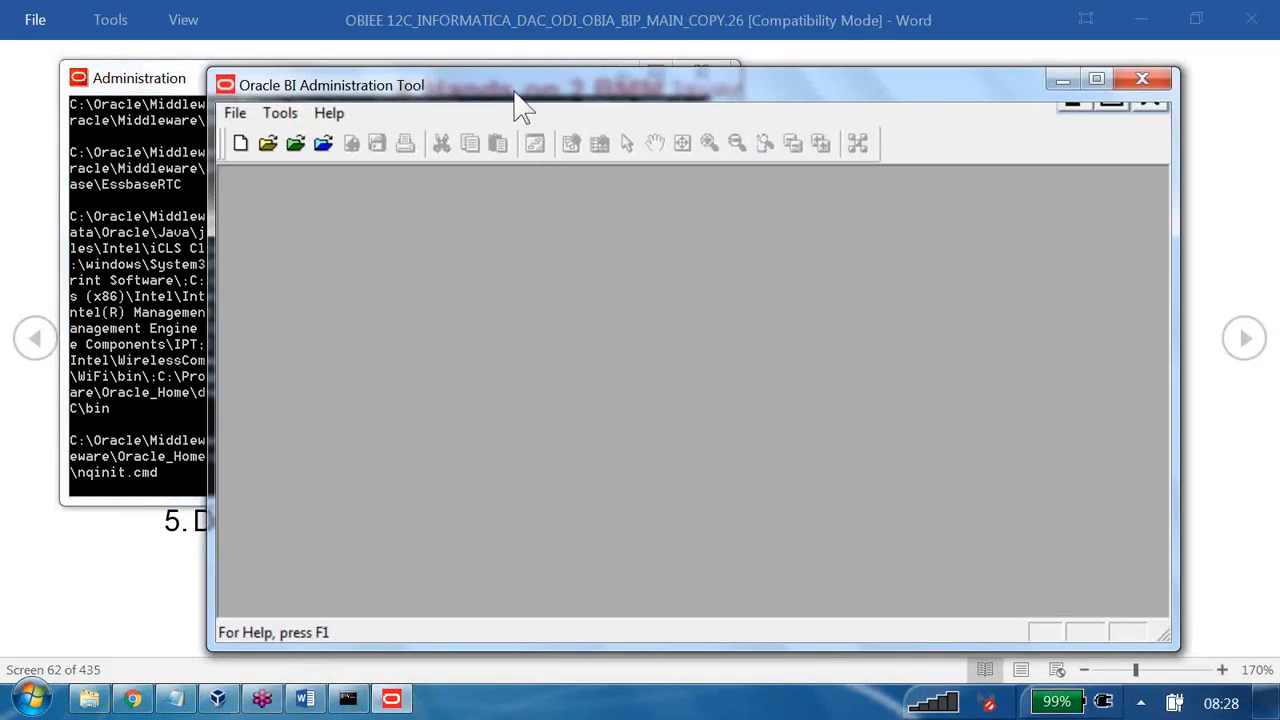
- Maximize the Administration Tool window and open the B160_EBA repository offline from the B160 folder on drive D:
double_click(731, 72)
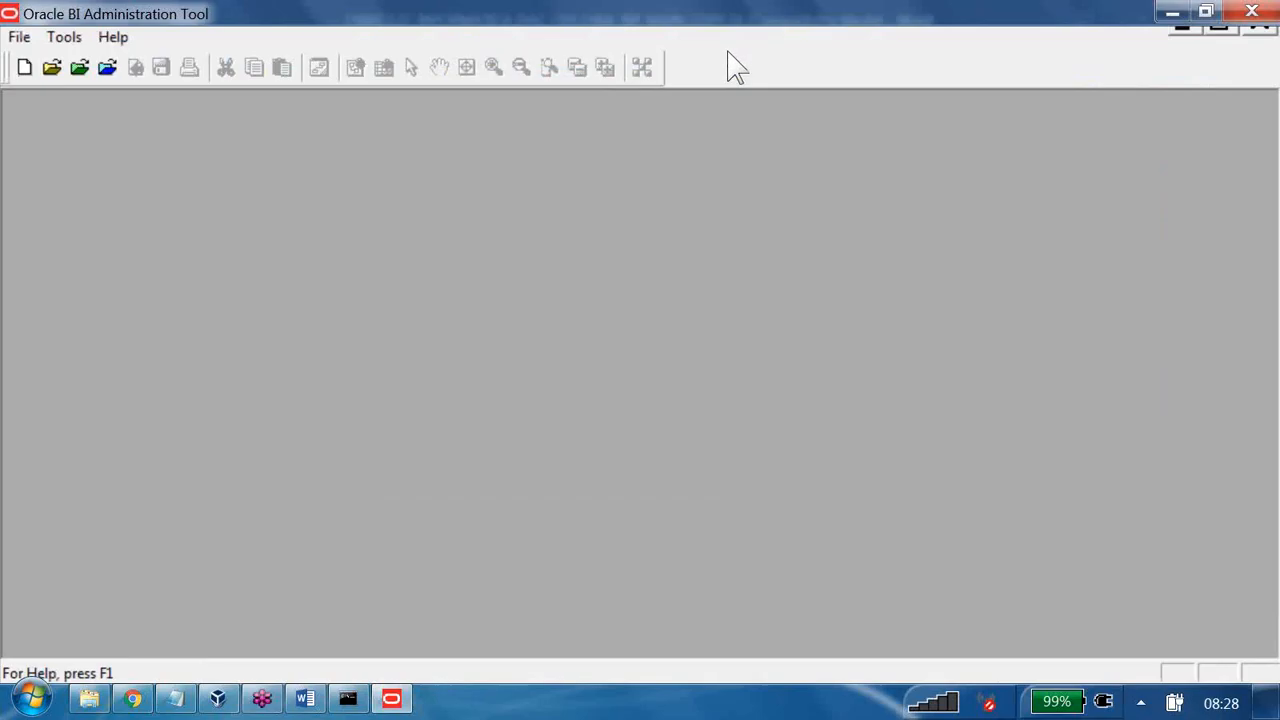
left_click(17, 37)
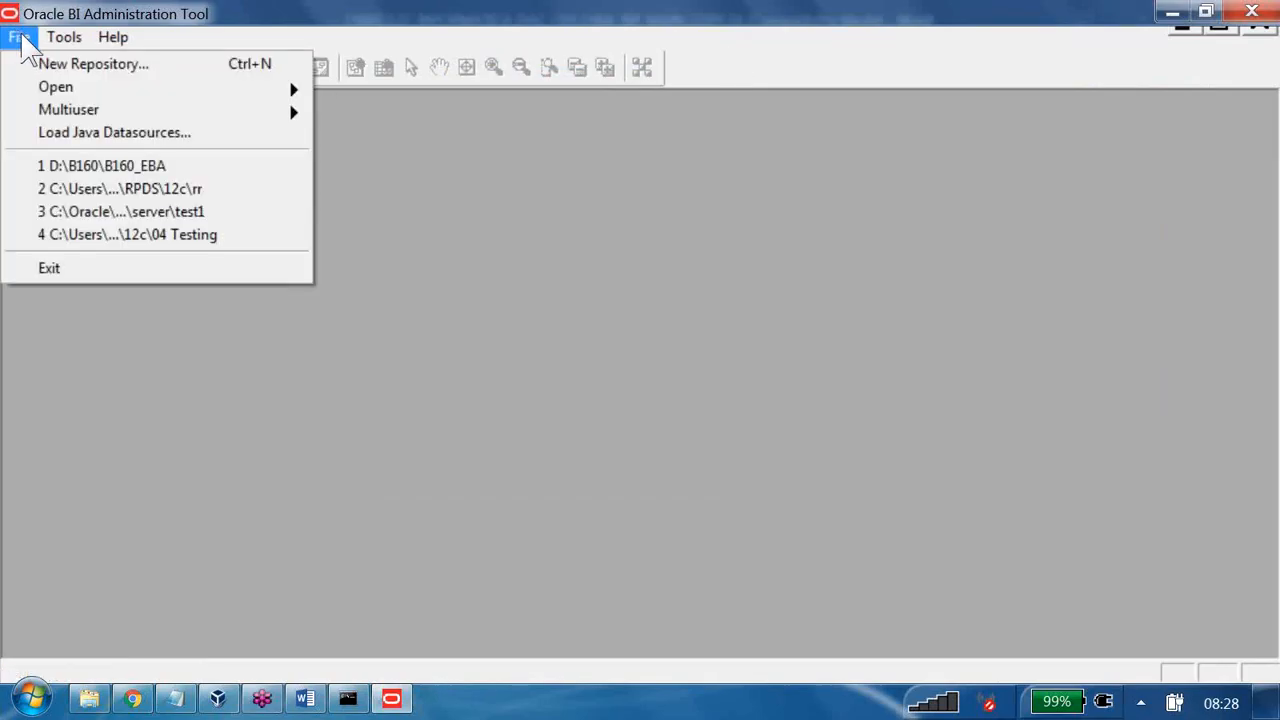
mouse_move(46, 82)
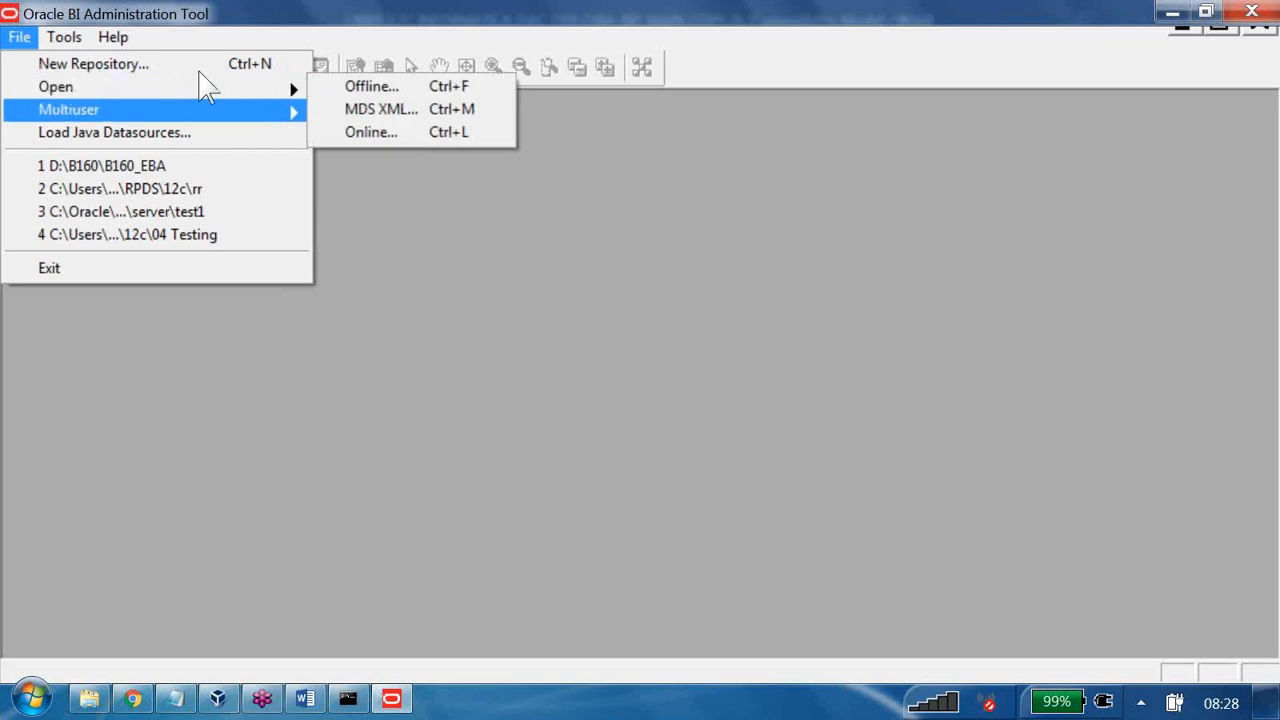
key("Return")
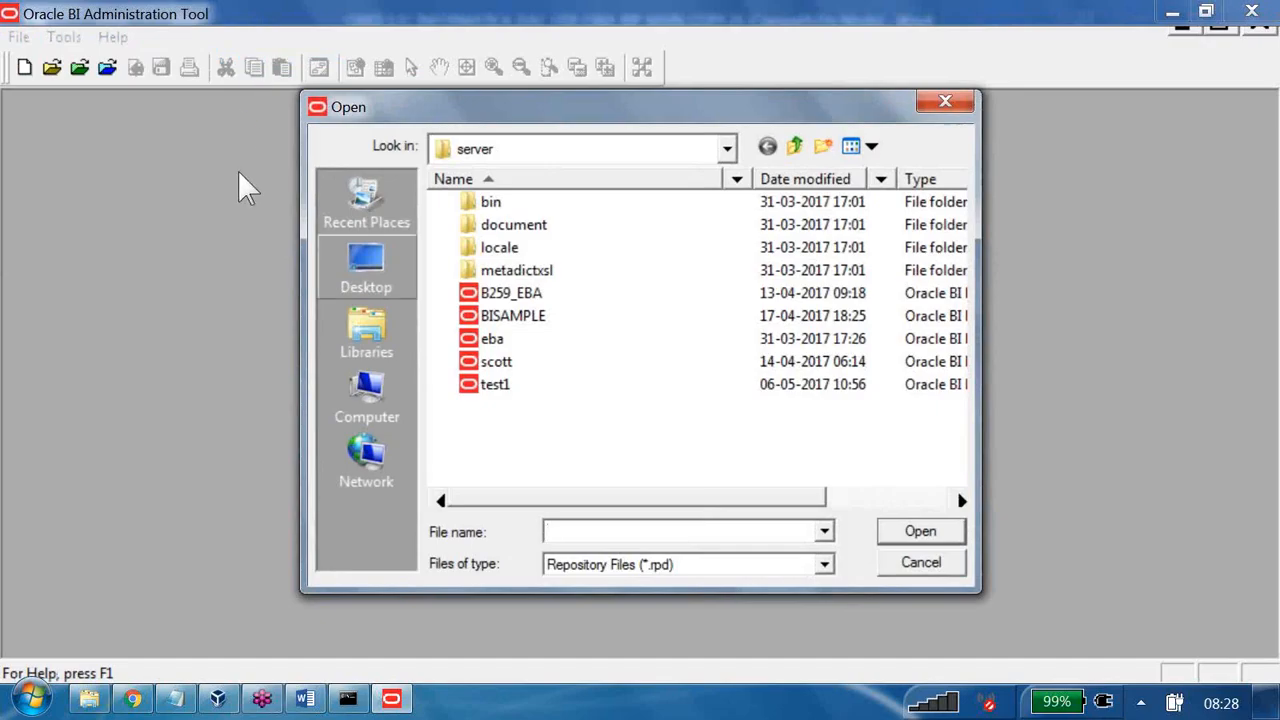
left_click(357, 257)
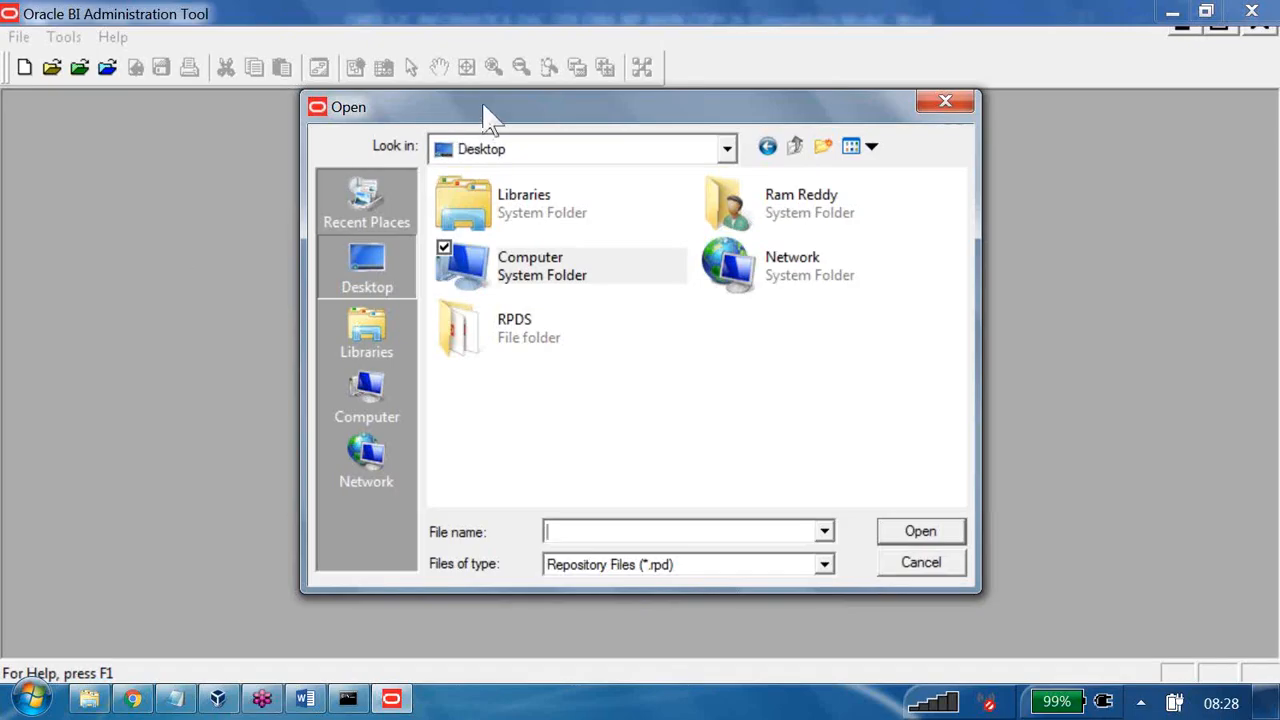
left_click(483, 142)
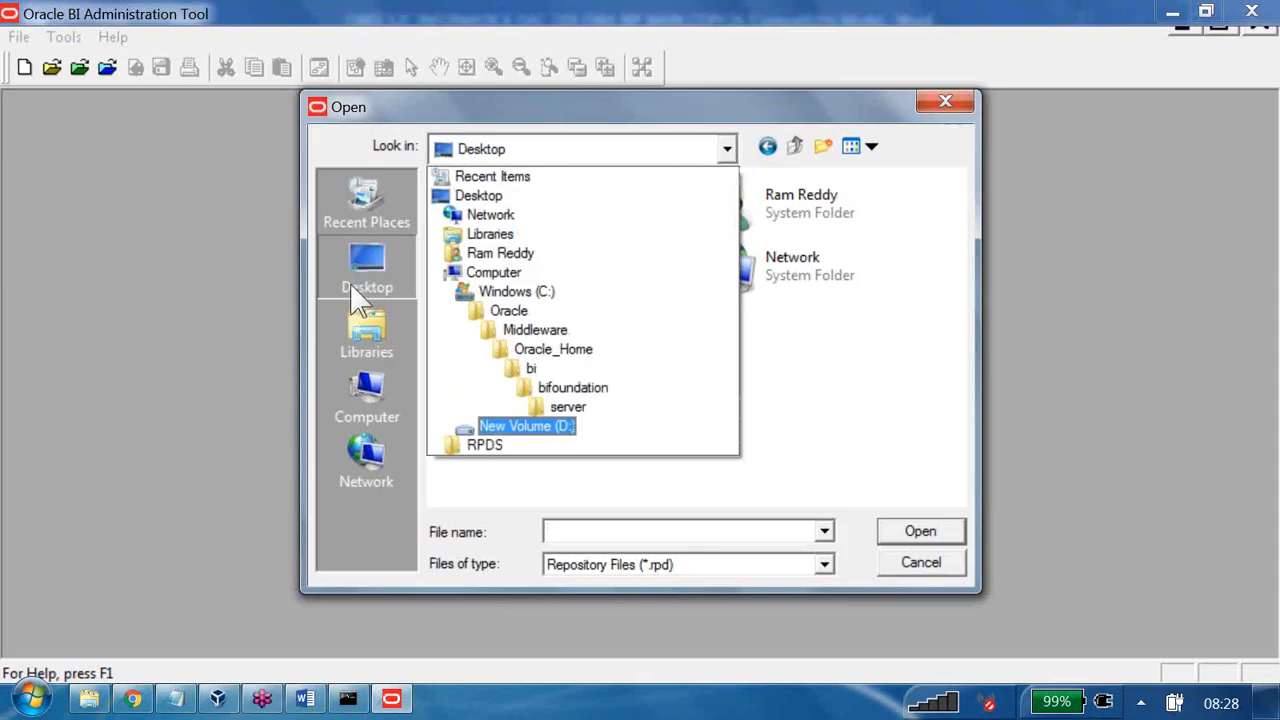
left_click(529, 427)
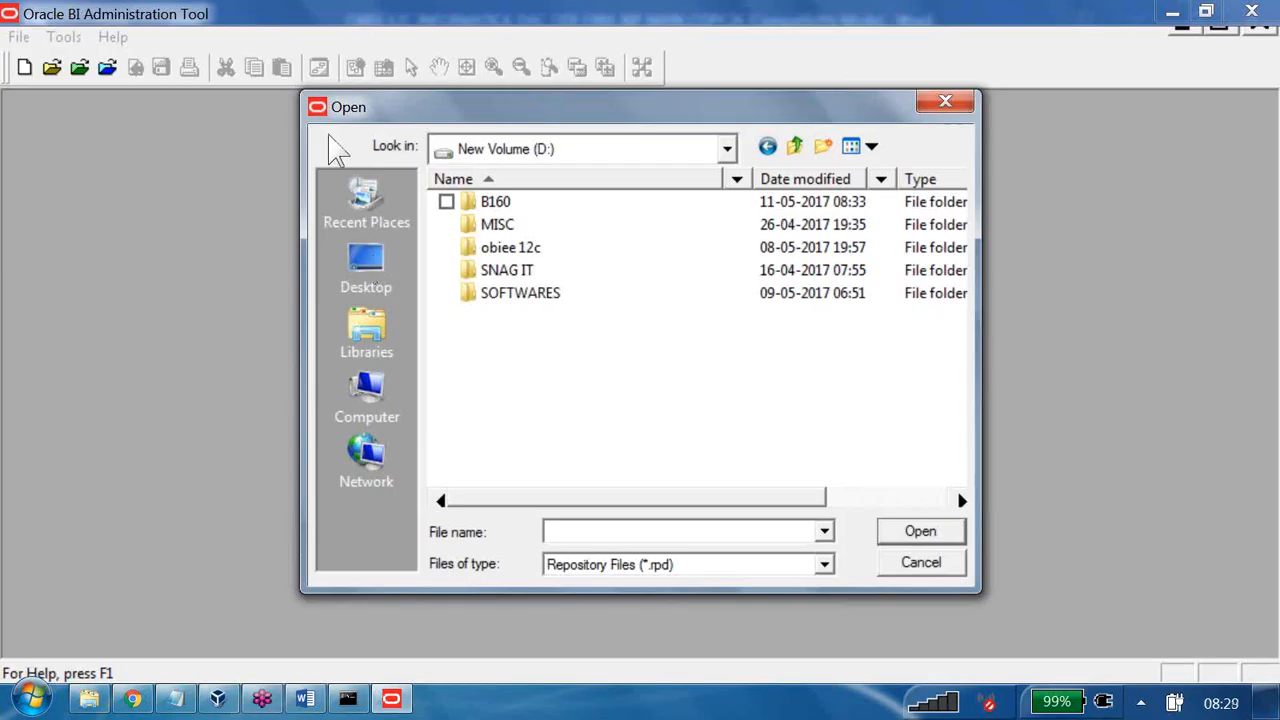
key("Down")
key("Return")
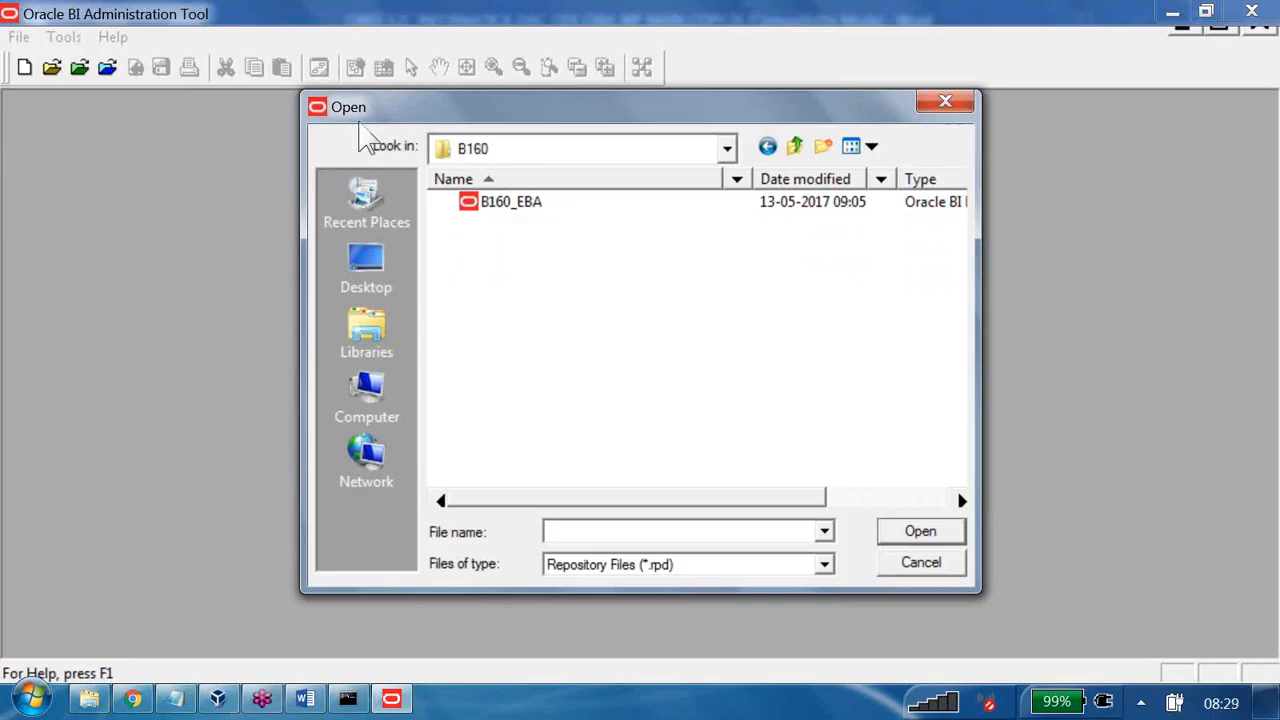
key("Down")
key("Return")
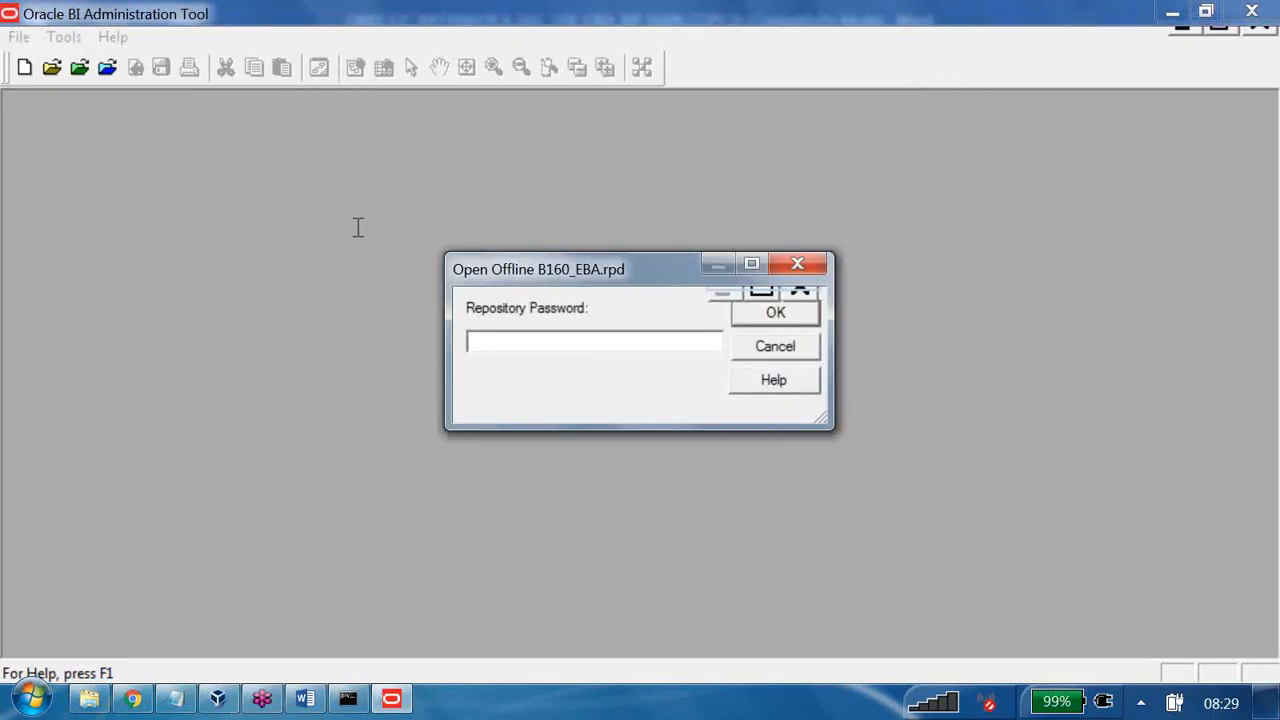
- Enter the repository password for B160_EBA.rpd and load the repository
key("Caps_Lock")
type("••")
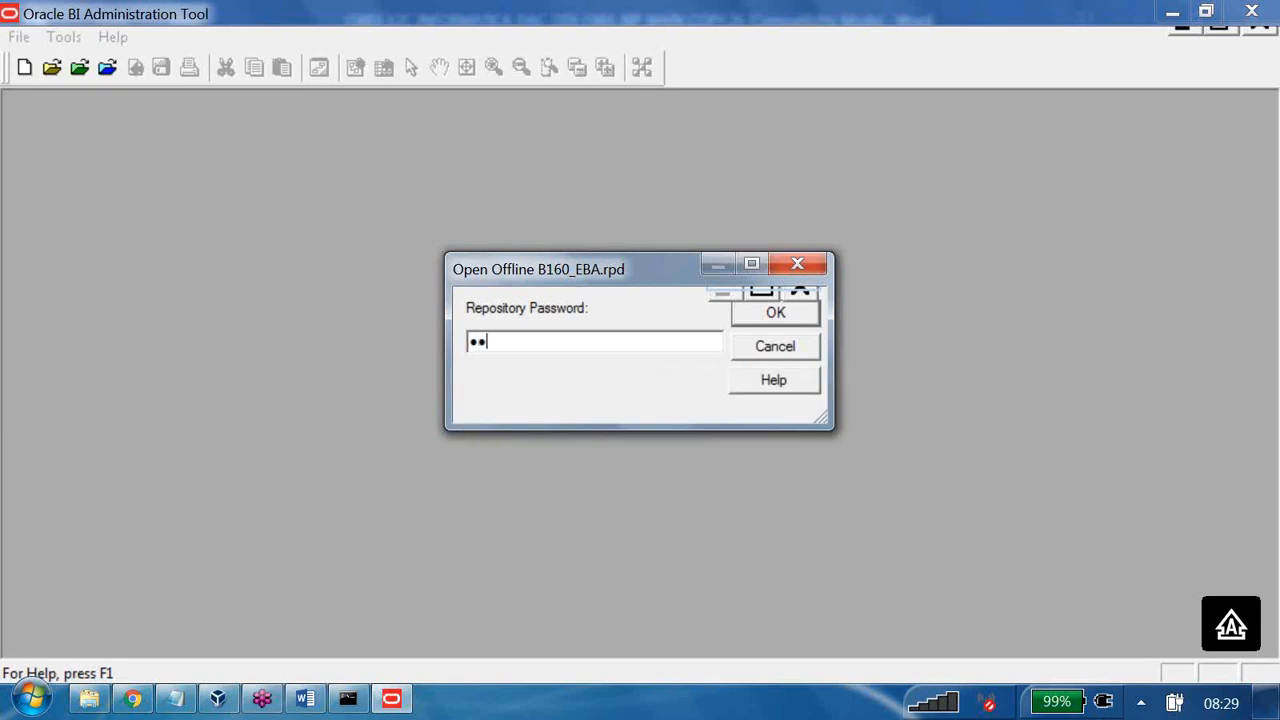
type("•••••••")
key("BackSpace")
key("BackSpace")
key("BackSpace")
key("BackSpace")
key("BackSpace")
key("BackSpace")
key("BackSpace")
key("BackSpace")
key("BackSpace")
type("•••••••••")
key("Return")
- Delete the existing Core business model from the Business Model and Mapping layer
left_click(501, 209)
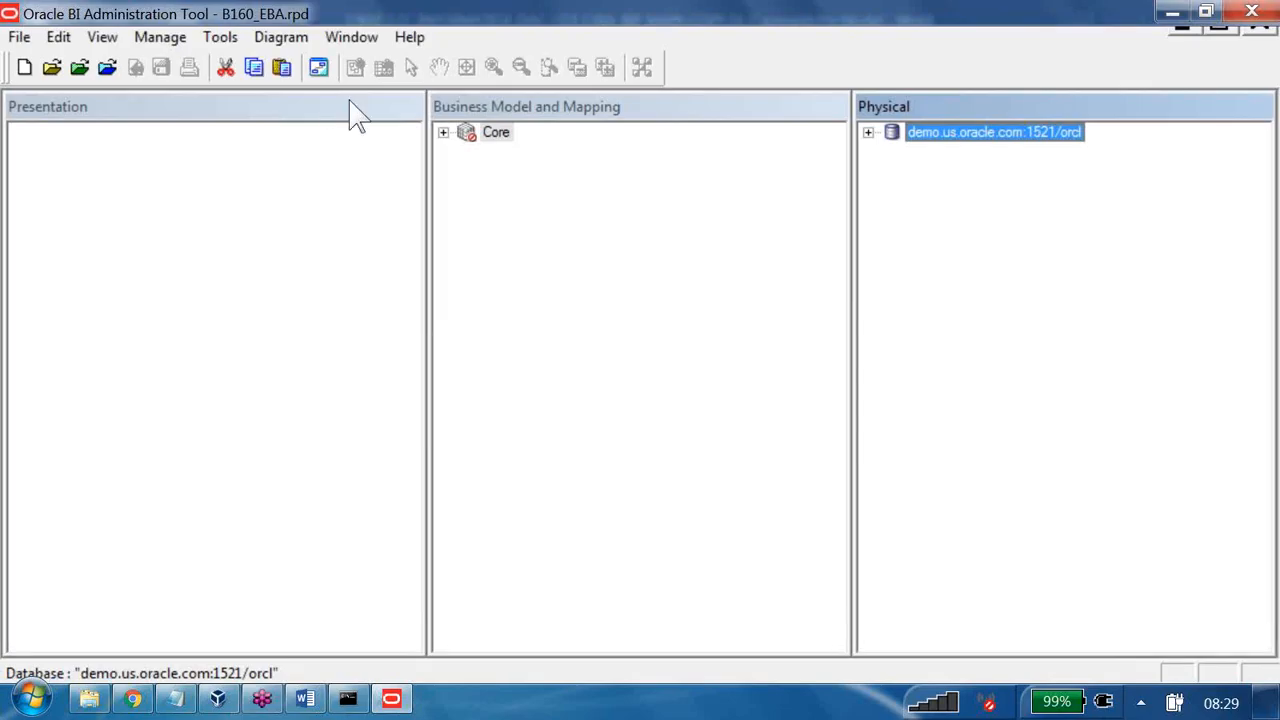
key("Delete")
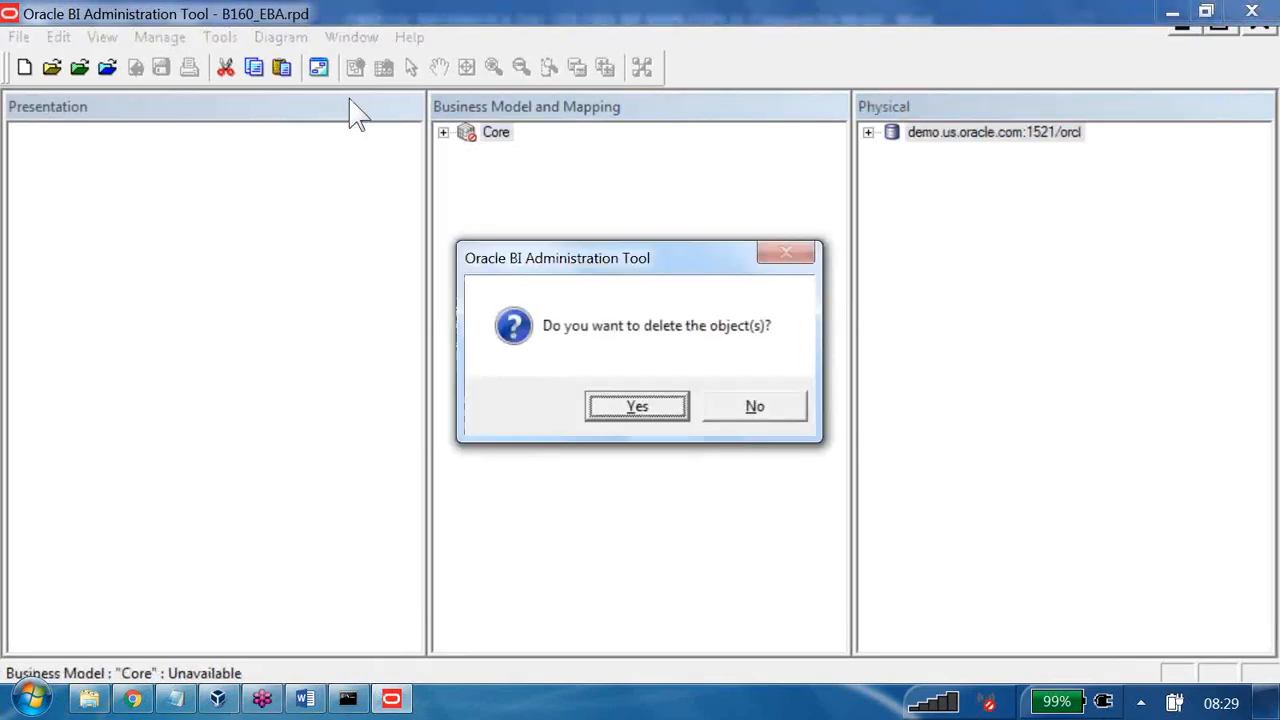
key("Return")
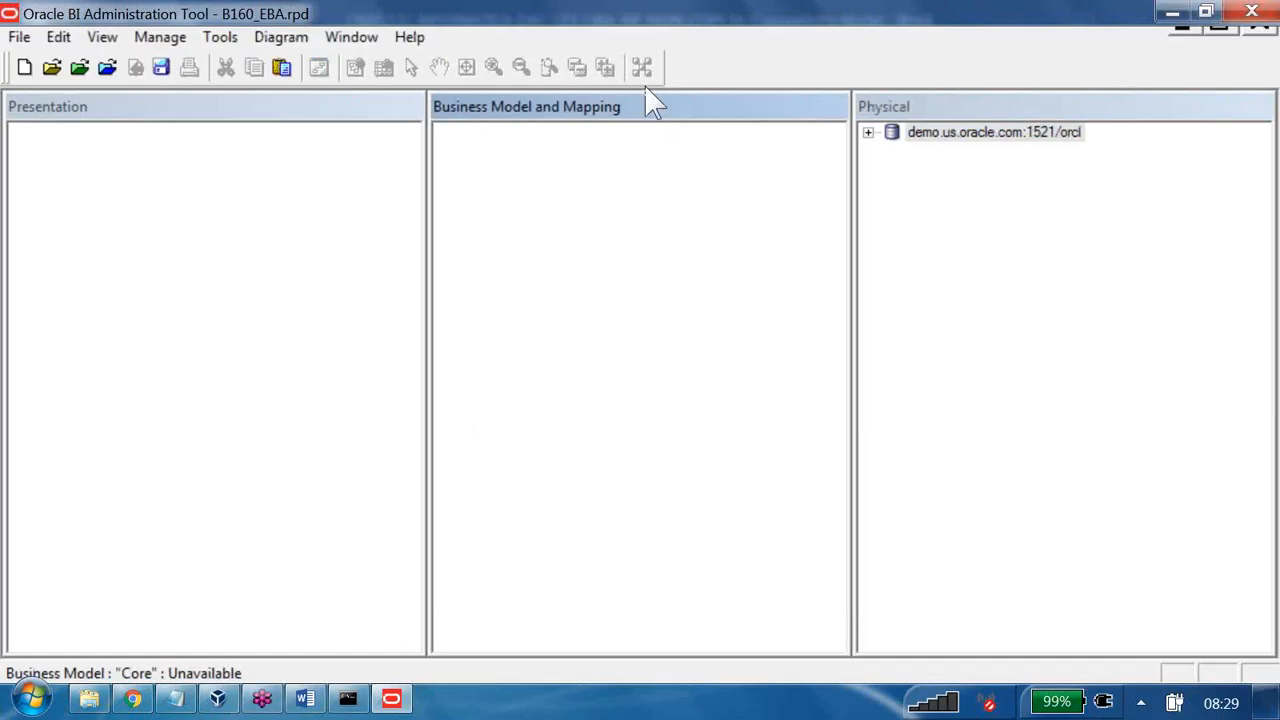
- Expand the physical database down to the SUPPLIER2 schema and review its alias tables from Dim - Customers - Orders to Fact - Orders
left_click(868, 132)
left_click(892, 170)
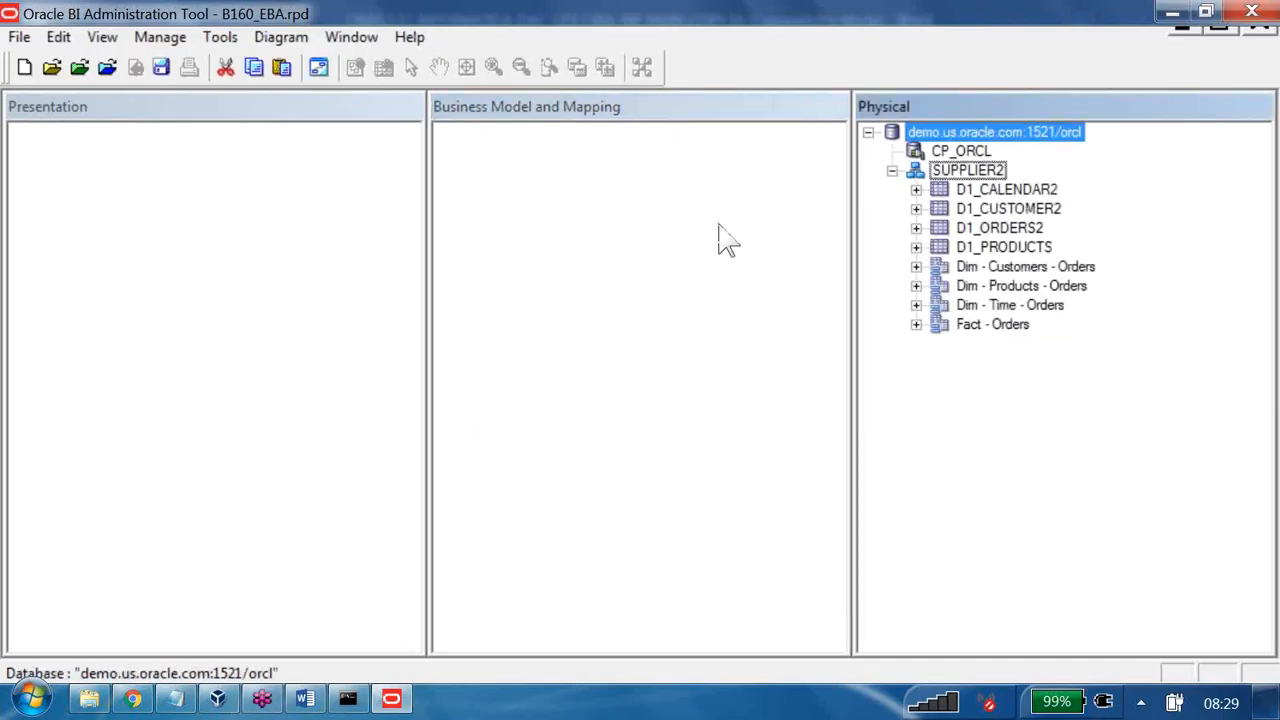
left_click(1026, 267)
key("Down")
key("Down")
key("Down")
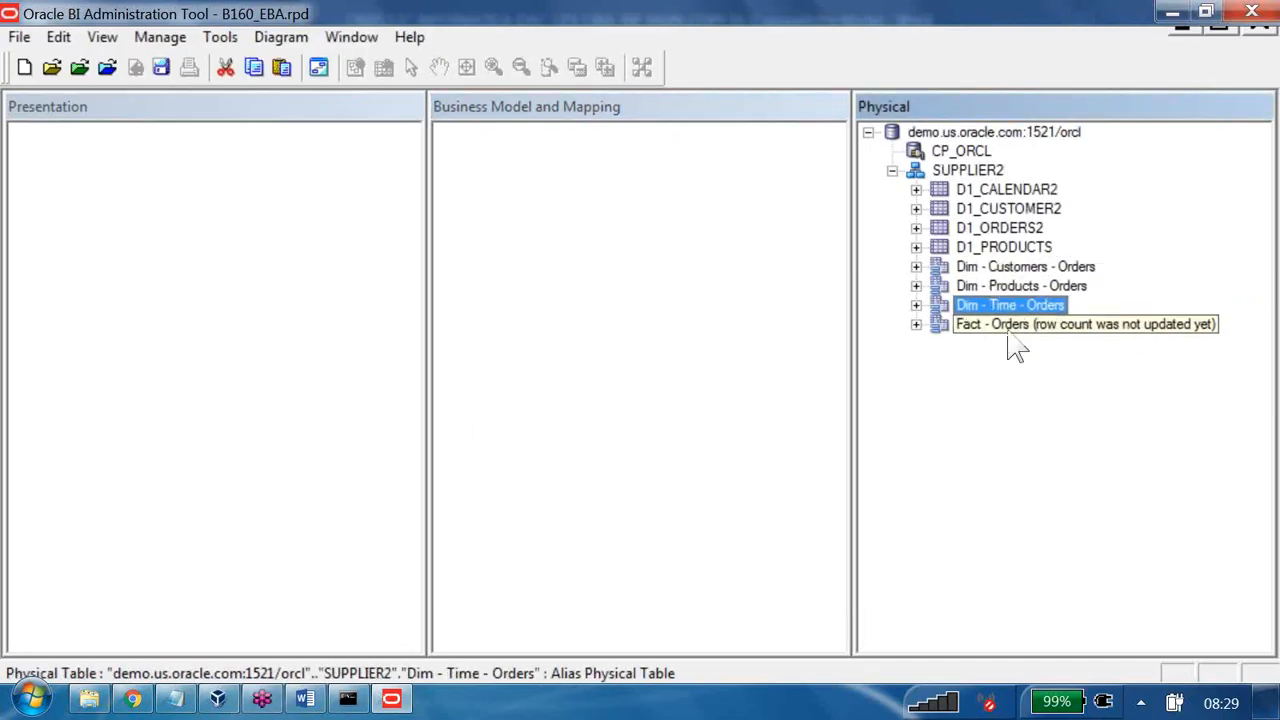
- Create a new business model named Core in the Business Model and Mapping layer, leaving it disabled
left_click(617, 238)
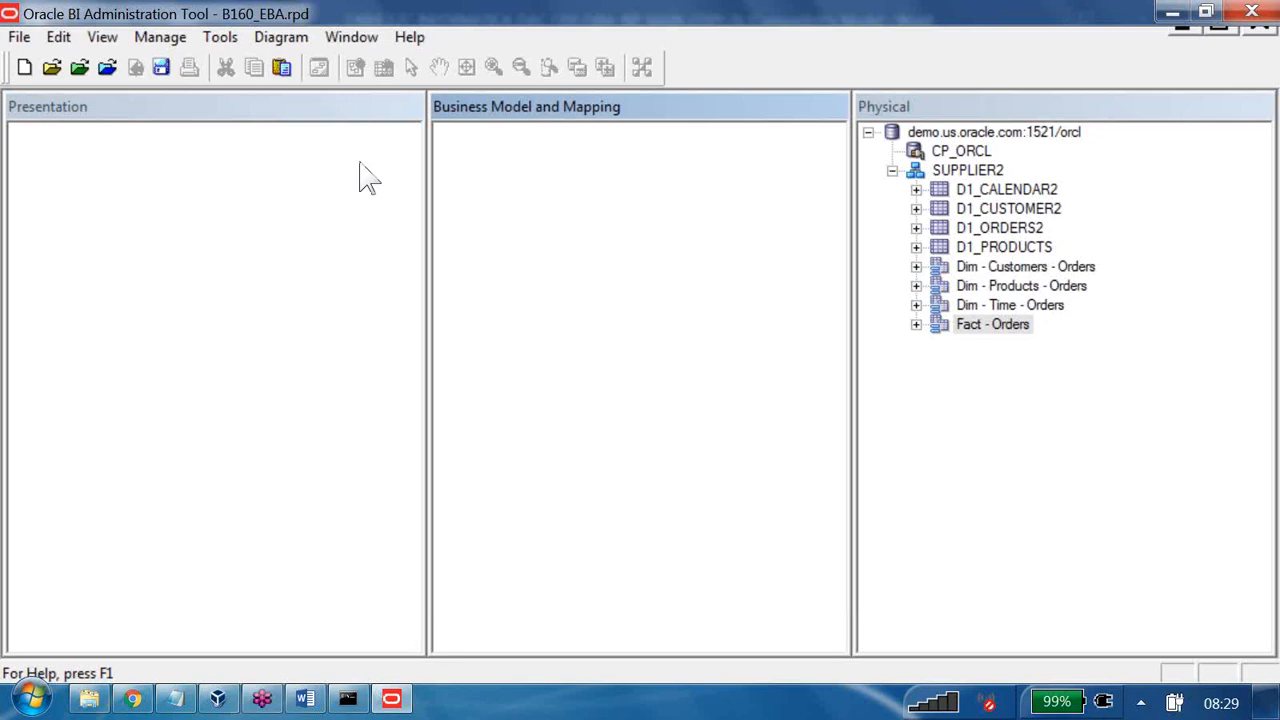
right_click(496, 158)
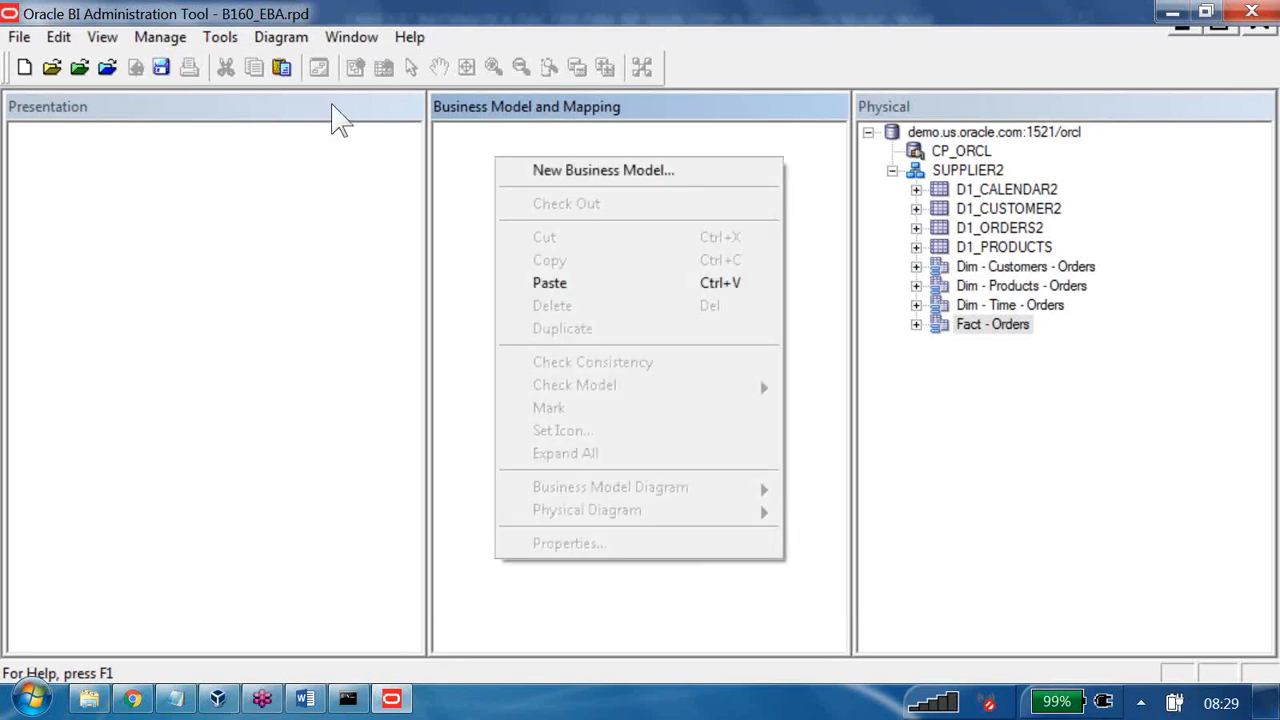
left_click(536, 168)
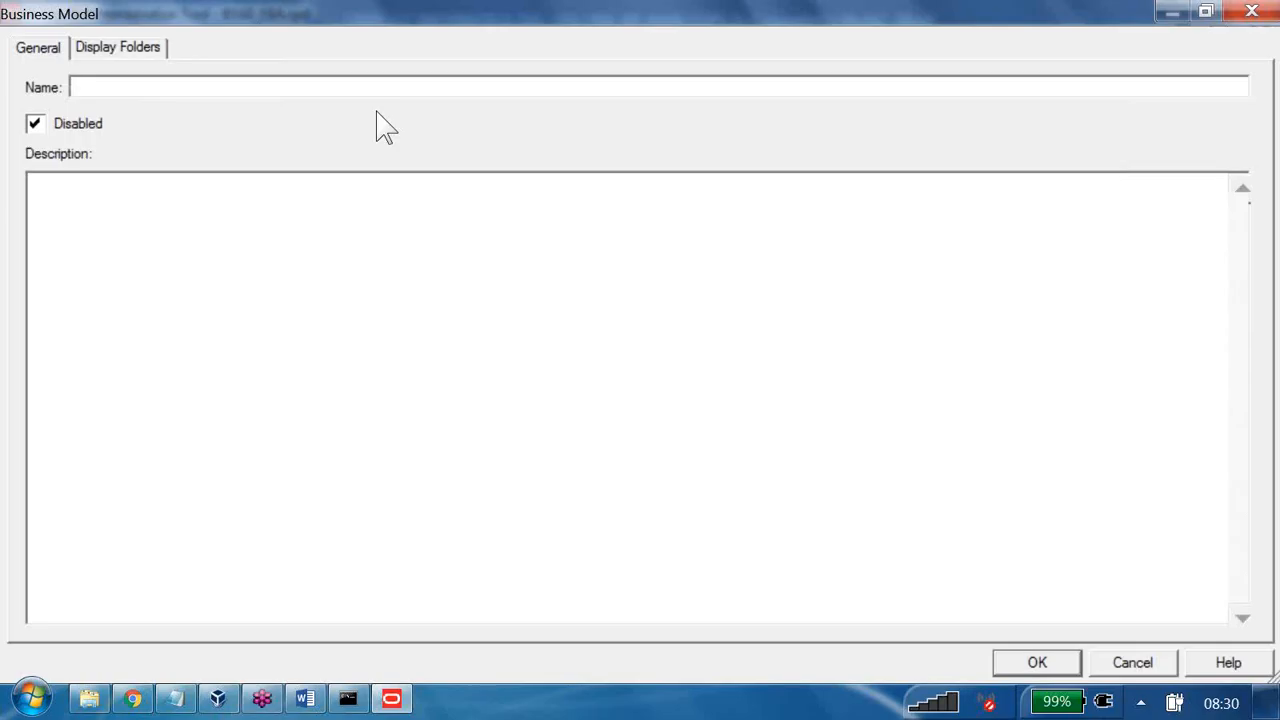
type("C")
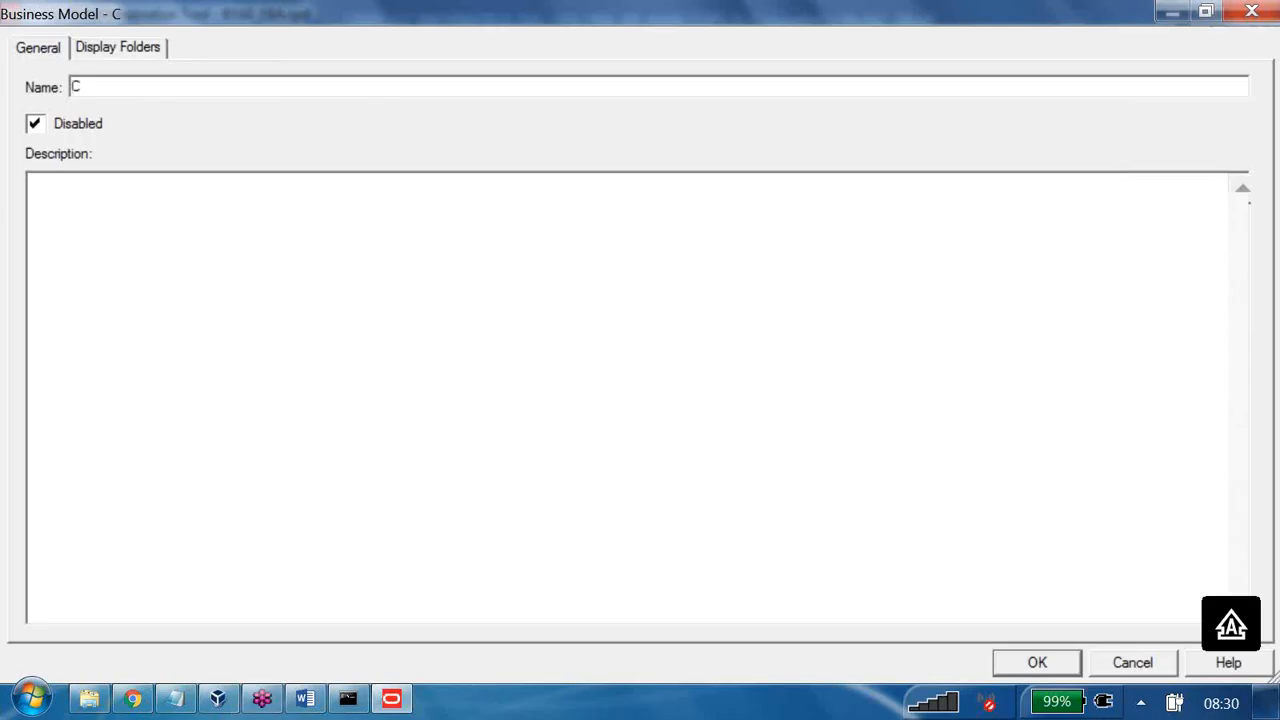
type("ore")
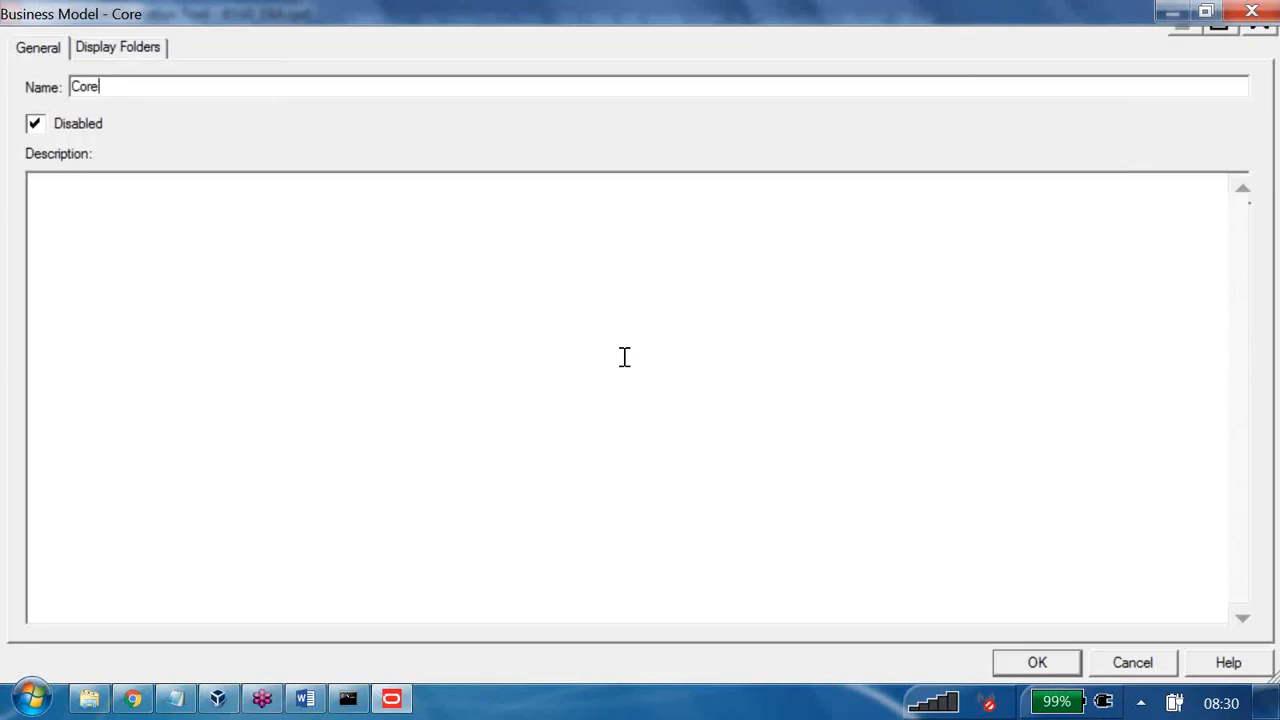
key("Return")
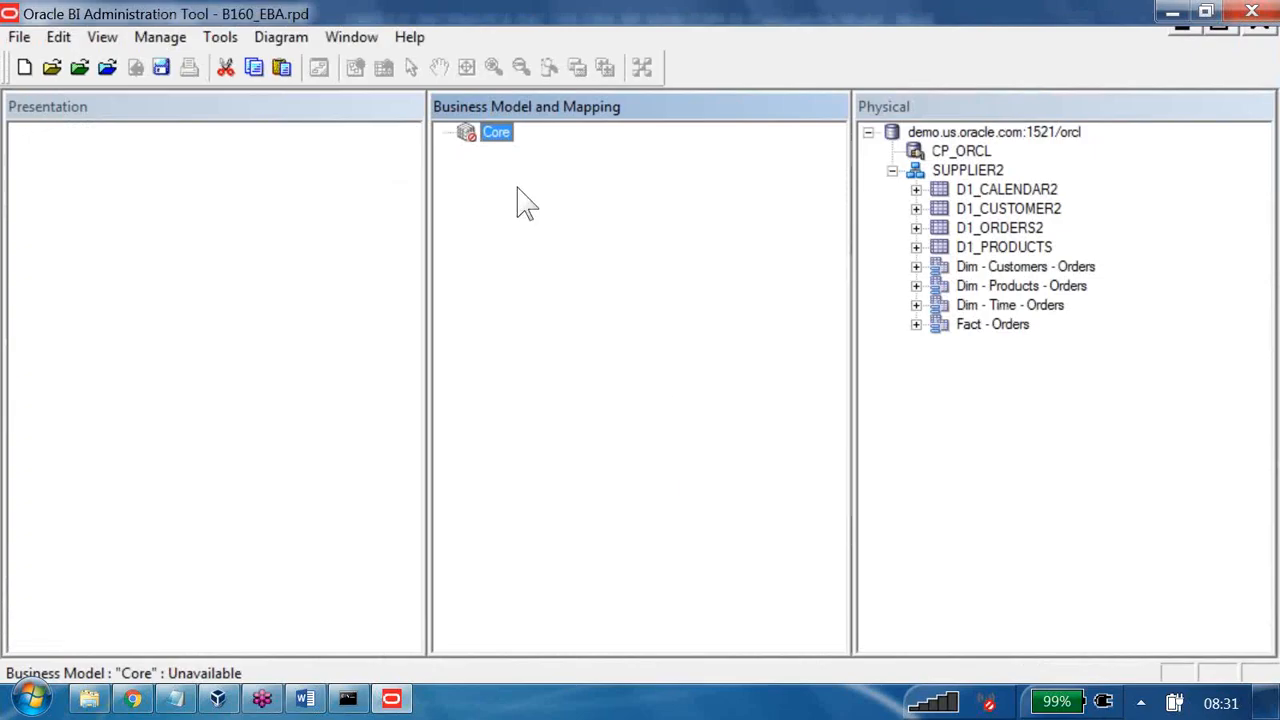
- Add a new logical table named "Dim - Time" to the Core business model
right_click(494, 132)
key("Right")
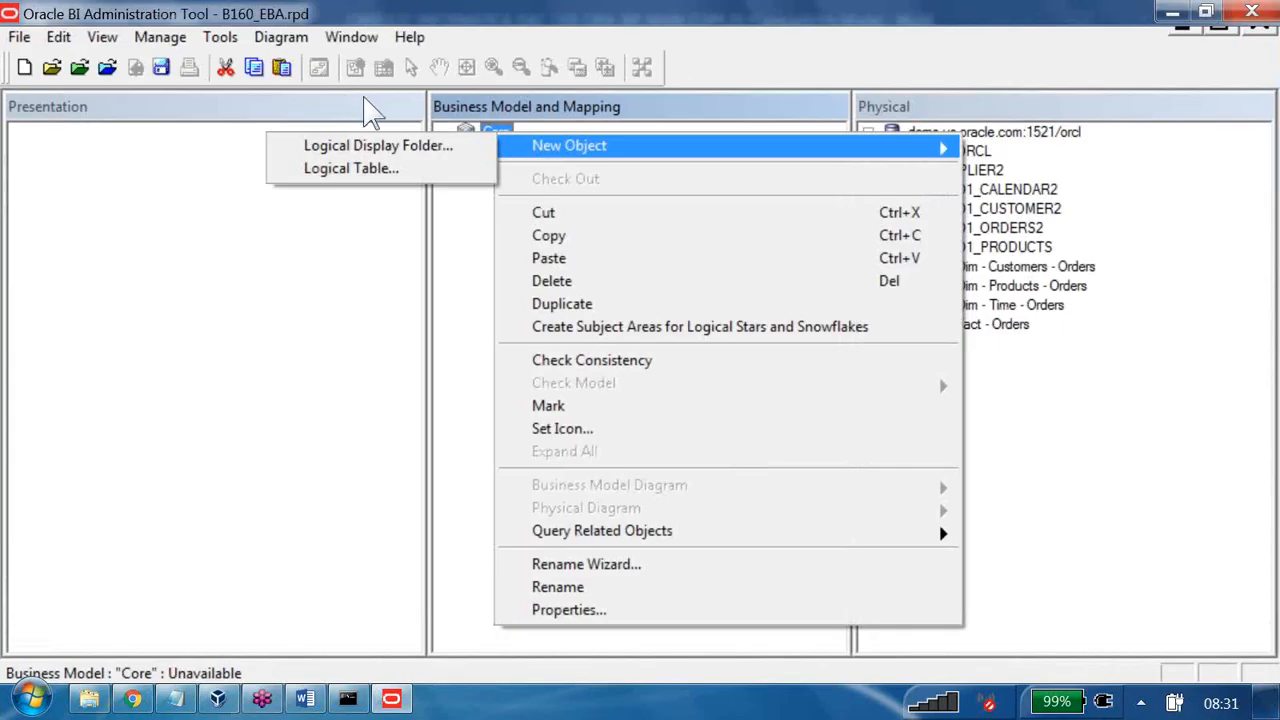
key("Down")
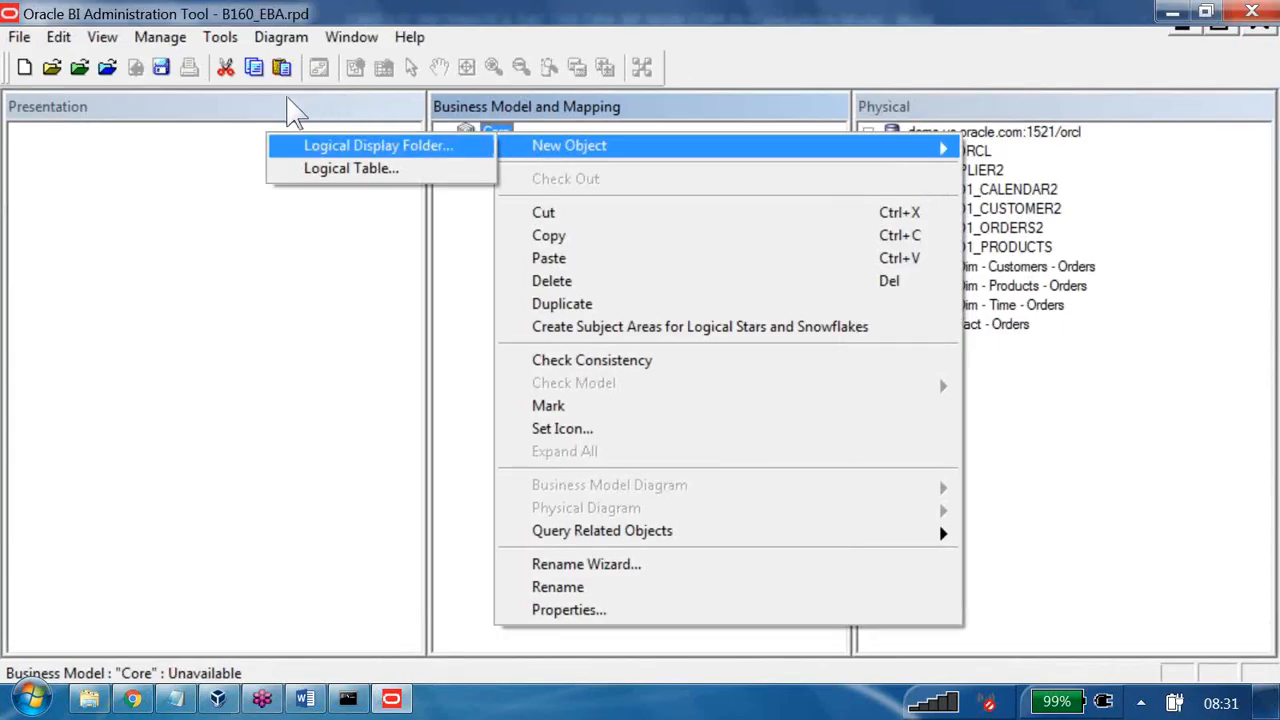
key("Down")
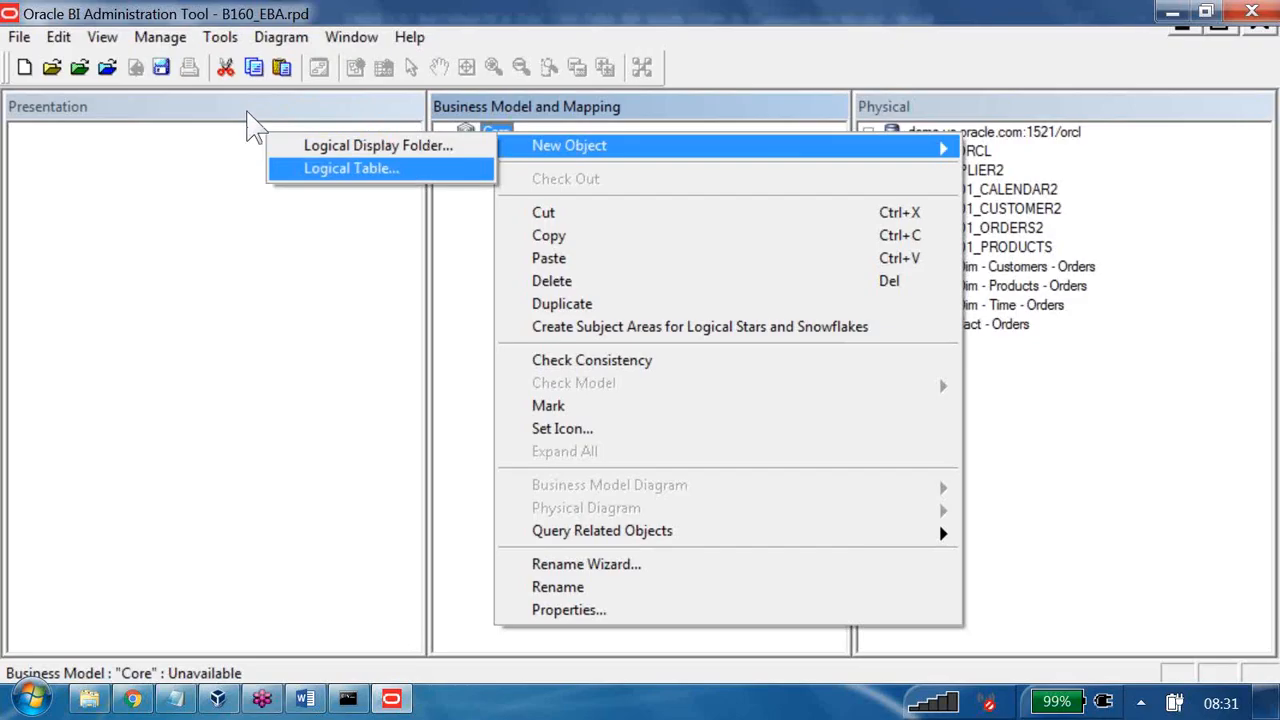
key("Return")
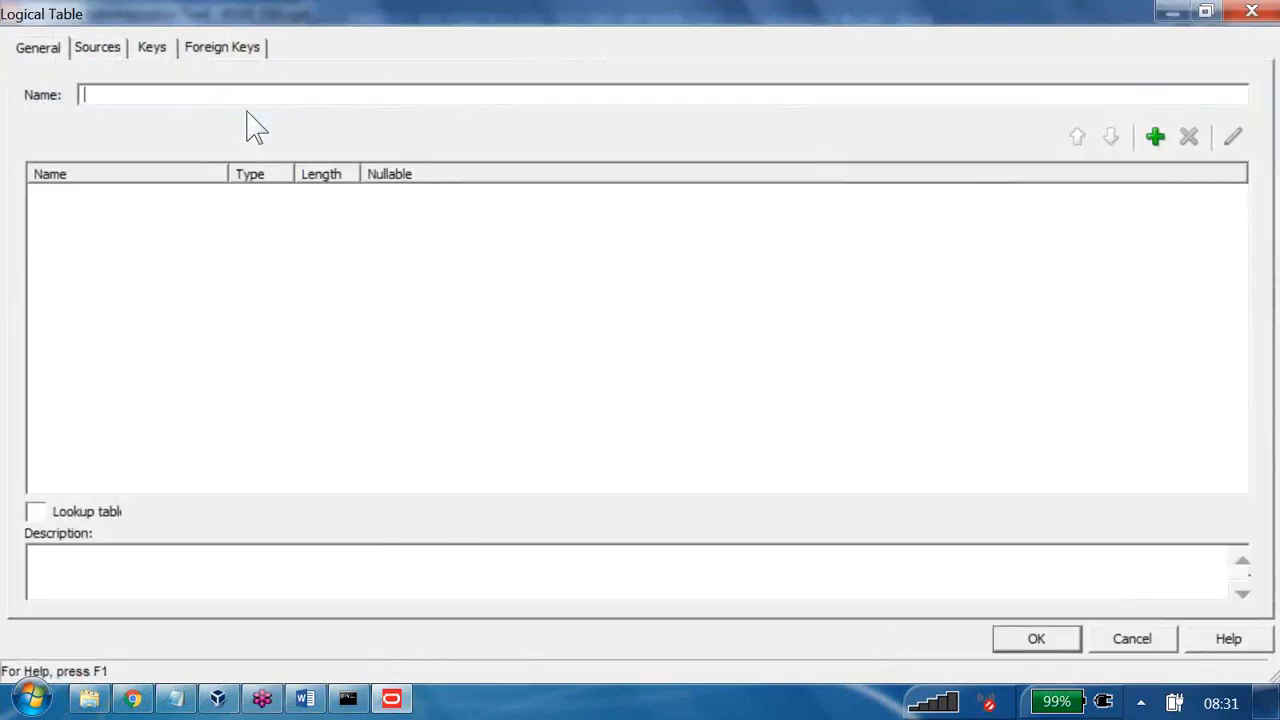
type("Dim")
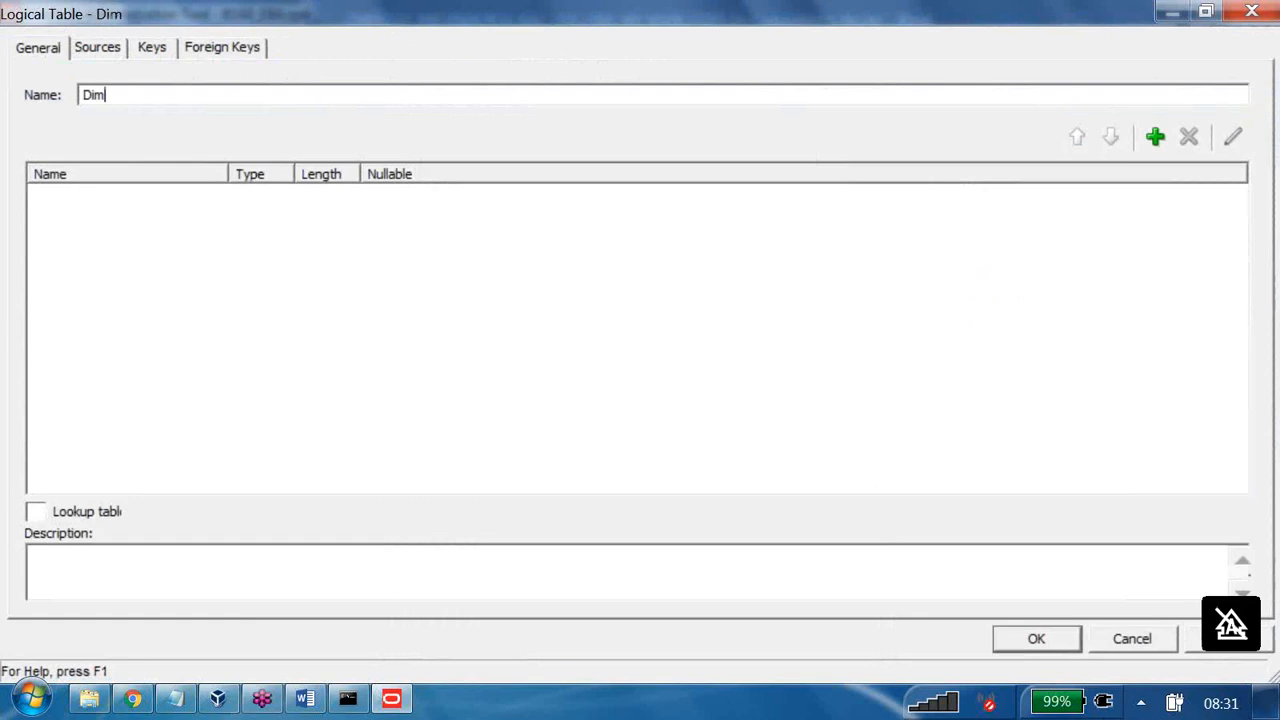
type("-")
key("BackSpace")
type("-")
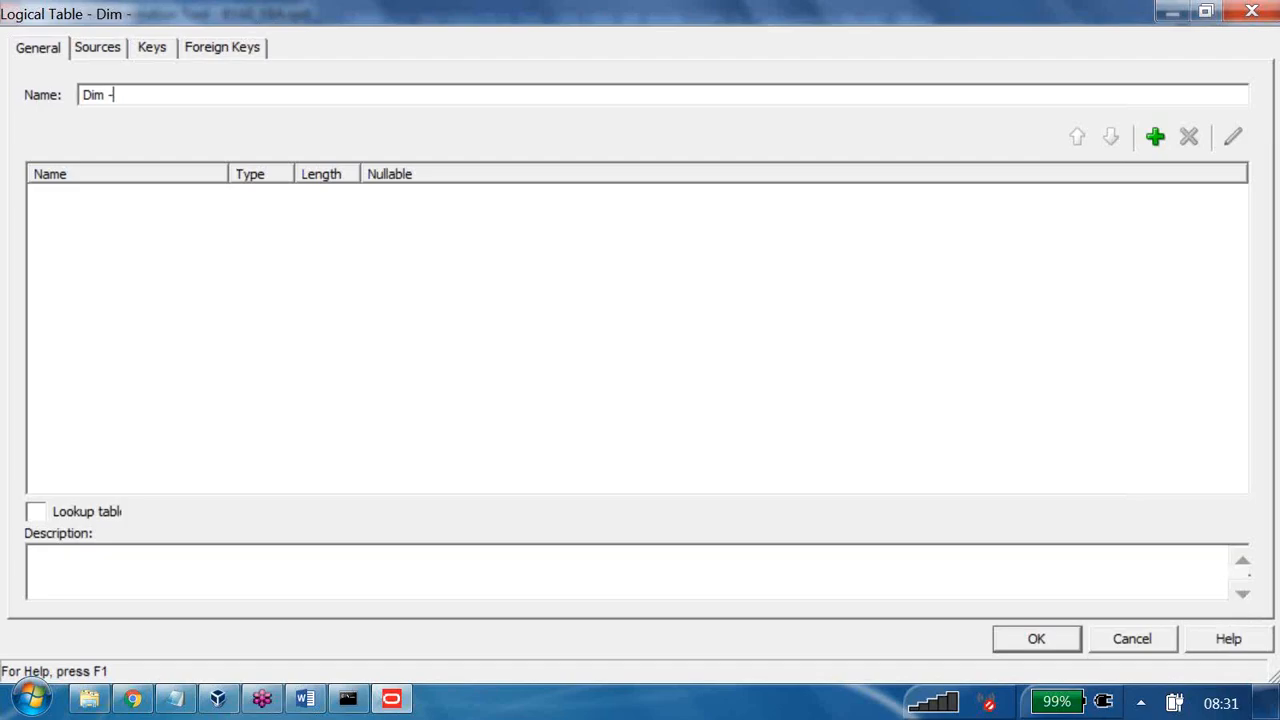
type(" Time")
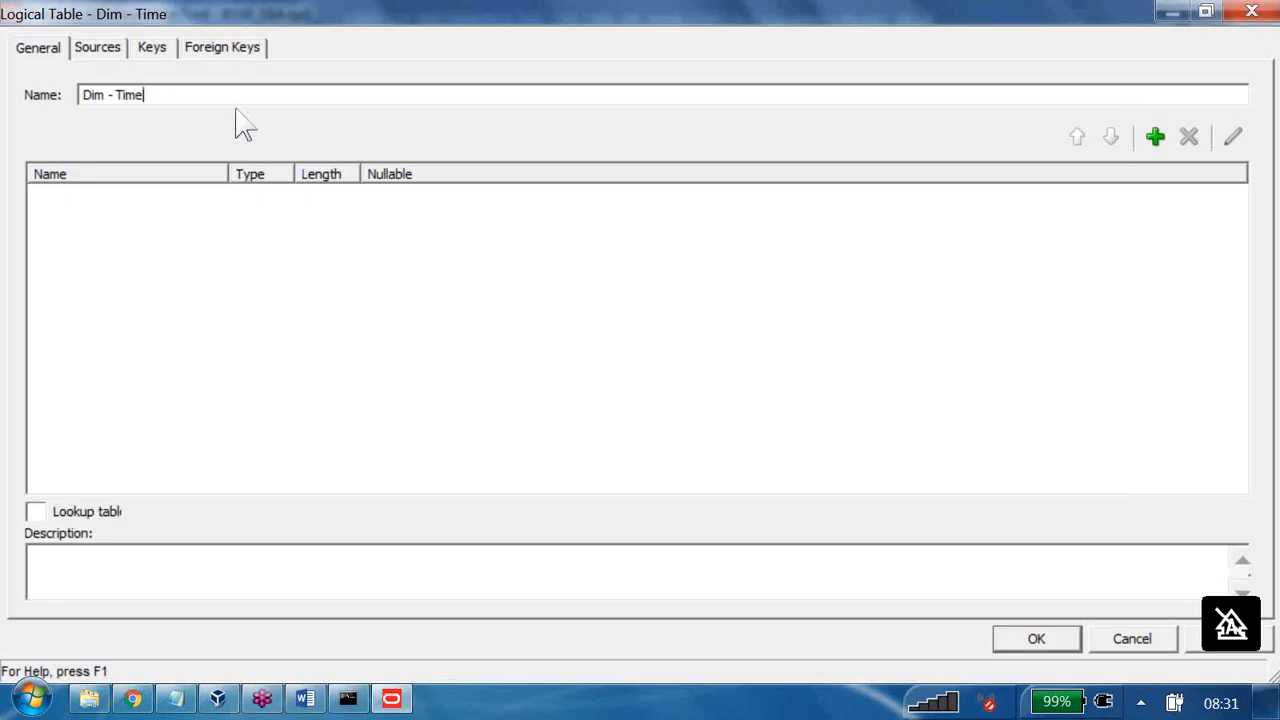
key("Return")
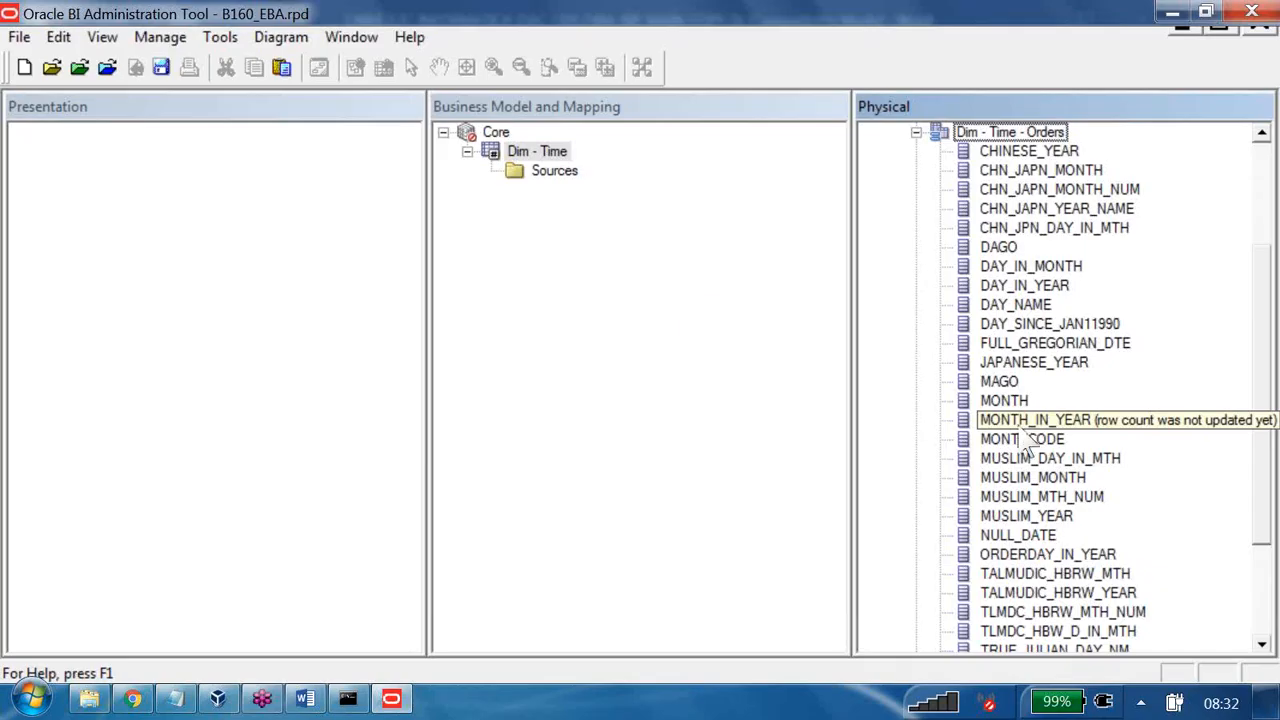
- Add the Dim - Time - Orders columns MONTH, MONTH_IN_YEAR, MONTHCODE, YEAR, YYYYMMDD and DAY_NAME to the Dim - Time logical table
scroll(971, 334, "up", 3)
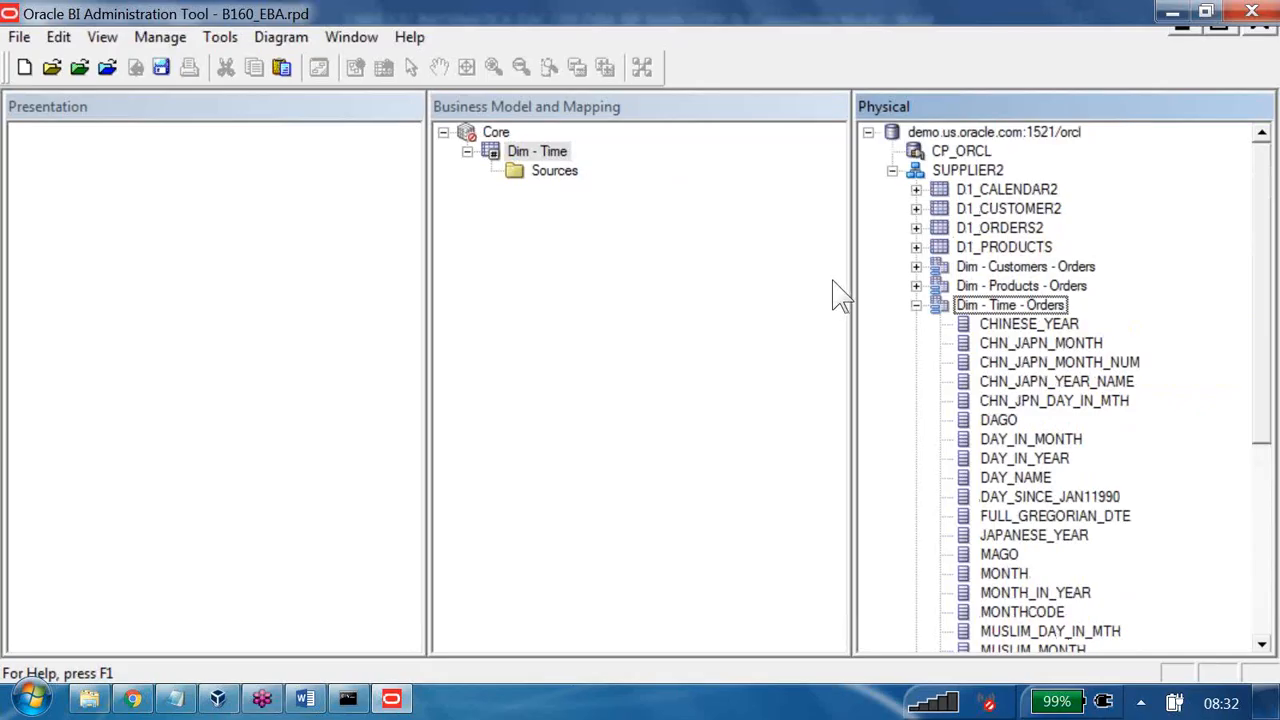
scroll(709, 346, "down", 2)
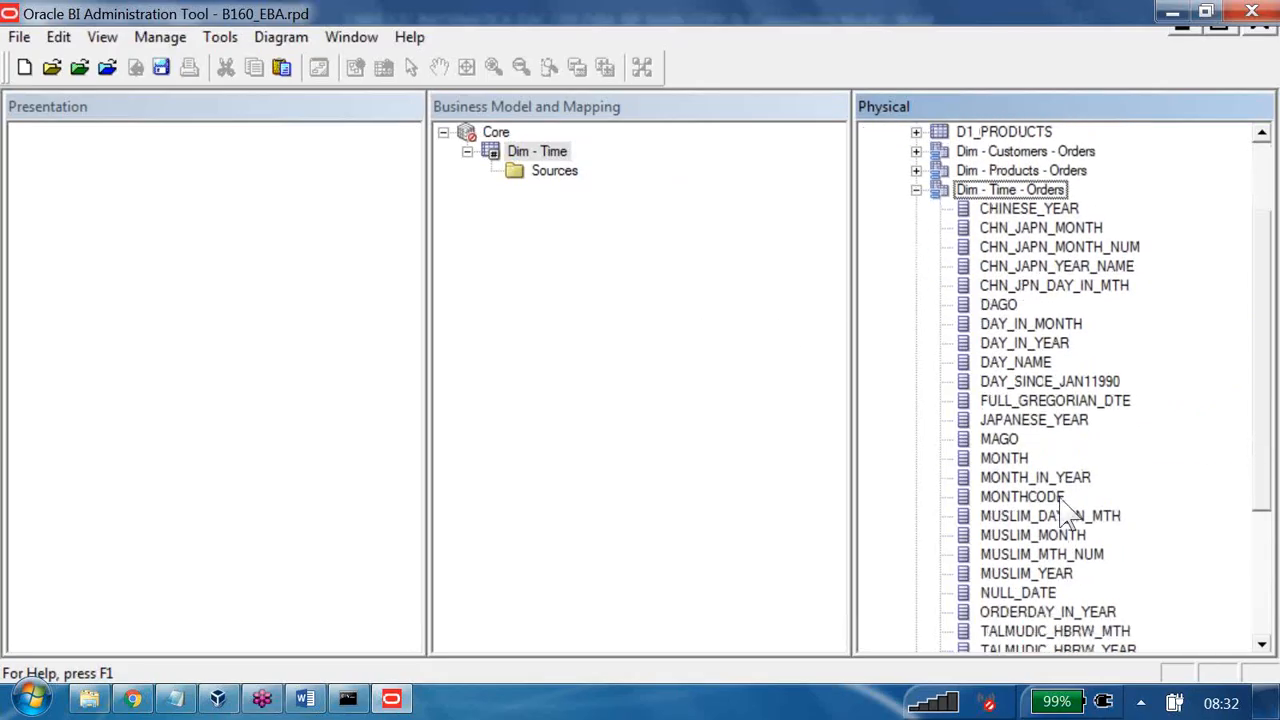
scroll(1060, 498, "down", 1)
left_click(1058, 459)
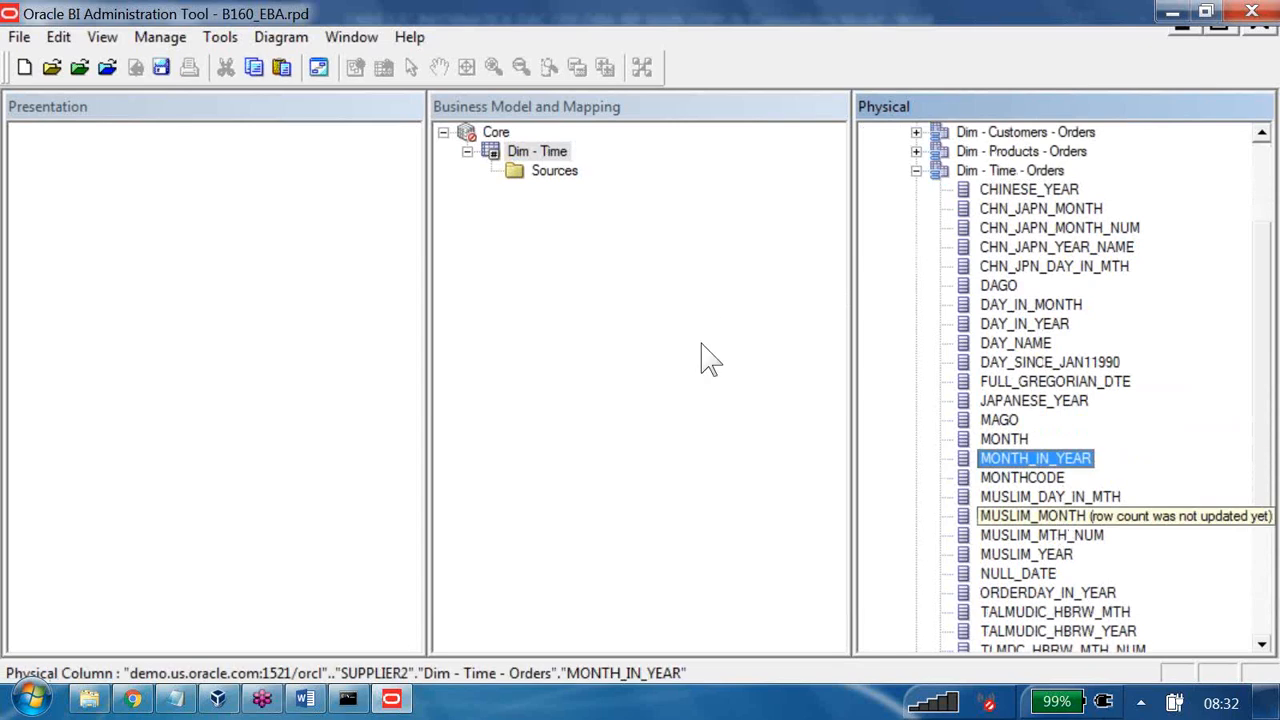
key("shift+Down")
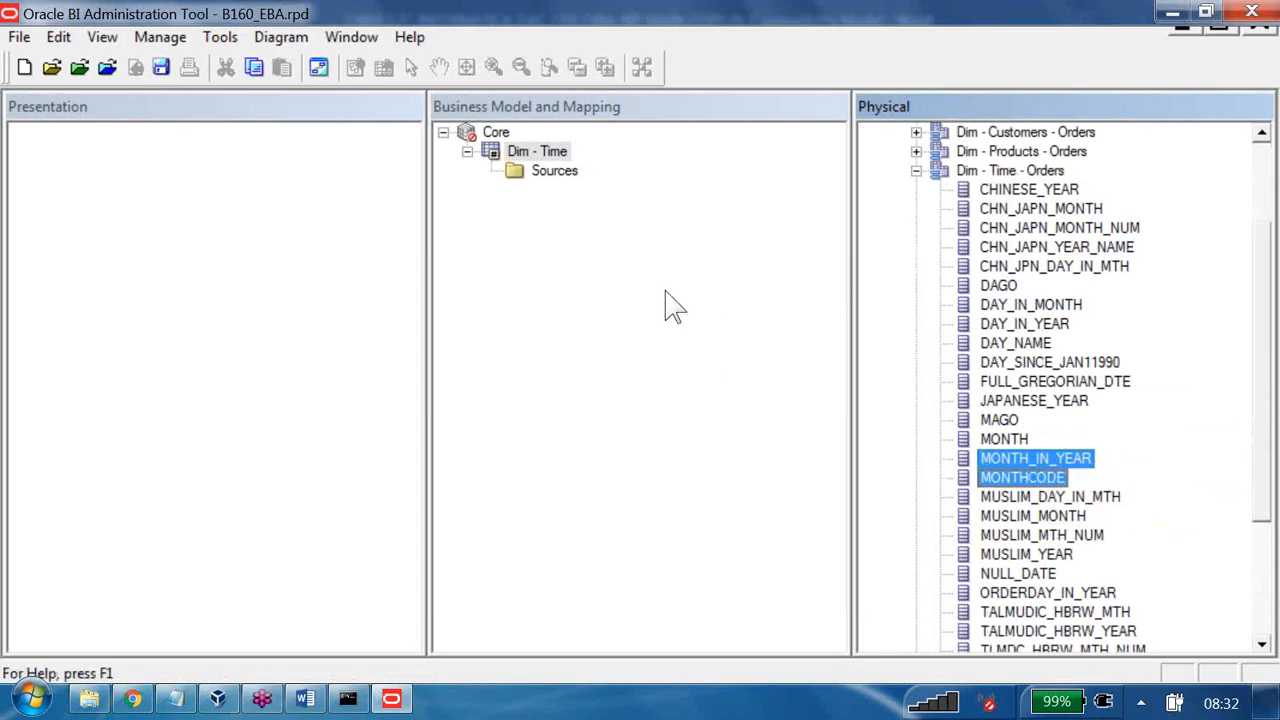
key("shift+Up")
scroll(709, 354, "down", 3)
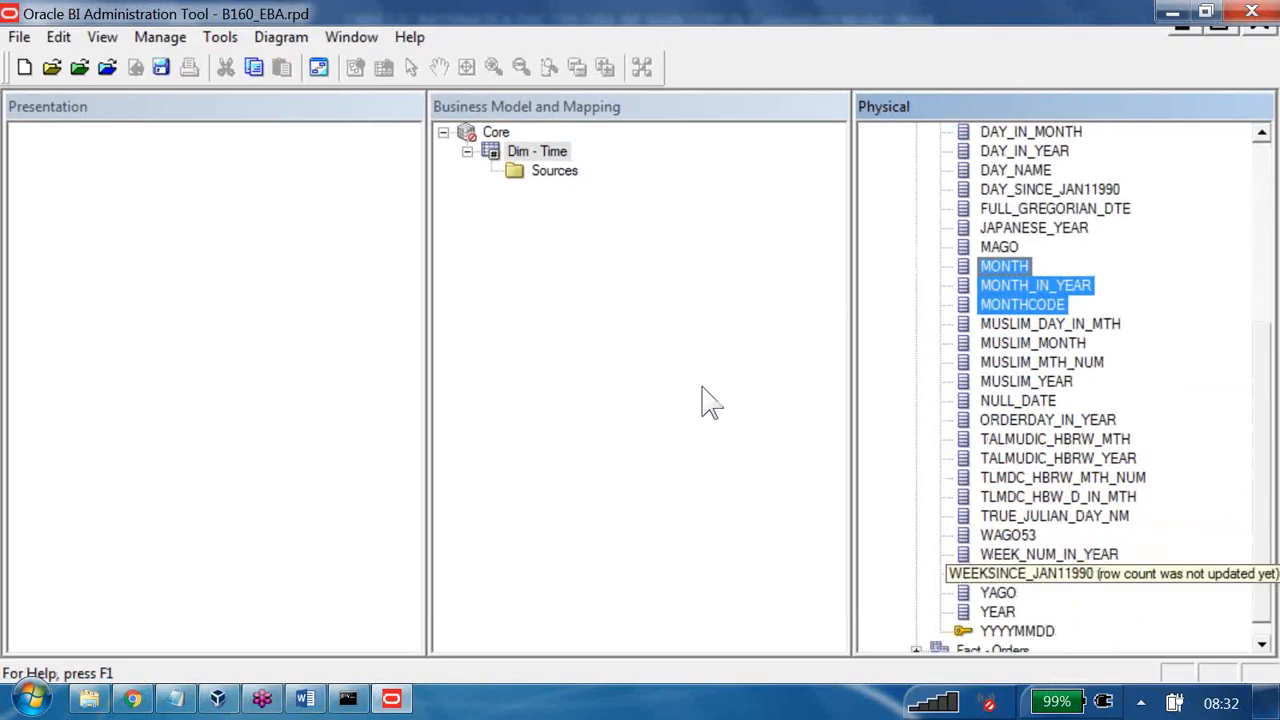
left_click(1020, 630, "ctrl")
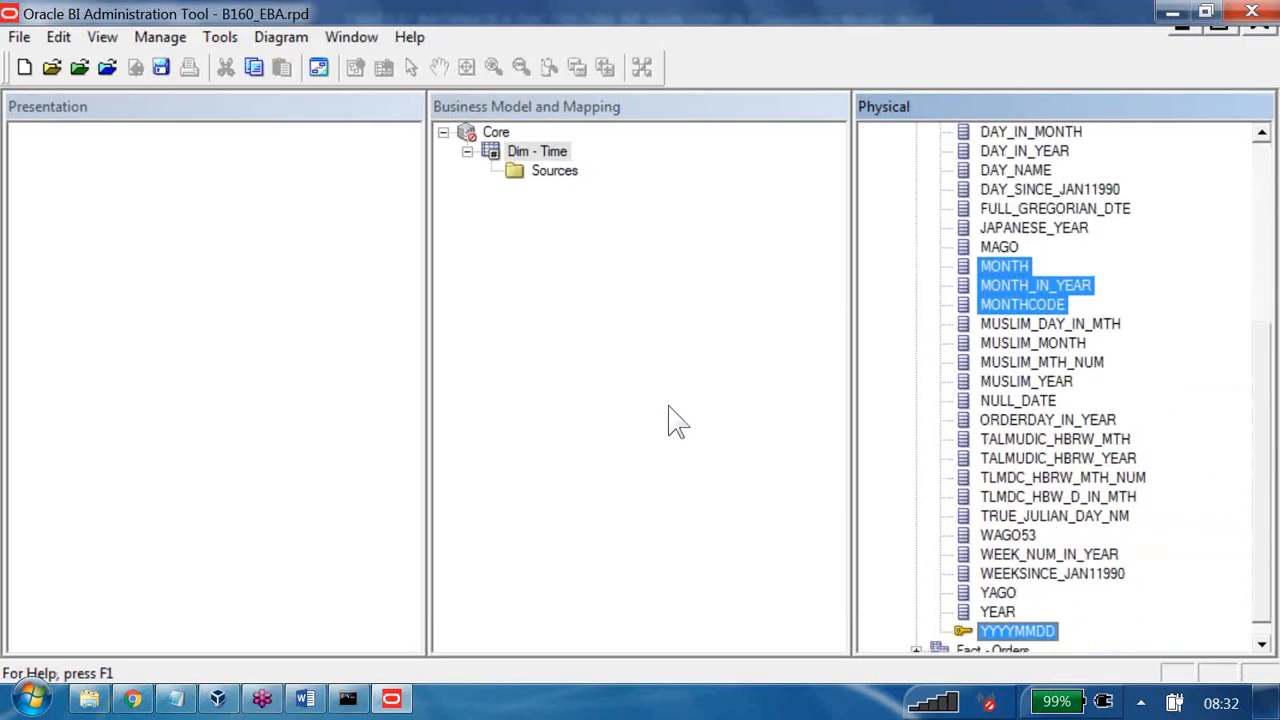
scroll(709, 423, "up", 3)
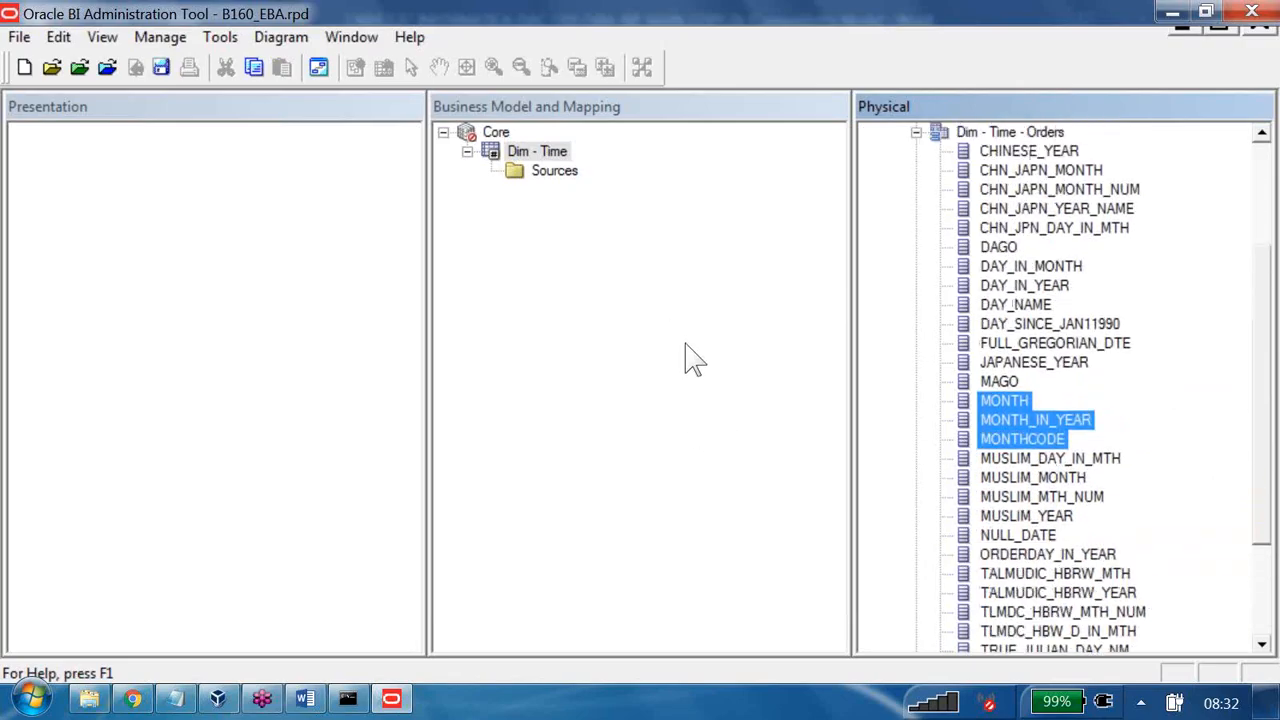
scroll(695, 360, "up", 1)
left_click(990, 328, "ctrl")
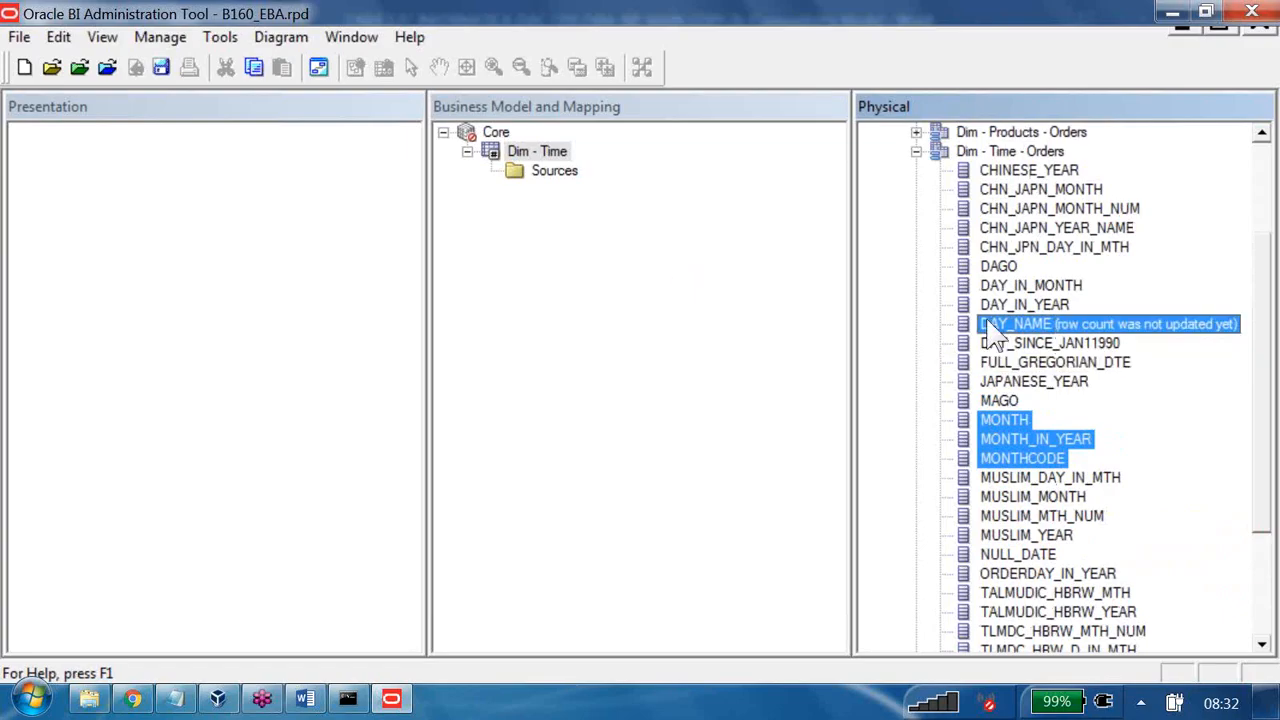
left_click_drag(660, 232, 364, 114)
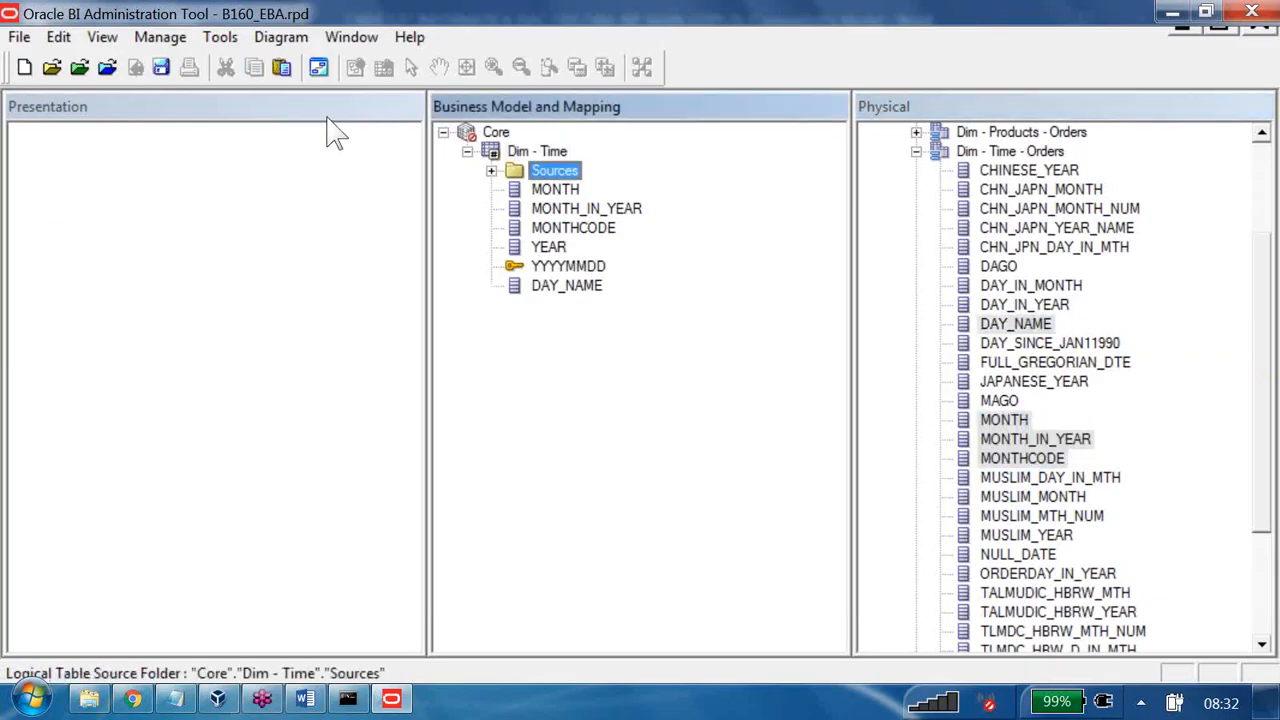
- Inspect the general properties of the Dim - Time - Orders logical table source, including its mapped physical table
left_click(600, 190)
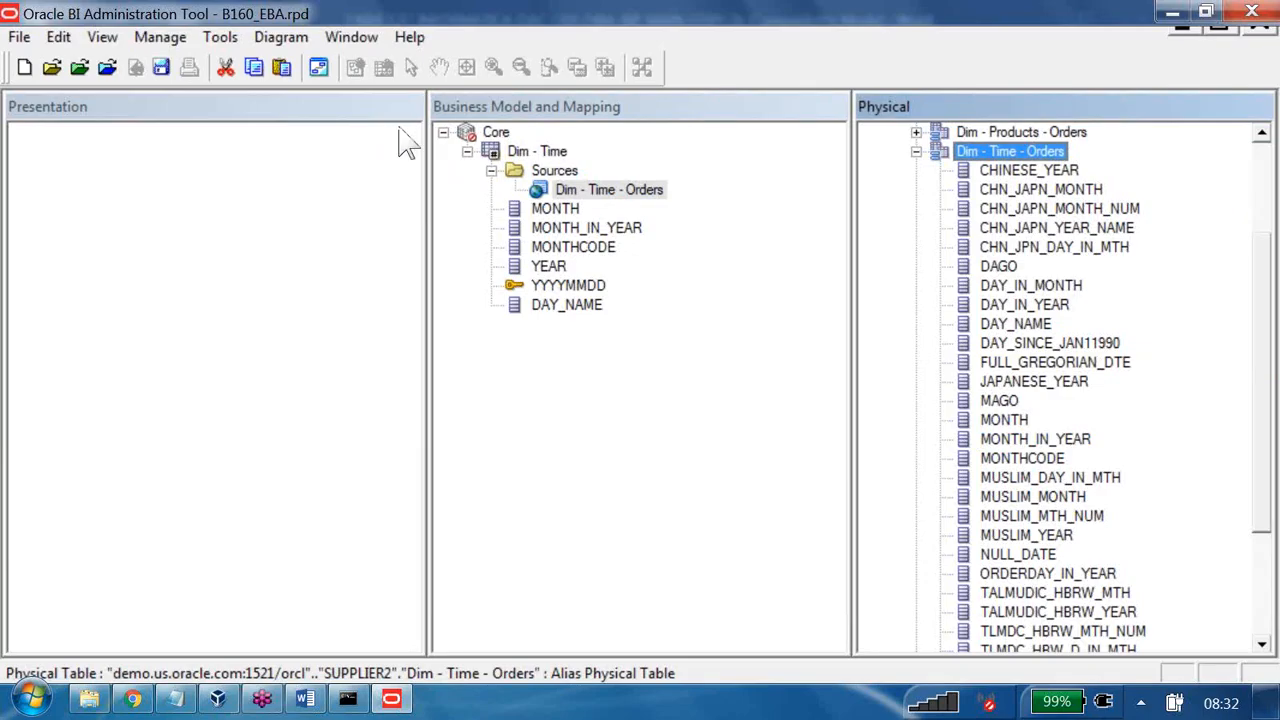
double_click(600, 190)
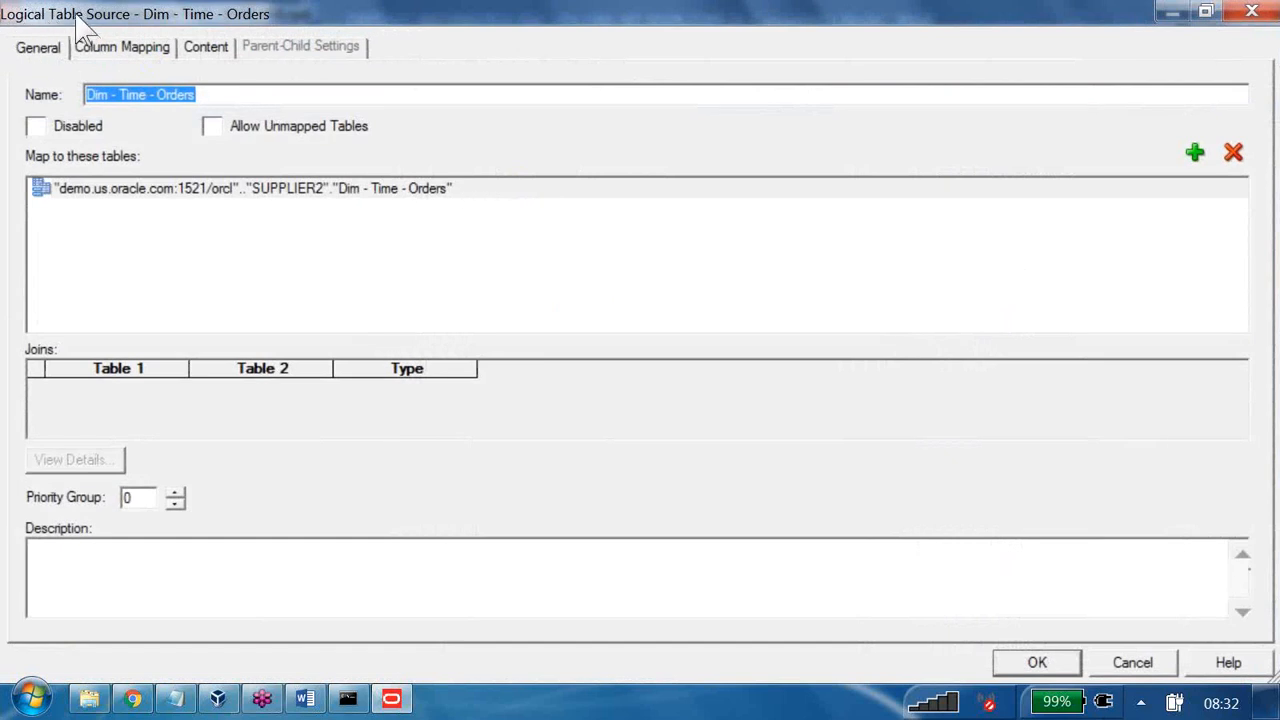
left_click(1262, 9)
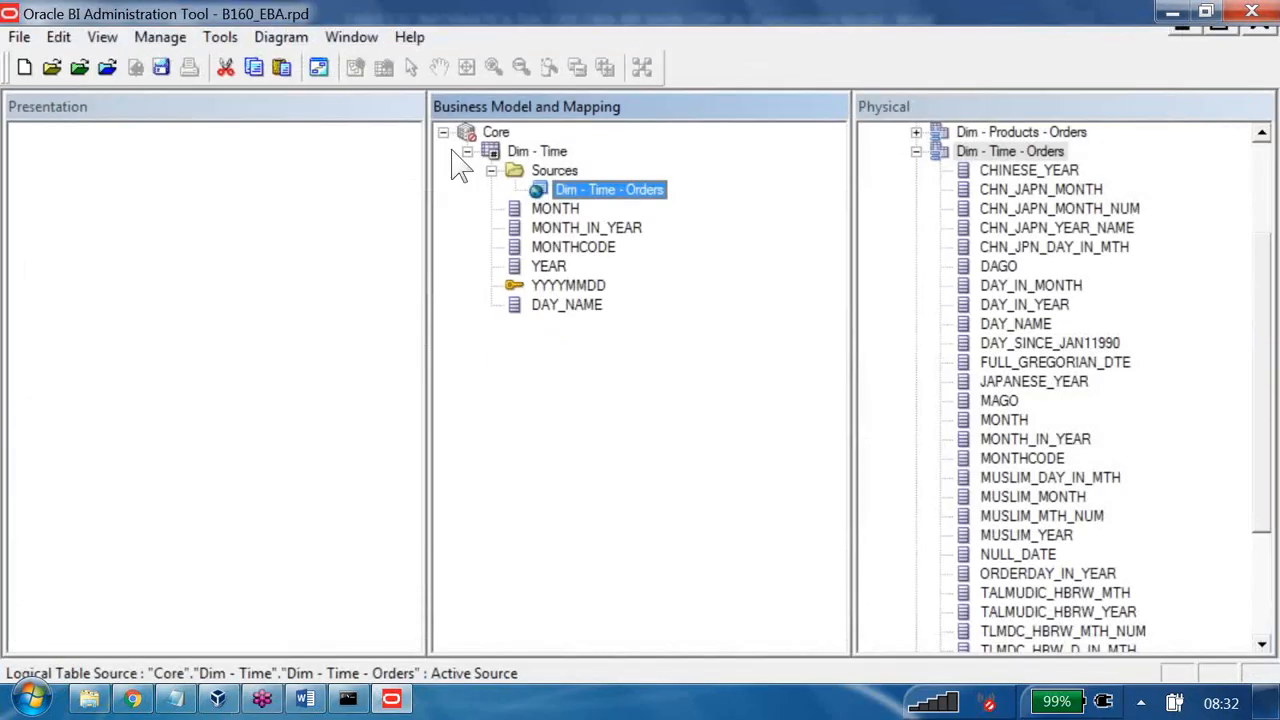
- Rename the logical table source under the Dim - Time sources as "Dim - Time - Orders LTS"
right_click(627, 195)
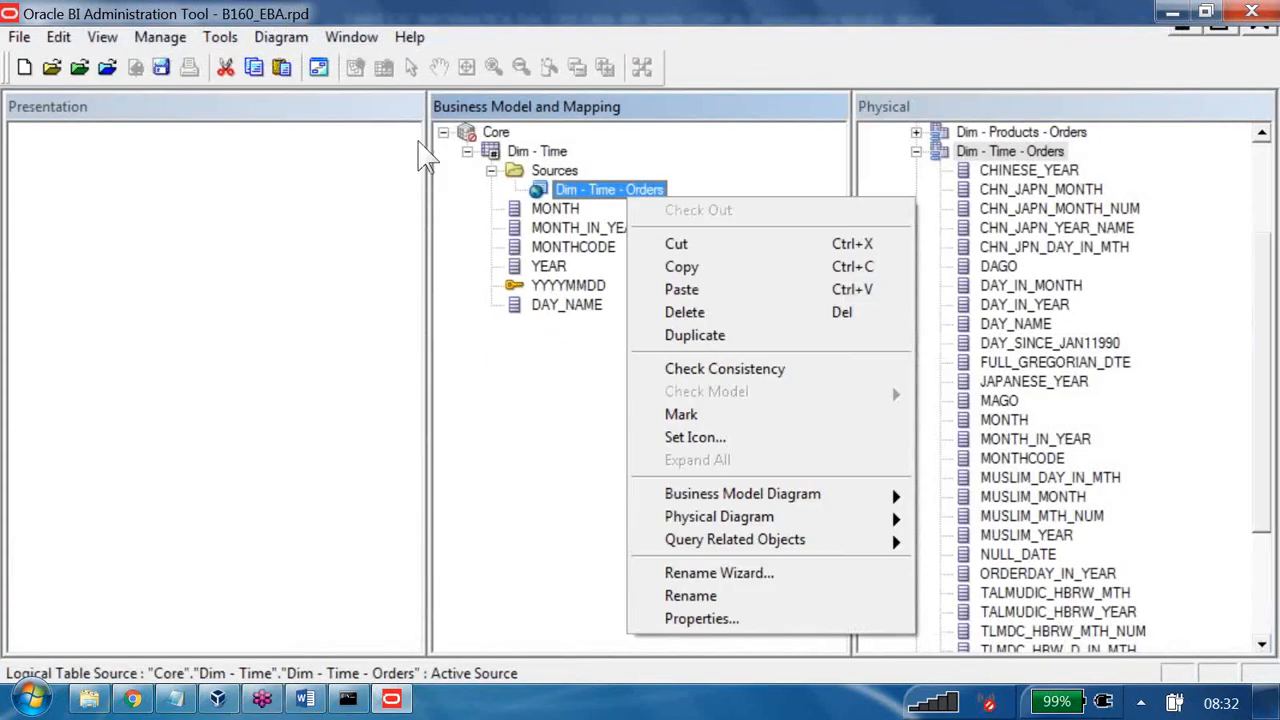
left_click(698, 596)
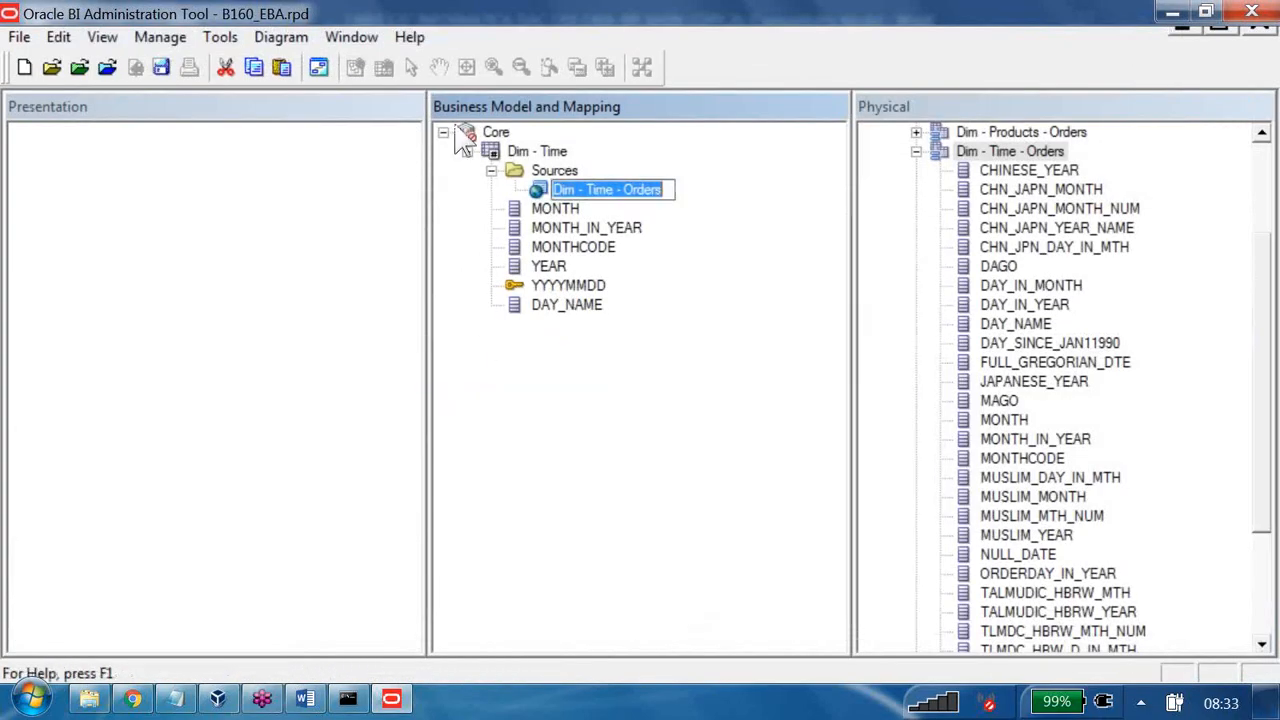
left_click(669, 190)
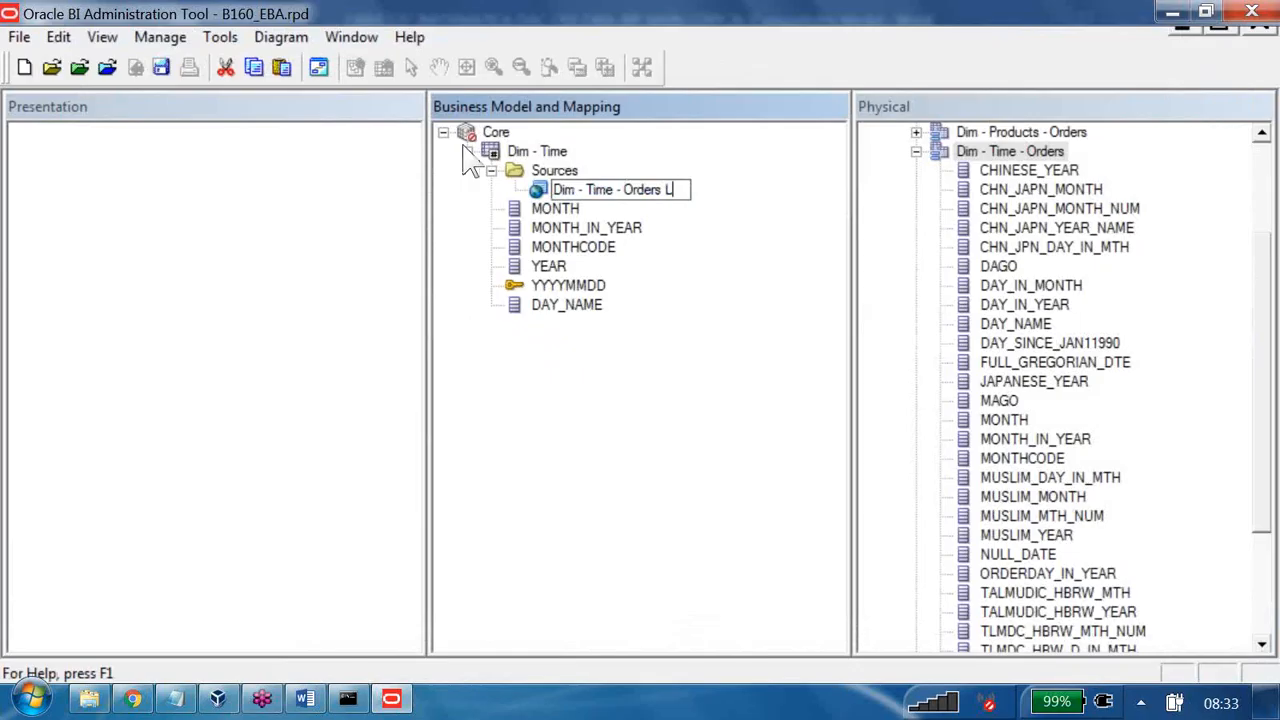
type("LTS")
key("Return")
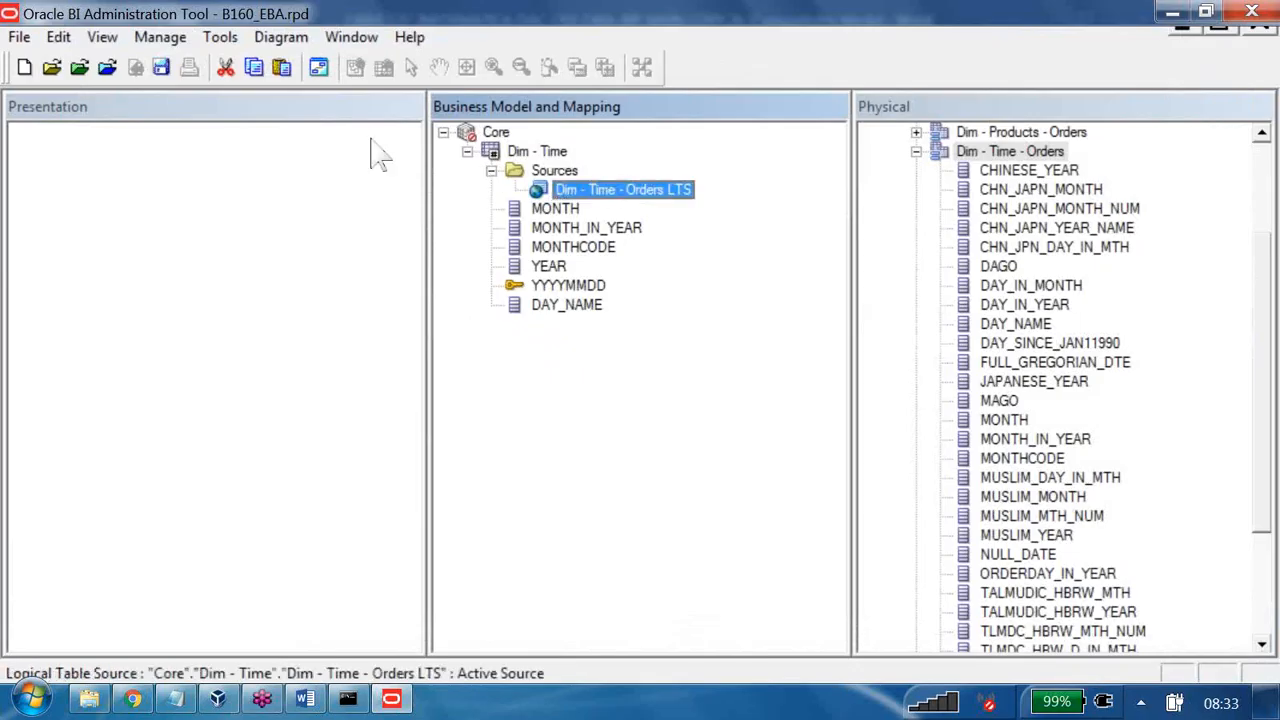
- Rename the Dim - Time logical table as "Dim - Time LT"
left_click(553, 156)
right_click(555, 157)
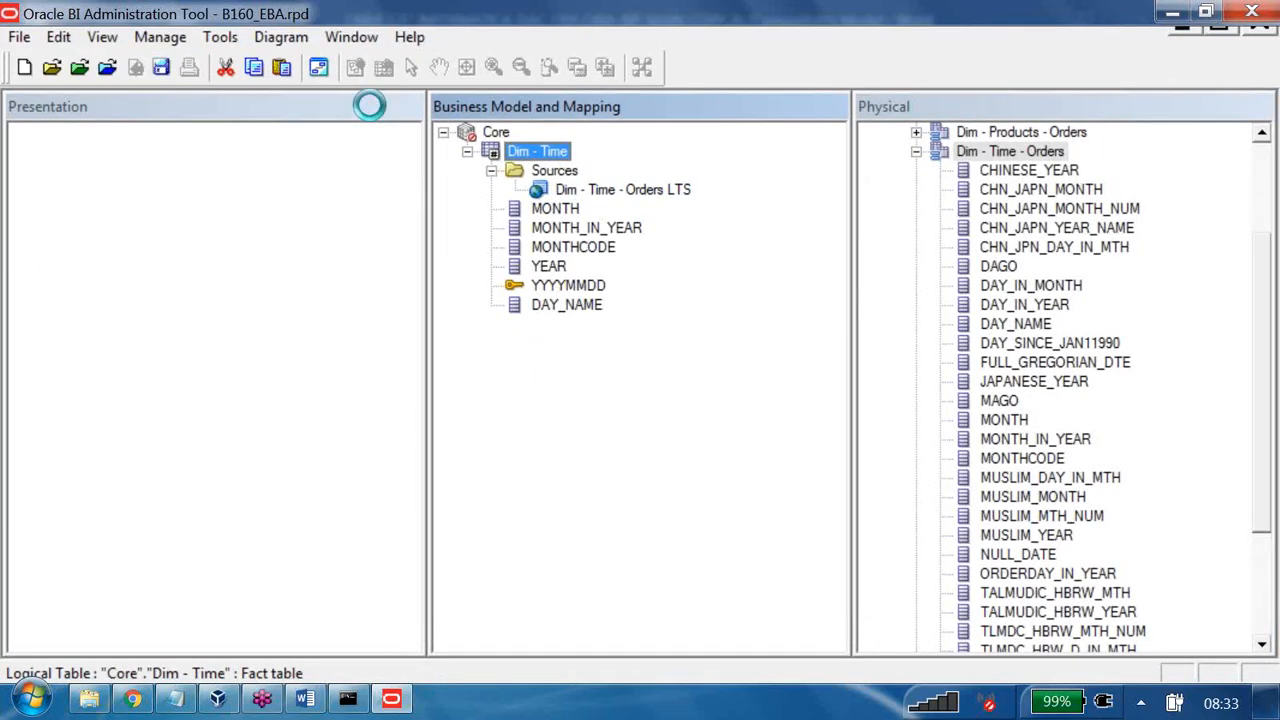
key("Return")
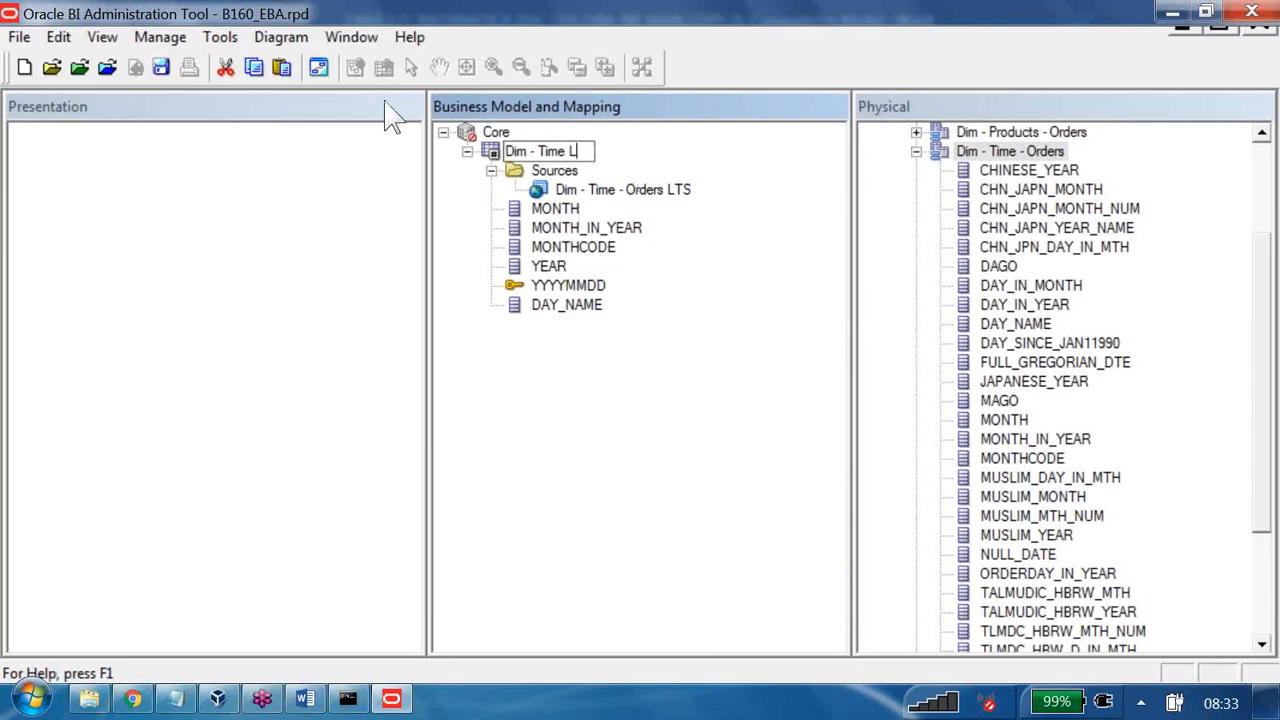
type("LT")
key("Return")
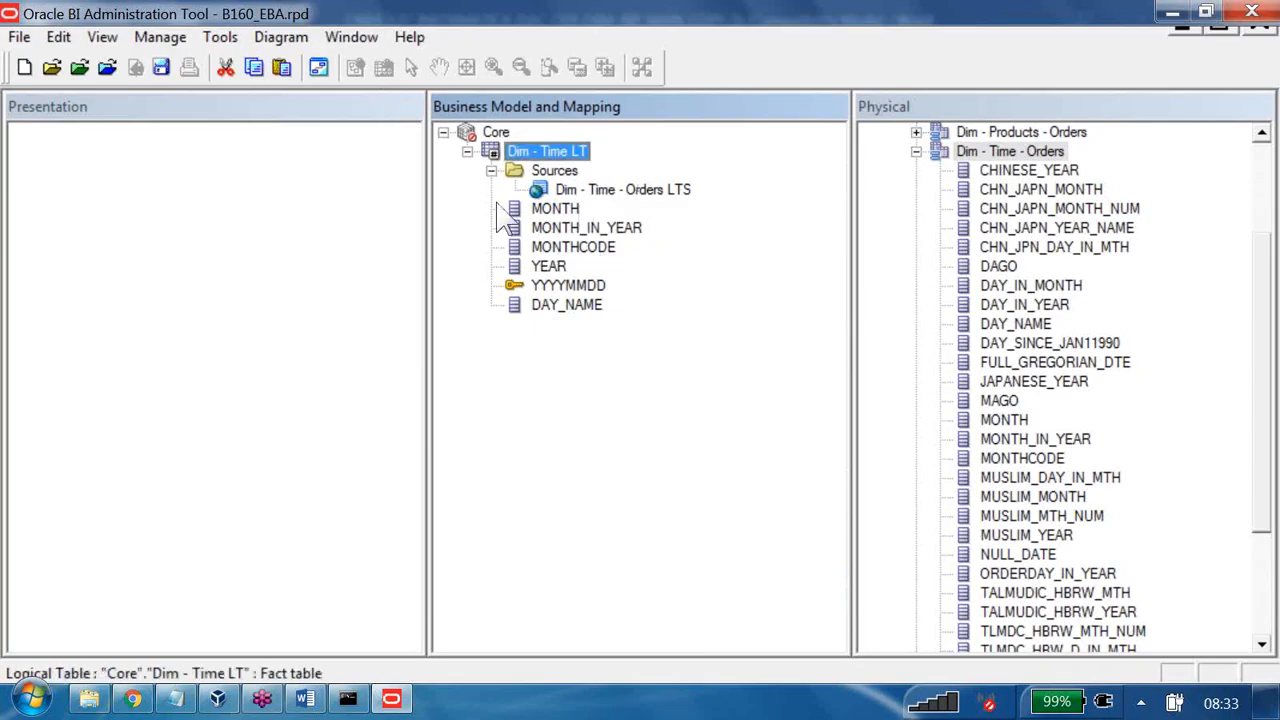
- Review the general properties of Dim - Time - Orders LTS and browse the physical tables that can be added to its mapping
key("Down")
key("Down")
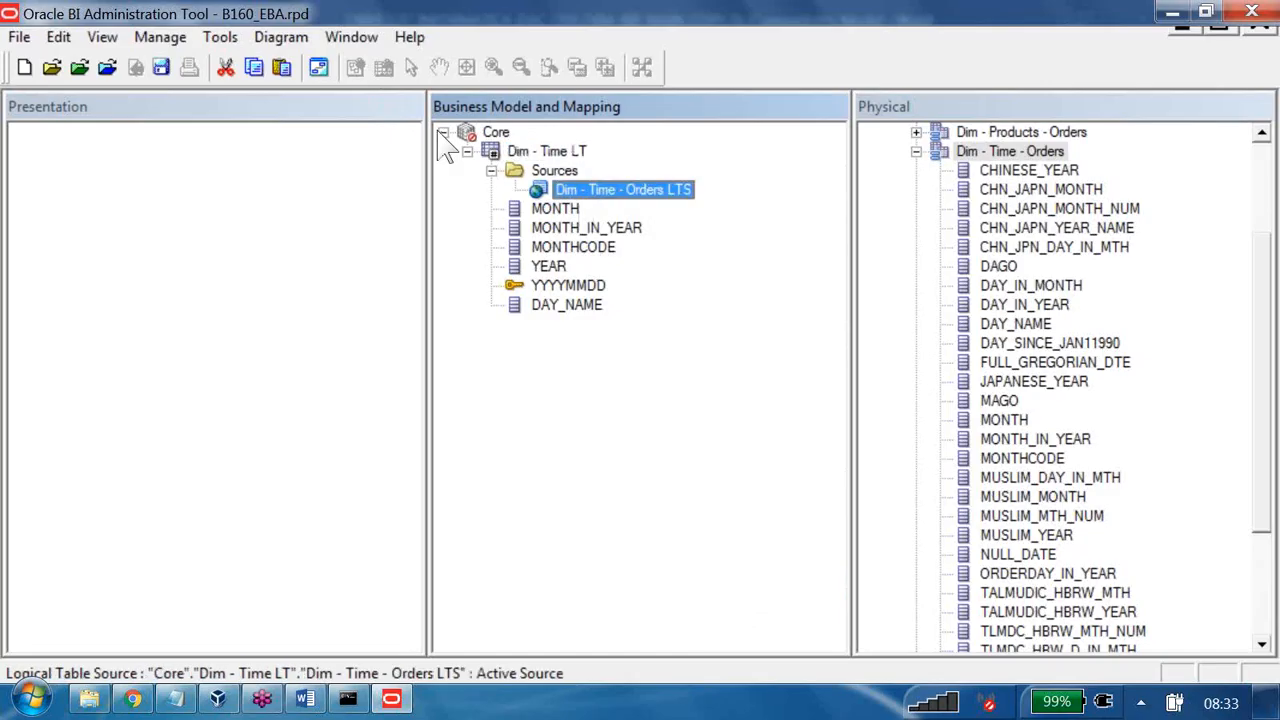
key("Return")
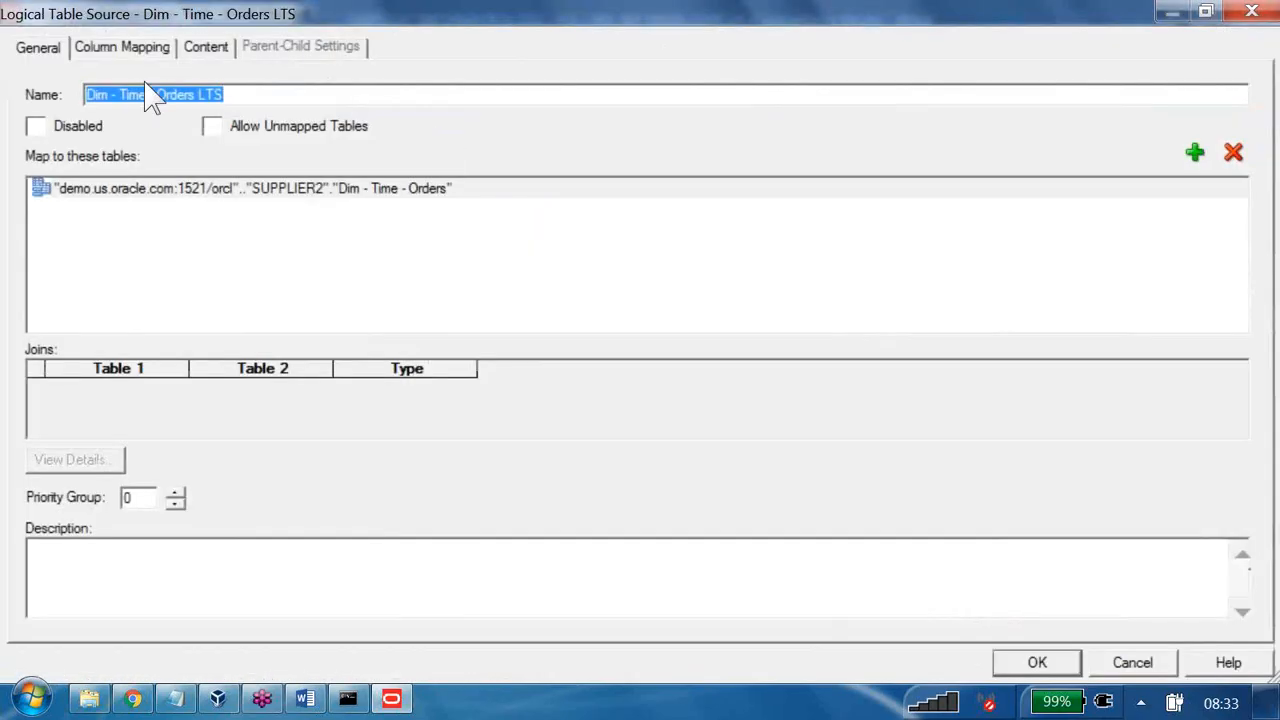
left_click(28, 41)
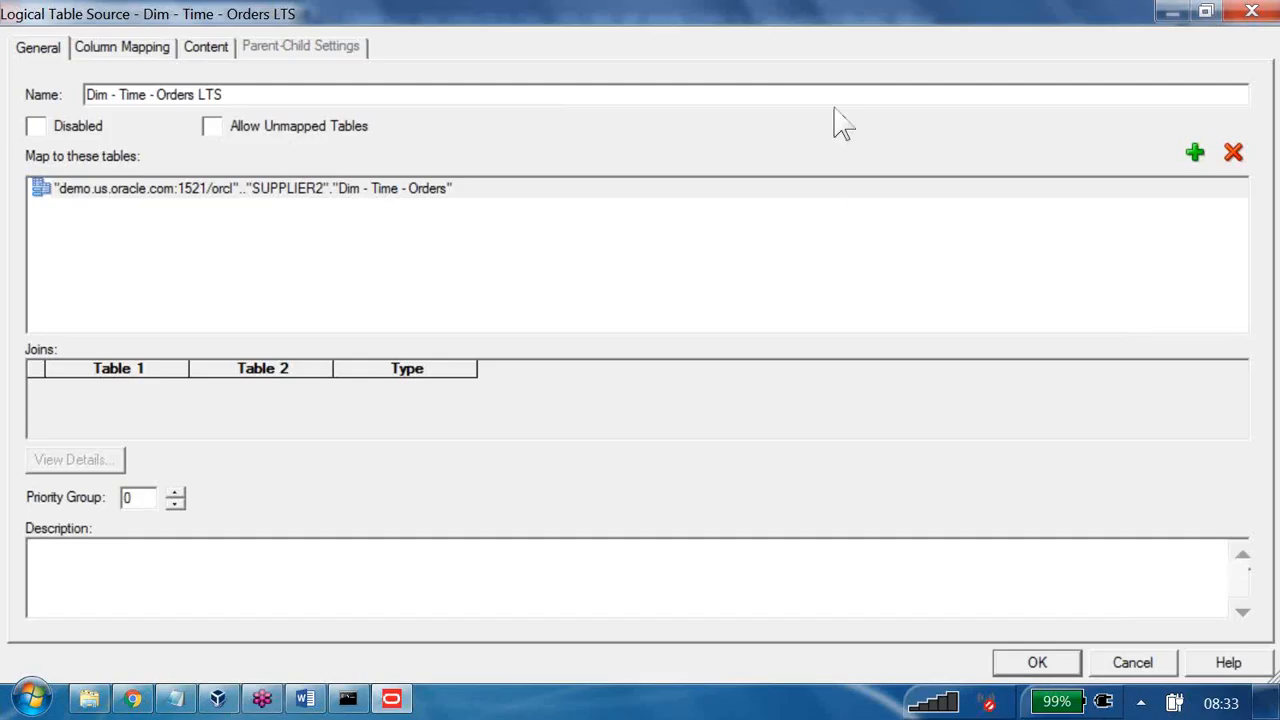
left_click(1195, 153)
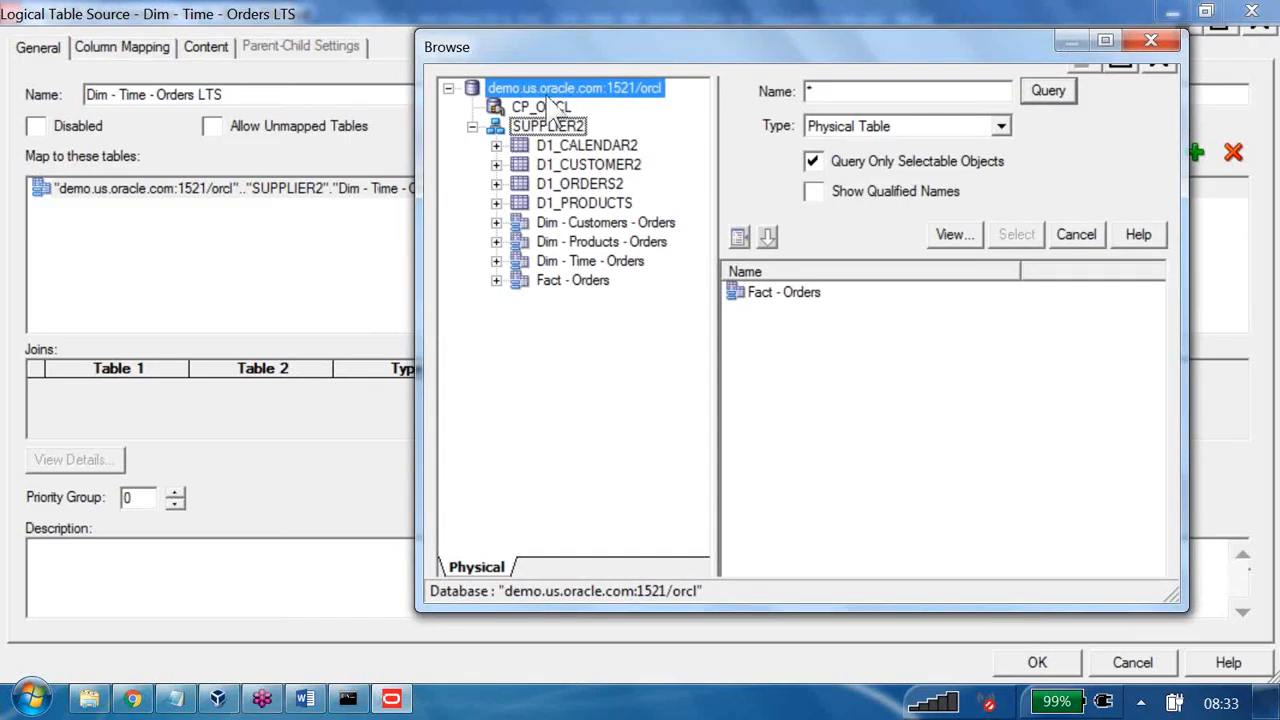
left_click(717, 154)
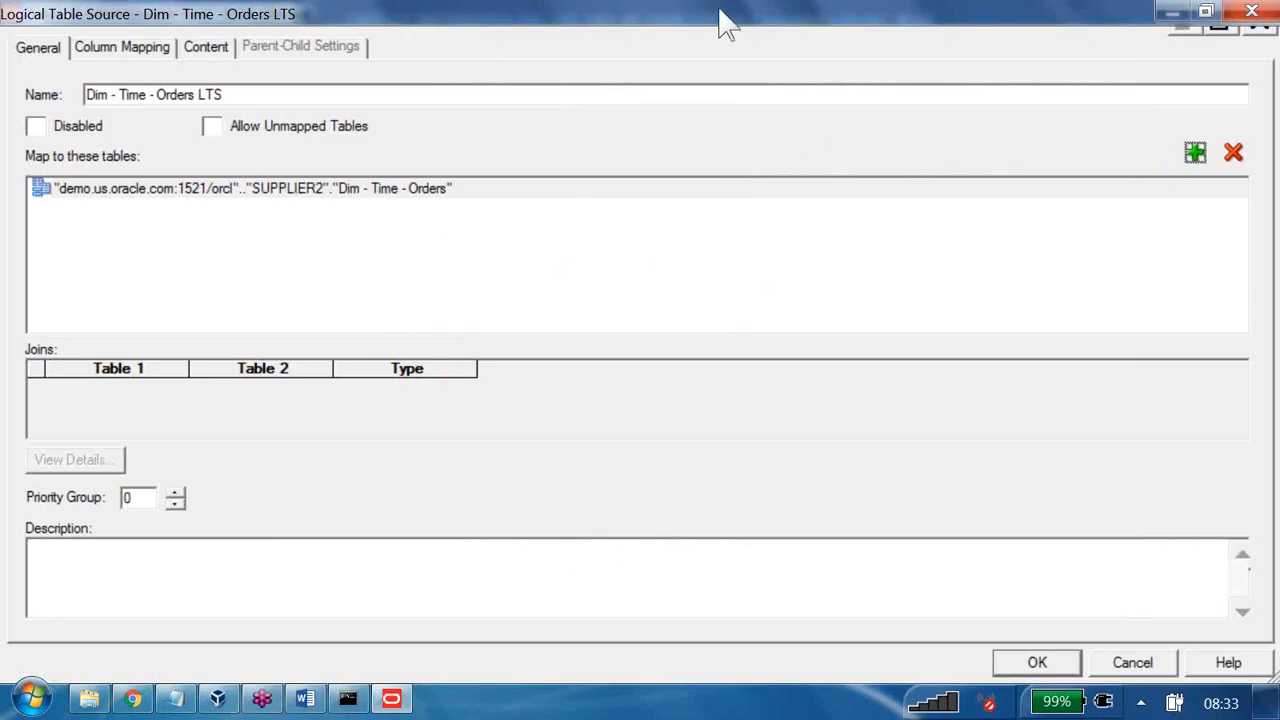
left_click(833, 4)
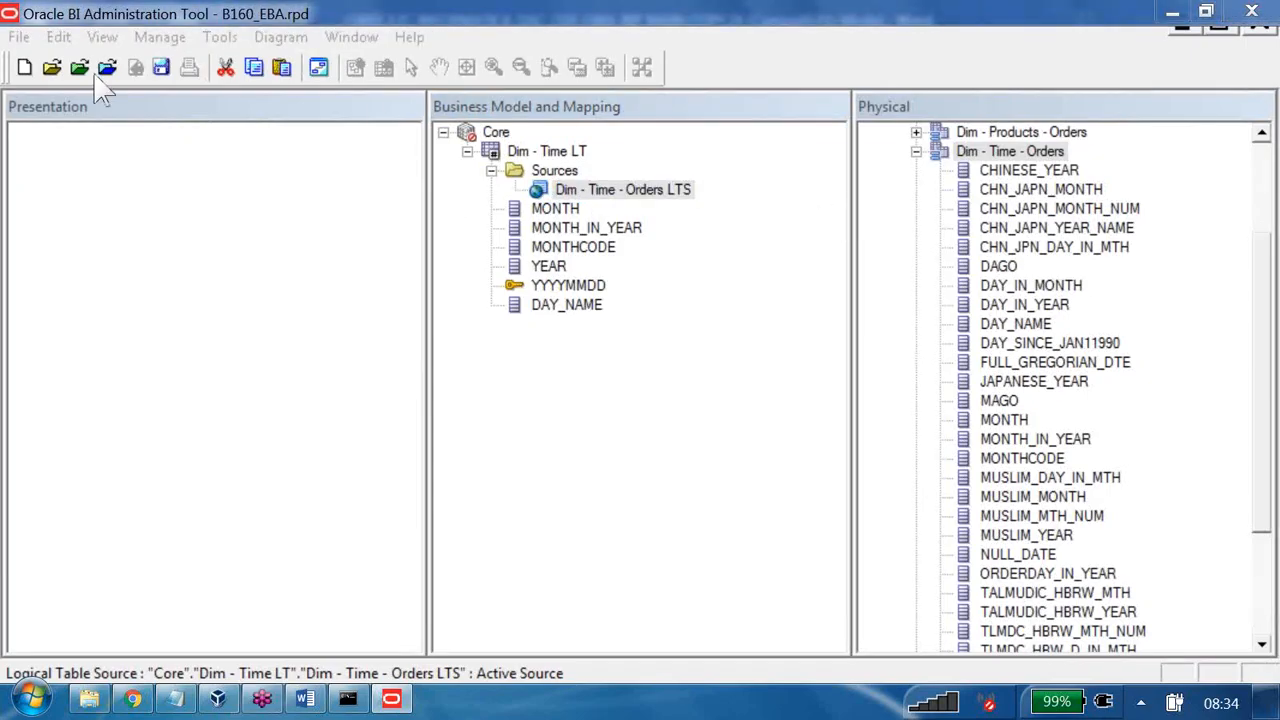
- Annotate the screen with the pen, writing LT, LTS and PT with arrows pointing from PT to LTS and from LTS to LT
left_click(709, 250)
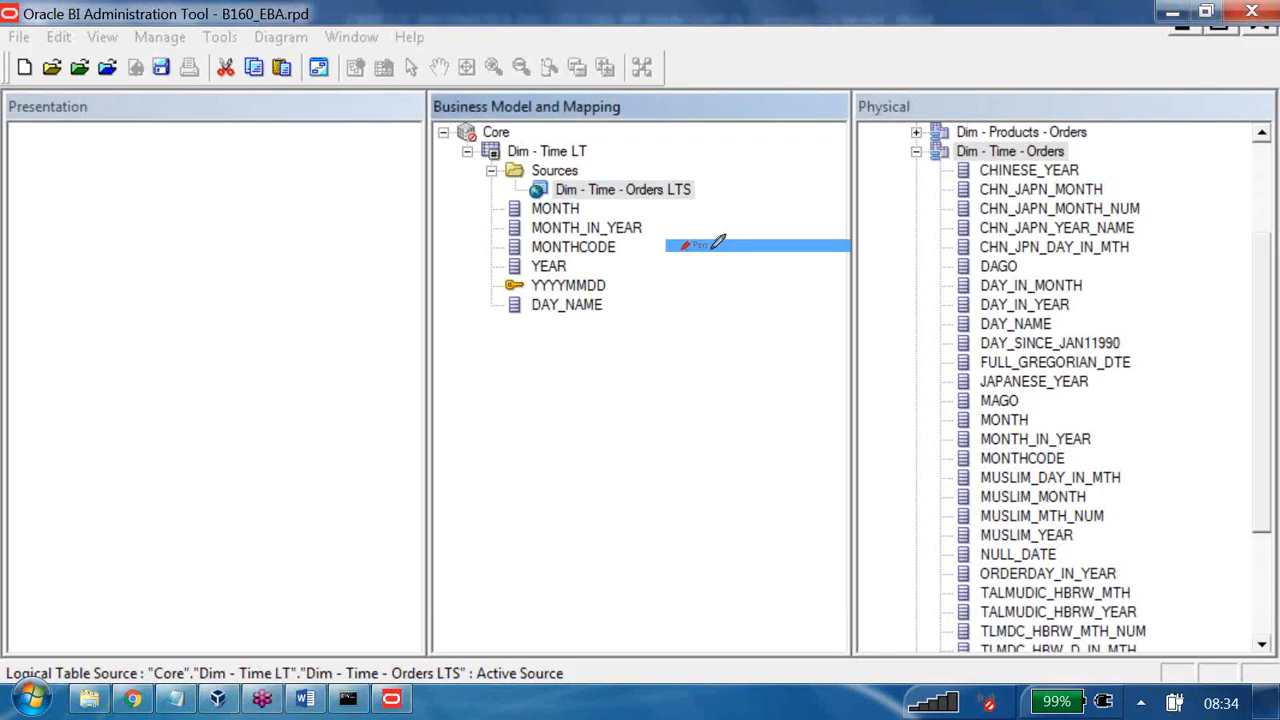
mouse_move(76, 189)
left_mouse_down()
mouse_move(47, 290)
mouse_move(126, 273)
left_mouse_up()
left_click_drag(152, 195, 161, 267)
left_click_drag(112, 197, 190, 183)
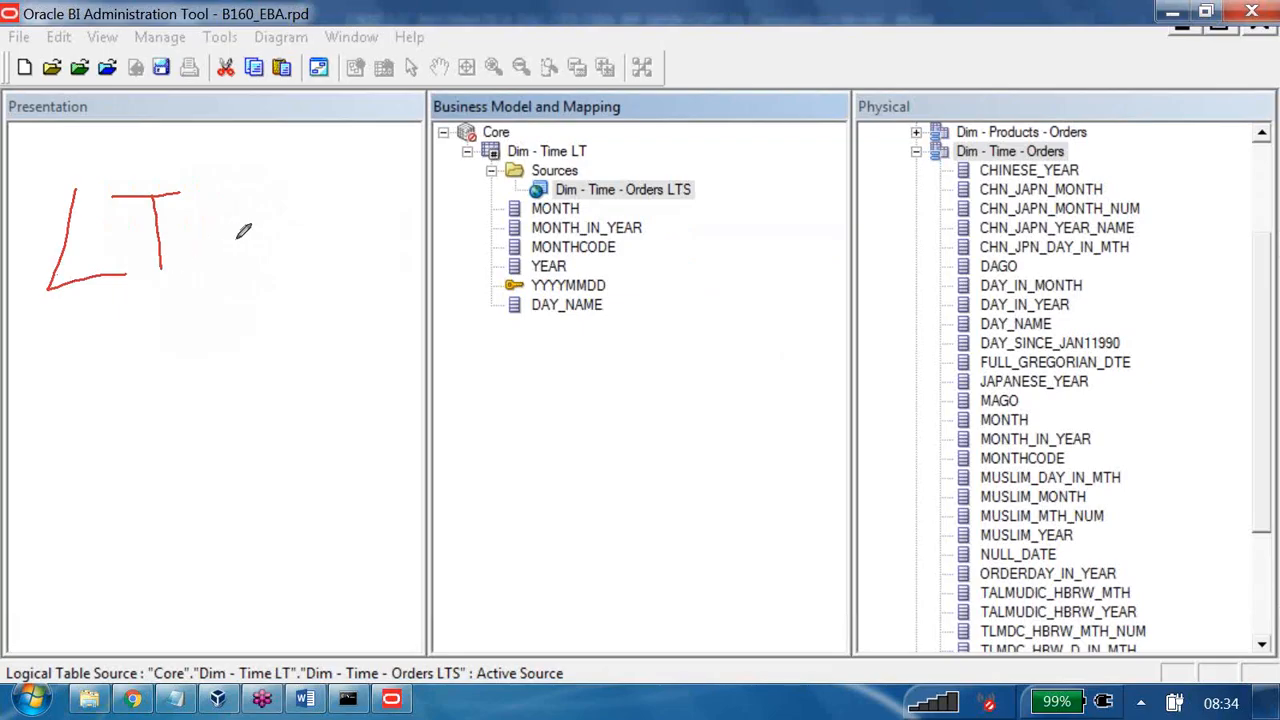
left_click_drag(236, 239, 350, 237)
mouse_move(427, 200)
left_mouse_down()
mouse_move(428, 250)
mouse_move(500, 258)
left_mouse_up()
left_click_drag(510, 203, 548, 281)
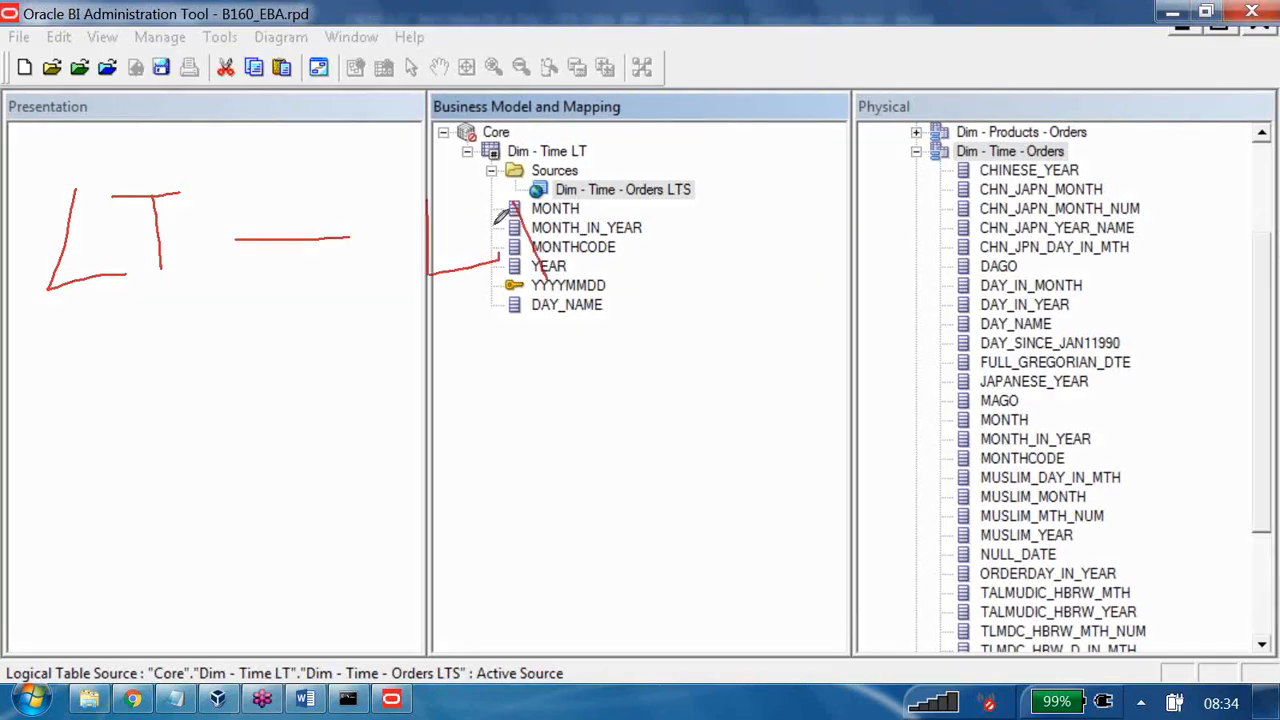
mouse_move(472, 212)
left_mouse_down()
mouse_move(612, 180)
mouse_move(566, 256)
left_mouse_up()
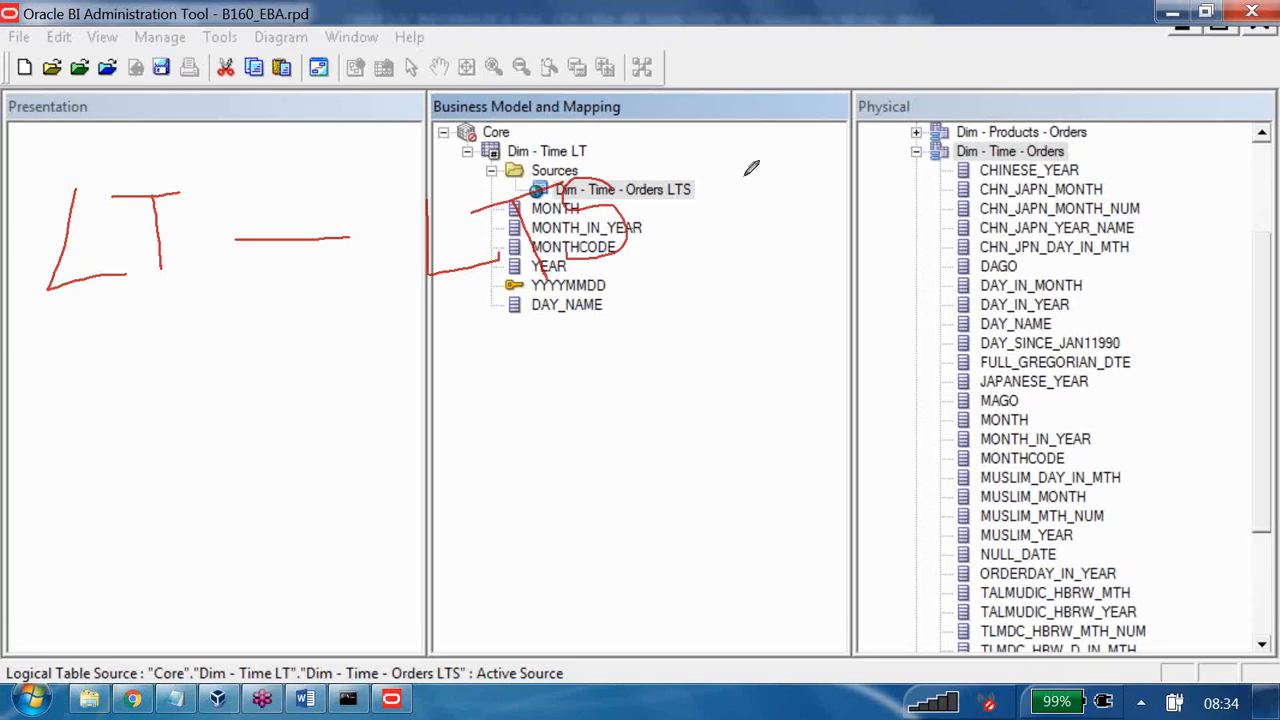
mouse_move(745, 178)
left_mouse_down()
mouse_move(786, 252)
mouse_move(770, 196)
left_mouse_up()
mouse_move(843, 150)
left_mouse_down()
mouse_move(902, 236)
mouse_move(888, 144)
left_mouse_up()
left_click_drag(285, 243, 375, 275)
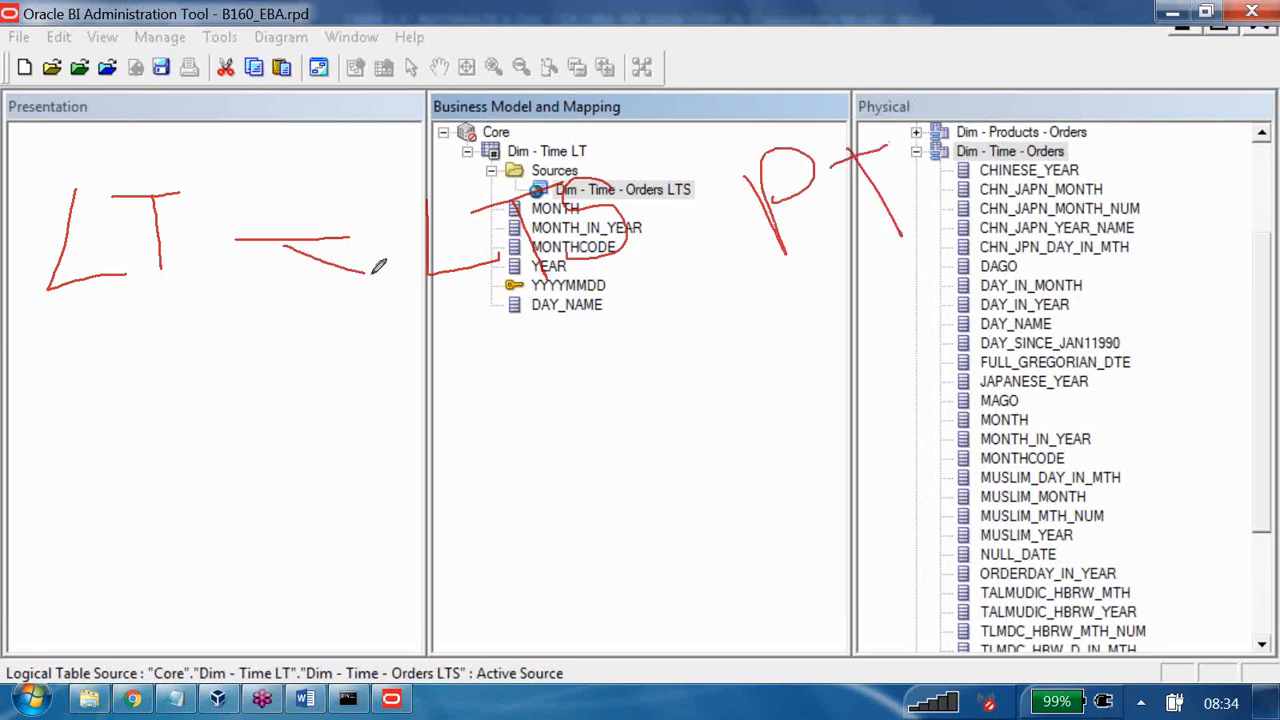
left_click_drag(286, 242, 369, 180)
mouse_move(648, 235)
left_mouse_down()
mouse_move(737, 210)
mouse_move(702, 222)
left_mouse_up()
mouse_move(786, 252)
left_mouse_down()
mouse_move(694, 218)
mouse_move(727, 172)
left_mouse_up()
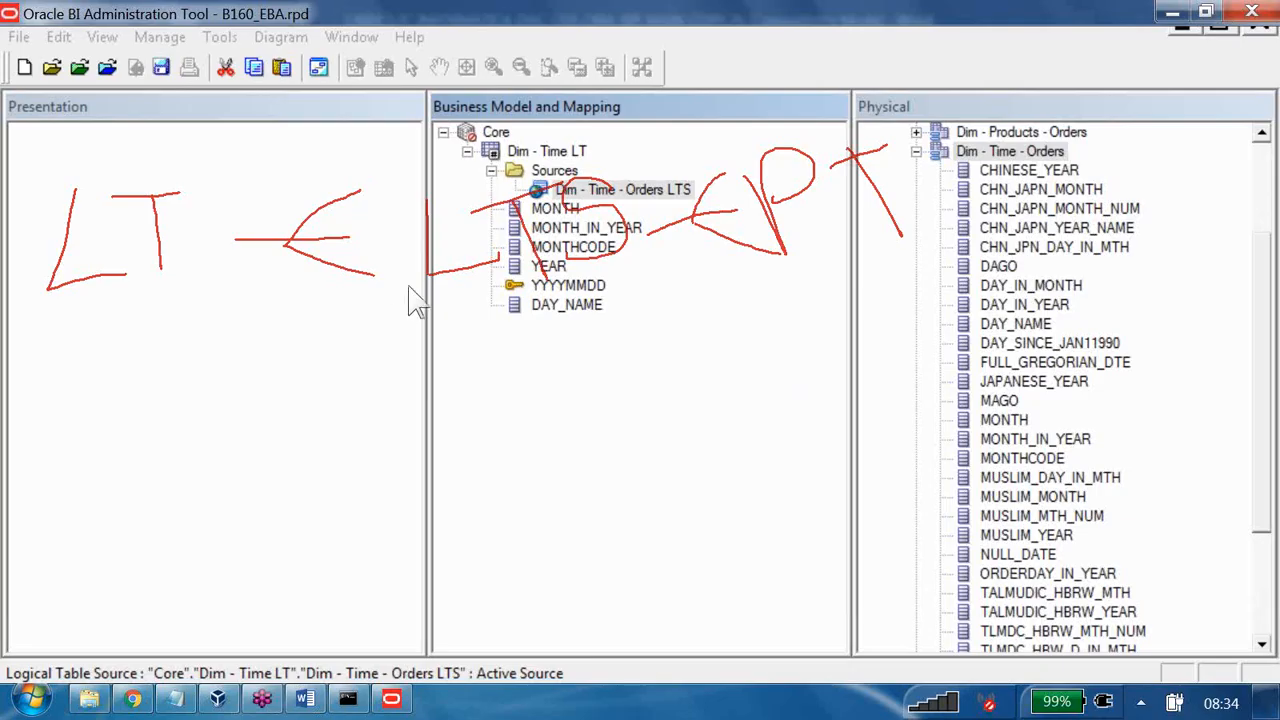
- Add the ACTLEXTND column from the physical Fact - Orders table to the Dim - Time LT logical table
left_click(916, 151)
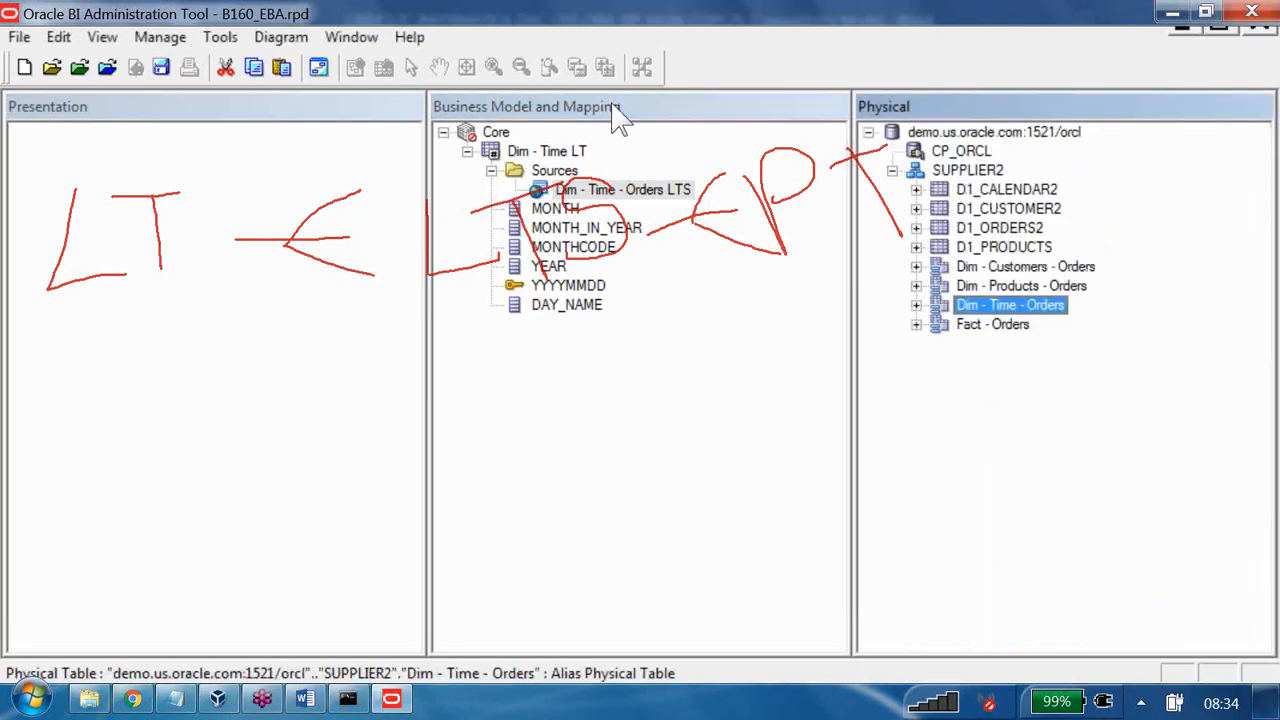
left_click(916, 324)
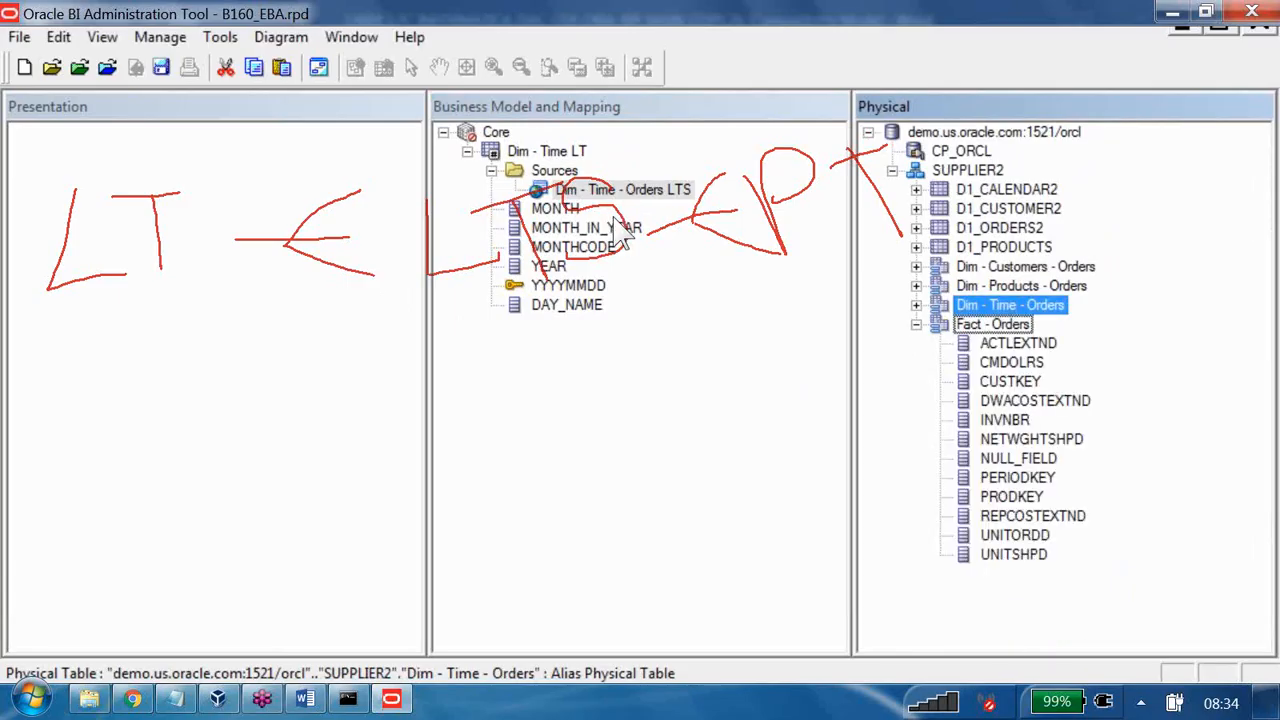
left_click(1021, 344)
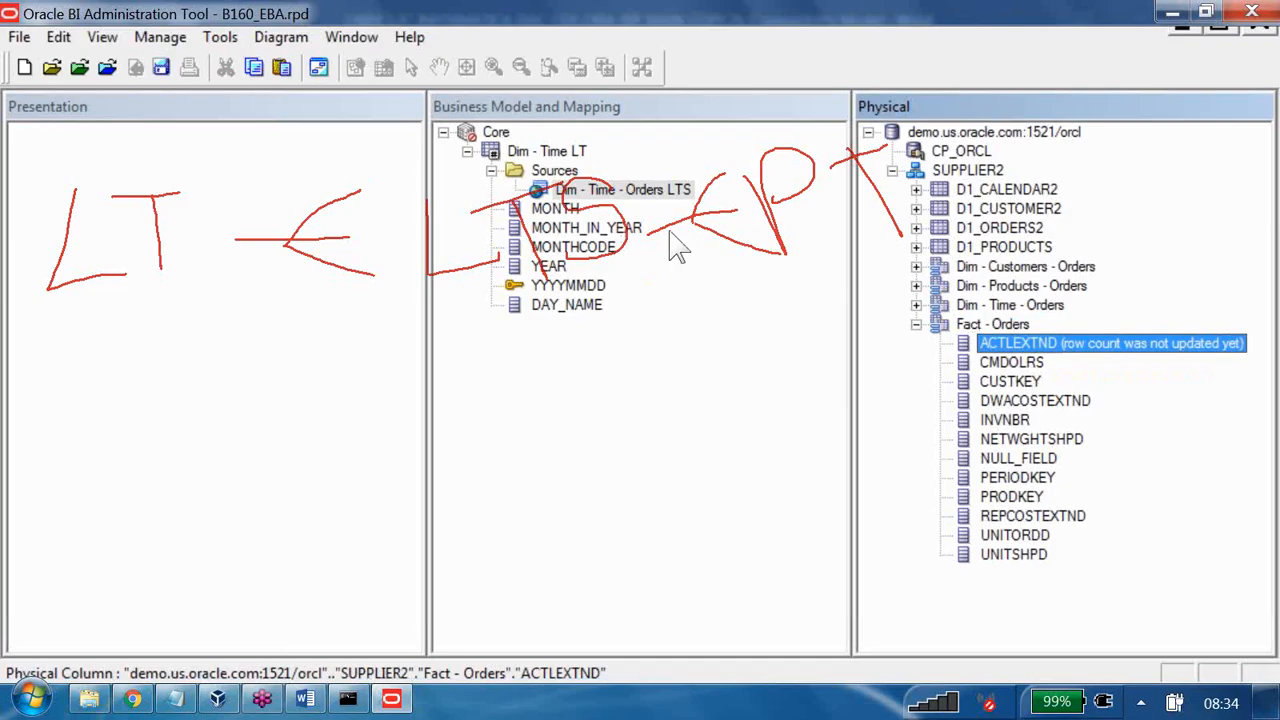
left_click_drag(1003, 345, 759, 265)
left_click_drag(505, 176, 391, 114)
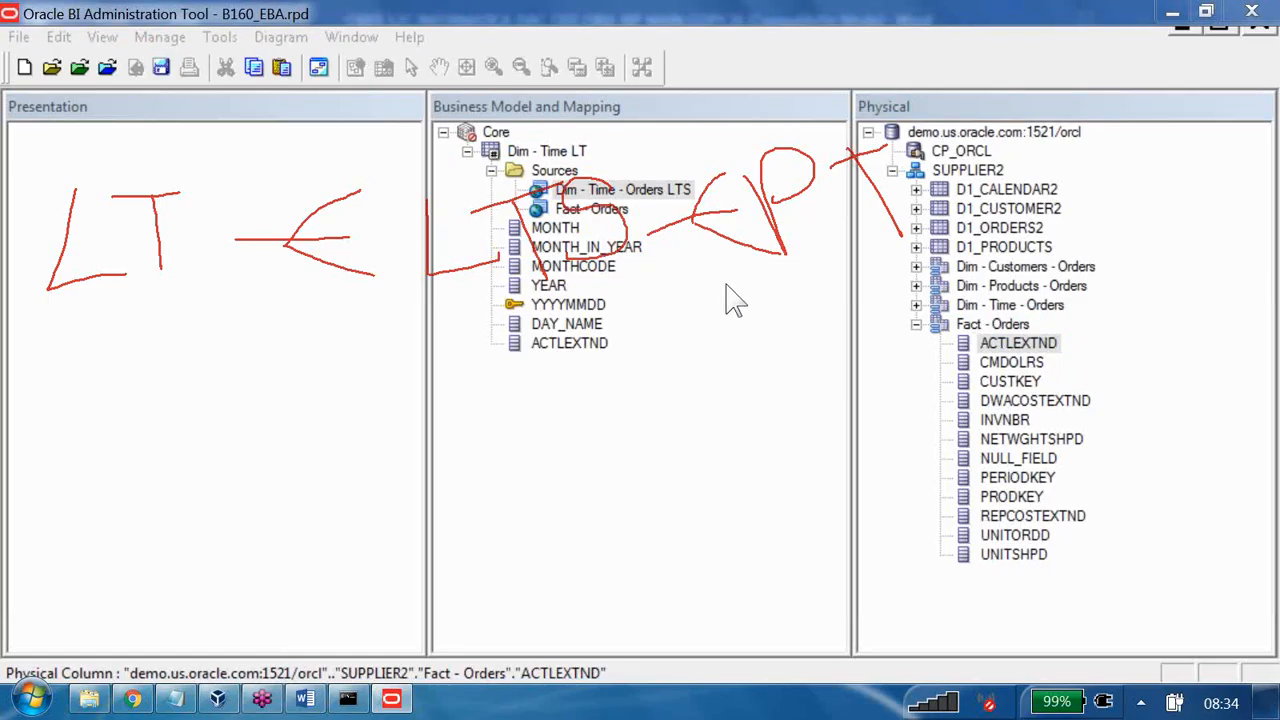
- Clear the pen annotations and review the general properties of the Fact - Orders logical table source
key("Escape")
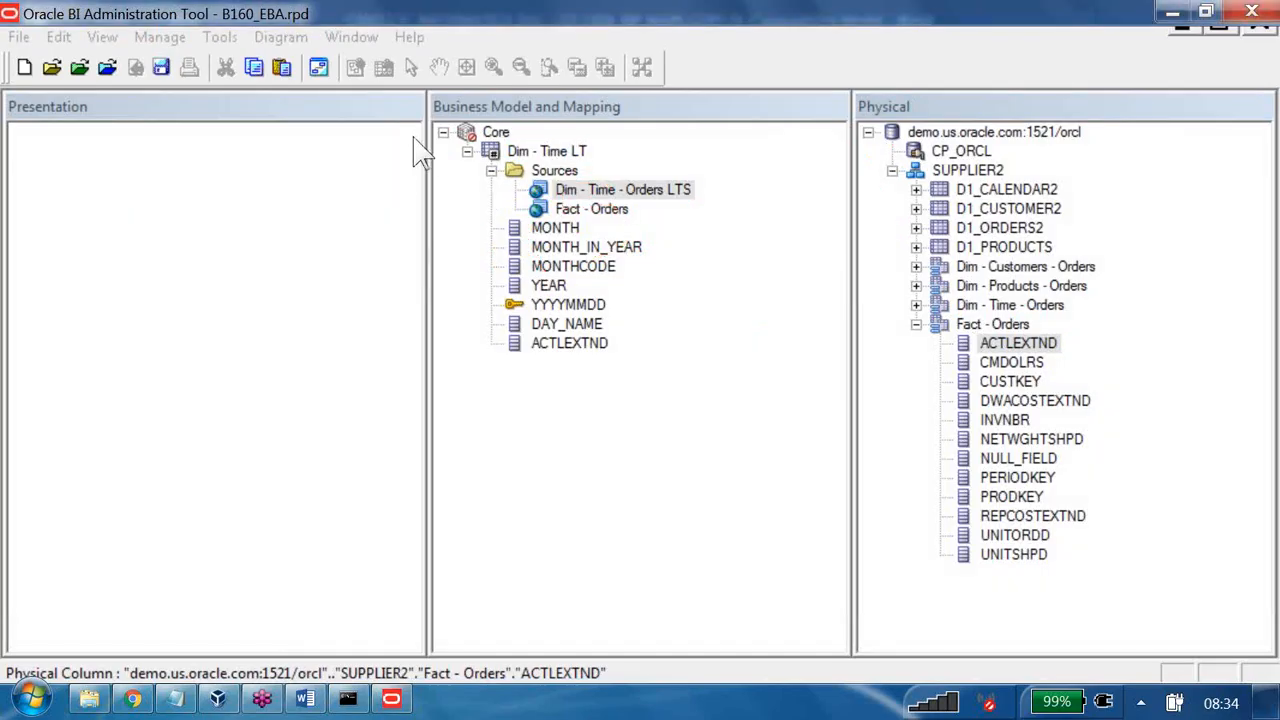
key("Down")
key("Up")
key("Down")
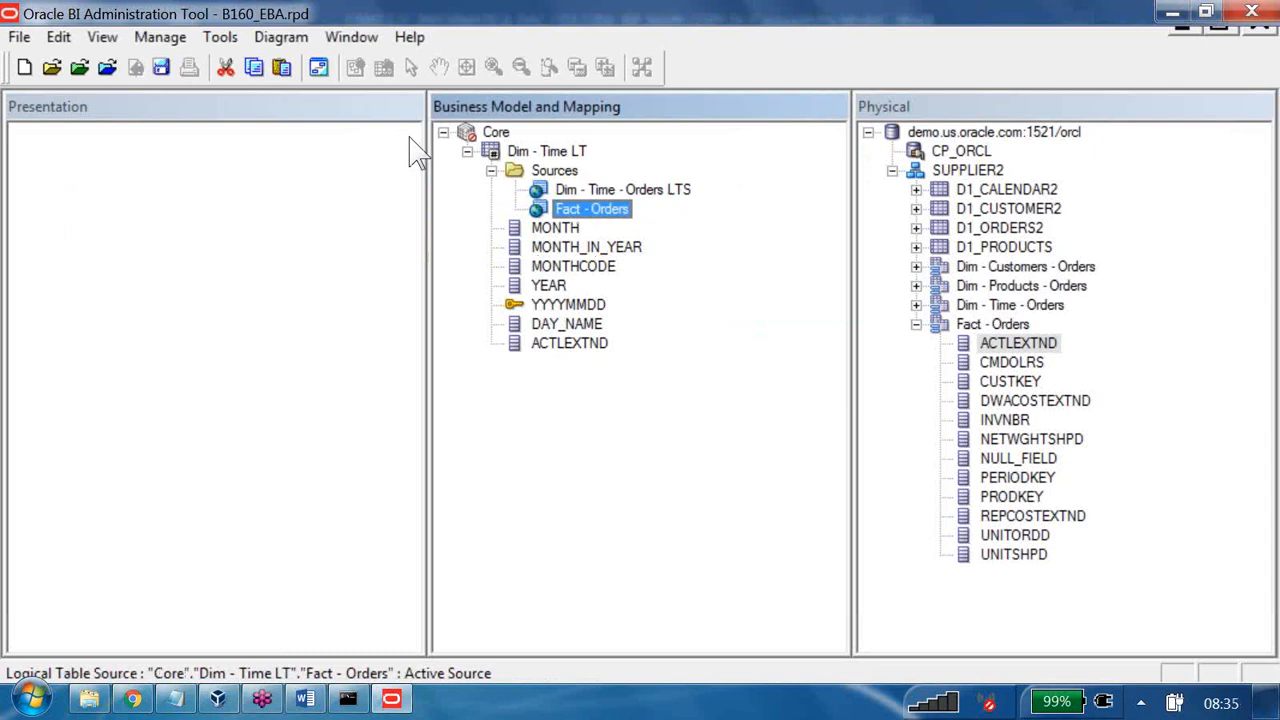
key("Down")
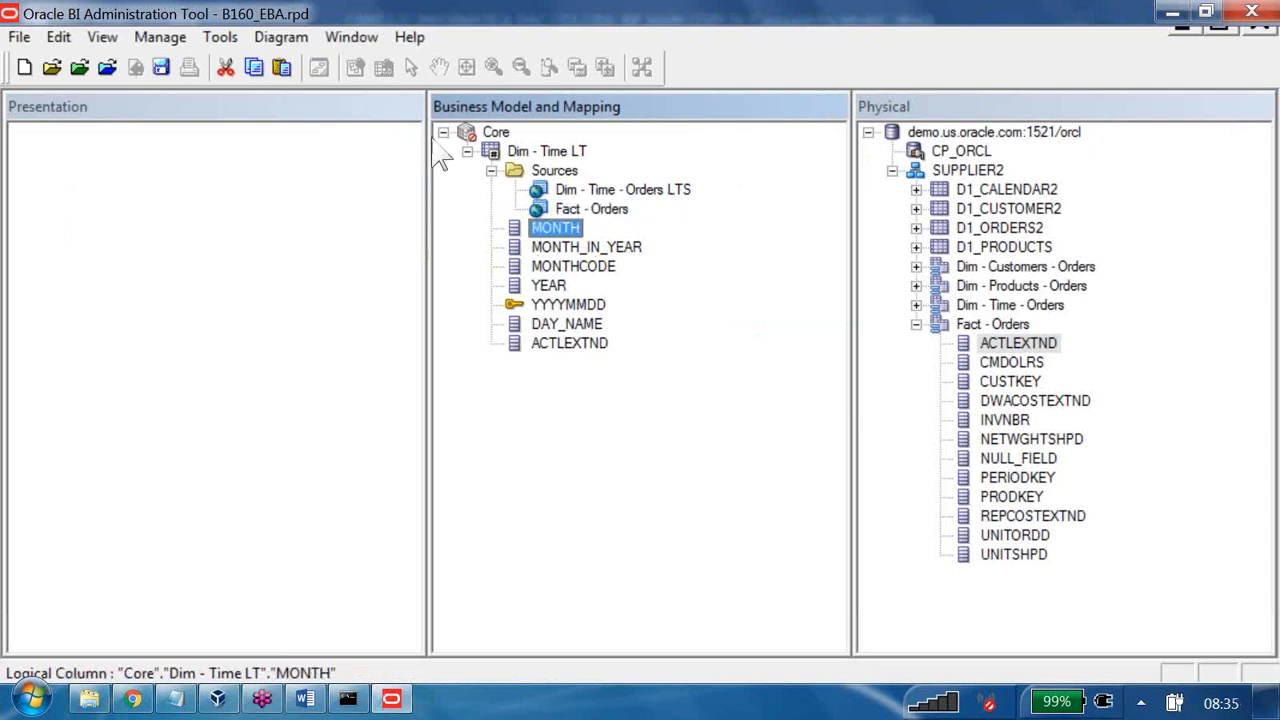
key("Up")
key("Up")
left_click(570, 342)
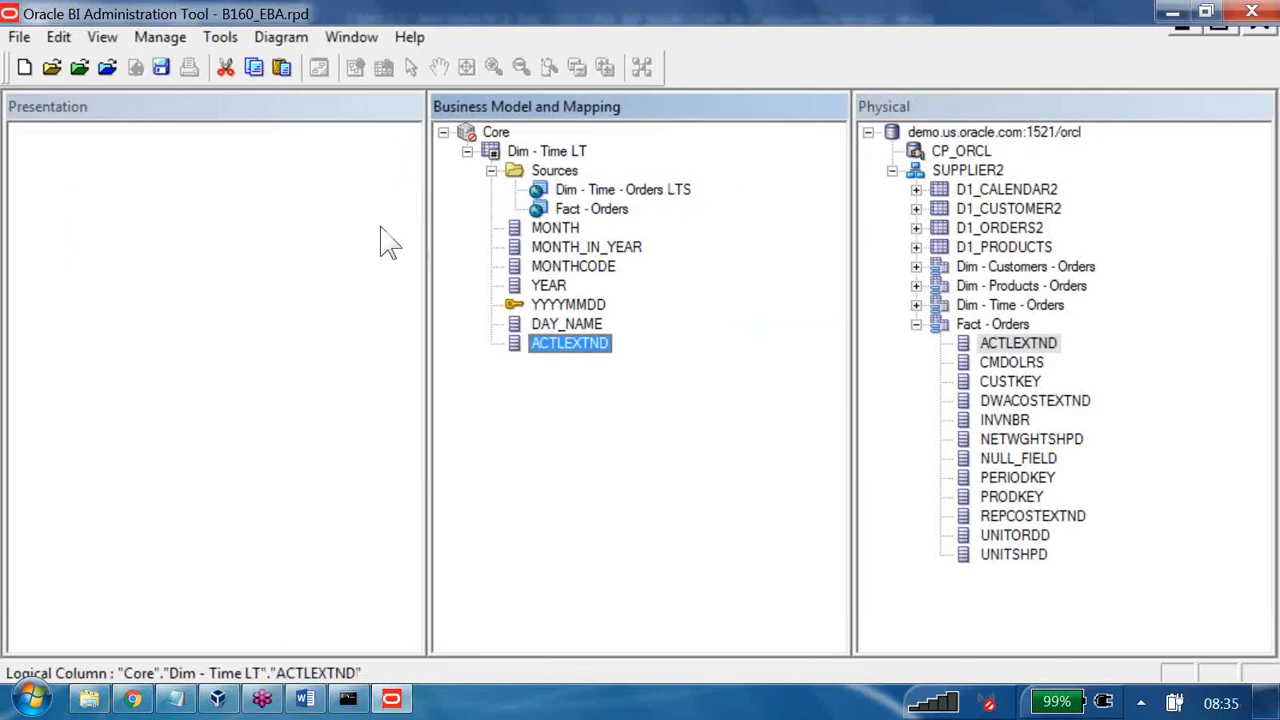
left_click(602, 210)
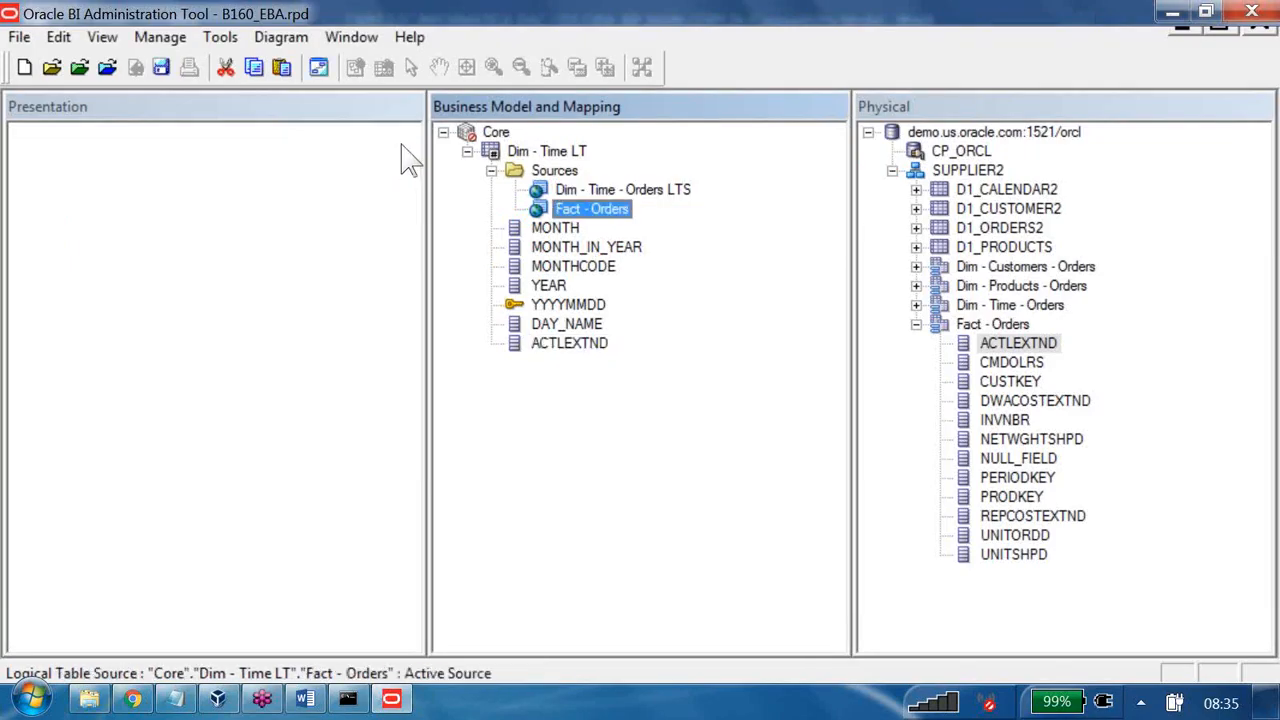
double_click(602, 211)
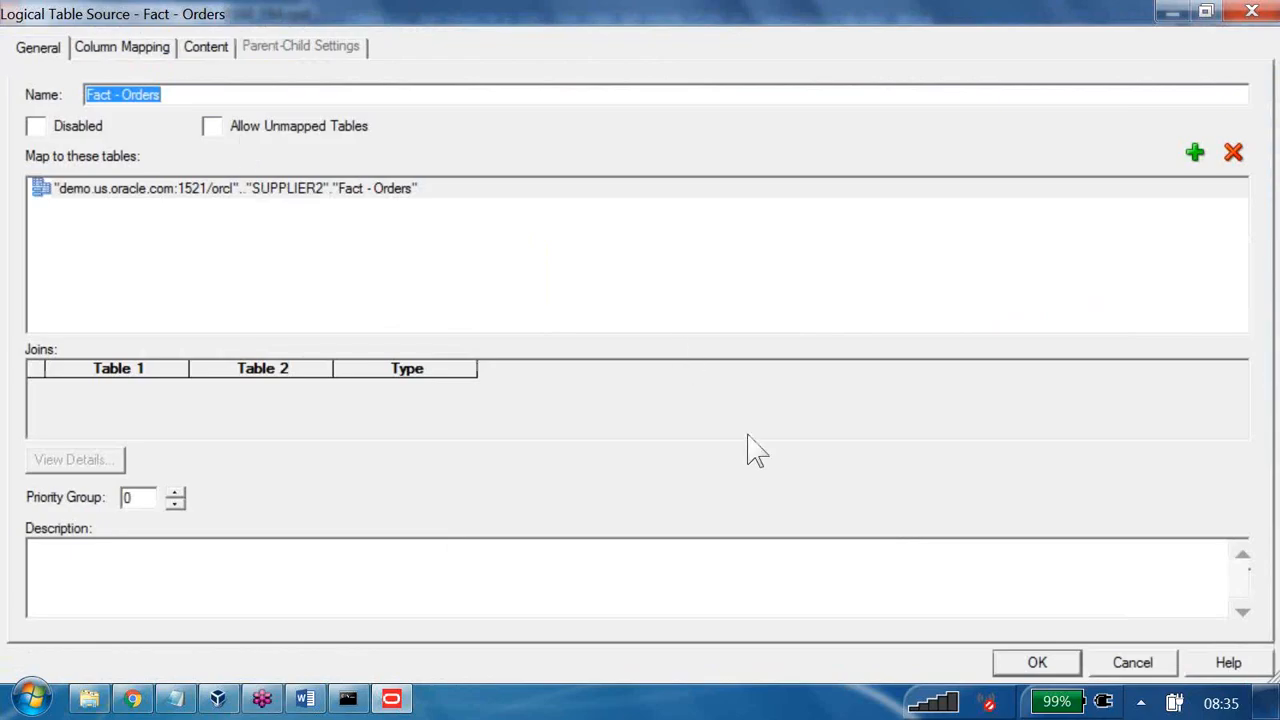
key("Return")
- Delete the ACTLEXTND logical column and the Fact - Orders logical table source from Dim - Time LT
key("Up")
key("Up")
key("Up")
key("Down")
key("Down")
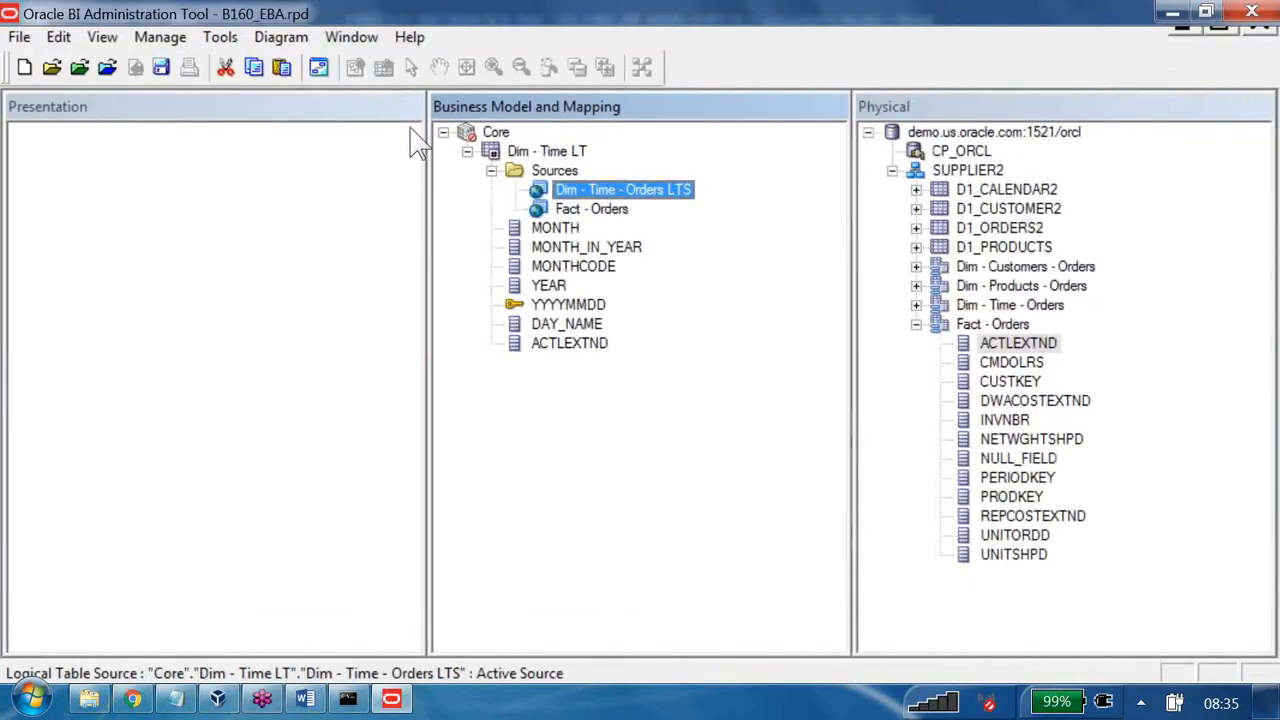
key("Down")
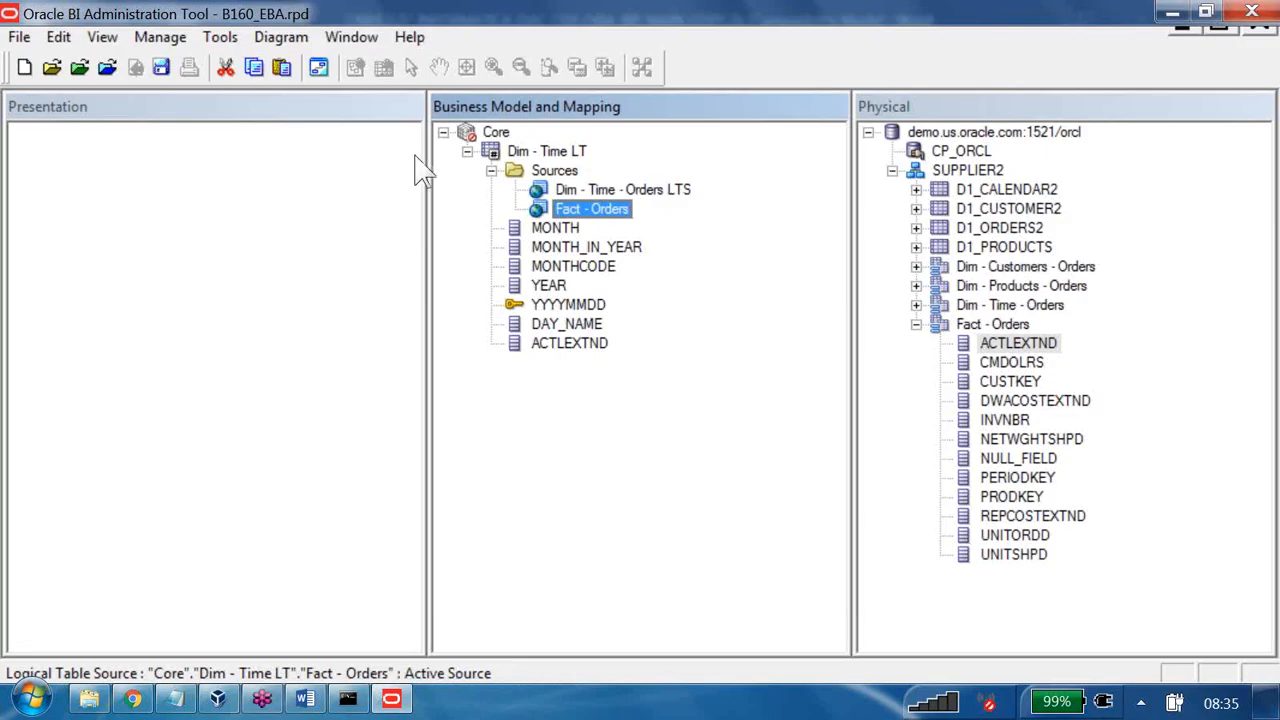
key("End")
key("Delete")
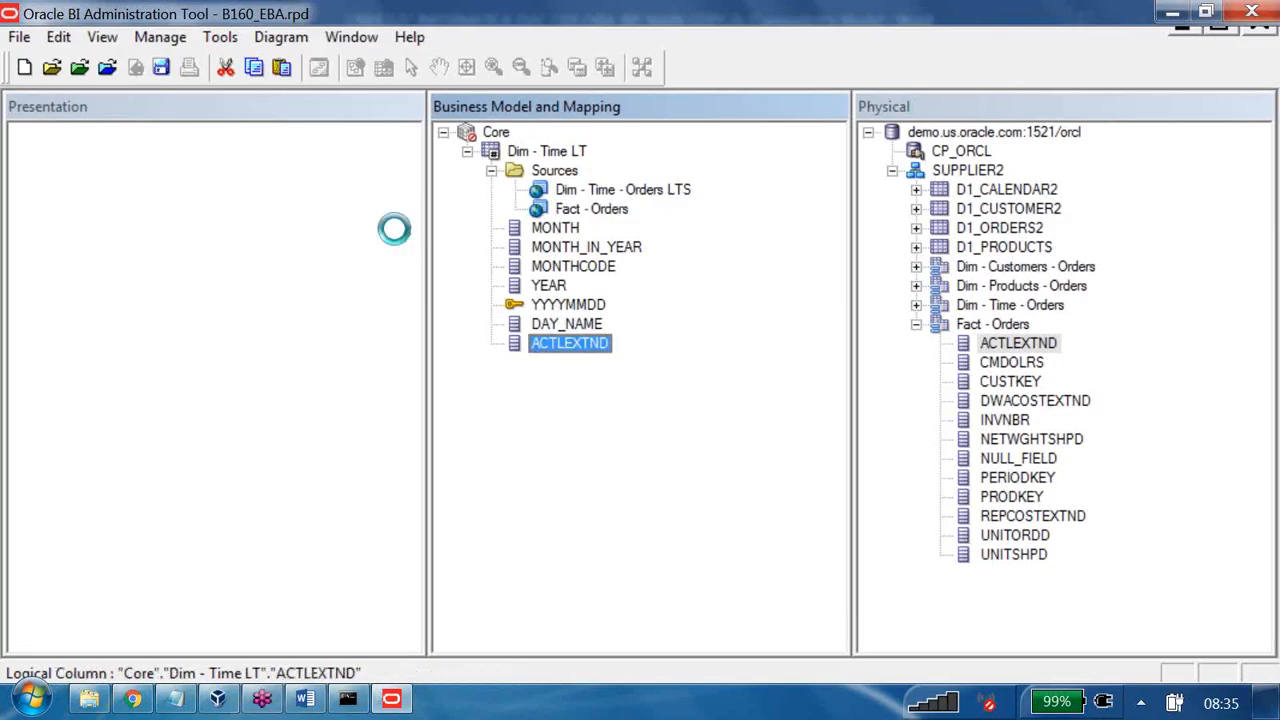
left_click(618, 406)
left_click(595, 209)
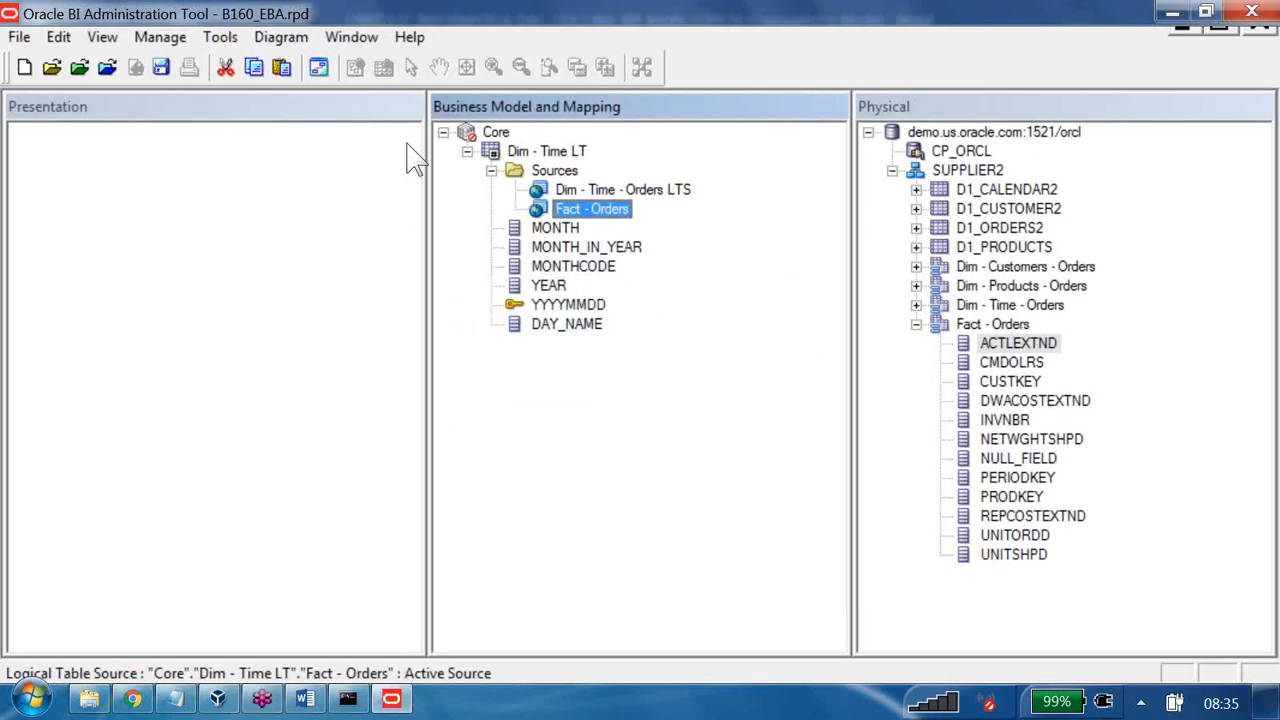
key("Delete")
left_click(632, 410)
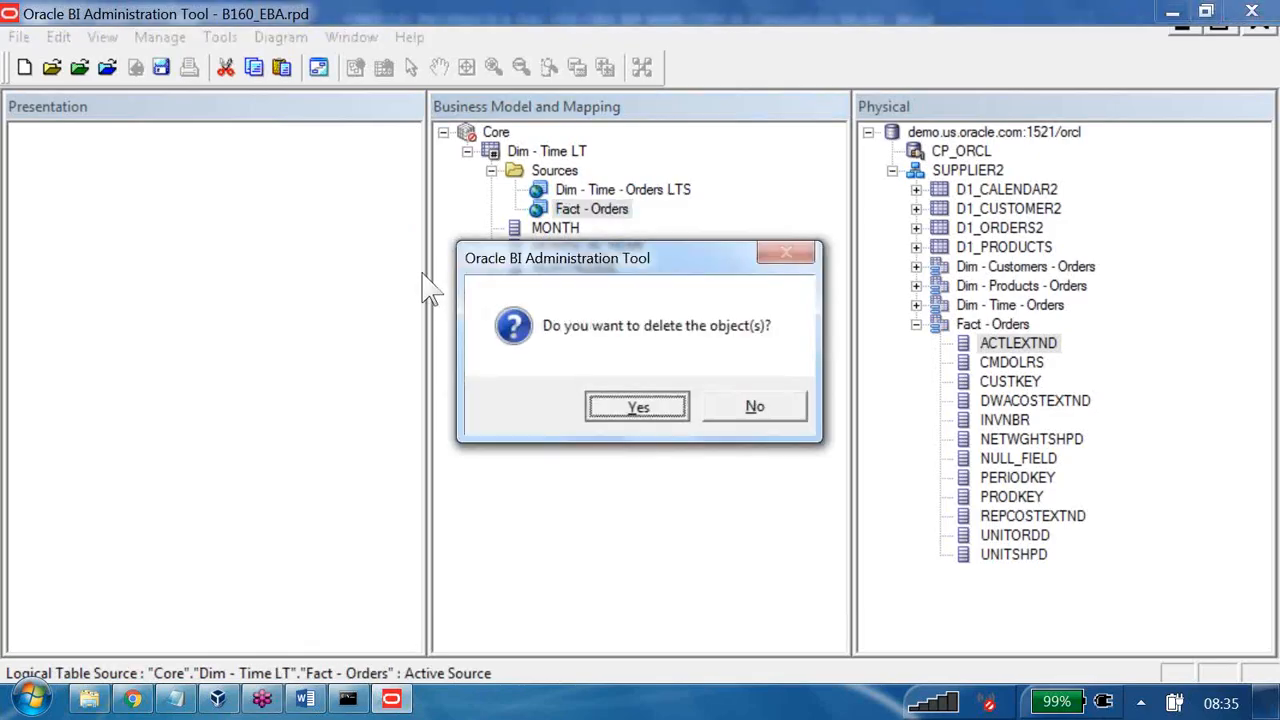
- Add the physical ACTLEXTND column from Fact - Orders to the Dim - Time - Orders LTS source
left_click_drag(1018, 343, 440, 148)
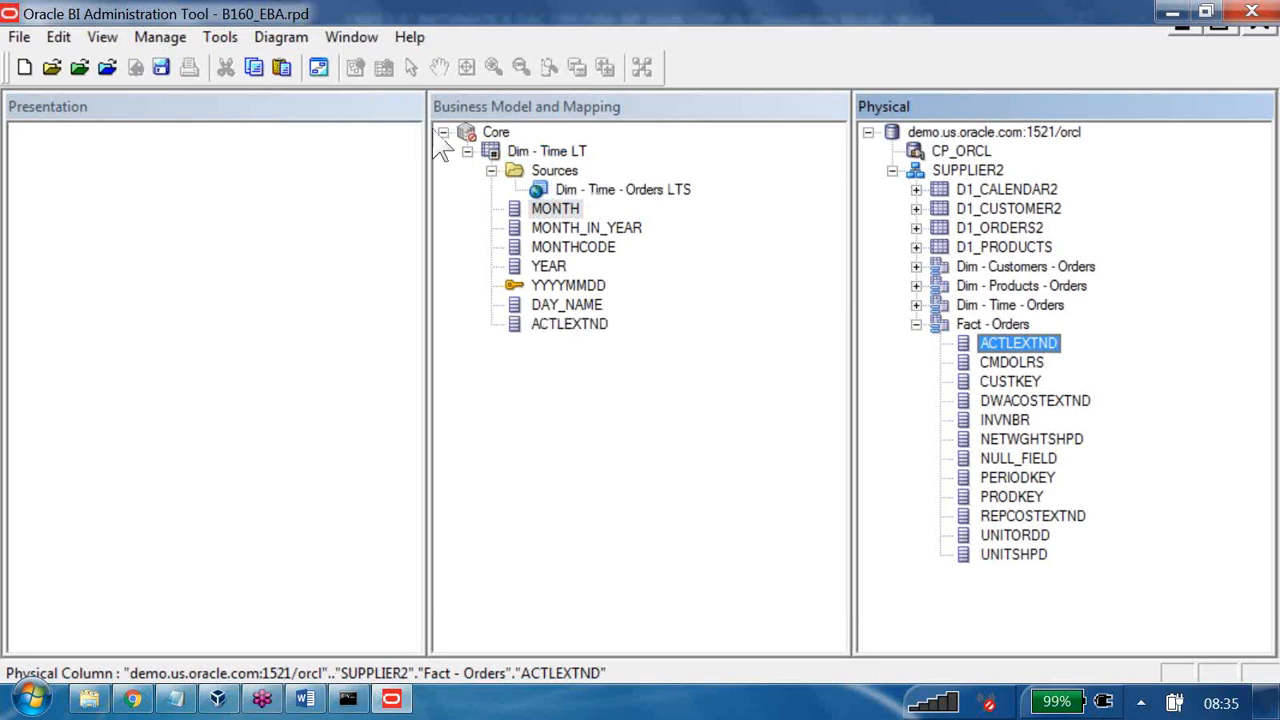
left_click(604, 326)
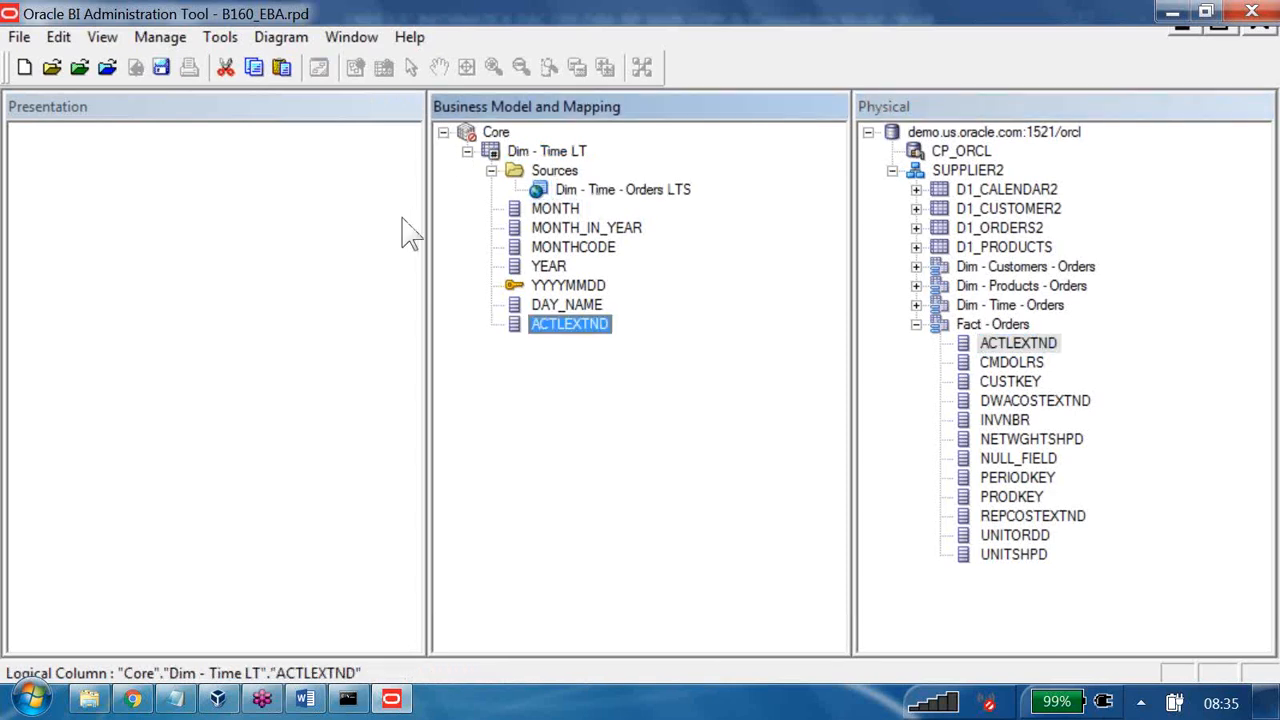
left_click(641, 193)
- Remove the Fact - Orders table from the mapped tables of Dim - Time - Orders LTS
double_click(622, 190)
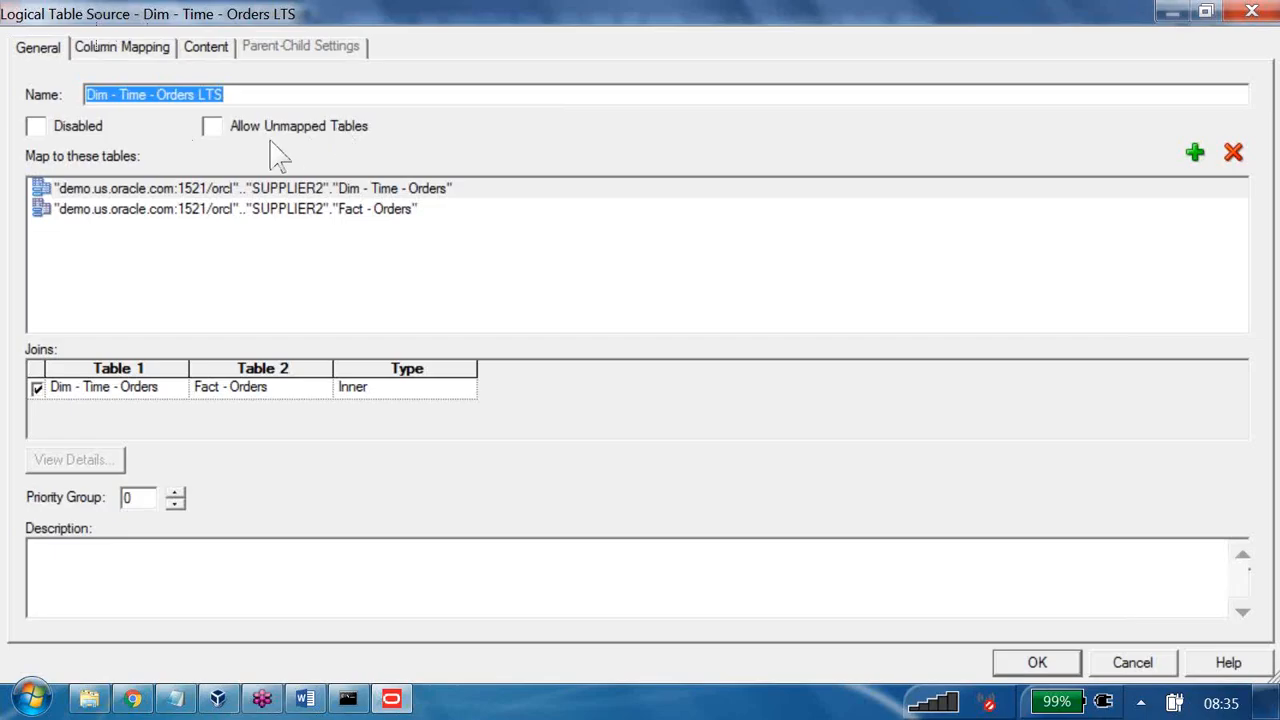
left_click(290, 209)
key("Delete")
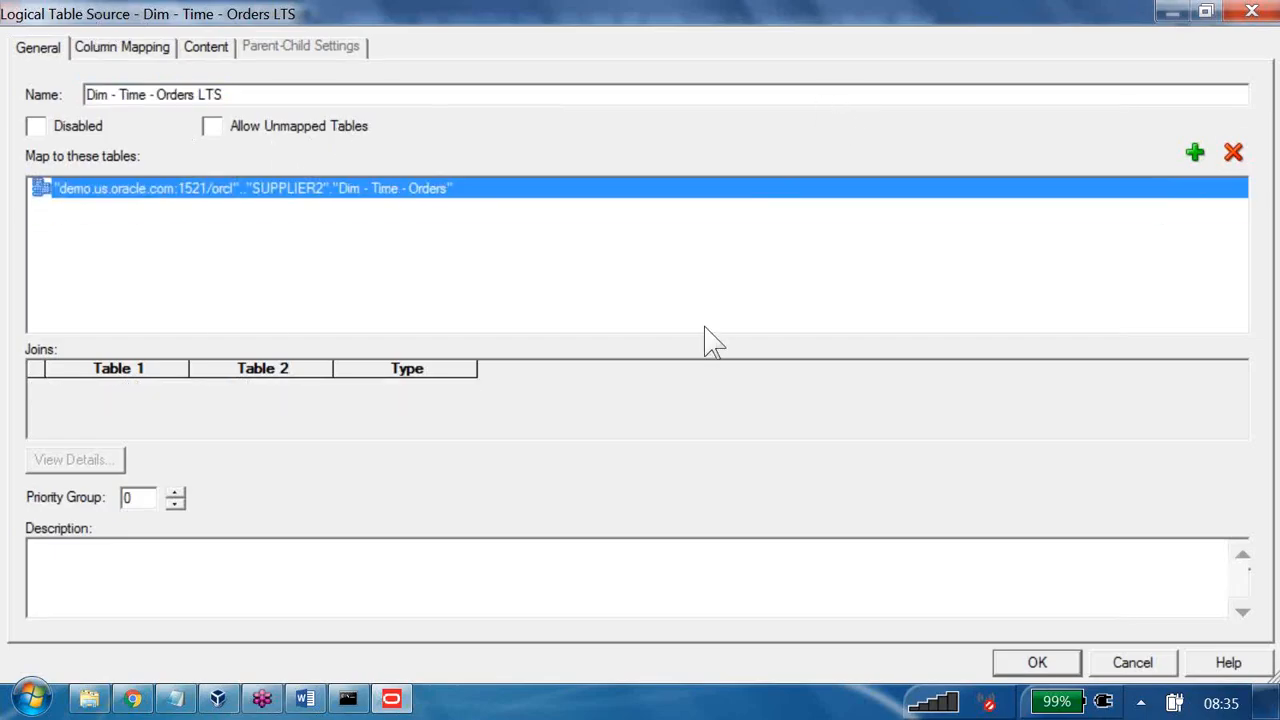
left_click(1037, 665)
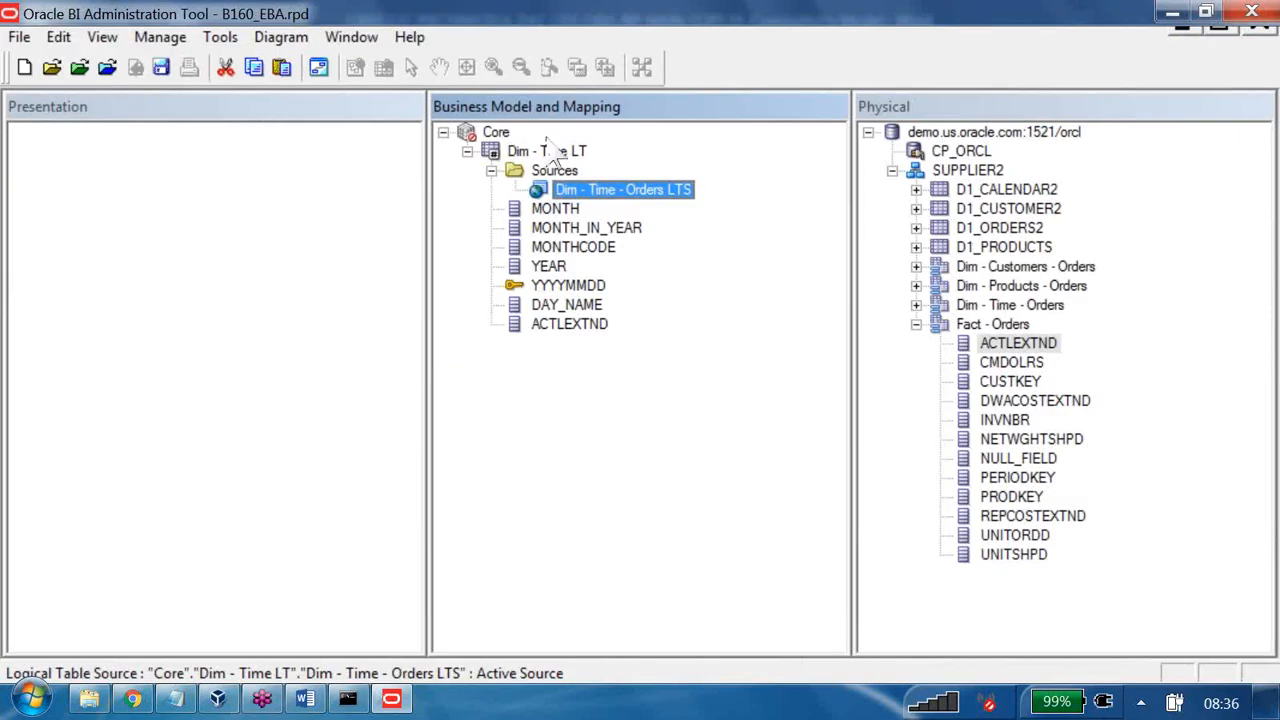
- Review which logical table source and physical column the MONTH logical column is mapped to
left_click(546, 213)
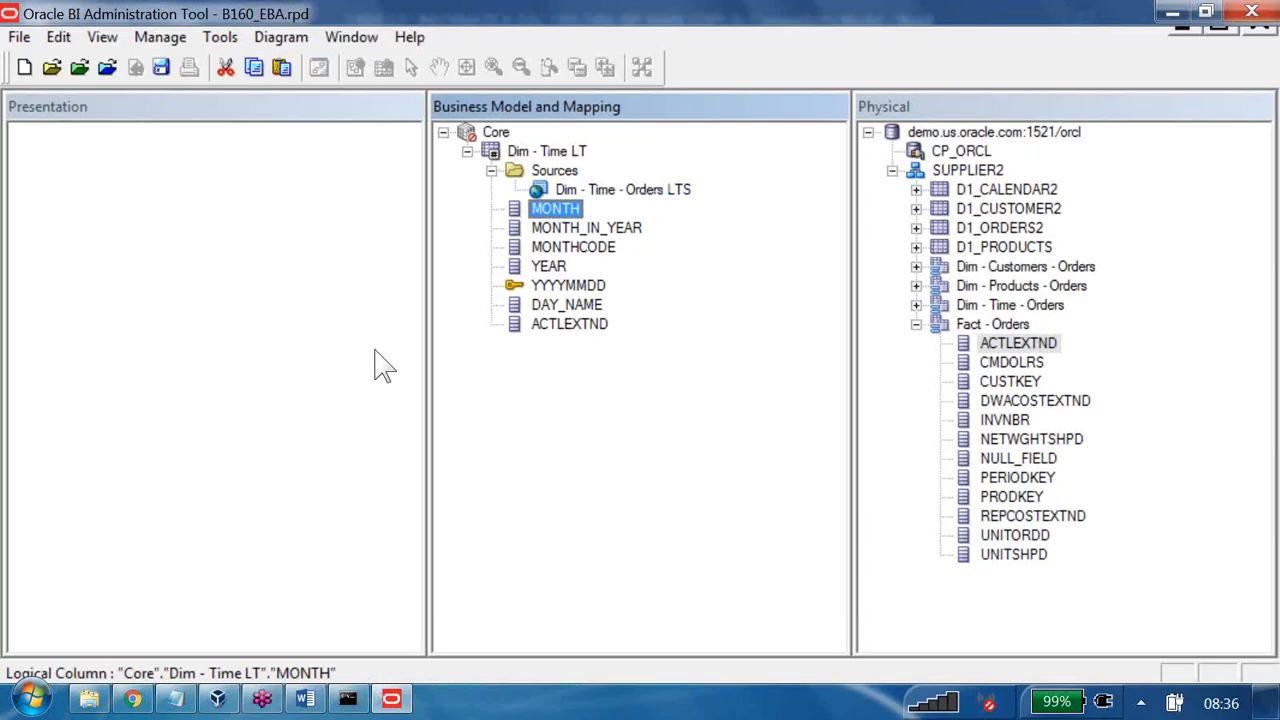
double_click(574, 210)
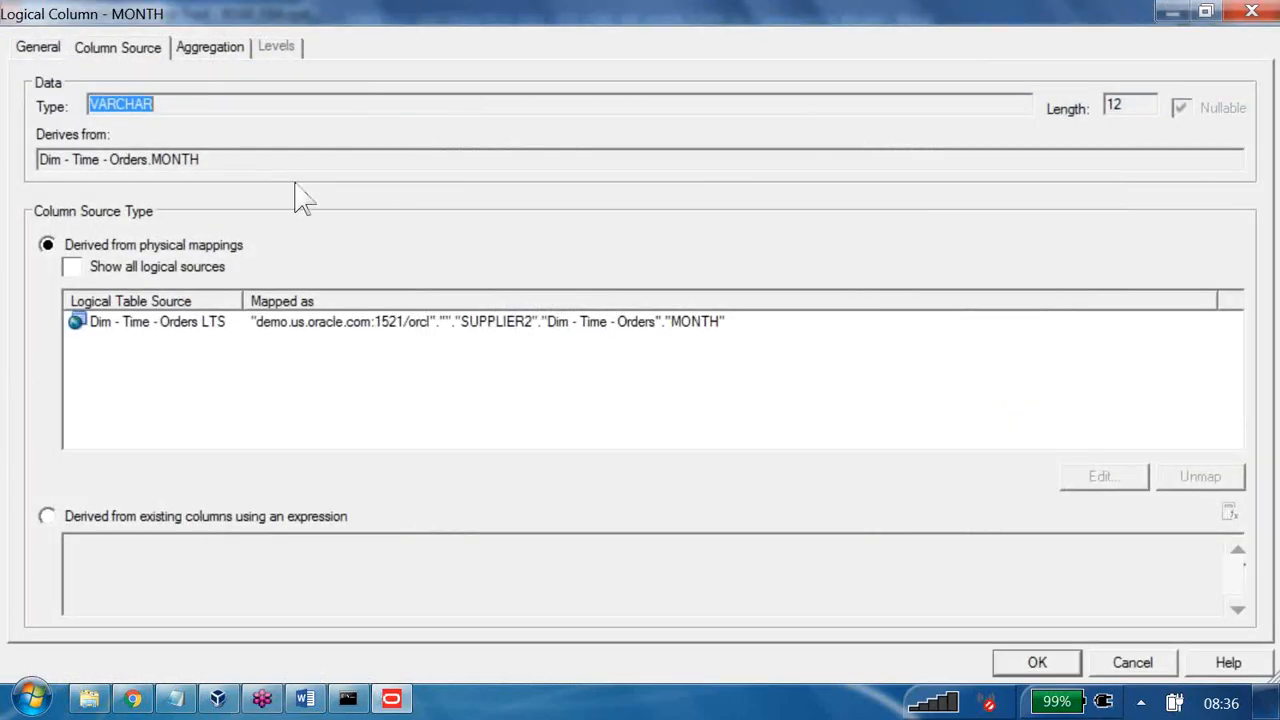
left_click(669, 327)
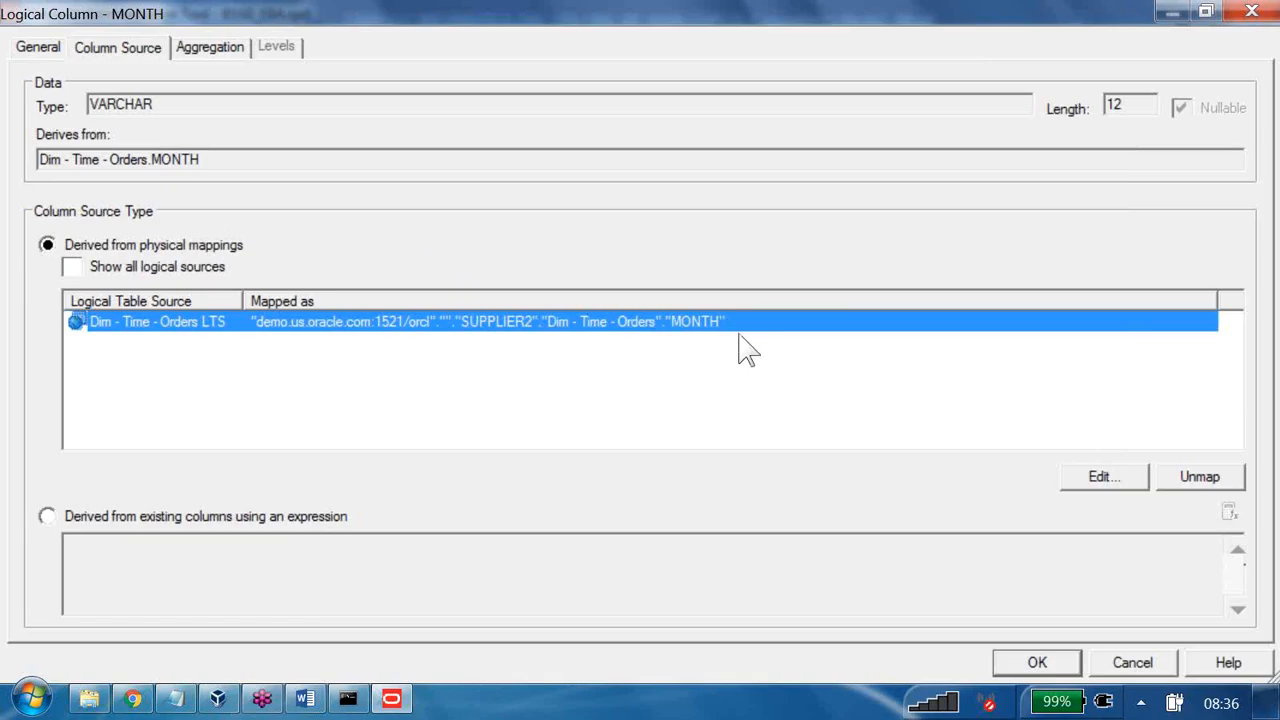
left_click(1137, 653)
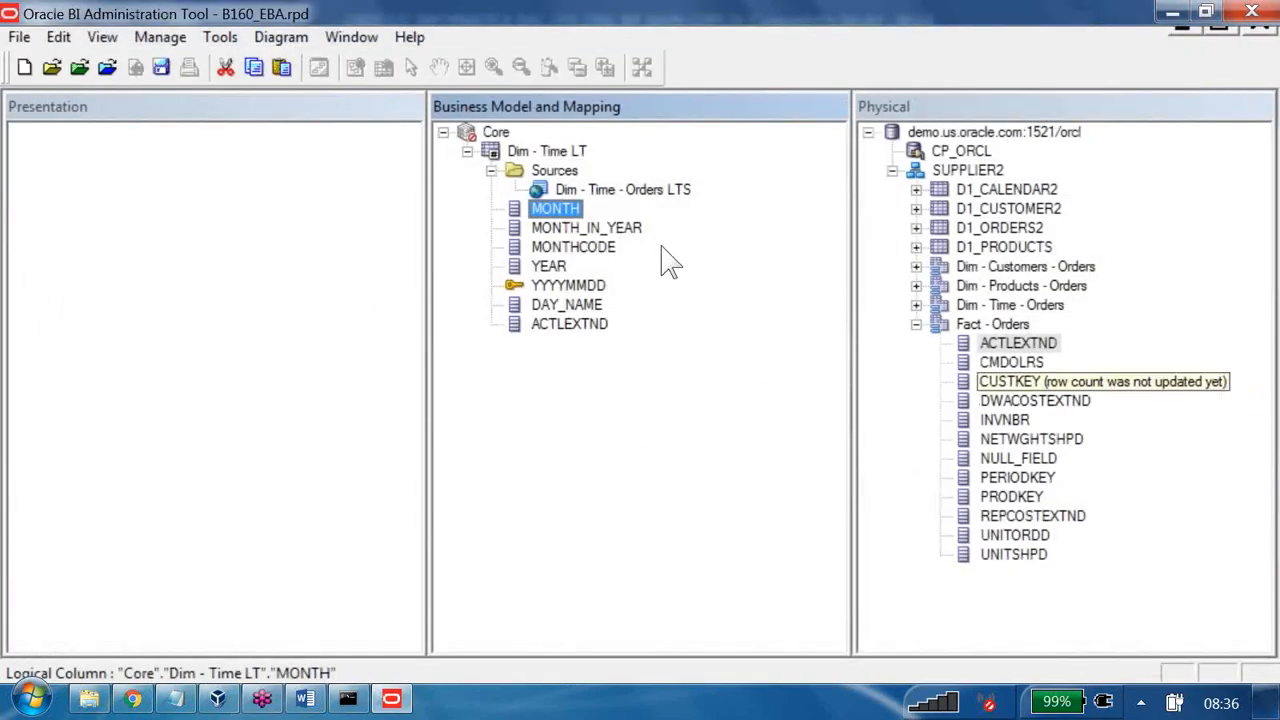
- Map the physical ACTLEXTND column of Fact - Orders onto the MONTH logical column and inspect its column sources
left_click_drag(1010, 343, 390, 150)
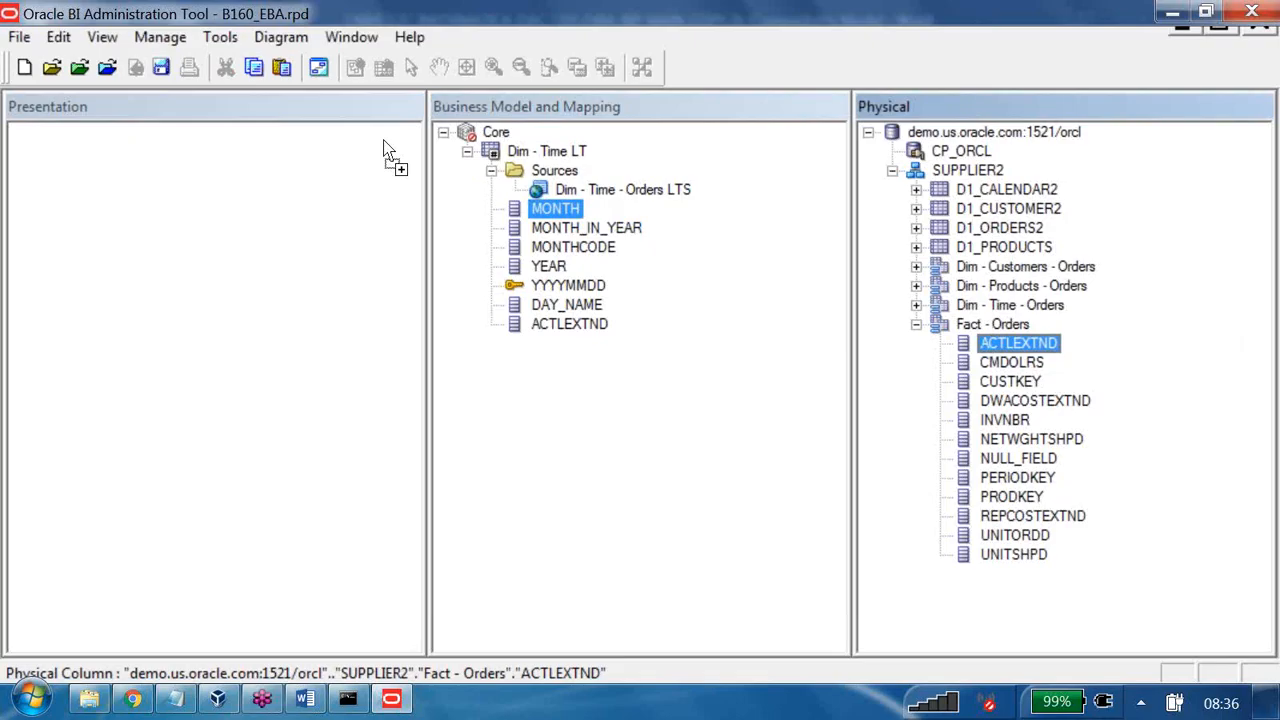
left_click_drag(390, 150, 390, 155)
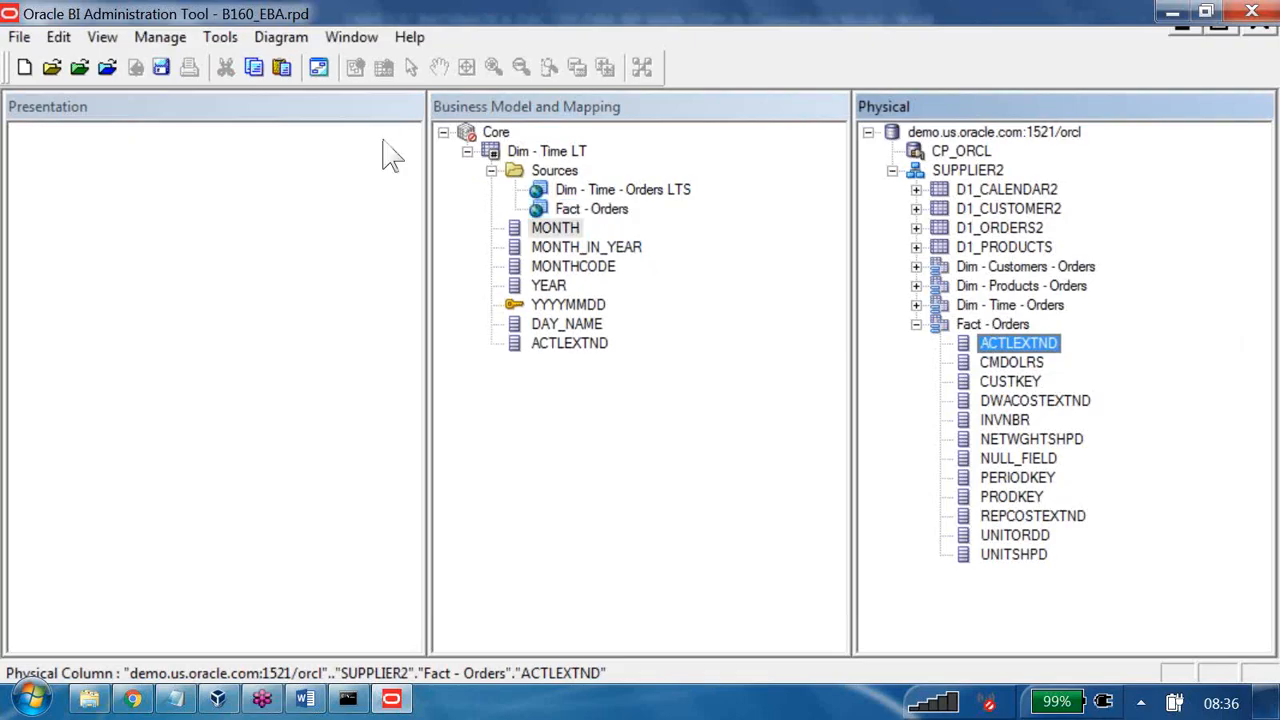
double_click(563, 228)
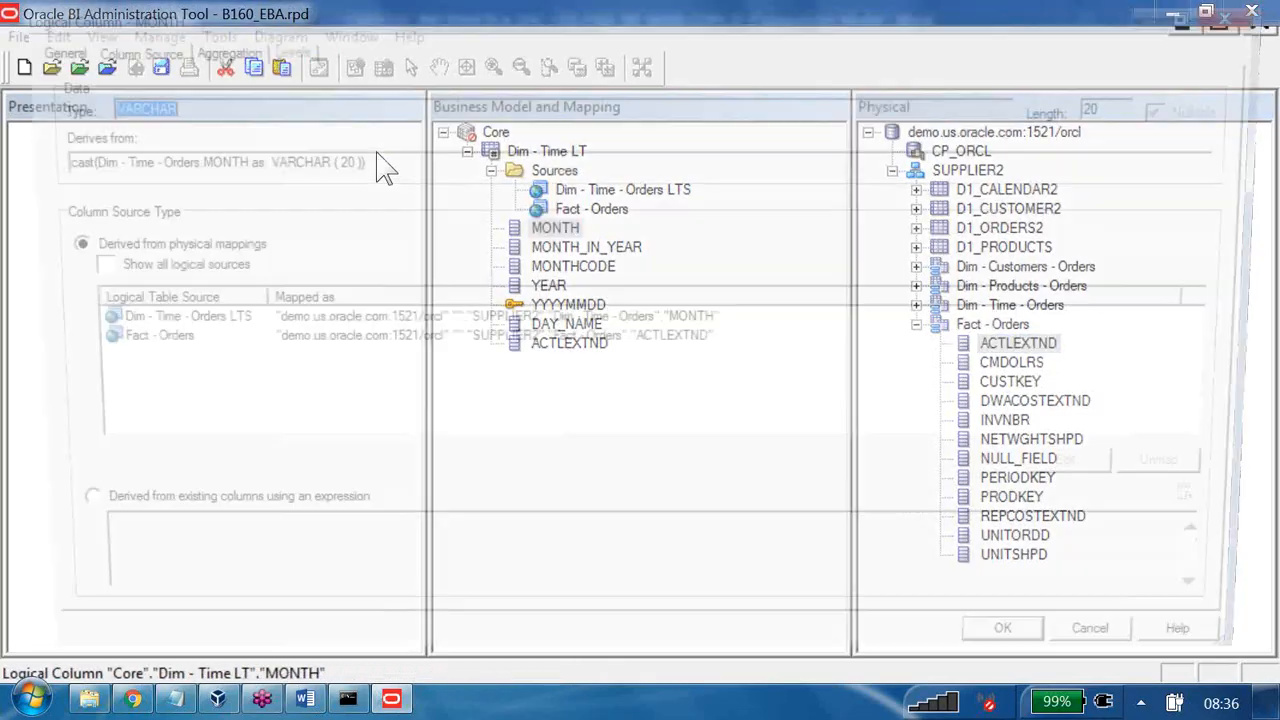
left_click(582, 321)
key("Down")
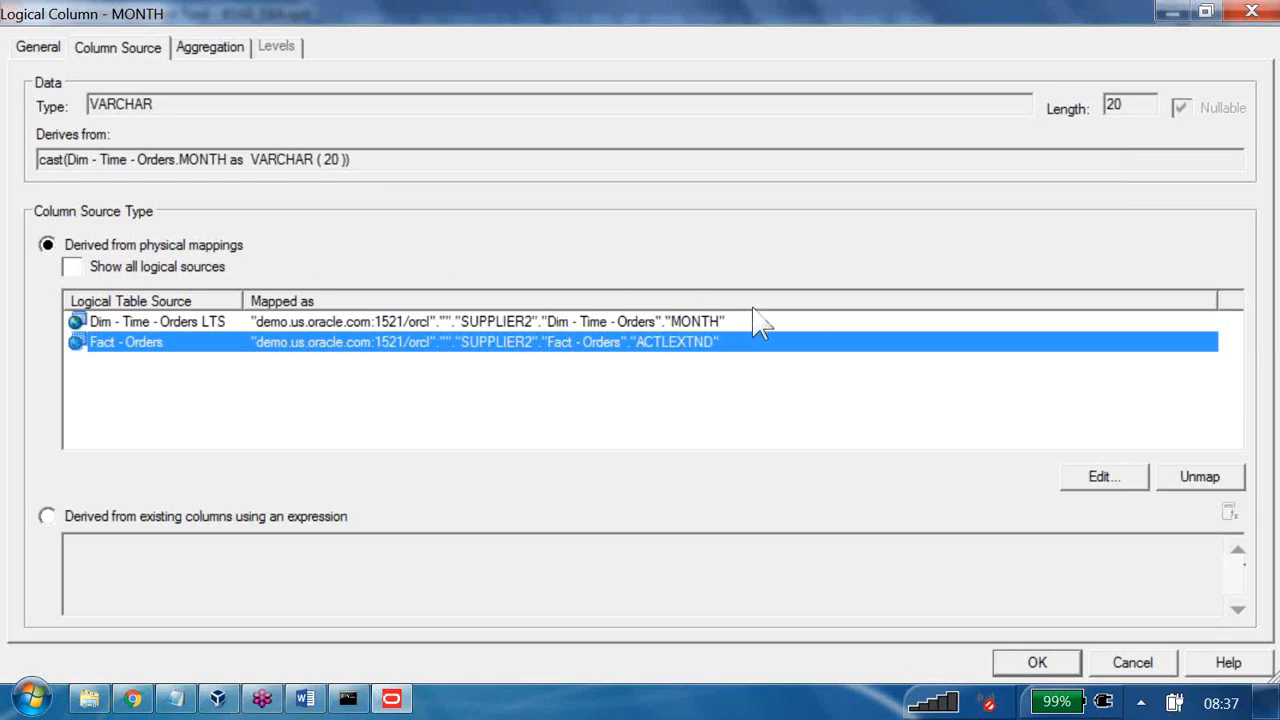
- Unmap Fact - Orders from the MONTH column and delete the Fact - Orders logical table source
key("Delete")
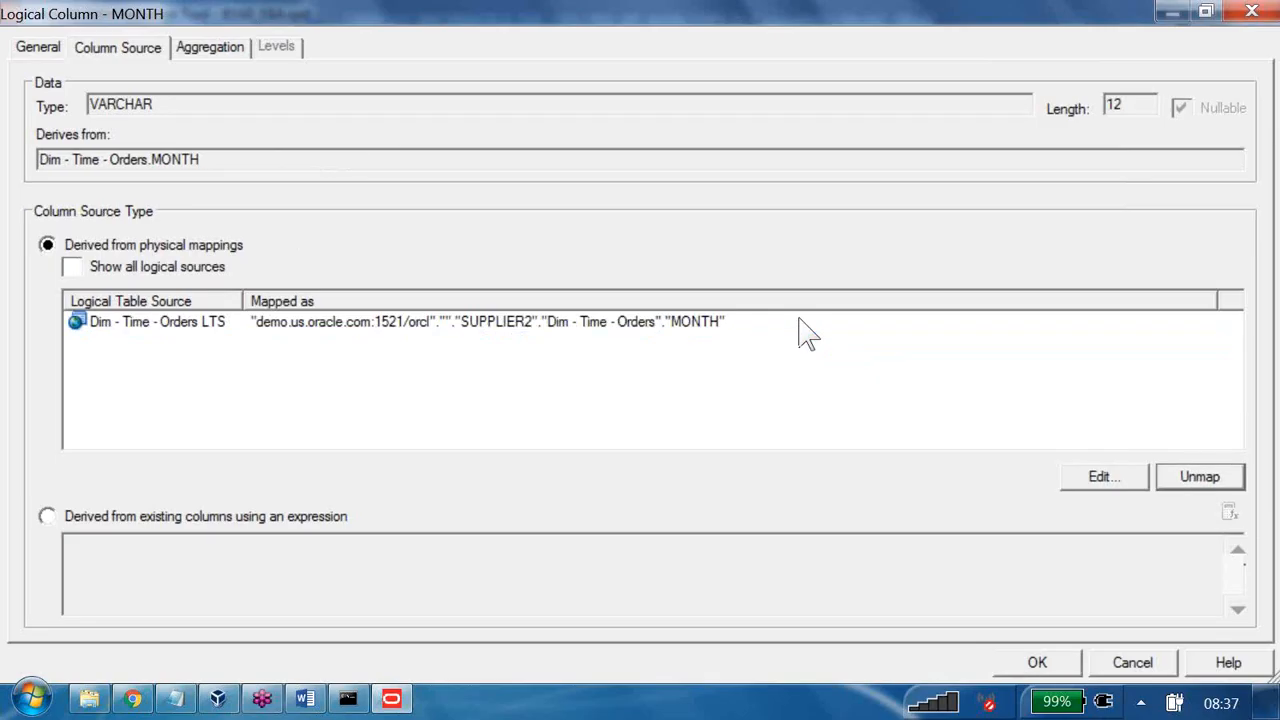
key("Return")
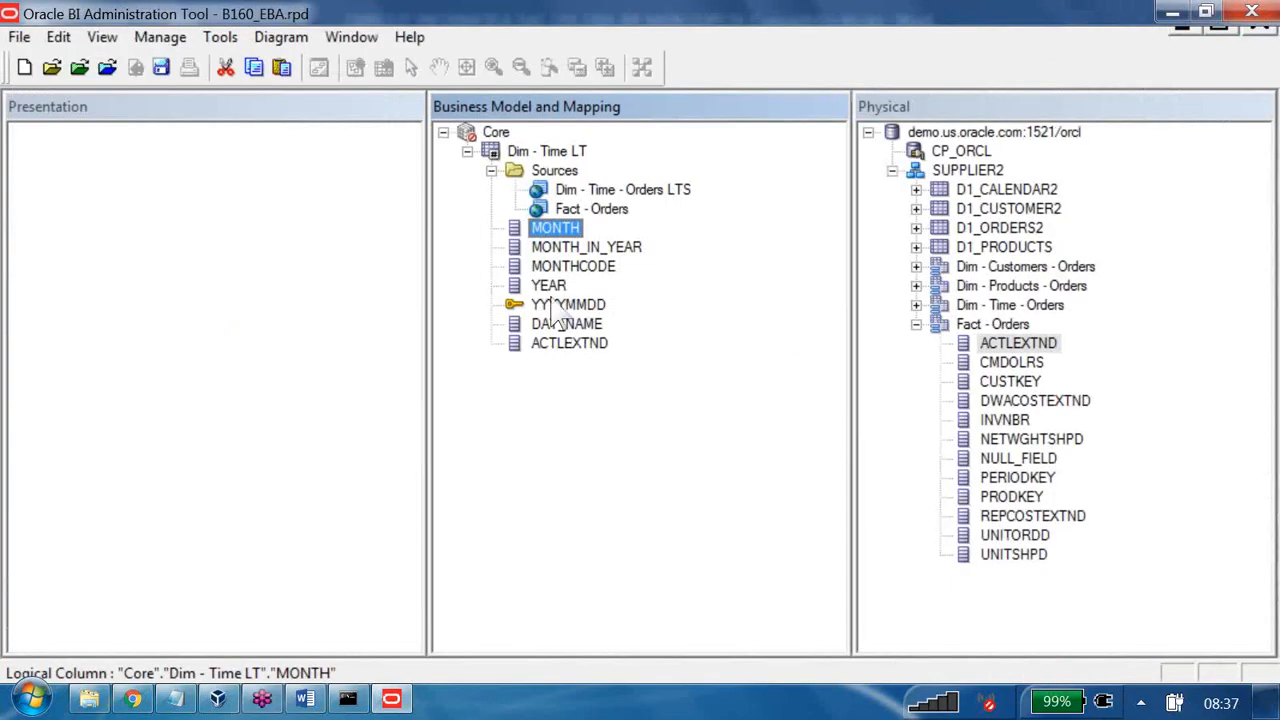
key("Up")
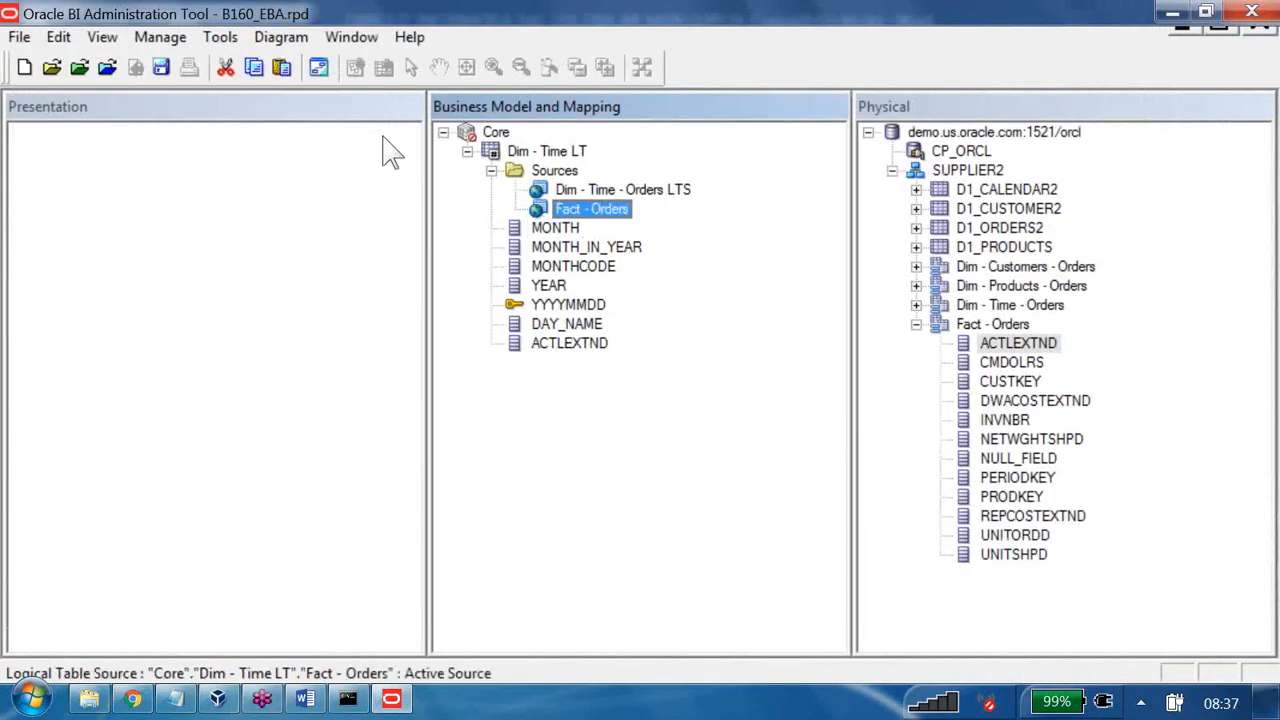
key("Delete")
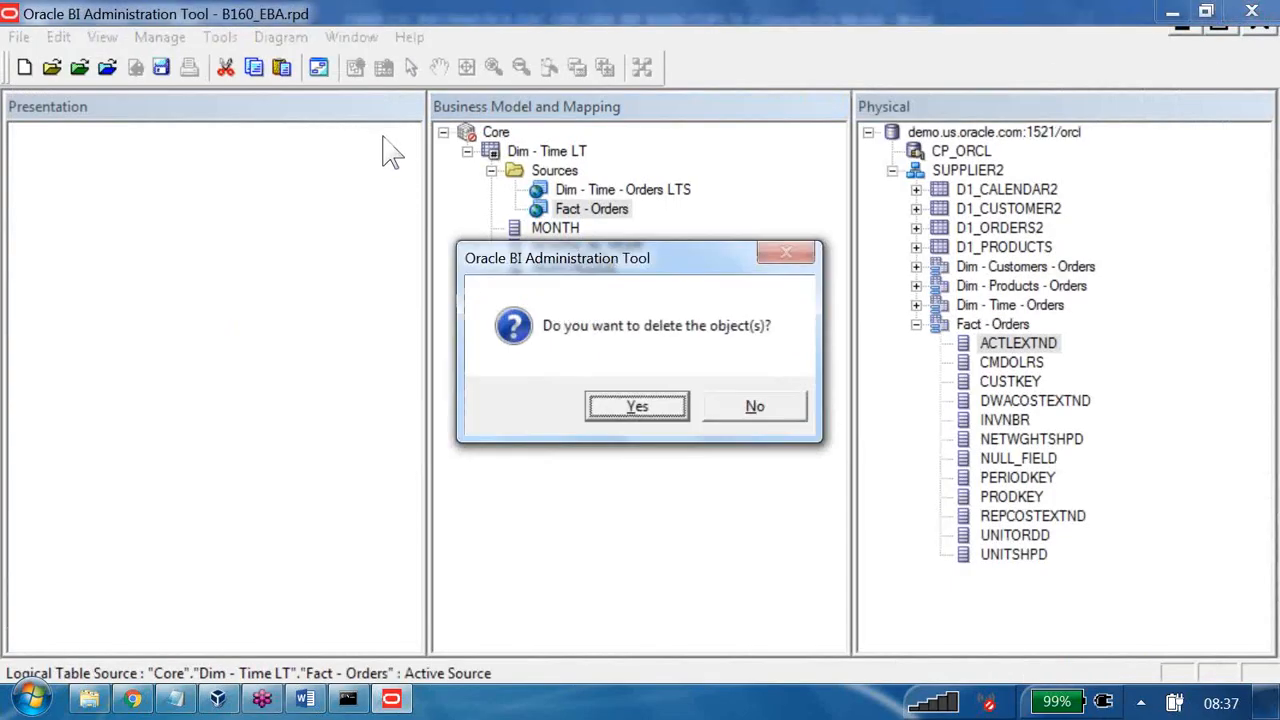
left_click(648, 420)
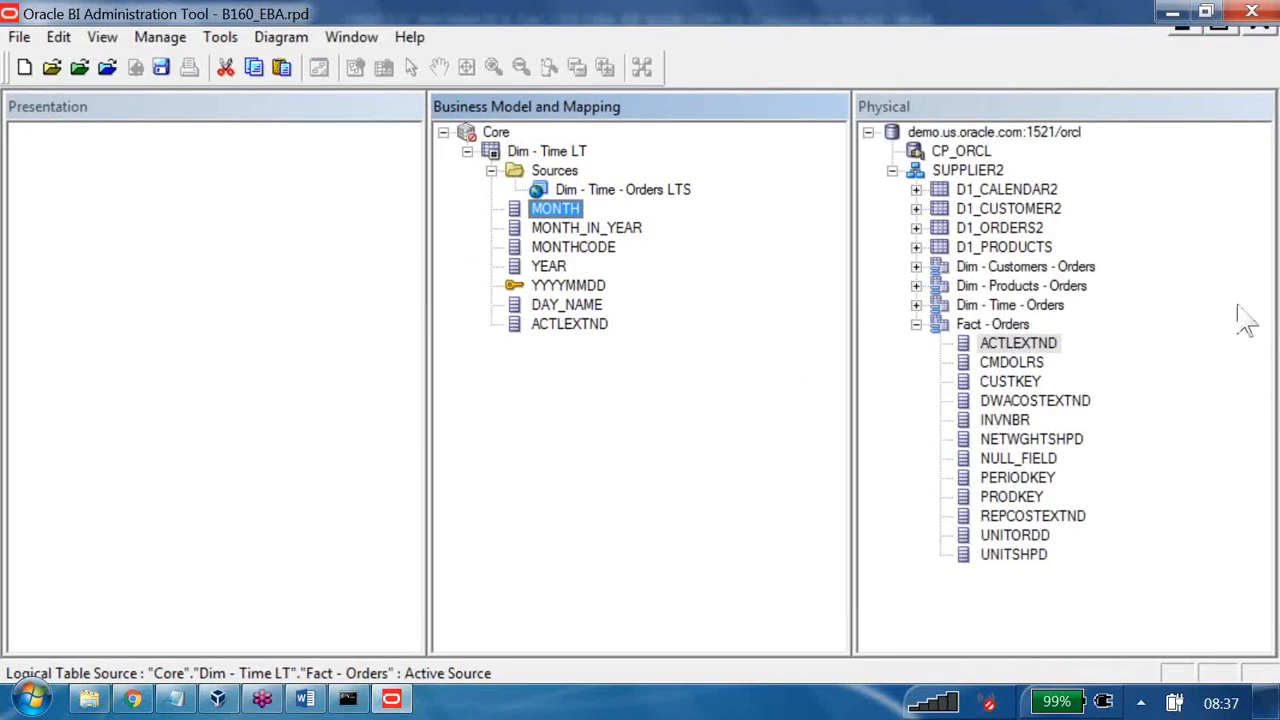
- Annotate the screen with the pen, drawing 1 and N joined by a horizontal line between the logical and physical layers
left_click(711, 246)
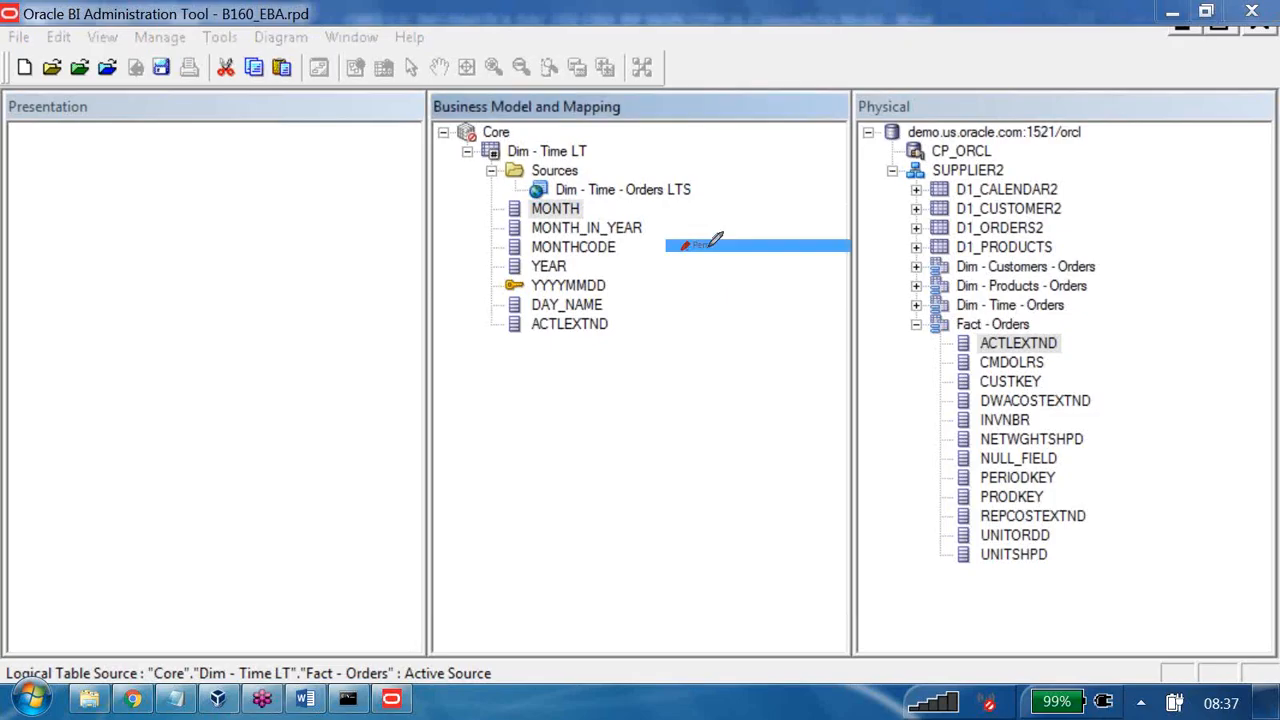
left_click_drag(613, 395, 639, 515)
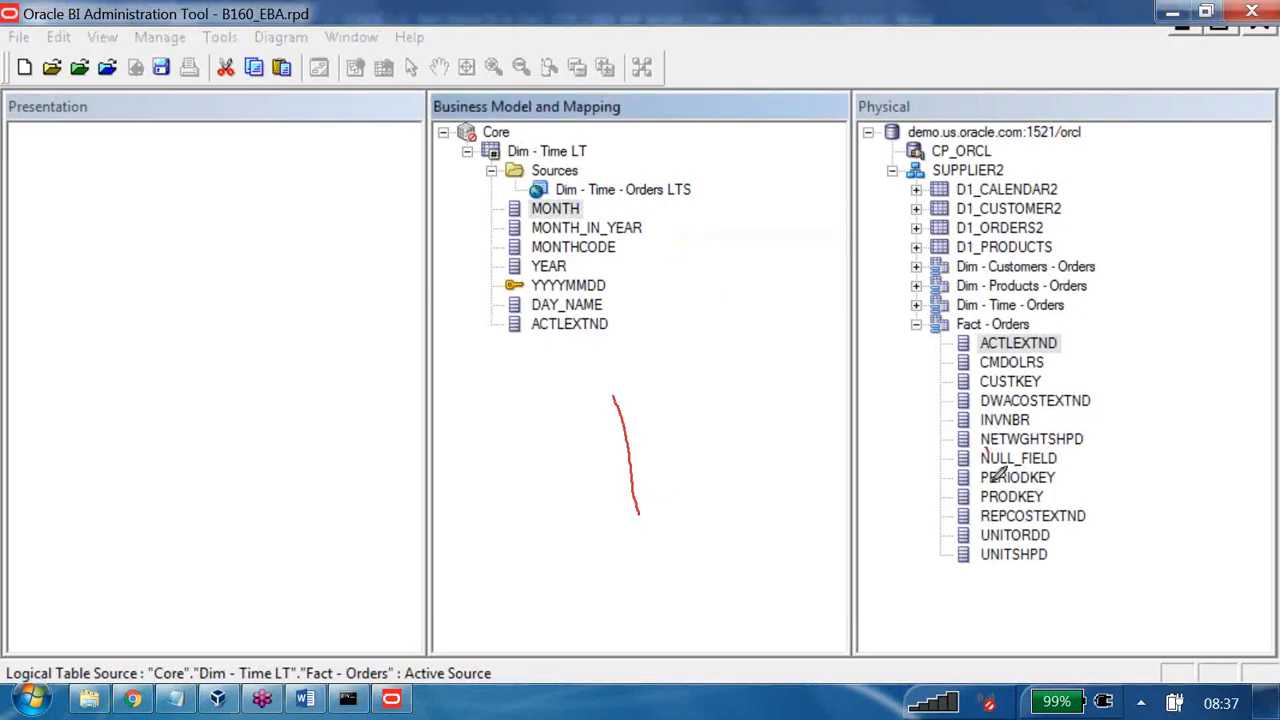
mouse_move(990, 440)
left_mouse_down()
mouse_move(1005, 505)
mouse_move(1068, 428)
left_mouse_up()
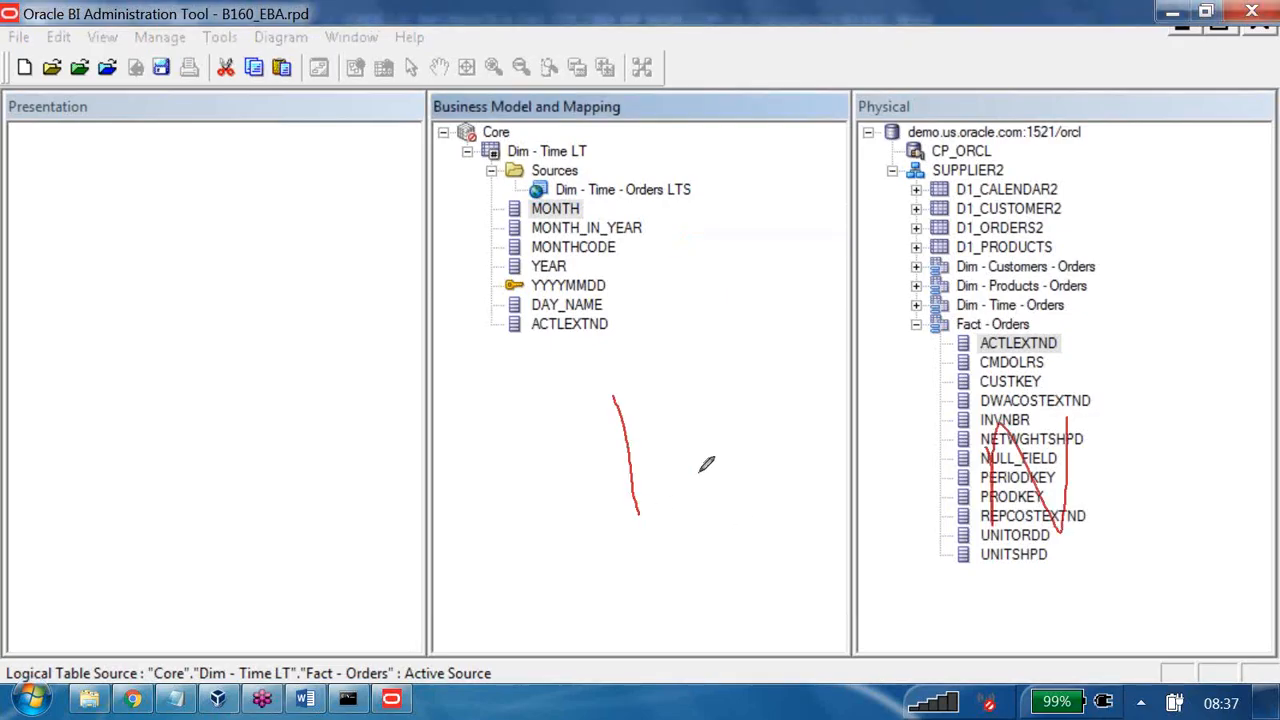
left_click_drag(698, 472, 968, 466)
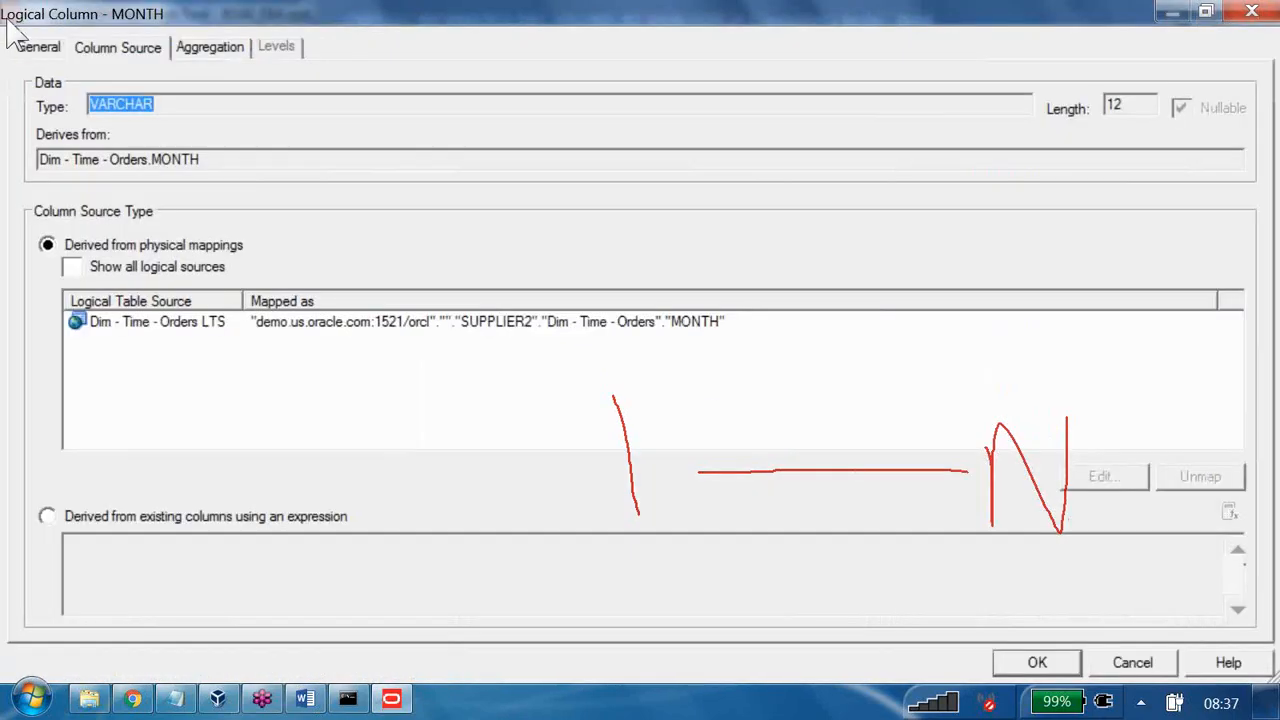
- Close the MONTH column properties and review the tables mapped in Dim - Time - Orders LTS
left_click(1246, 6)
key("Up")
key("Return")
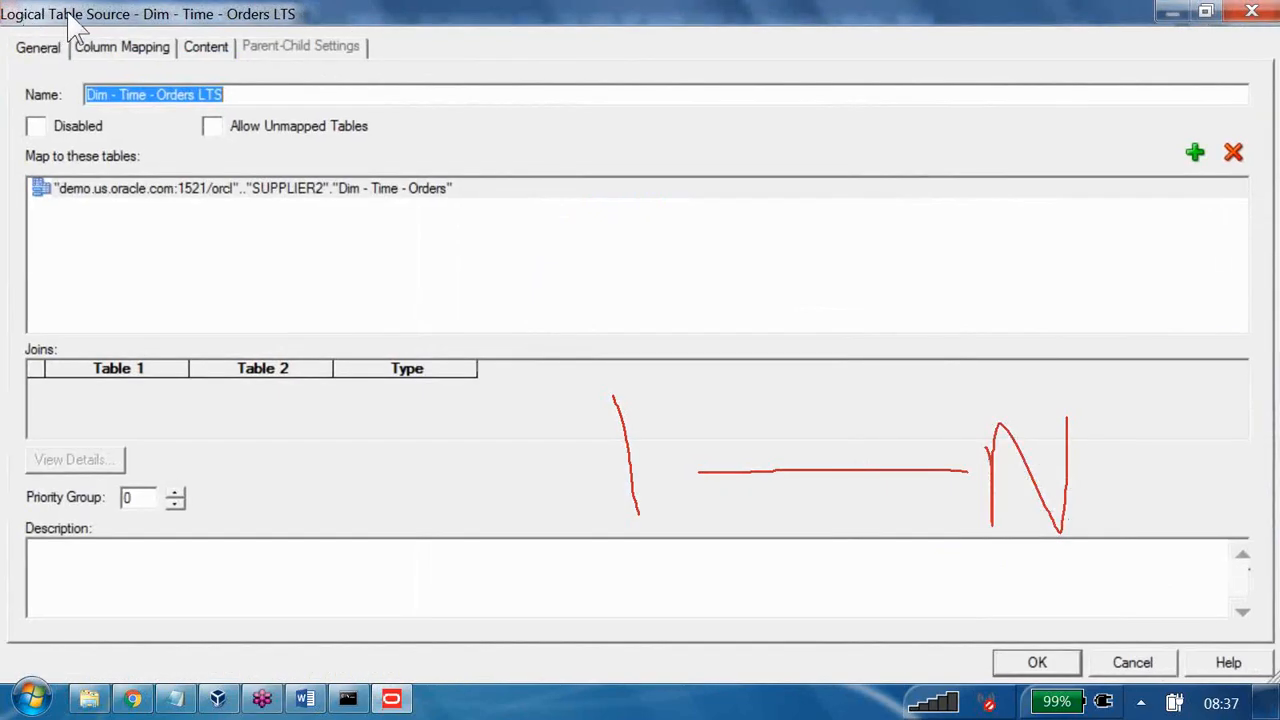
left_click(1251, 10)
key("Up")
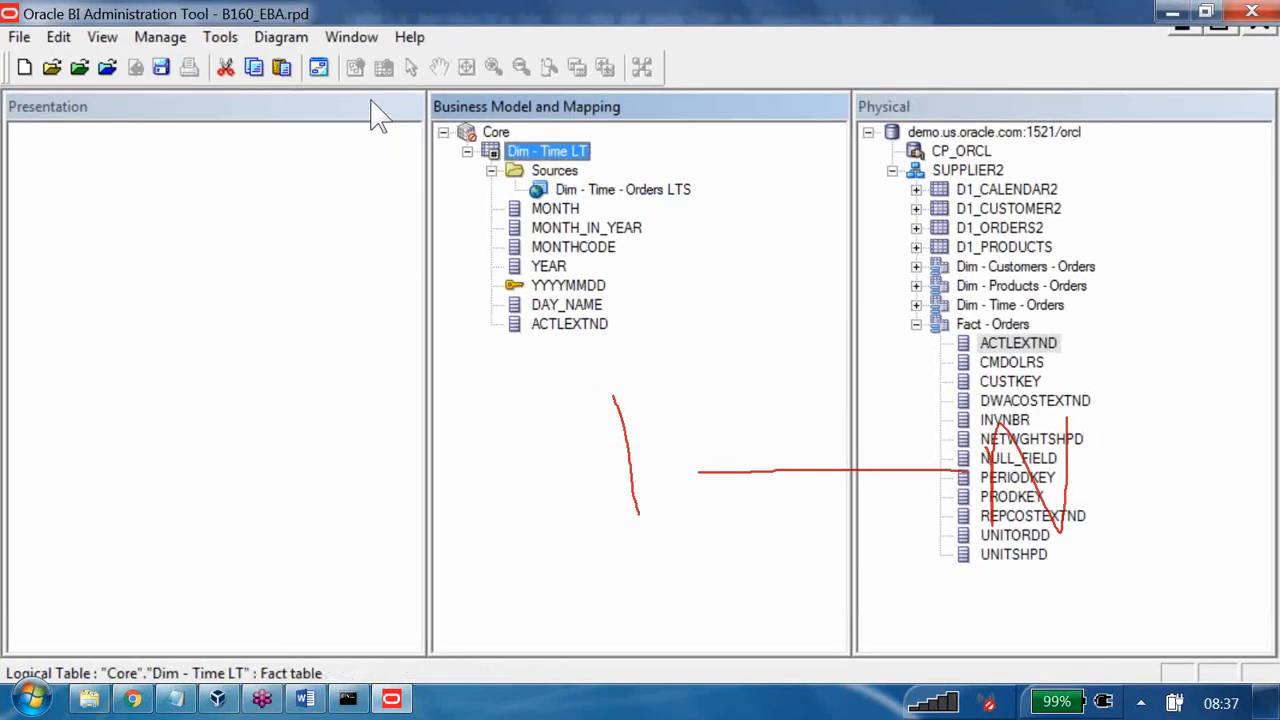
- Review the columns of the Dim - Time LT logical table, close its properties, and switch to the BMM layer notes in Word
key("Return")
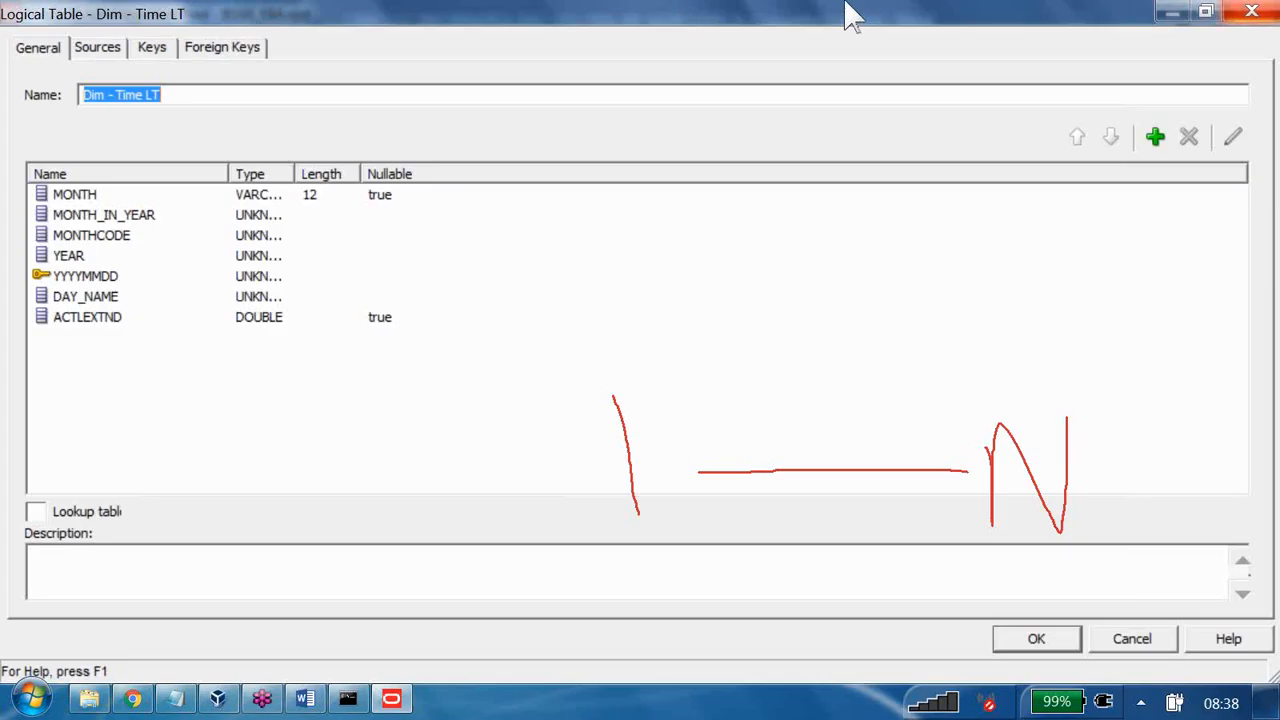
key("Escape")
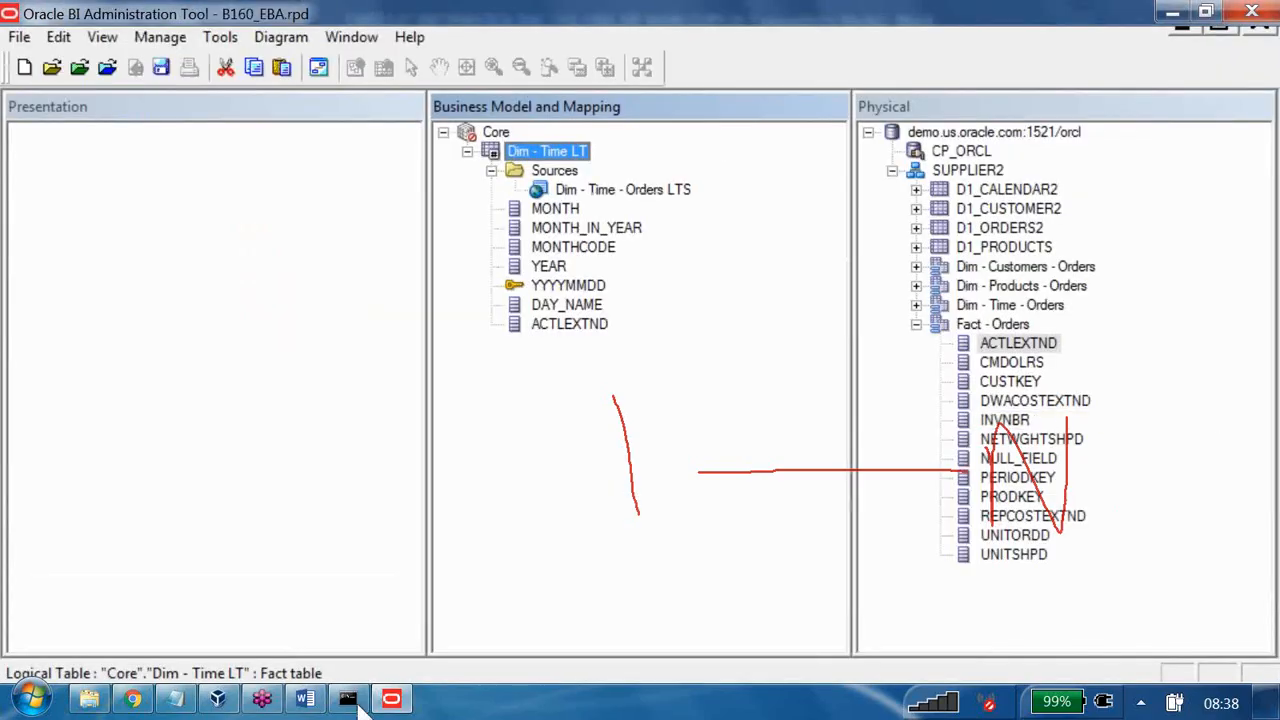
left_click(305, 699)
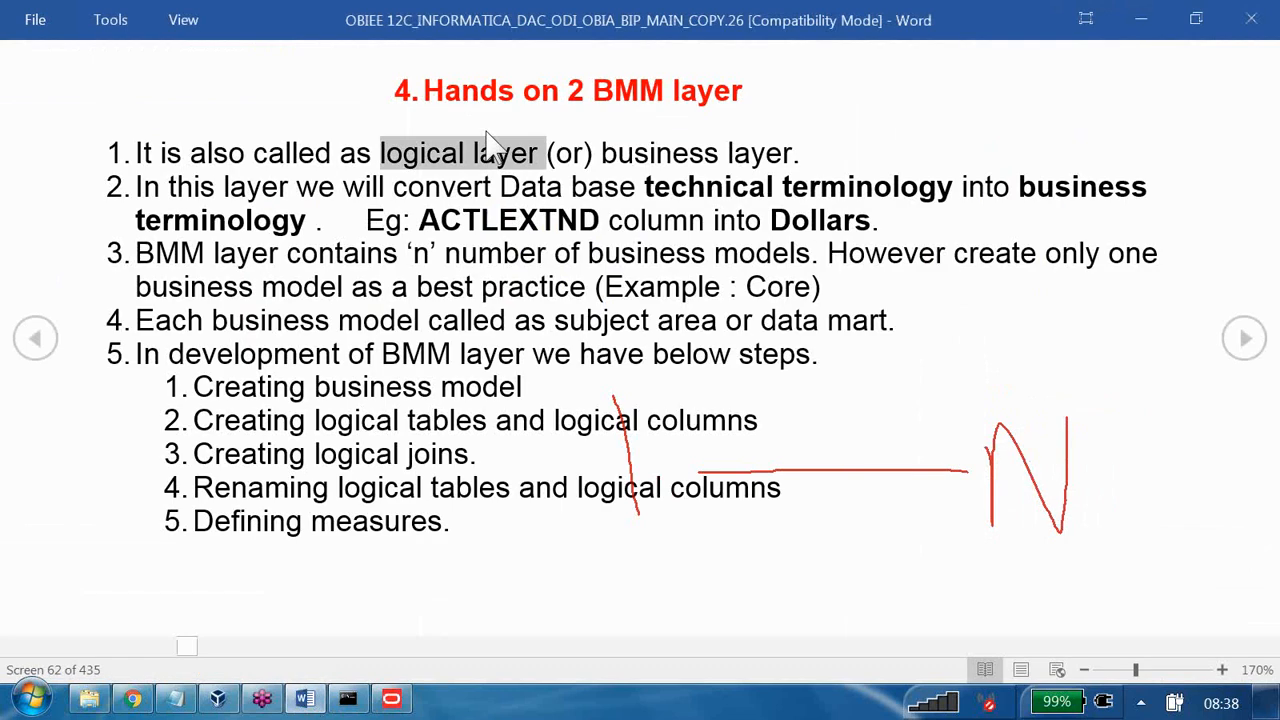
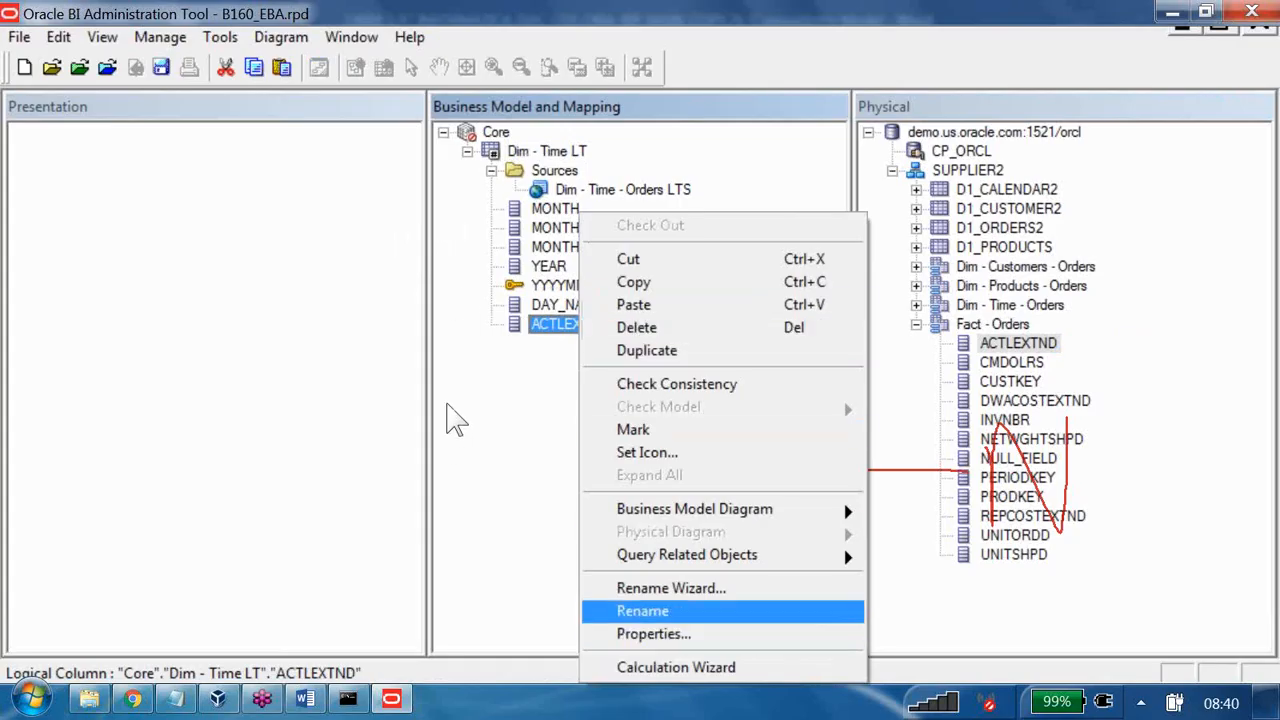
- Rename the ACTLEXTND logical column in Dim - Time LT as Dollars and check its column source
left_click(642, 610)
type("Dollars")
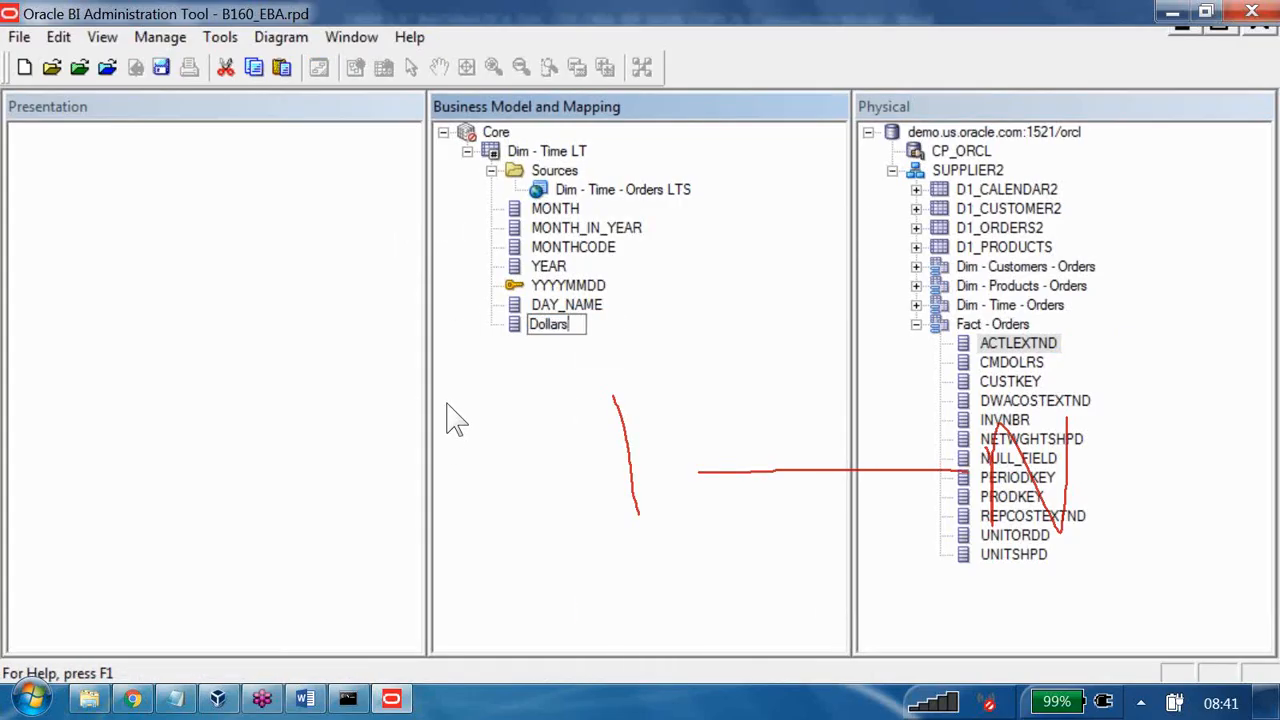
key("Return")
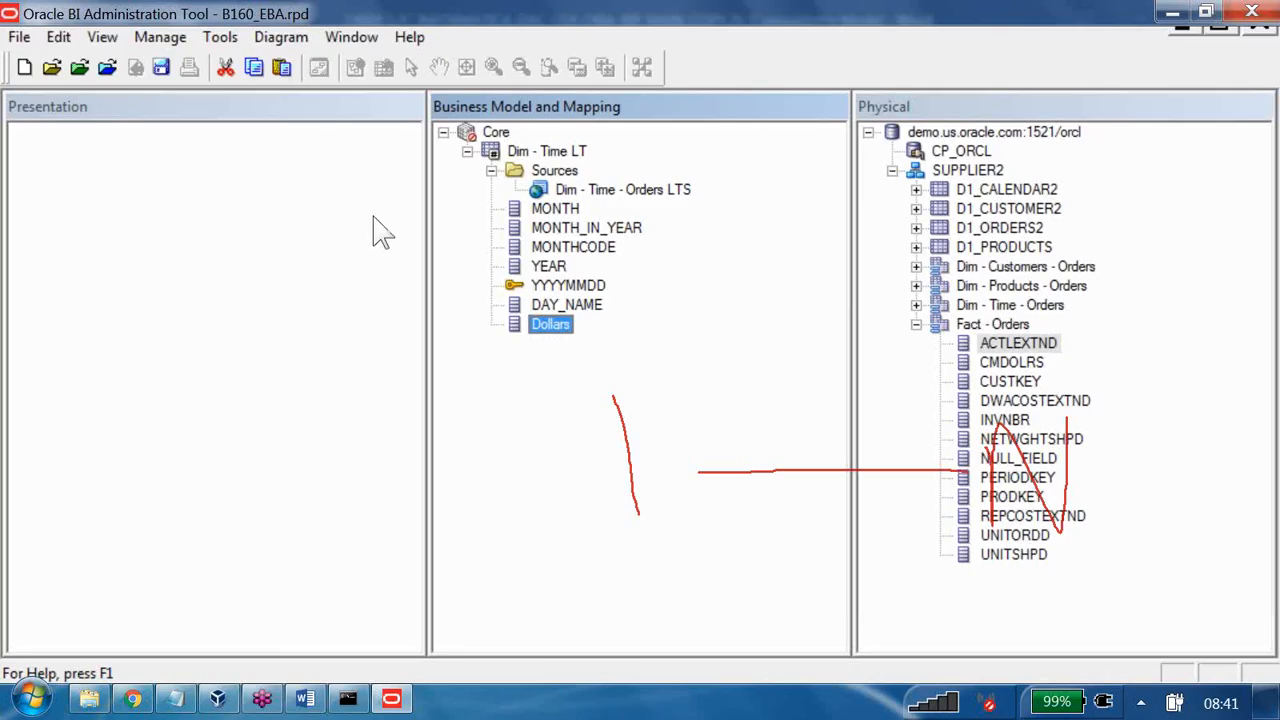
key("Return")
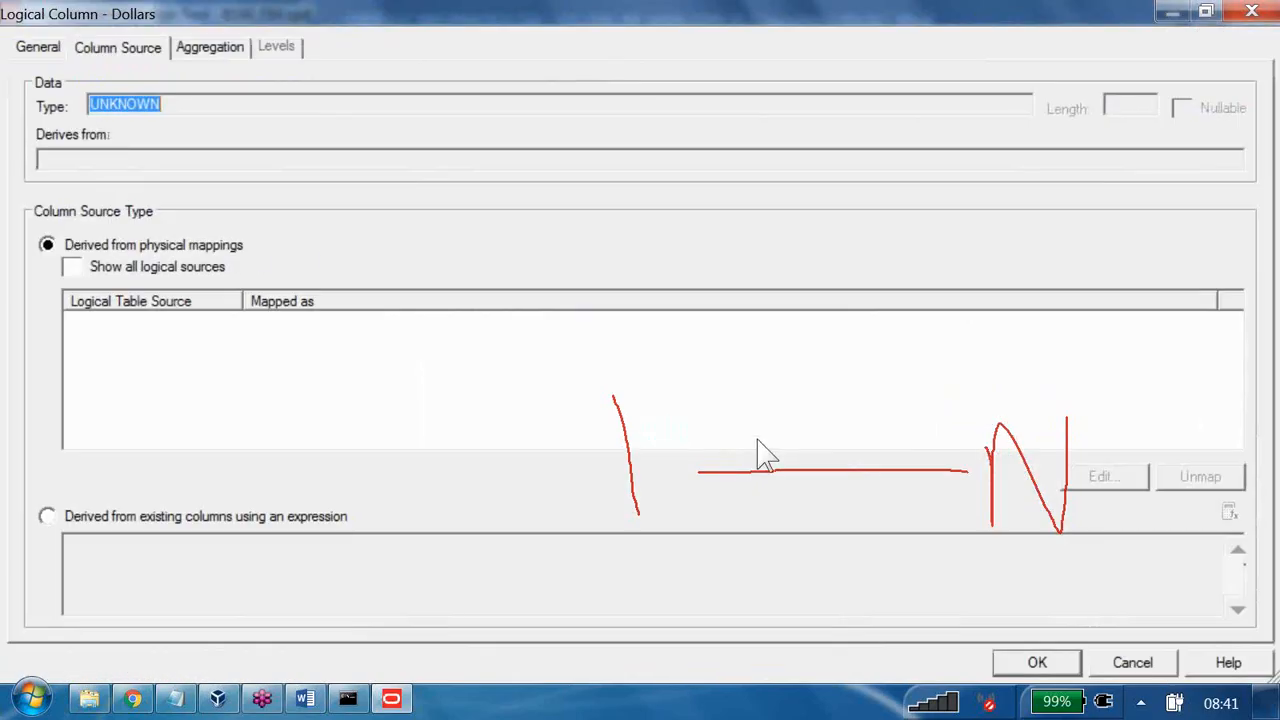
left_click(1135, 661)
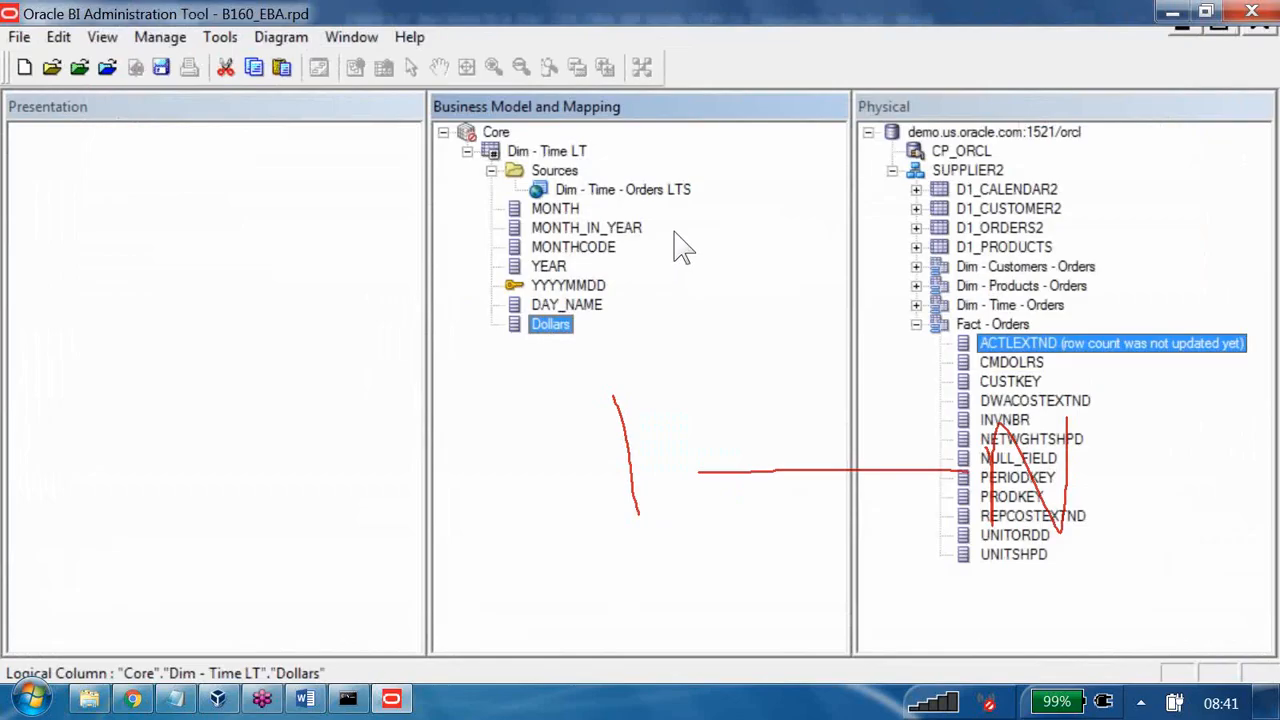
- Map the physical ACTLEXTND column of Fact - Orders onto the Dollars logical column and inspect its mapping
left_click_drag(1012, 347, 552, 326)
double_click(550, 324)
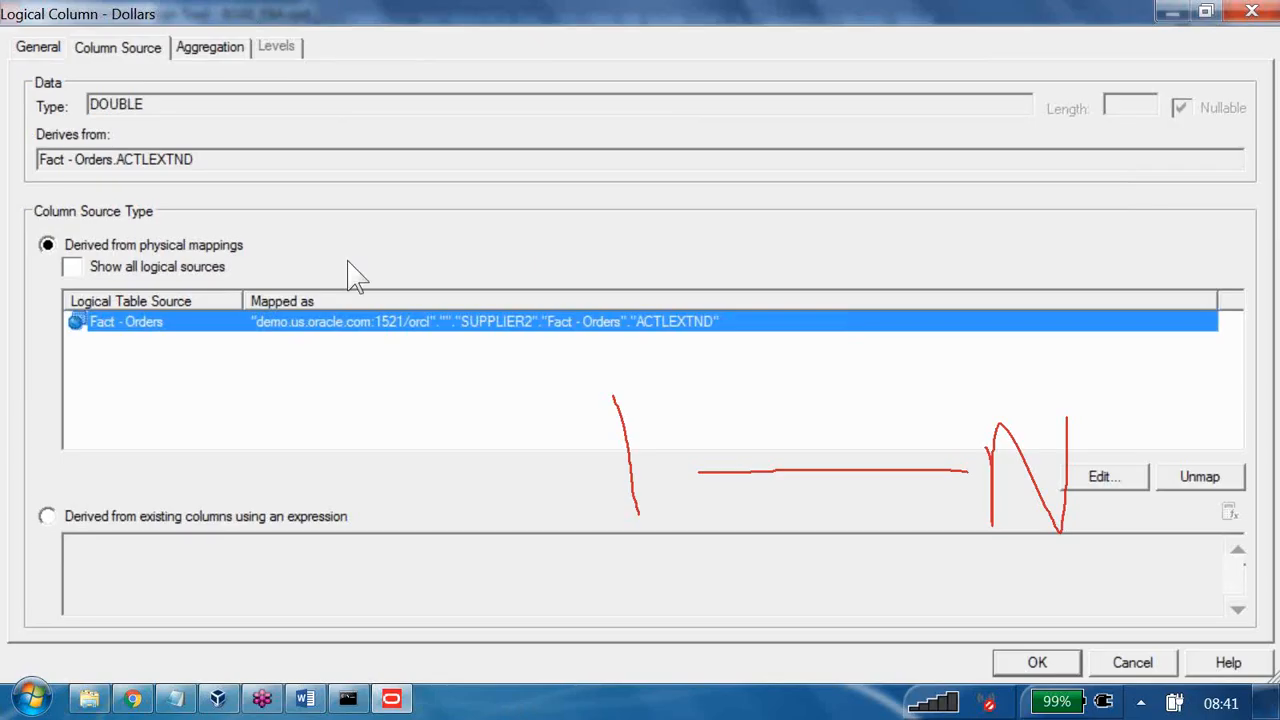
key("Return")
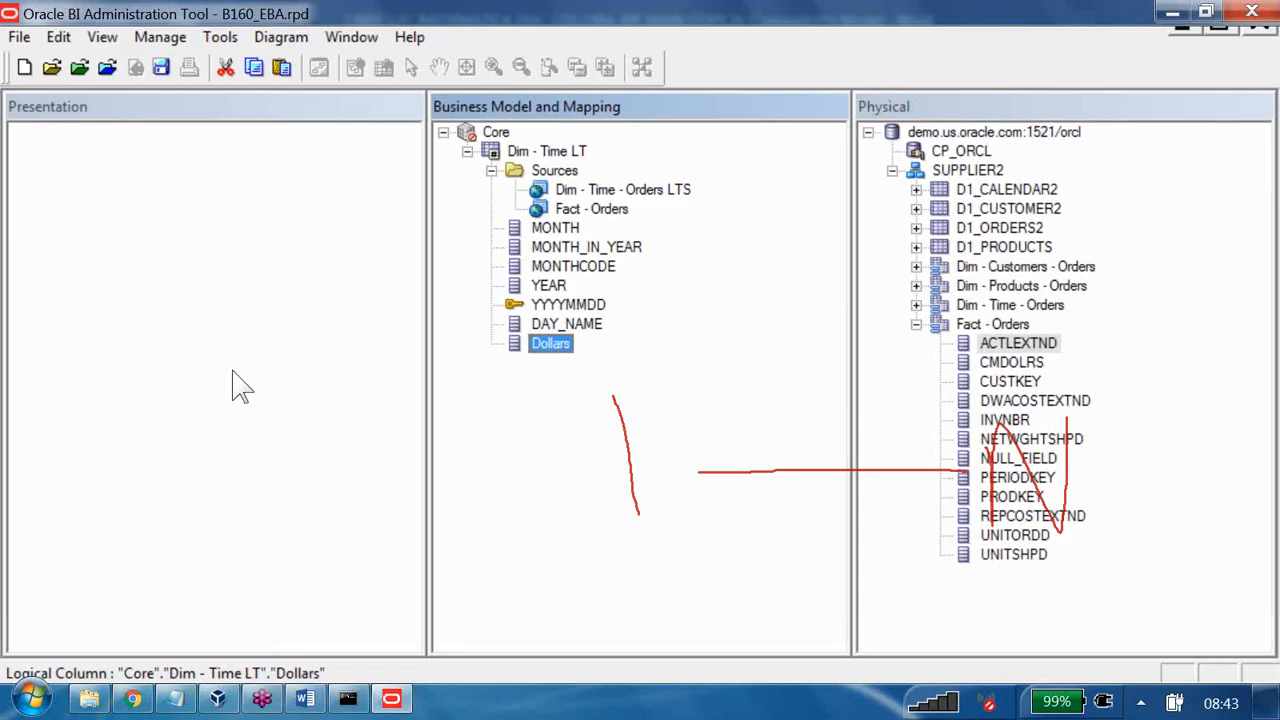
- Delete the Fact - Orders logical table source and the Dollars logical column from Dim - Time LT
left_click(590, 209)
key("Delete")
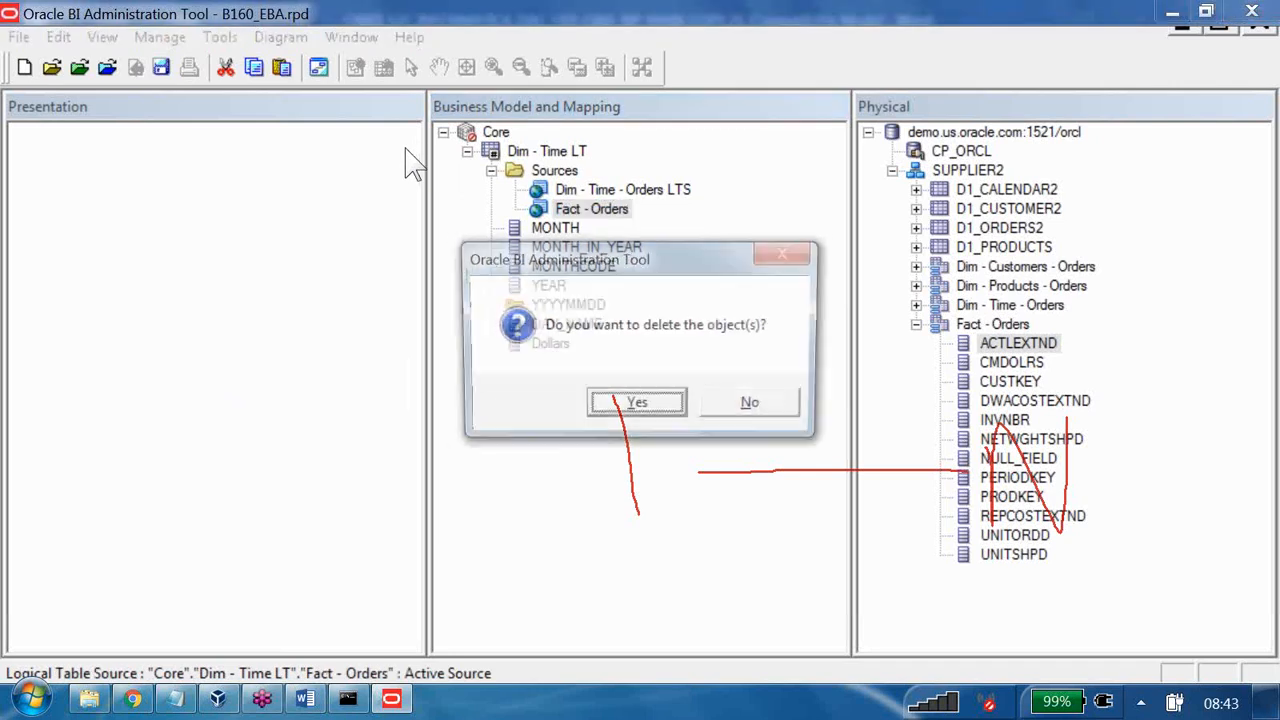
key("Return")
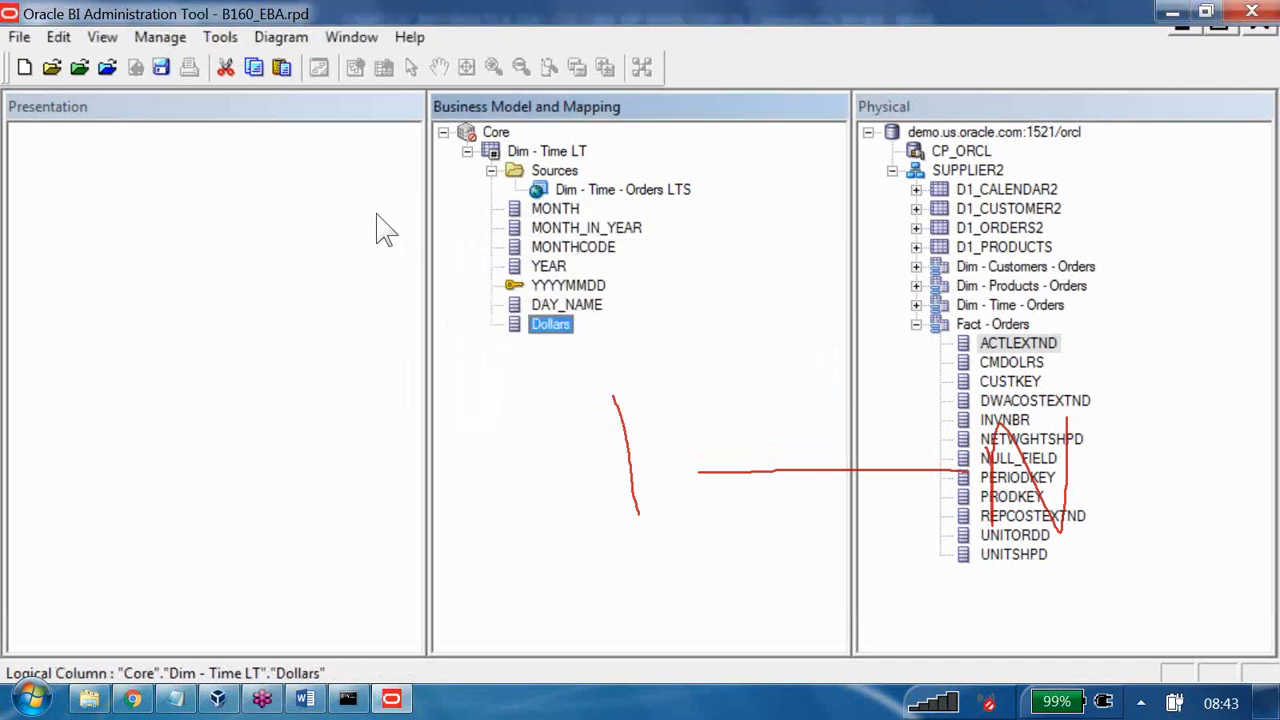
key("Delete")
key("Return")
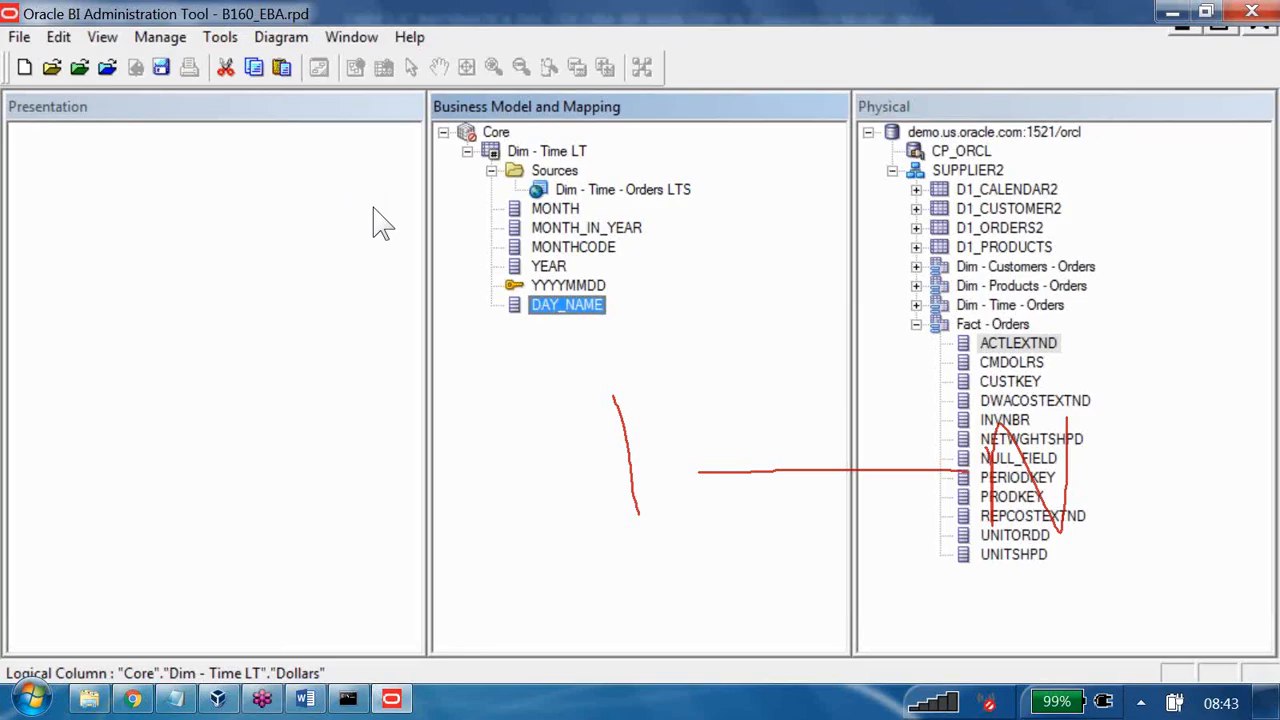
- Reorder the Dim - Time LT columns so that YEAR comes first and the YYYYMMDD key comes last
key("Up")
key("Up")
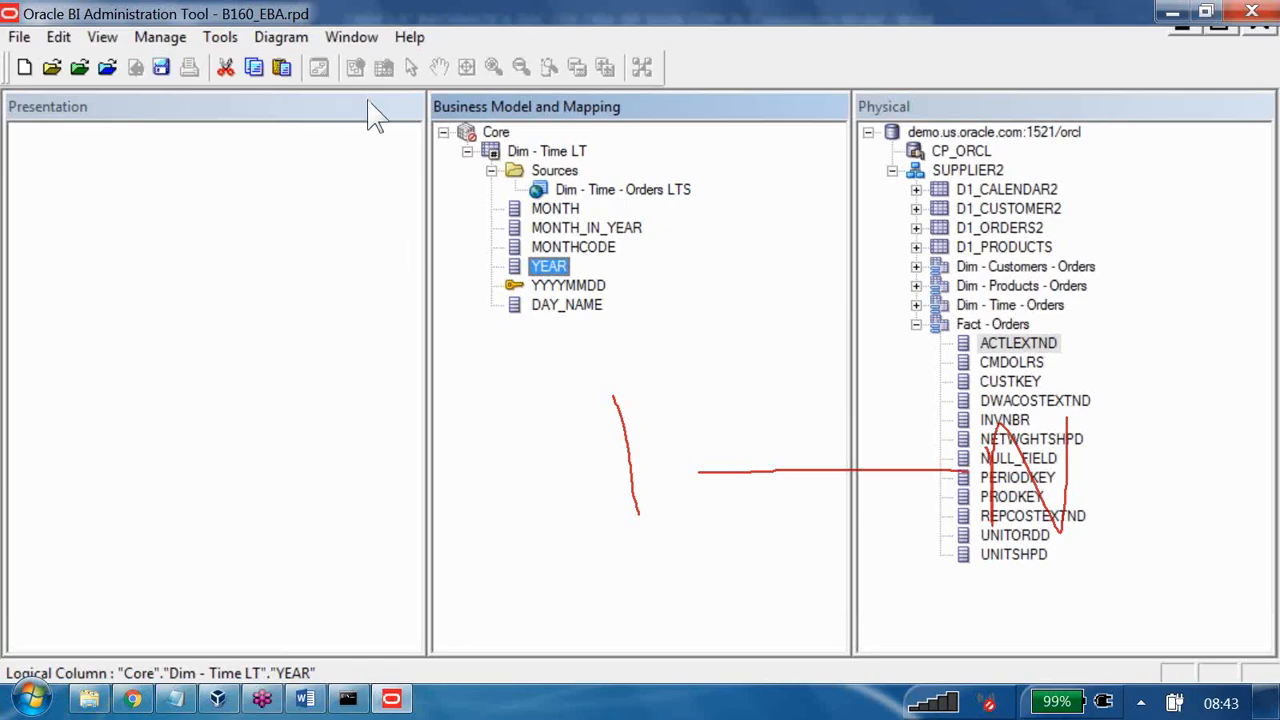
key("Left")
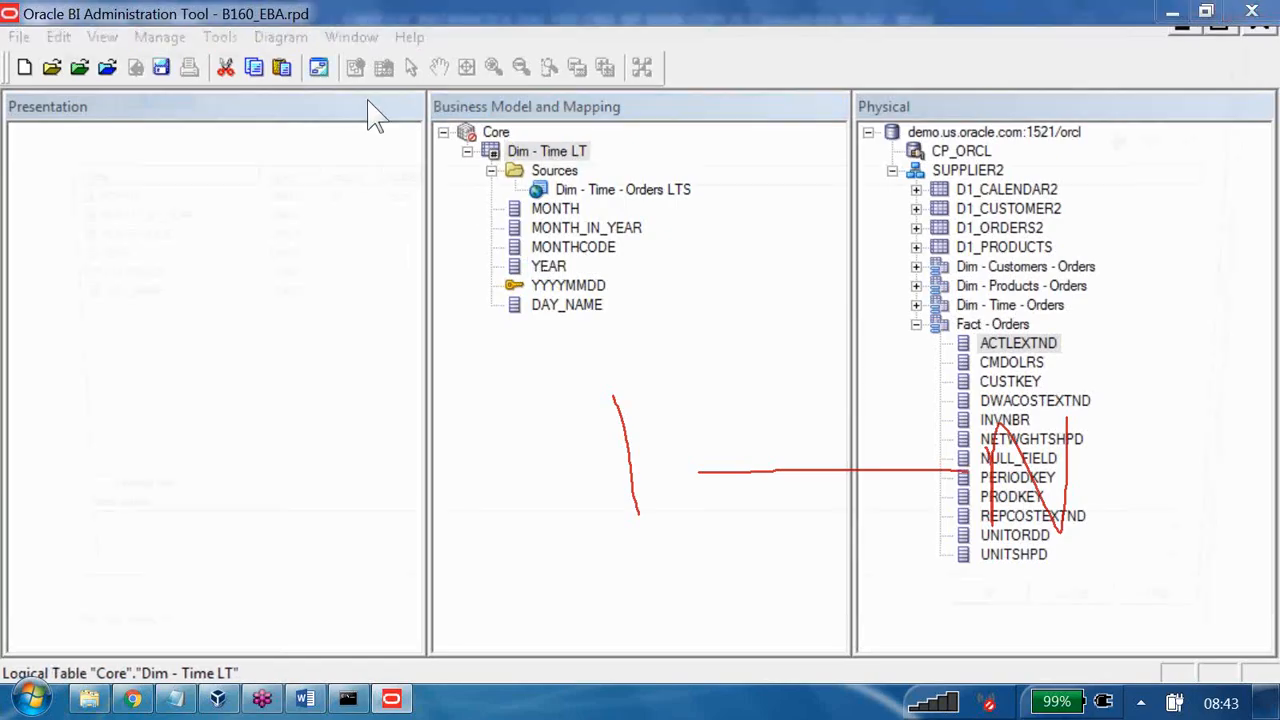
key("Return")
left_click(88, 258)
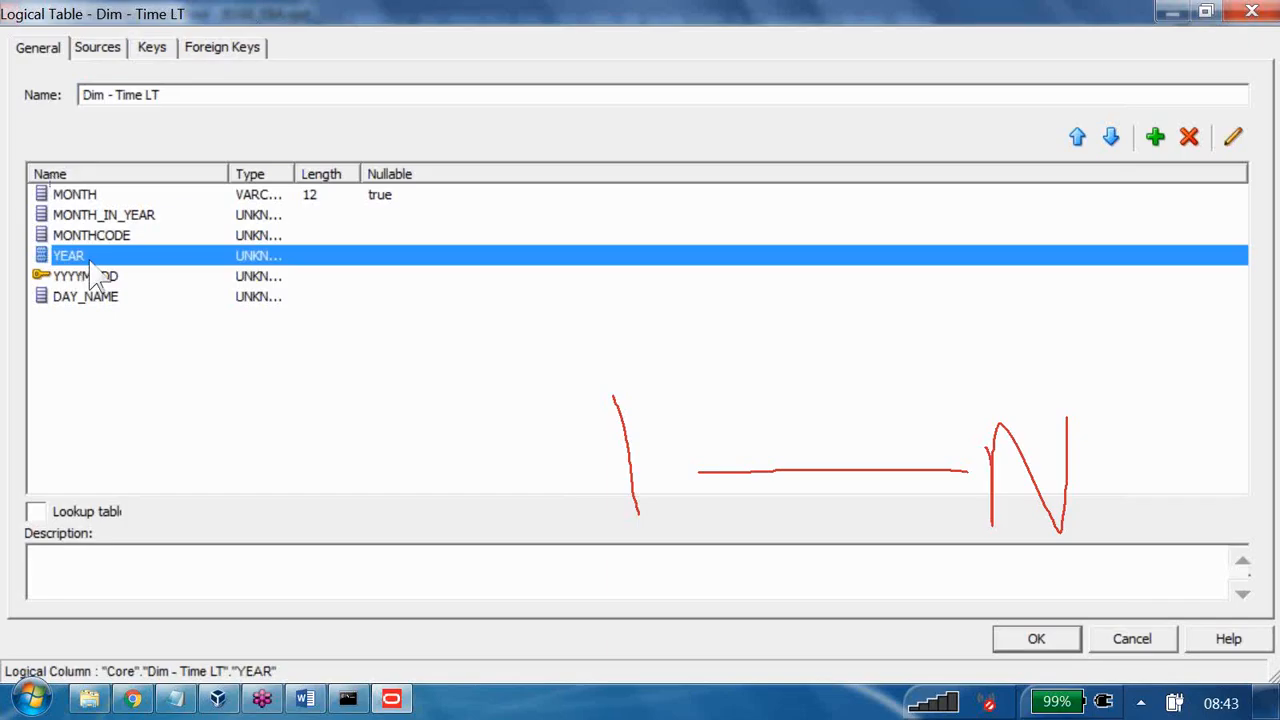
left_click(1077, 137)
left_click(1077, 138)
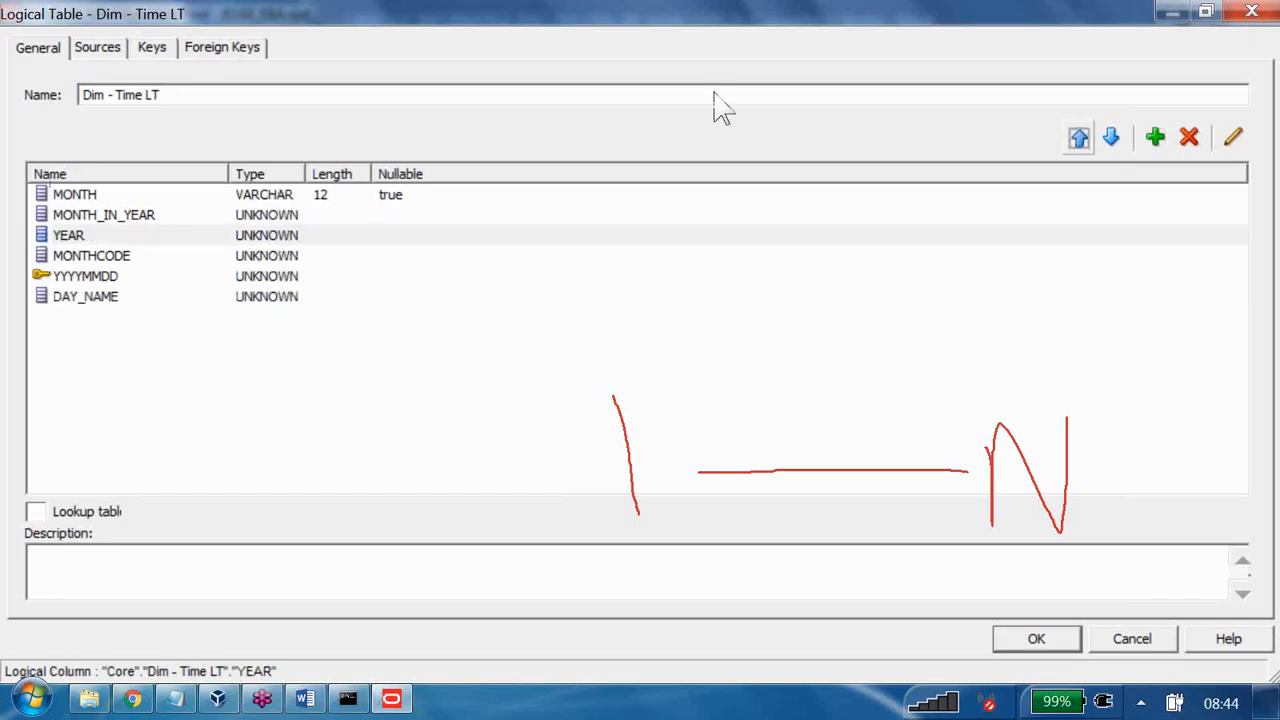
left_click(1077, 138)
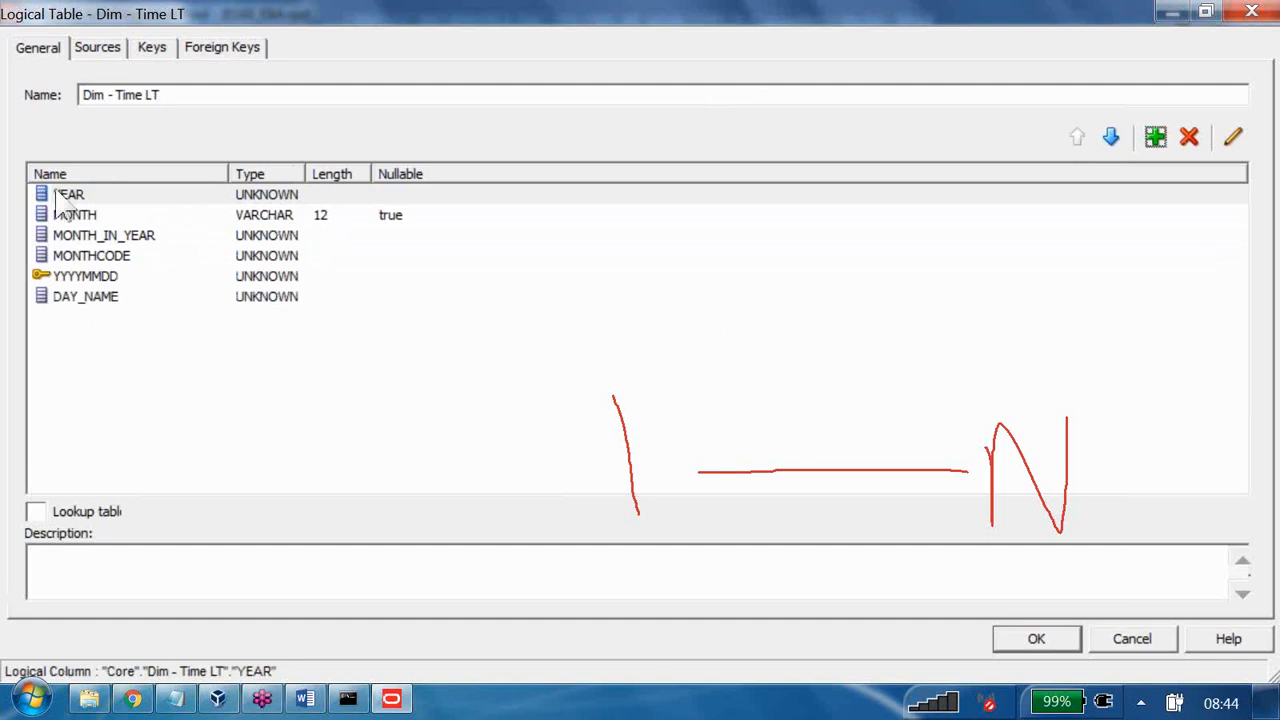
left_click(340, 276)
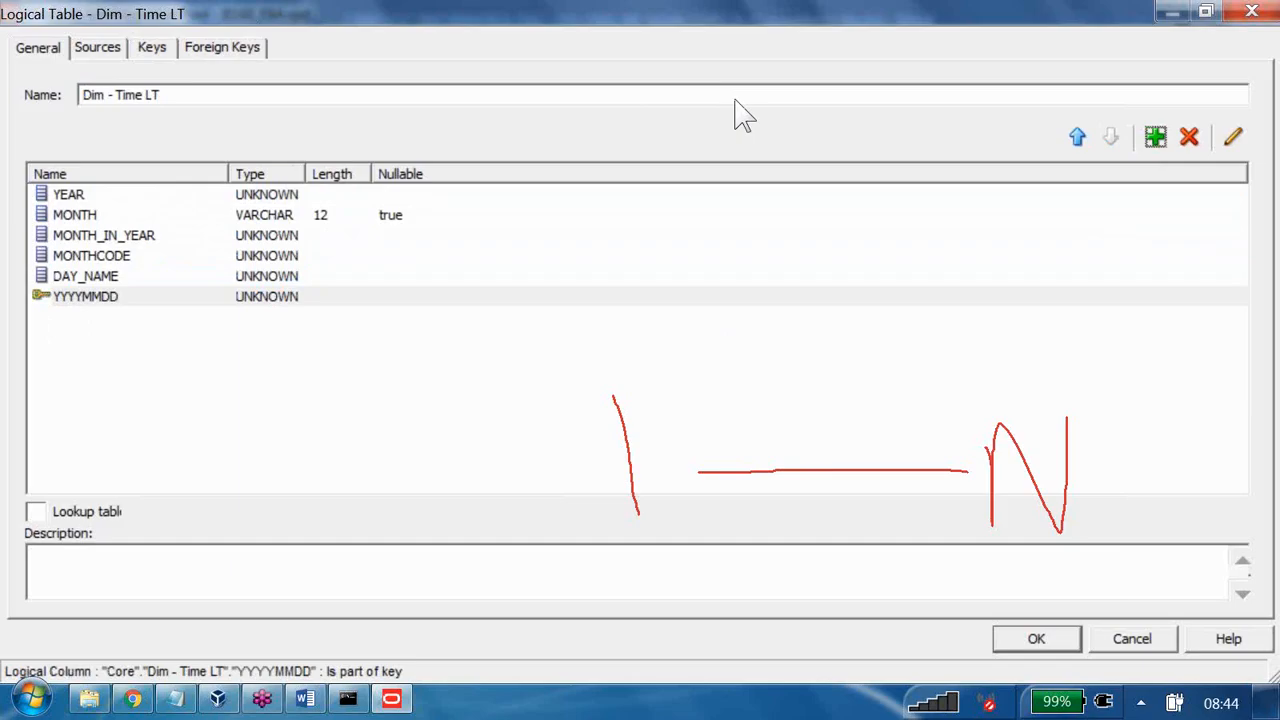
key("Return")
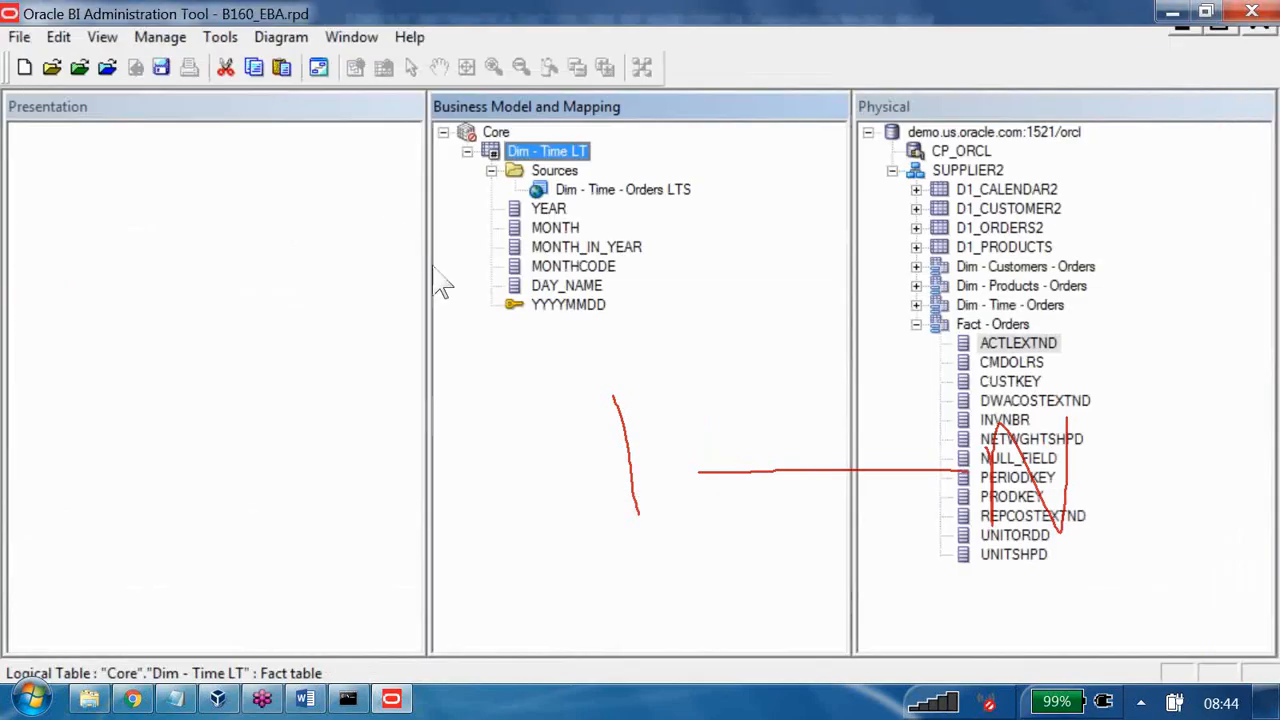
- Rename the YYYYMMDD key column in Dim - Time LT as Day Key
right_click(598, 304)
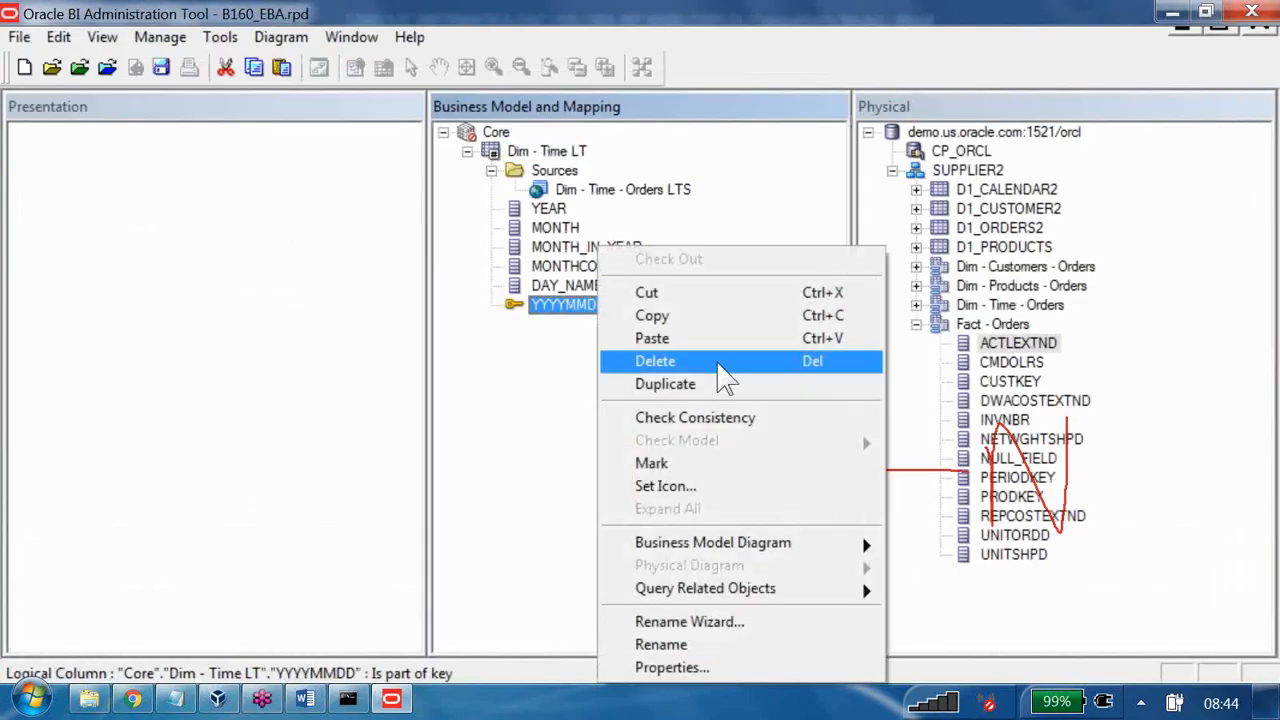
key("Down")
key("Down")
key("Down")
key("Down")
key("Down")
key("Down")
key("Down")
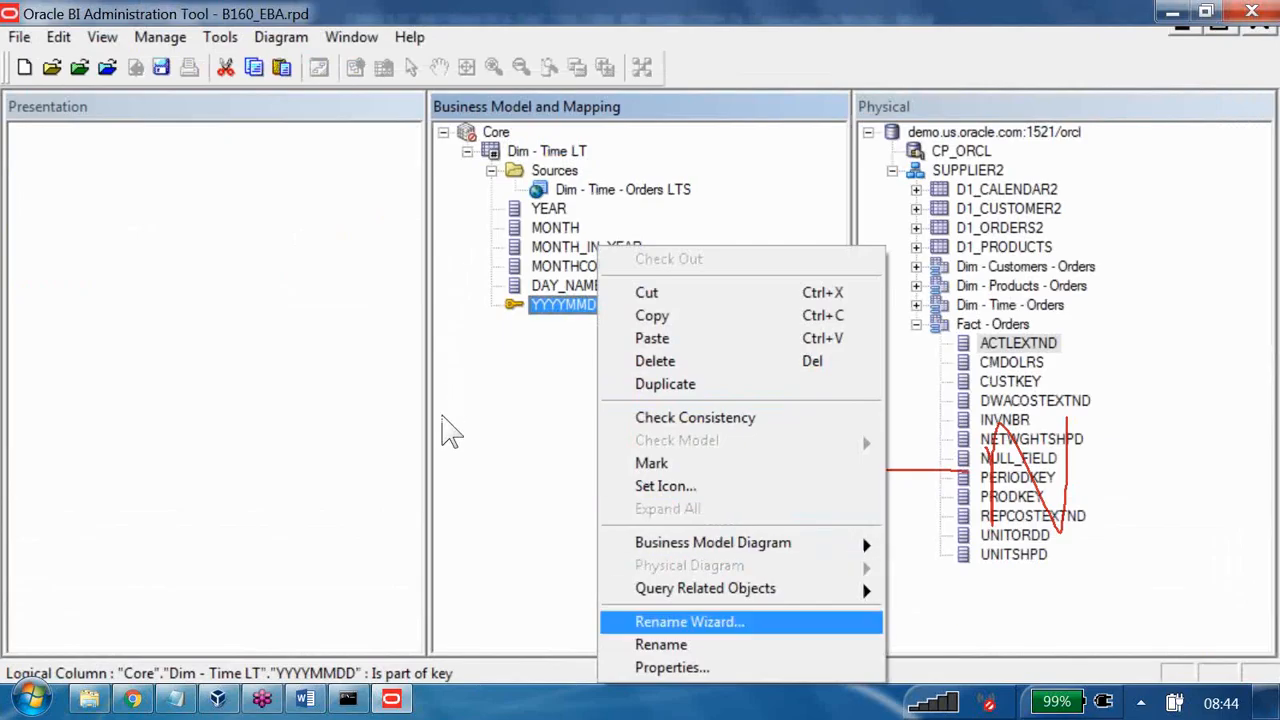
key("Down")
key("Return")
type("D")
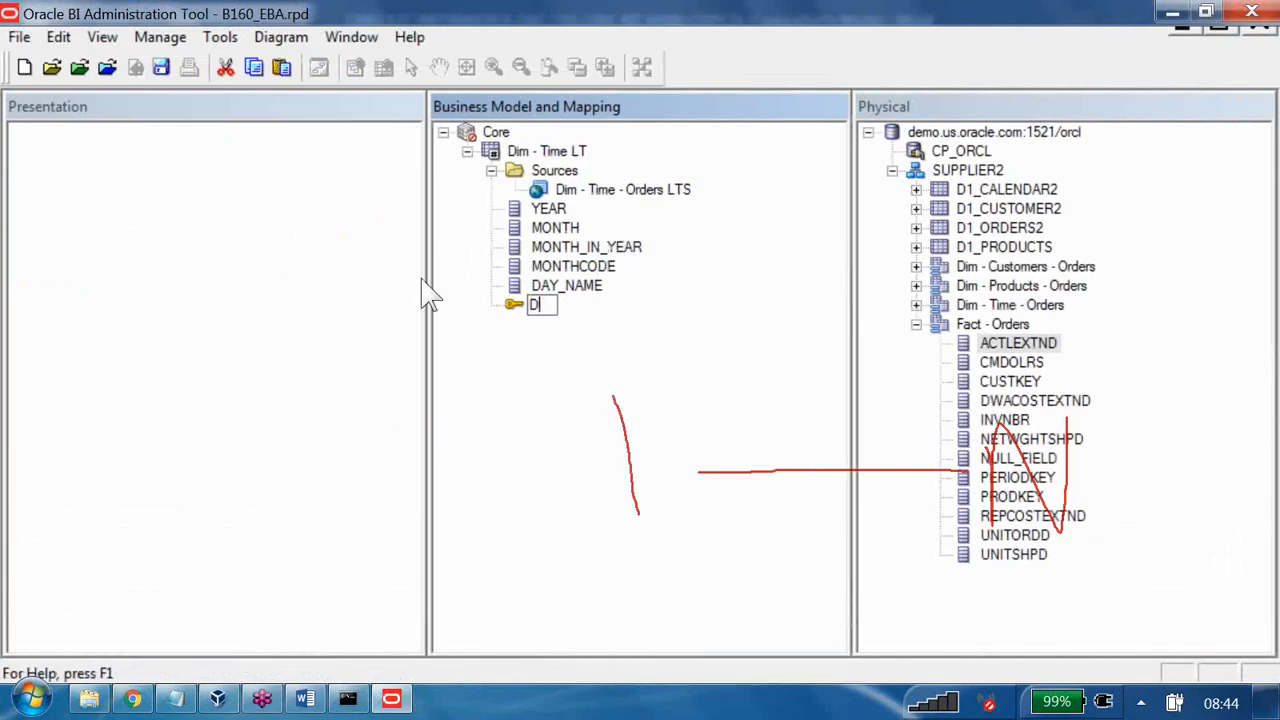
type("ay Key")
key("Return")
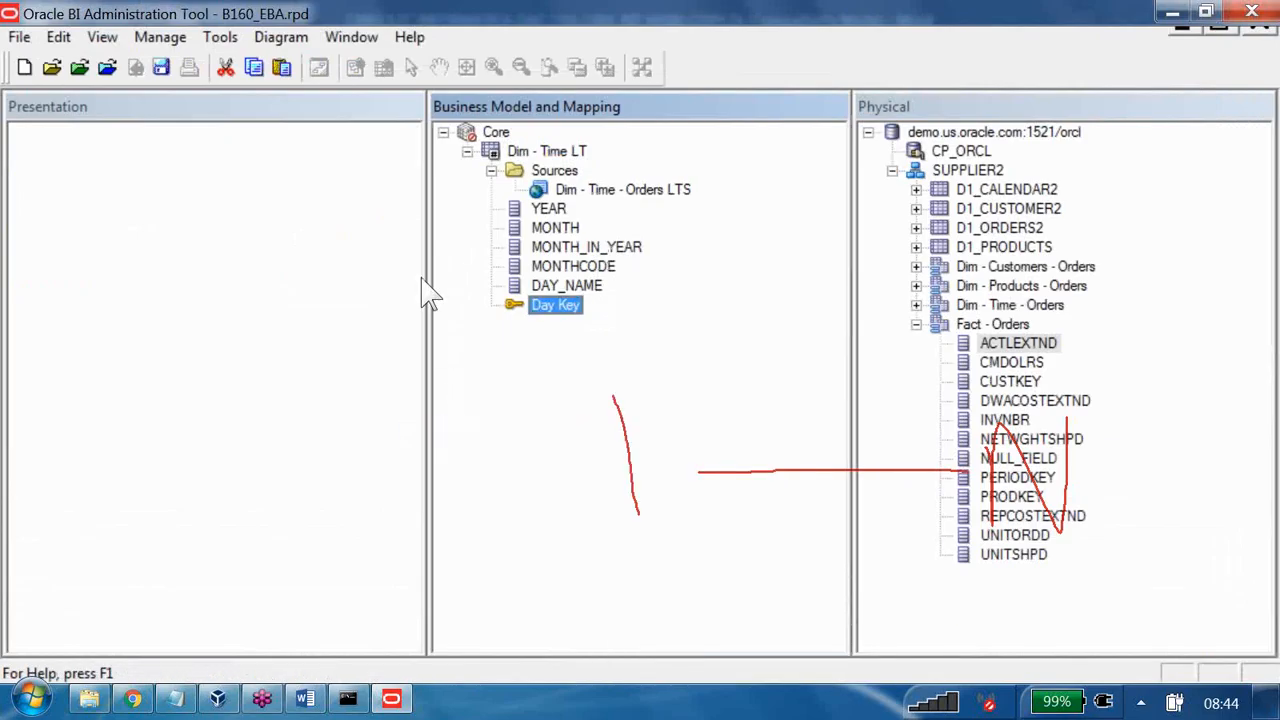
- Rename the DAY_NAME logical column in Dim - Time LT as Day Name
key("Up")
key("shift+F10")
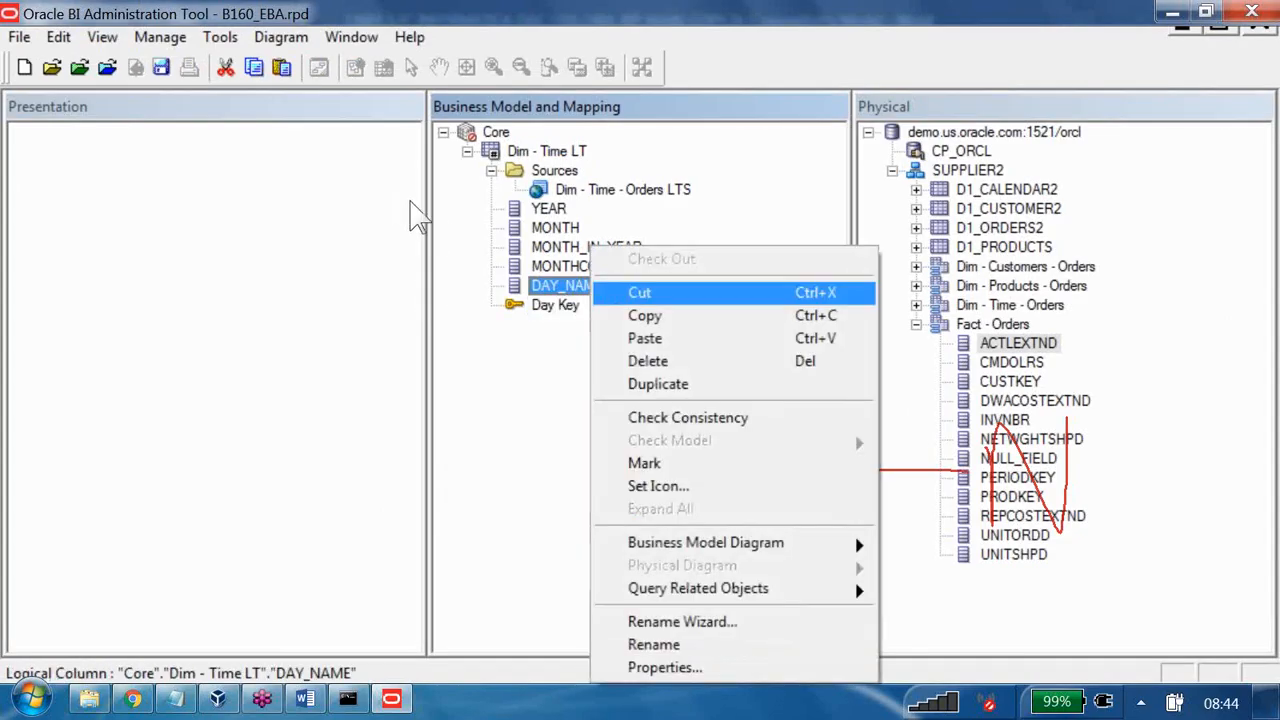
key("Down")
key("Down")
key("Down")
key("Down")
key("Down")
key("Down")
key("Down")
key("Down")
key("Down")
key("Down")
key("Down")
key("Down")
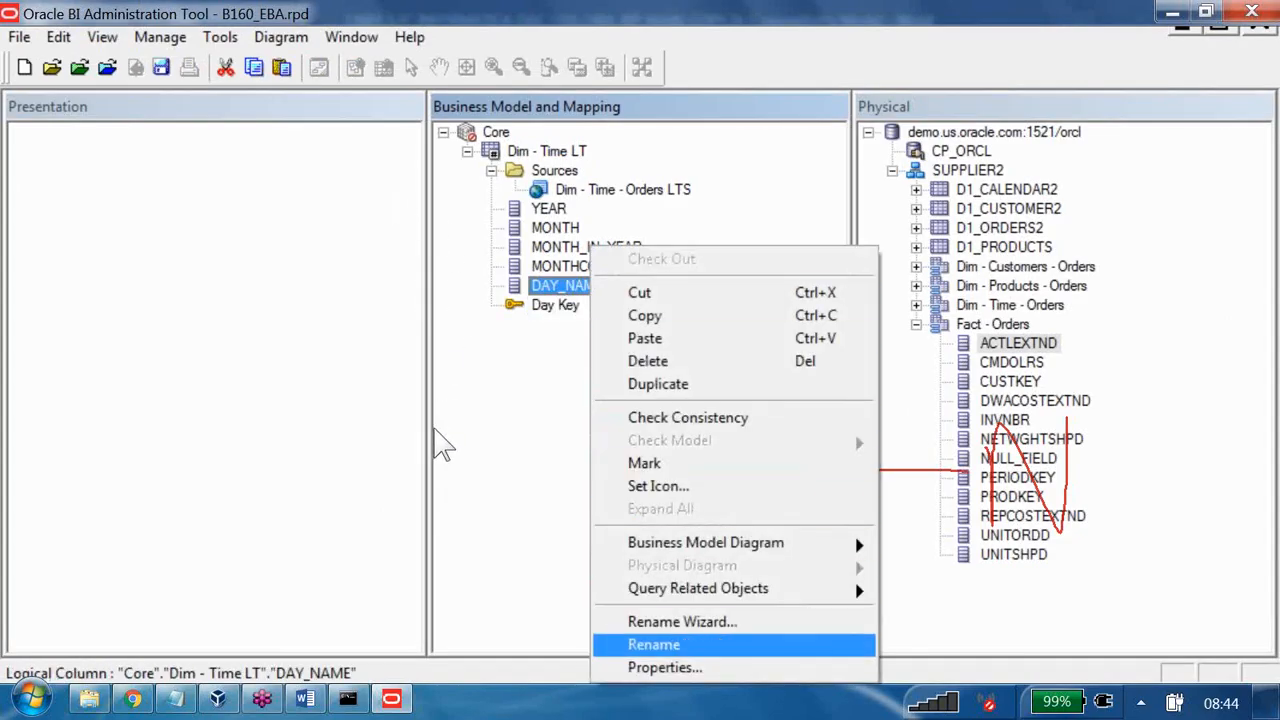
key("Return")
type("Day ")
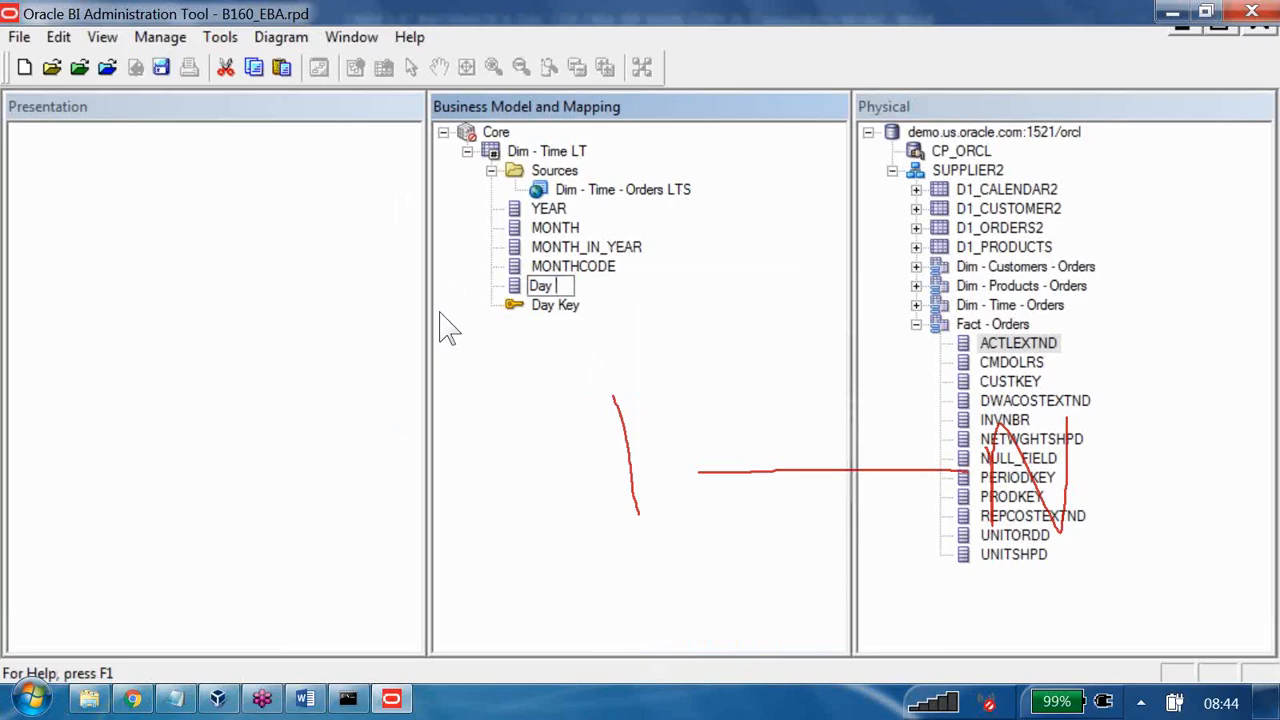
type("Name")
key("Return")
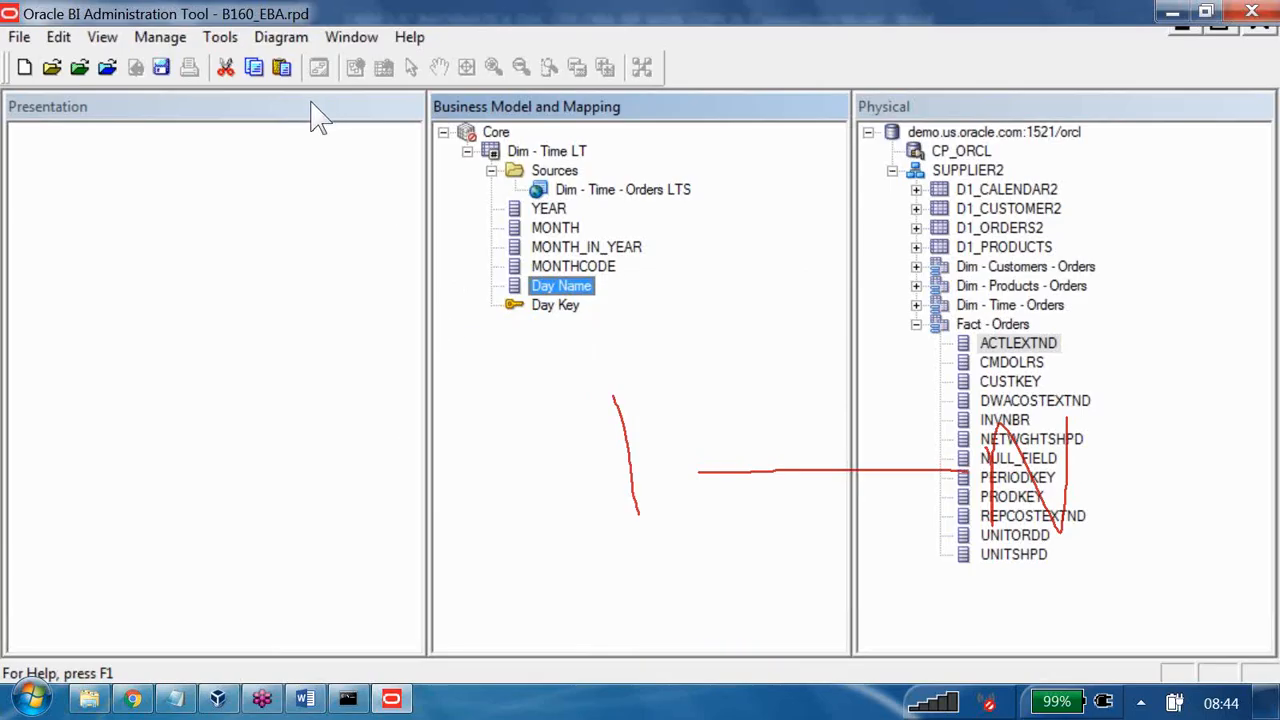
- Switch to the BMM layer notes in Word and go through the points on business terminology and multiple business models, selecting their text
left_click(305, 698)
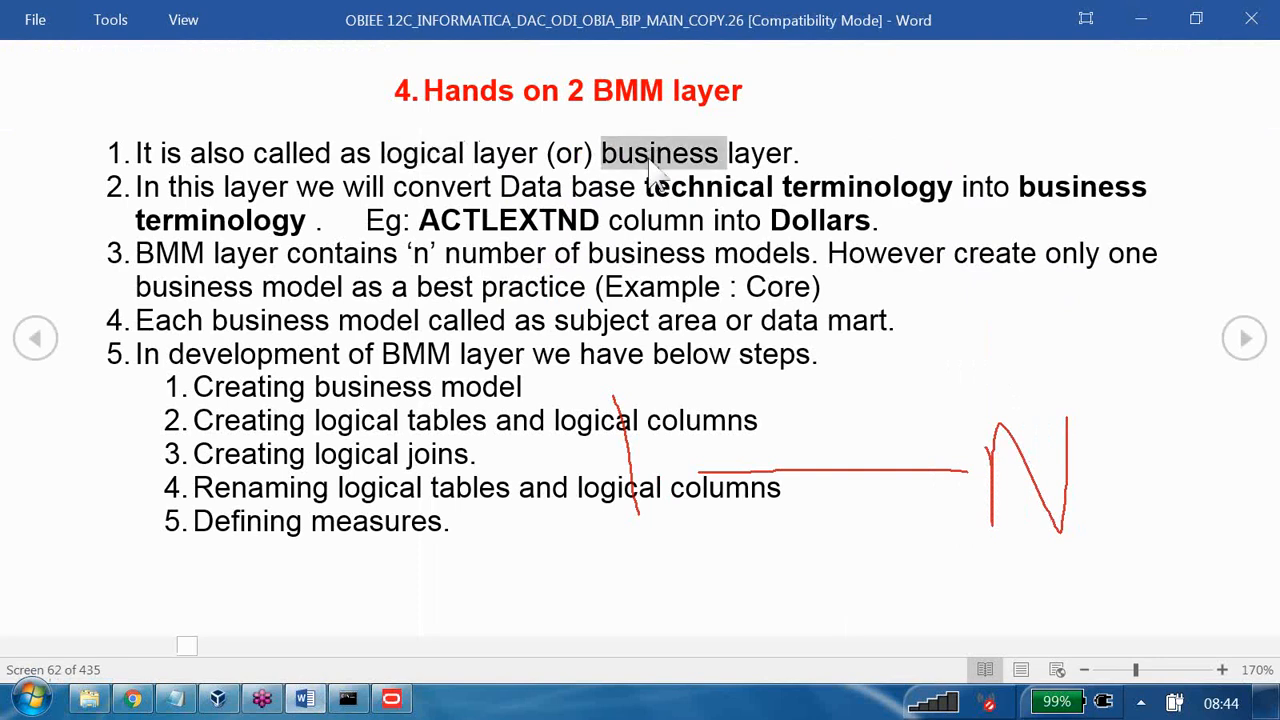
left_click_drag(141, 190, 707, 190)
left_click_drag(787, 186, 1053, 225)
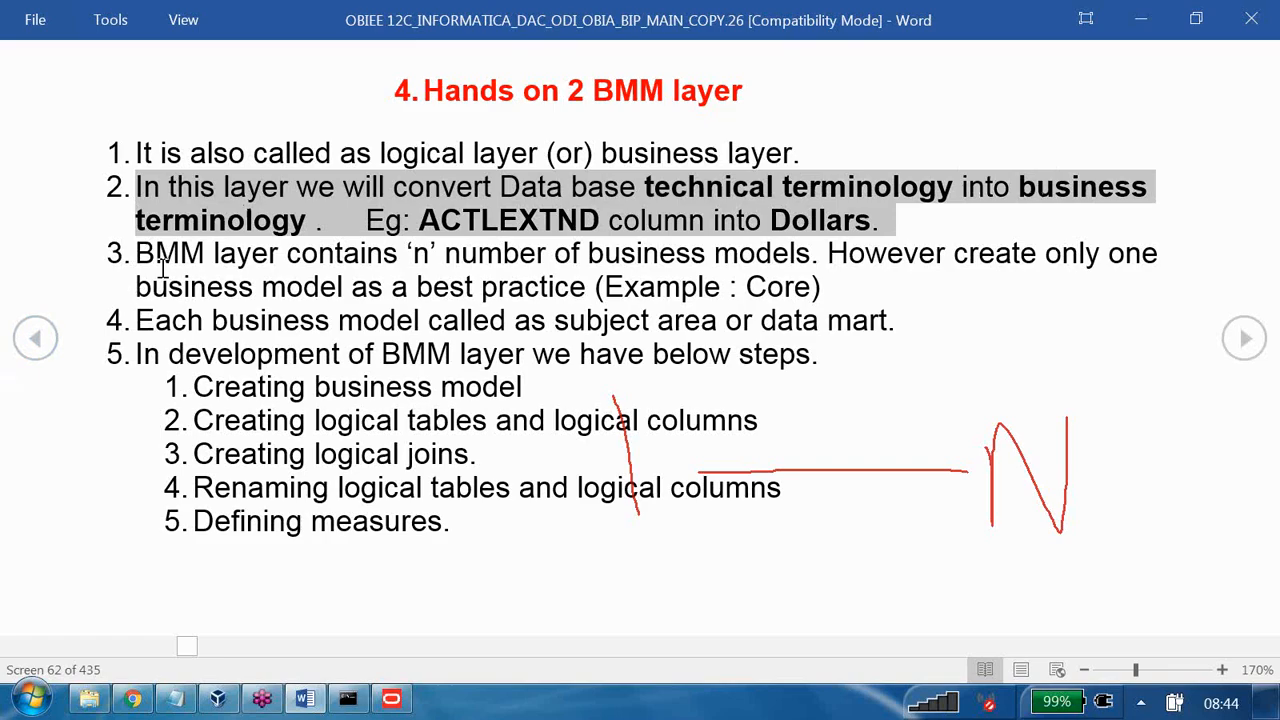
left_click_drag(143, 253, 775, 257)
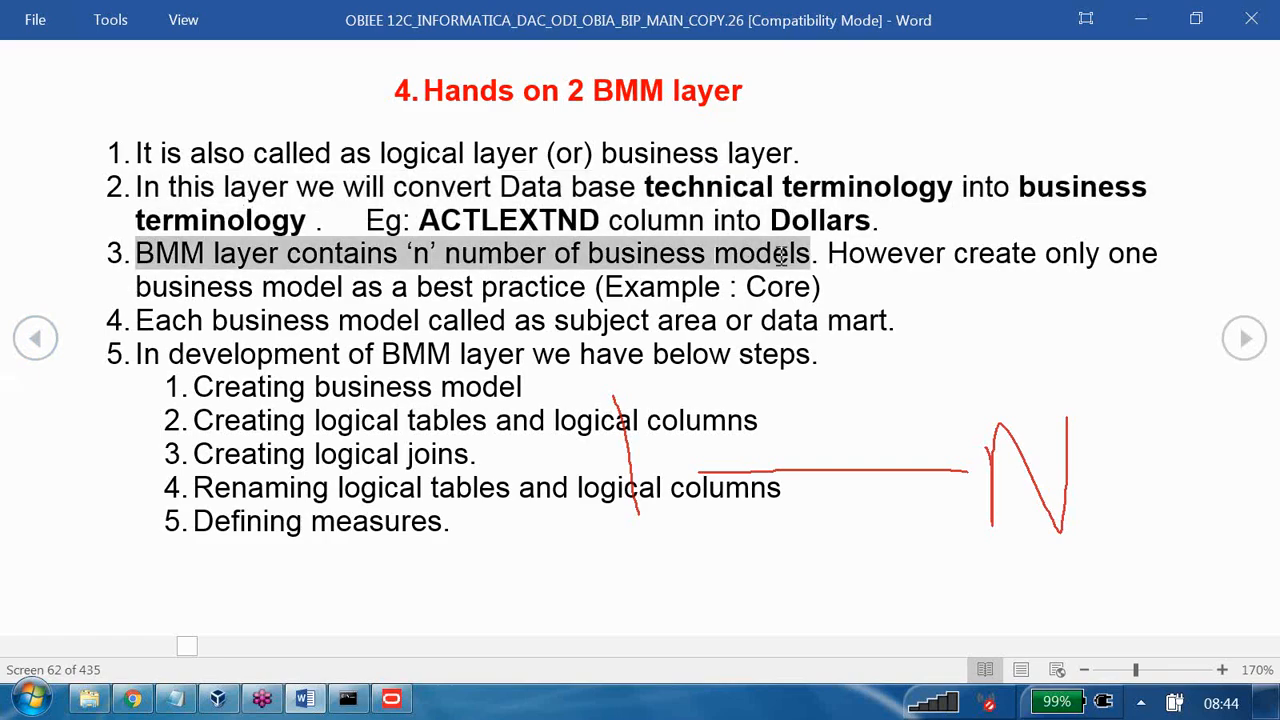
- Return to the repository in the Oracle BI Administration Tool and create a second business model named Usage Tracking in the BMM layer
key("alt+Tab")
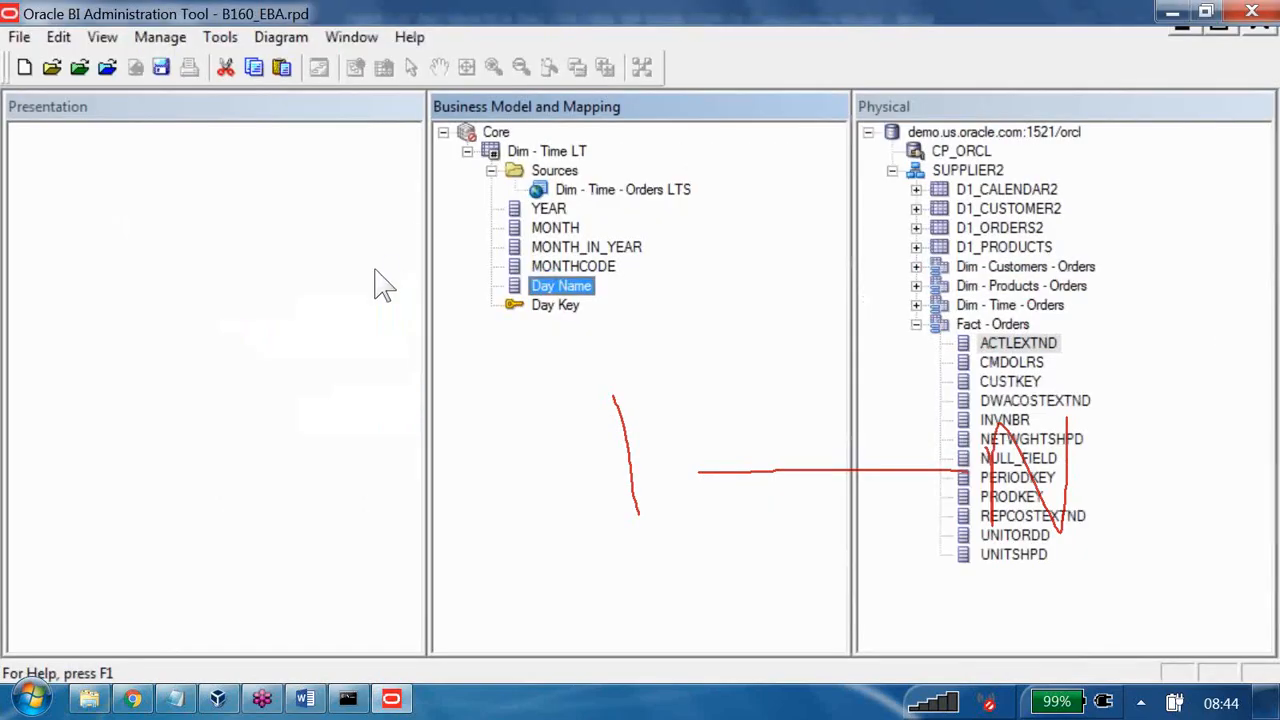
right_click(540, 428)
key("Up")
key("Up")
key("Up")
key("Up")
key("Up")
key("Up")
key("Up")
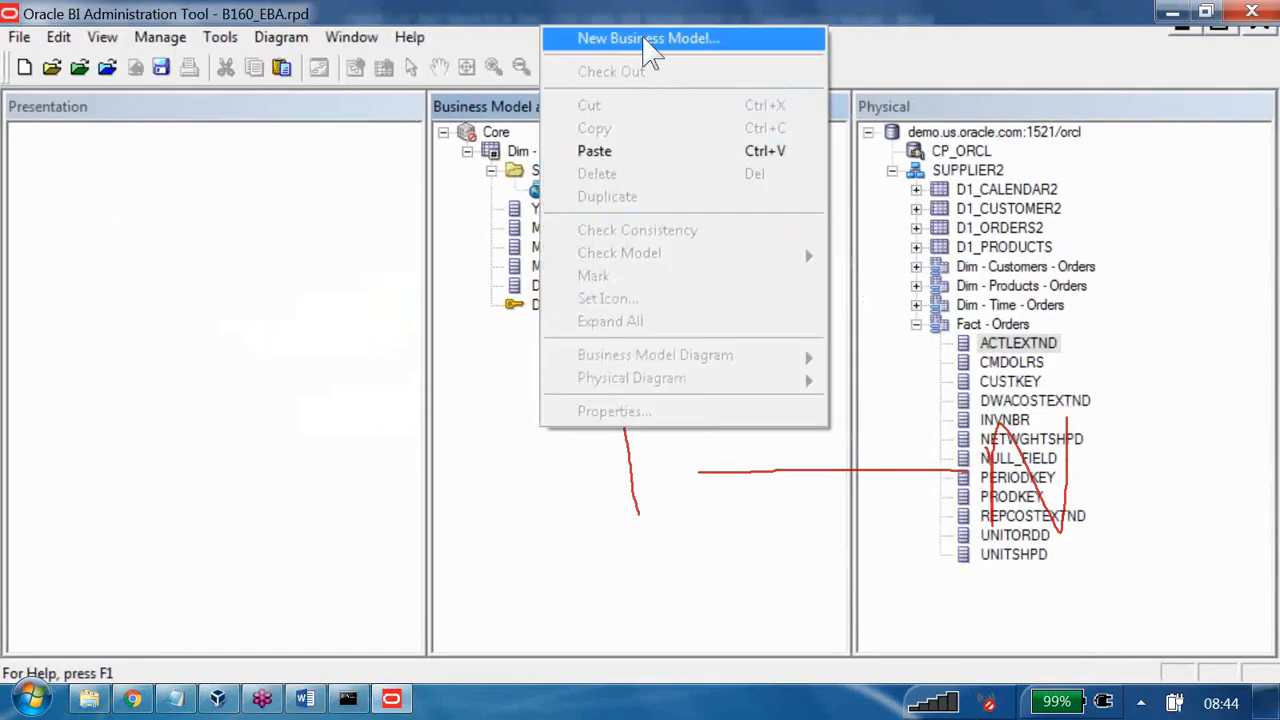
key("Return")
type("Us")
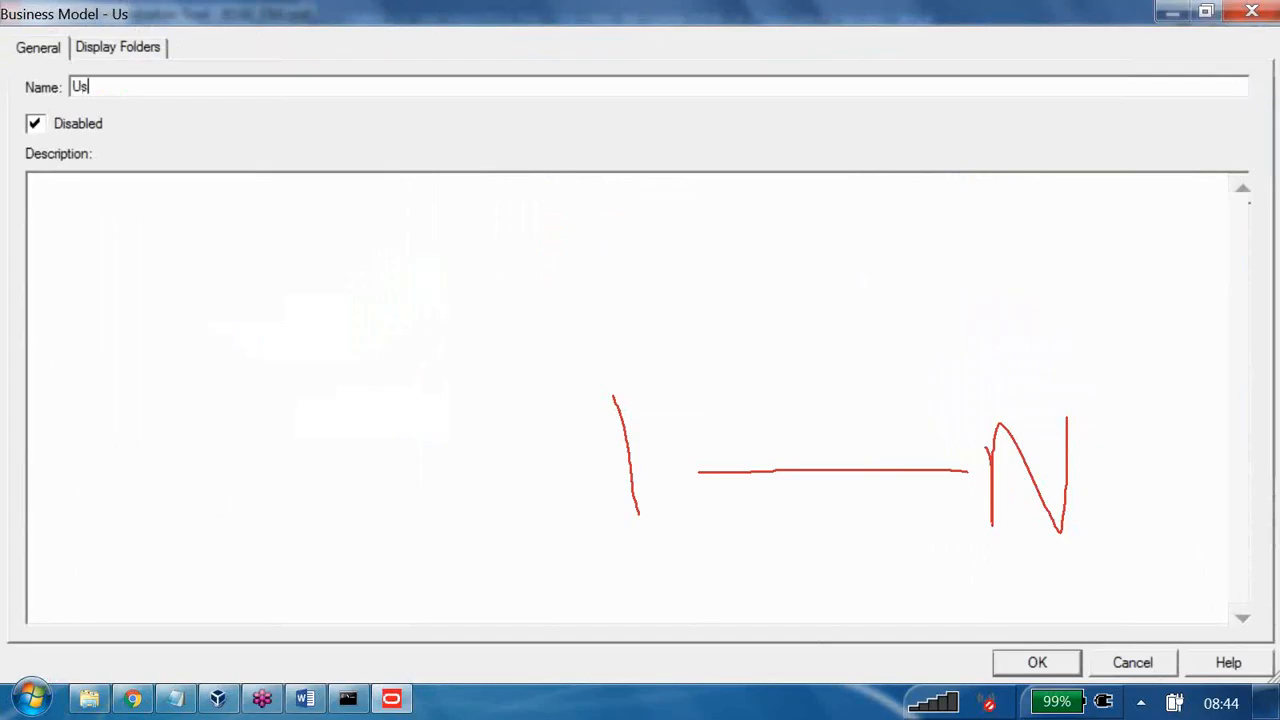
type("age Tracking")
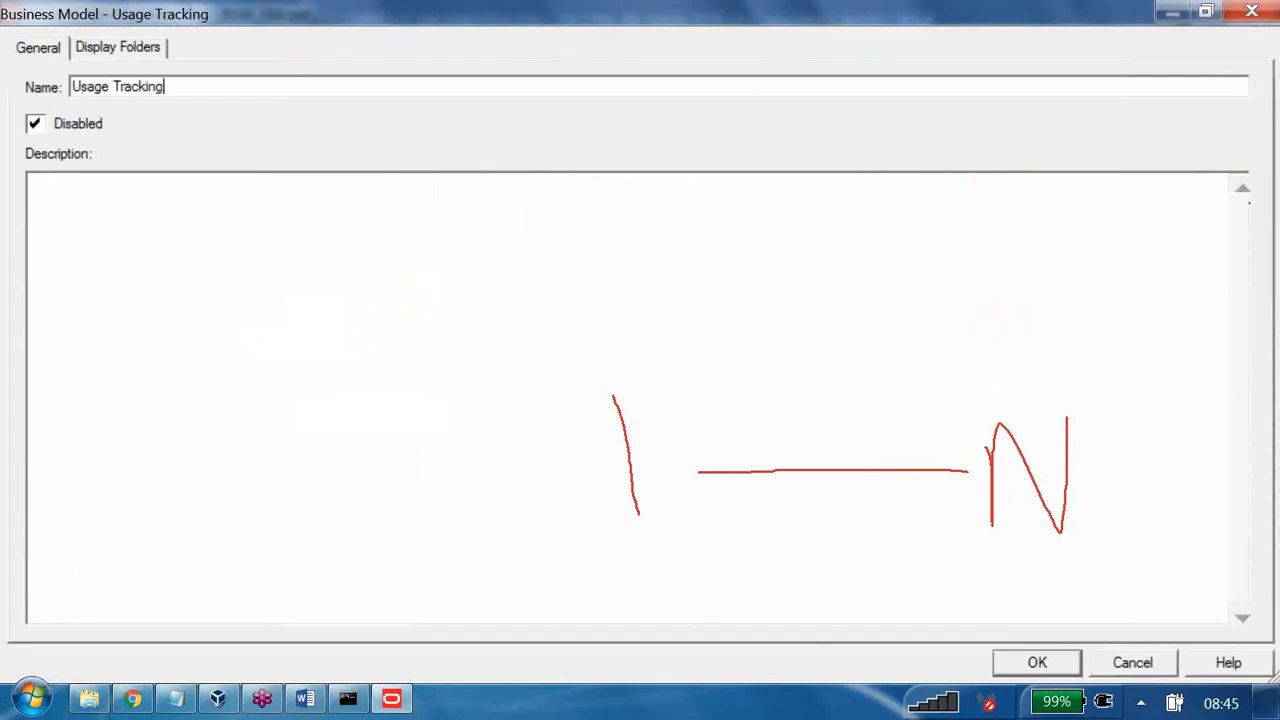
key("Return")
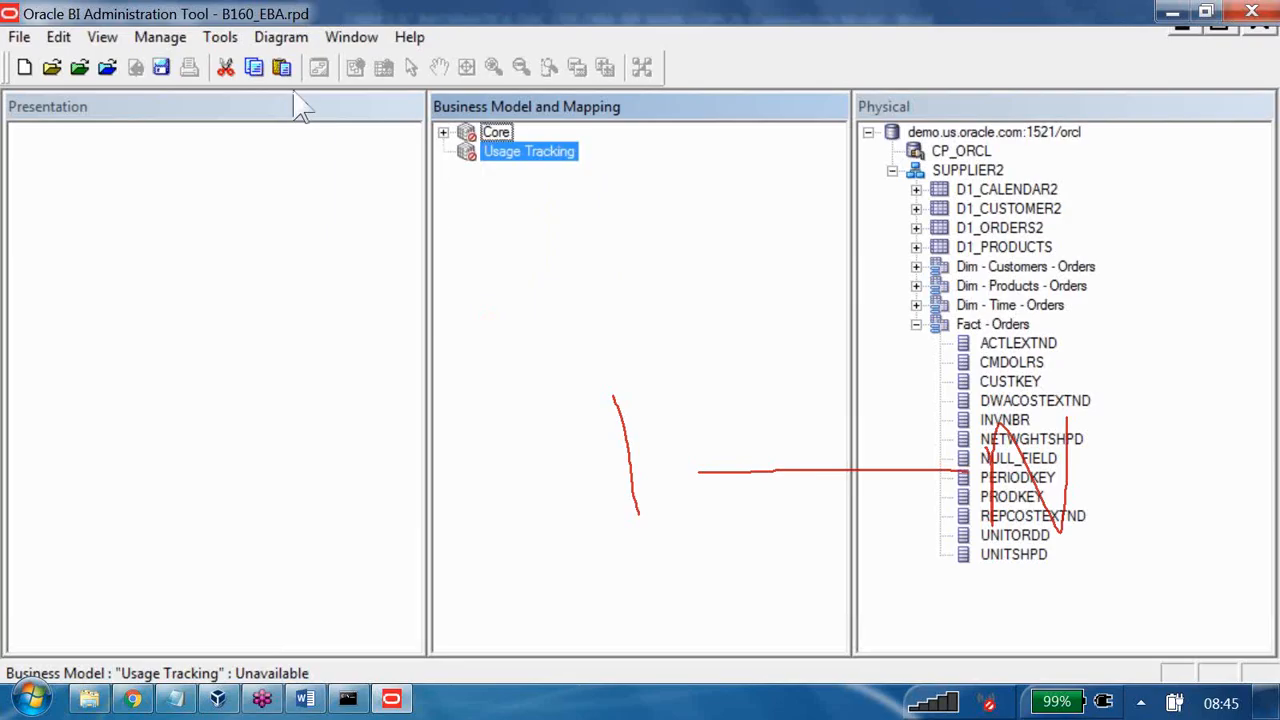
left_click(1260, 315)
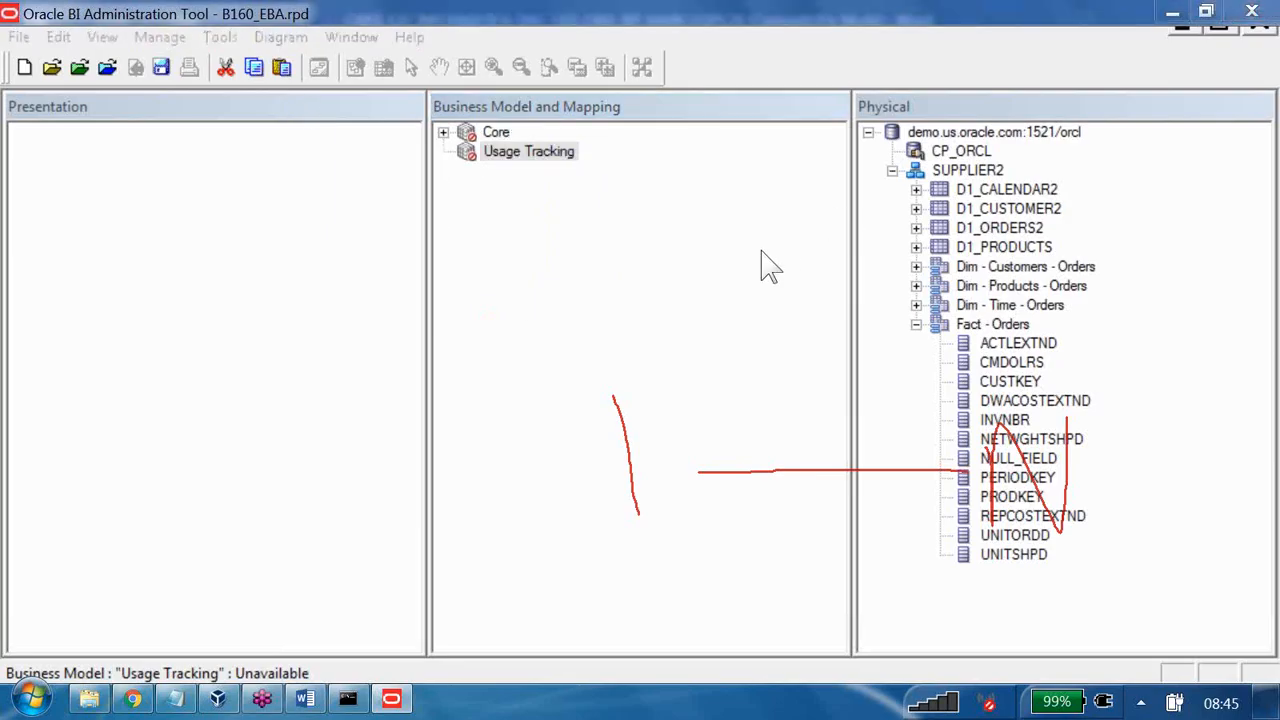
left_click(729, 305)
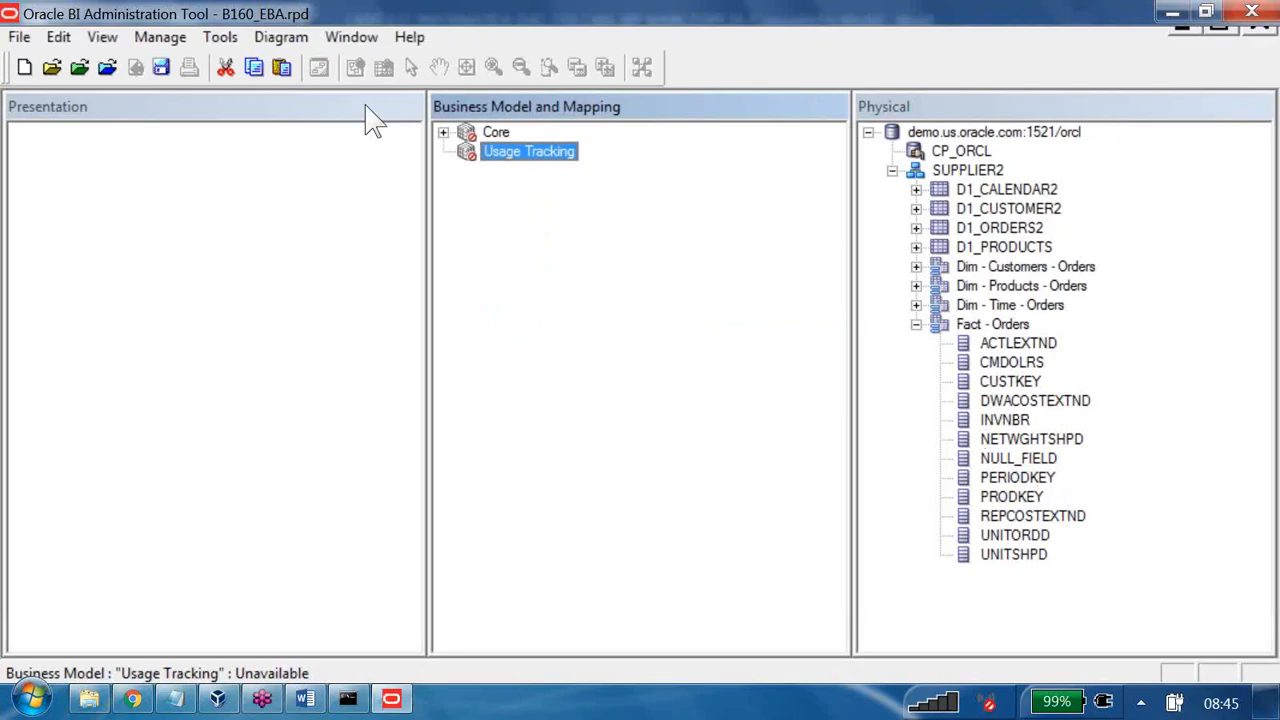
- Switch to Chrome and load demo.us.oracle.com:7780/analytics in a new tab
left_click(132, 699)
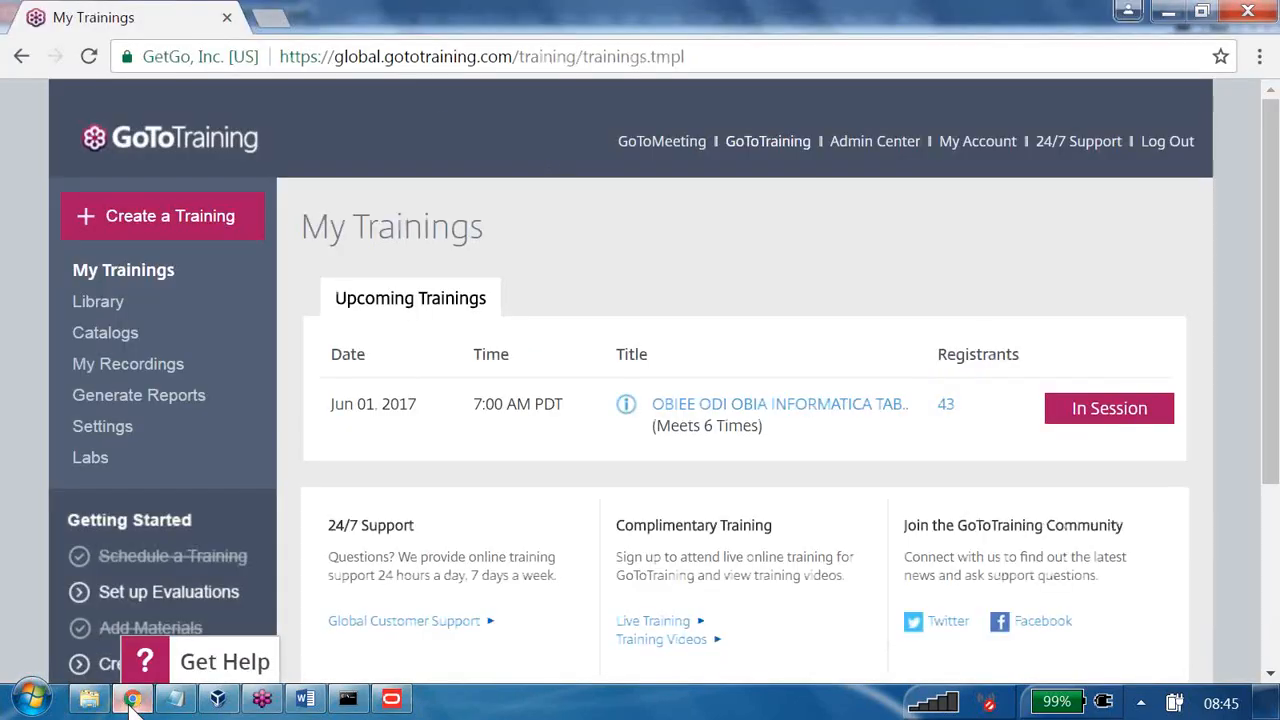
left_click(271, 17)
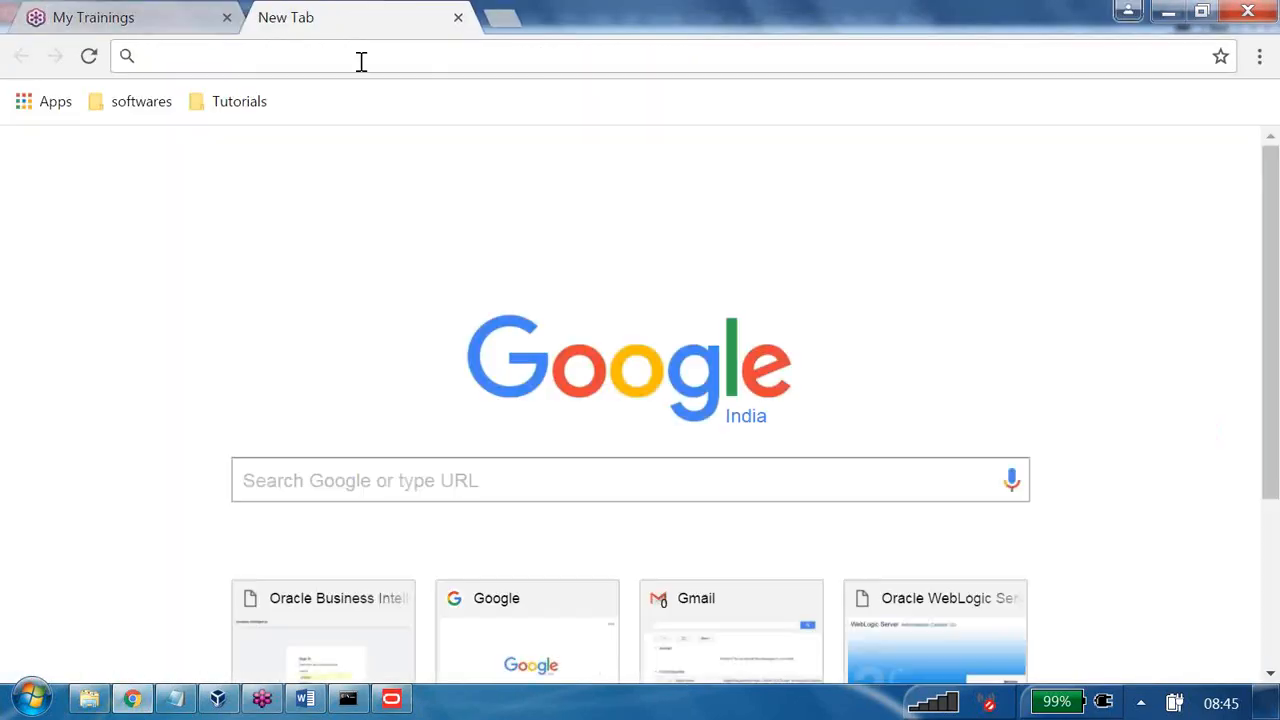
type("an")
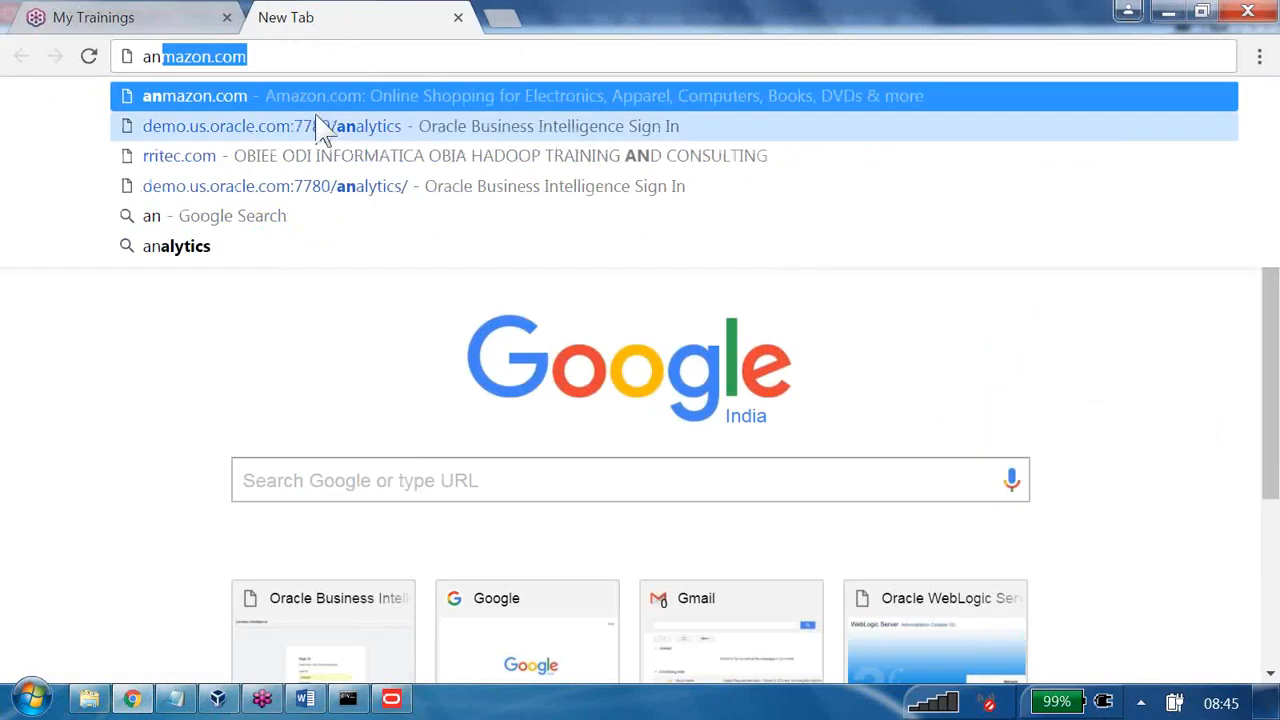
left_click(320, 120)
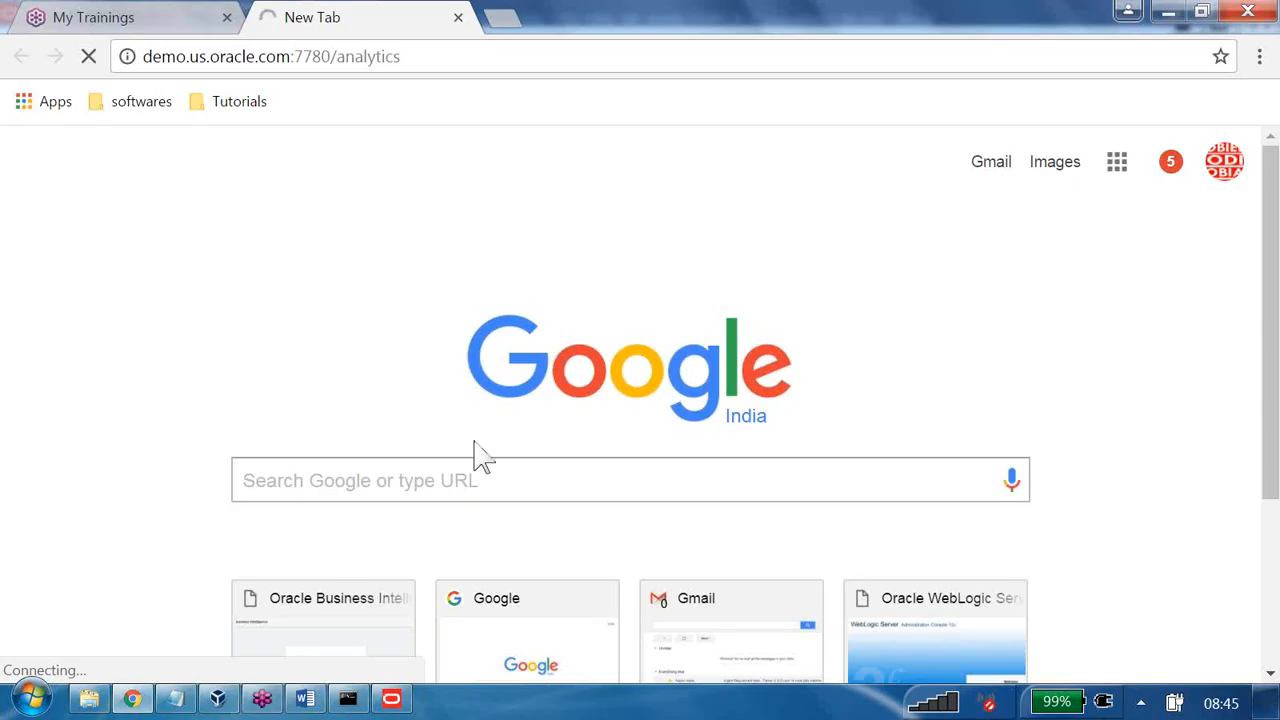
- Switch to VirtualBox, resume the paused SampleAppv607p-appliance virtual machine, and minimize the windows to the desktop
mouse_move(220, 702)
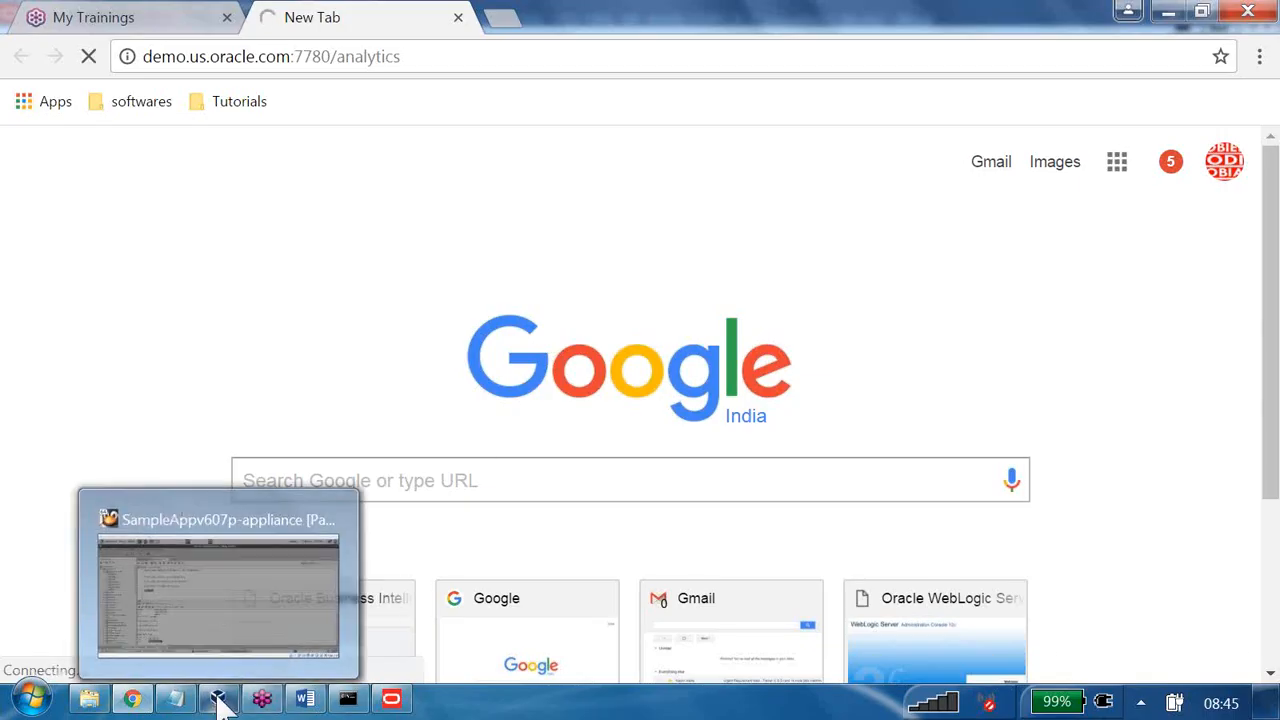
left_click(290, 605)
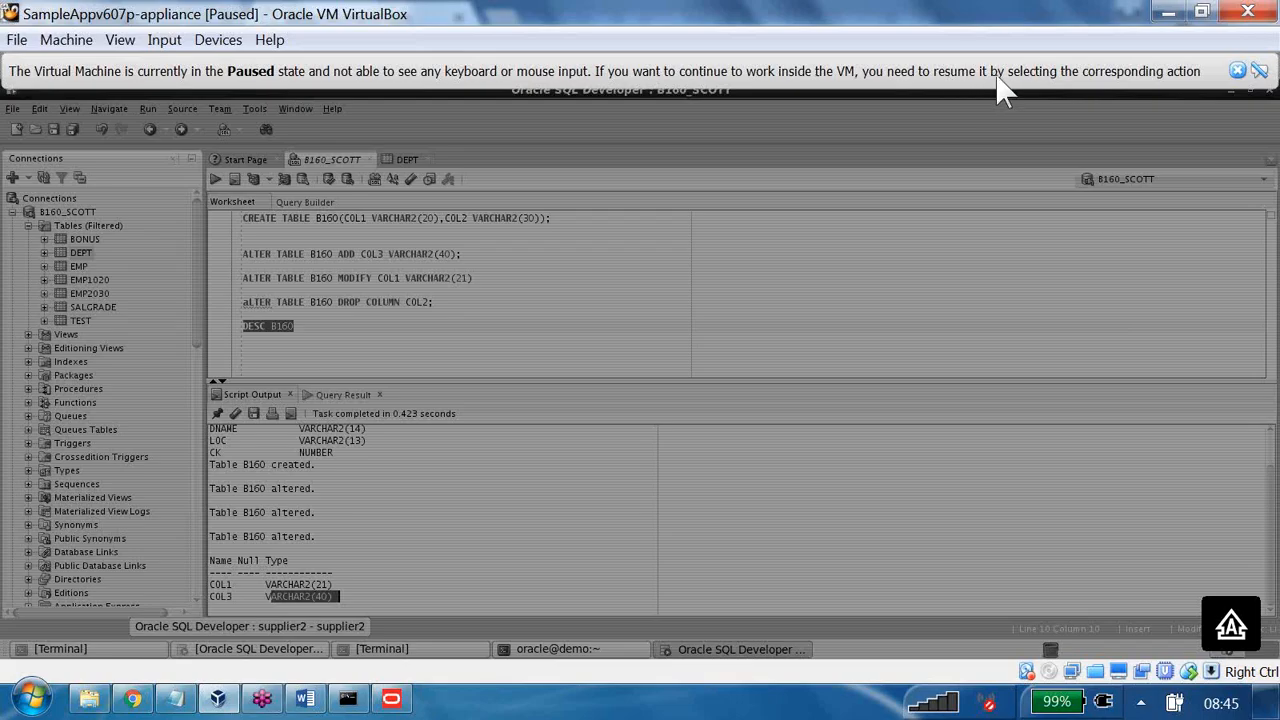
left_click(1237, 70)
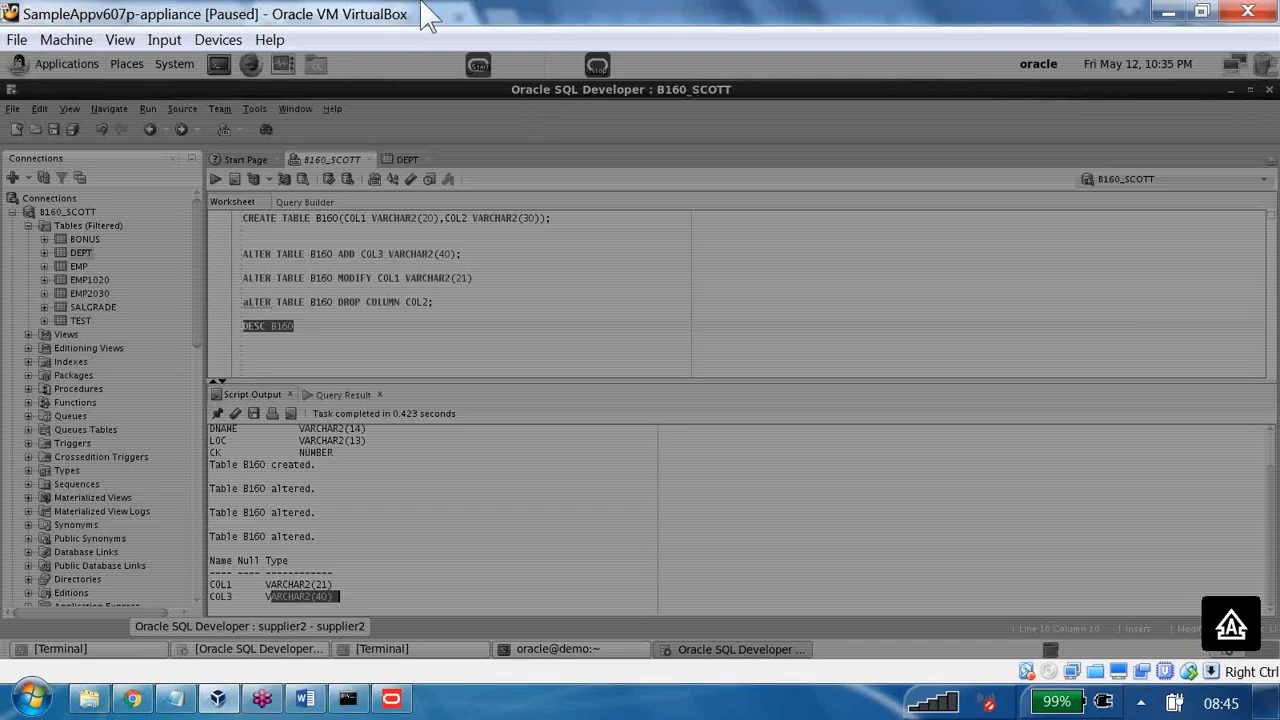
left_click(218, 698)
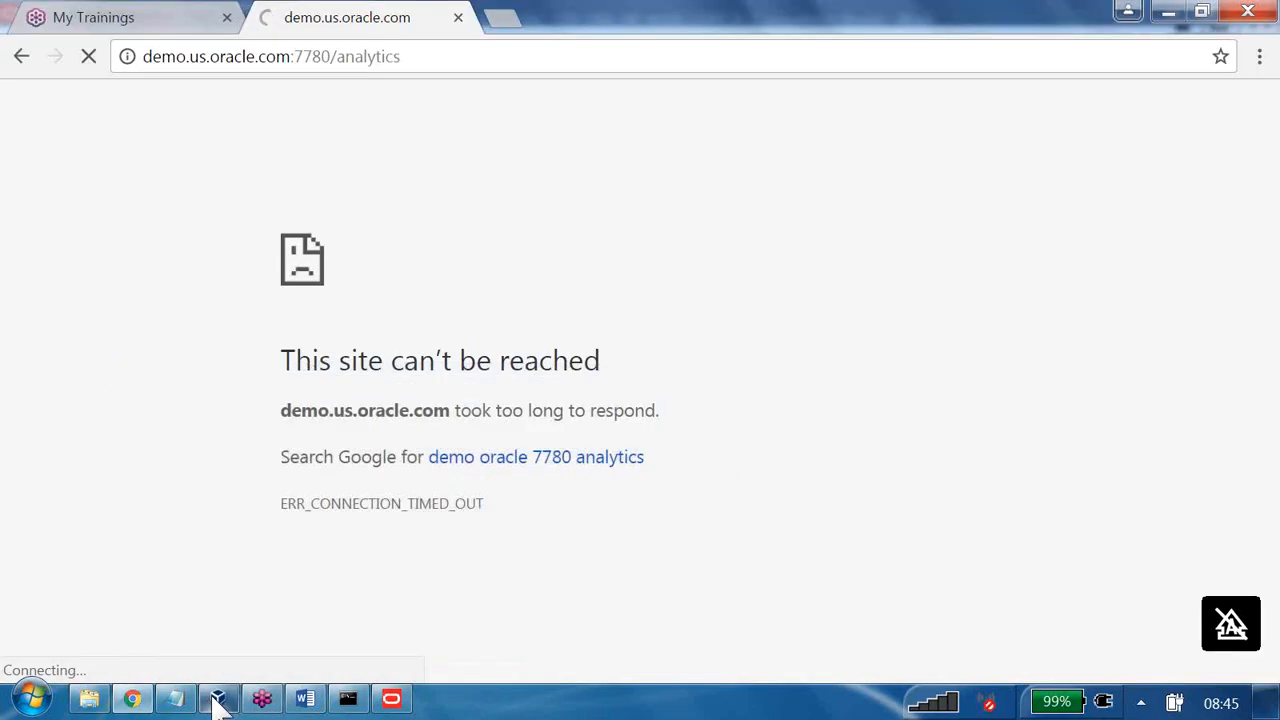
left_click(218, 700)
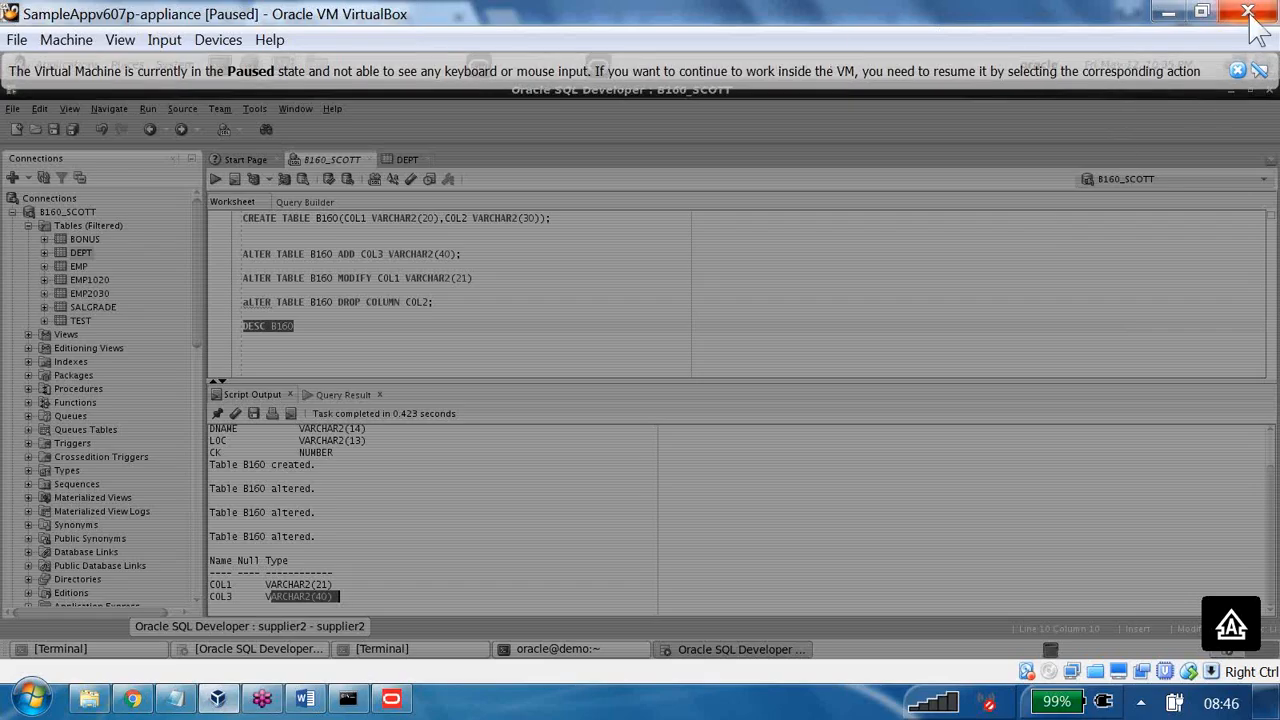
left_click(164, 40)
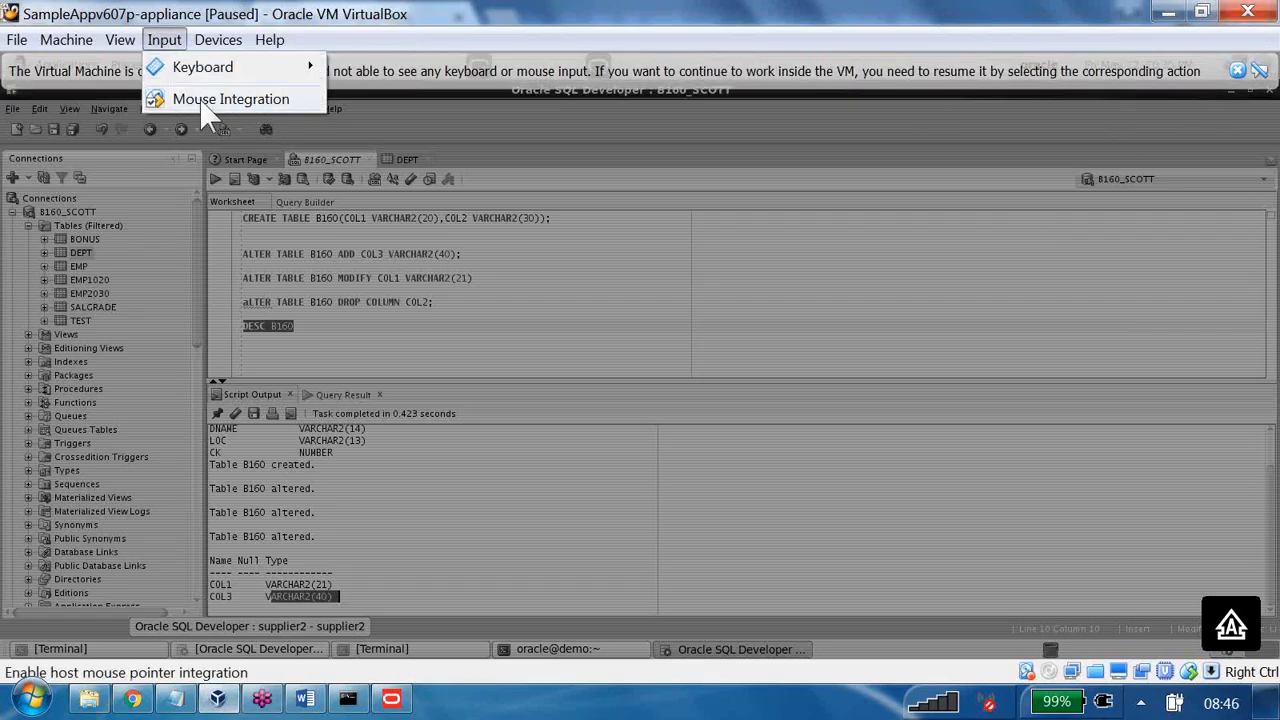
mouse_move(225, 85)
mouse_move(121, 46)
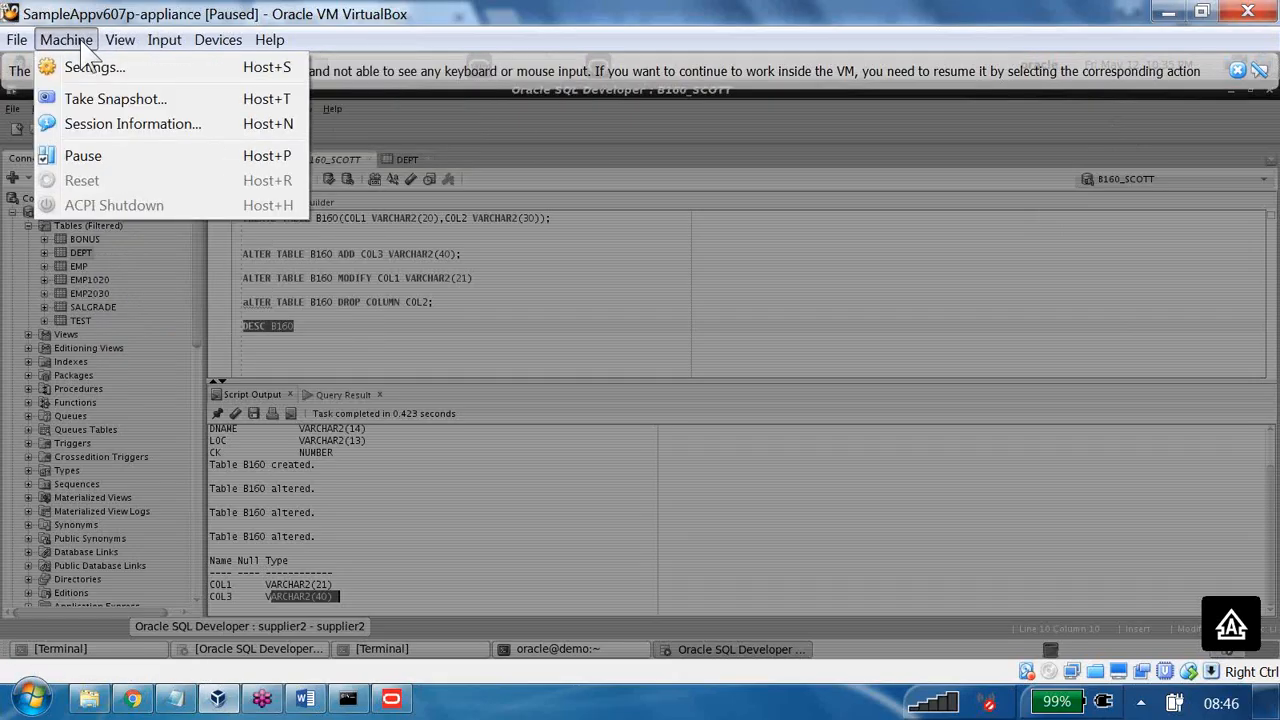
left_click(86, 157)
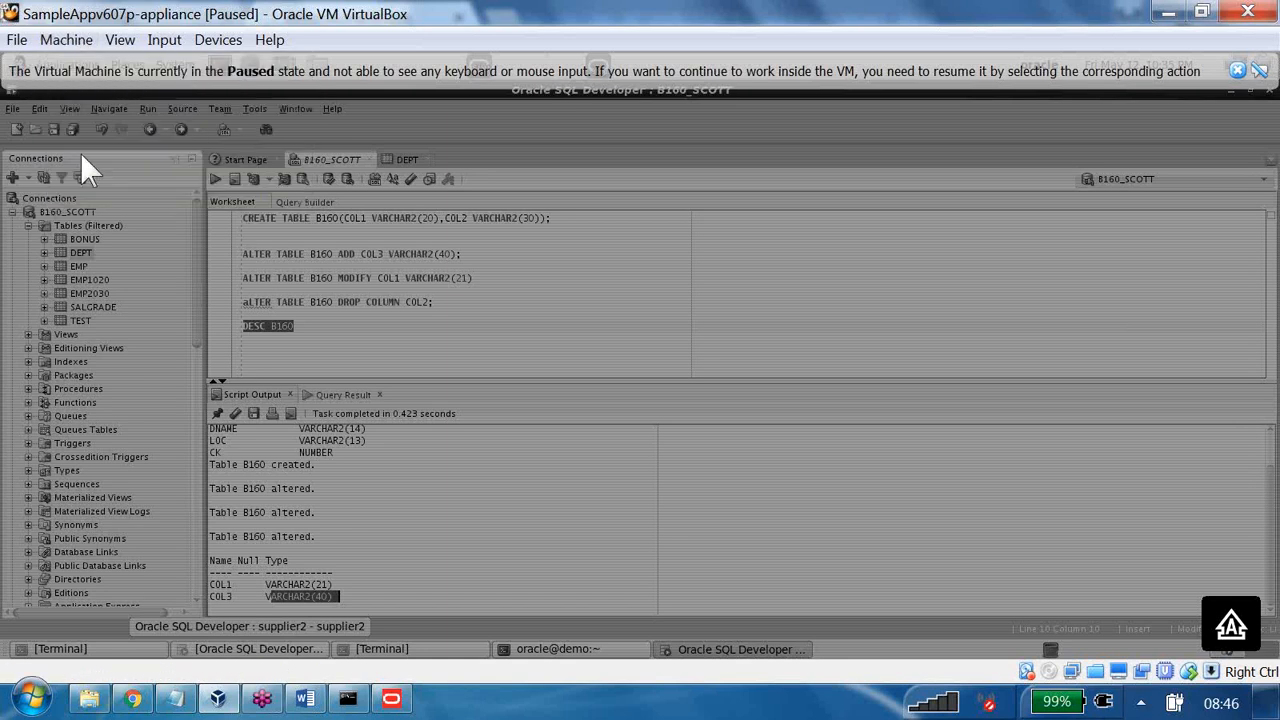
left_click(720, 300)
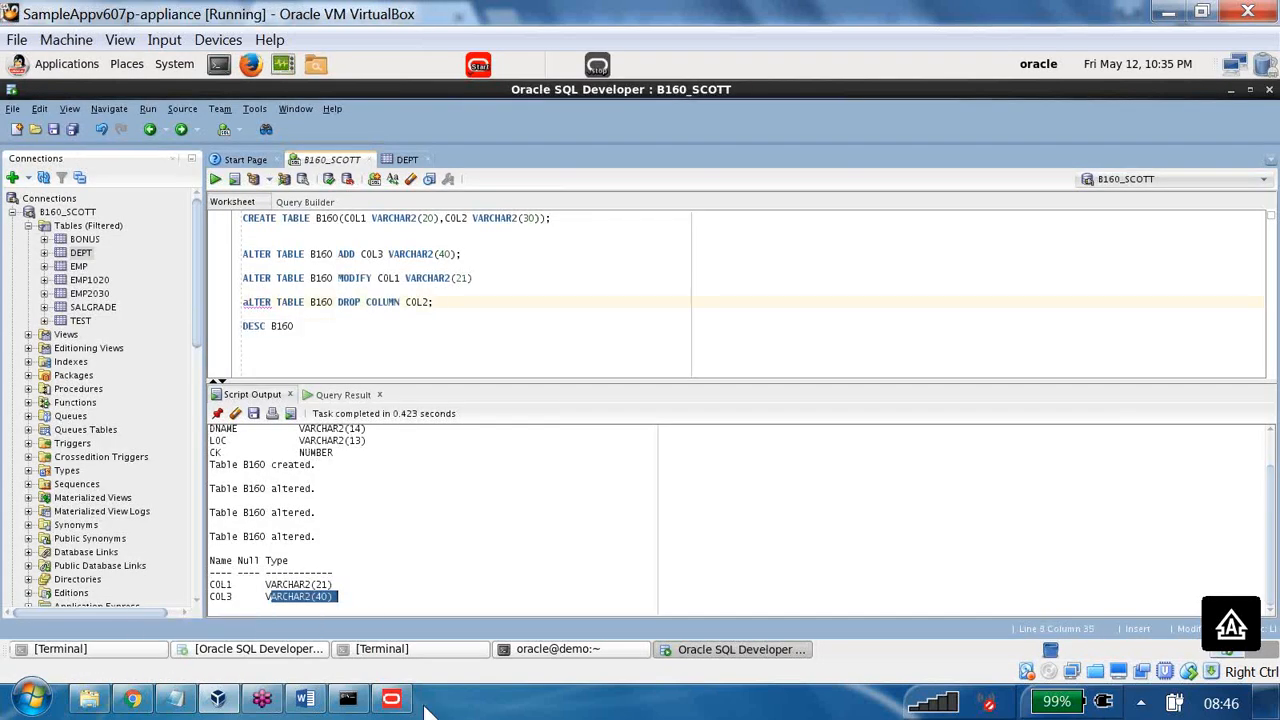
left_click(1168, 12)
key("super+d")
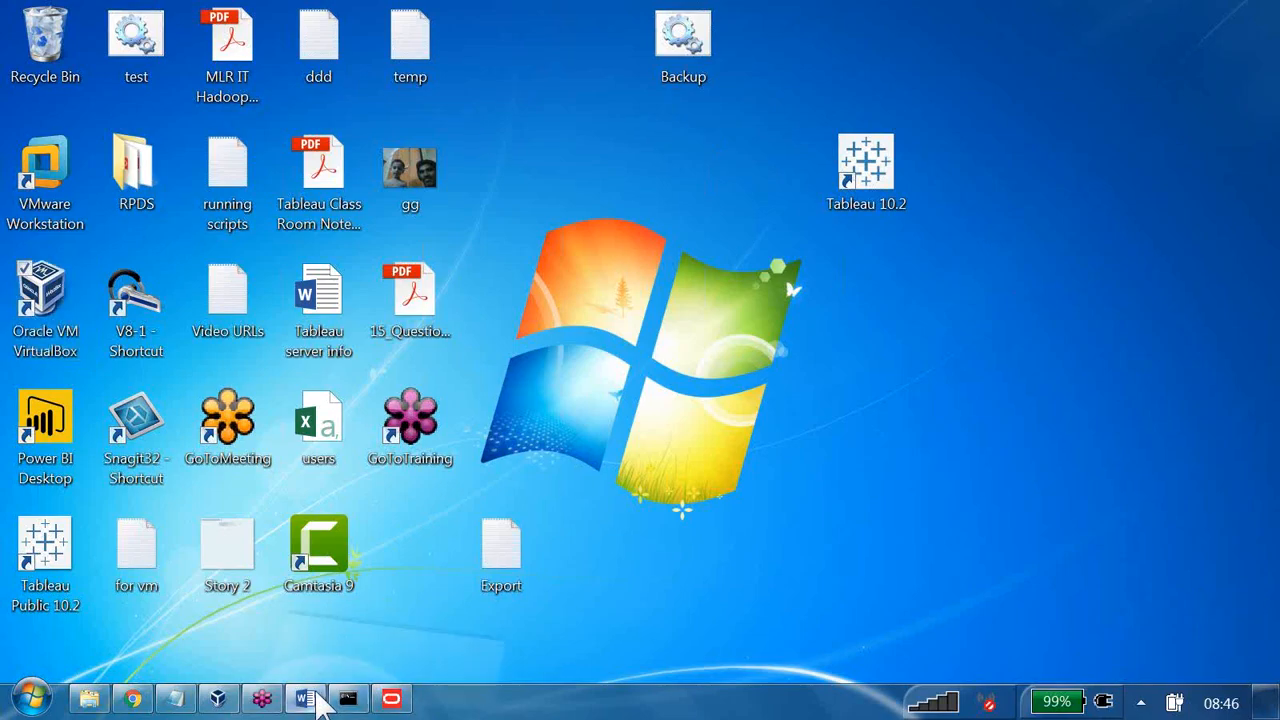
- Return to Chrome, reload the Oracle BI analytics page and sign in with the prefilled credentials
left_click(348, 698)
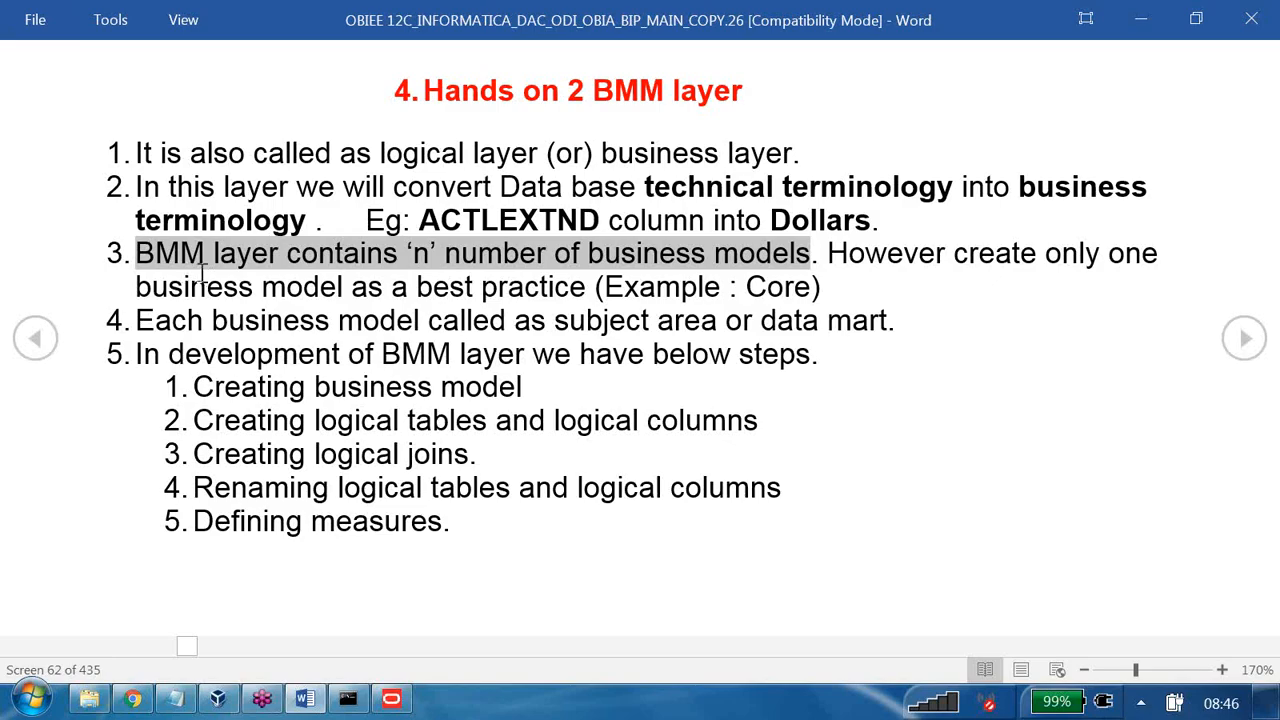
left_click(408, 700)
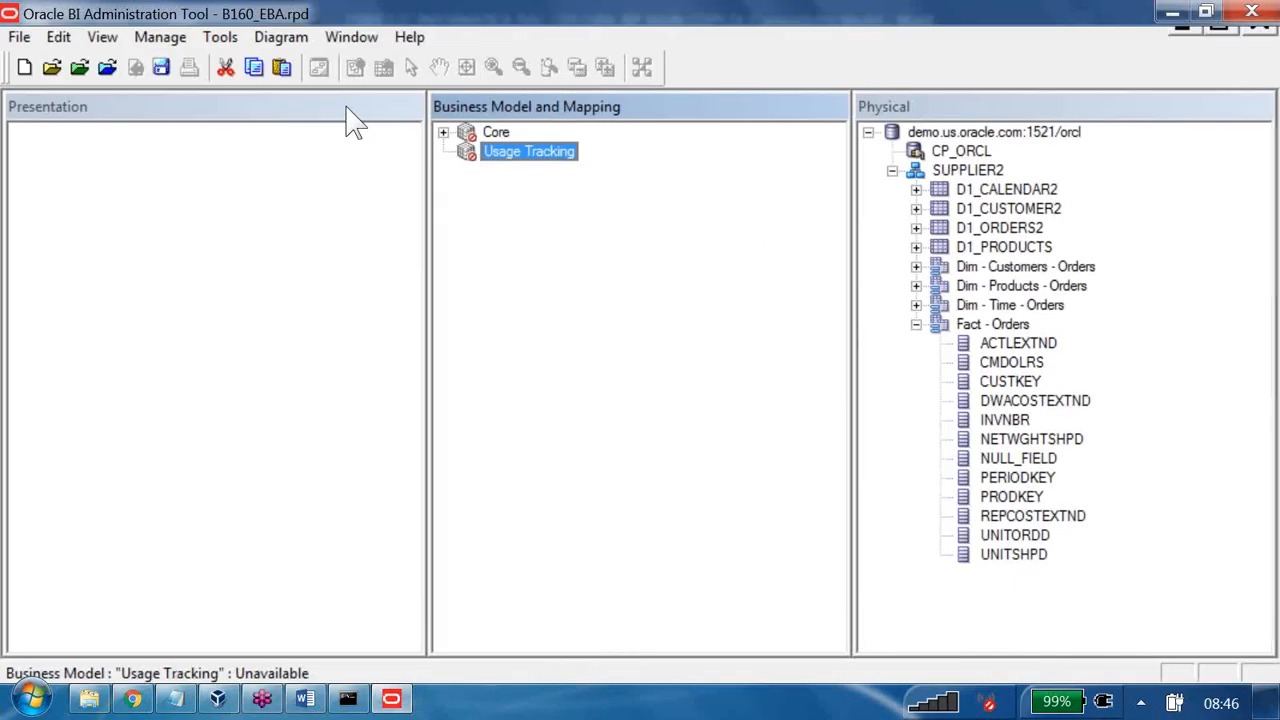
left_click(132, 698)
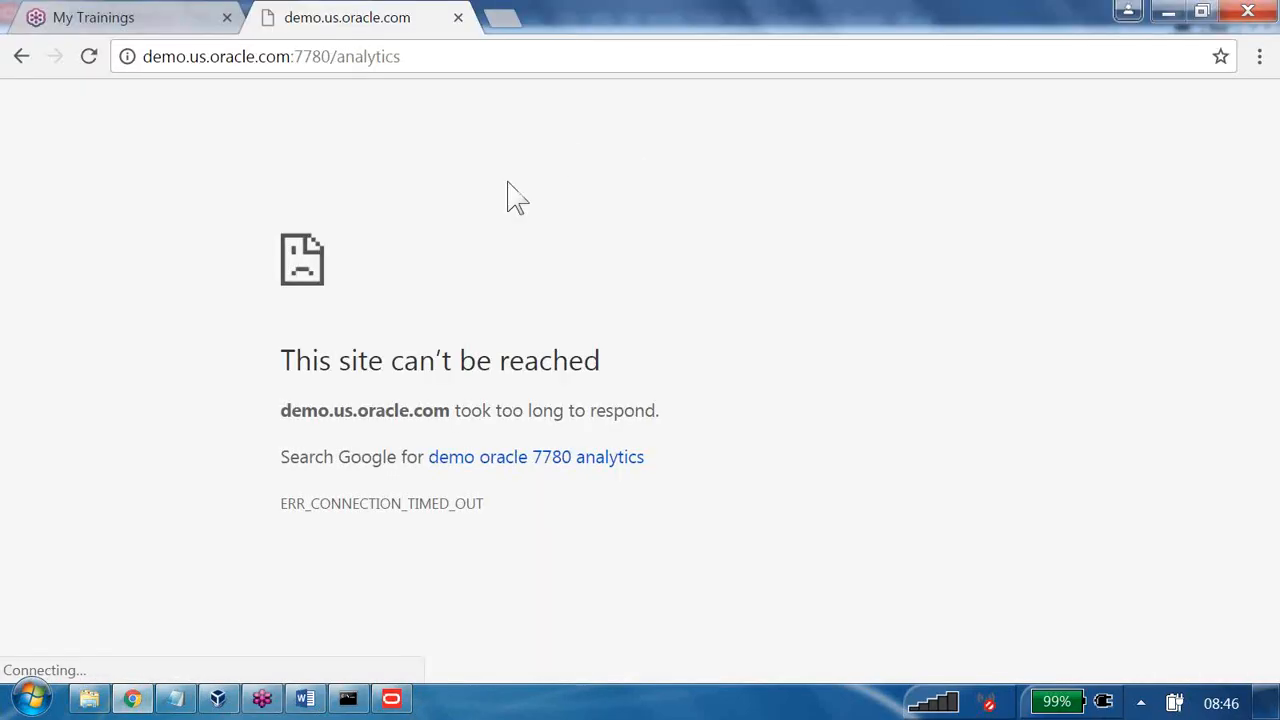
left_click(443, 57)
key("Return")
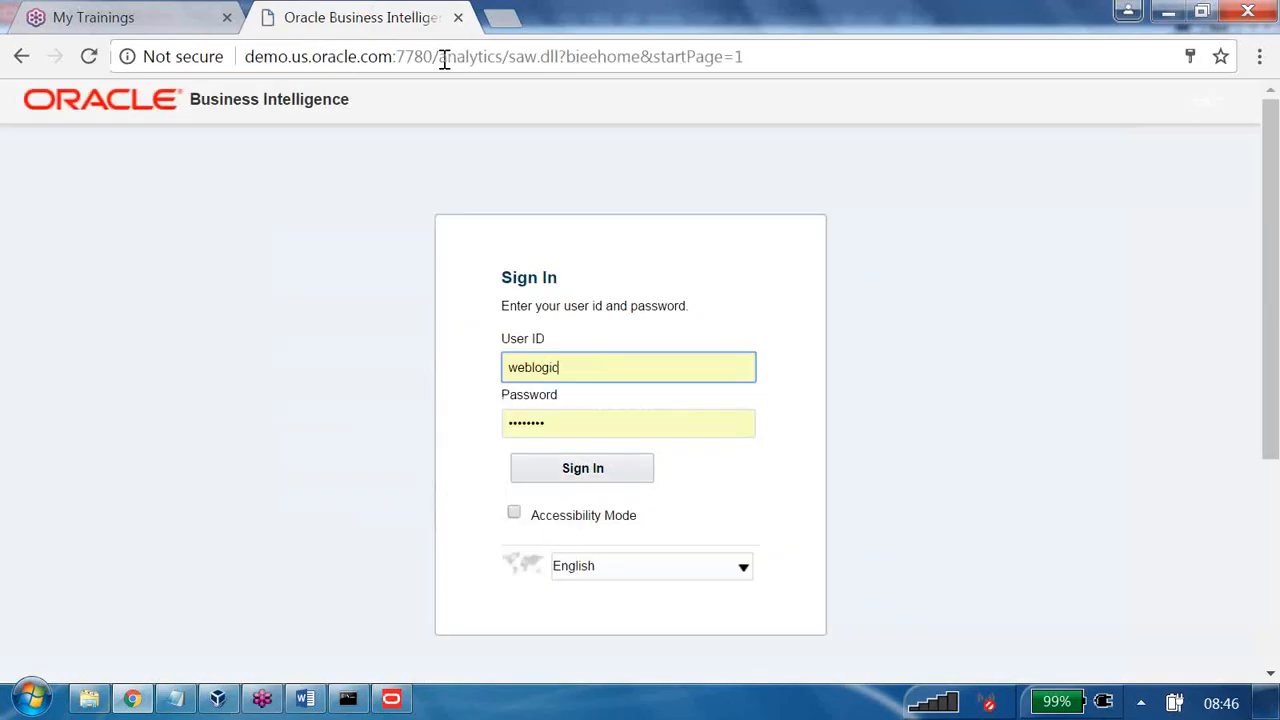
left_click(583, 475)
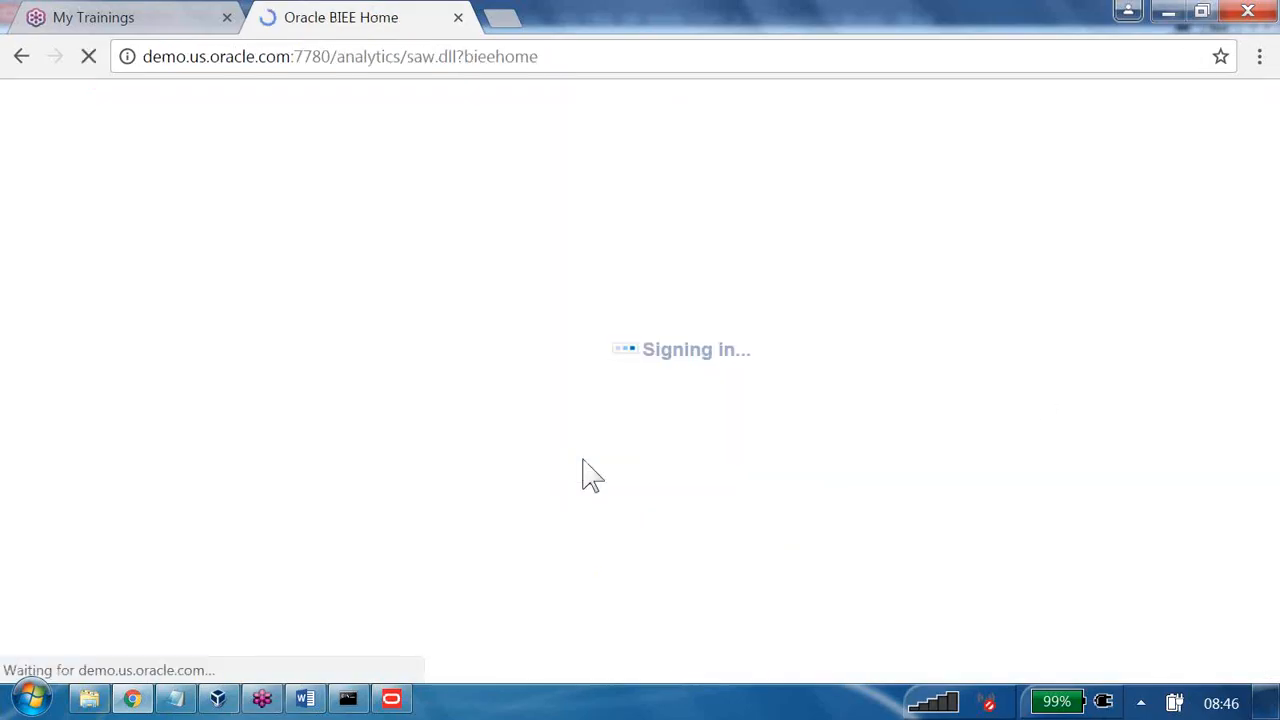
- Open the Catalog, collapse the Tasks pane, and expand the Flights Delay folder under Shared Folders/11. Demos
left_click(578, 160)
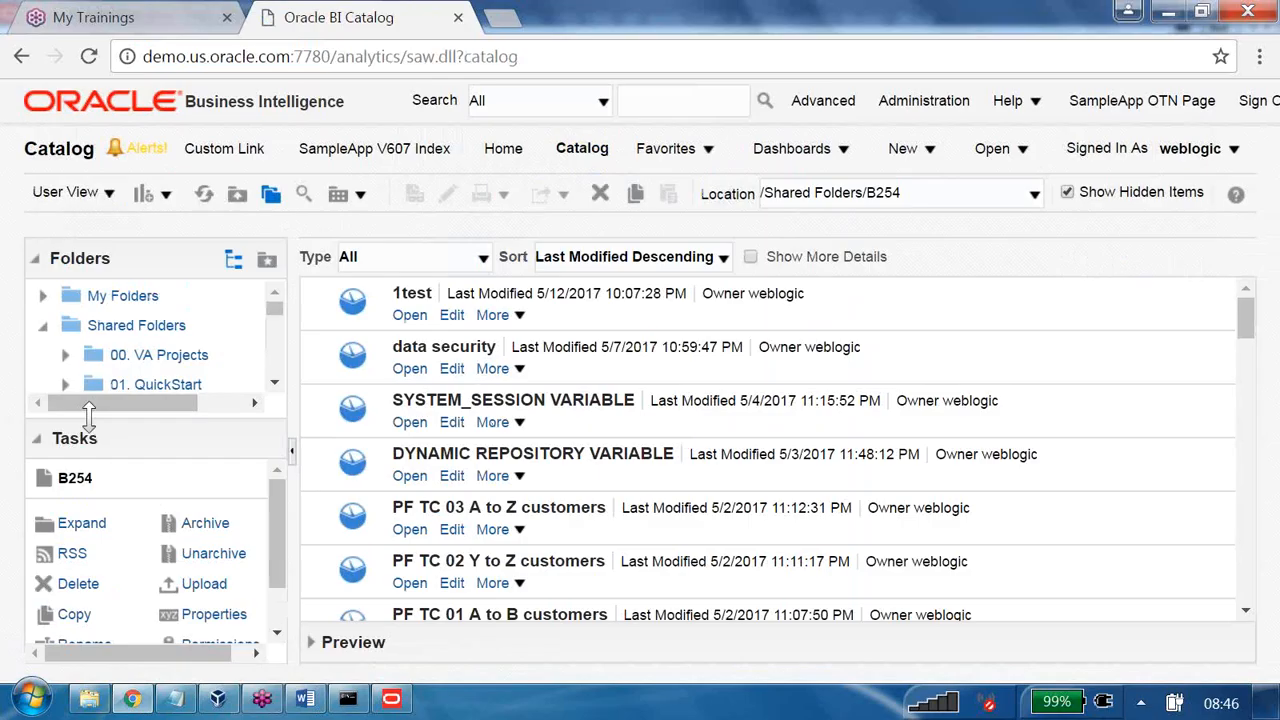
left_click(37, 440)
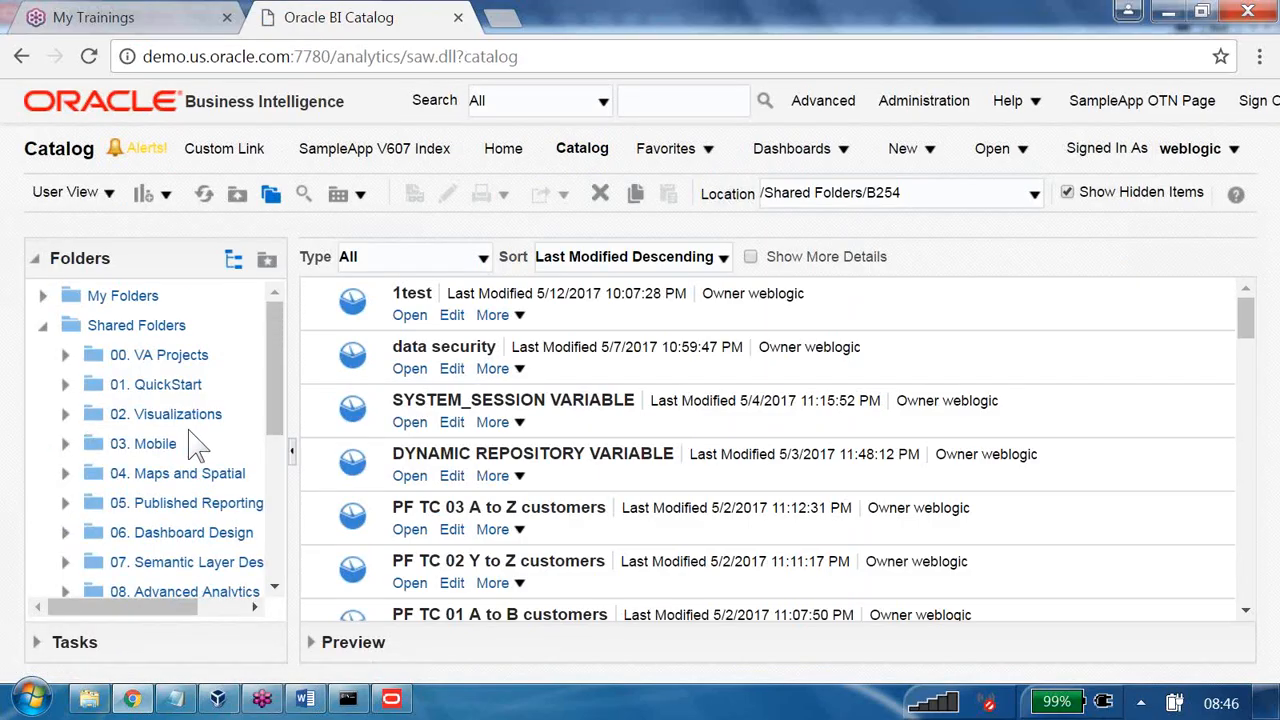
scroll(188, 430, "down", 2)
scroll(189, 429, "up", 1)
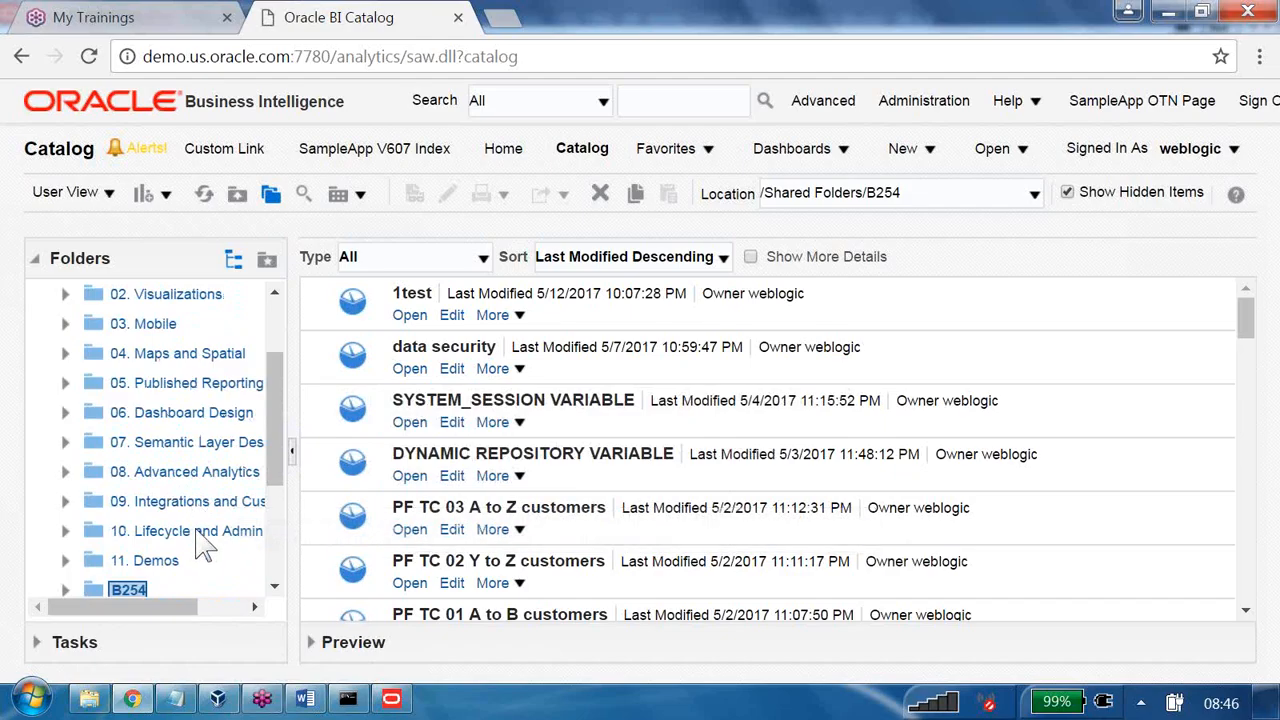
left_click(160, 566)
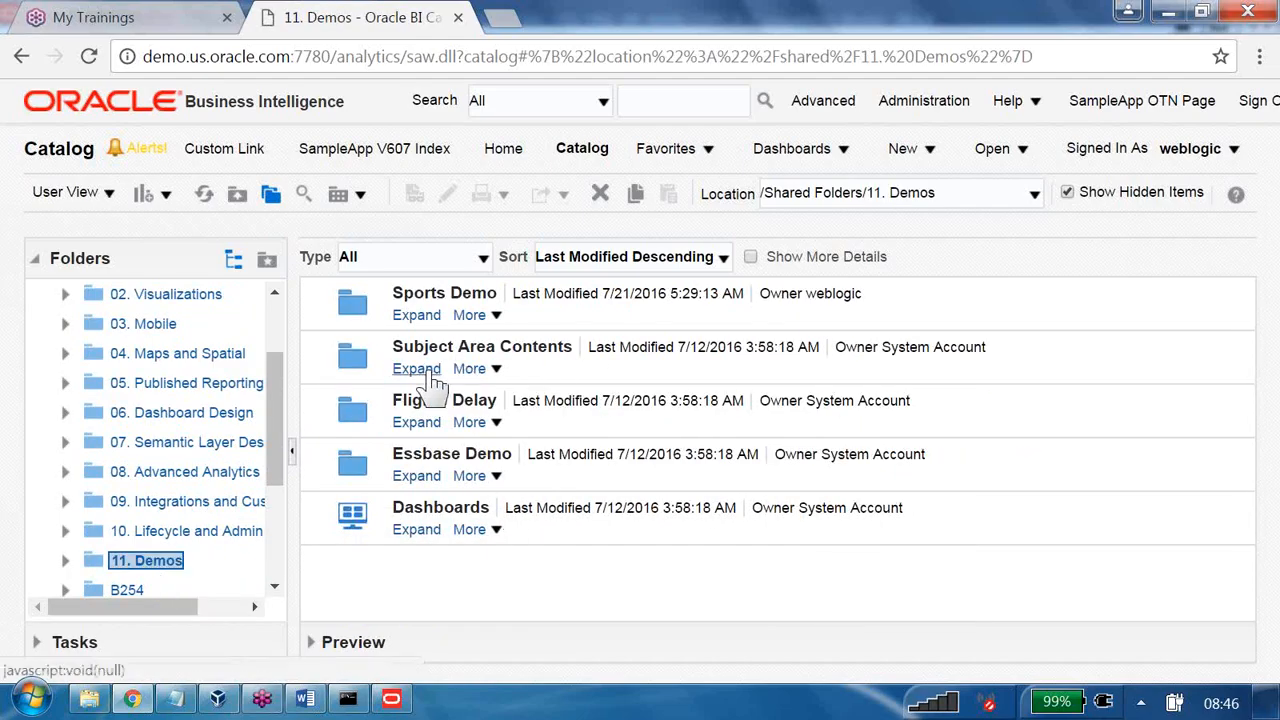
left_click(416, 424)
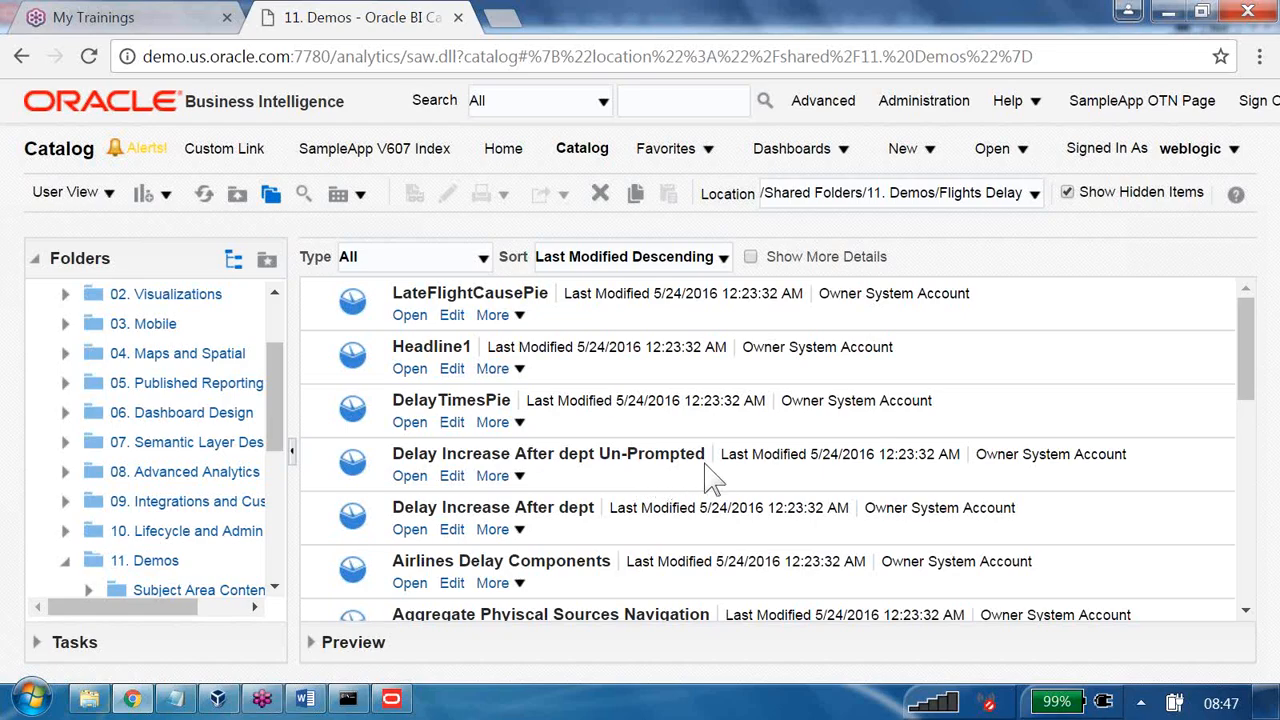
- Look through the Flights Delay folder contents and open the LateFlightCausePie analysis
scroll(541, 505, "down", 6)
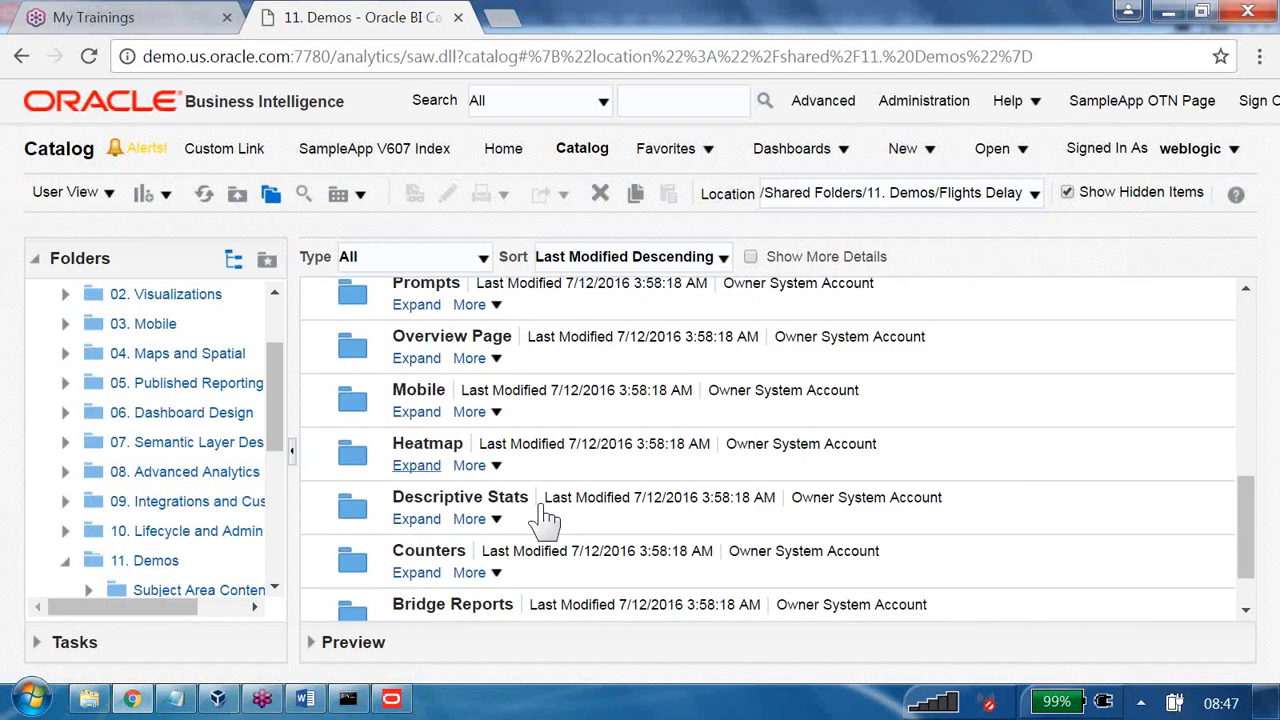
scroll(718, 460, "up", 1)
scroll(725, 470, "up", 1)
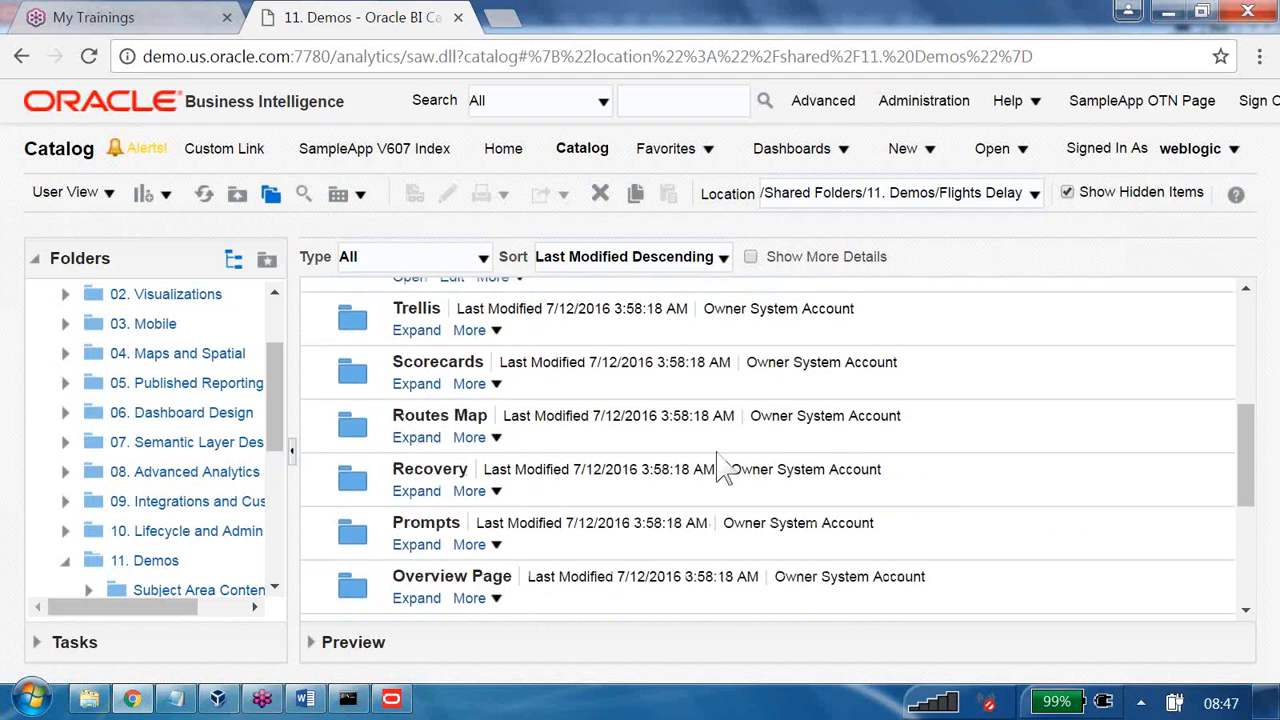
scroll(712, 463, "up", 4)
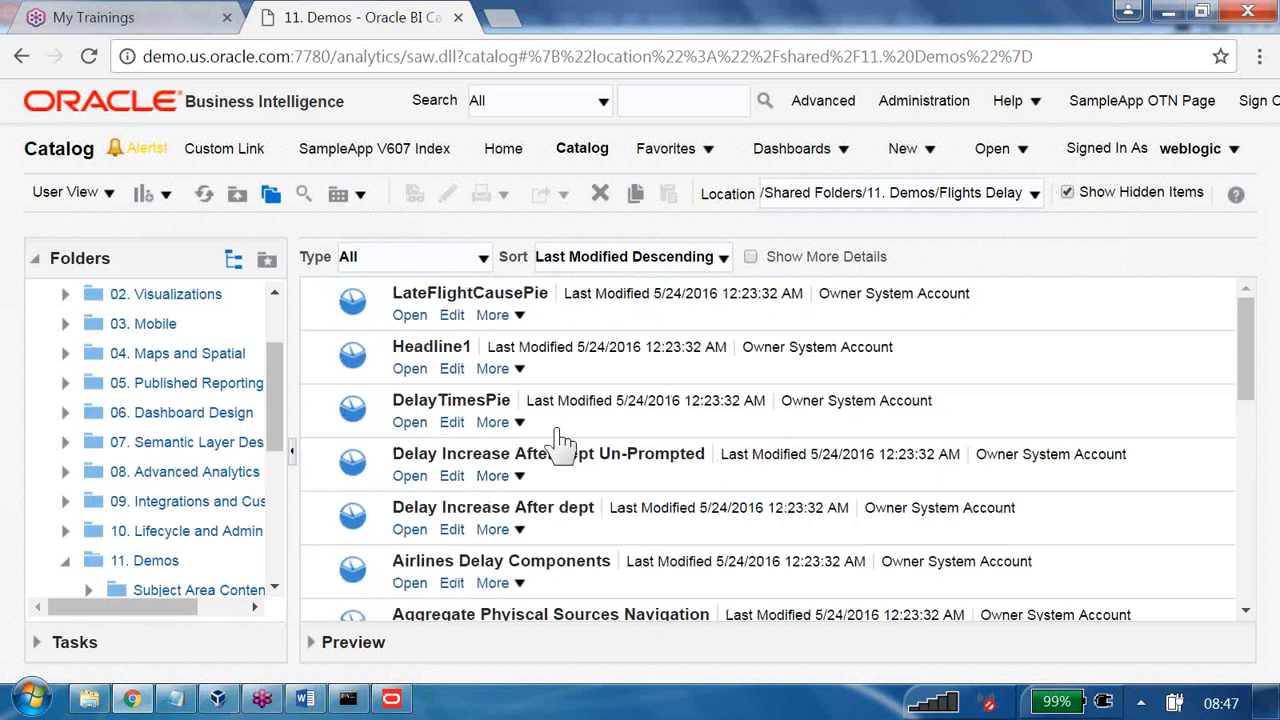
left_click(410, 316)
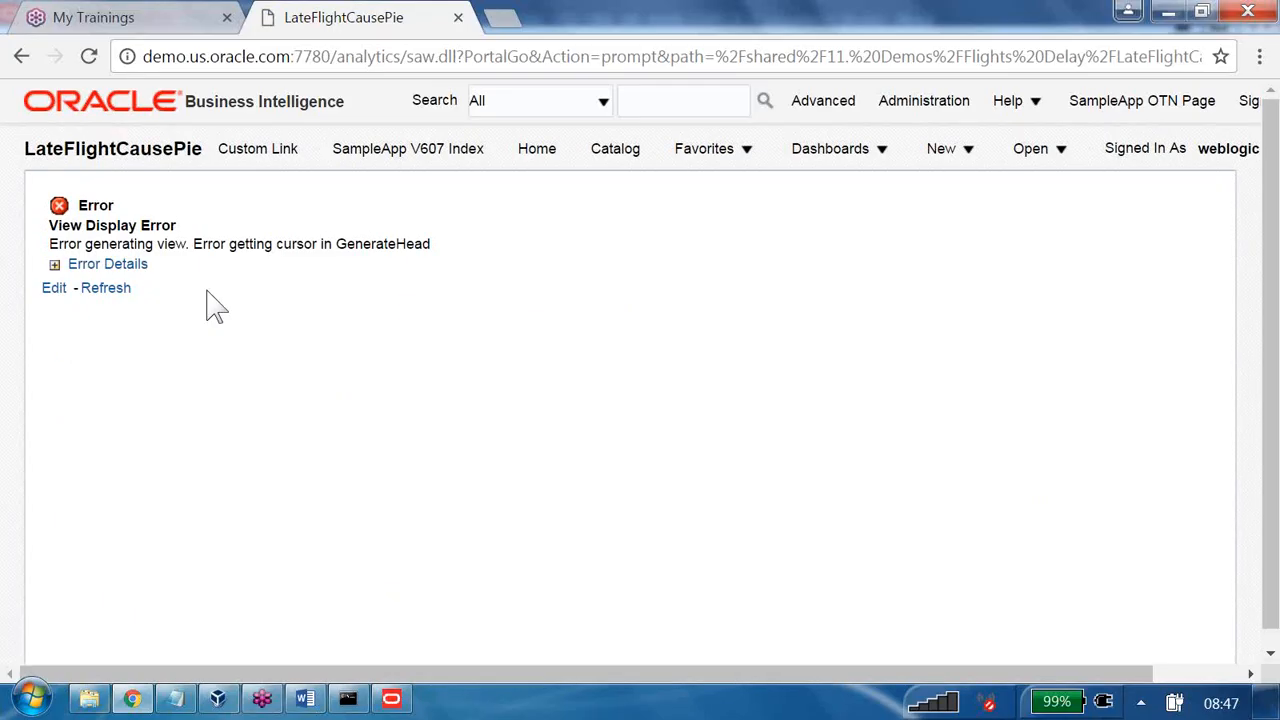
- Leave the failed analysis for the Catalog, switch to the Oracle BI Administration Tool and compare the Core and Usage Tracking business models
left_click(22, 57)
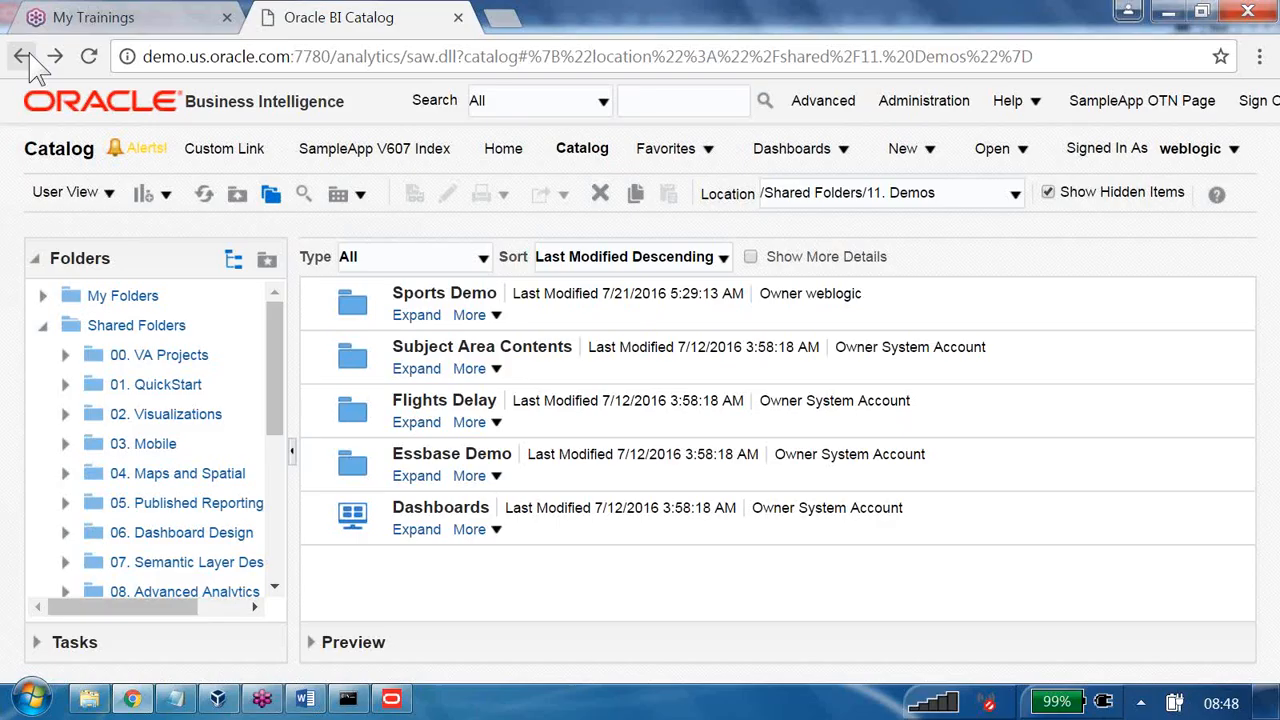
left_click(391, 699)
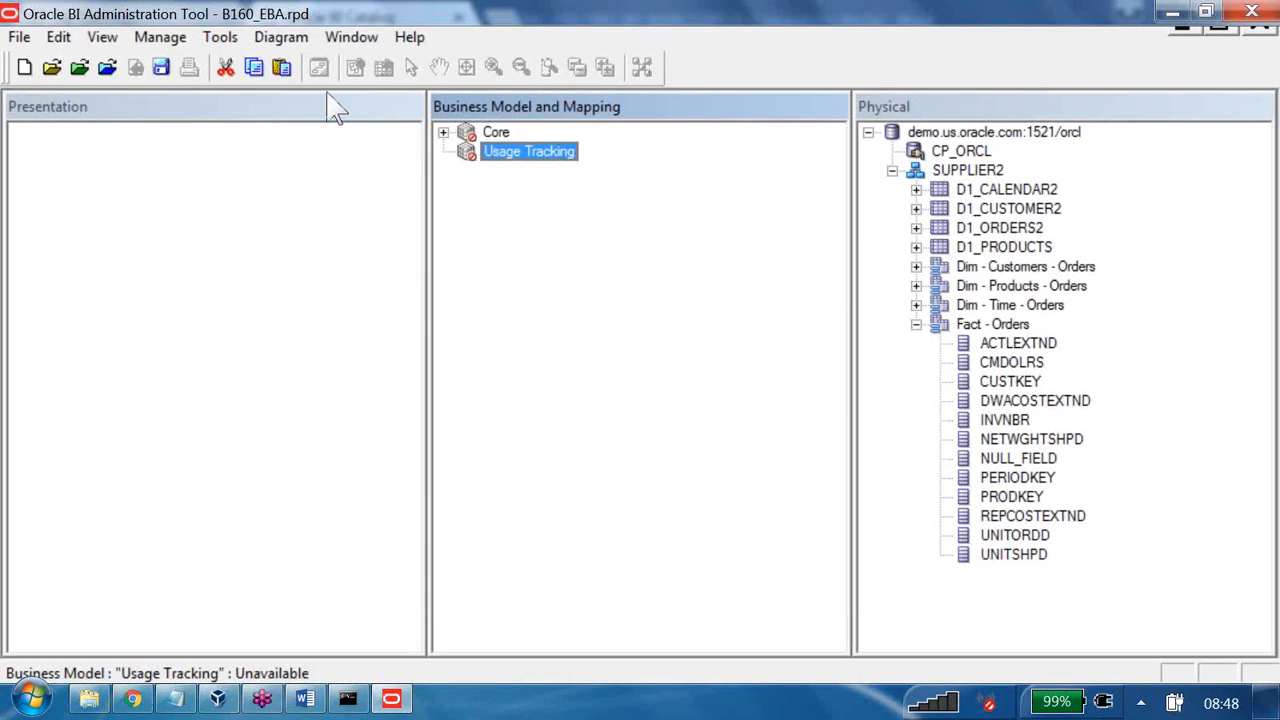
key("Up")
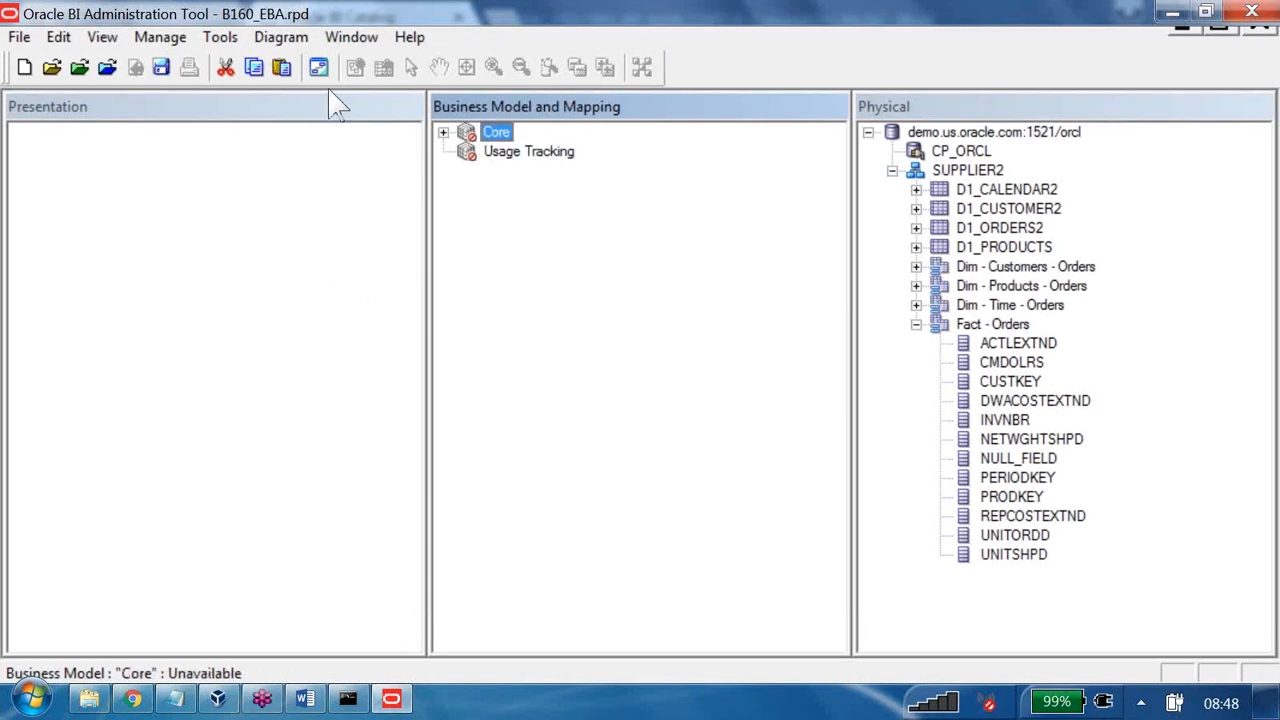
key("Down")
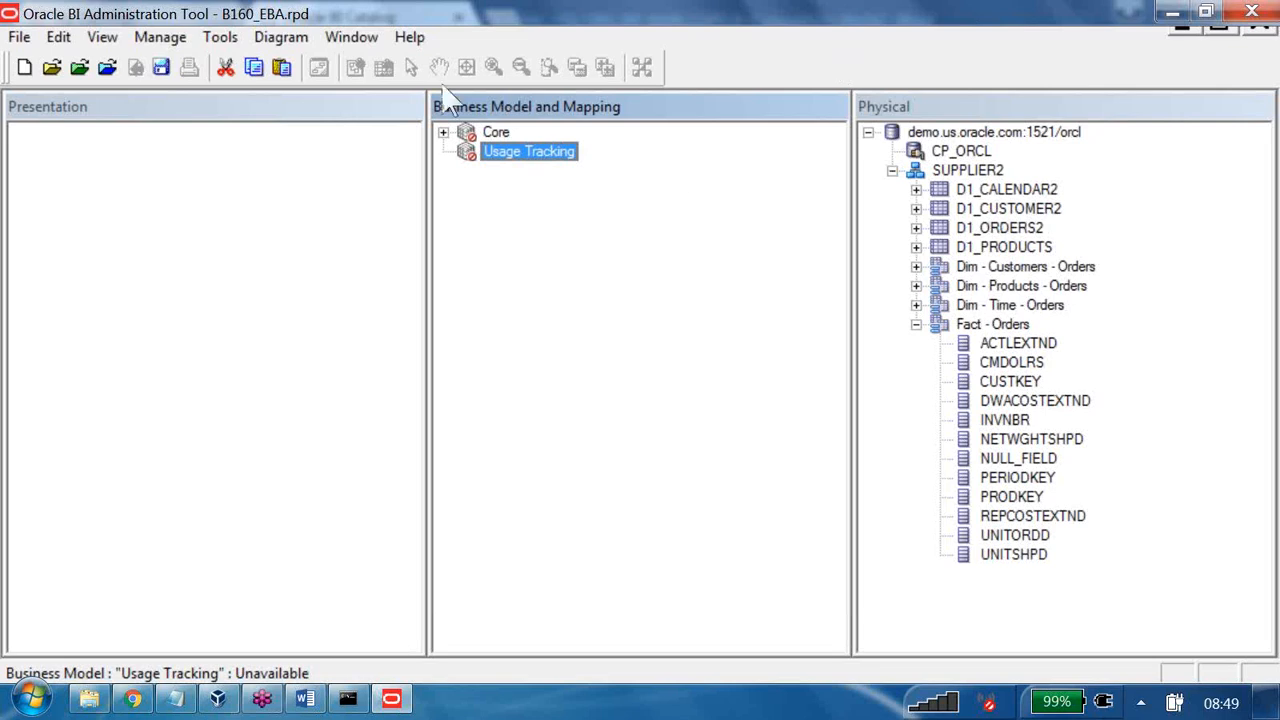
key("Up")
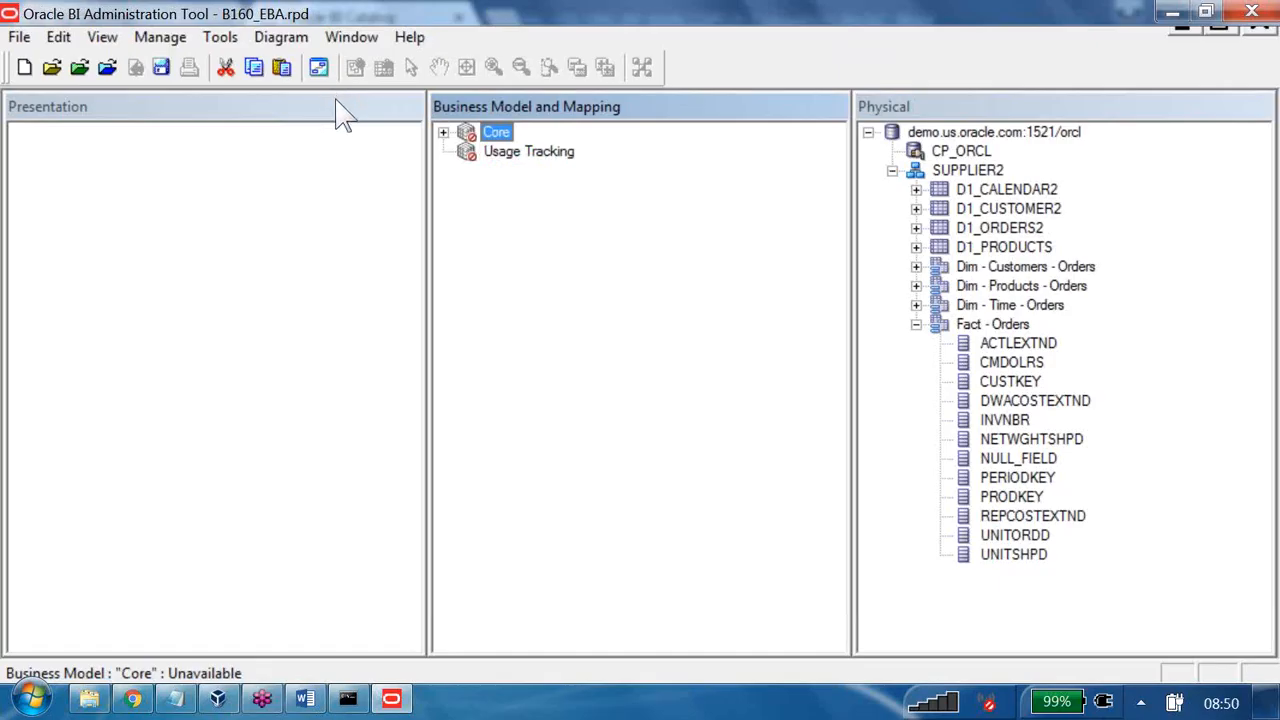
key("Down")
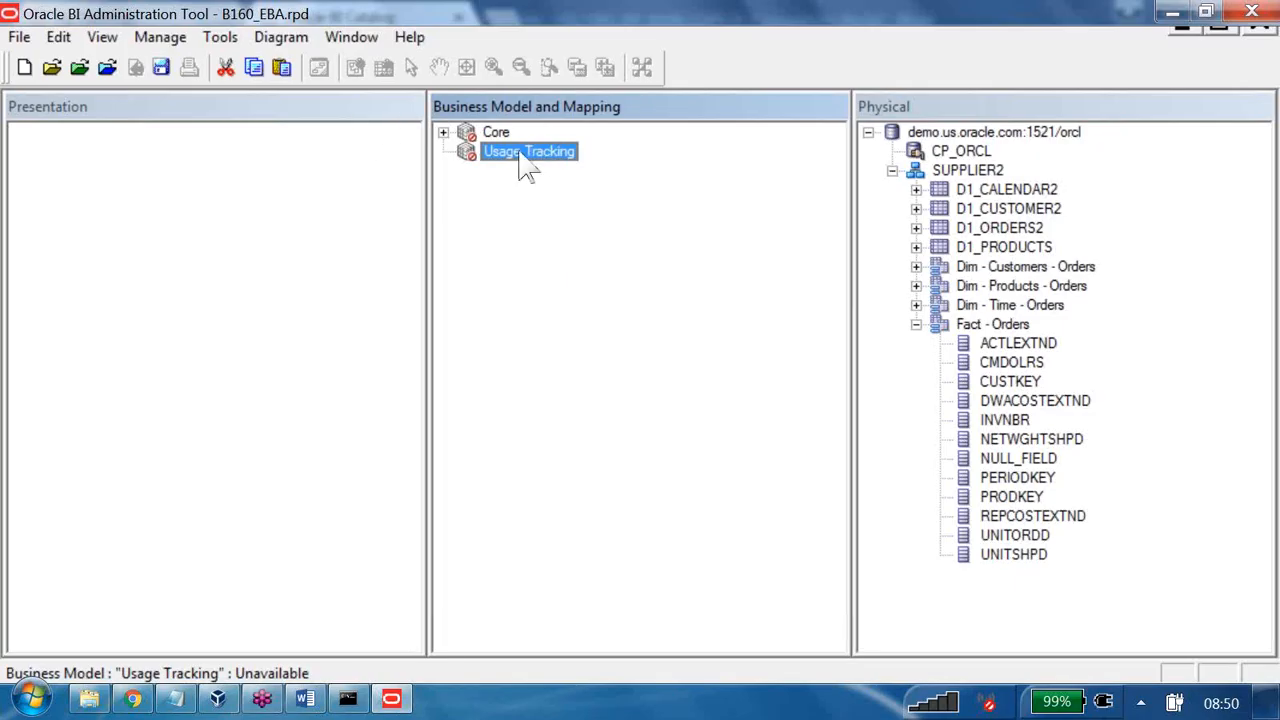
- Switch to the Word notes and highlight the best-practice sentence about creating only one business model
left_click(305, 698)
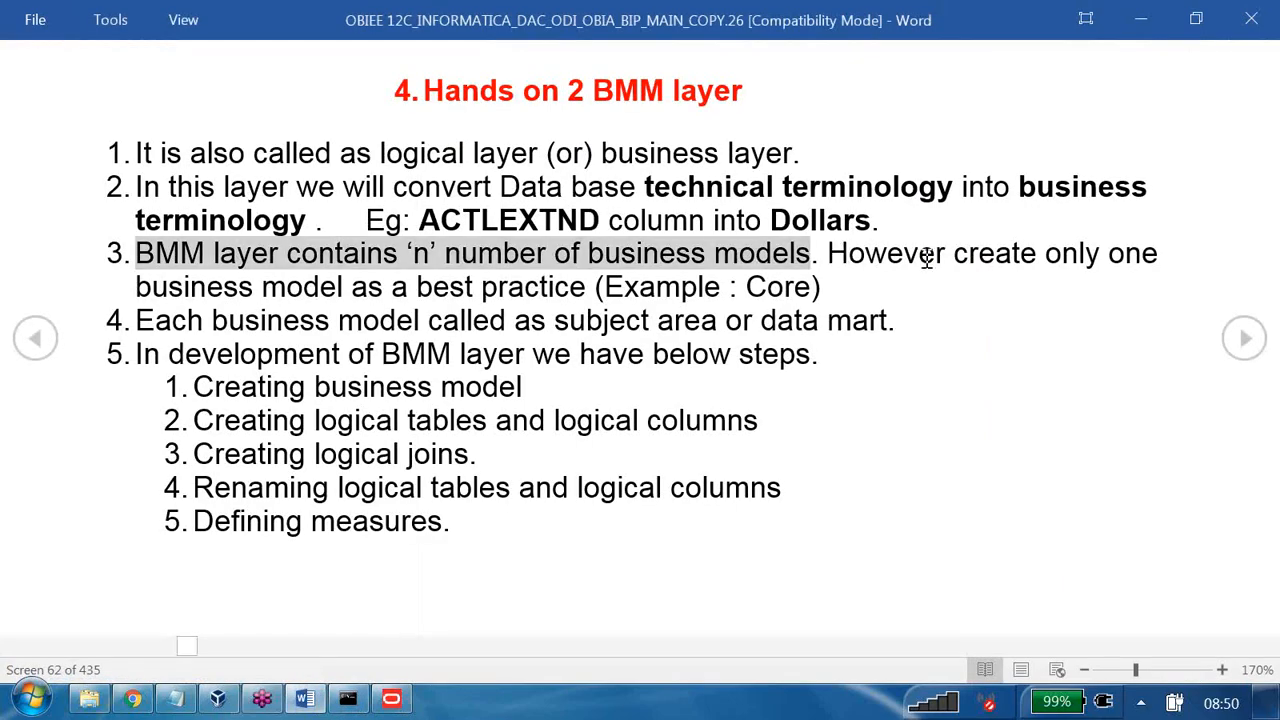
left_click_drag(843, 253, 1129, 289)
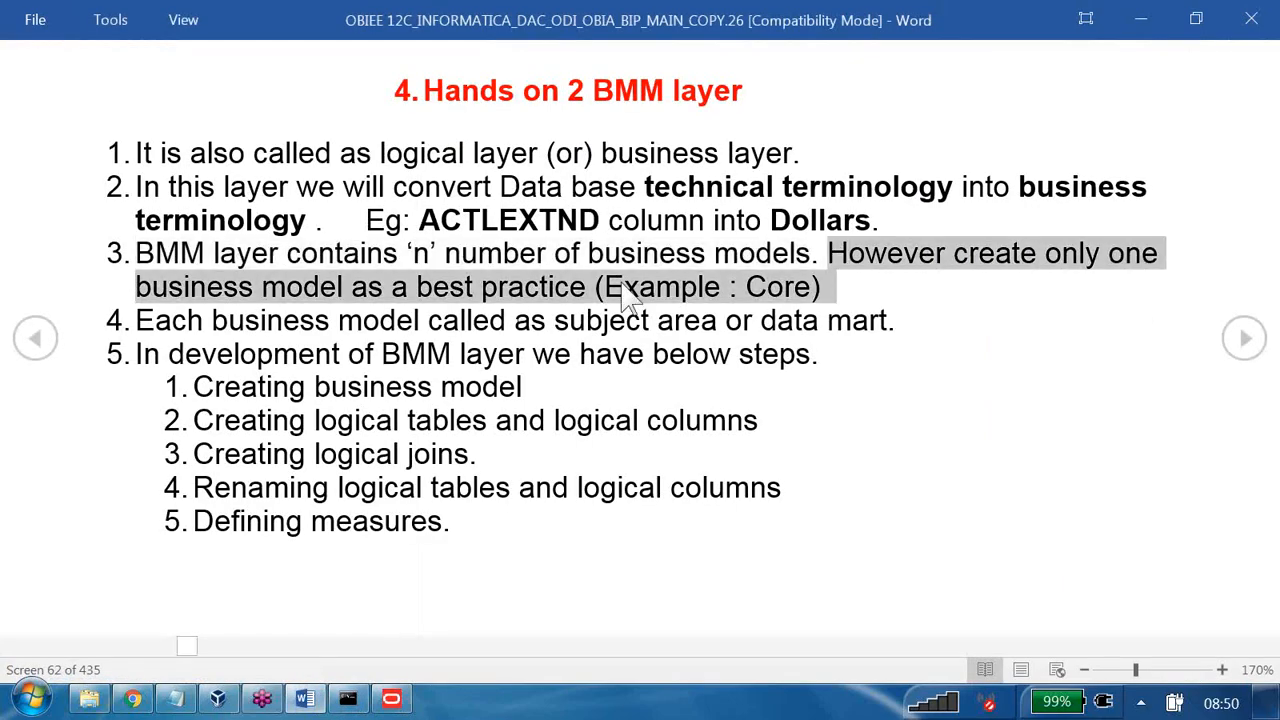
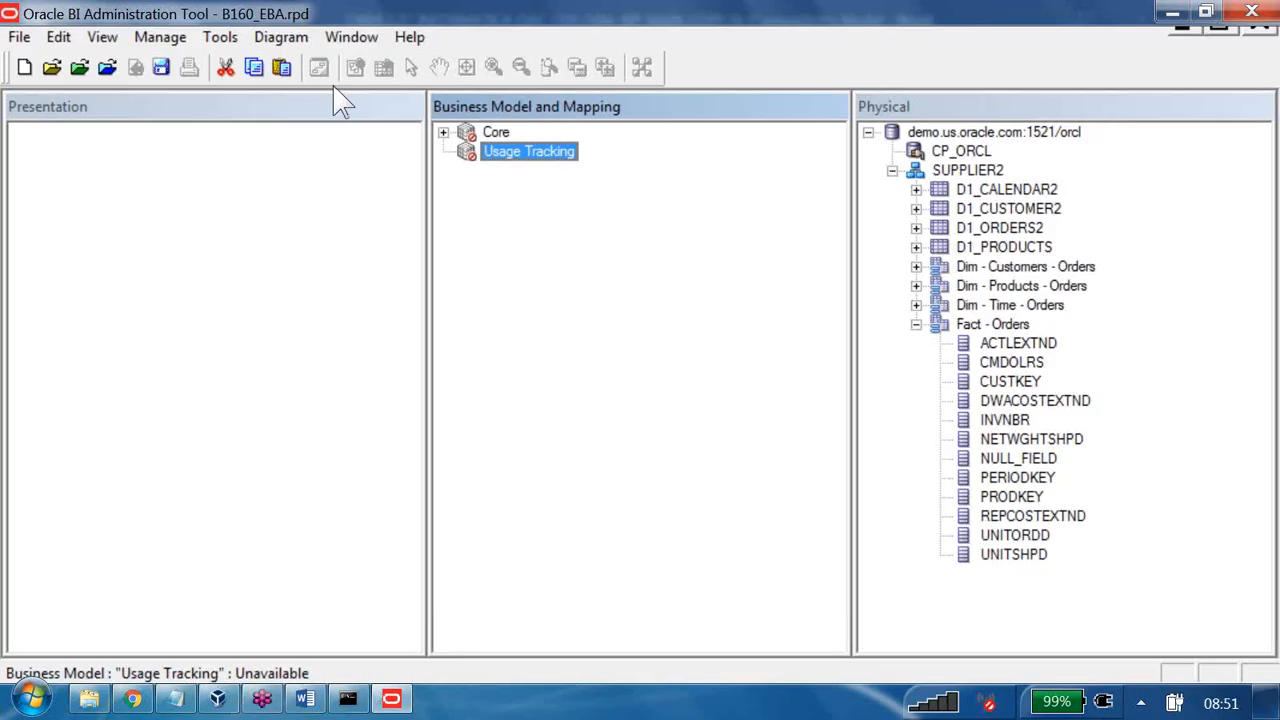
- In the Oracle BI Administration Tool, create a logical table named "Dim - Customers" in the Core business model
right_click(502, 130)
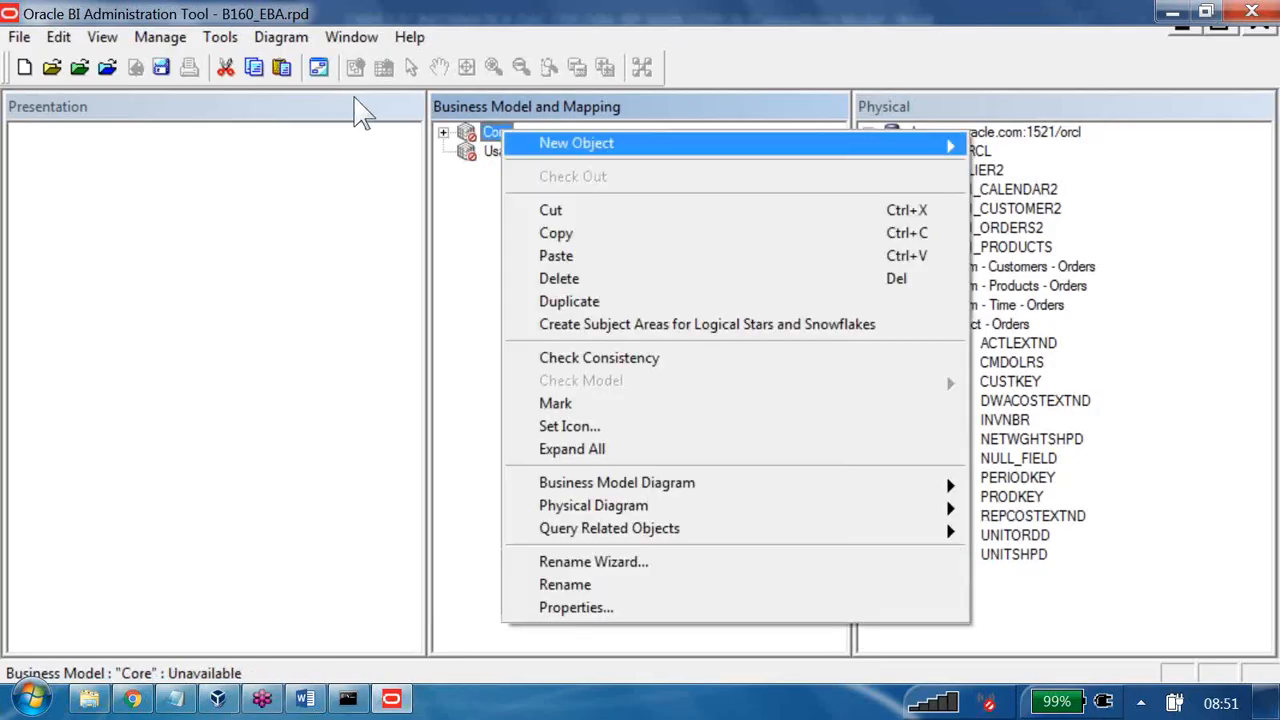
mouse_move(545, 145)
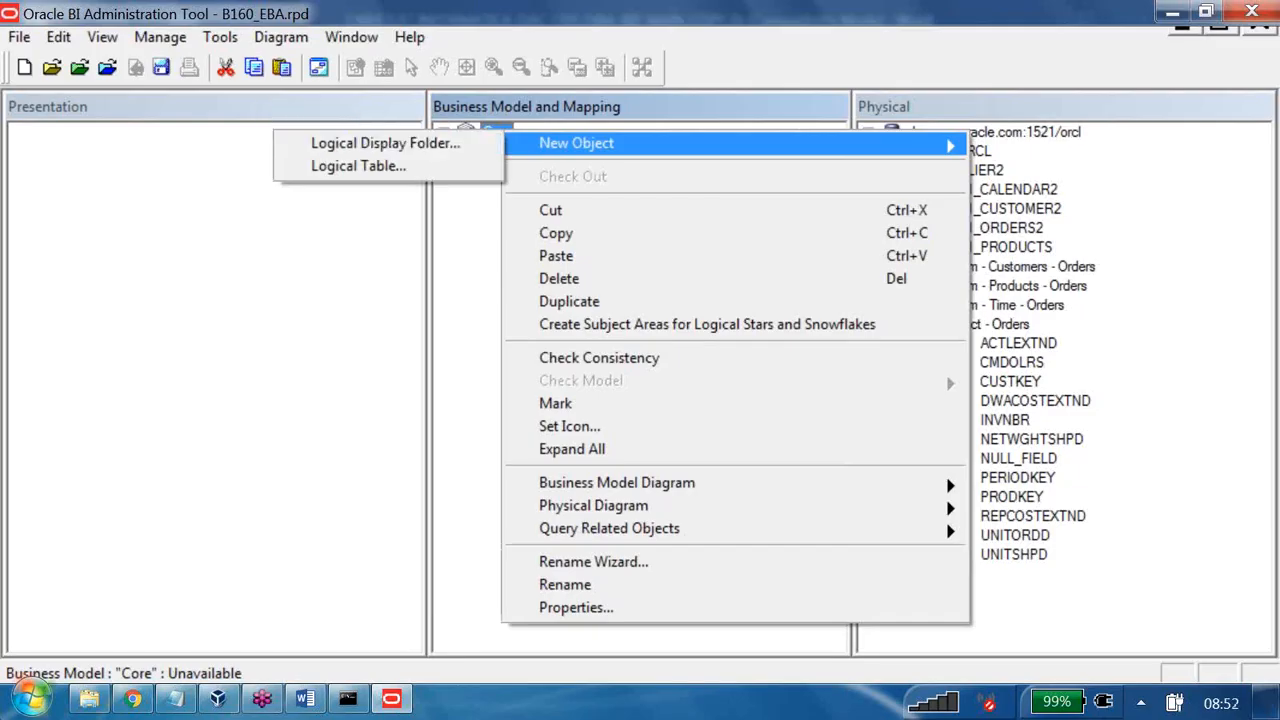
left_click(358, 166)
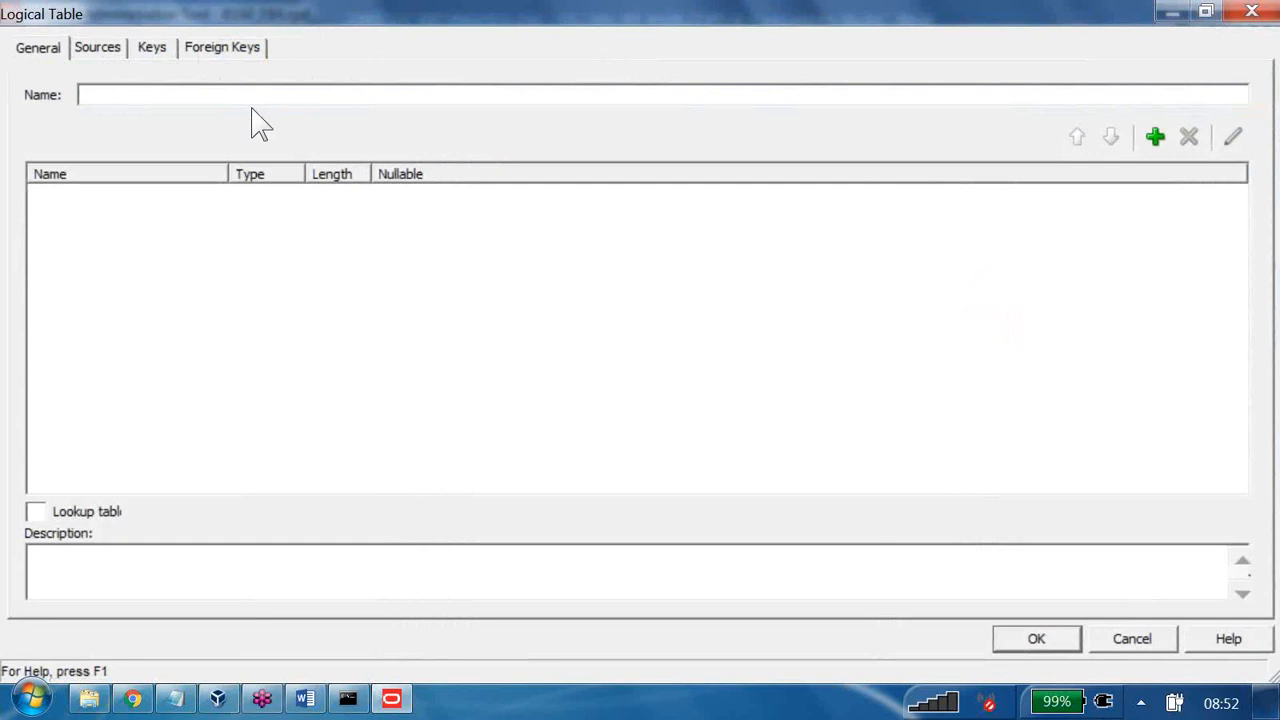
type("D")
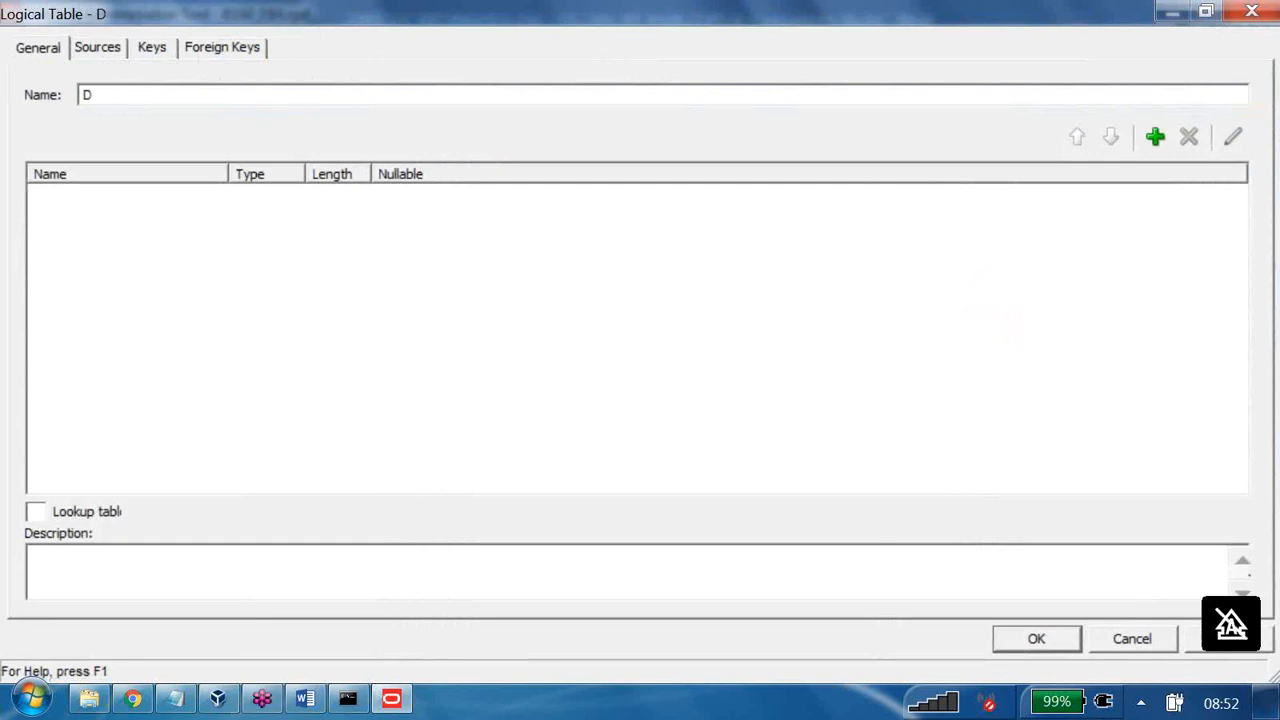
type("im - ")
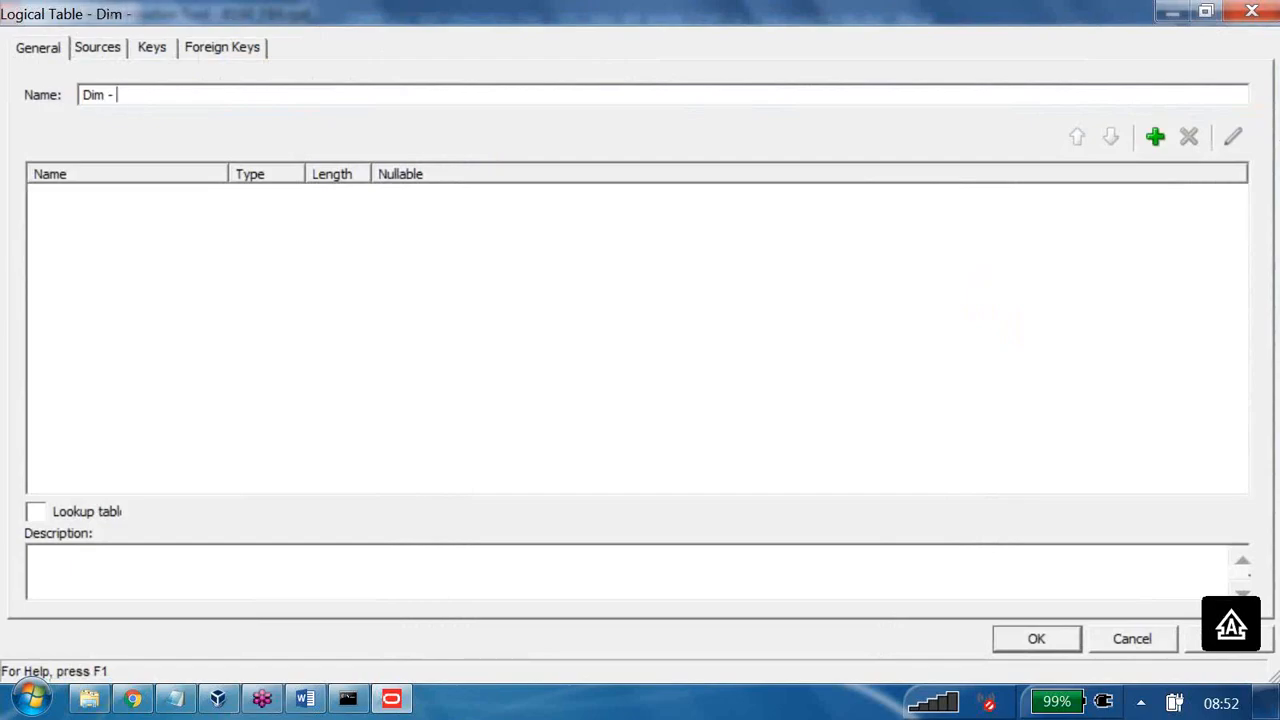
type("Cust")
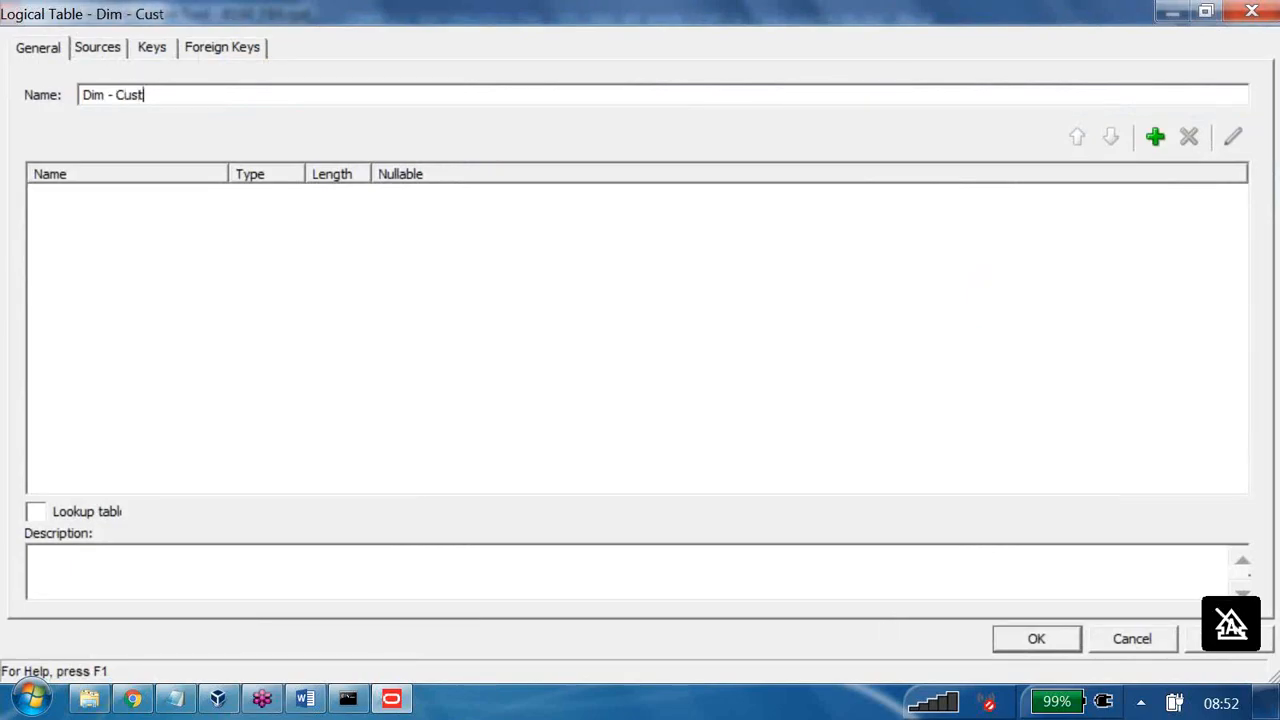
type("omers")
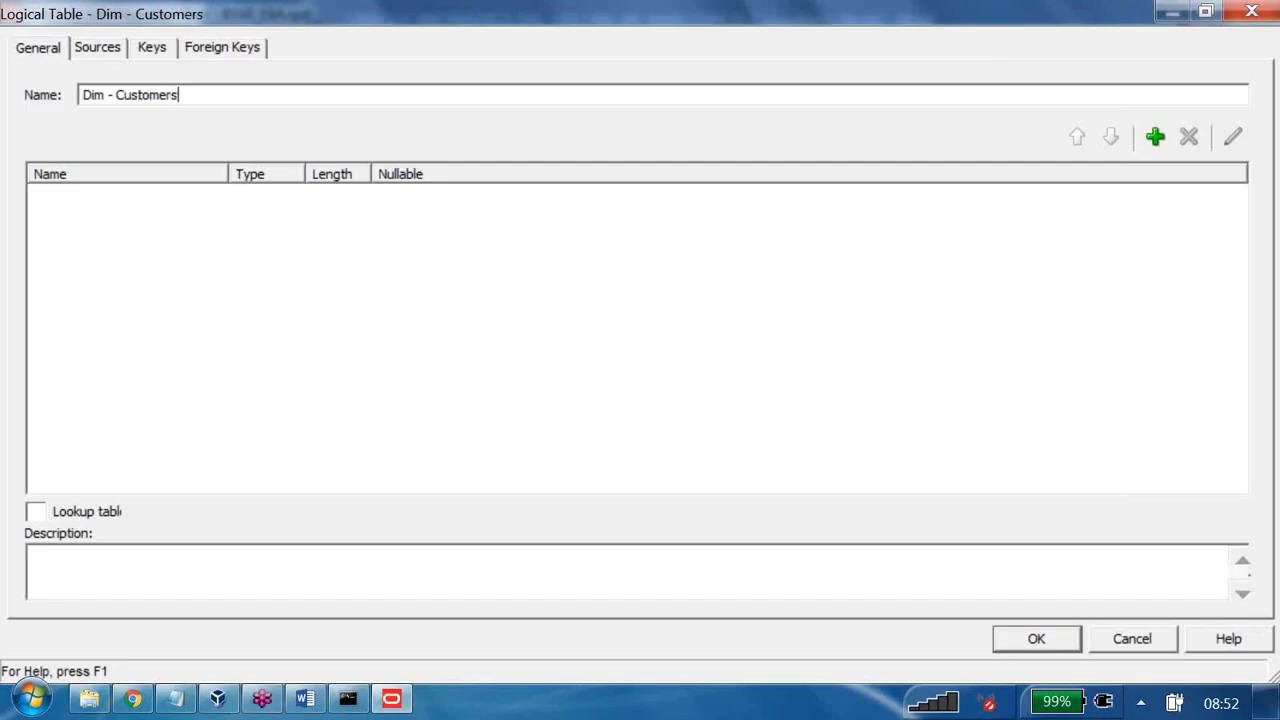
key("Return")
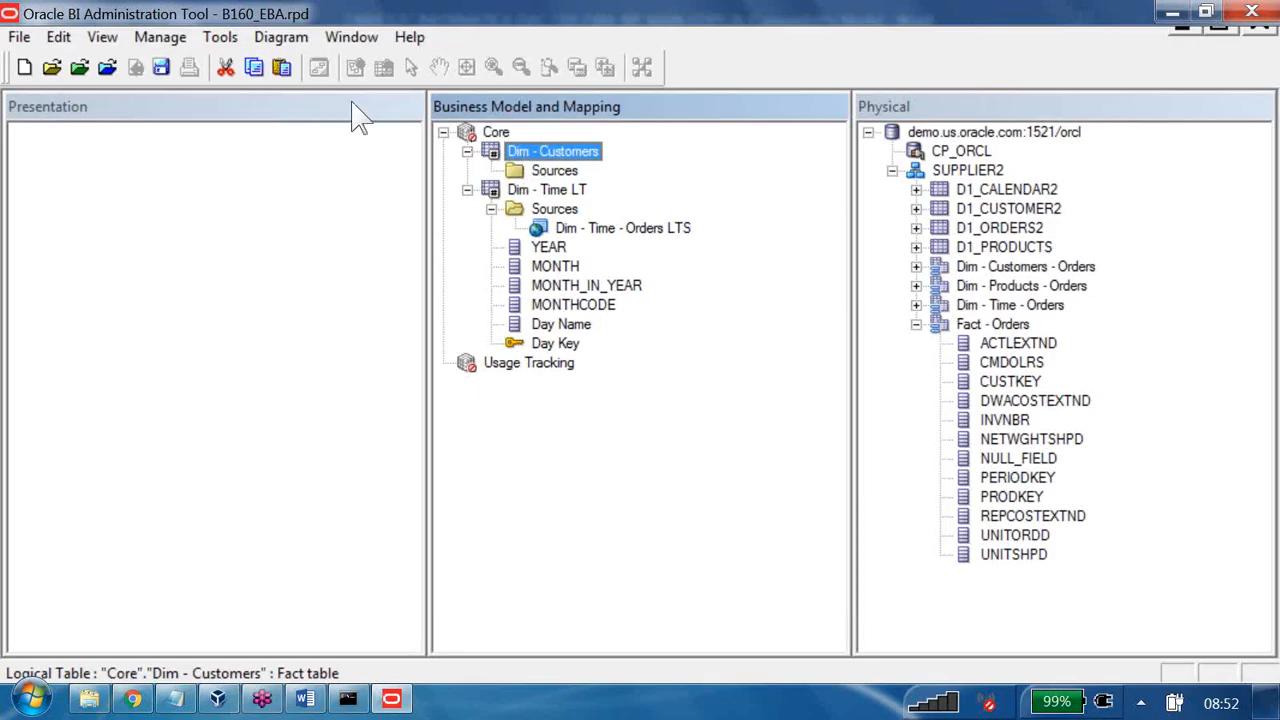
- Add the DISTRICT, NAME, NEWKEY, REGION and SALESREP columns from the physical Dim - Customers - Orders table to the Dim - Customers logical table
left_click(916, 267)
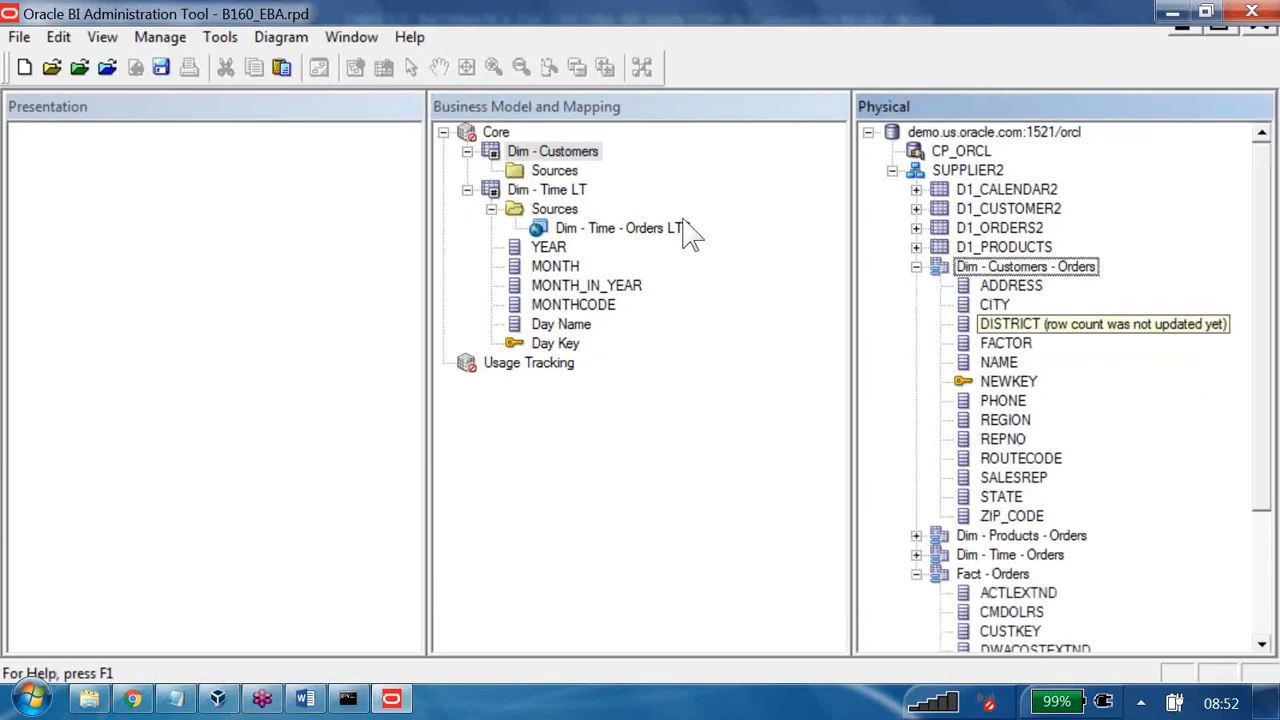
left_click(1005, 420)
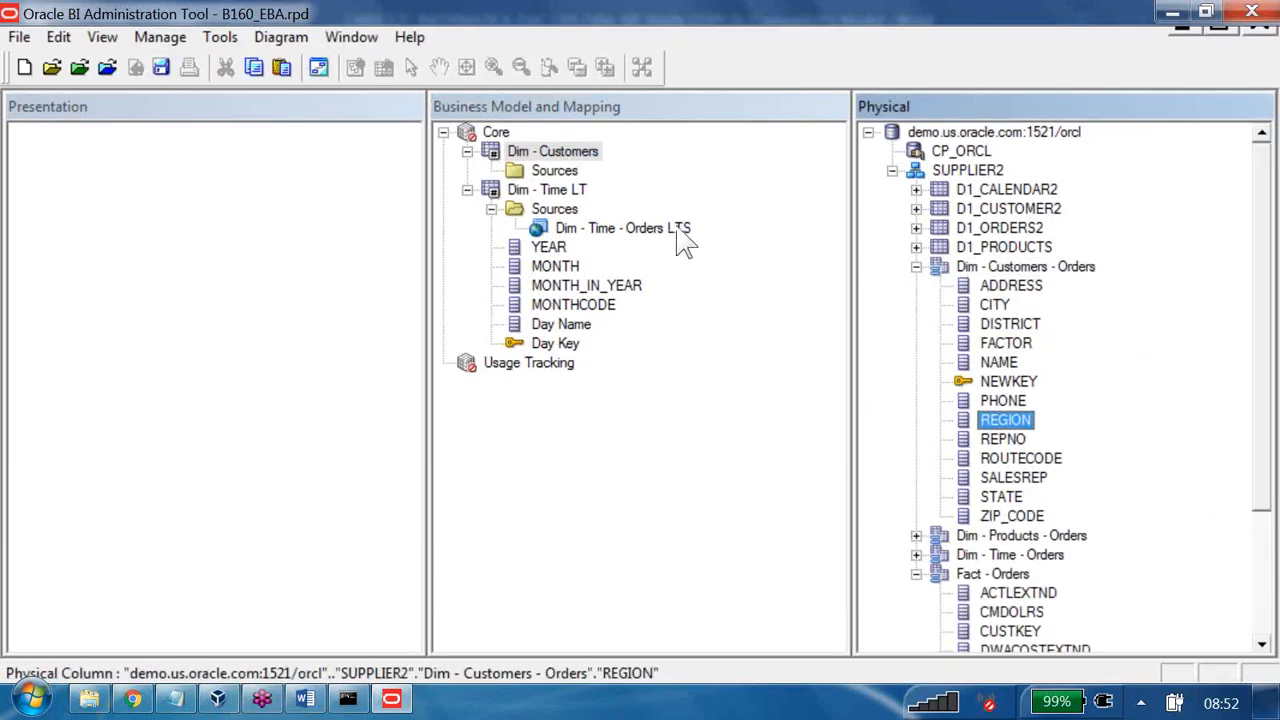
left_click(1012, 324, "ctrl")
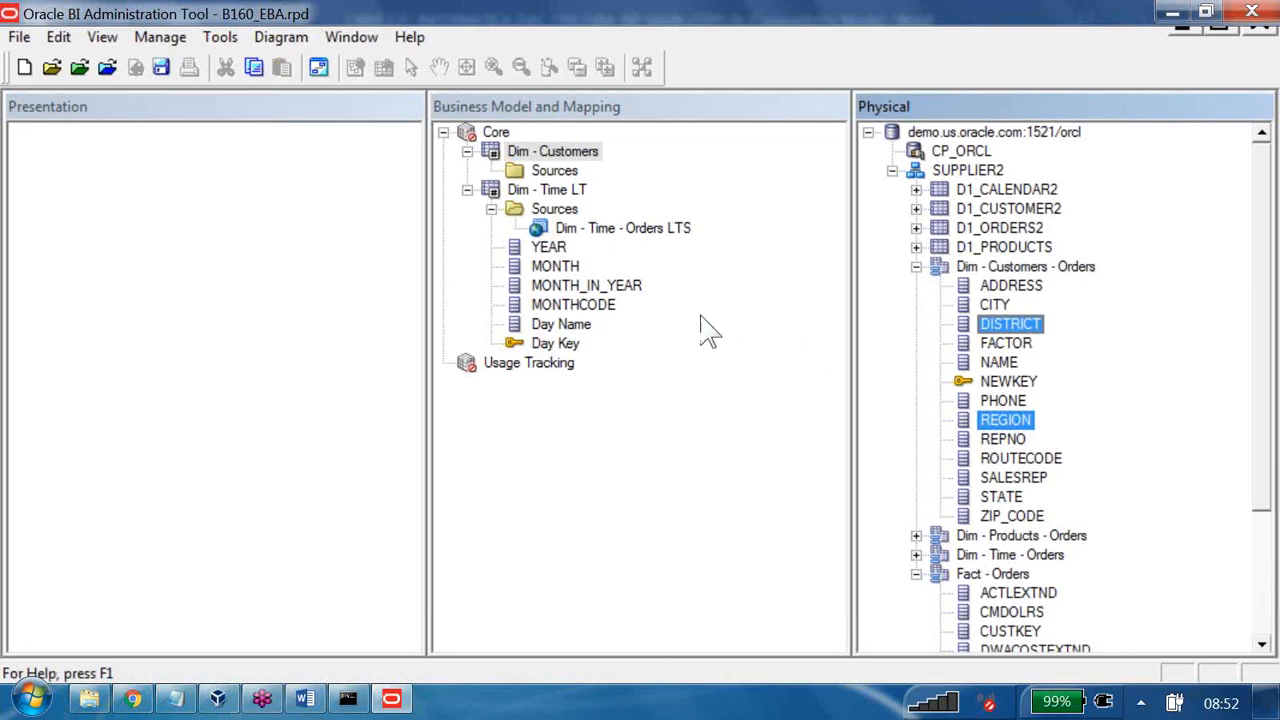
left_click(1014, 478, "ctrl")
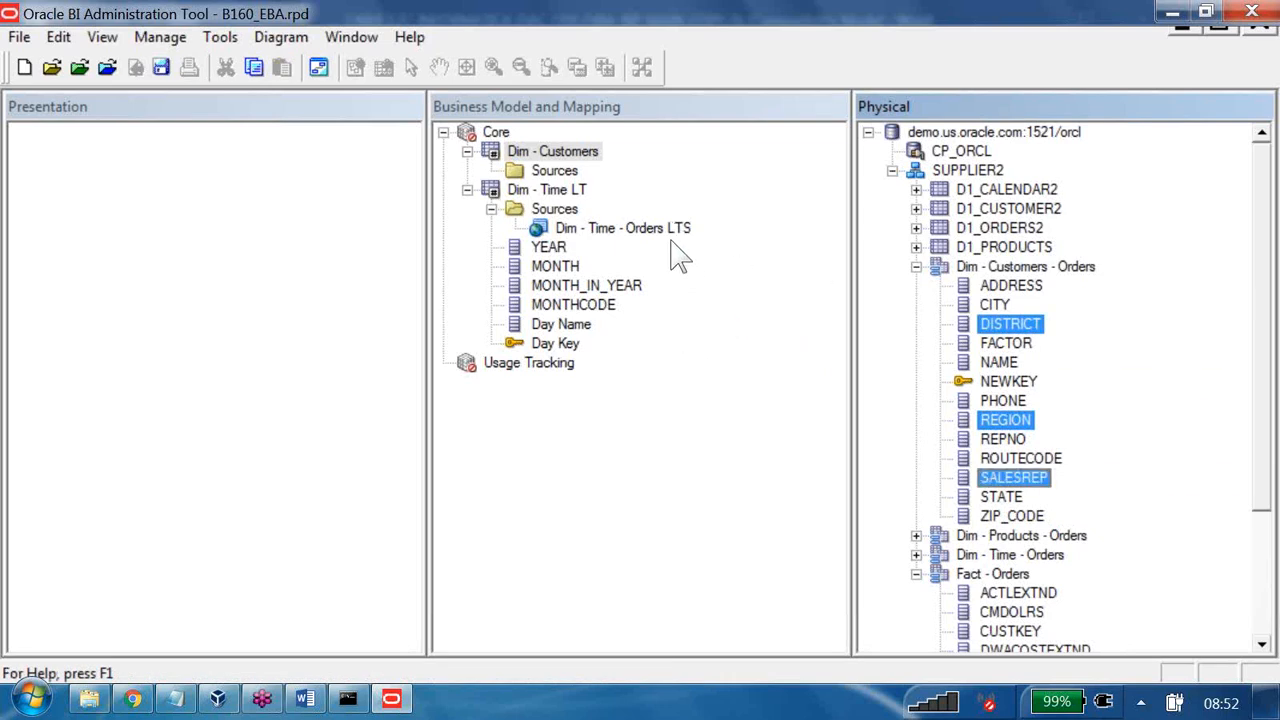
left_click(999, 362, "ctrl")
left_click(1008, 381, "ctrl")
left_click_drag(1000, 362, 389, 106)
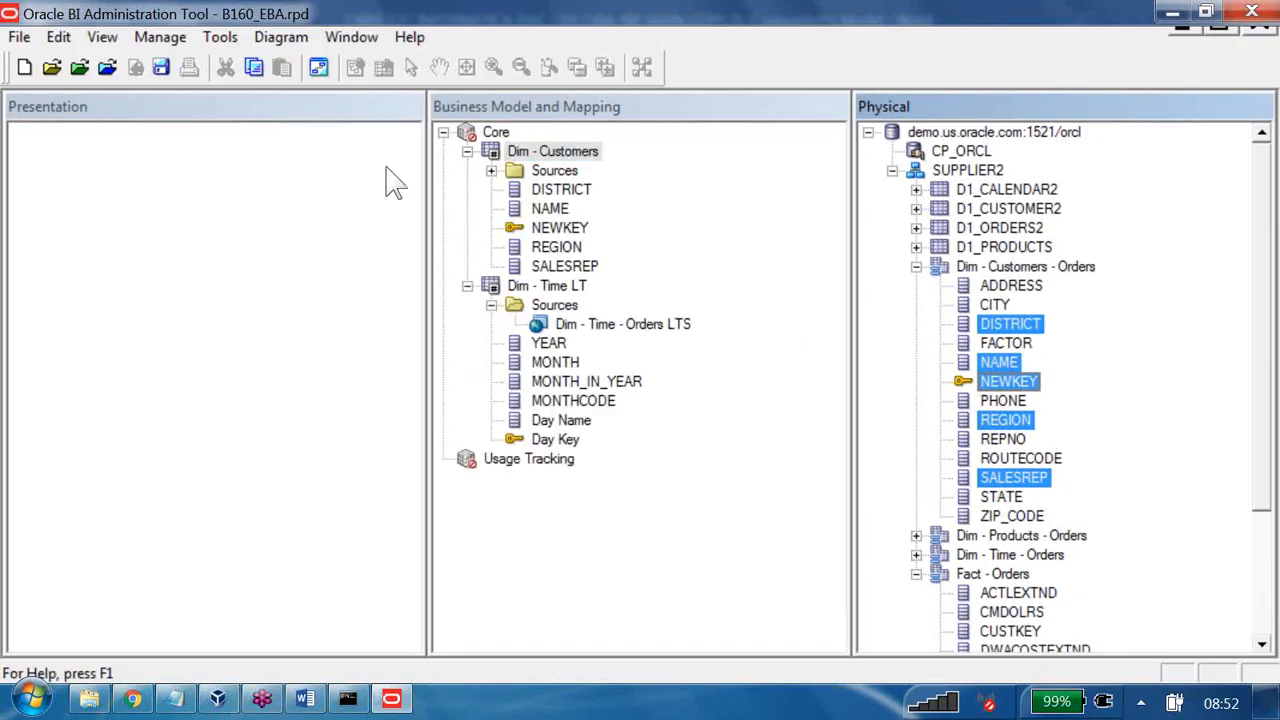
- Reorder the Dim - Customers logical columns as REGION, DISTRICT, SALESREP, NAME, NEWKEY
double_click(553, 155)
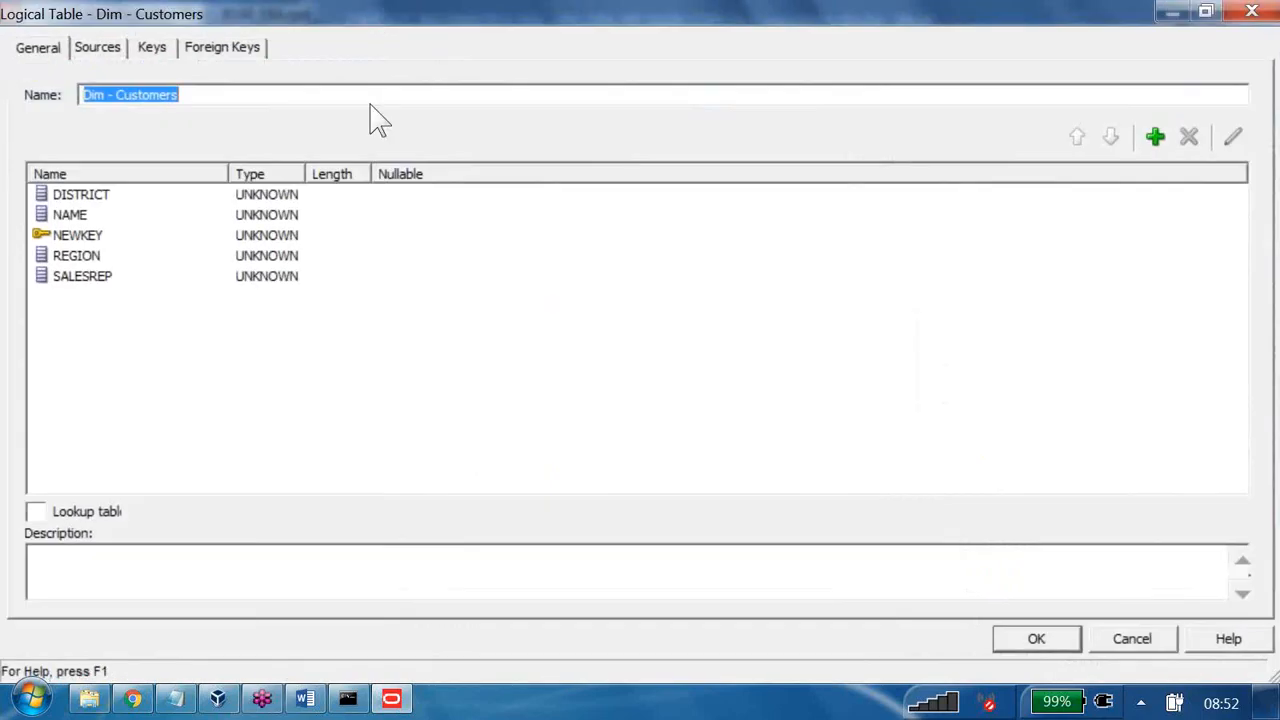
left_click(76, 256)
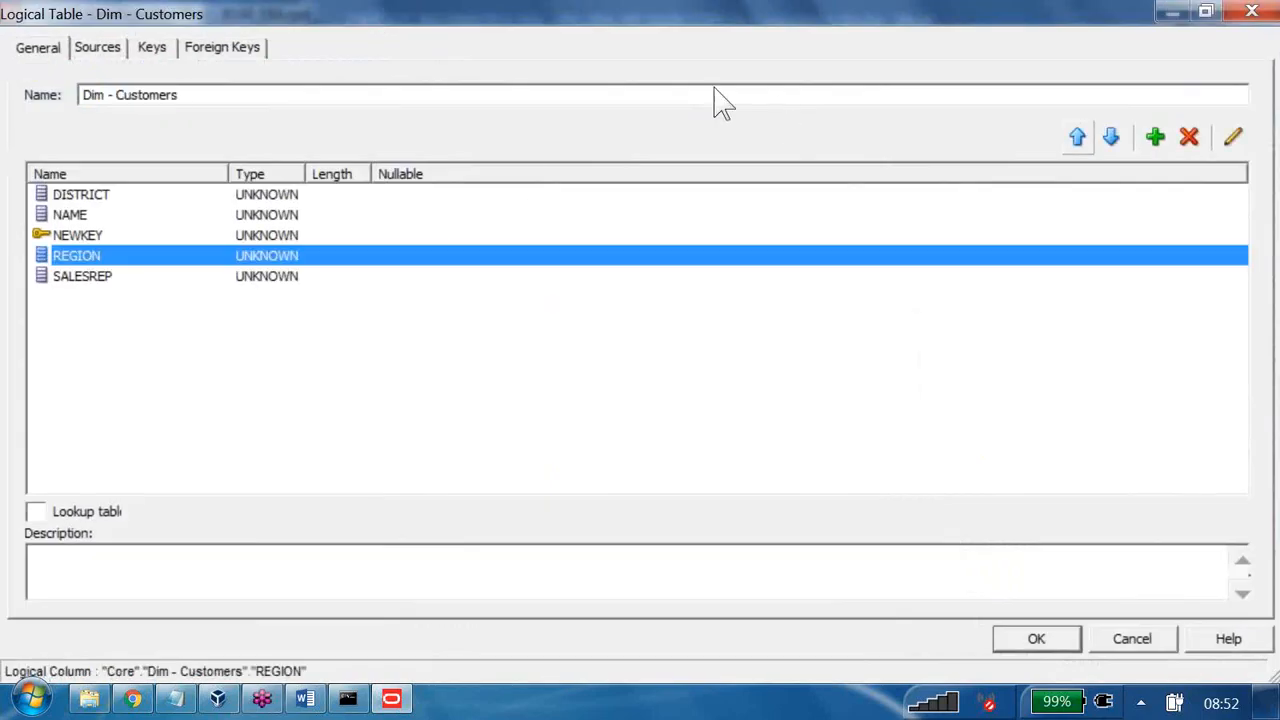
left_click(1077, 136)
left_click(1077, 136)
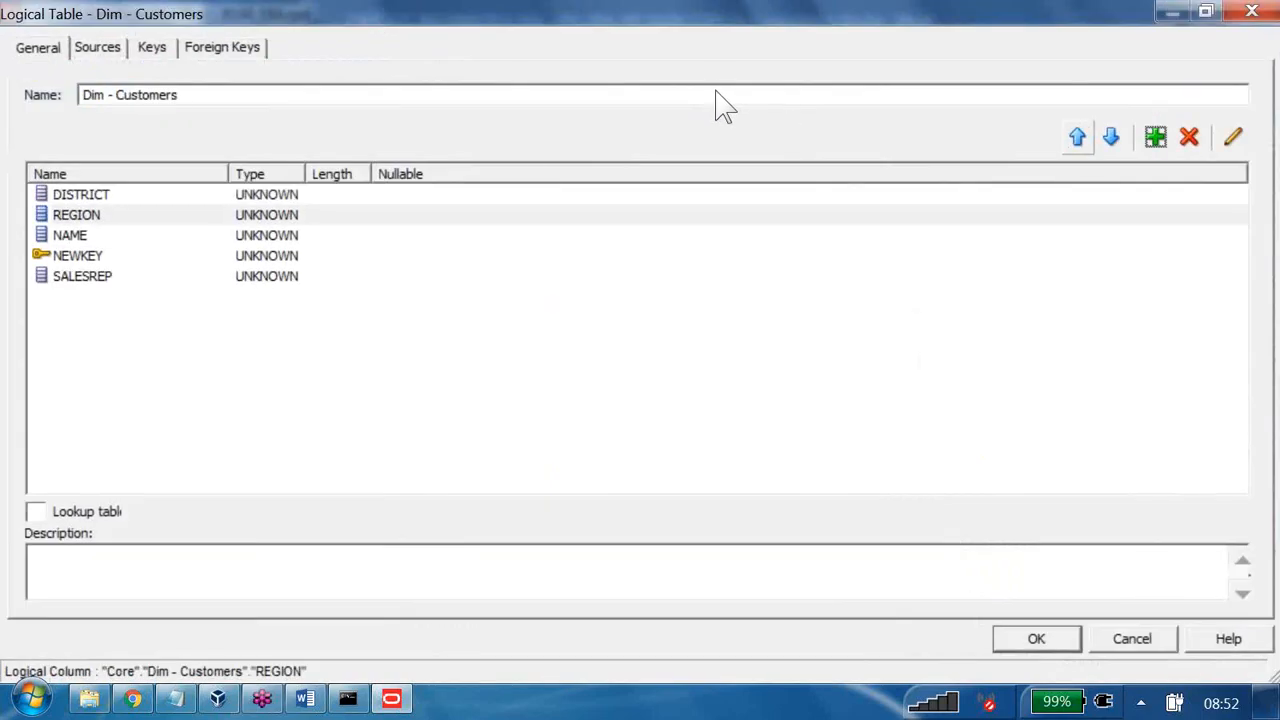
left_click(1077, 136)
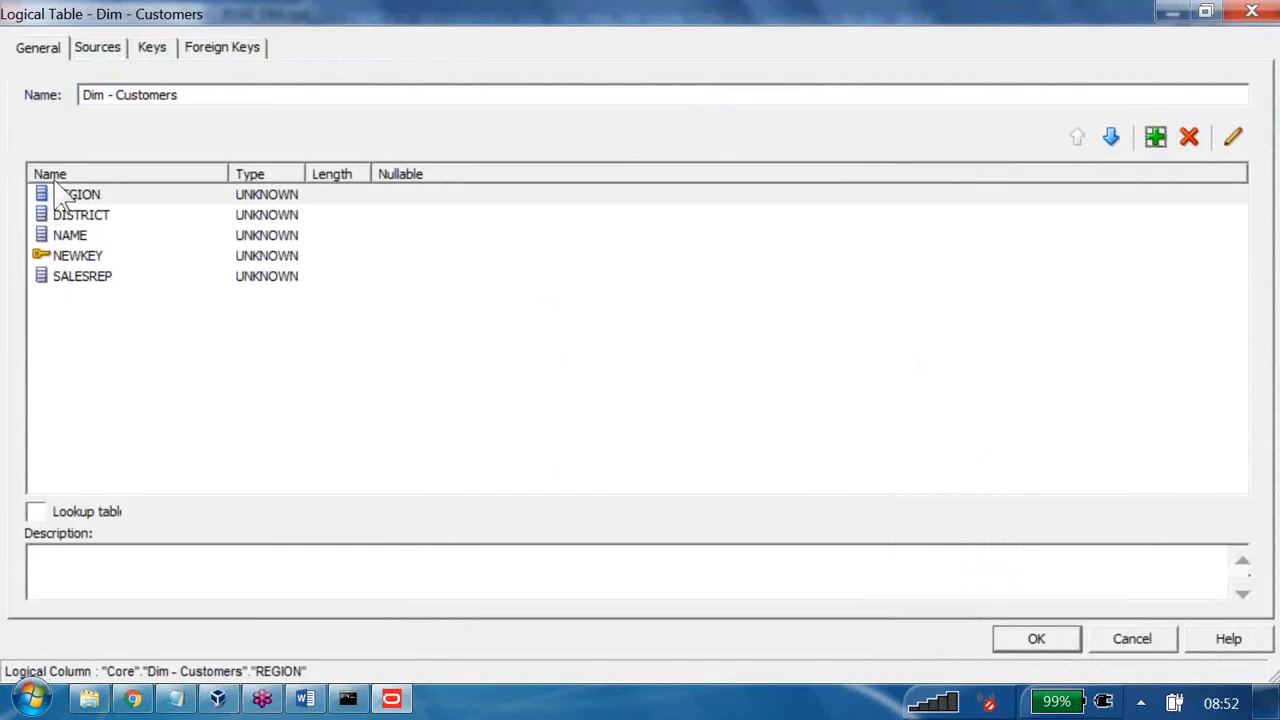
left_click(80, 276)
left_click(1077, 136)
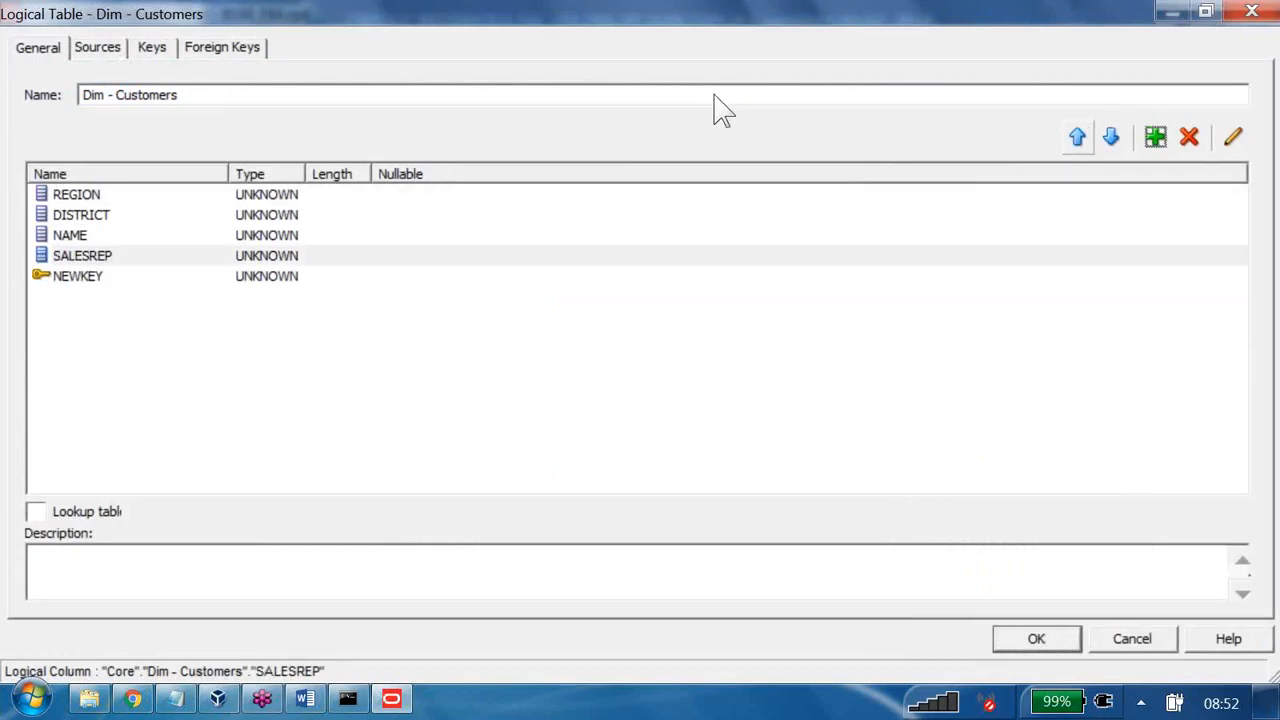
left_click(1077, 136)
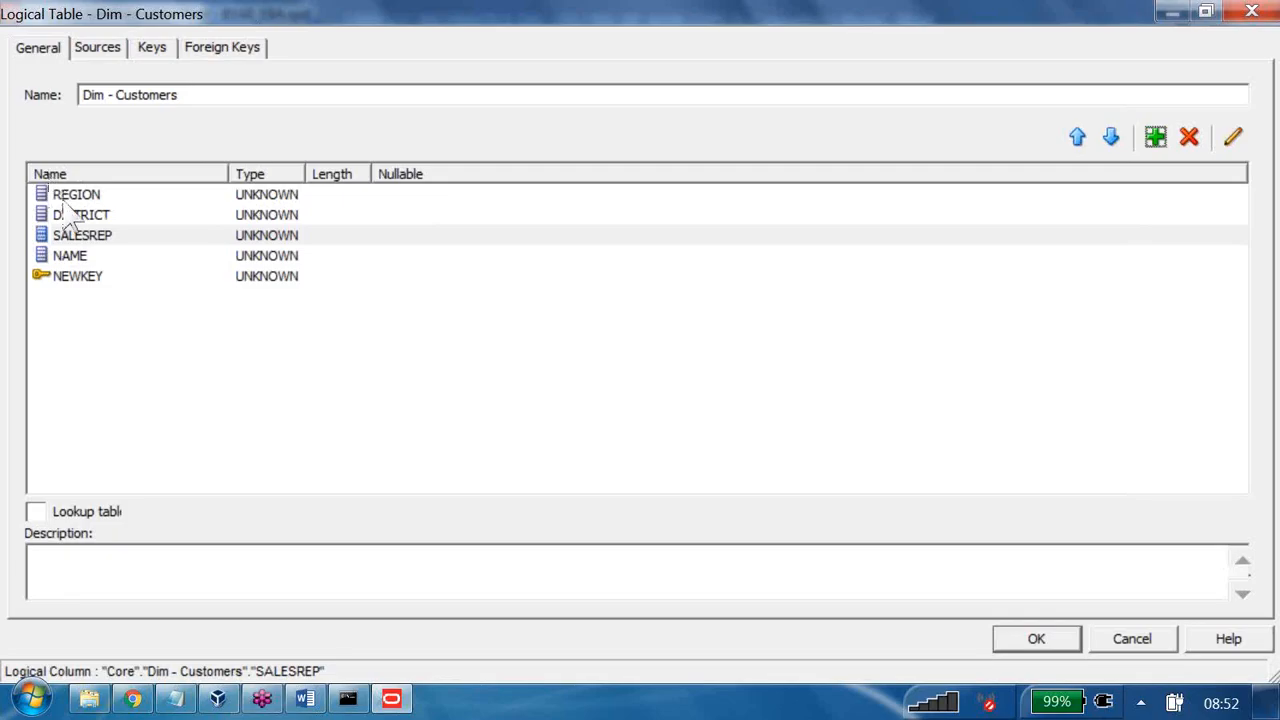
key("Return")
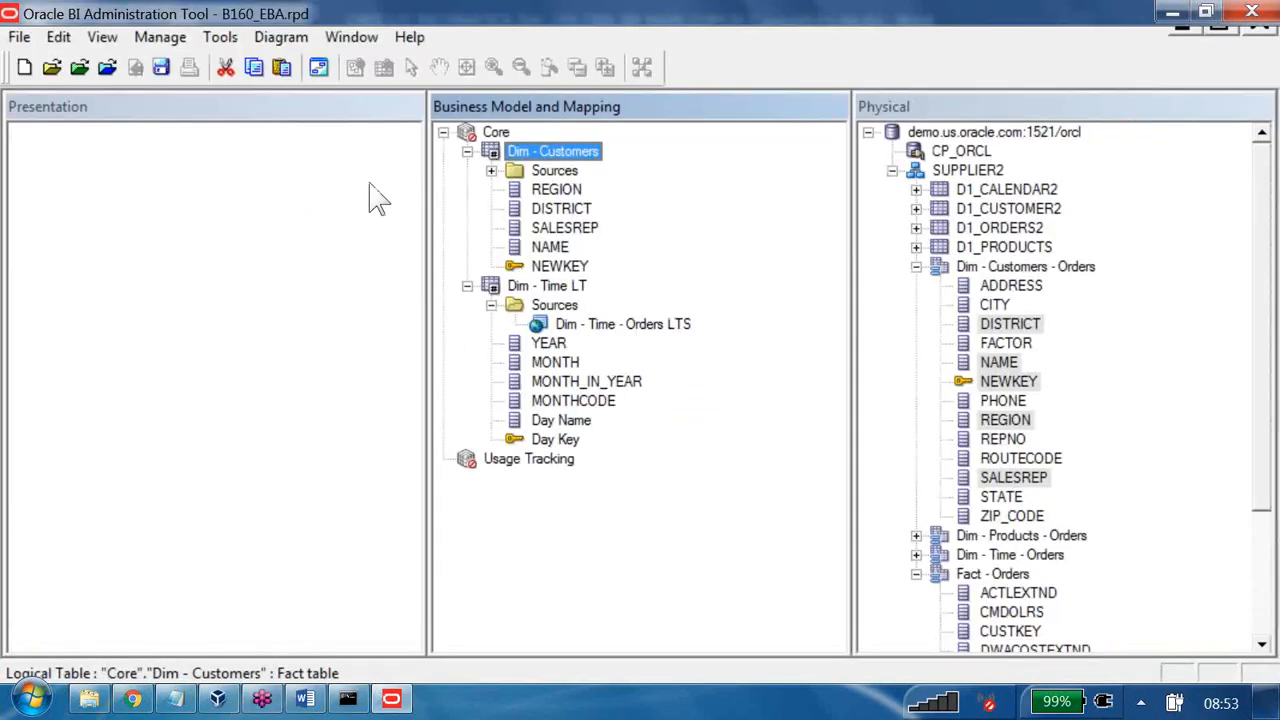
- Create a logical table named "Dim - Products" in the Core business model, with the existing logical tables collapsed
left_click(467, 151)
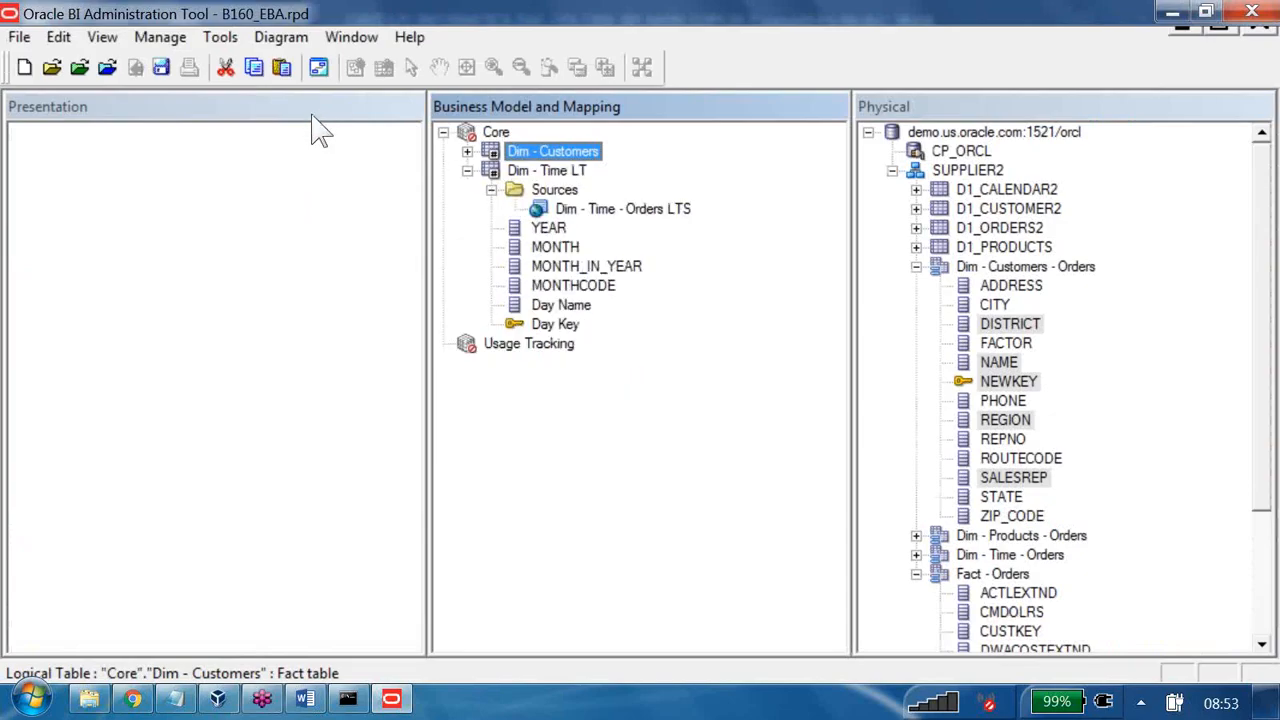
left_click(467, 170)
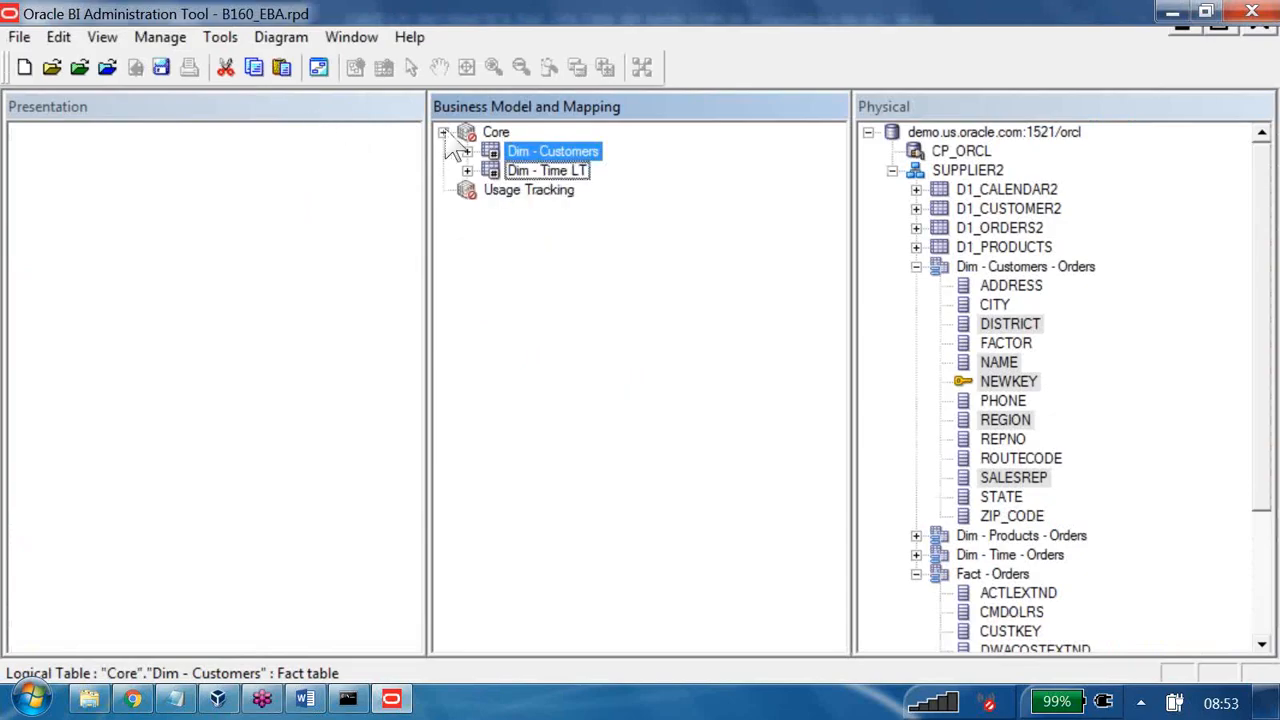
right_click(497, 134)
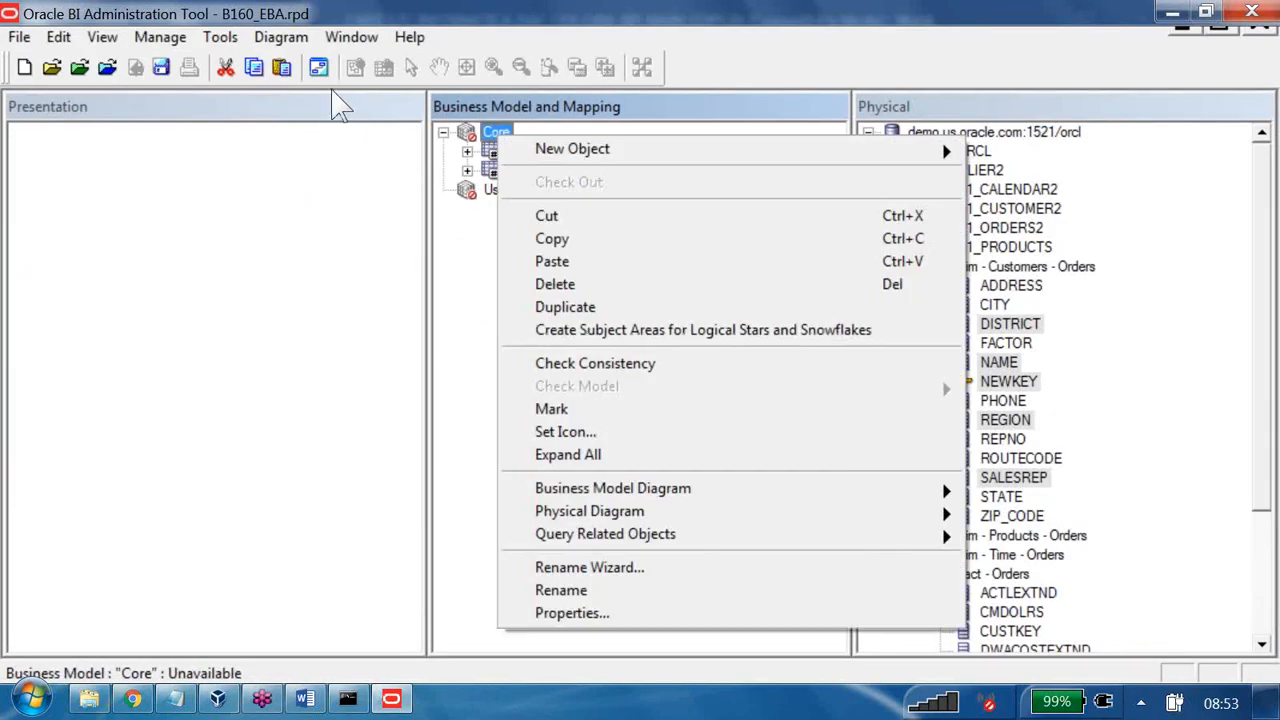
mouse_move(572, 148)
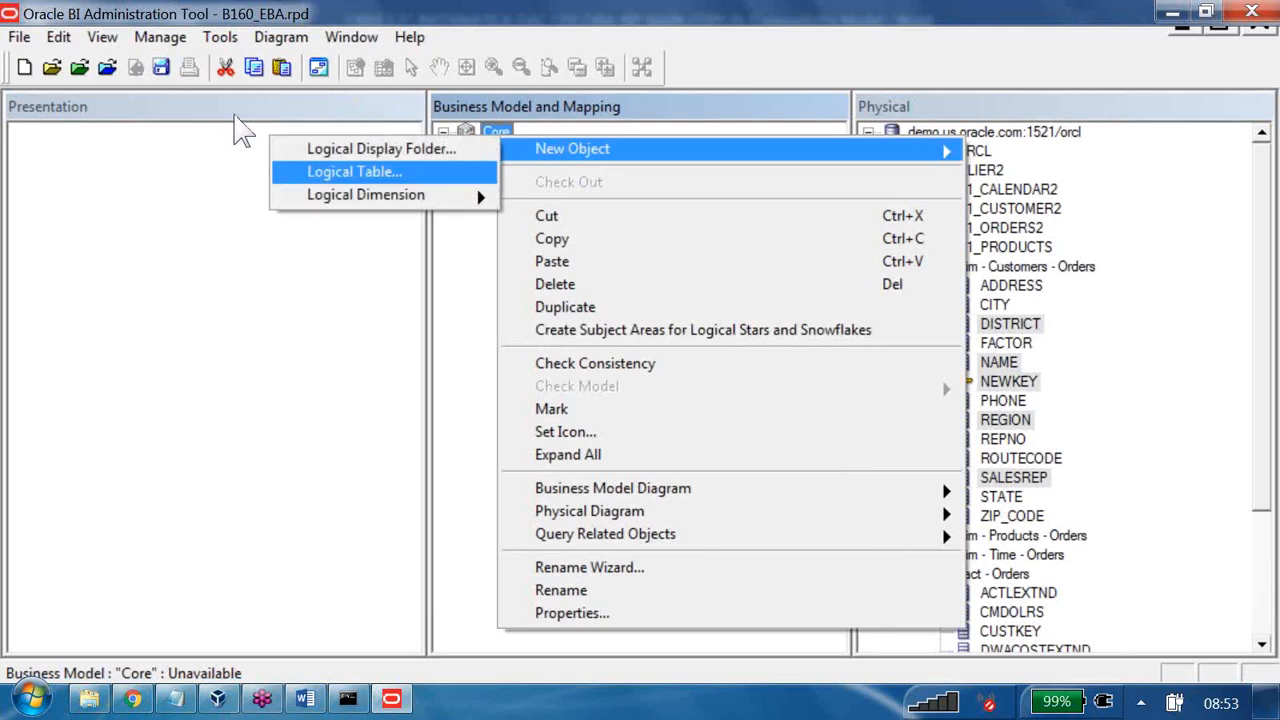
left_click(300, 171)
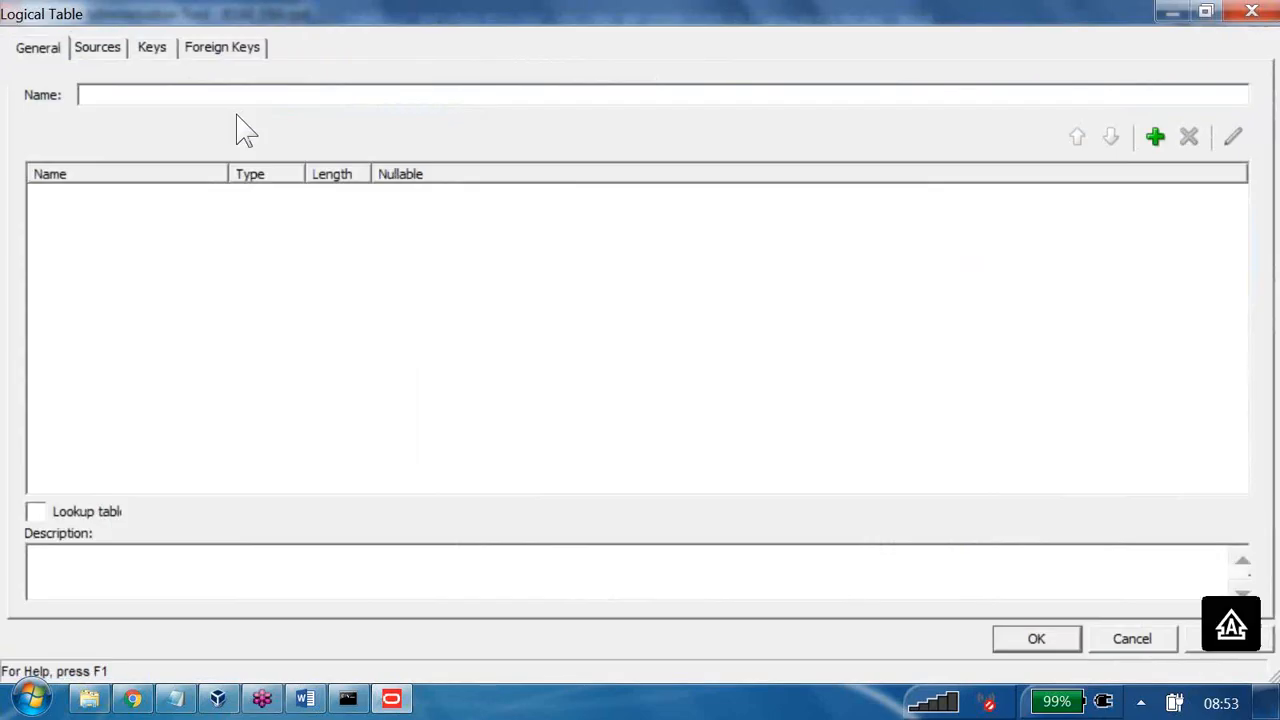
type("Dim")
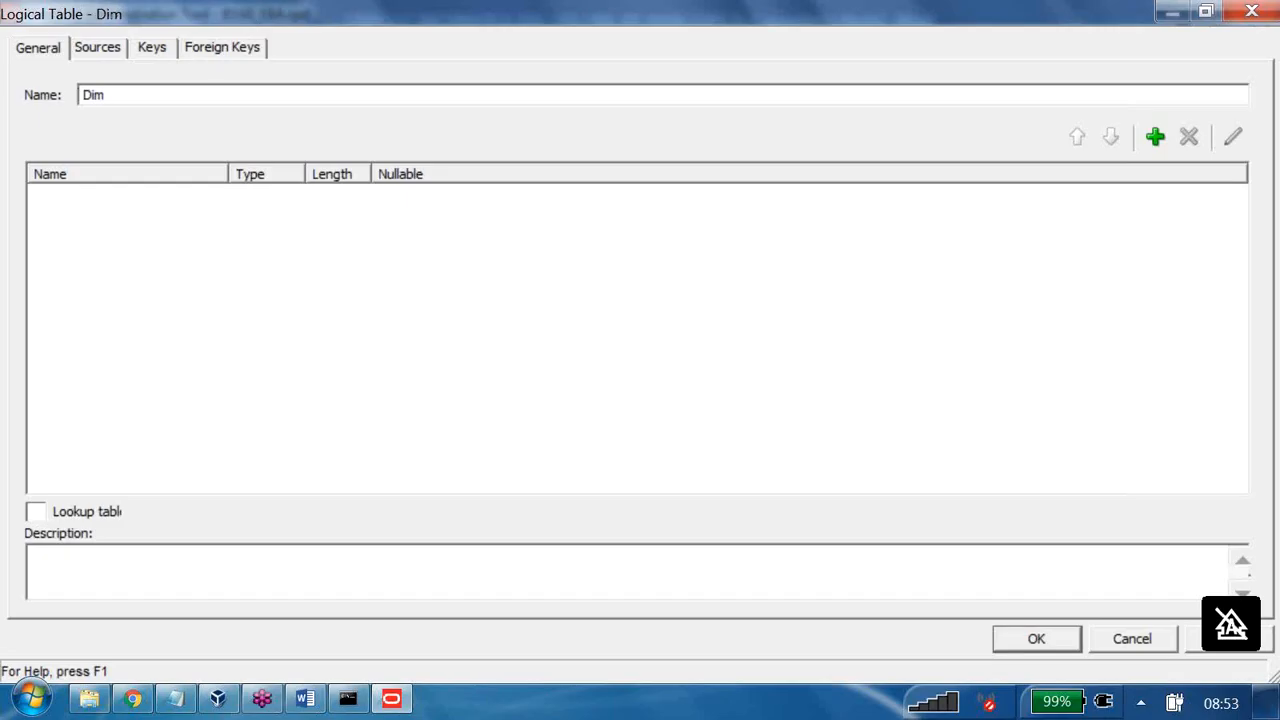
type(" -")
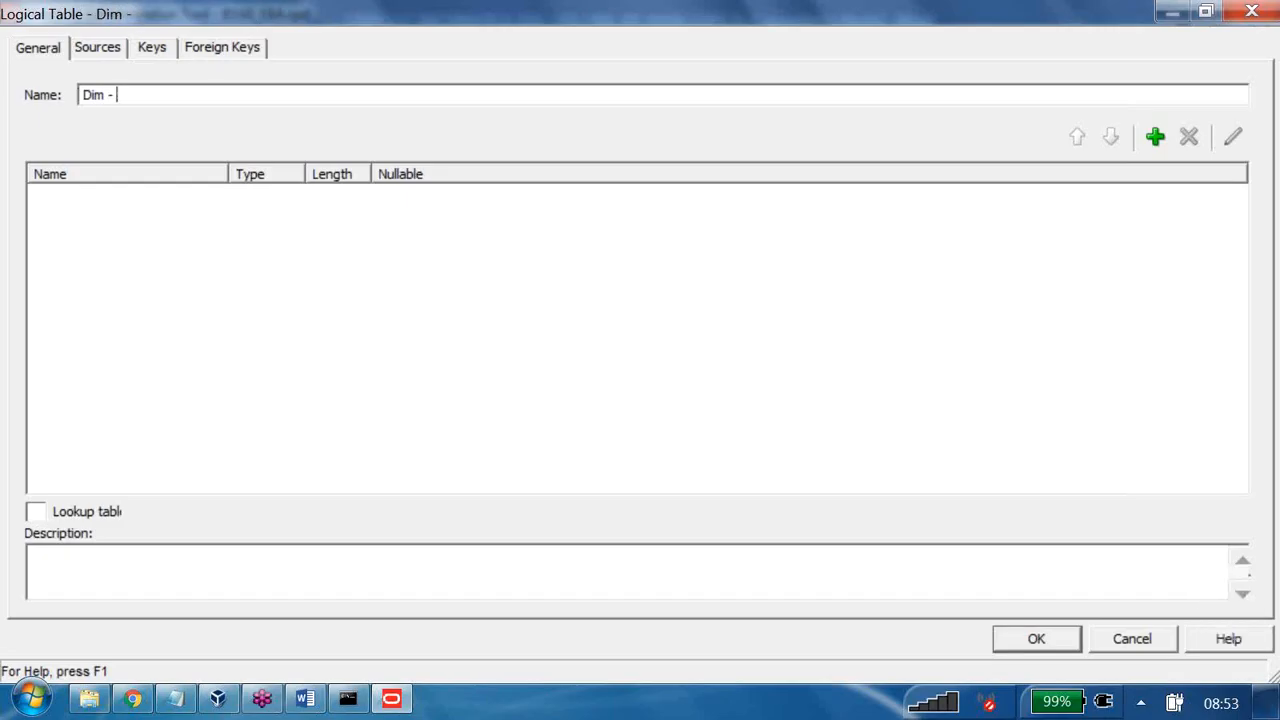
type(" Pro")
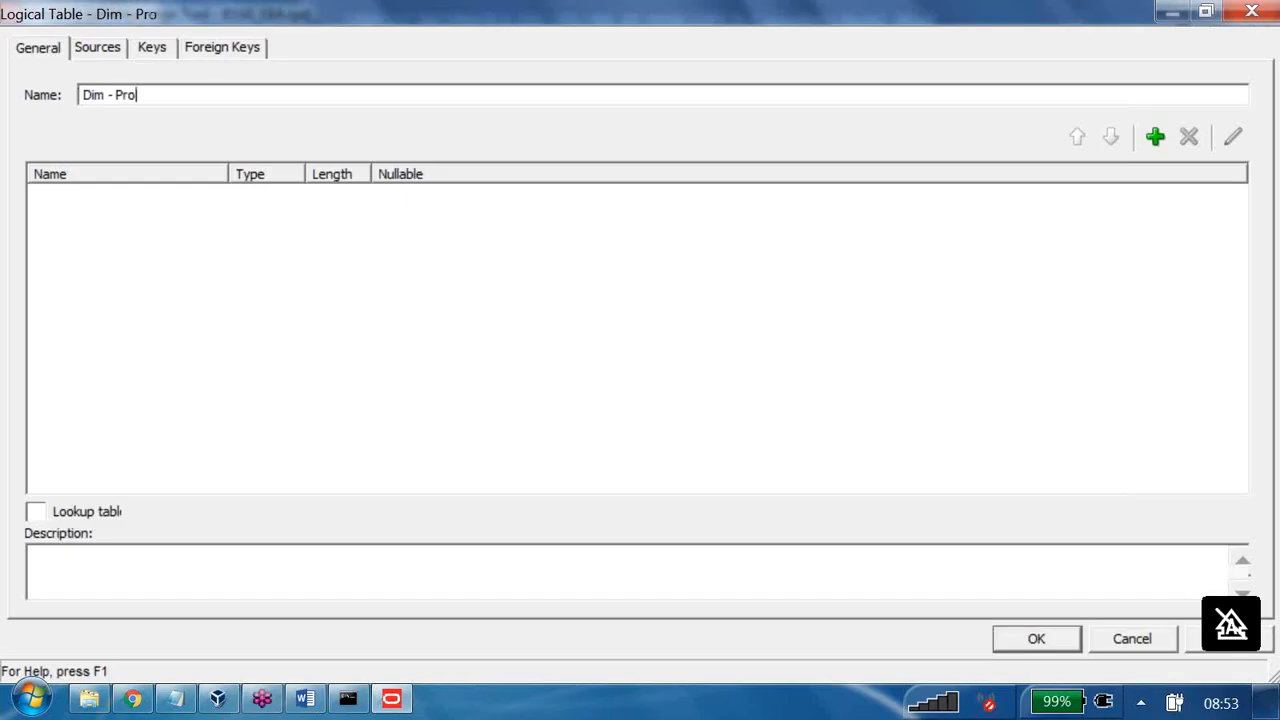
type("ducts")
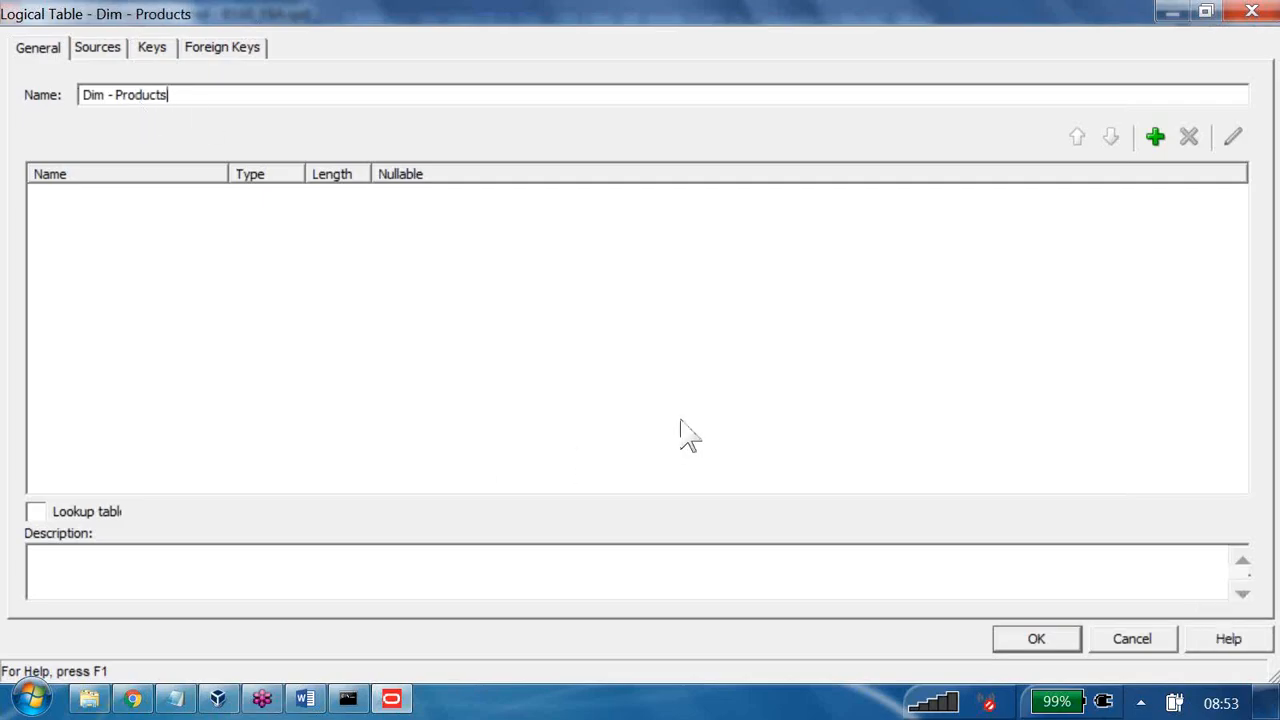
key("Return")
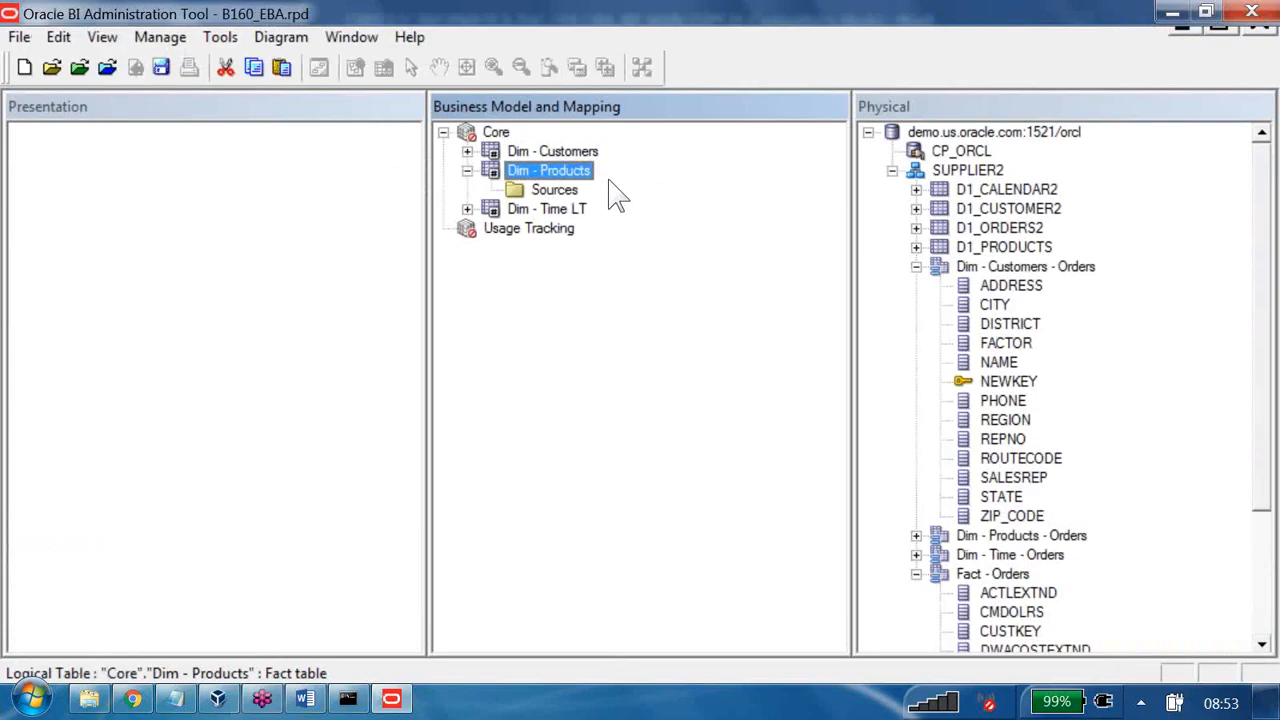
- Select all columns from DIETCODE through TYPECODE in the physical Dim - Products - Orders table
left_click(916, 266)
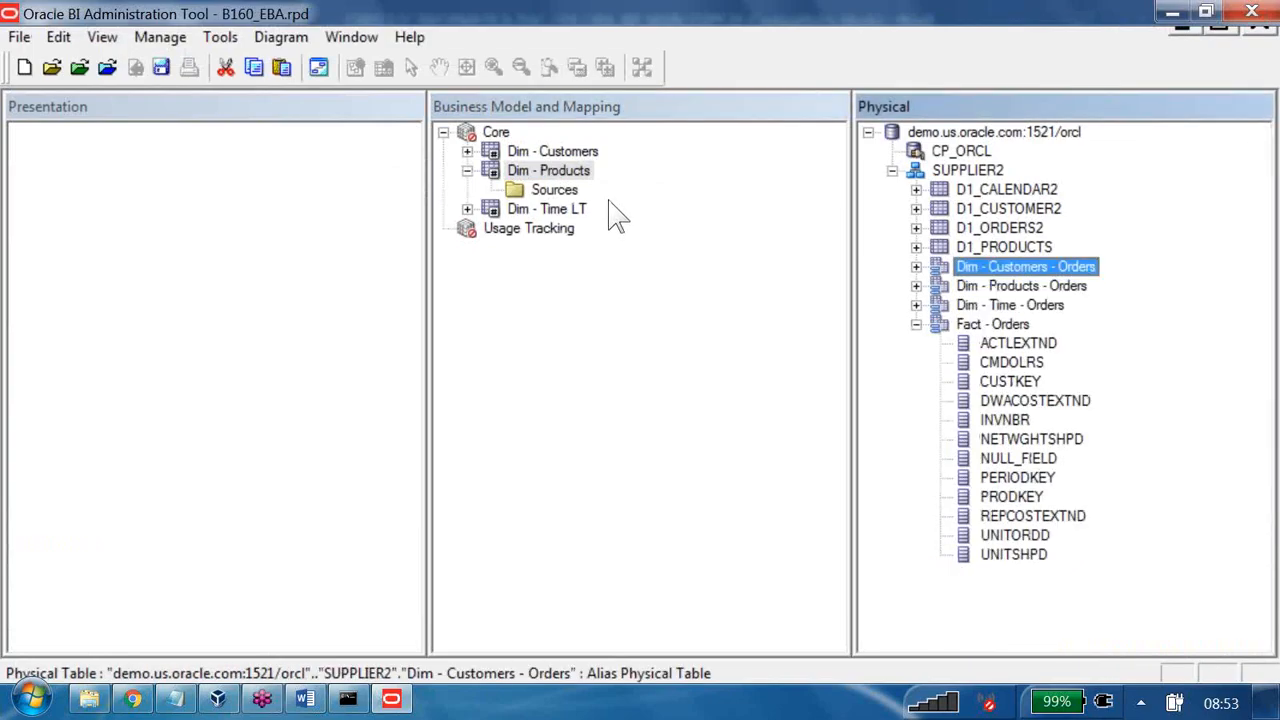
left_click(916, 286)
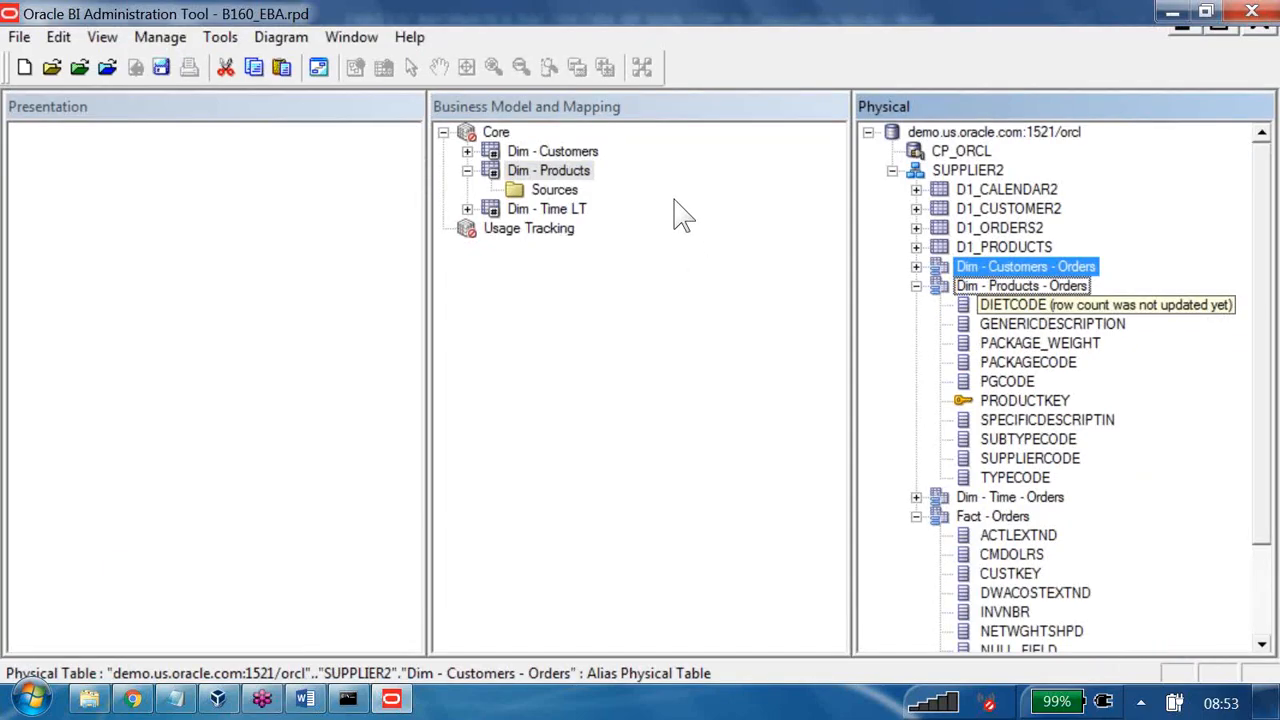
left_click(1012, 304, "ctrl")
left_click(1012, 304, "ctrl")
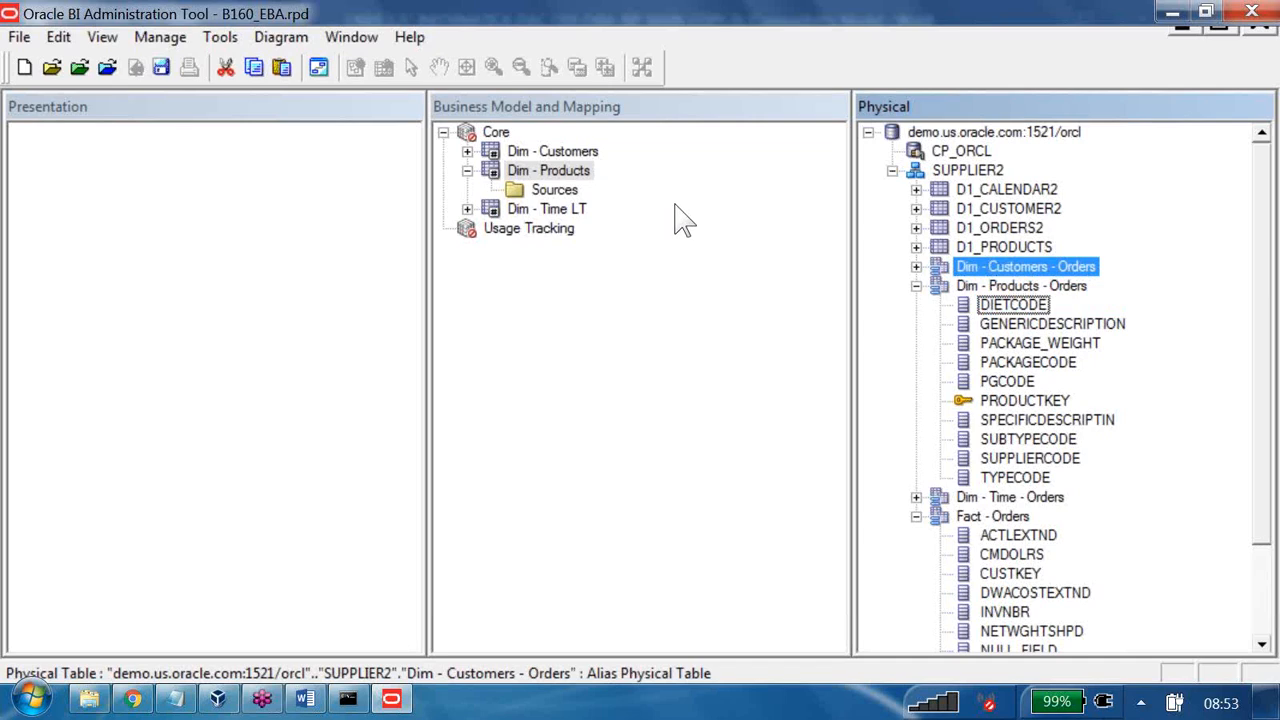
left_click(1012, 304)
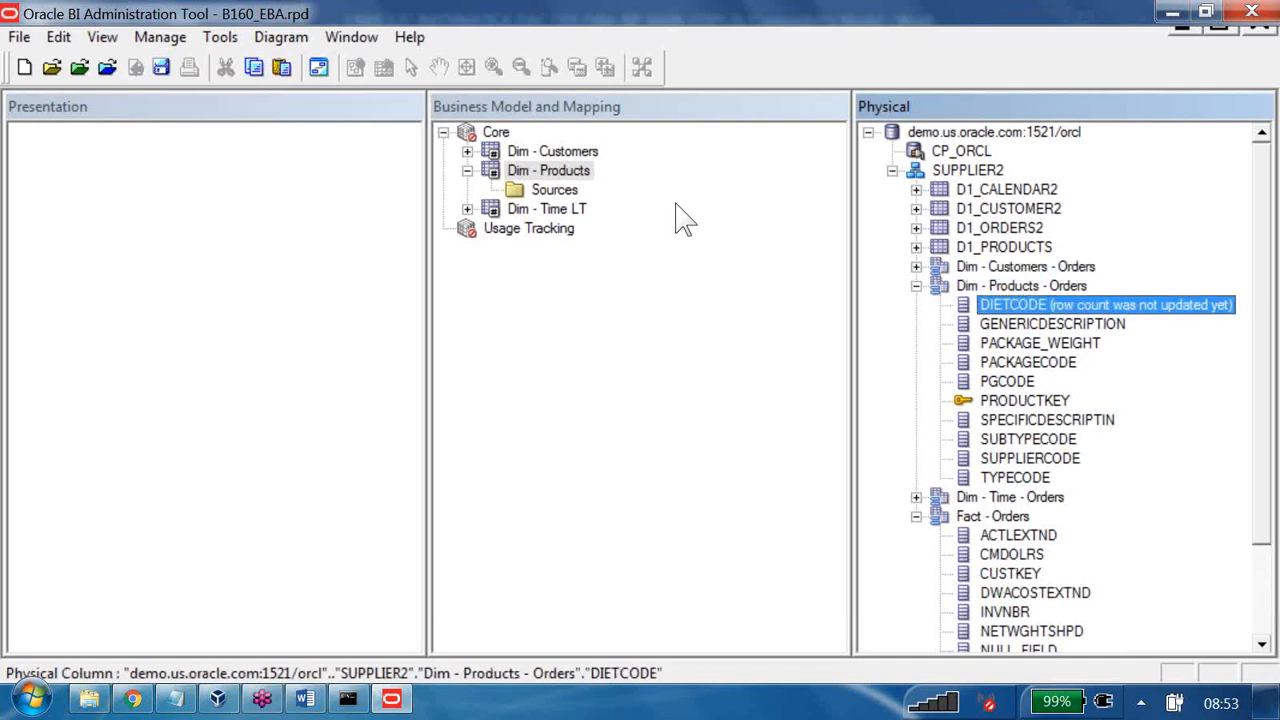
left_click(1015, 477, "shift")
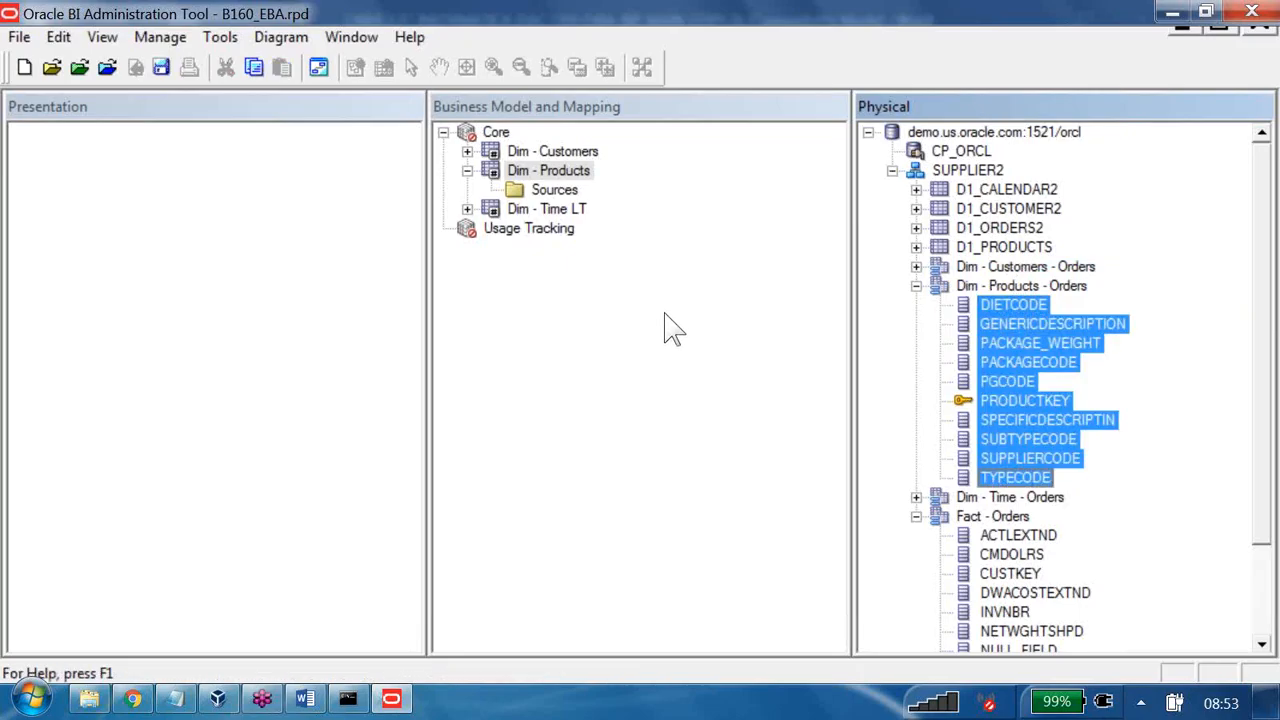
- Add the selected Dim - Products - Orders columns to the Dim - Products logical table and collapse that table
left_click_drag(672, 330, 383, 111)
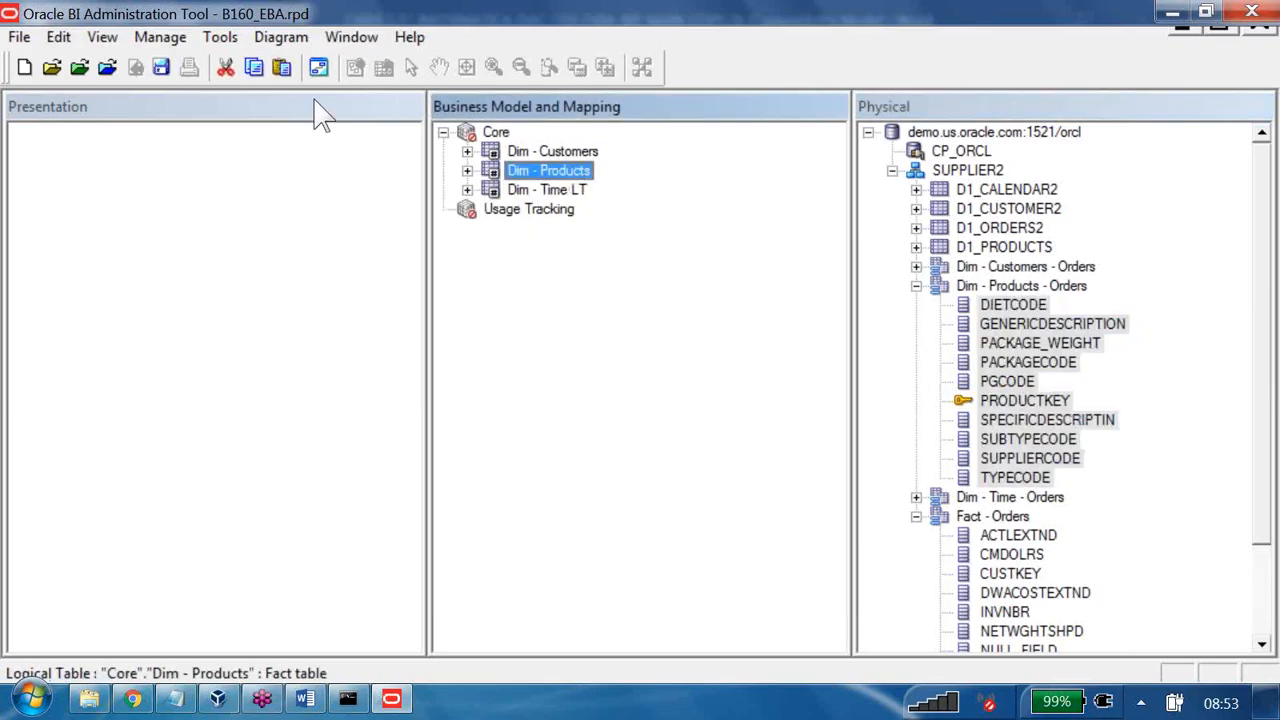
key("Left")
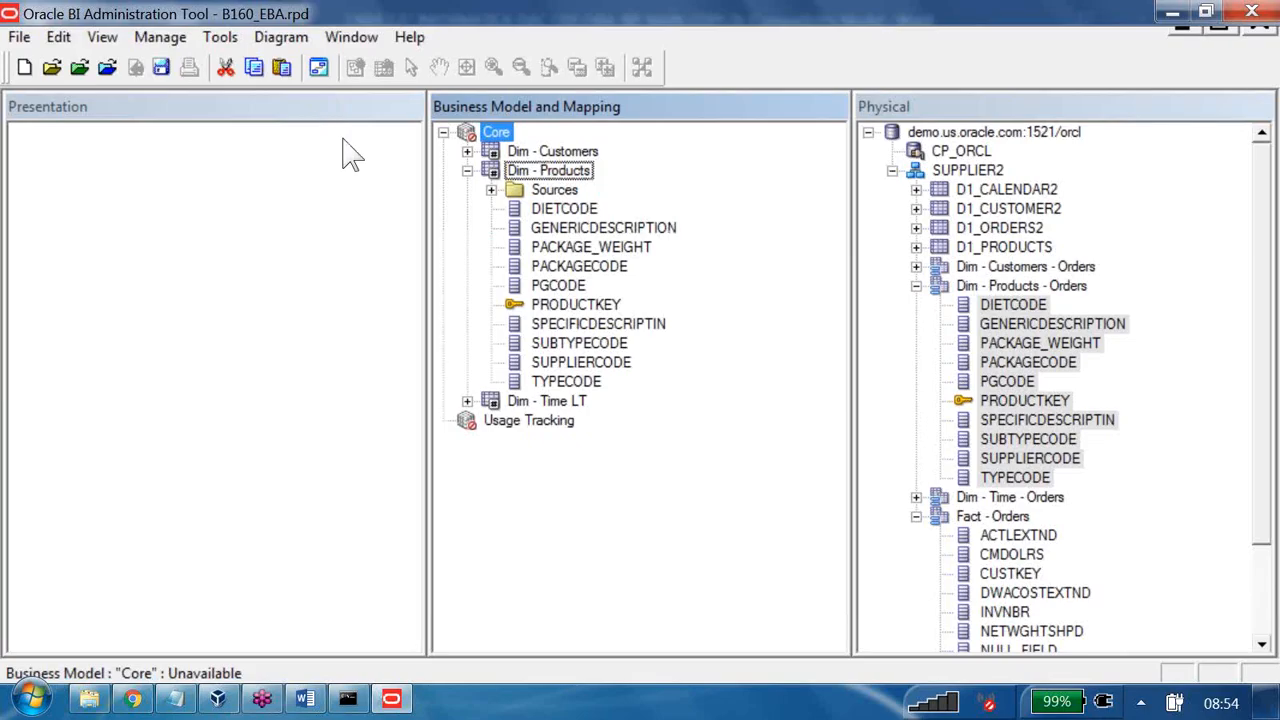
key("Left")
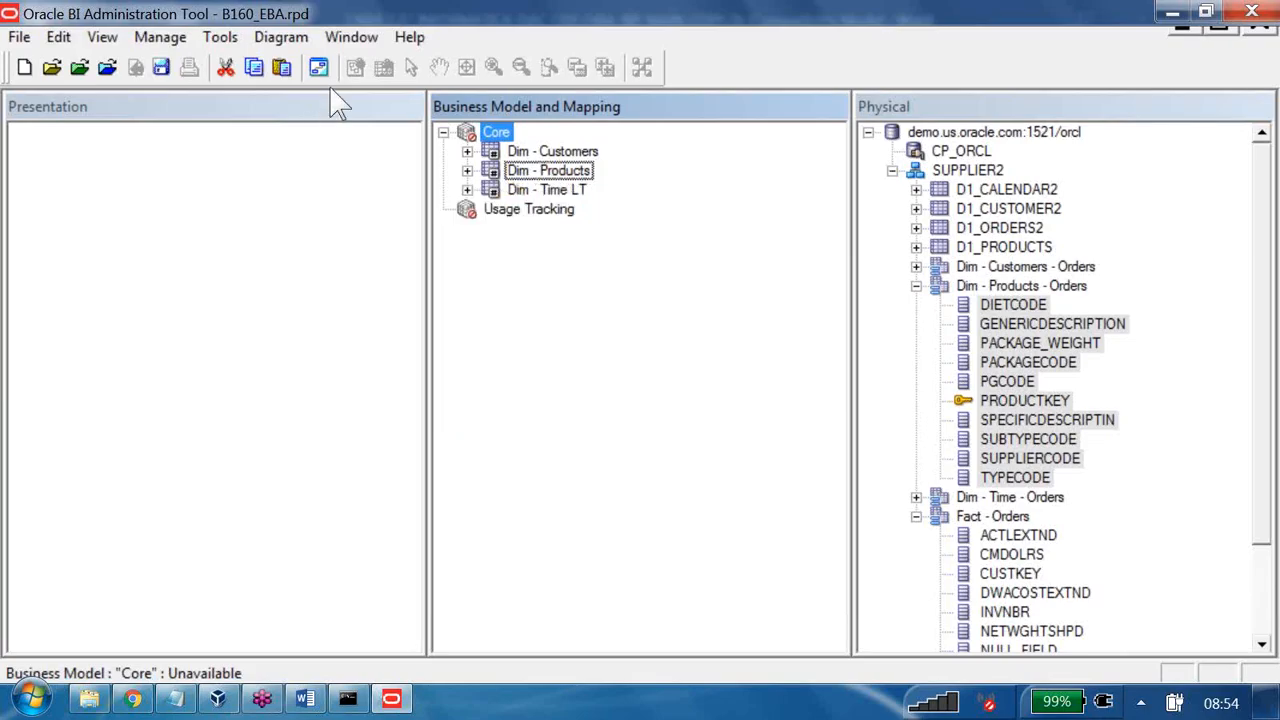
- Create a logical table named Fact - Sales in the Core business model
key("shift+F10")
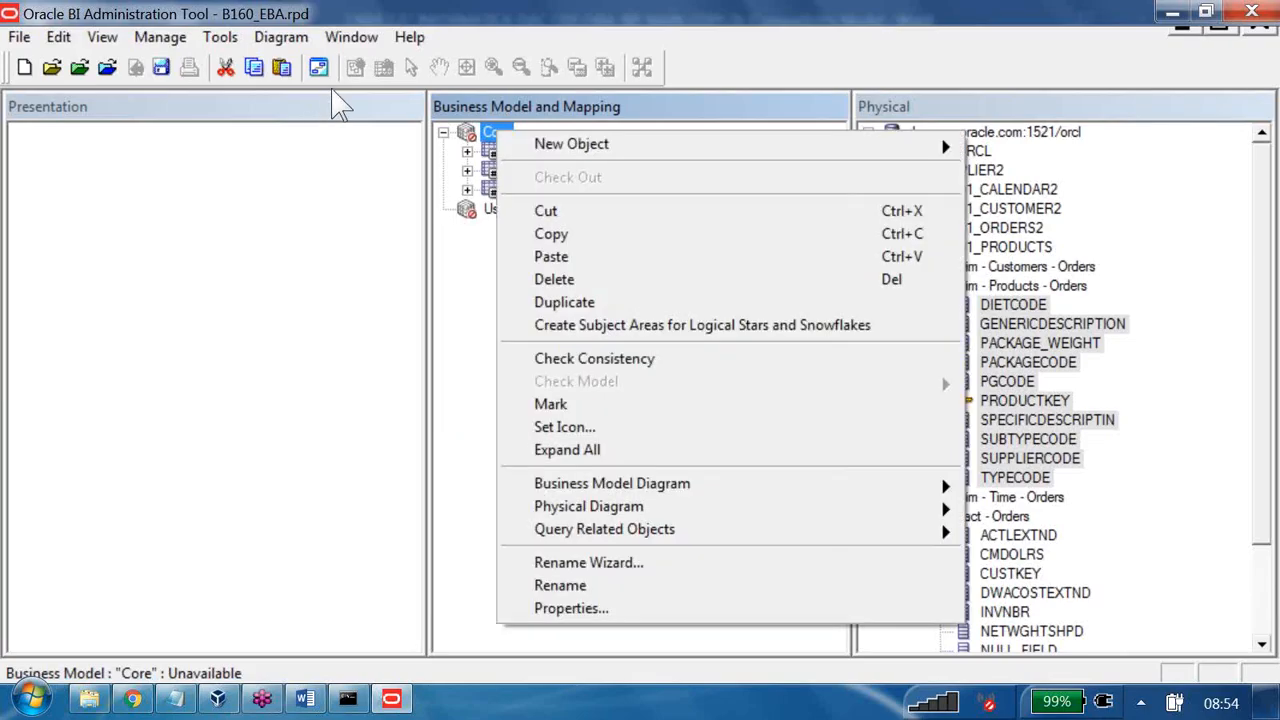
key("Down")
key("Right")
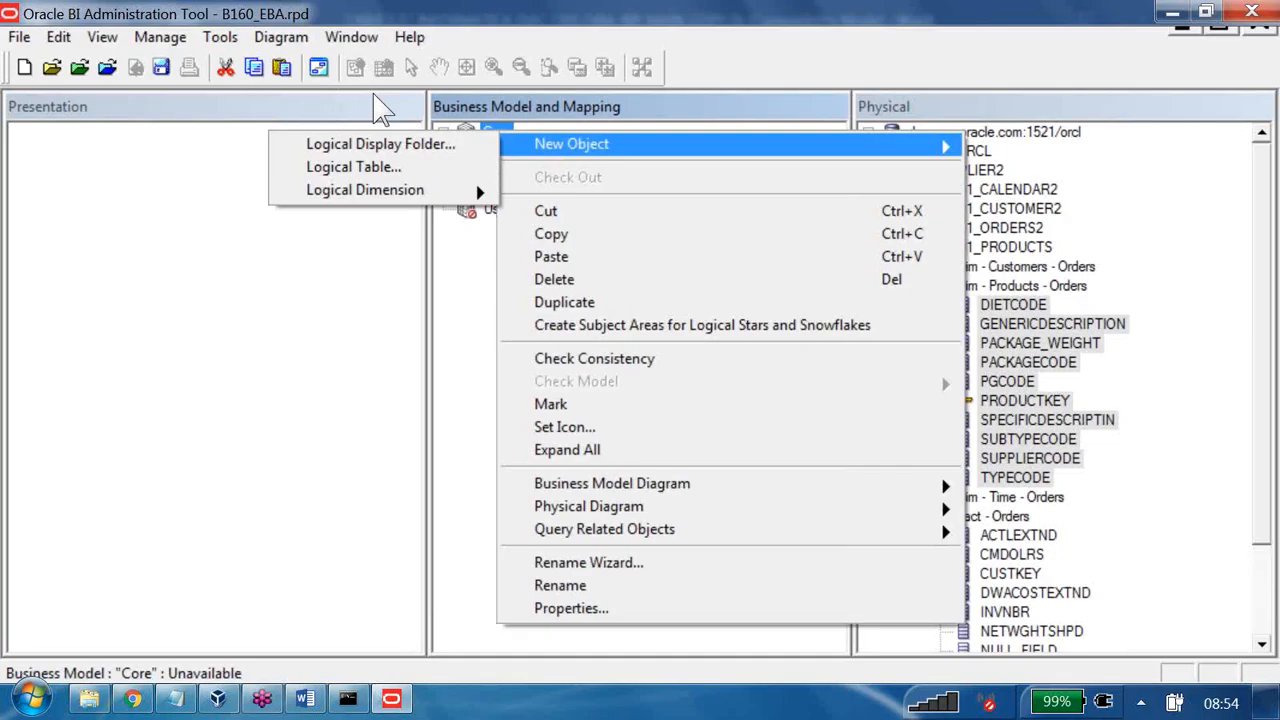
key("Down")
key("Down")
key("Return")
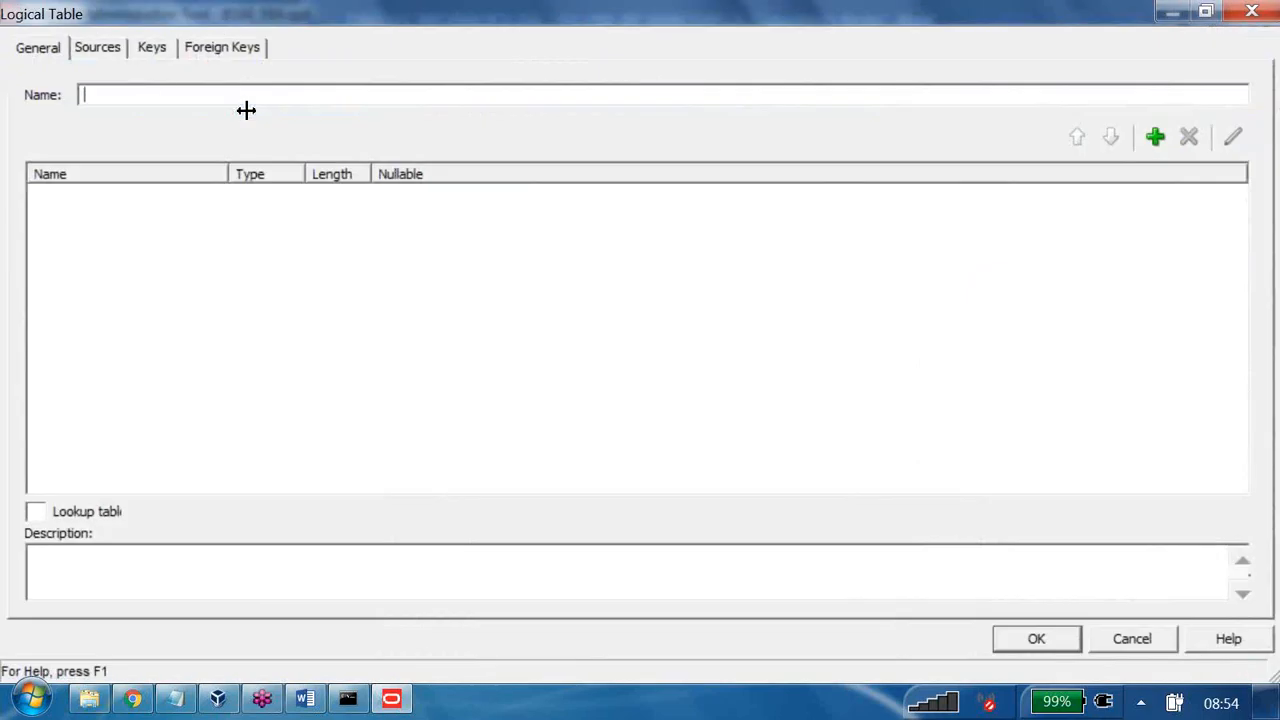
type("Fact -")
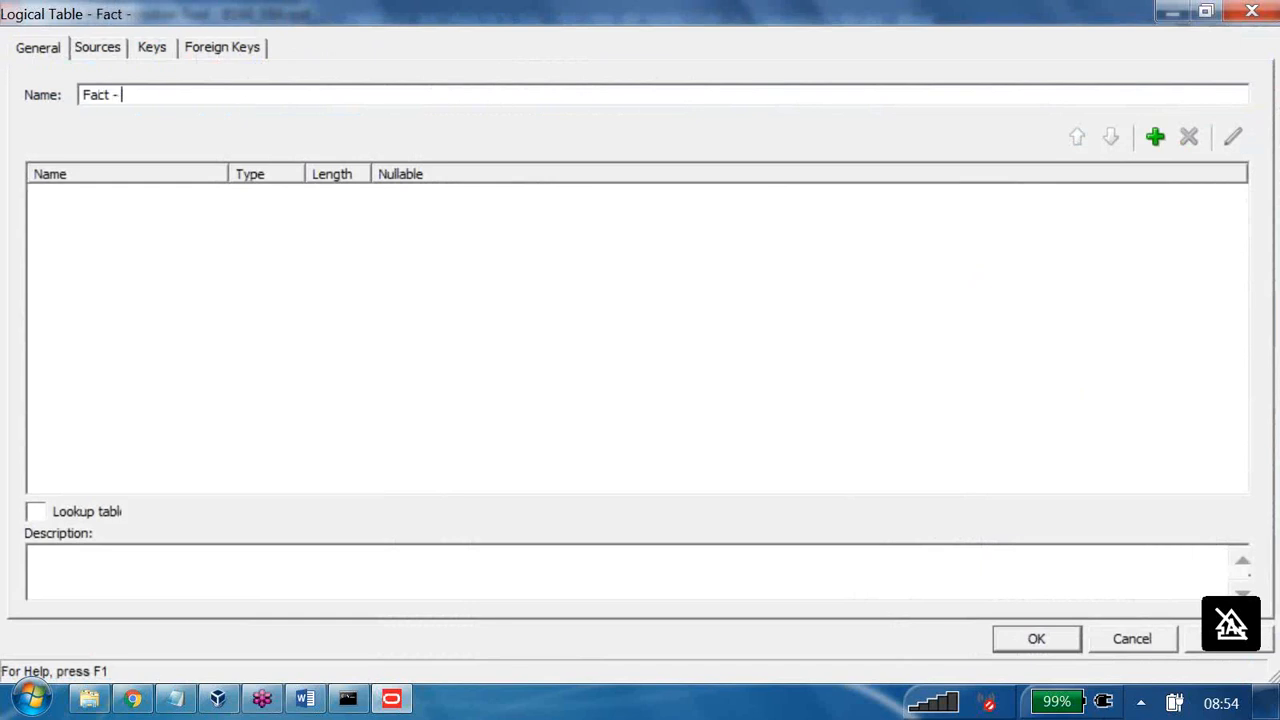
type(" Sales")
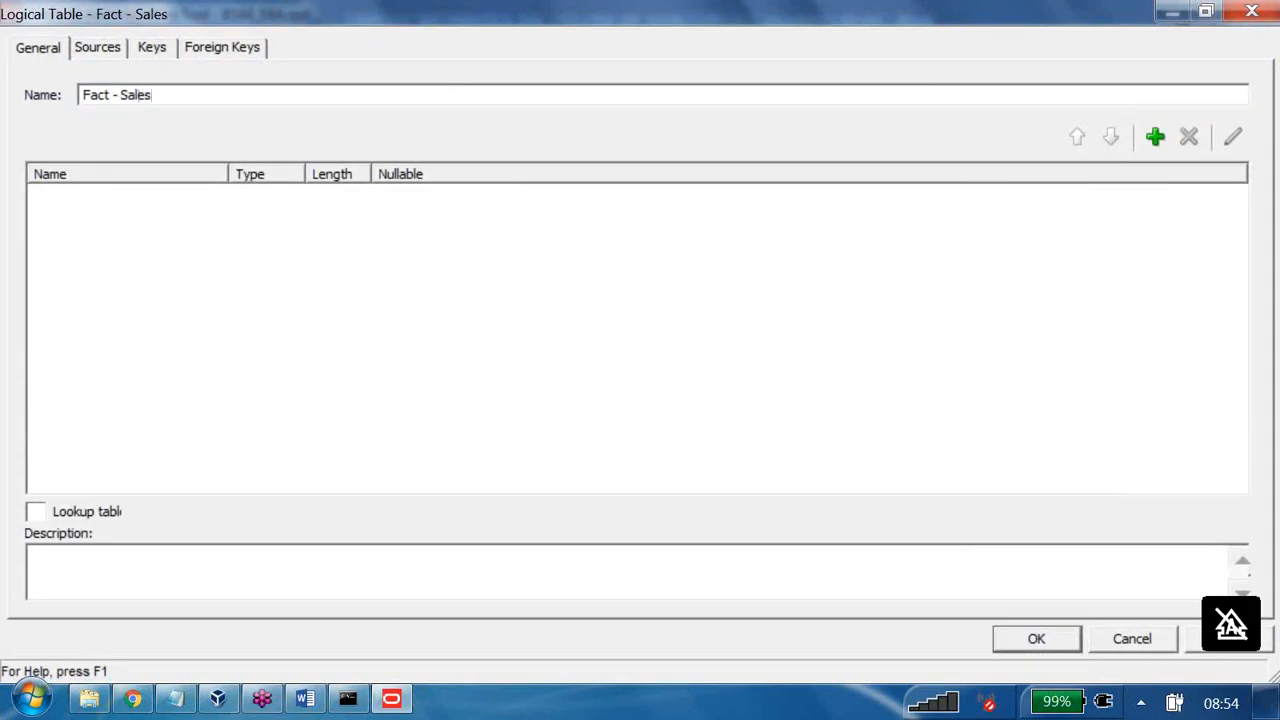
key("Return")
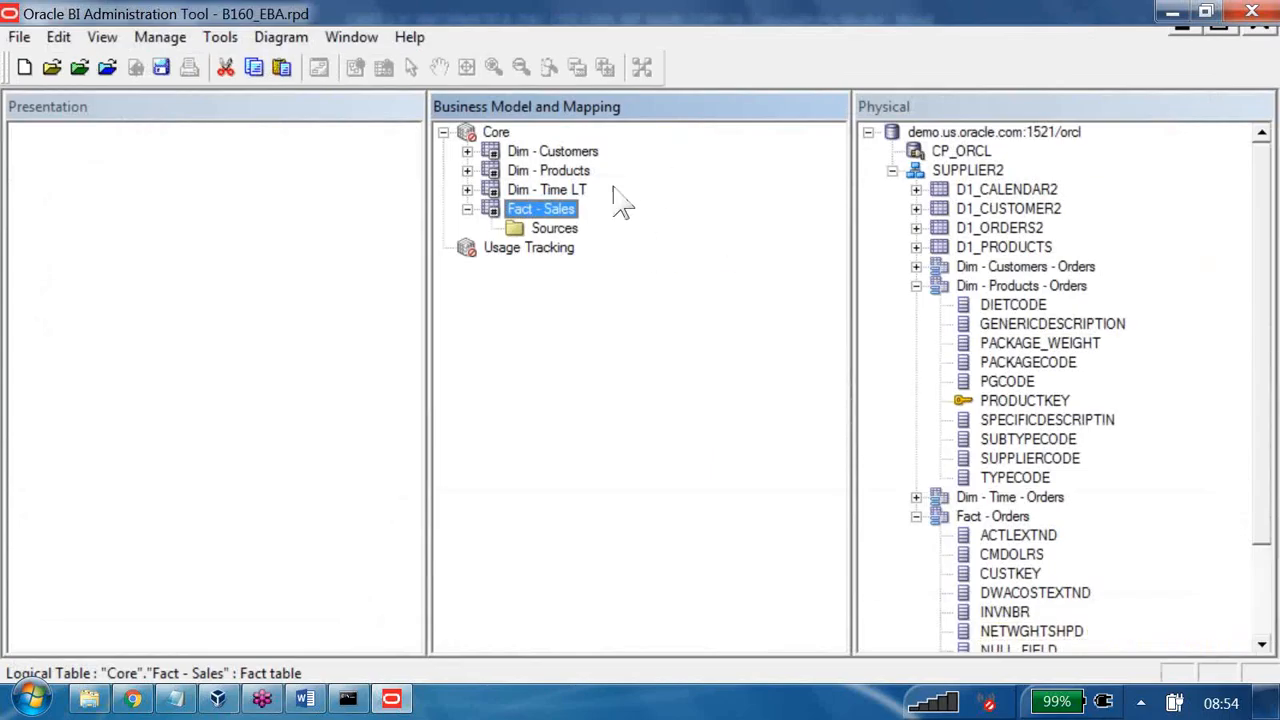
- Add the ACTLEXTND, NETWGHTSHPD, UNITORDD and UNITSHPD columns from Fact - Orders to the Fact - Sales logical table
left_click(917, 286)
left_click(1001, 344)
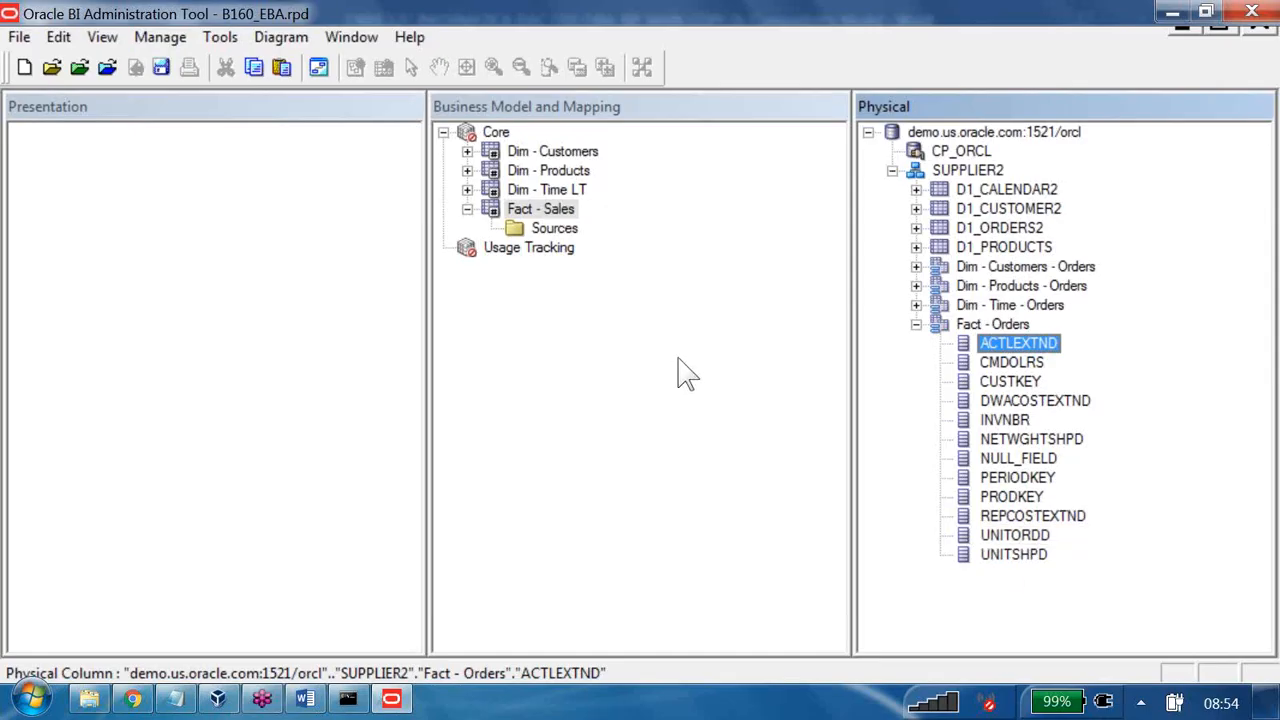
left_click(1015, 535, "ctrl")
left_click(1014, 554, "ctrl")
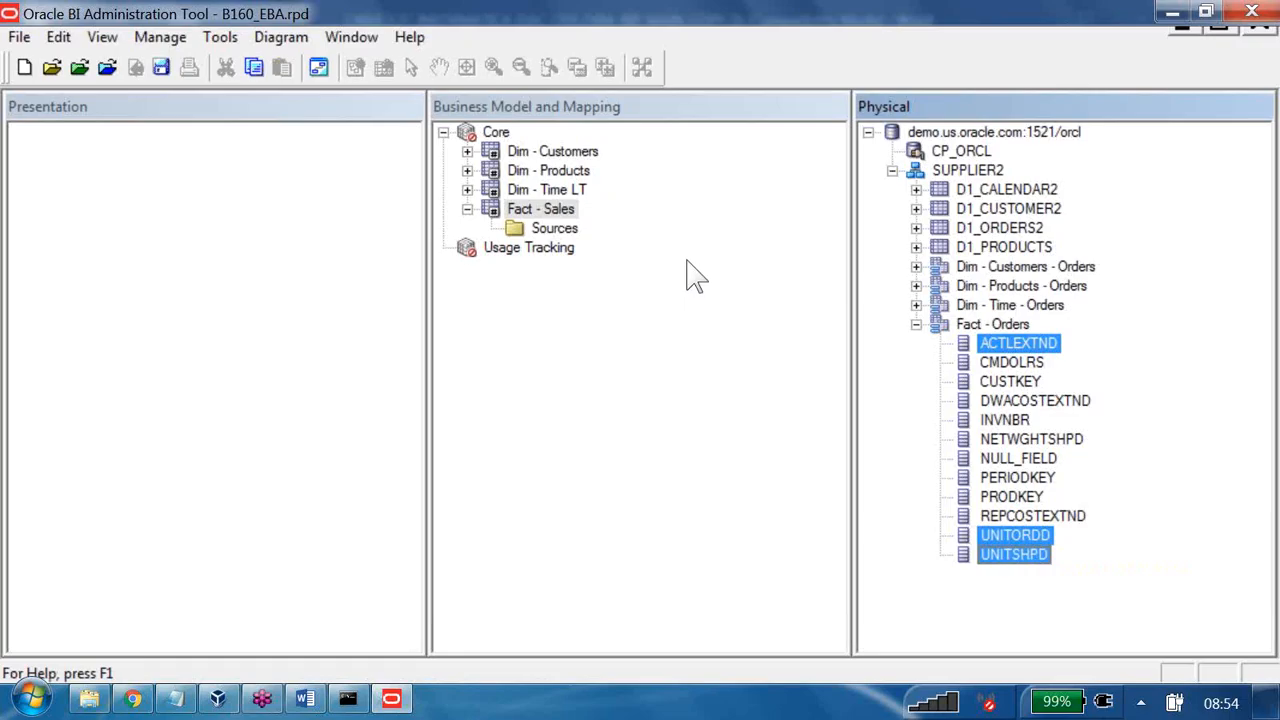
left_click(1031, 439, "ctrl")
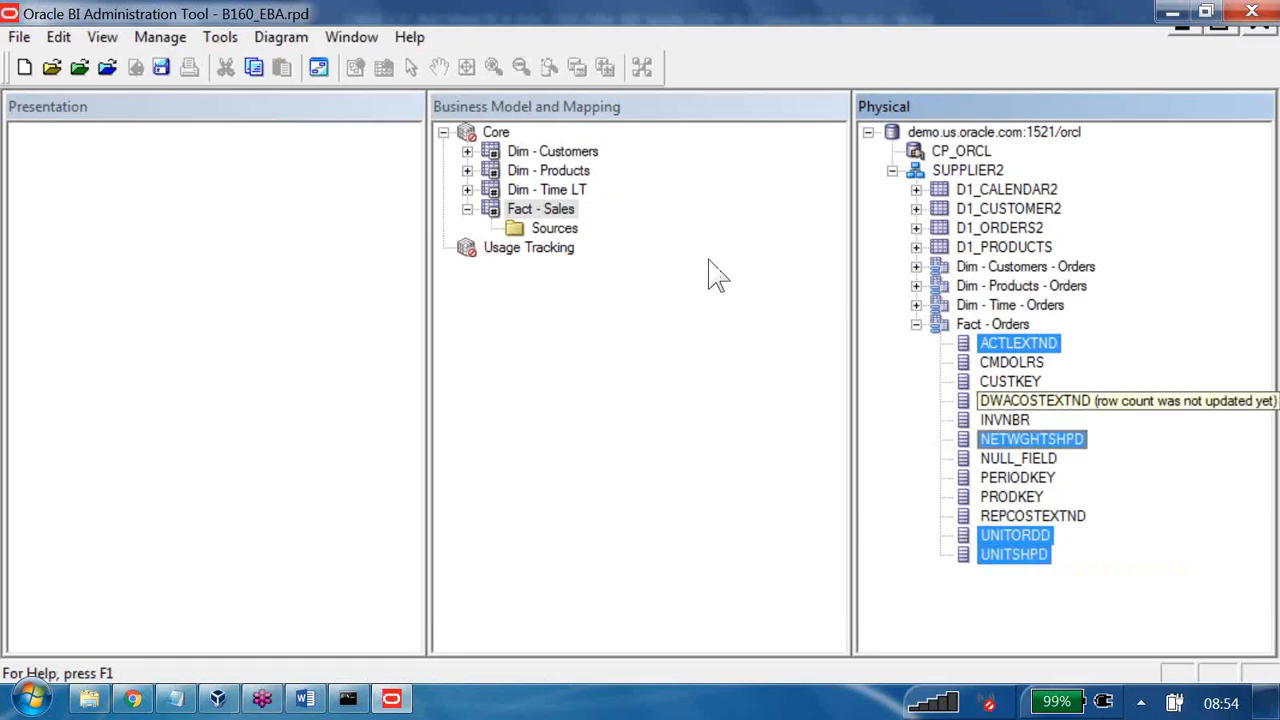
left_click_drag(1000, 343, 540, 209)
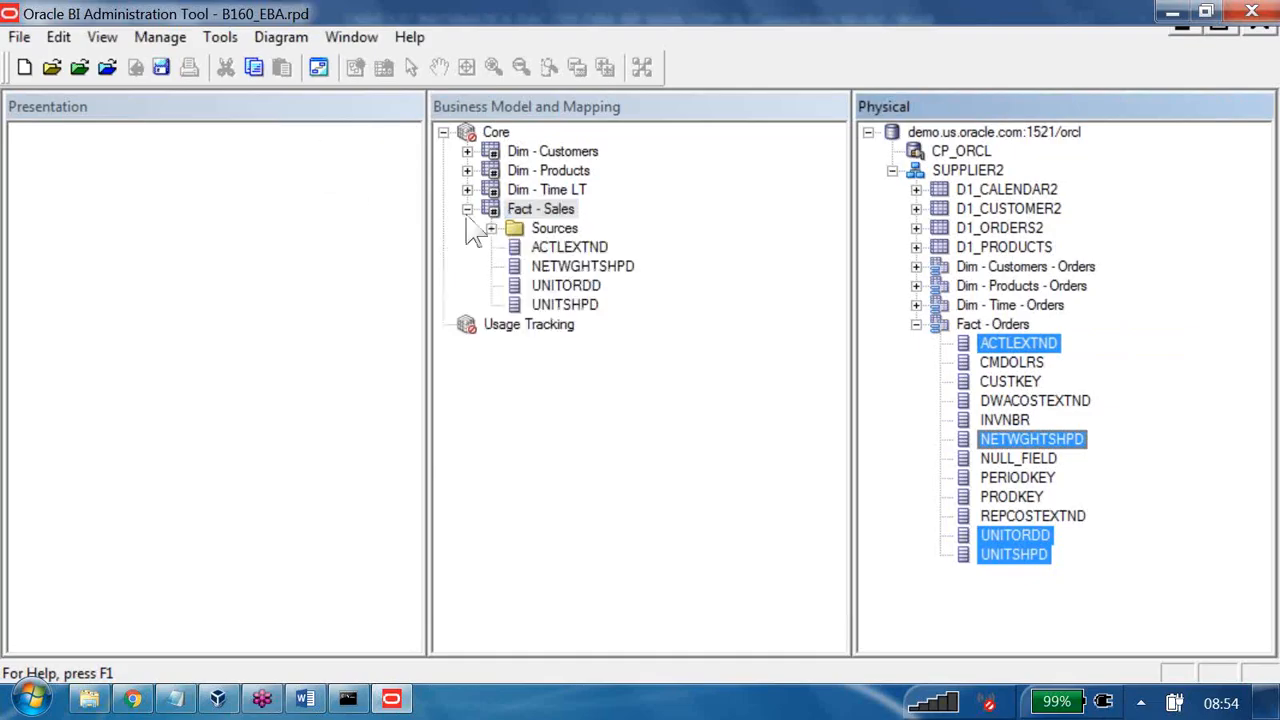
- Delete the Usage Tracking business model
left_click(527, 338)
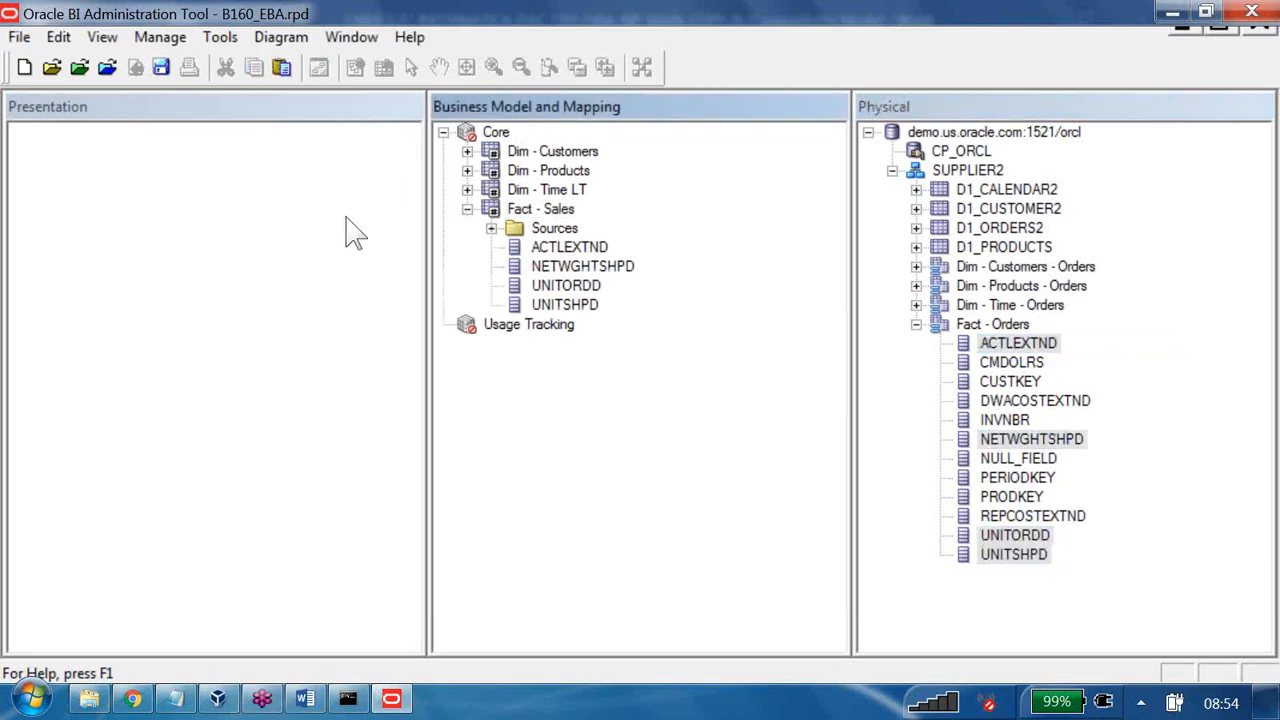
left_click(521, 325)
key("Delete")
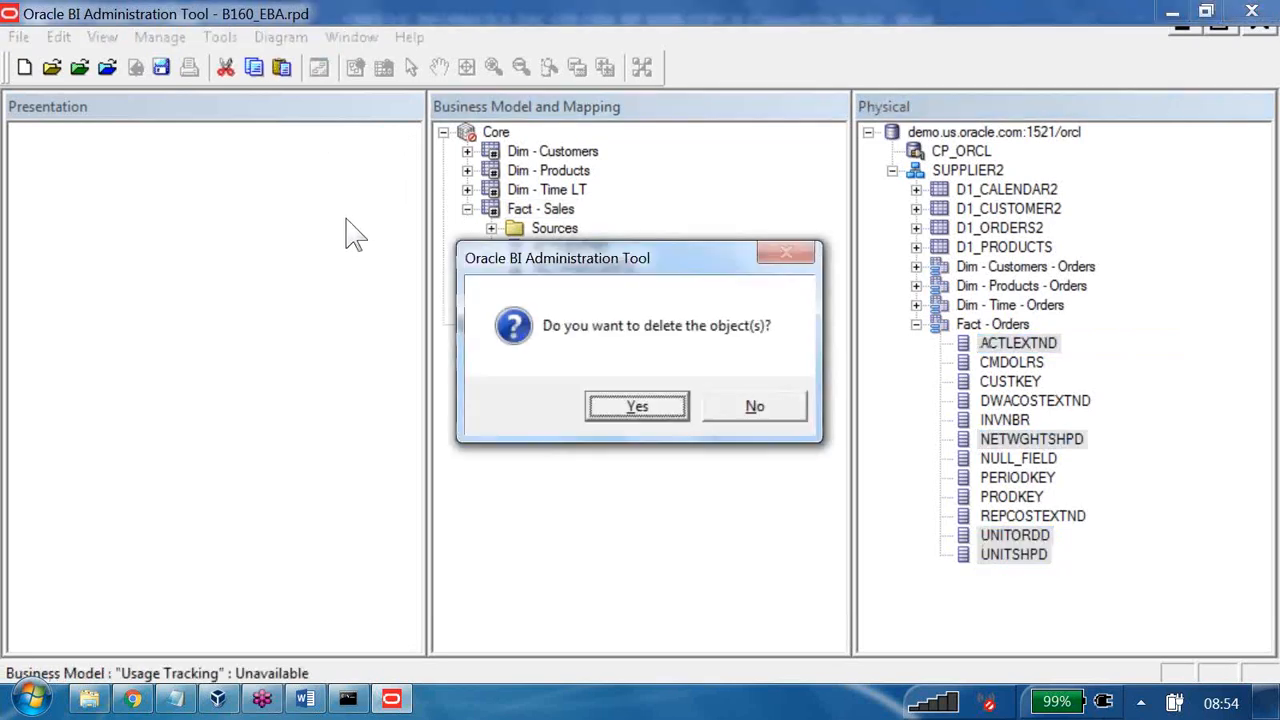
key("Return")
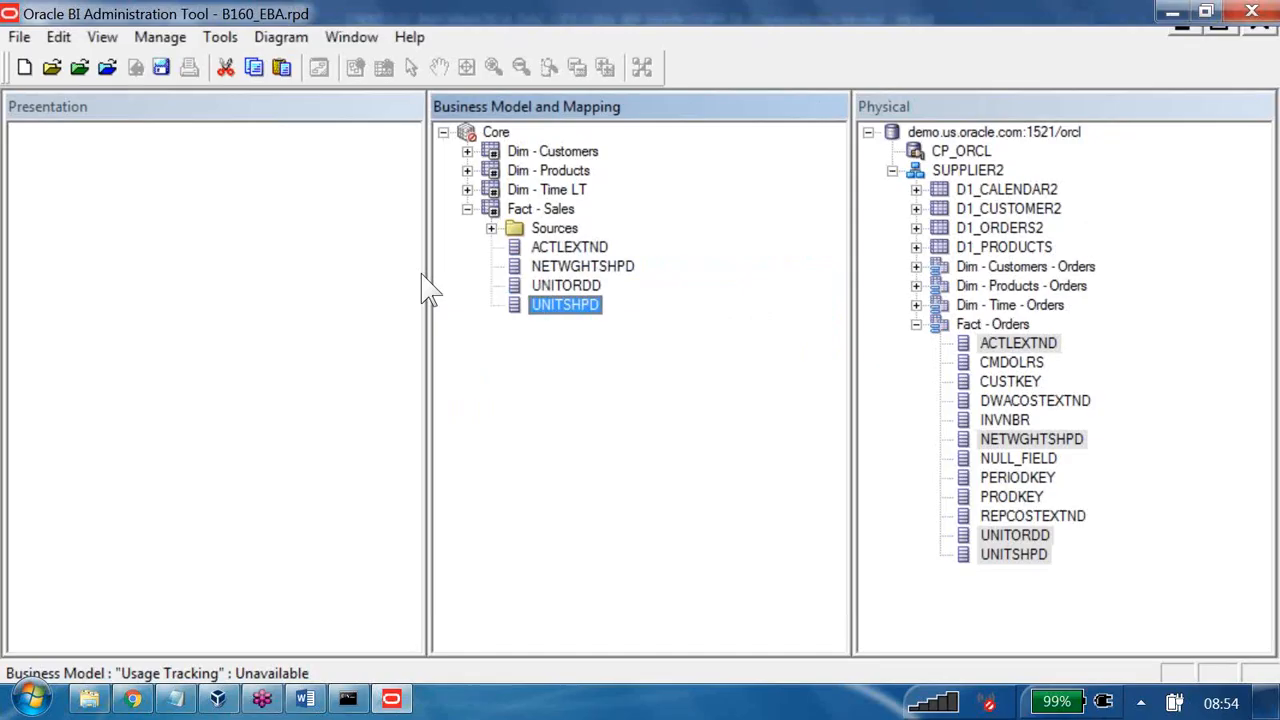
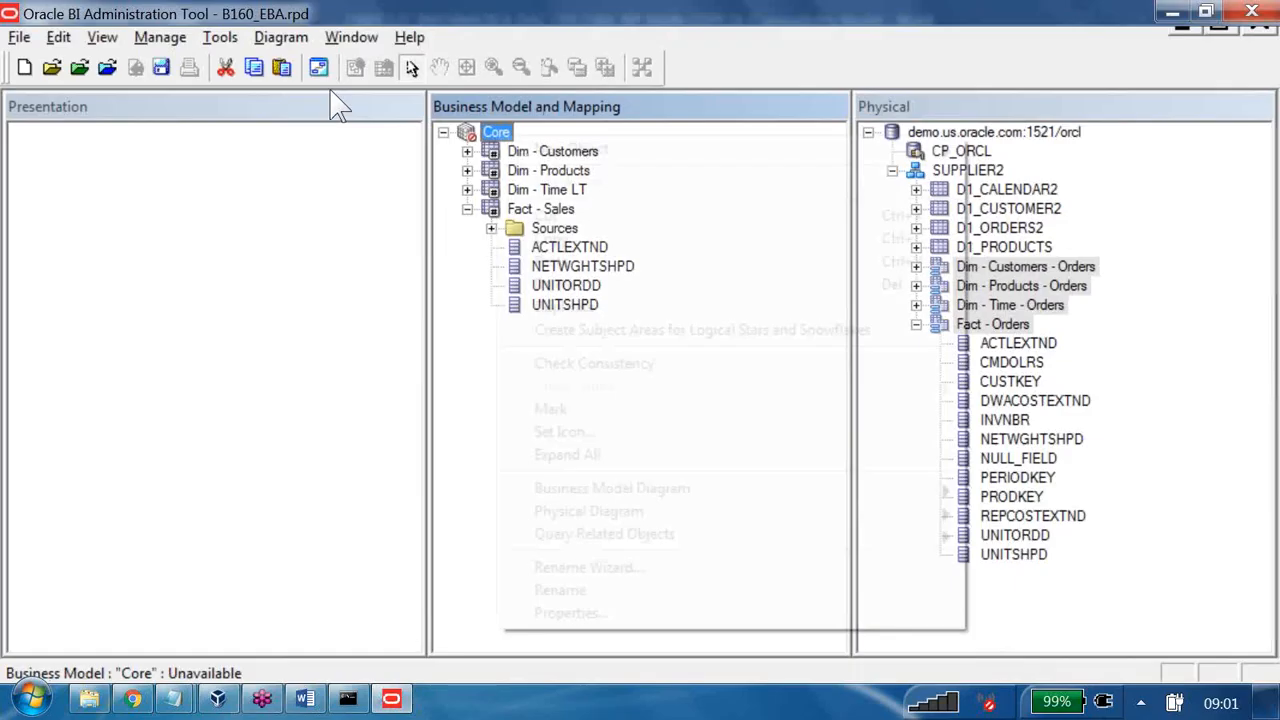
- Open Core's whole business model diagram and create a logical join from Fact - Sales to Dim - Products
mouse_move(543, 491)
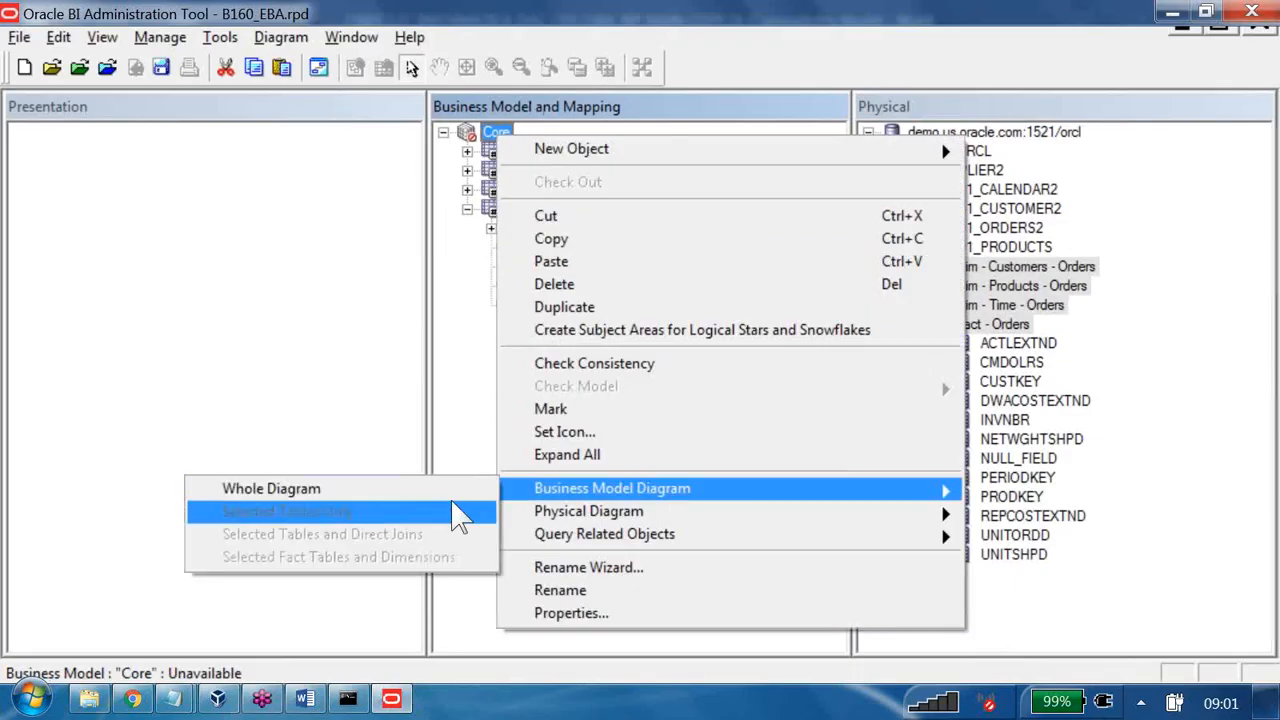
left_click(271, 488)
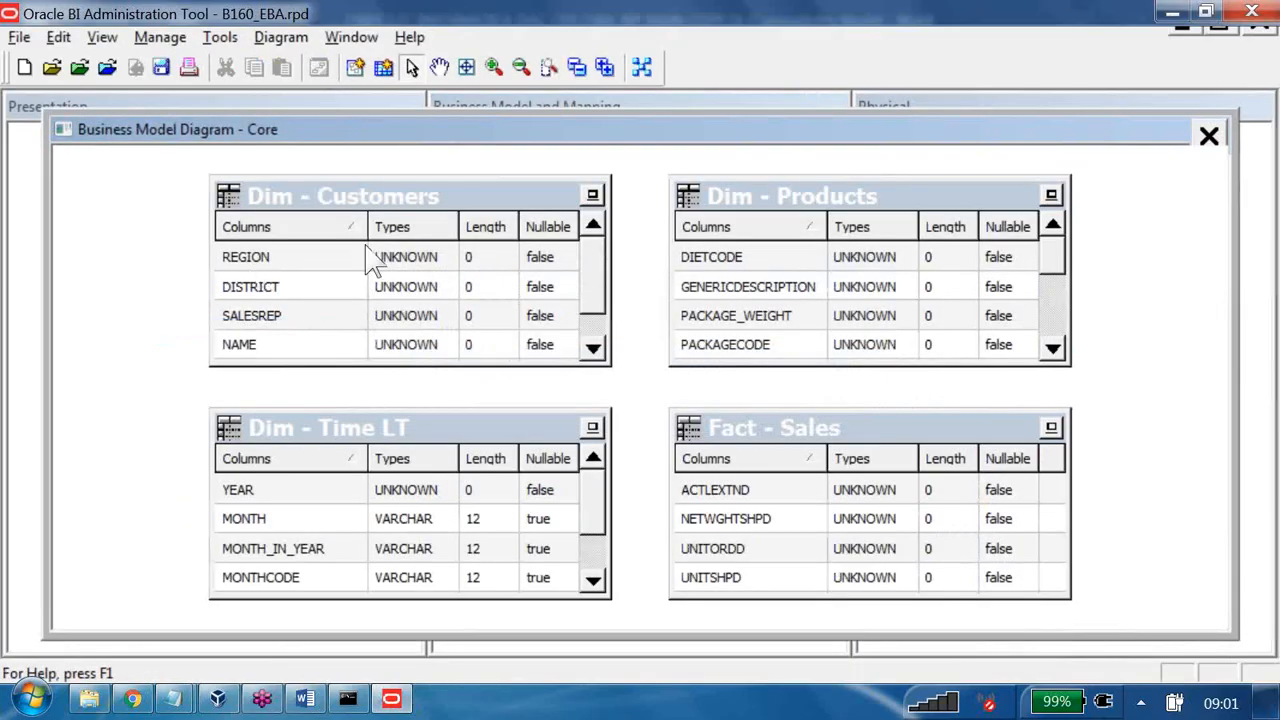
left_click(355, 67)
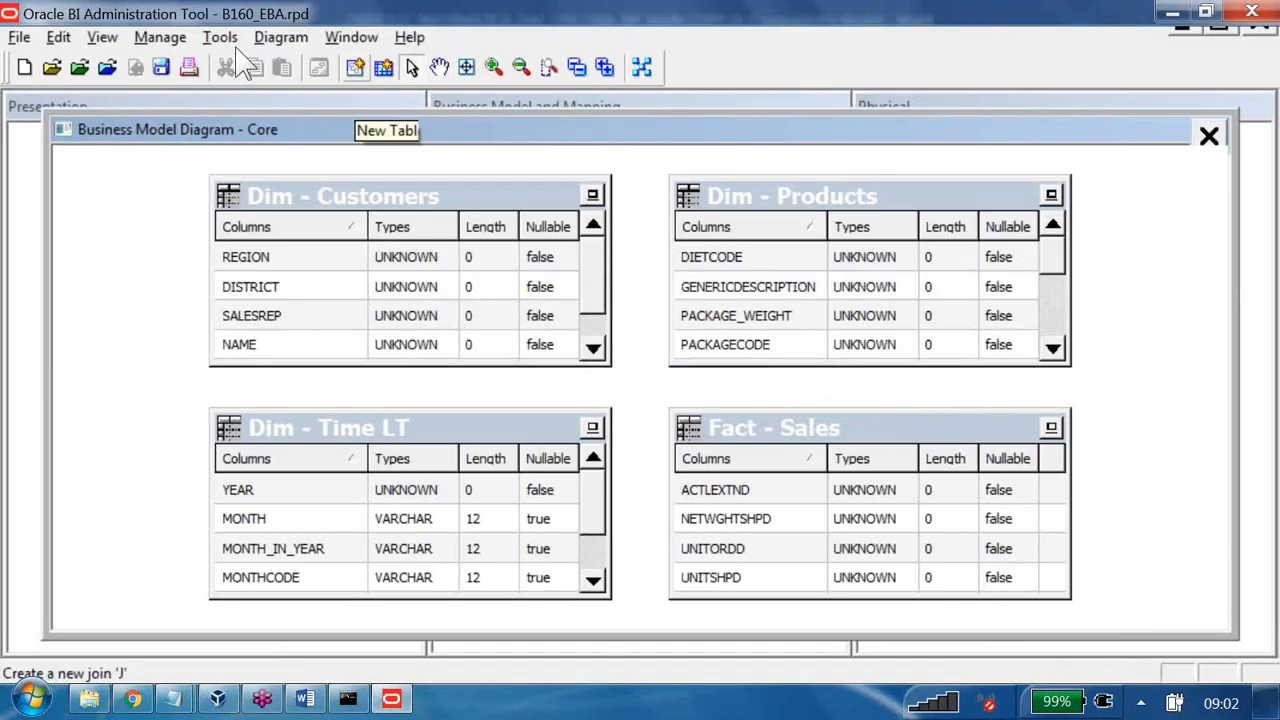
left_click(729, 286)
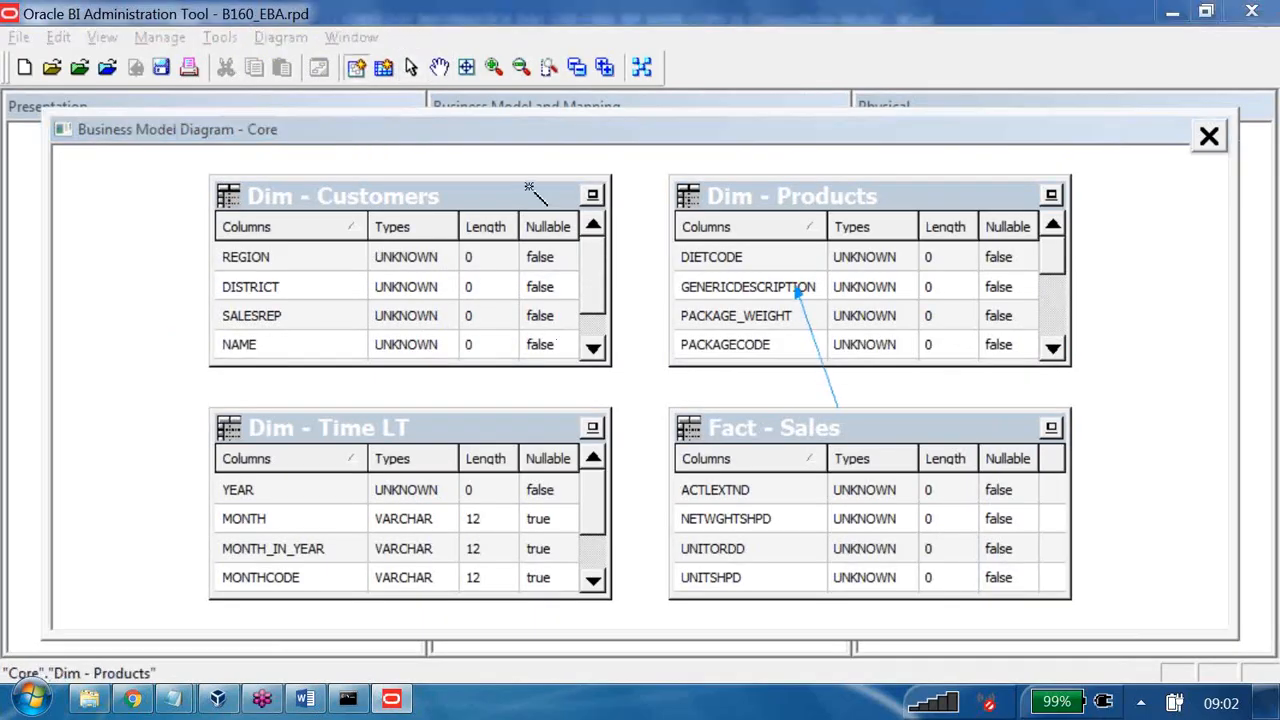
left_click(829, 430)
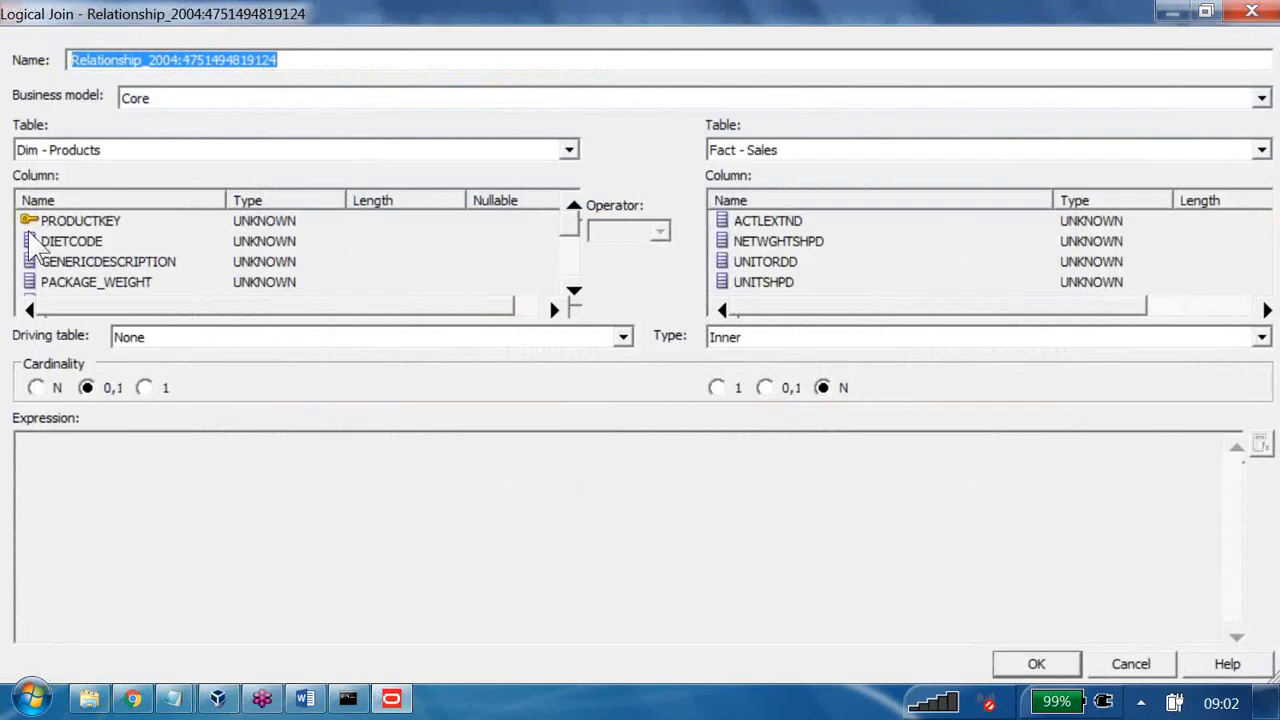
key("Return")
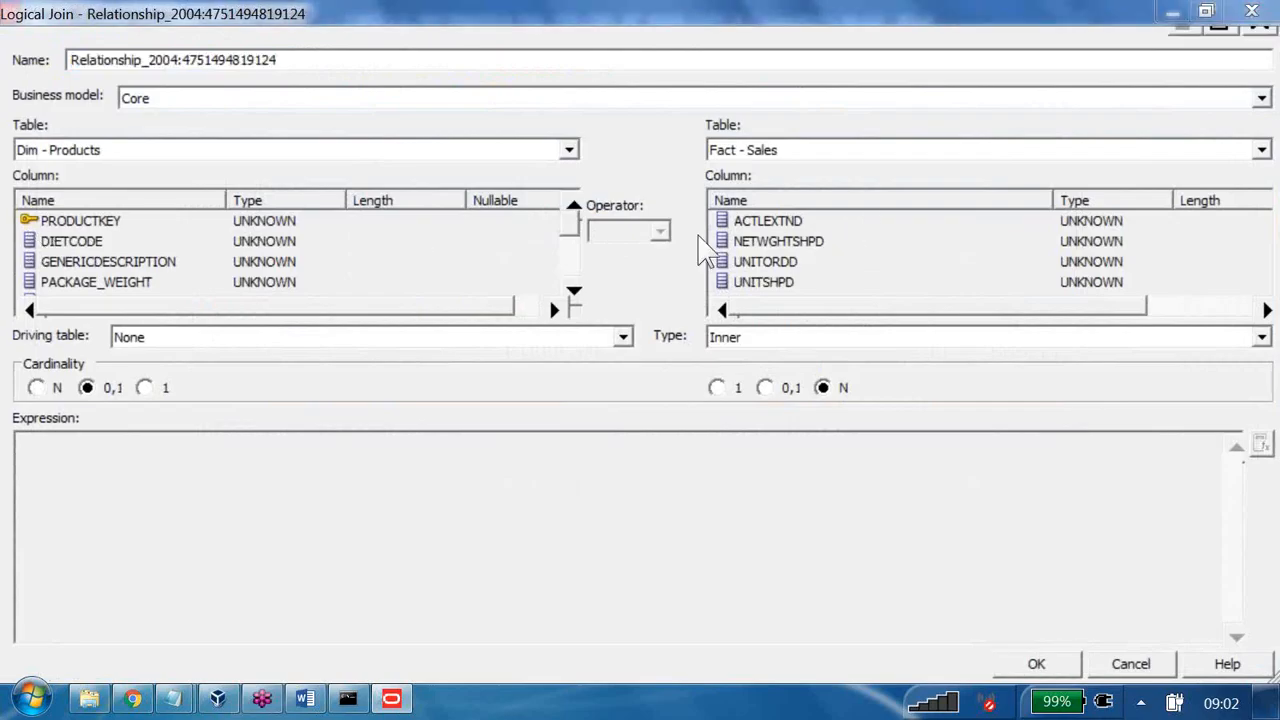
left_click(700, 240)
mouse_move(662, 193)
left_mouse_down()
mouse_move(580, 196)
mouse_move(629, 282)
mouse_move(660, 184)
left_mouse_up()
left_click_drag(670, 137, 722, 170)
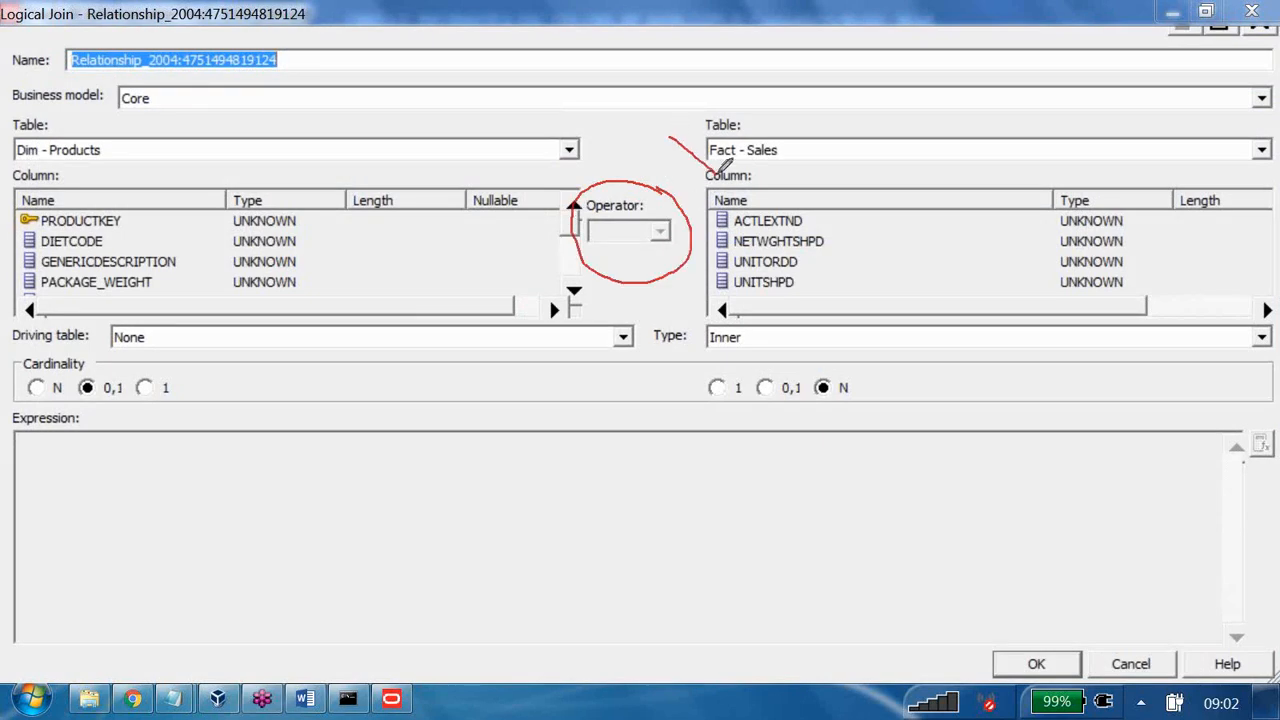
left_click_drag(707, 122, 670, 190)
mouse_move(104, 412)
left_mouse_down()
mouse_move(76, 407)
mouse_move(10, 438)
mouse_move(118, 460)
mouse_move(100, 412)
left_mouse_up()
left_click_drag(137, 450, 197, 495)
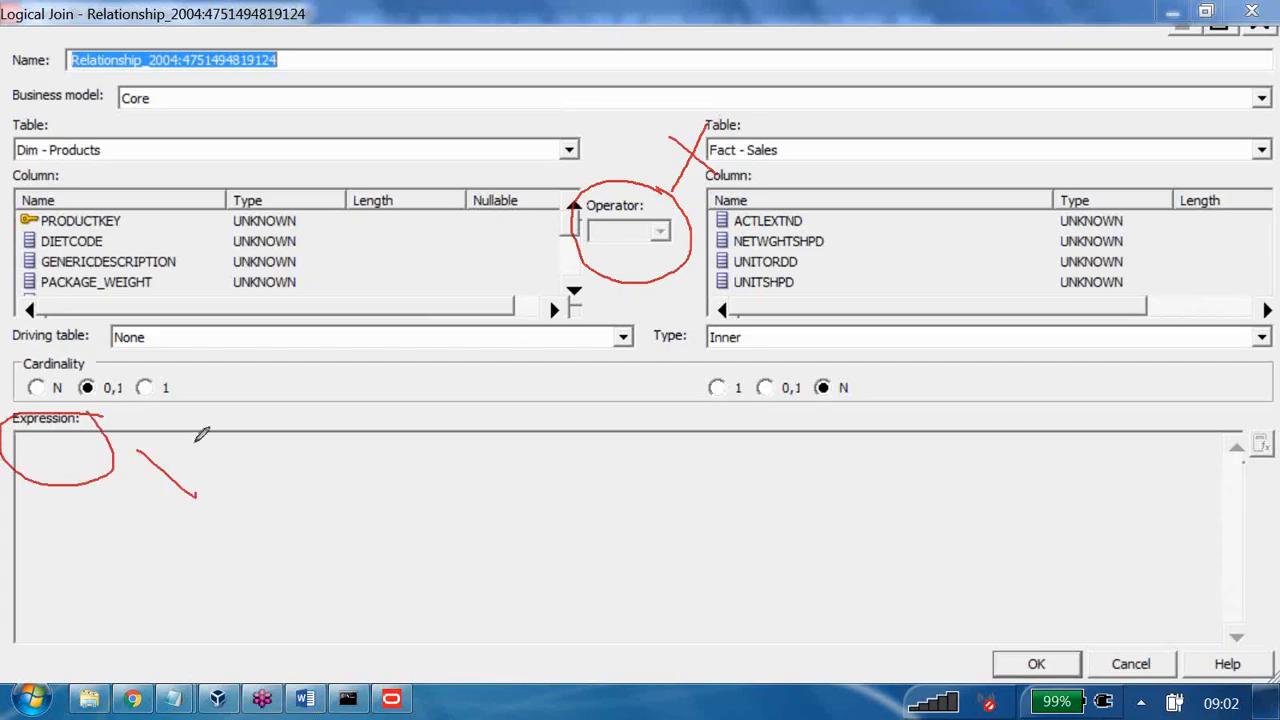
left_click_drag(196, 441, 156, 508)
left_click_drag(233, 494, 432, 499)
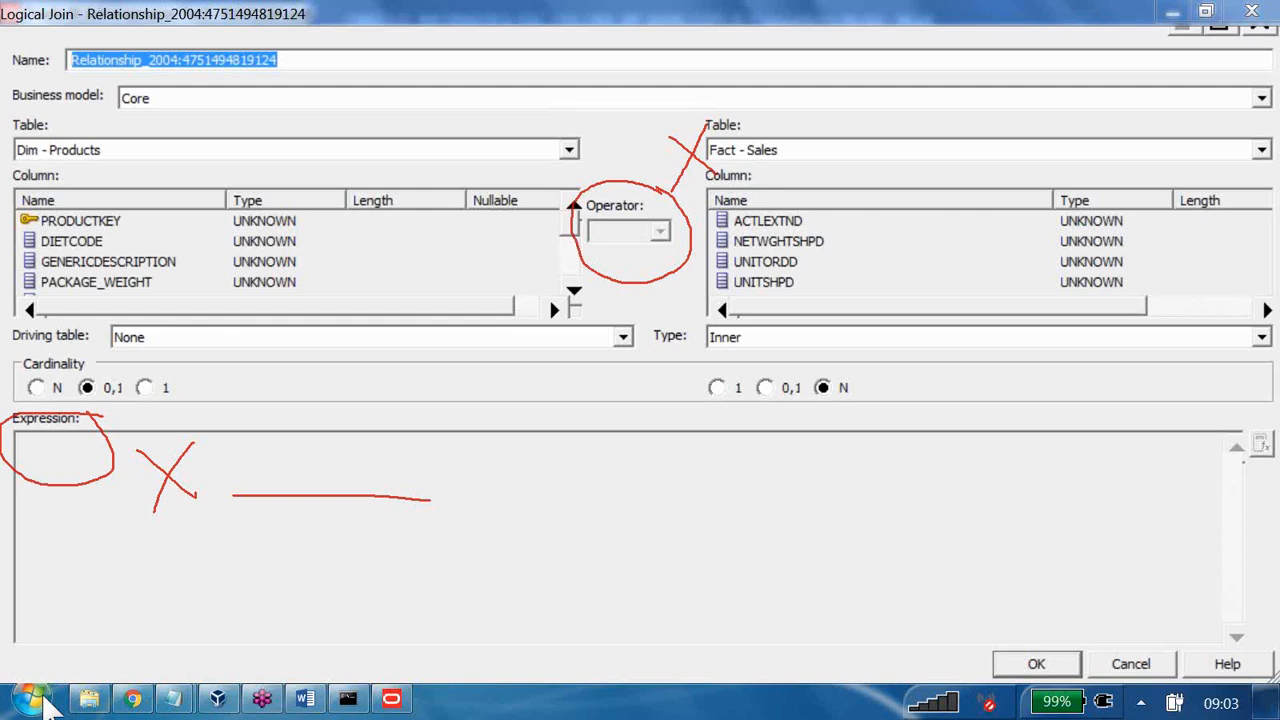
- Launch Paint with a blank canvas, and switch back to the Logical Join dialog
key("super")
type("paint")
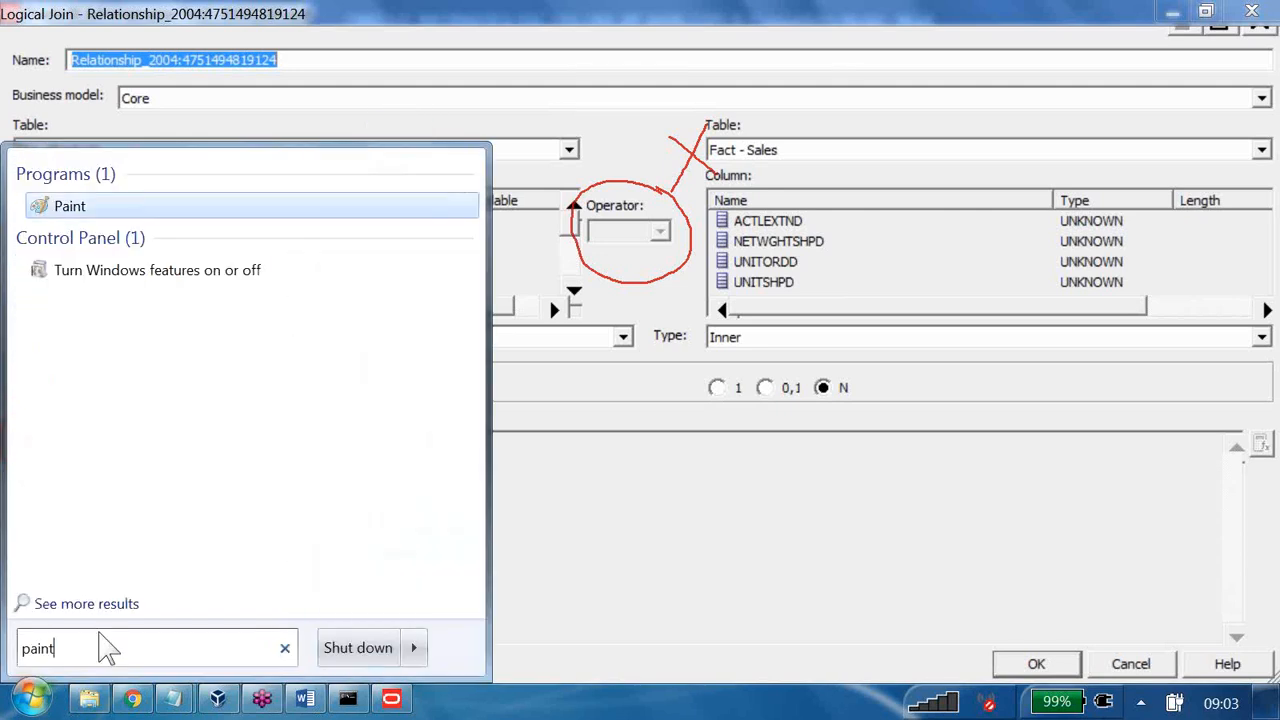
key("Return")
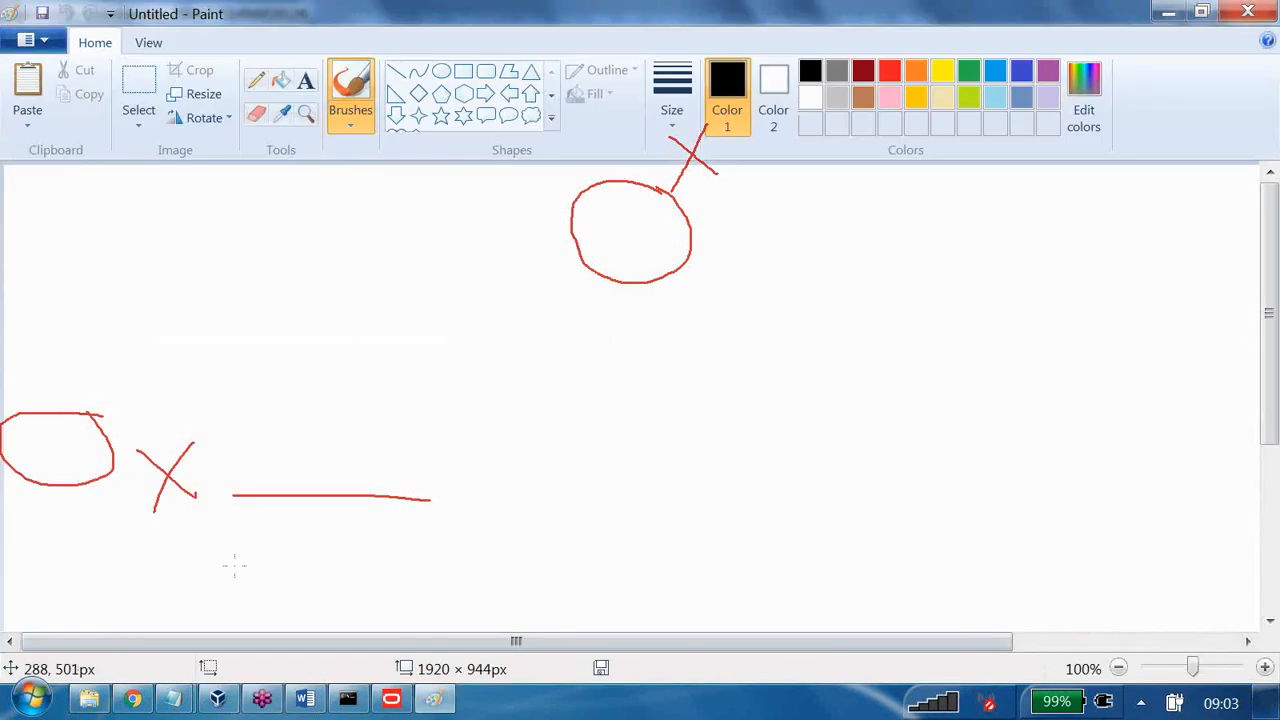
key("ctrl+v")
key("alt+Tab")
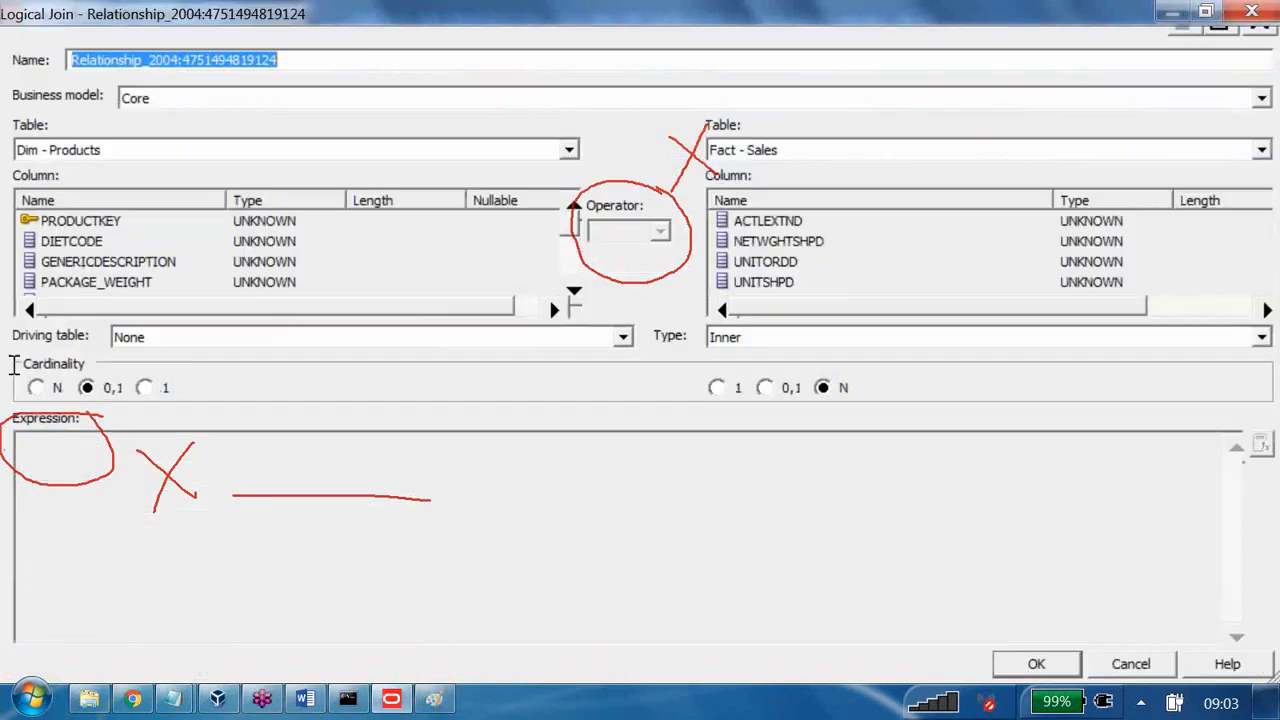
- Accept the logical join between Fact - Sales and Dim - Products and close the business model diagram
key("Return")
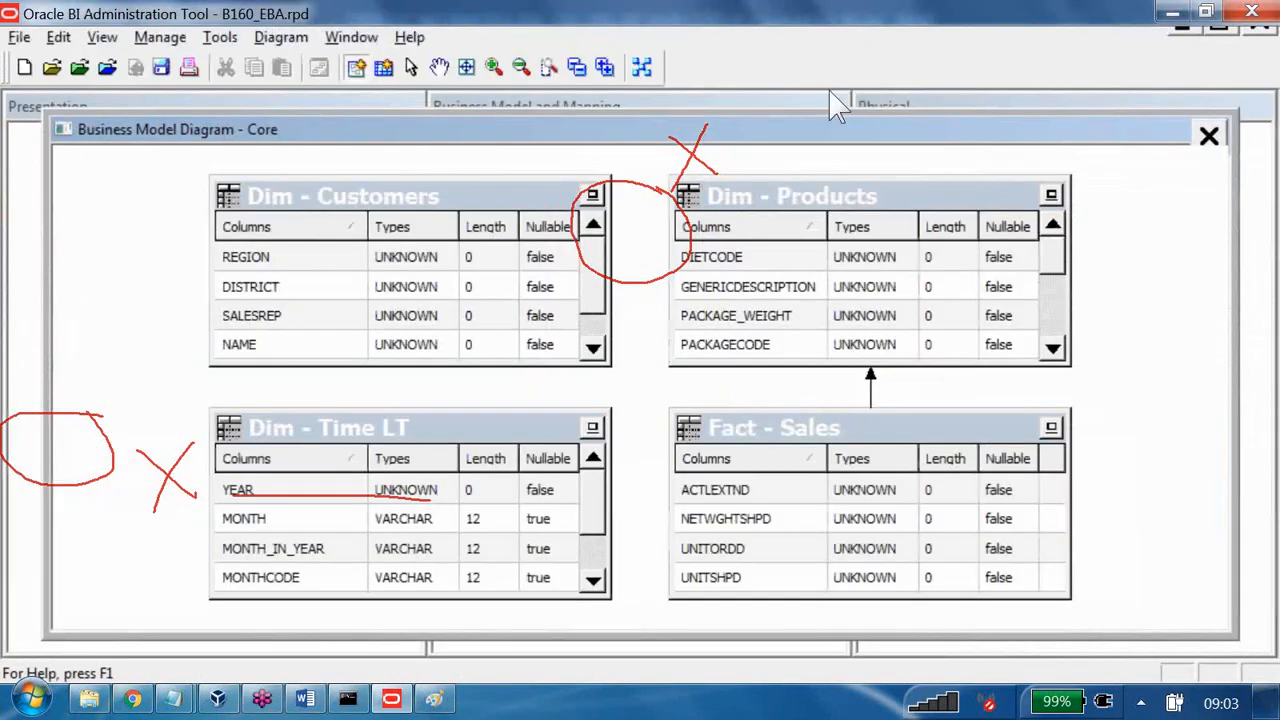
left_click(818, 104)
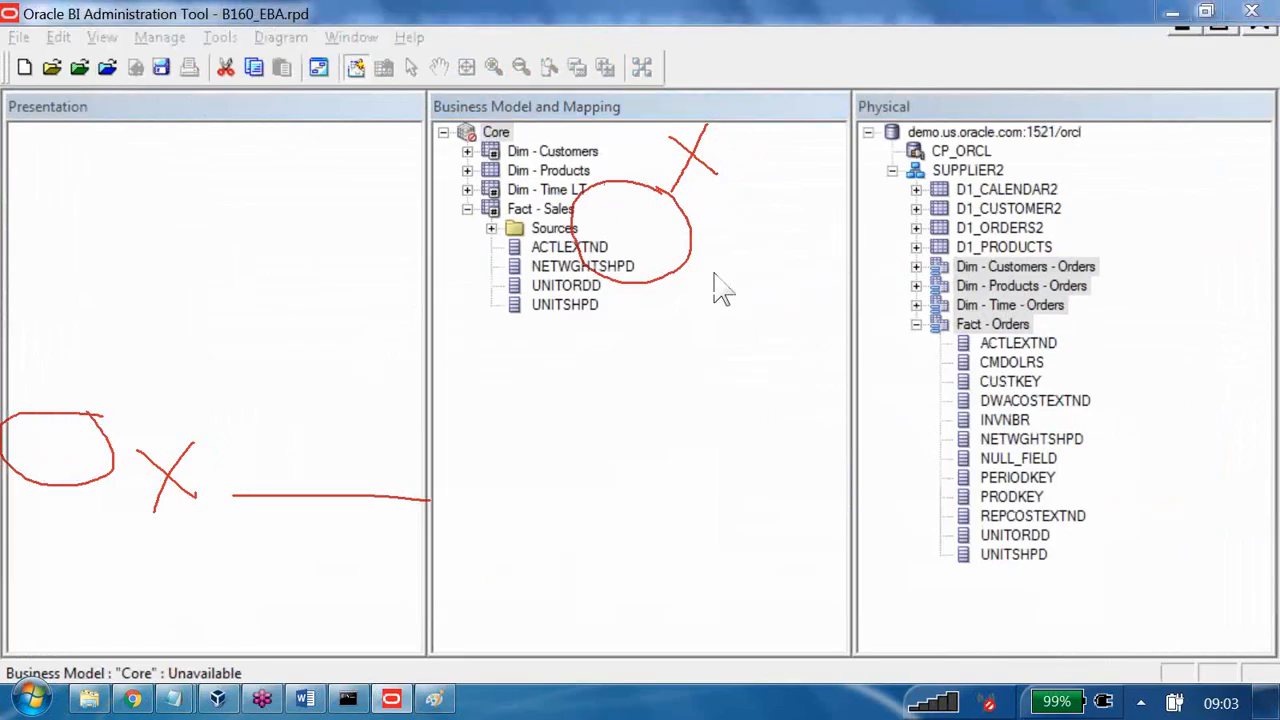
left_click(714, 308)
- Open the physical diagram of the four Orders alias tables and delete the join between Fact - Orders and Dim - Products - Orders
left_click(981, 266)
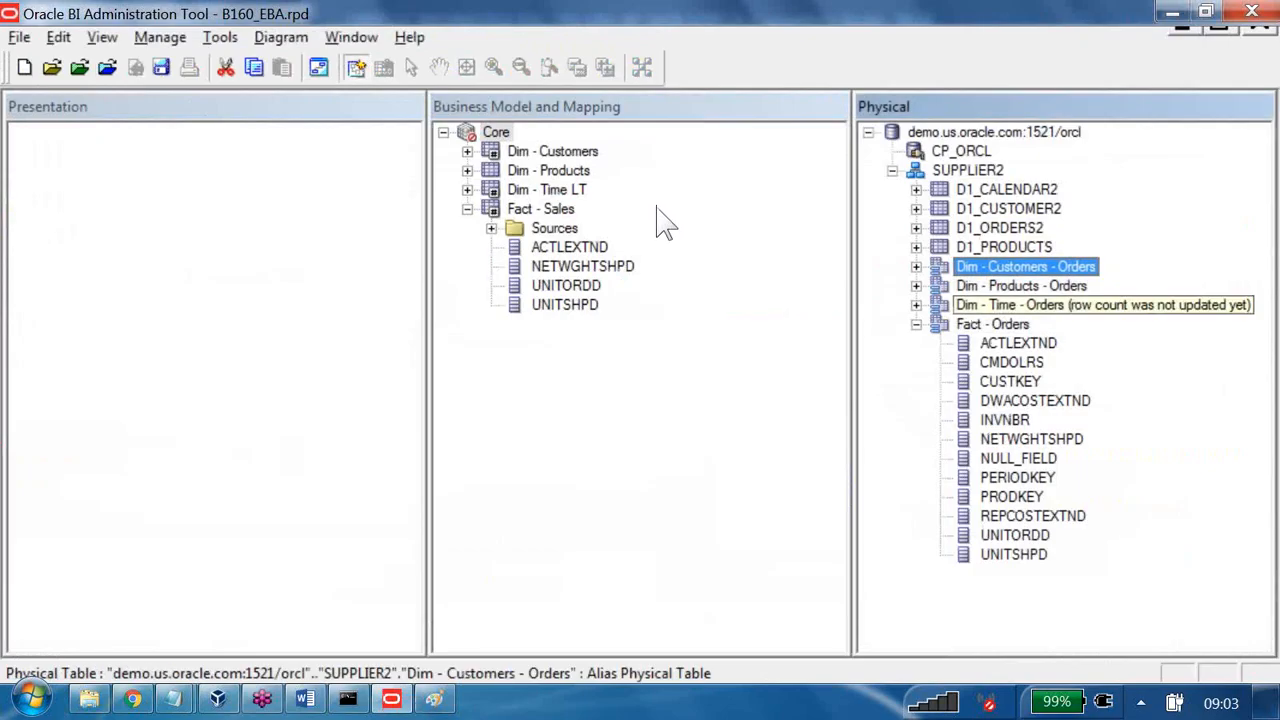
left_click(988, 325, "shift")
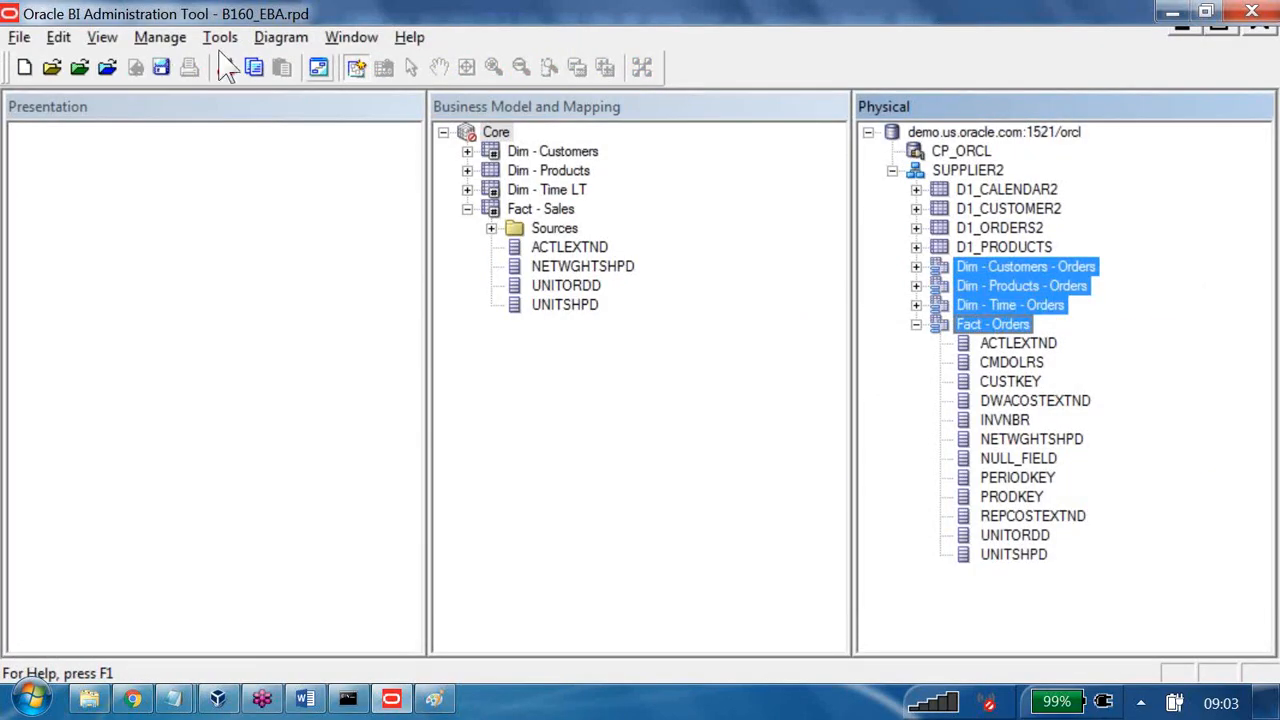
left_click(319, 68)
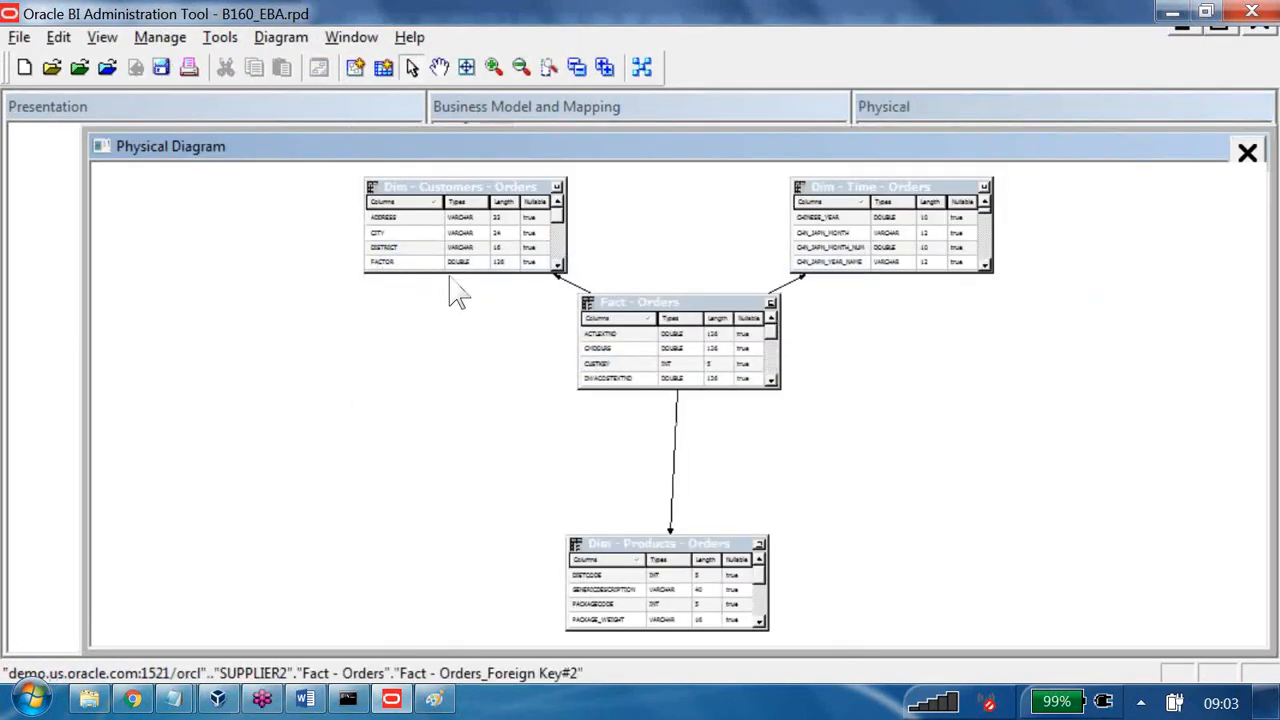
key("Delete")
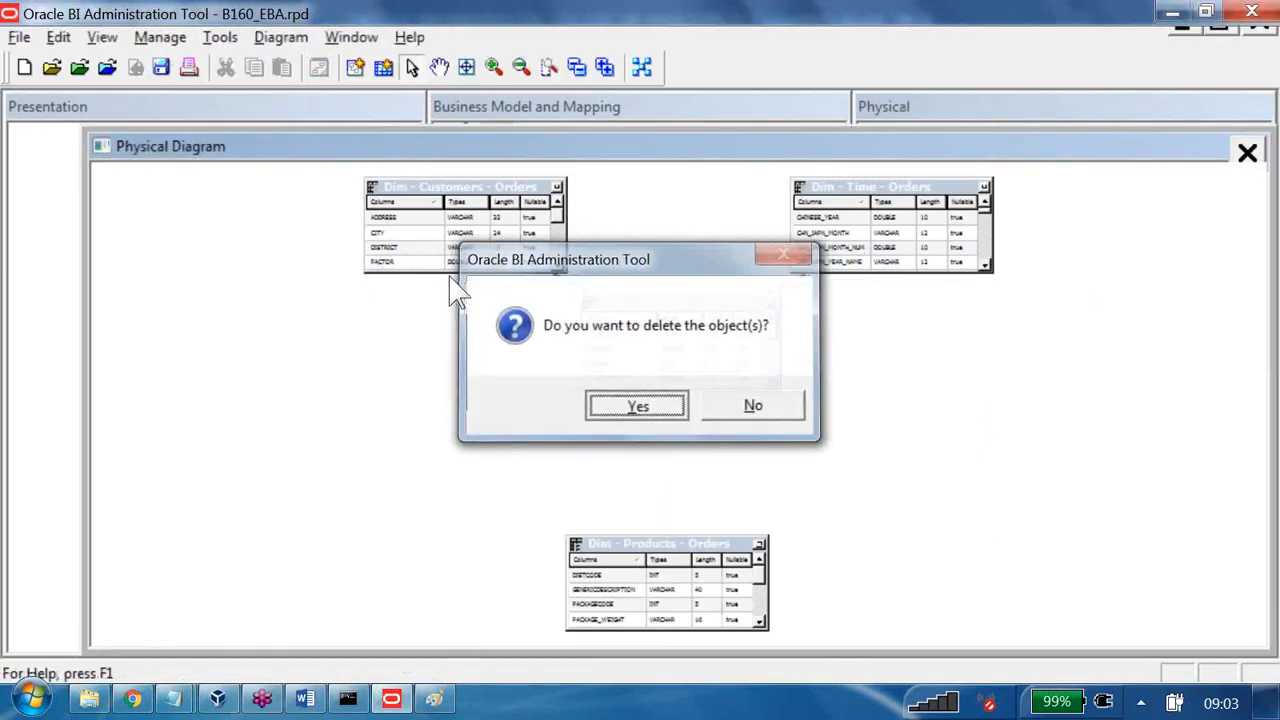
key("Return")
- Draw a new physical join from Fact - Orders to Dim - Products - Orders
left_click(253, 67)
left_click(675, 345)
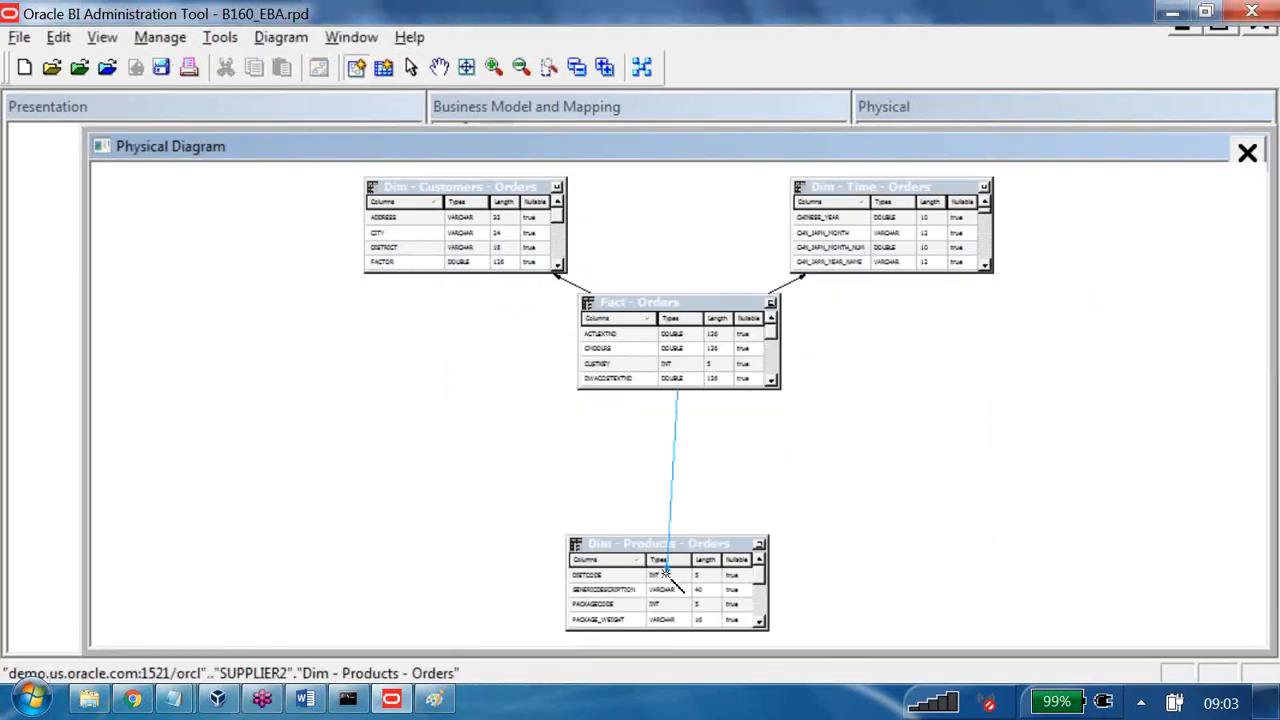
left_click(673, 578)
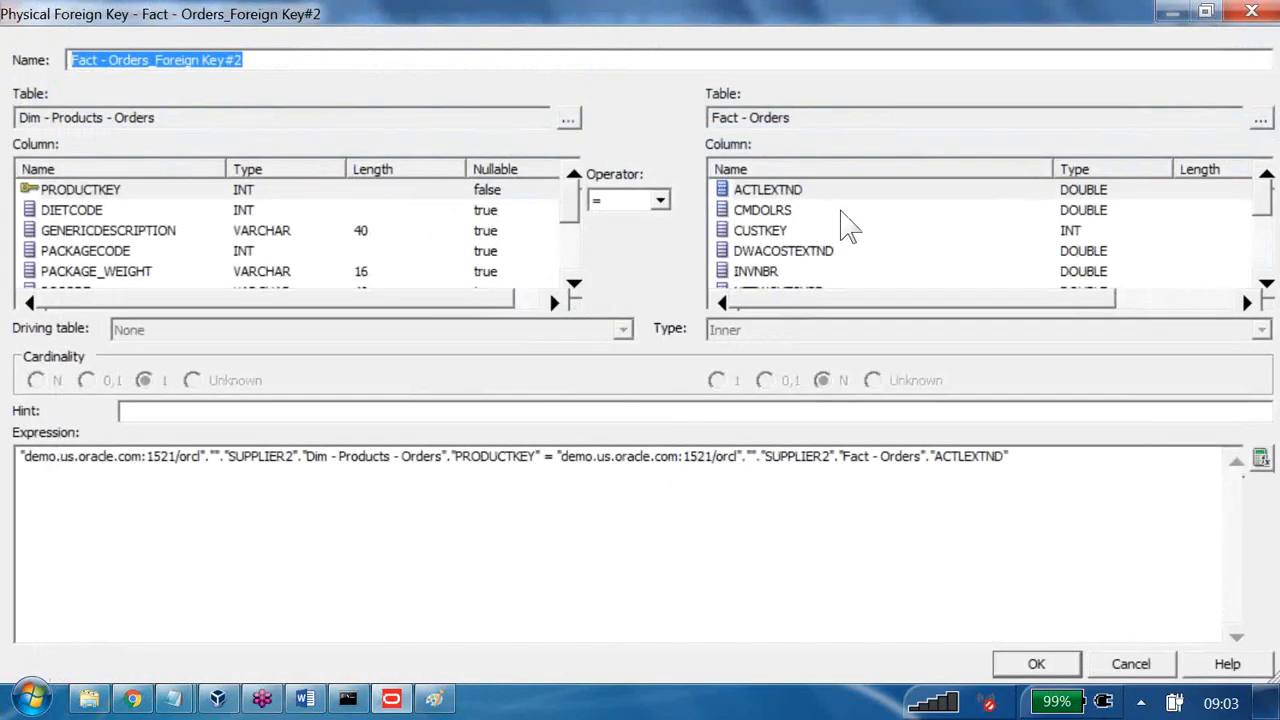
- Examine the operator, expression, driving table, join type and cardinality settings of the physical foreign key, marking them on screen
left_click(698, 245)
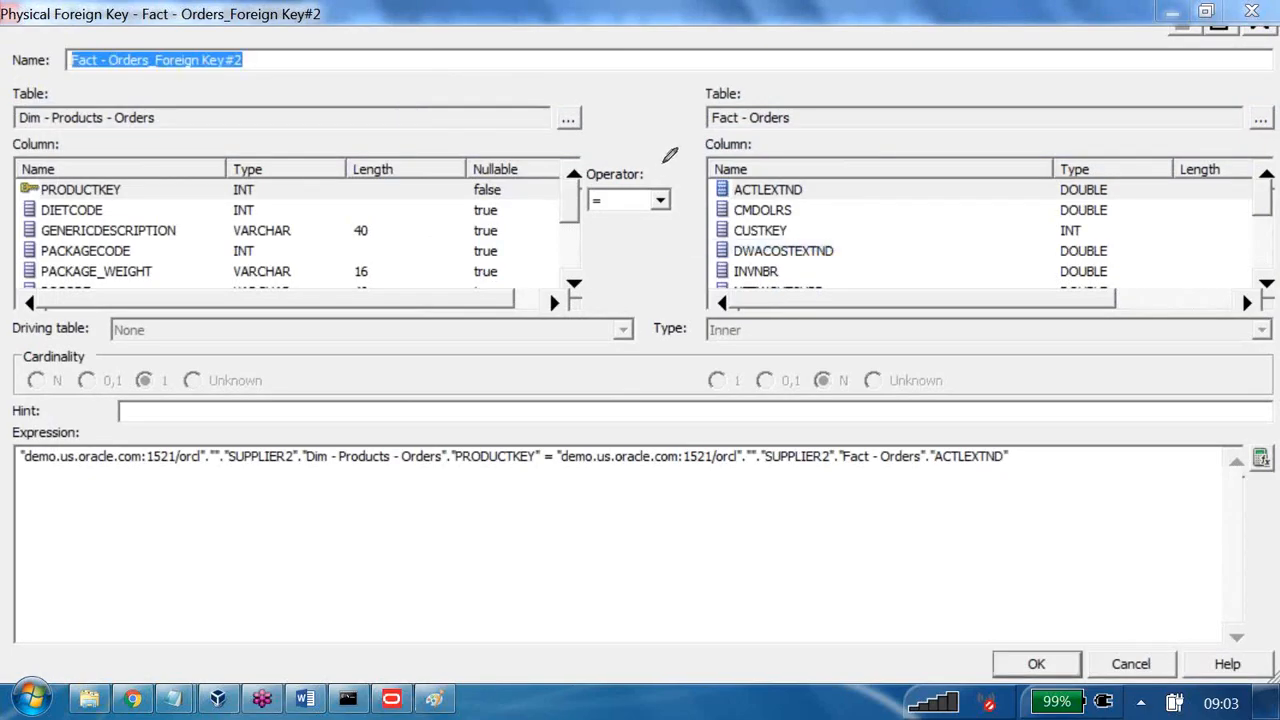
mouse_move(650, 158)
left_mouse_down()
mouse_move(576, 170)
mouse_move(685, 179)
mouse_move(660, 142)
mouse_move(732, 85)
left_mouse_up()
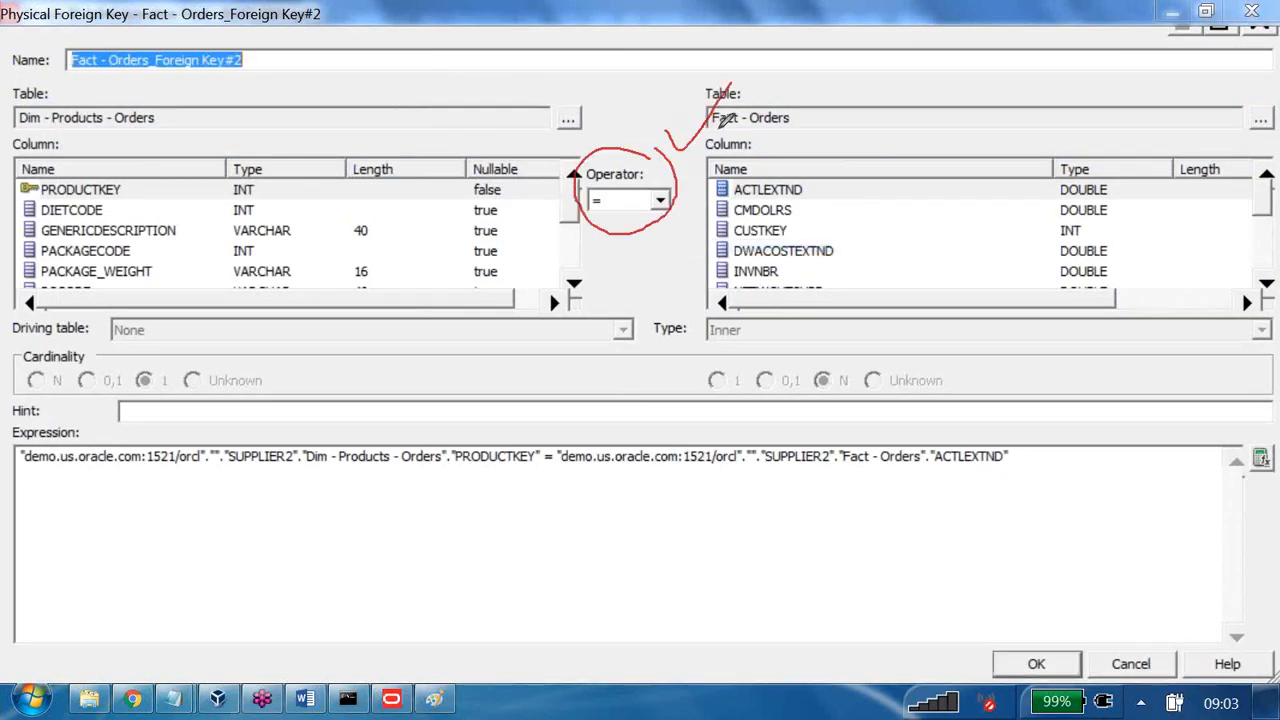
mouse_move(72, 414)
left_mouse_down()
mouse_move(28, 488)
mouse_move(1044, 446)
mouse_move(772, 418)
left_mouse_up()
left_click_drag(693, 401, 80, 424)
left_click_drag(970, 612, 1090, 512)
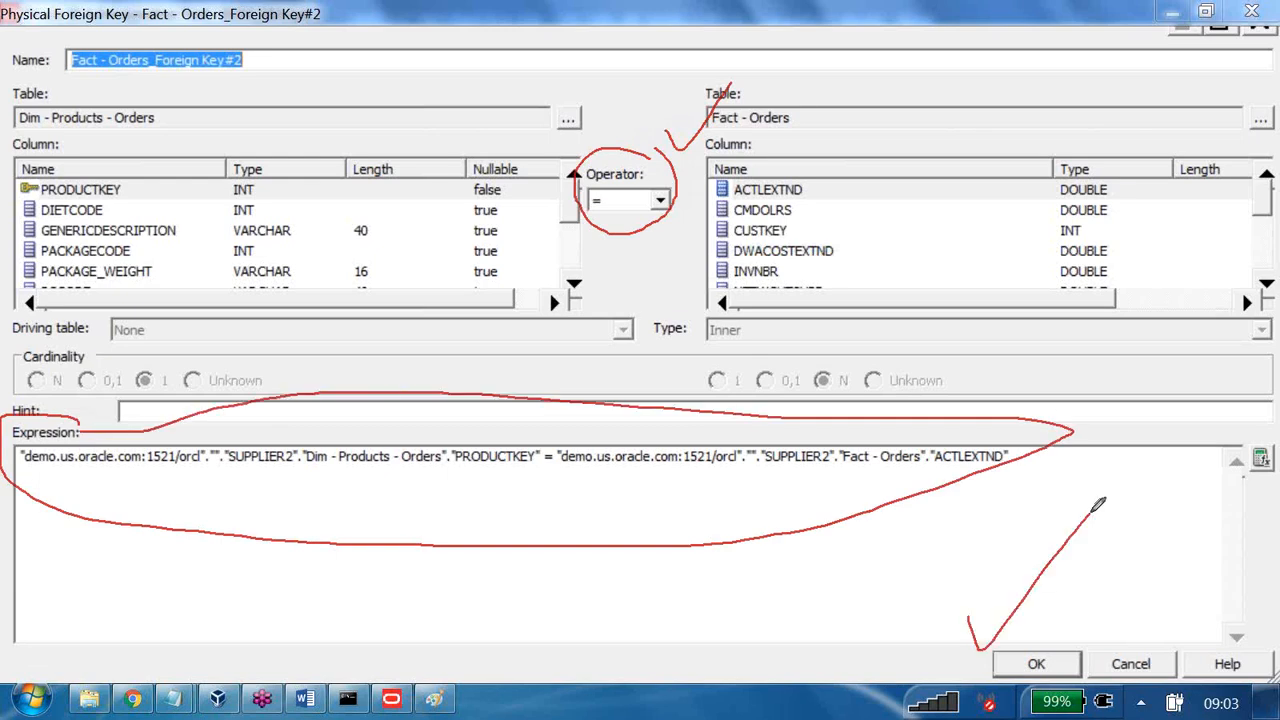
mouse_move(152, 328)
left_mouse_down()
mouse_move(197, 342)
mouse_move(160, 348)
left_mouse_up()
mouse_move(731, 320)
left_mouse_down()
mouse_move(766, 345)
mouse_move(686, 373)
left_mouse_up()
left_click_drag(70, 362, 118, 379)
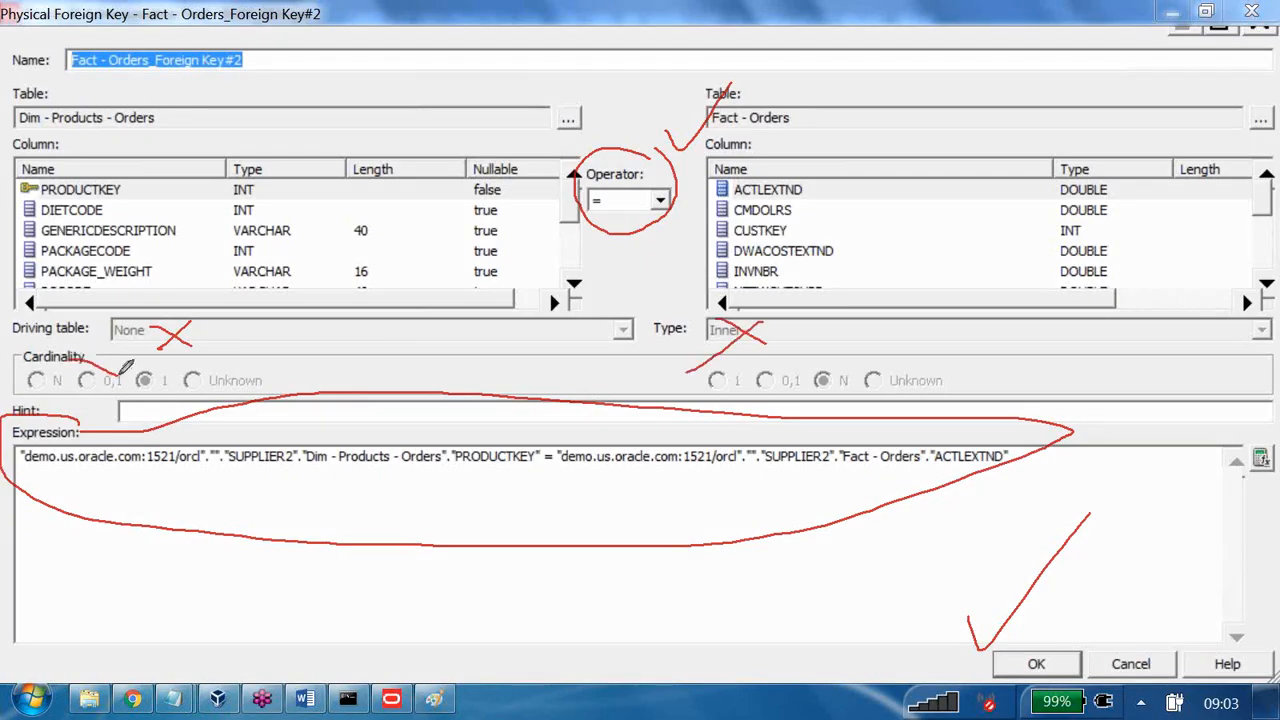
- Switch to Paint to compare the driving table, type and cardinality in the captured Logical Join dialog, and return to the physical foreign key
key("alt+Tab")
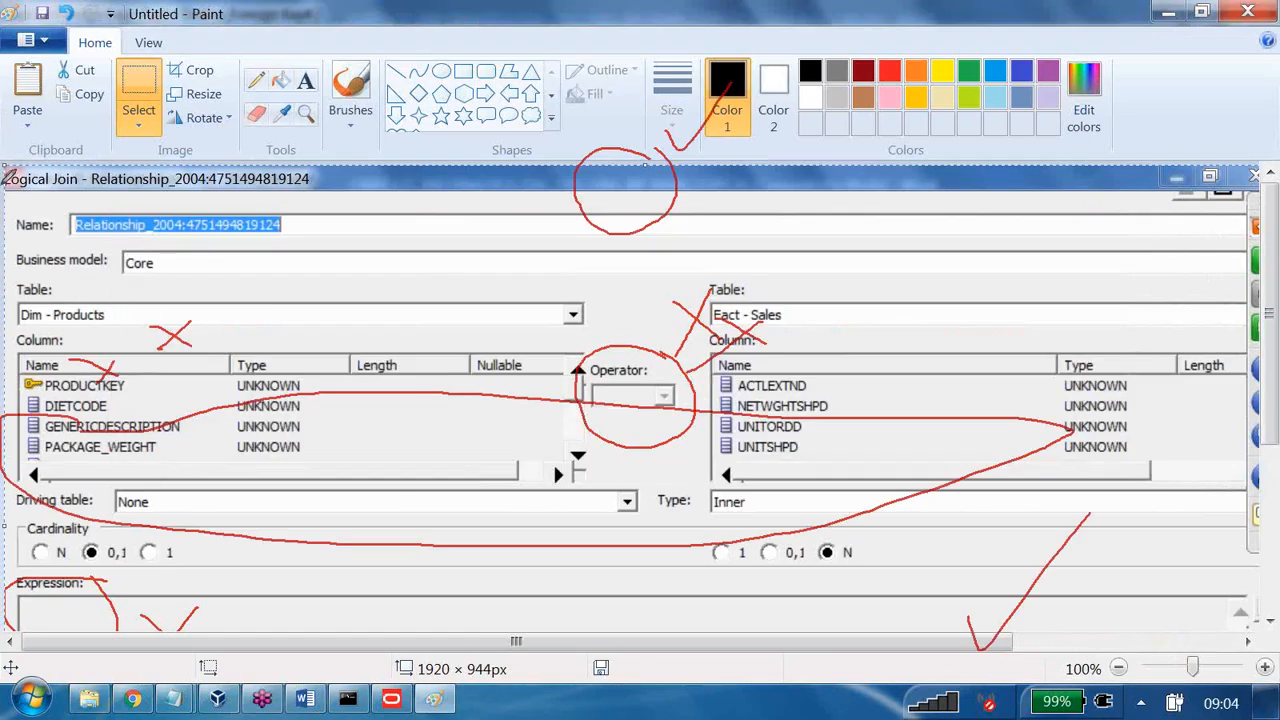
left_click_drag(6, 184, 86, 176)
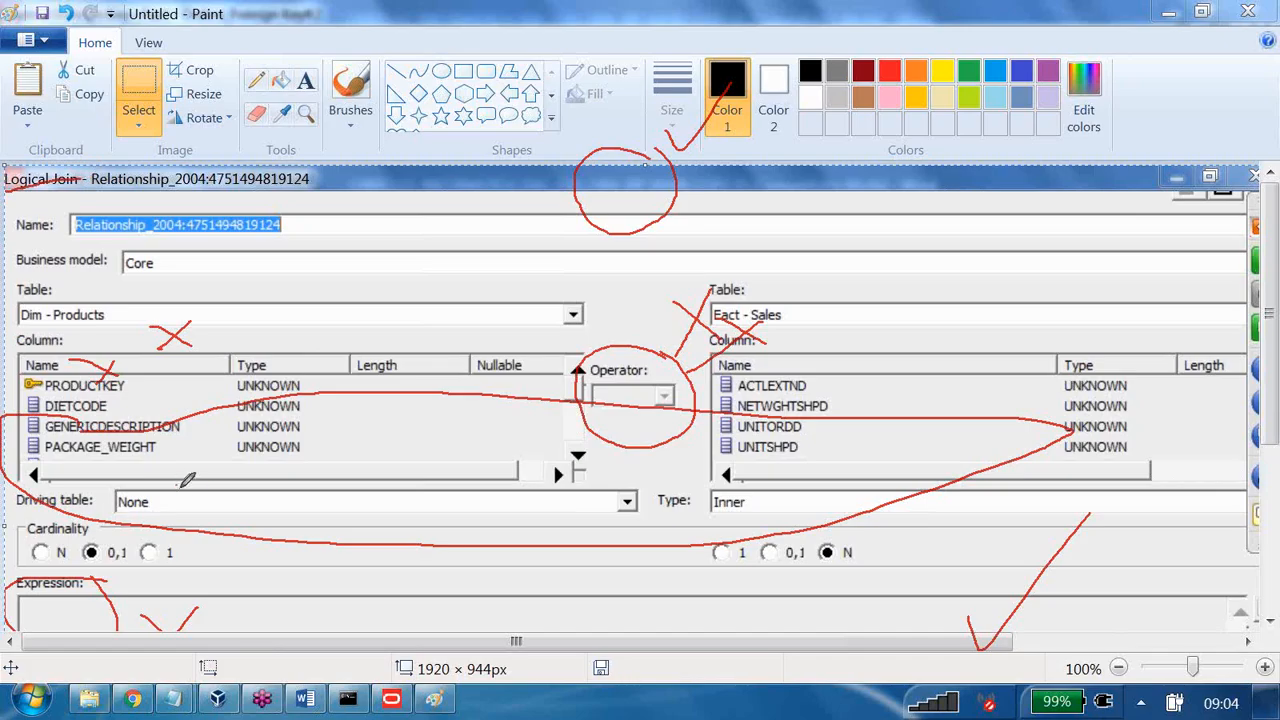
left_click_drag(182, 490, 300, 404)
left_click_drag(95, 530, 226, 470)
left_click_drag(704, 497, 790, 444)
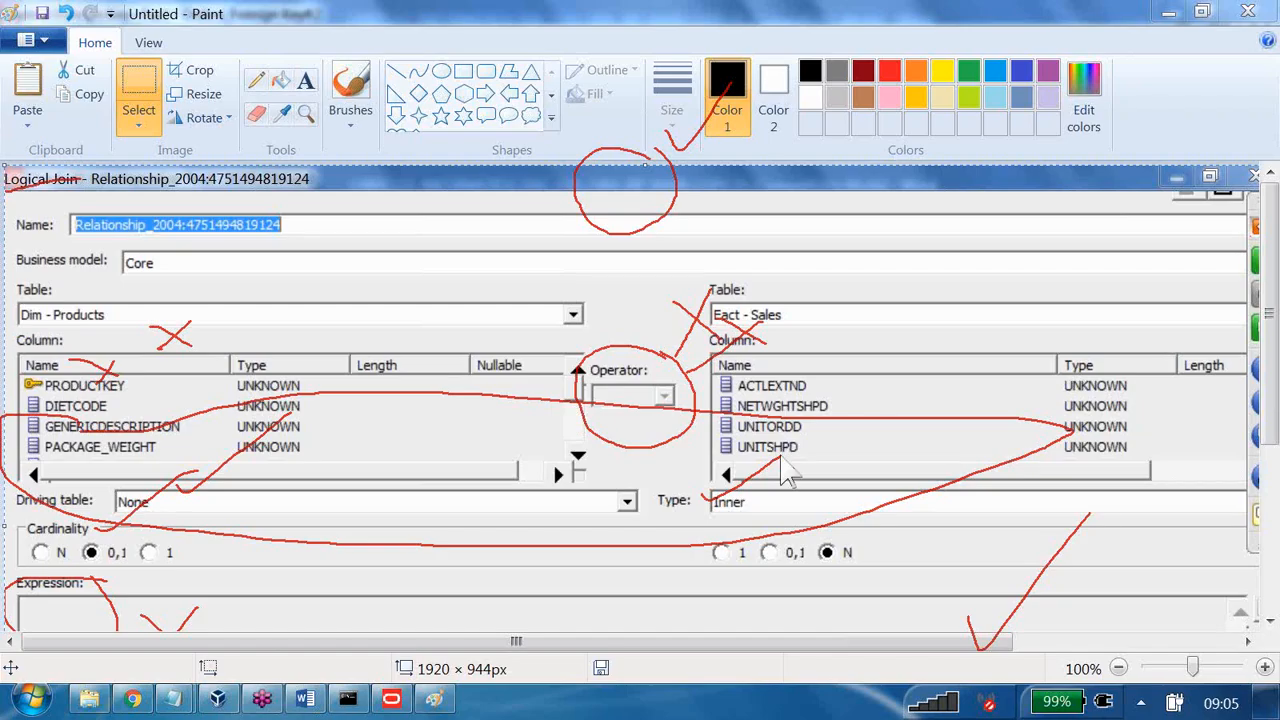
key("alt+Tab")
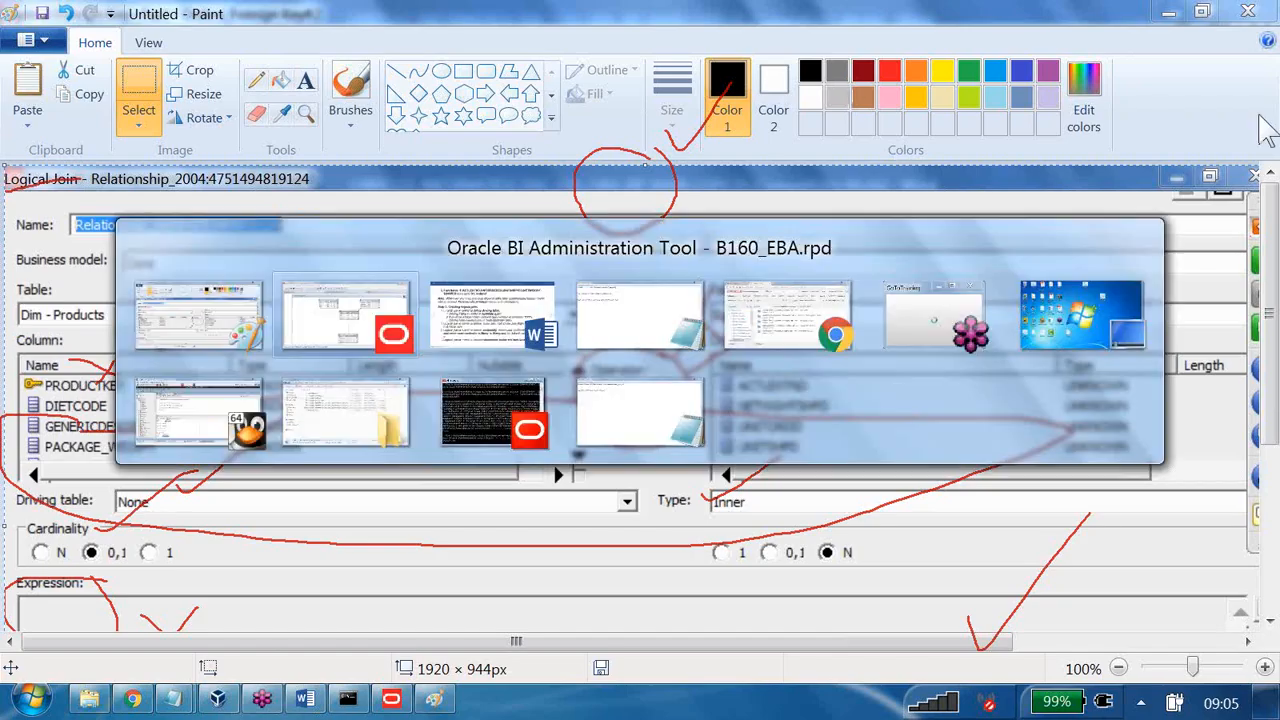
left_click(837, 203)
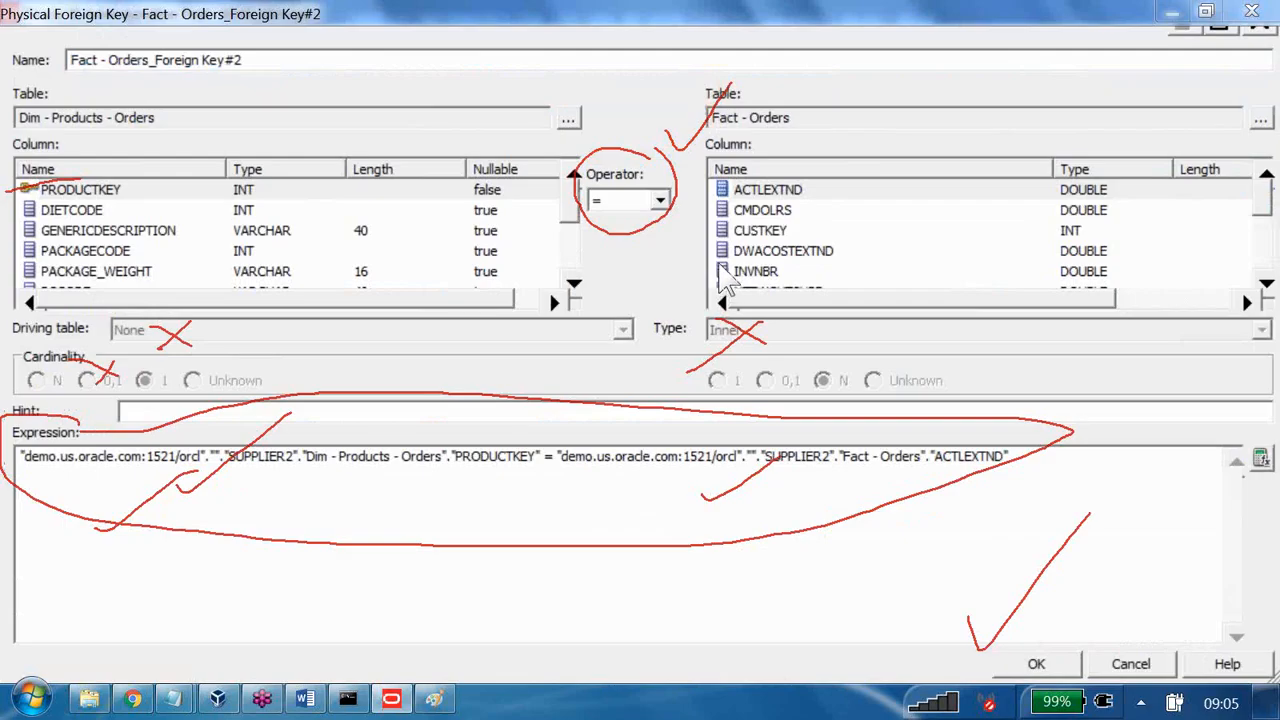
left_click(722, 304)
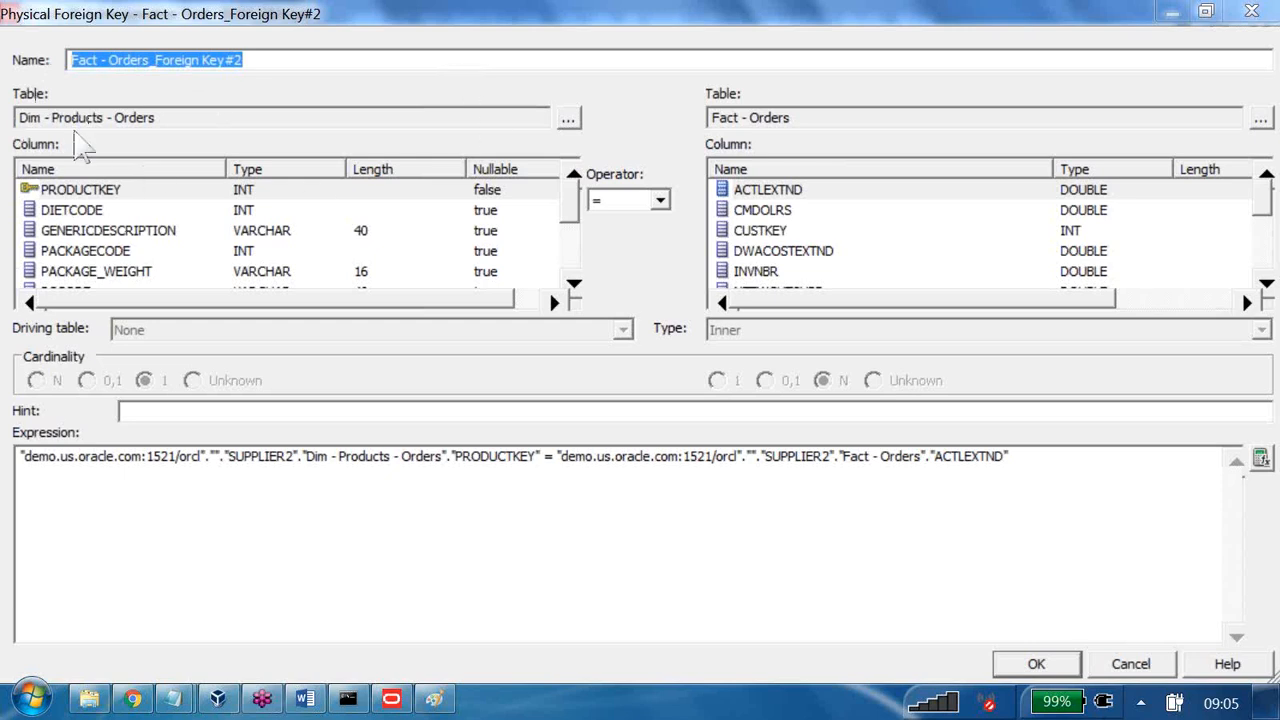
- Match PRODUCTKEY of Dim - Products - Orders with PRODKEY of Fact - Orders, accept the foreign key and close the physical diagram
left_click(82, 189)
left_click(763, 250)
scroll(763, 245, "down", 2)
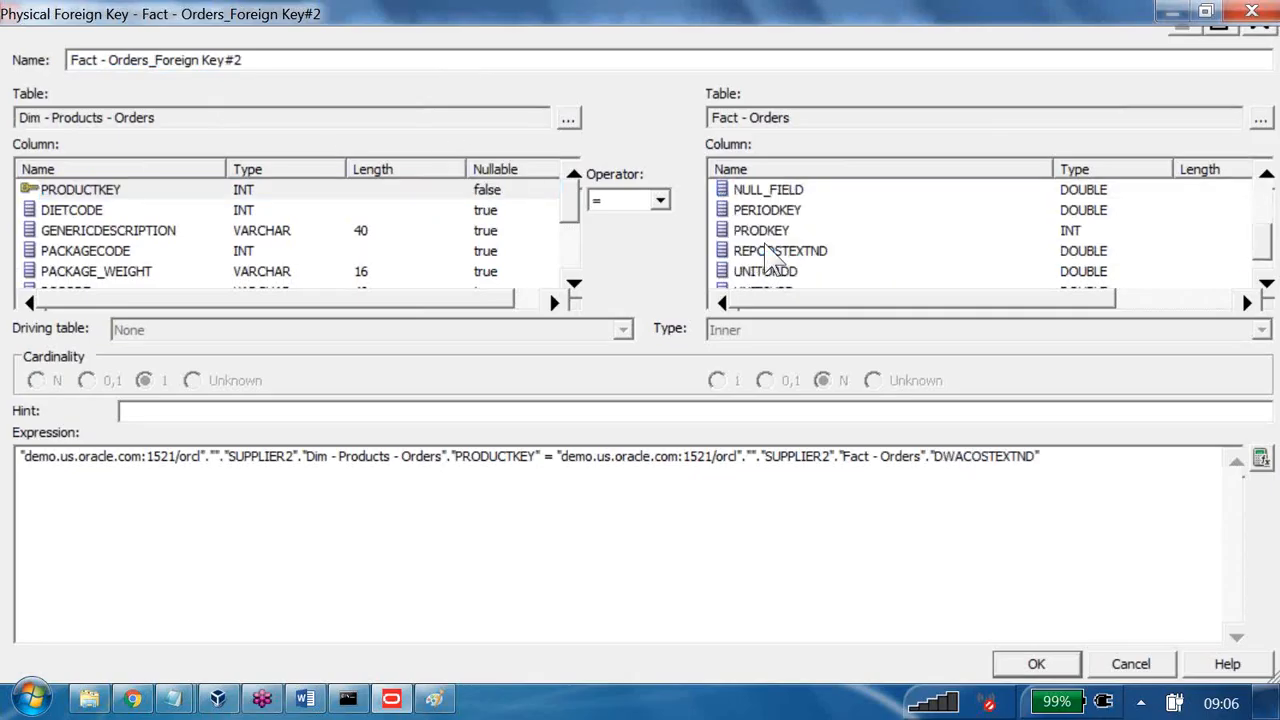
left_click(782, 231)
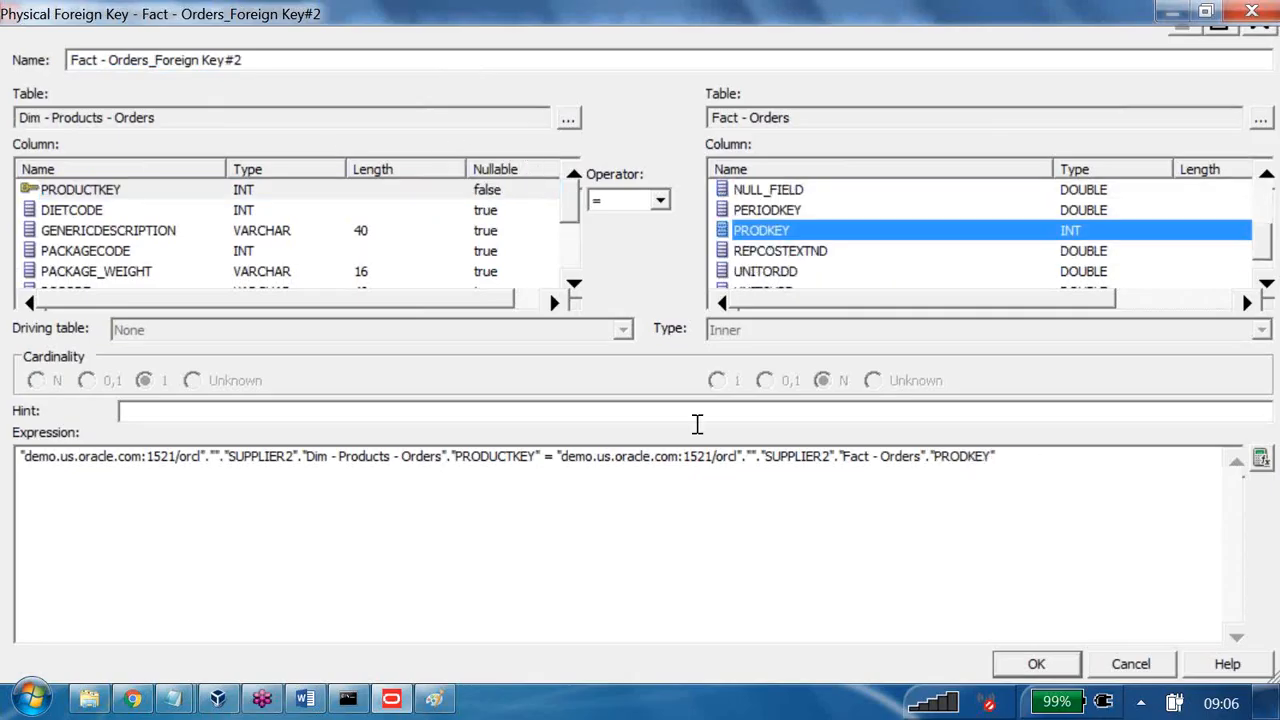
left_click(1048, 662)
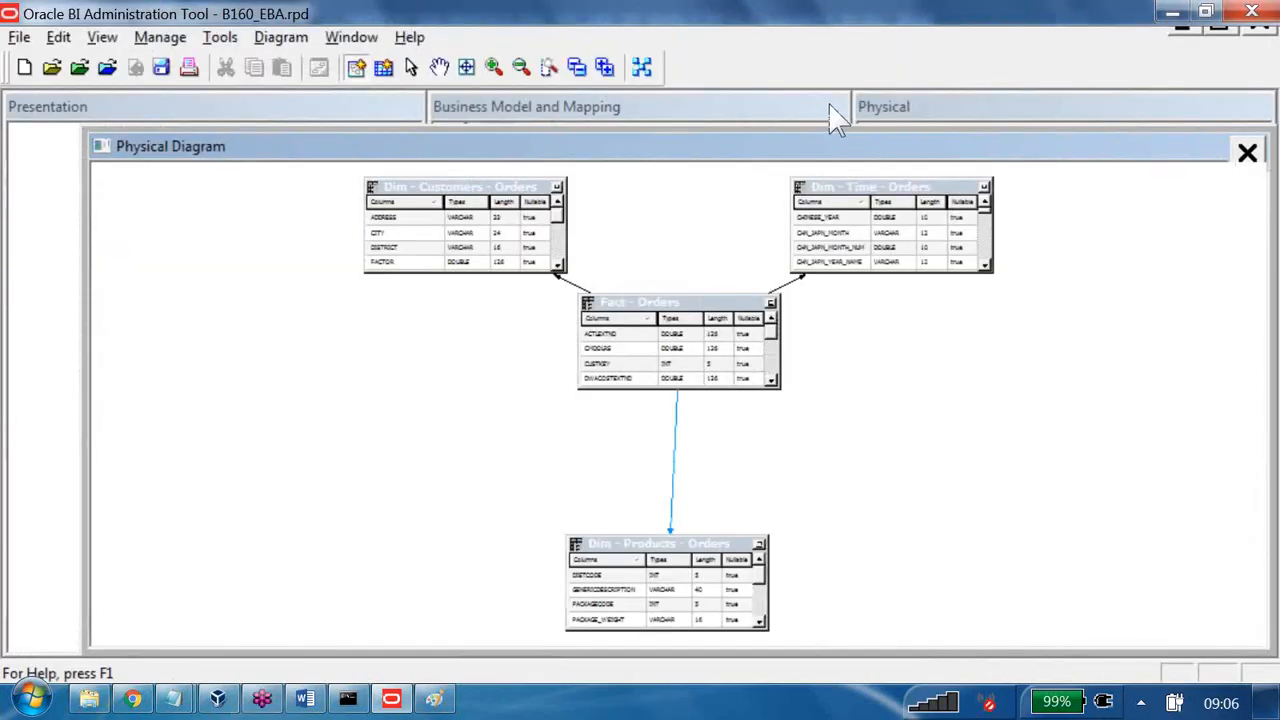
left_click(825, 106)
left_click(553, 151)
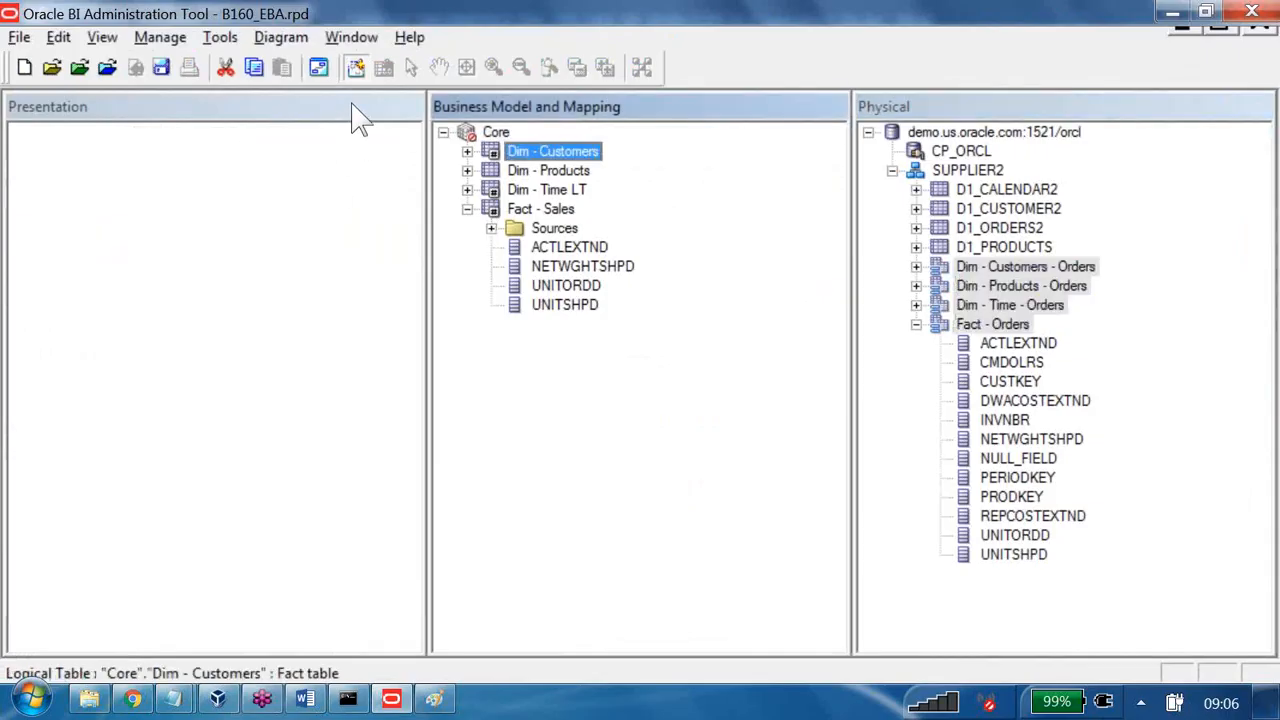
left_click(538, 211, "shift")
right_click(538, 213)
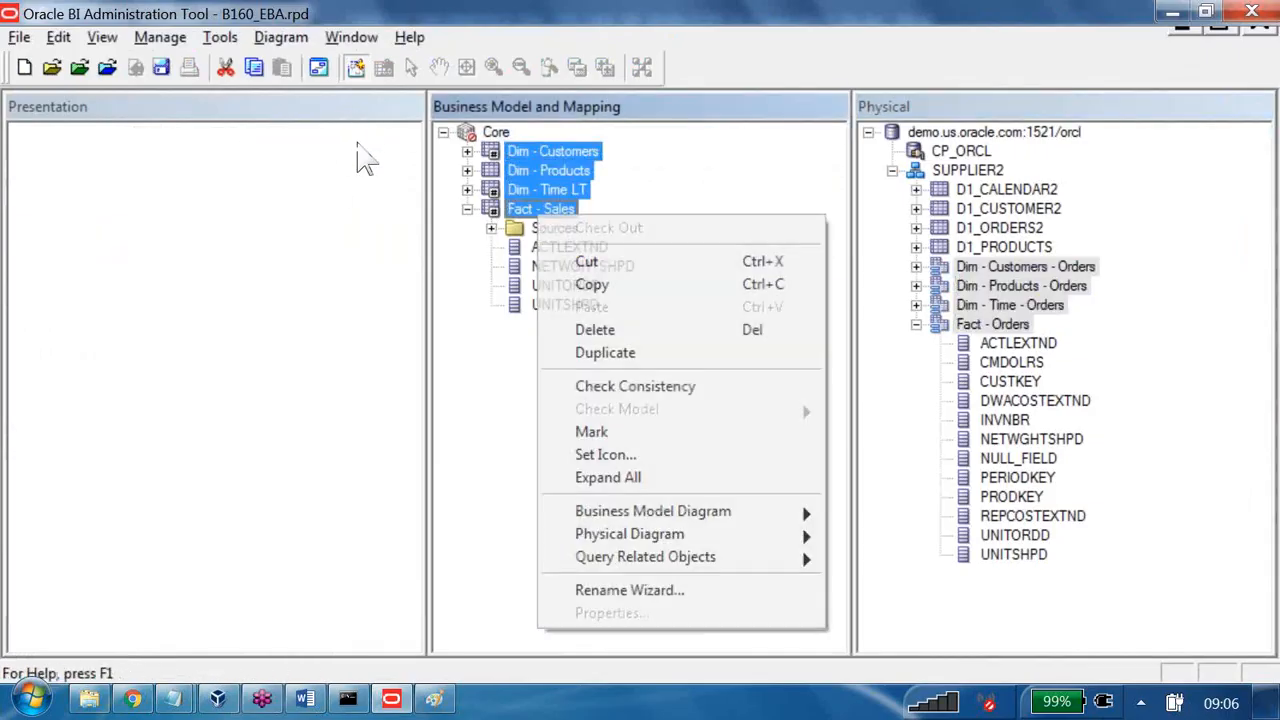
- Open Core's business model diagram and inspect the driving table options of the logical join between Fact - Sales and Dim - Products
left_click(496, 132)
right_click(496, 132)
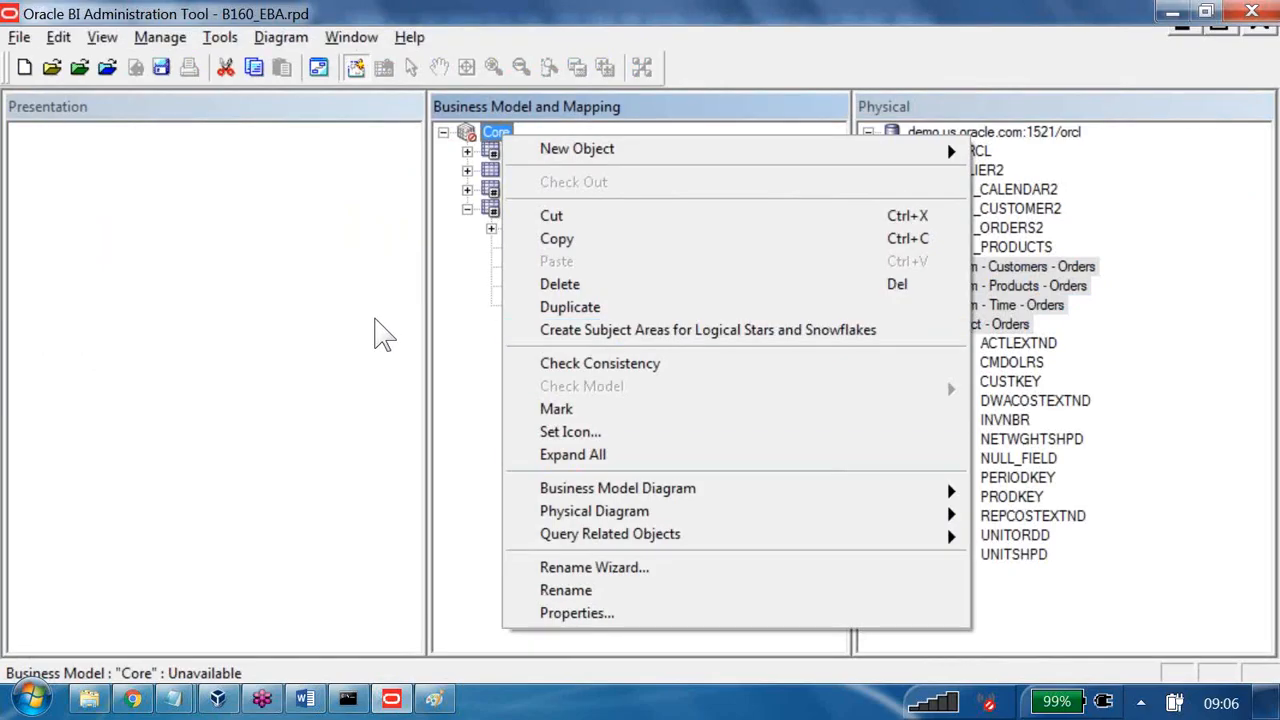
left_click(314, 334)
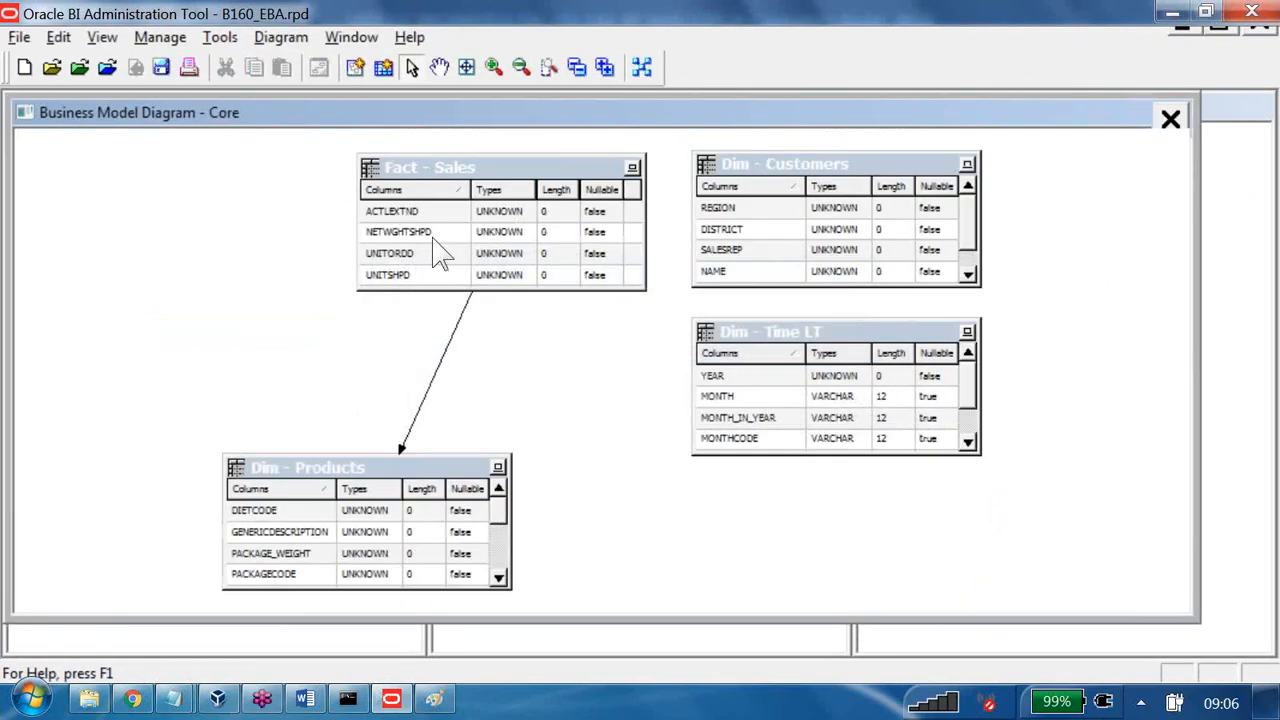
double_click(456, 331)
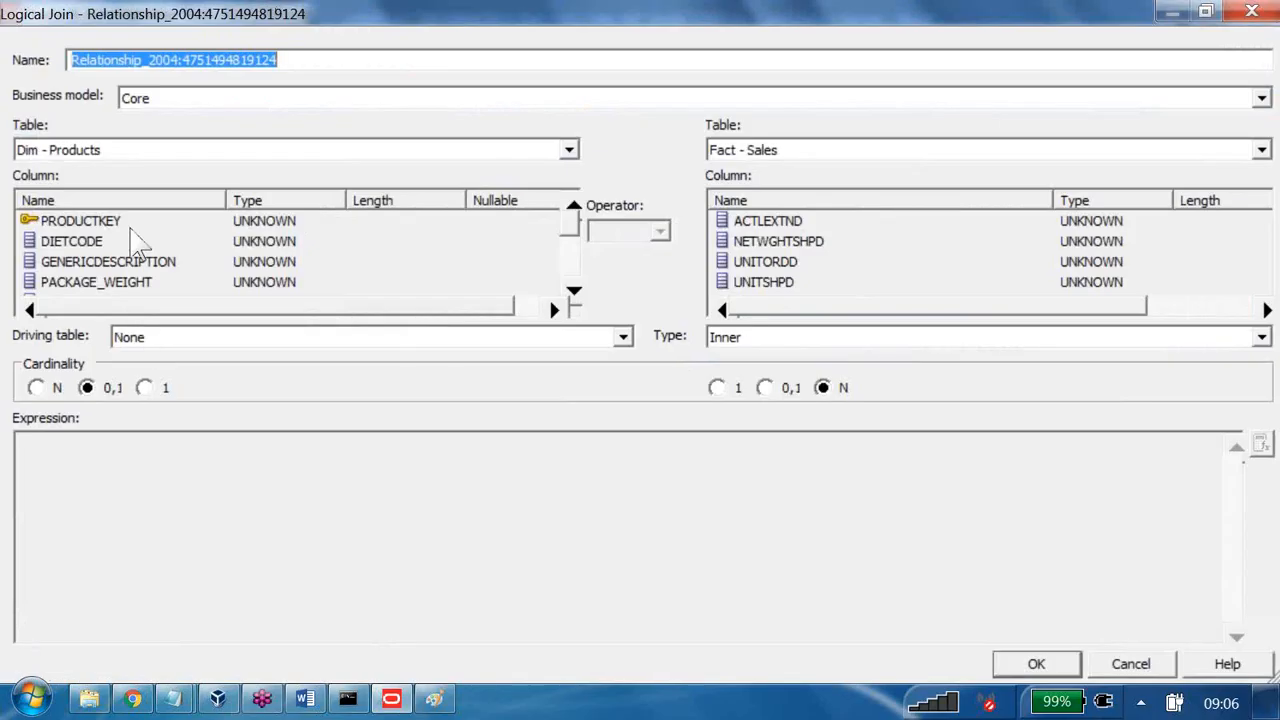
left_click(196, 339)
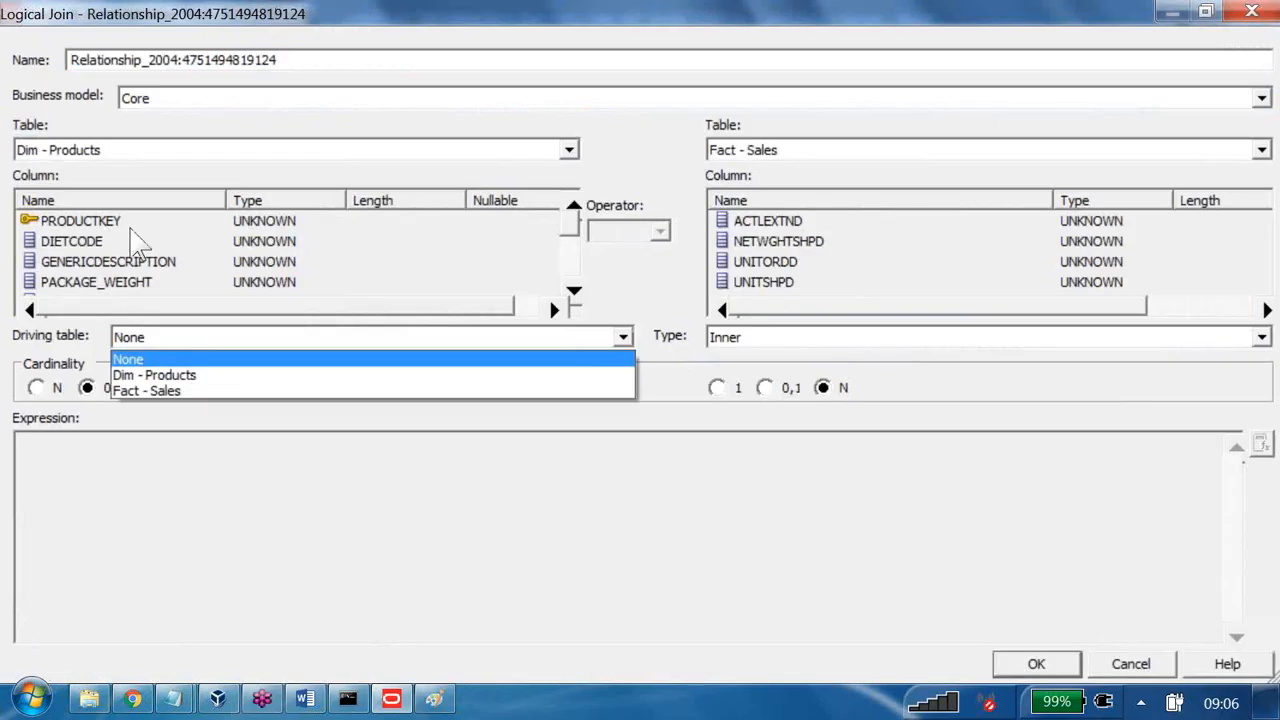
left_click(815, 460)
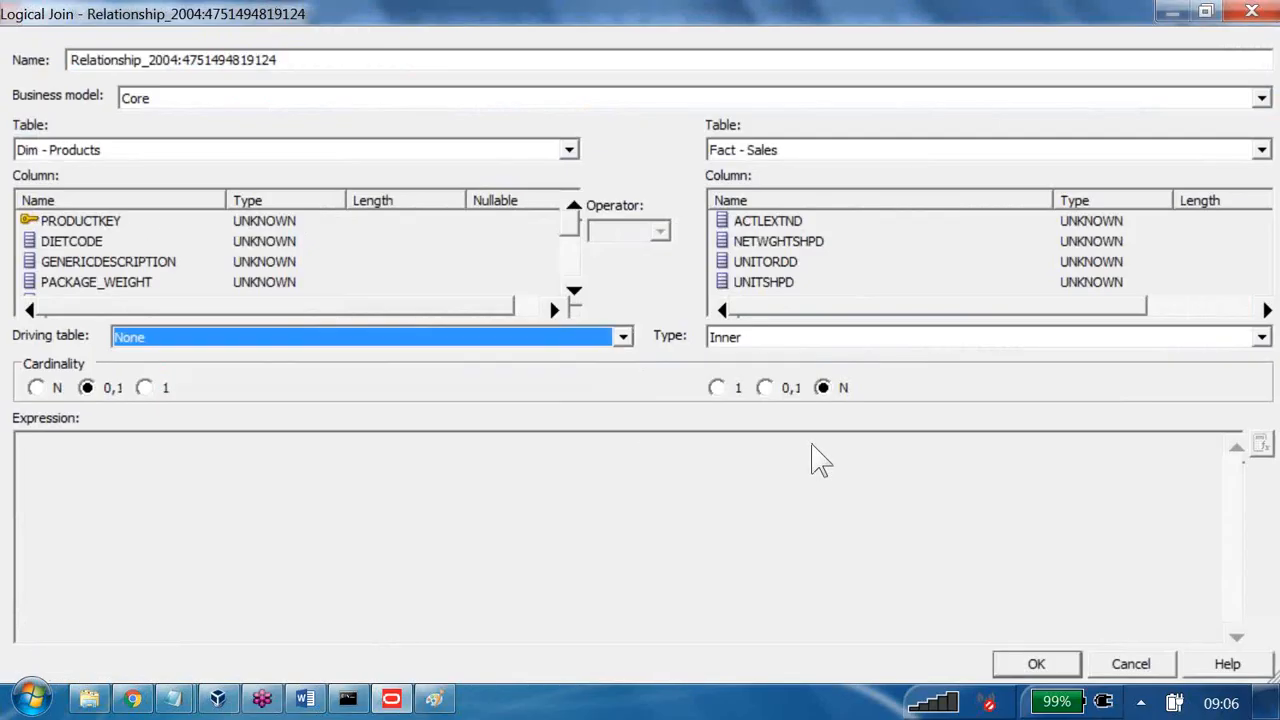
- Open the help topic on defining logical joins in a maximized window and read its guidance and caution on driving tables
key("F1")
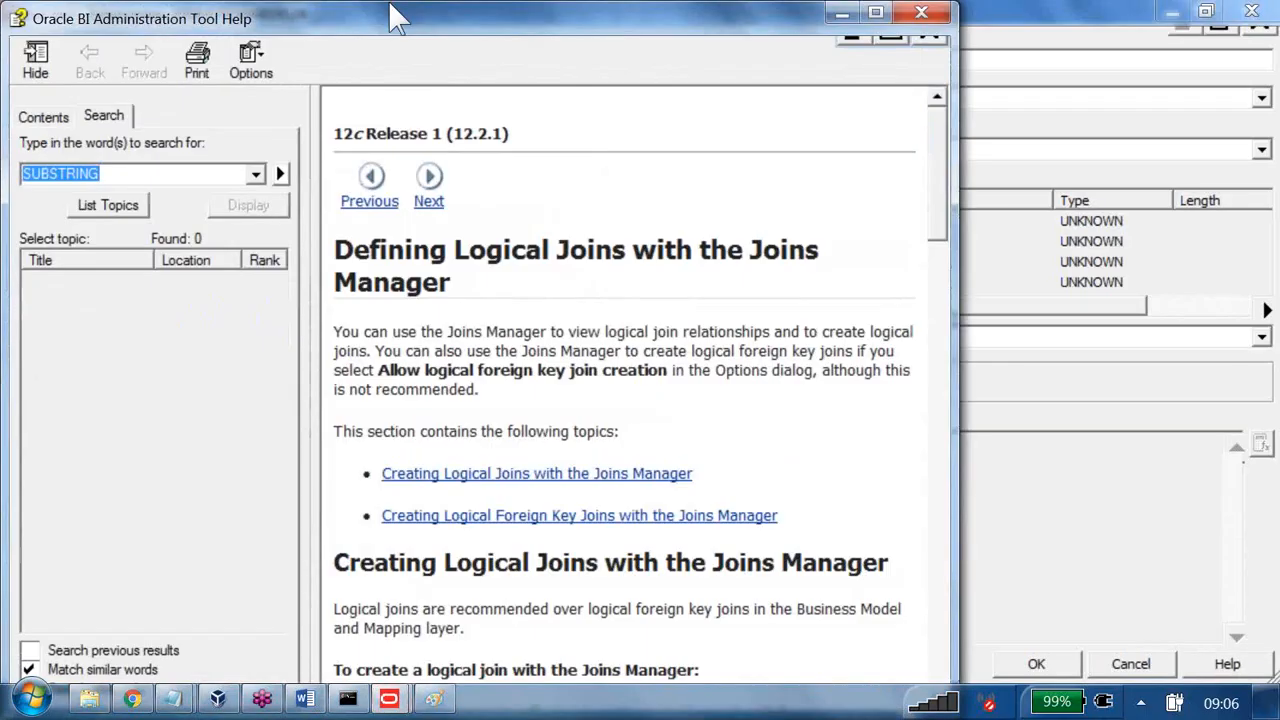
double_click(390, 5)
scroll(757, 440, "down", 1)
left_click(616, 291)
scroll(930, 432, "down", 3)
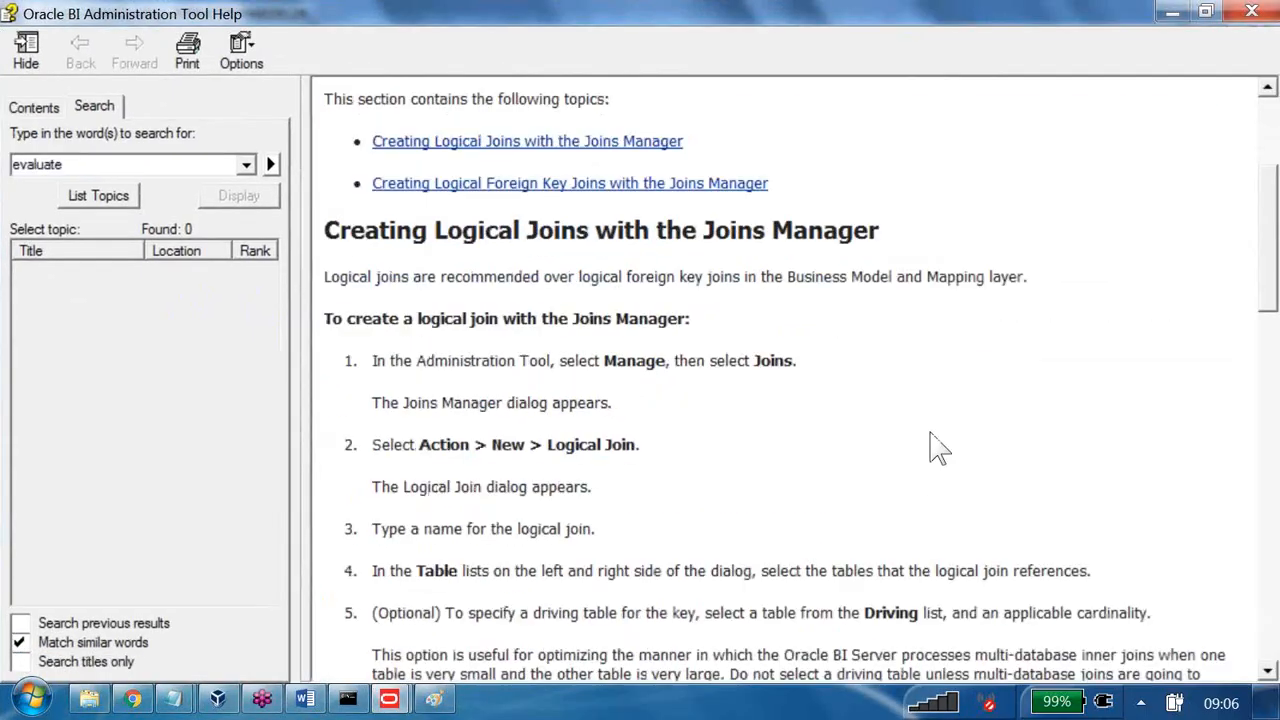
scroll(935, 440, "down", 3)
scroll(932, 432, "down", 3)
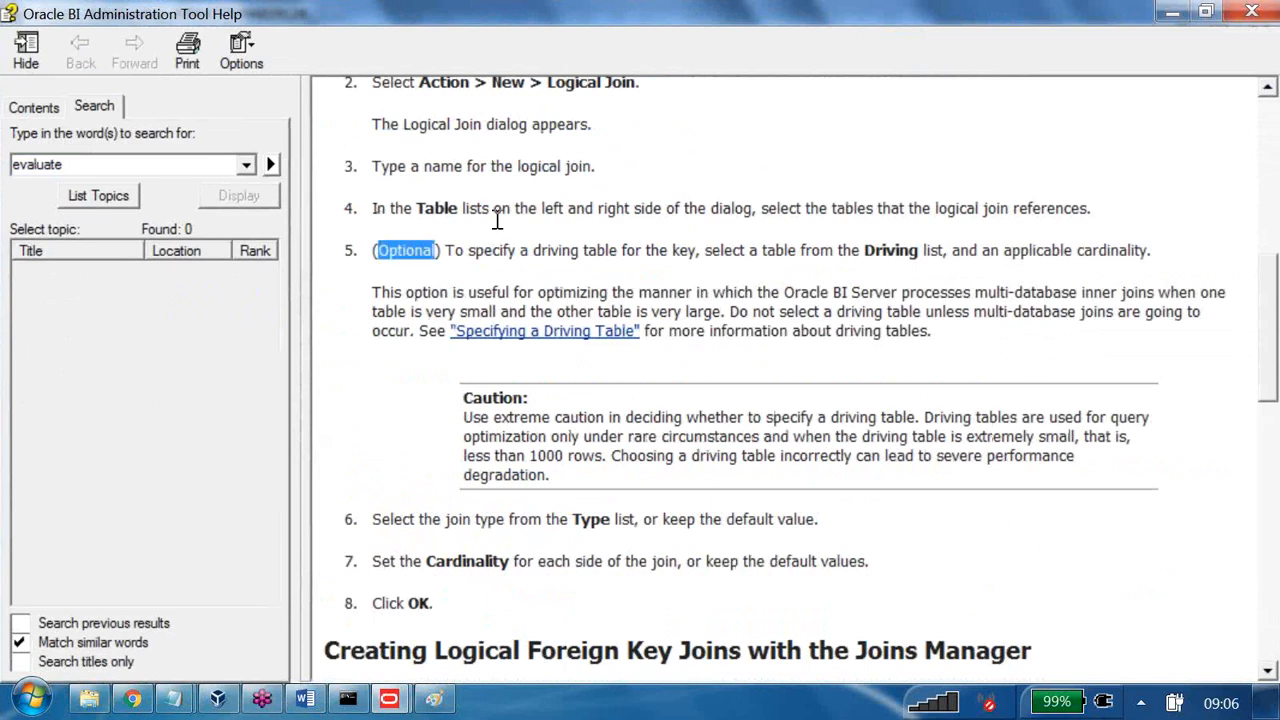
scroll(496, 220, "down", 3)
scroll(496, 220, "up", 2)
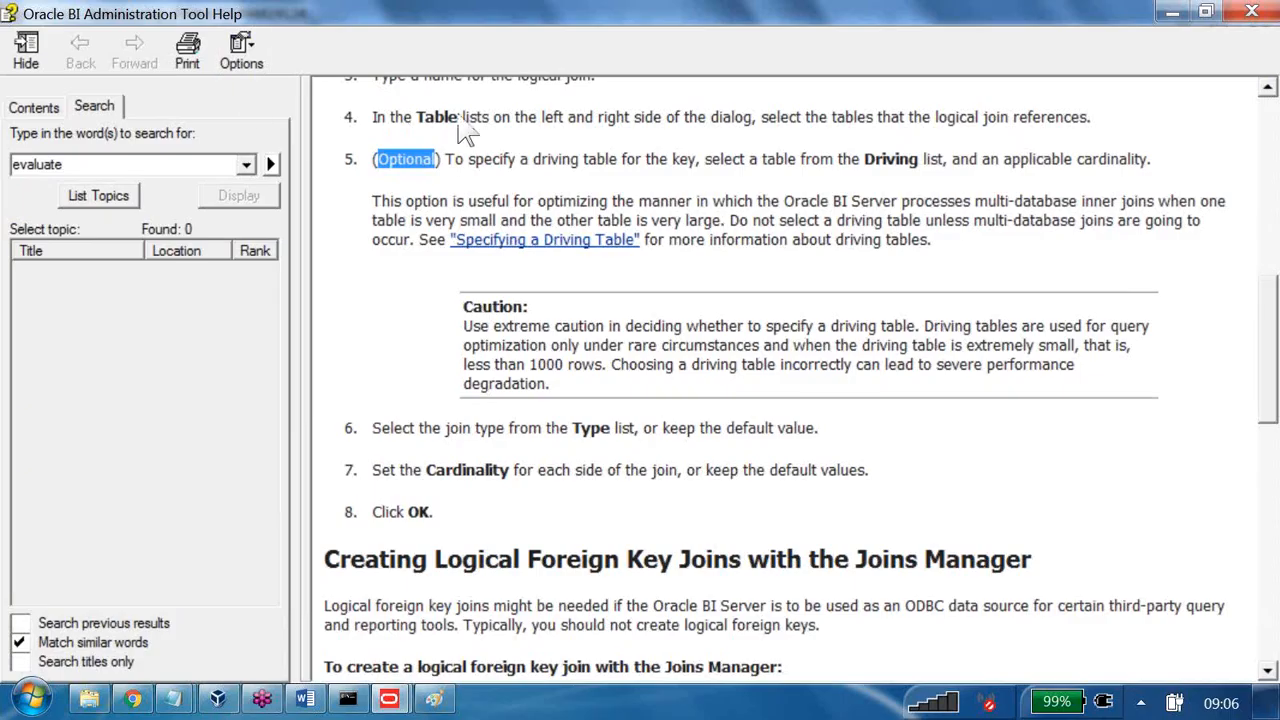
double_click(890, 159)
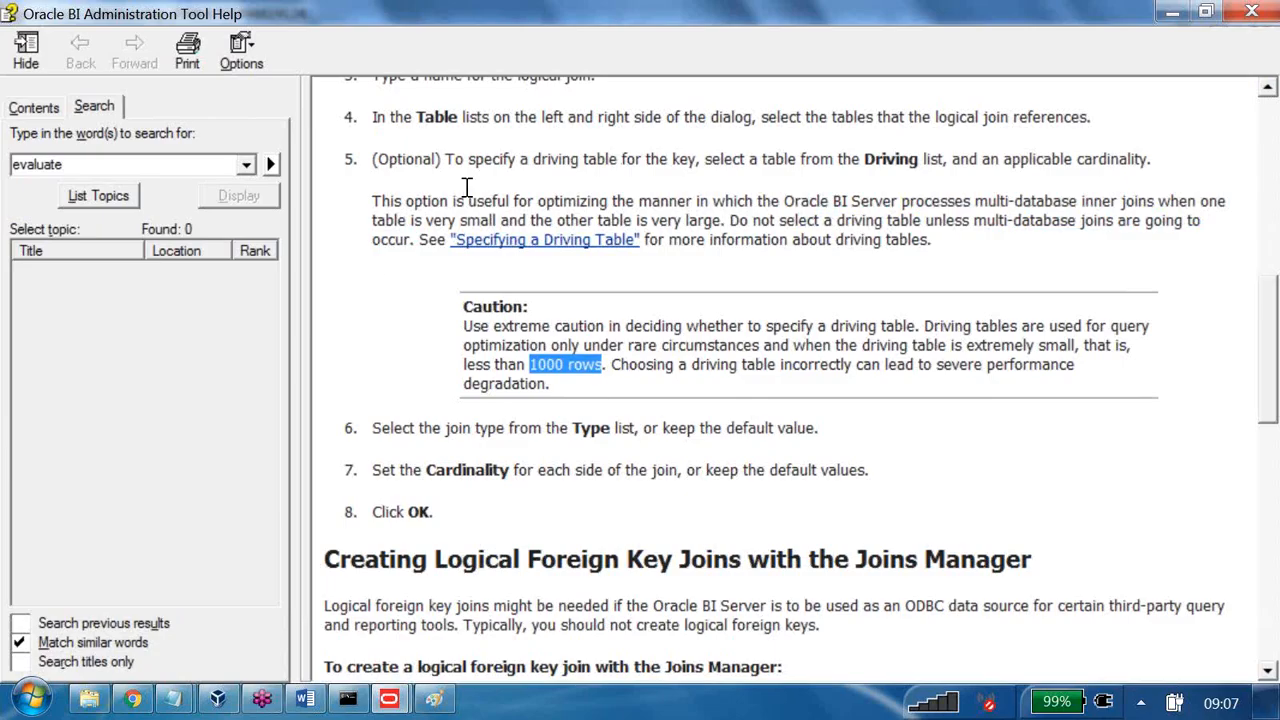
- Switch to the Word notes and review the driving table and join type points under Step 3: Creating logical joins
key("alt+Tab")
key("alt+Tab")
key("alt+Tab")
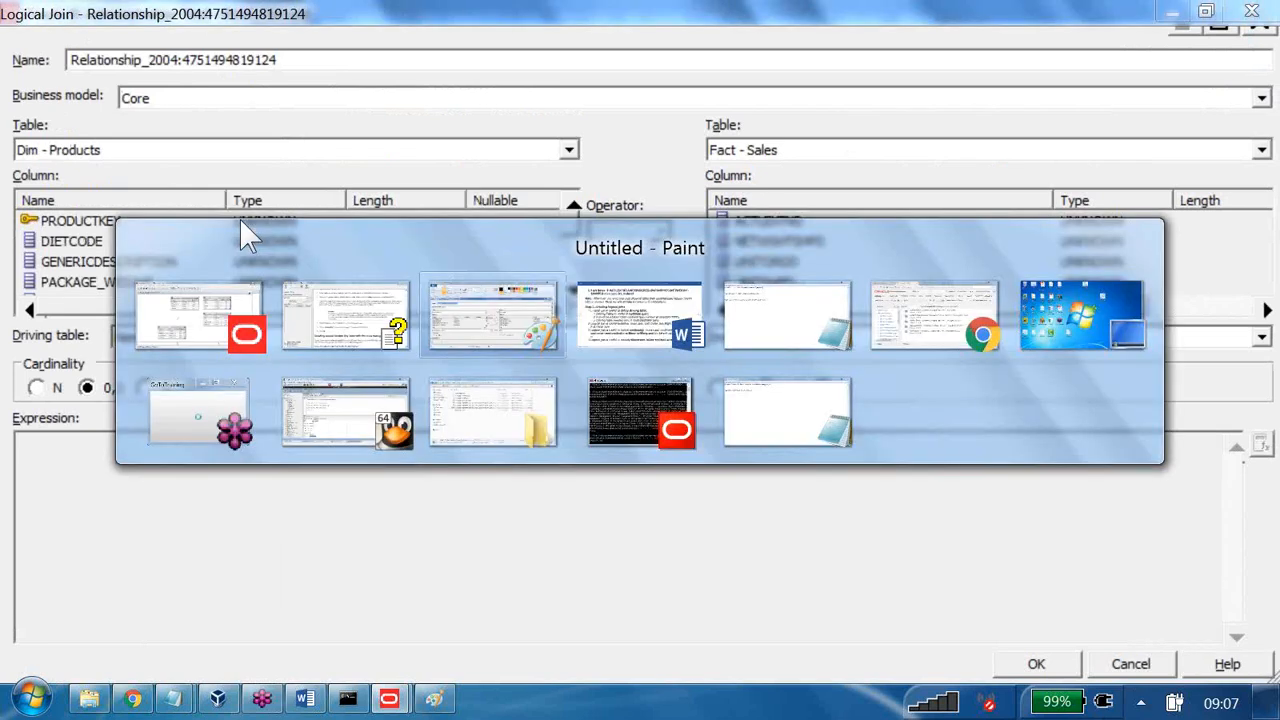
key("alt+Tab")
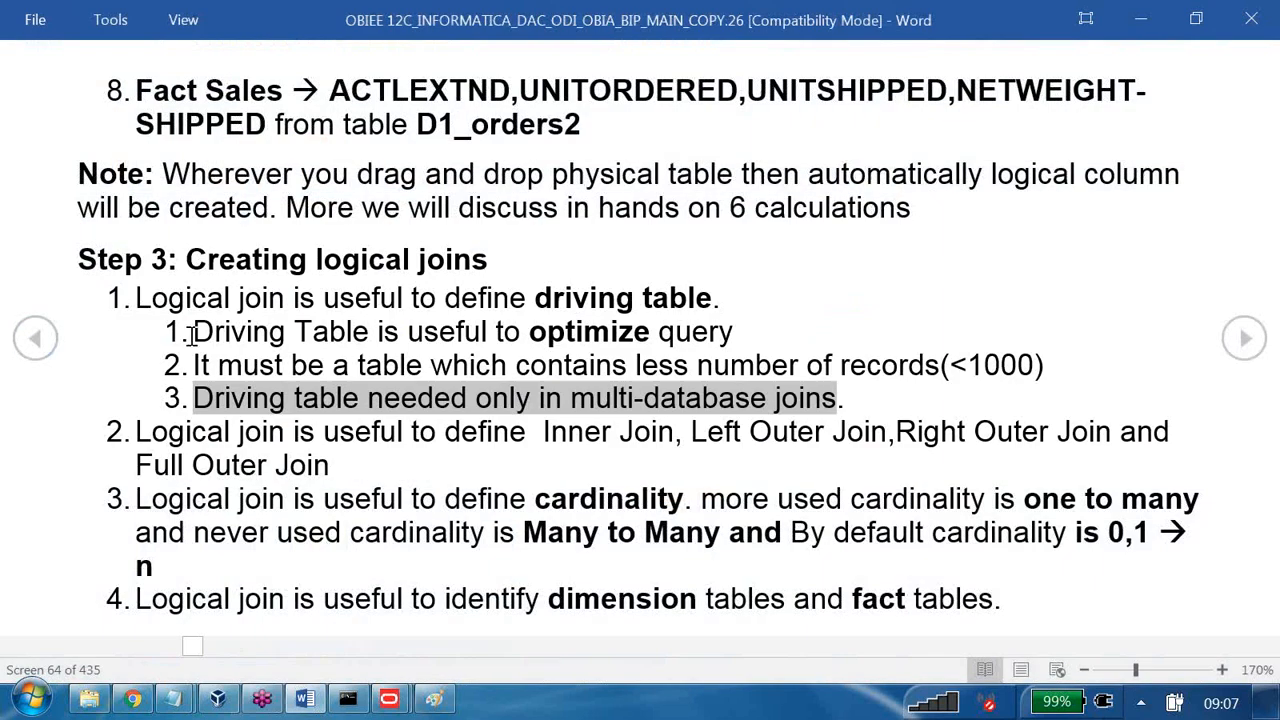
left_click_drag(216, 332, 848, 404)
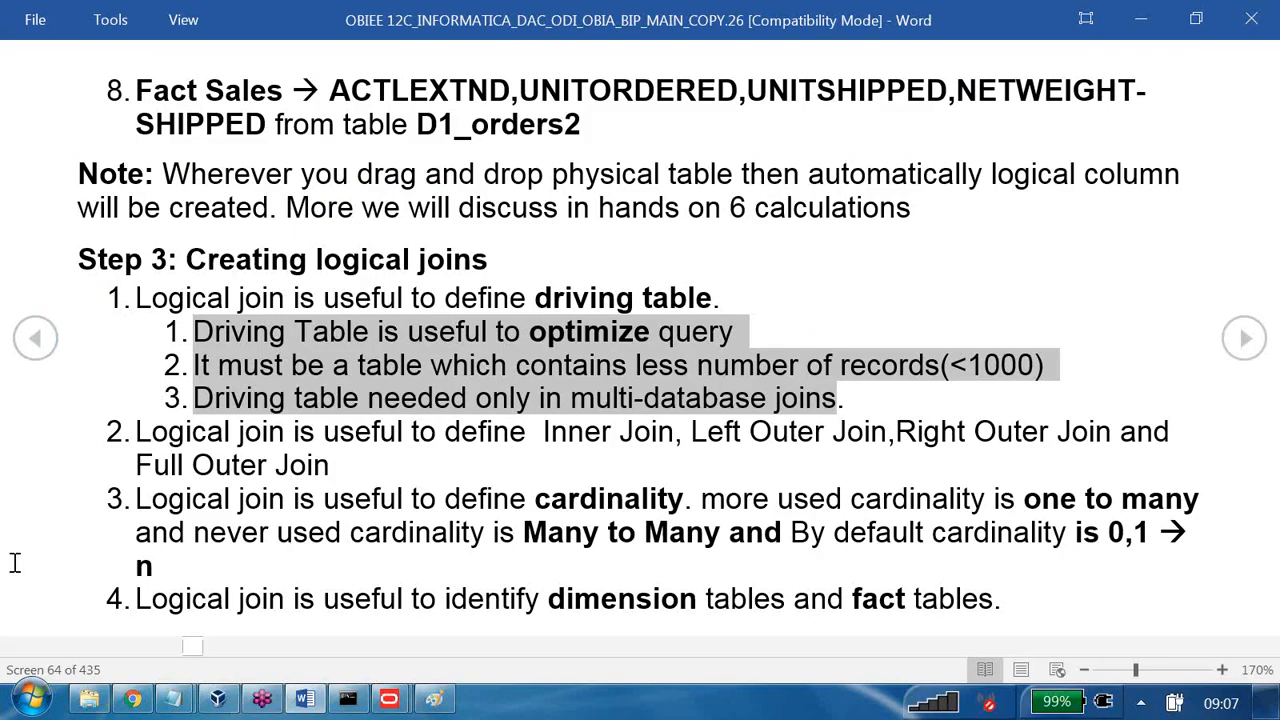
left_click_drag(138, 431, 338, 480)
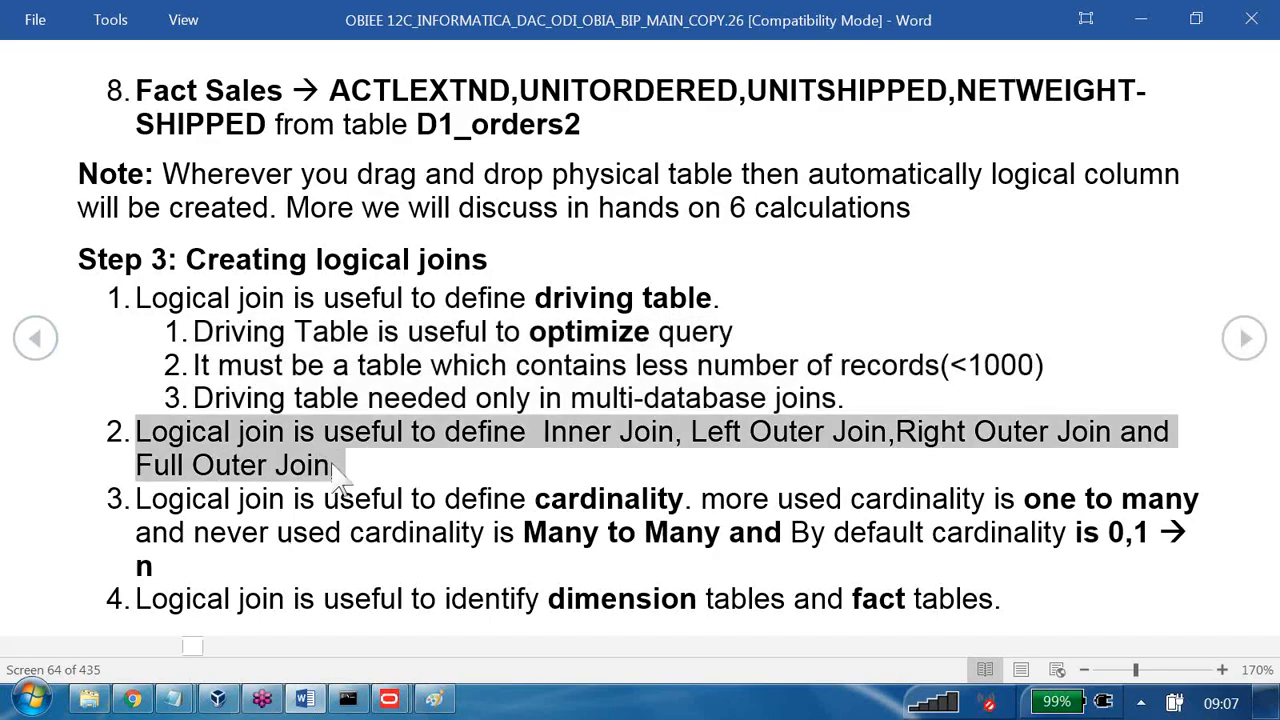
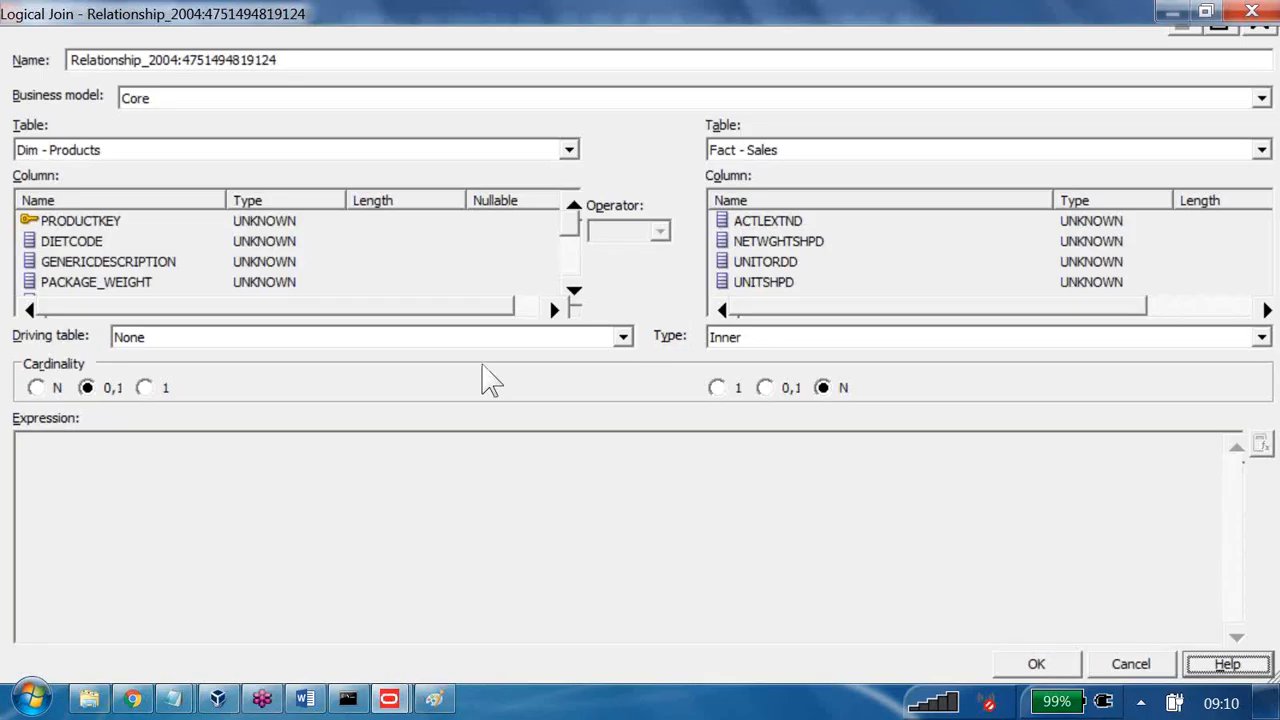
- Switch to the Word notes and review point 4 on how logical joins identify dimension and fact tables
left_click(314, 700)
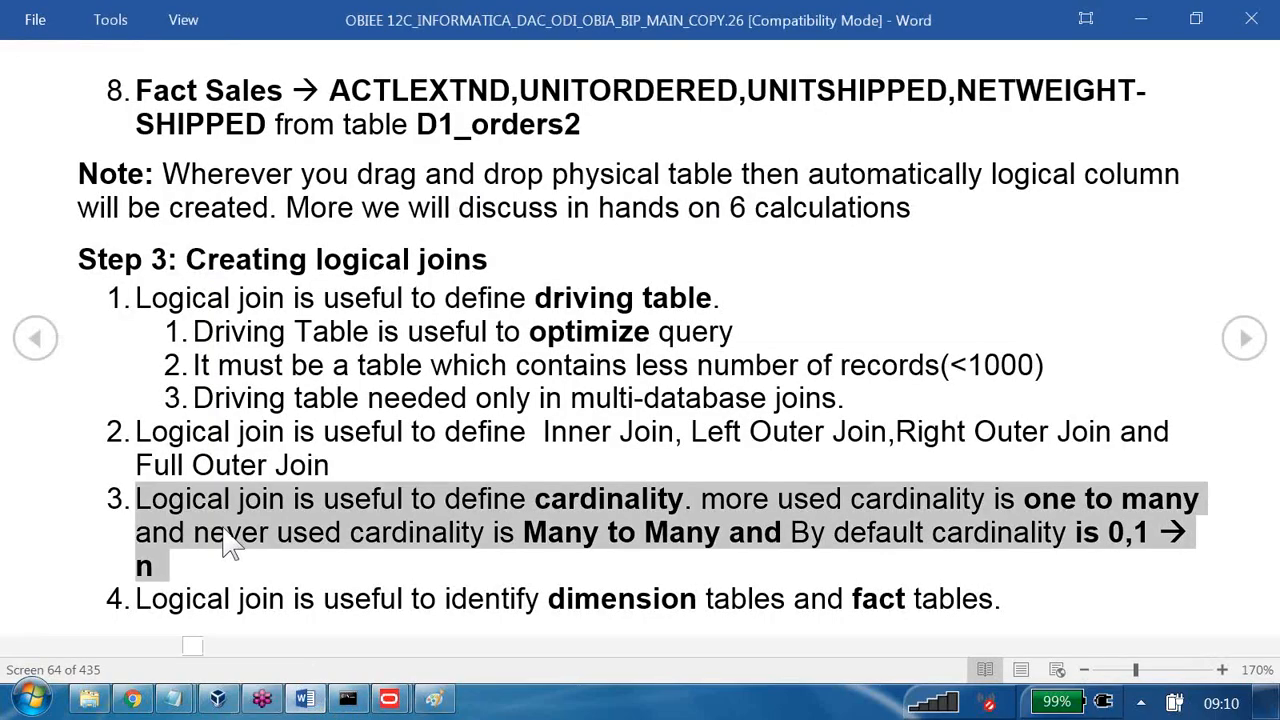
left_click_drag(168, 600, 975, 610)
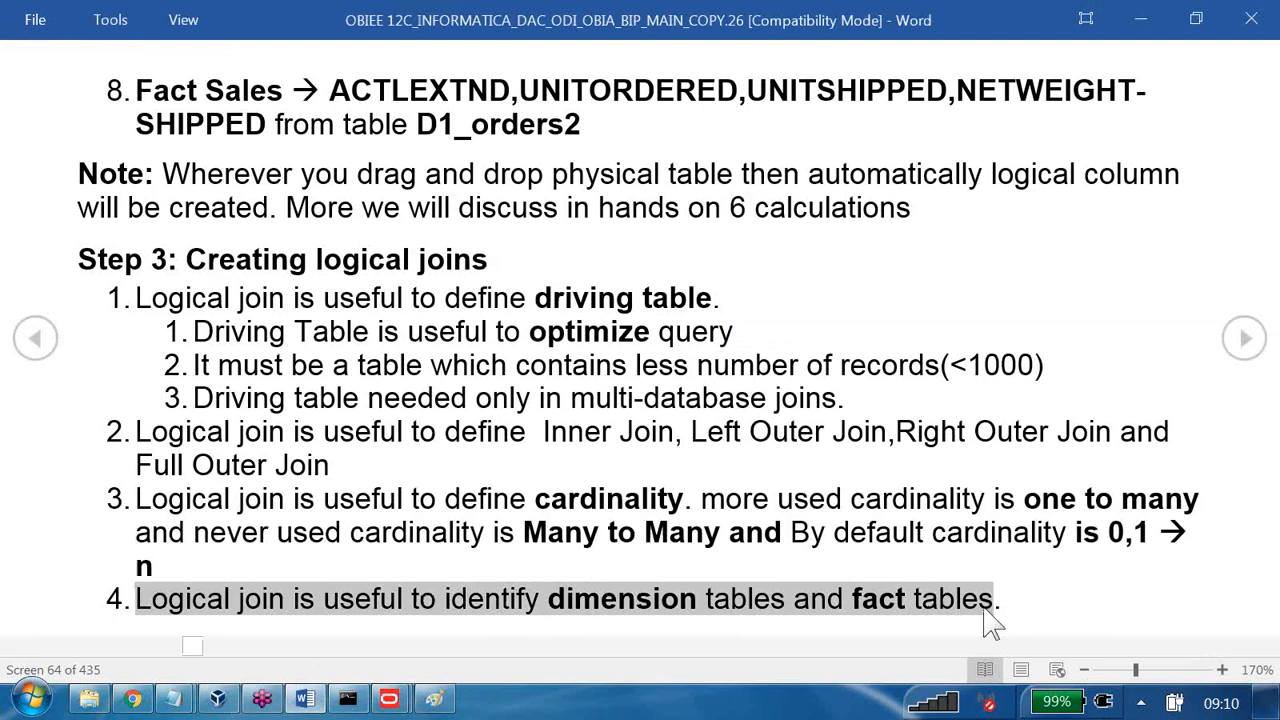
- Return to the Oracle BI Administration Tool and delete the logical join between Fact - Sales and Dim - Products
left_click(392, 700)
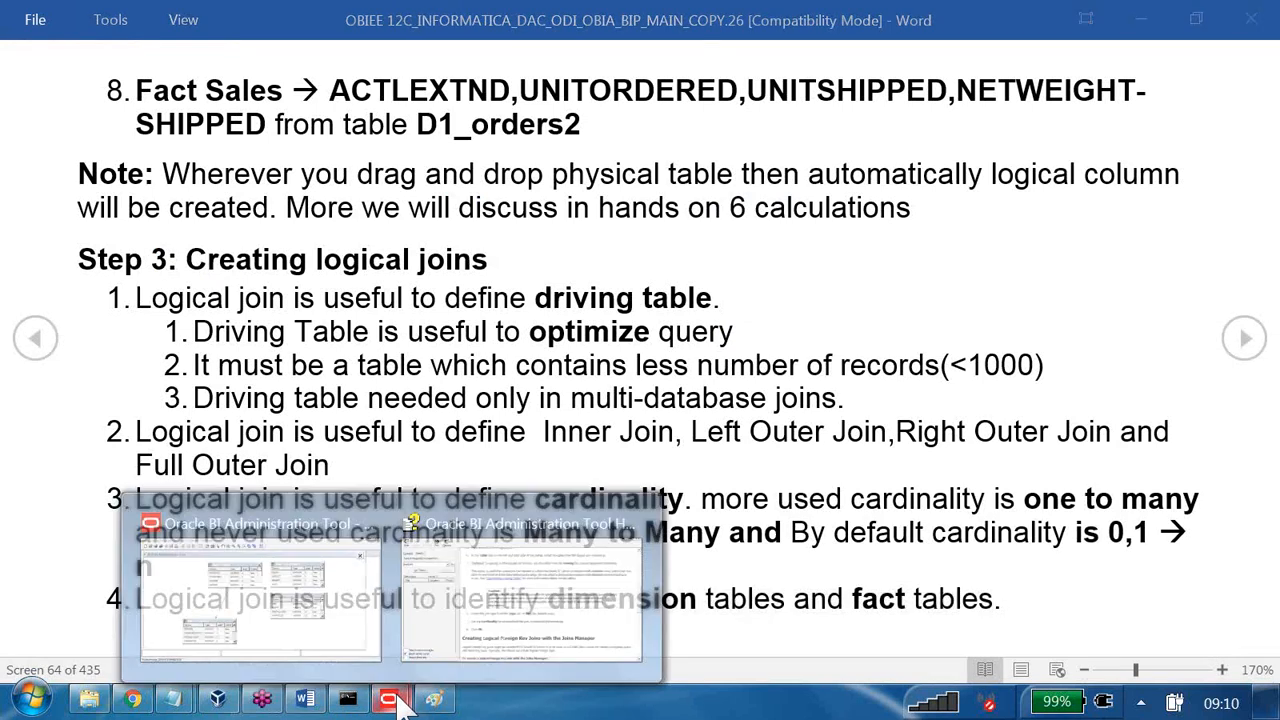
left_click(460, 560)
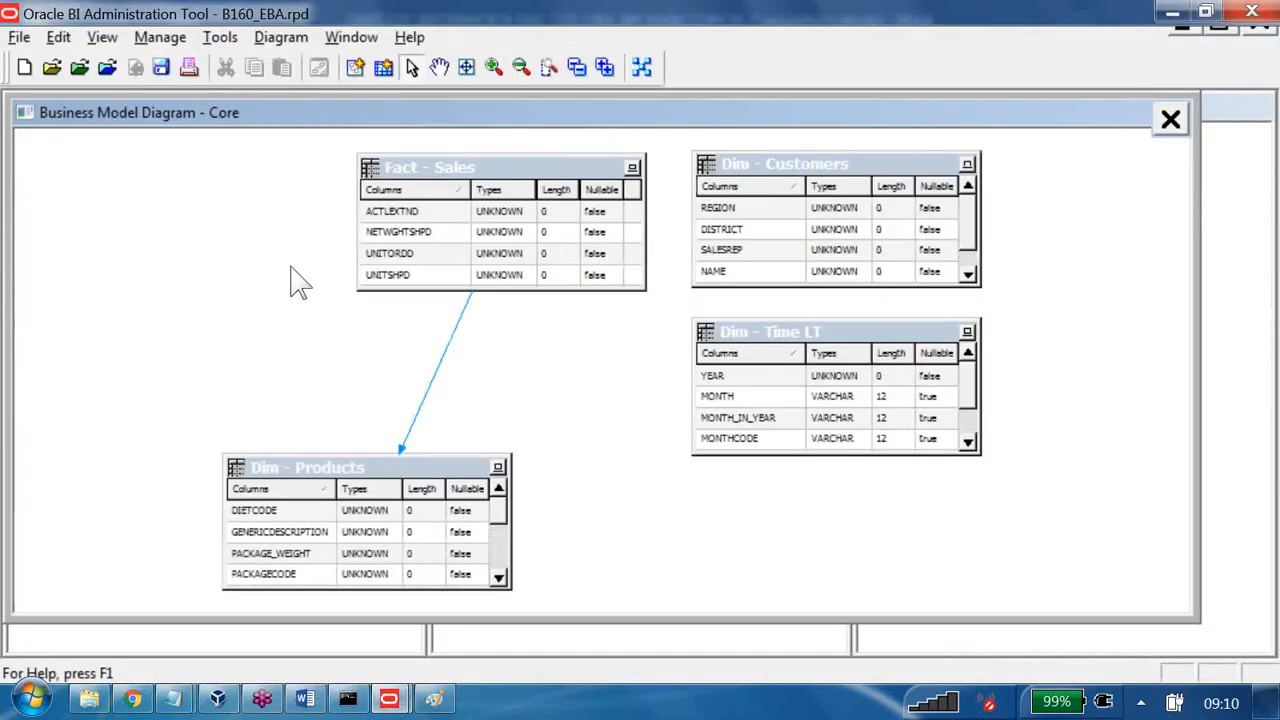
key("Delete")
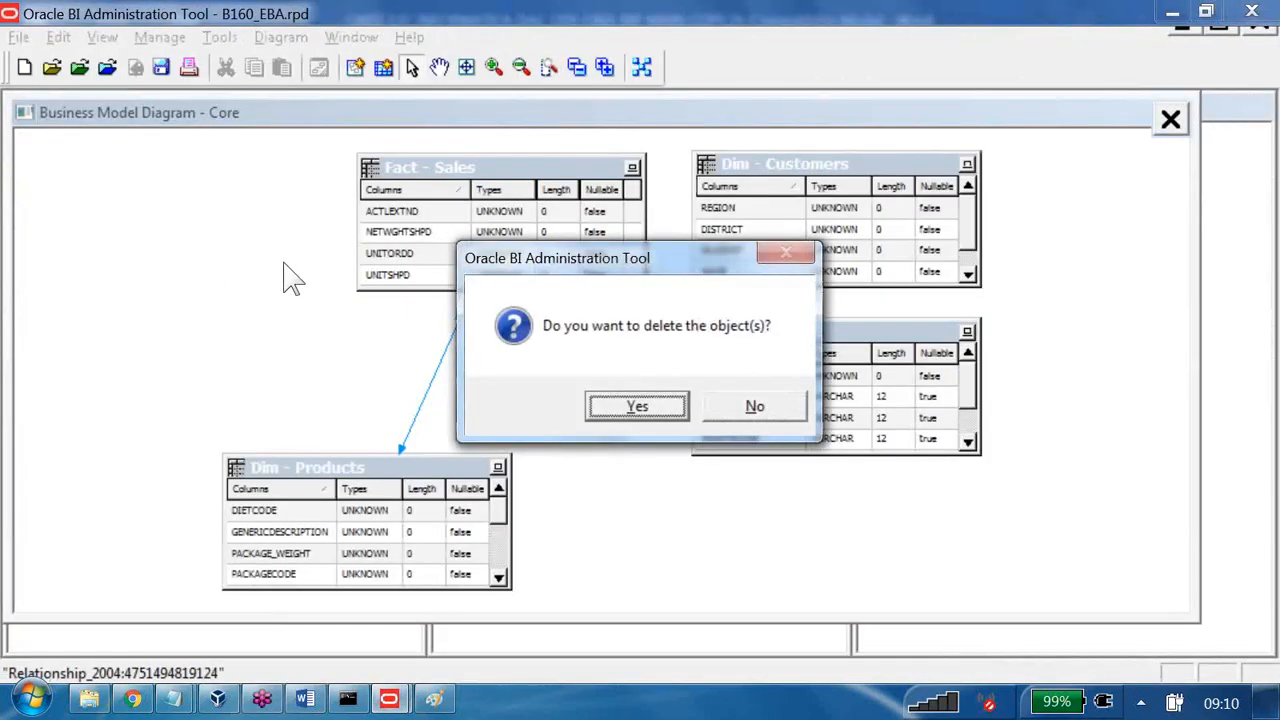
key("Return")
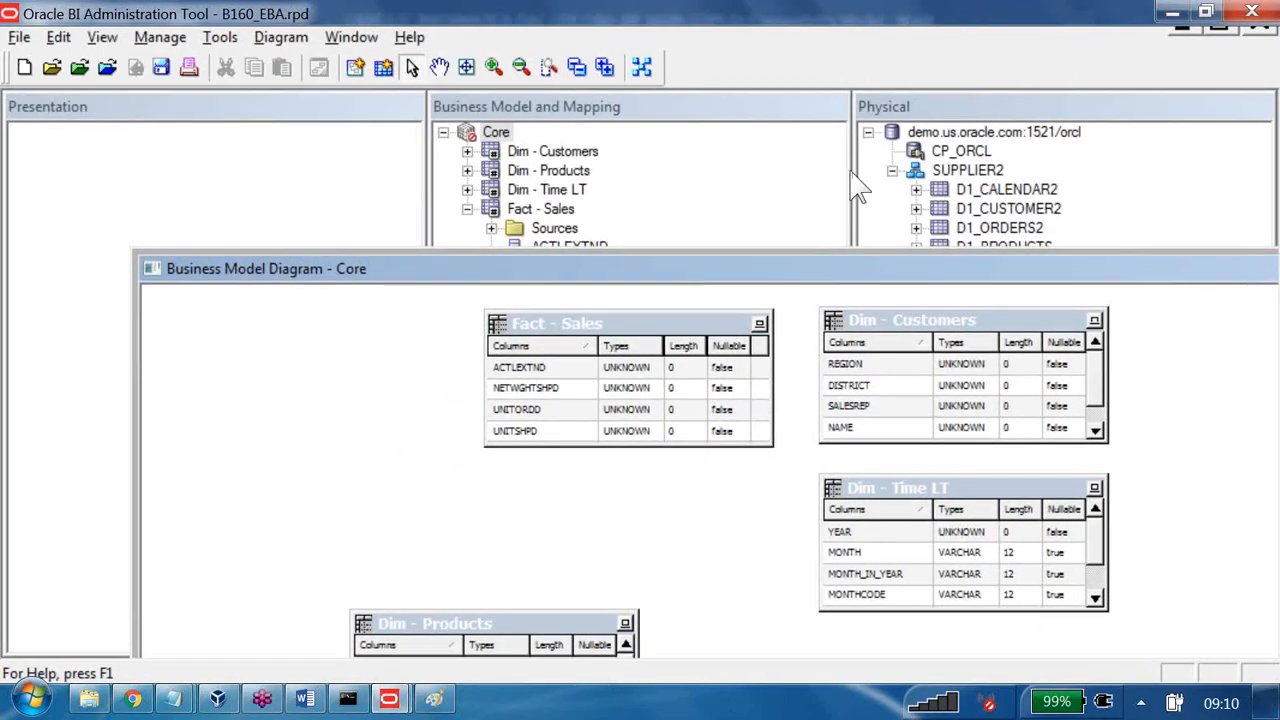
- Reposition the business model diagram window and spread Fact - Sales, Dim - Customers and Dim - Time LT apart inside it
left_click(733, 255)
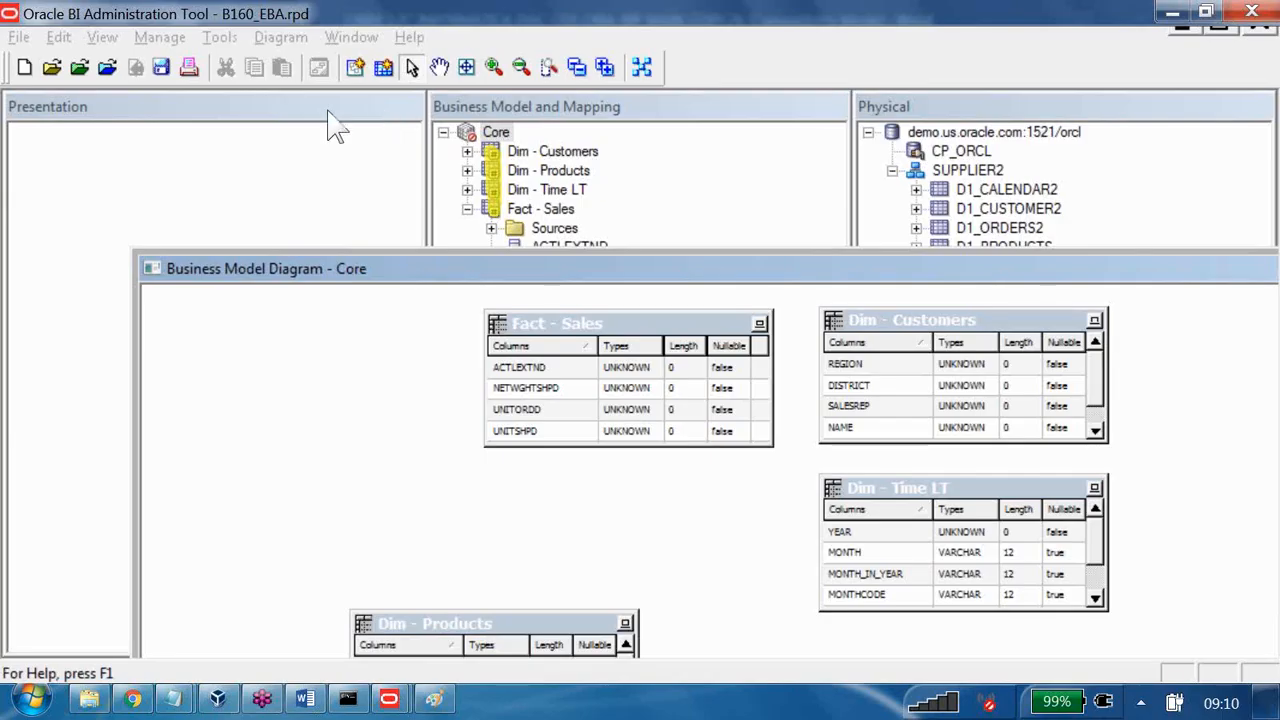
left_click_drag(586, 265, 543, 141)
left_click_drag(851, 372, 913, 442)
left_click(615, 300)
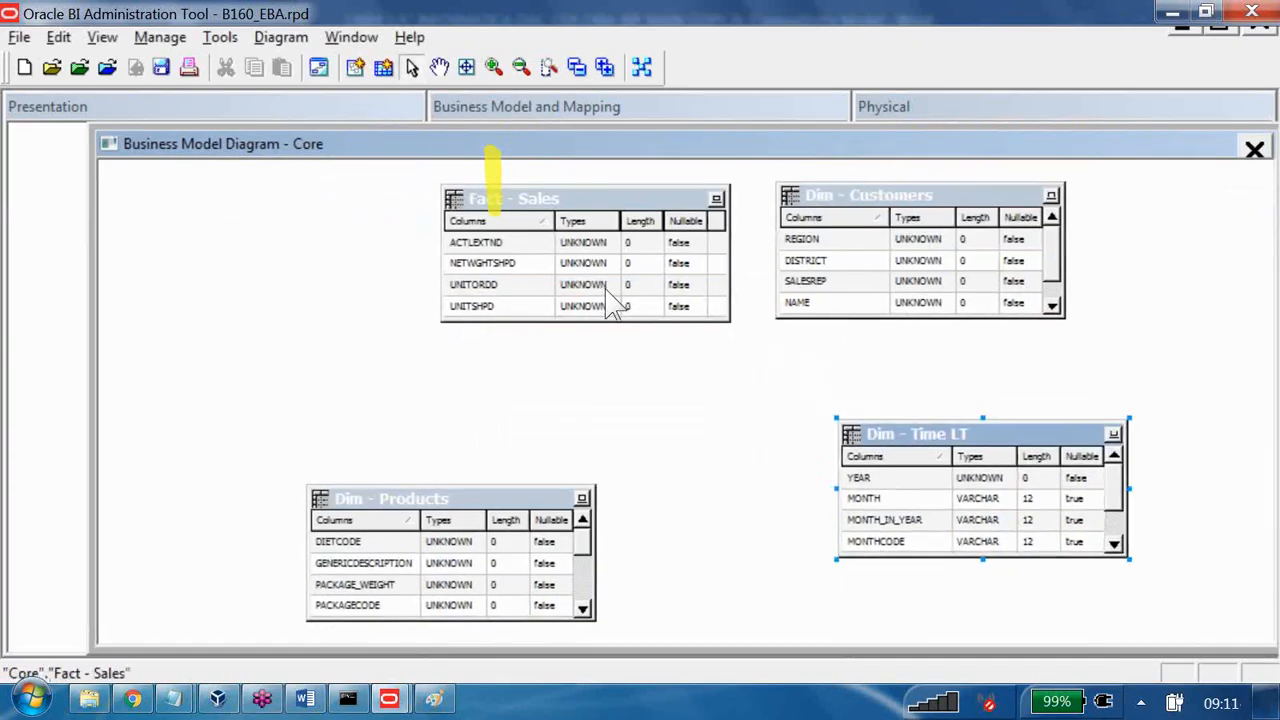
left_click_drag(602, 196, 372, 214)
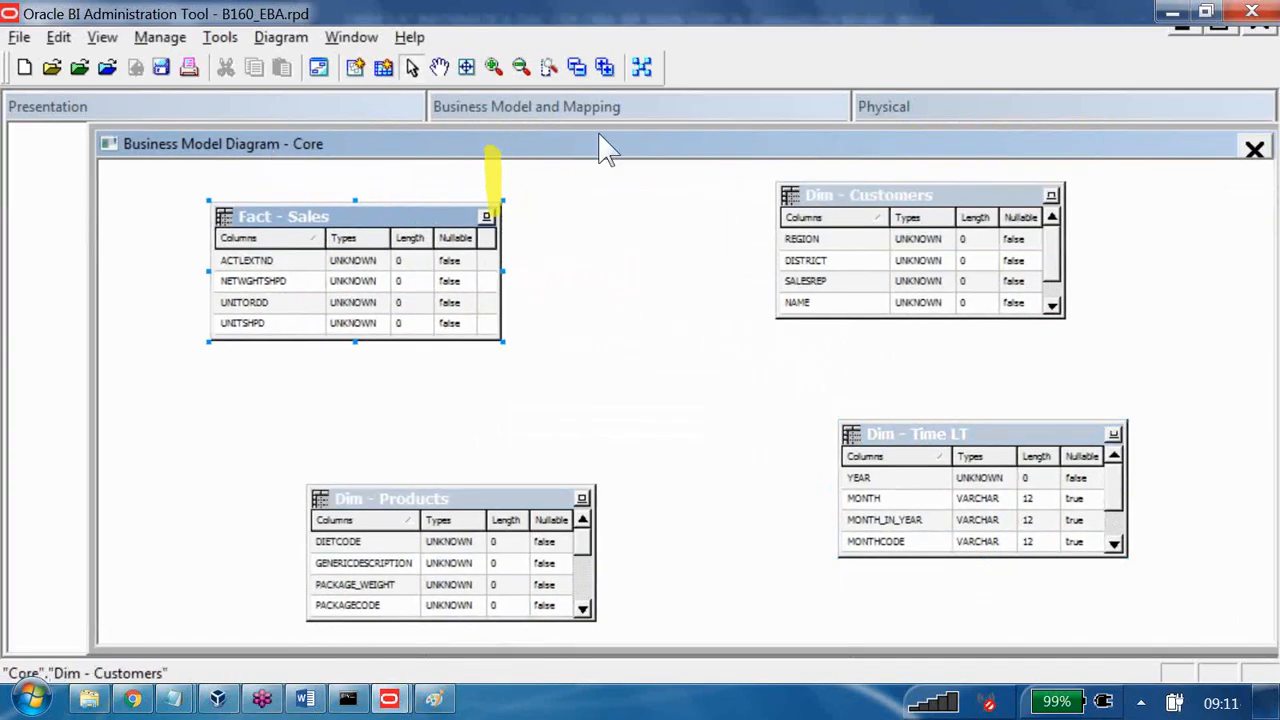
left_click_drag(847, 191, 988, 198)
left_click_drag(1016, 432, 1045, 468)
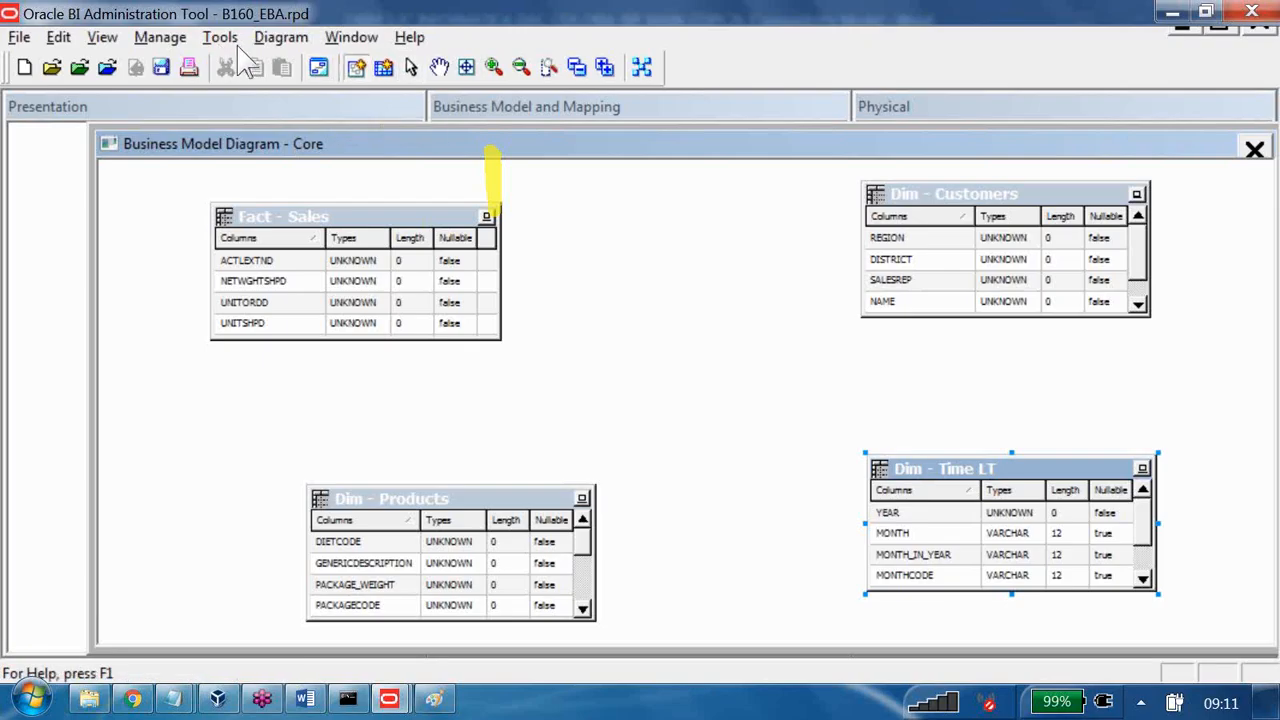
- Create a logical join from Fact - Sales to Dim - Customers with default settings and move the diagram off the Core tree
left_click_drag(268, 210, 921, 240)
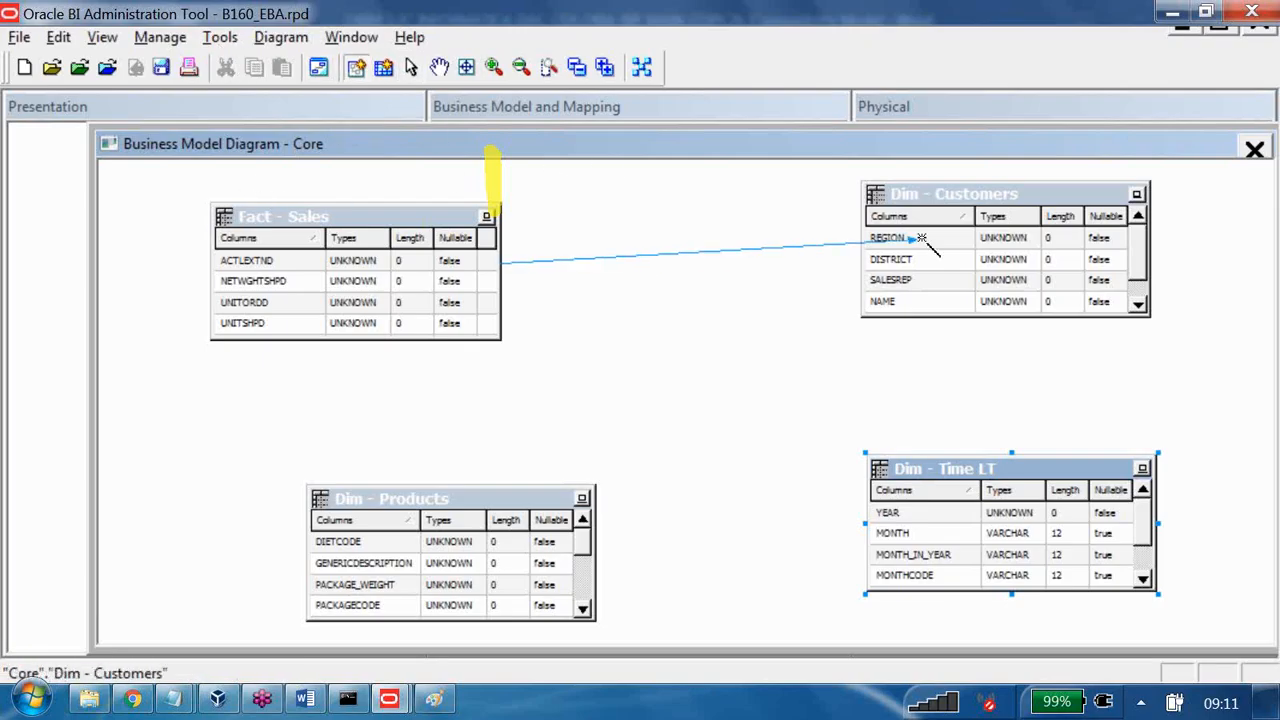
left_click(922, 238)
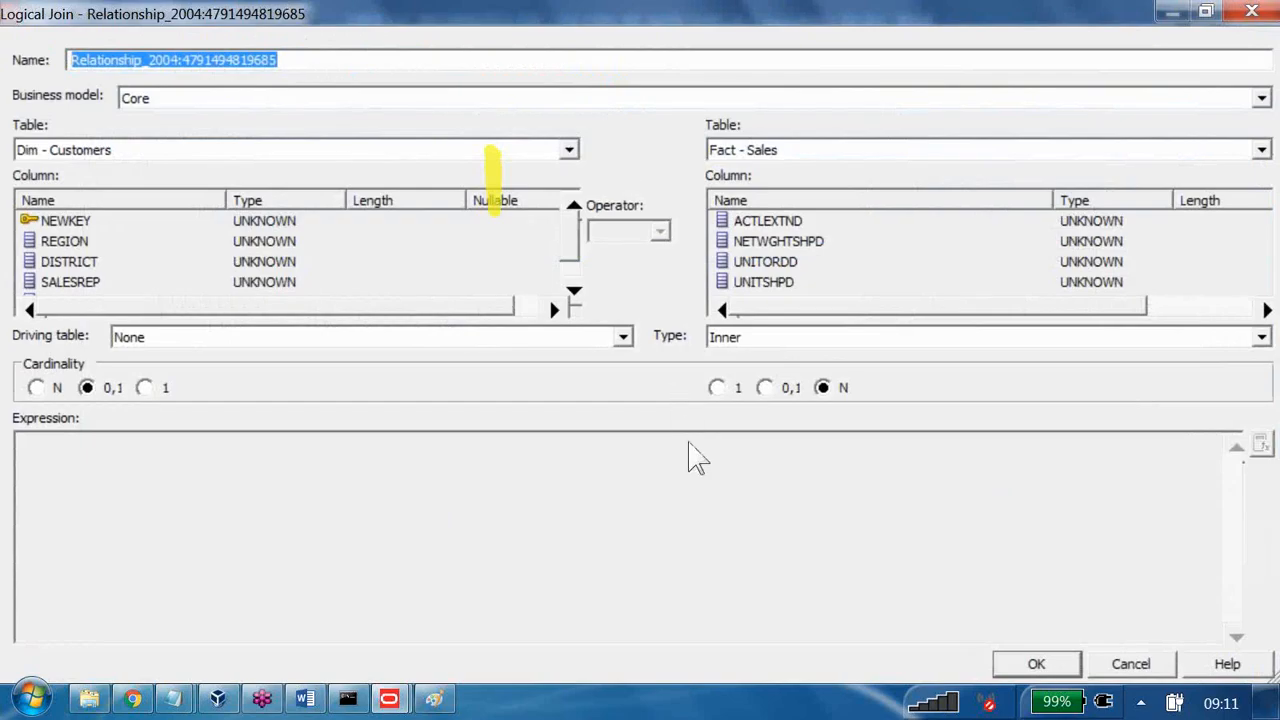
key("Return")
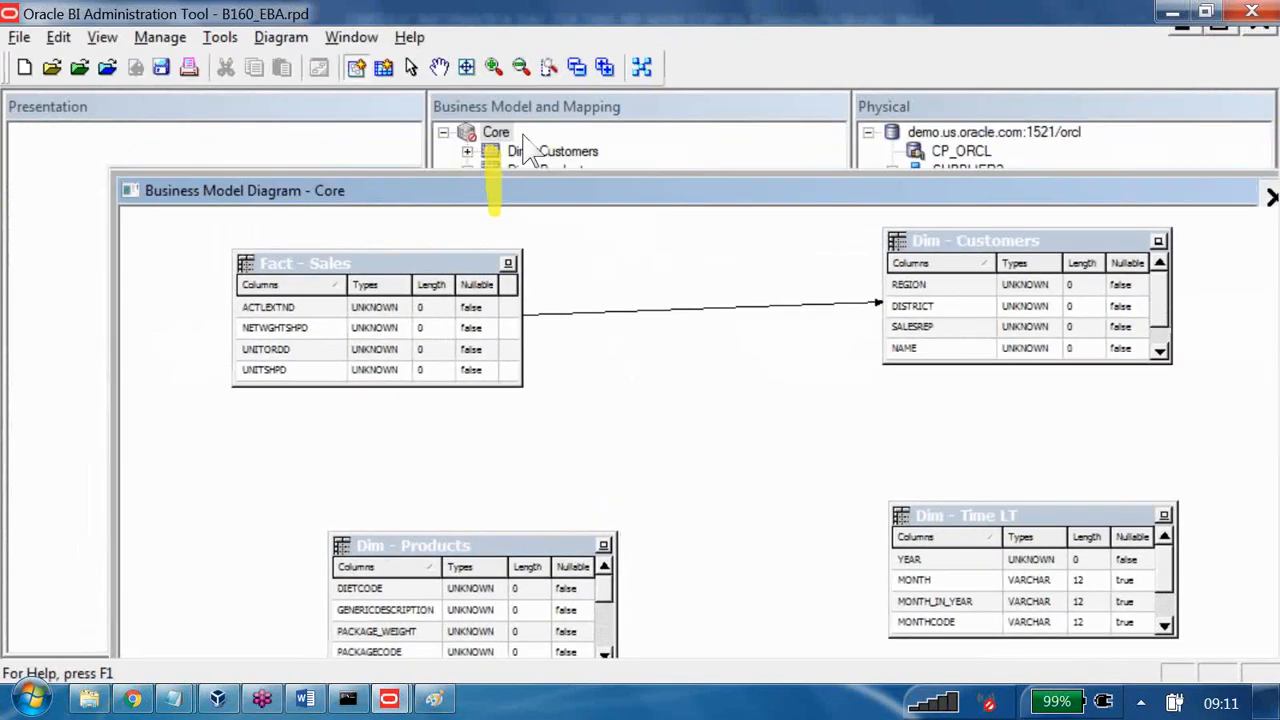
left_click_drag(523, 135, 556, 182)
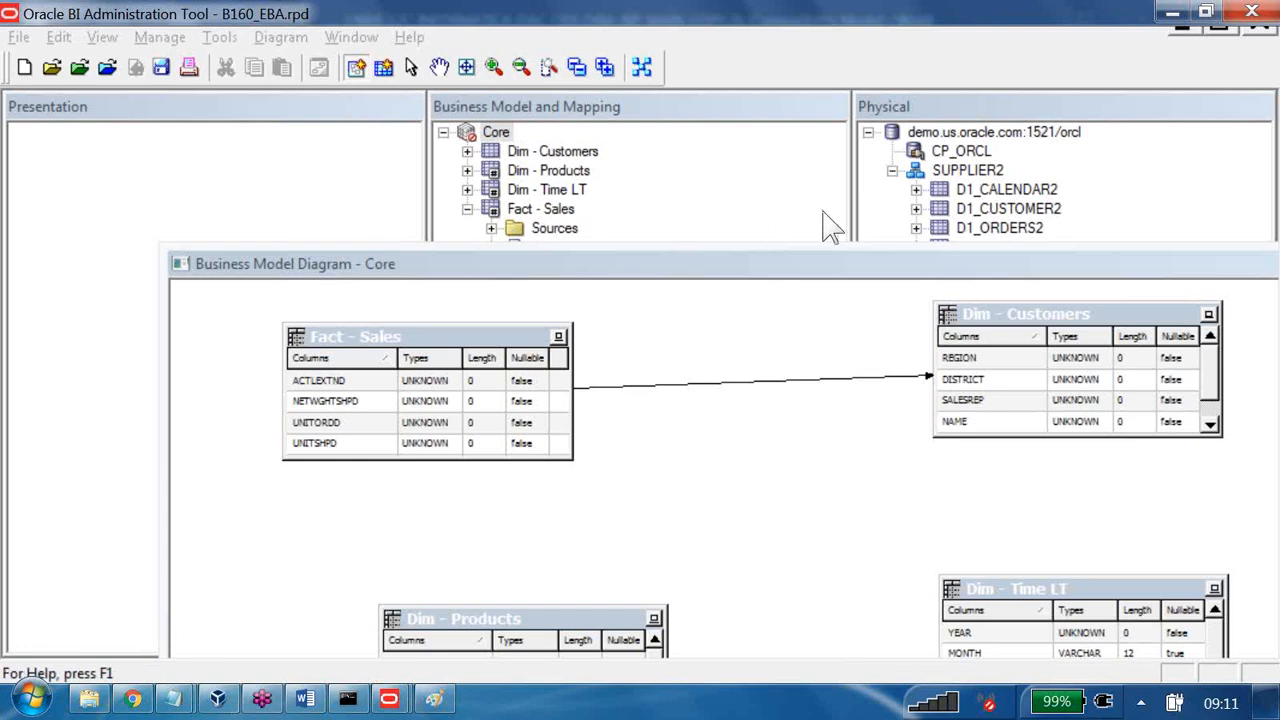
left_click(718, 245)
mouse_move(598, 325)
left_mouse_down()
mouse_move(590, 354)
mouse_move(623, 352)
mouse_move(627, 317)
mouse_move(698, 359)
left_mouse_up()
left_click_drag(669, 292, 668, 318)
left_click_drag(731, 375, 695, 284)
left_click_drag(695, 284, 736, 356)
left_click_drag(733, 312, 757, 313)
mouse_move(672, 405)
left_mouse_down()
mouse_move(648, 440)
mouse_move(655, 462)
left_mouse_up()
left_click_drag(663, 455, 730, 452)
left_click_drag(752, 410, 736, 440)
mouse_move(762, 455)
left_mouse_down()
mouse_move(762, 398)
mouse_move(790, 408)
left_mouse_up()
left_click(857, 354)
left_click_drag(884, 352, 932, 364)
left_click_drag(926, 318, 966, 348)
left_click_drag(966, 302, 1016, 386)
mouse_move(1010, 404)
left_mouse_down()
mouse_move(1039, 430)
mouse_move(1034, 447)
mouse_move(1110, 450)
mouse_move(1150, 402)
mouse_move(1165, 443)
left_mouse_up()
left_click(1037, 398)
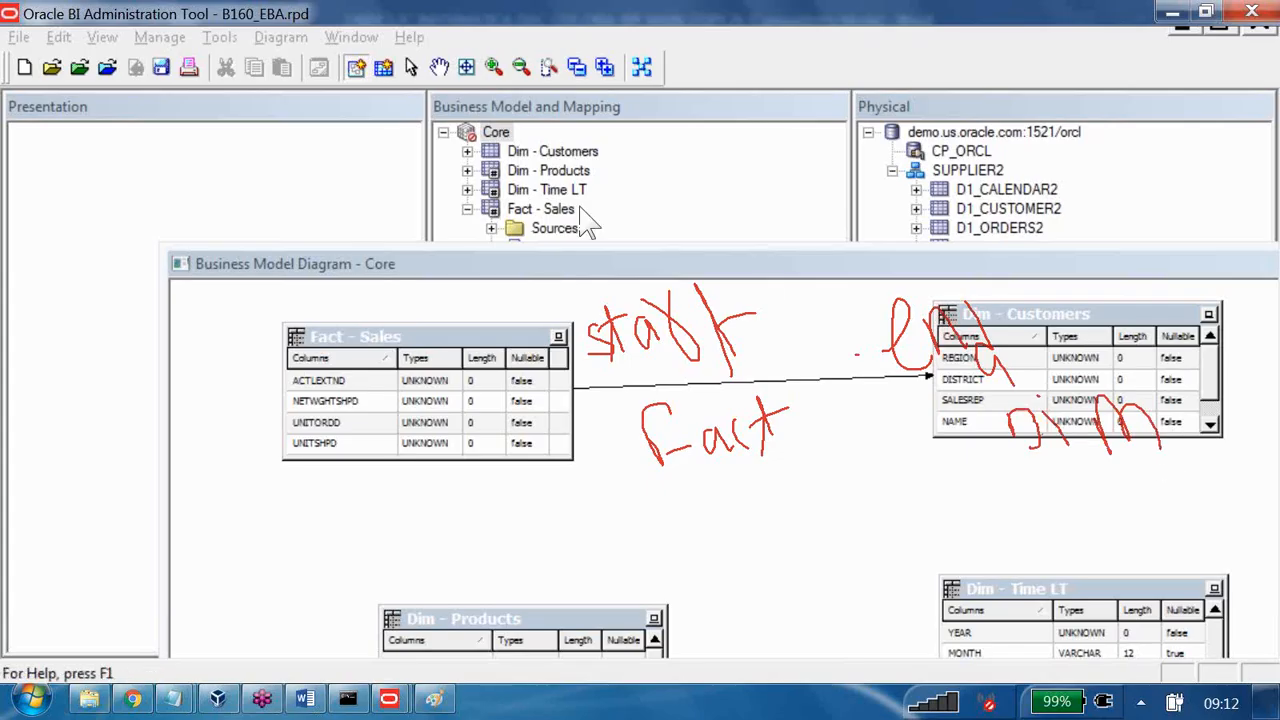
- Create logical joins from Fact - Sales to Dim - Time LT and from Fact - Sales to Dim - Products with default settings
left_click(241, 50)
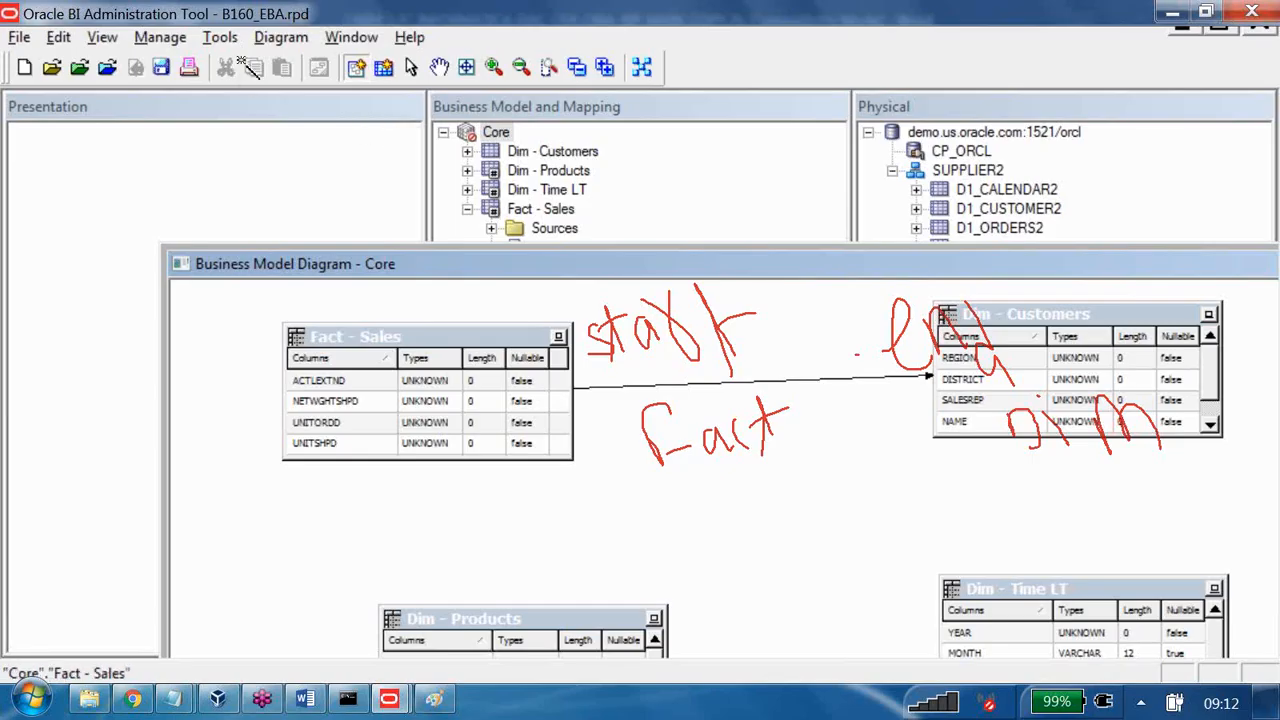
left_click(500, 405)
left_click(1003, 600)
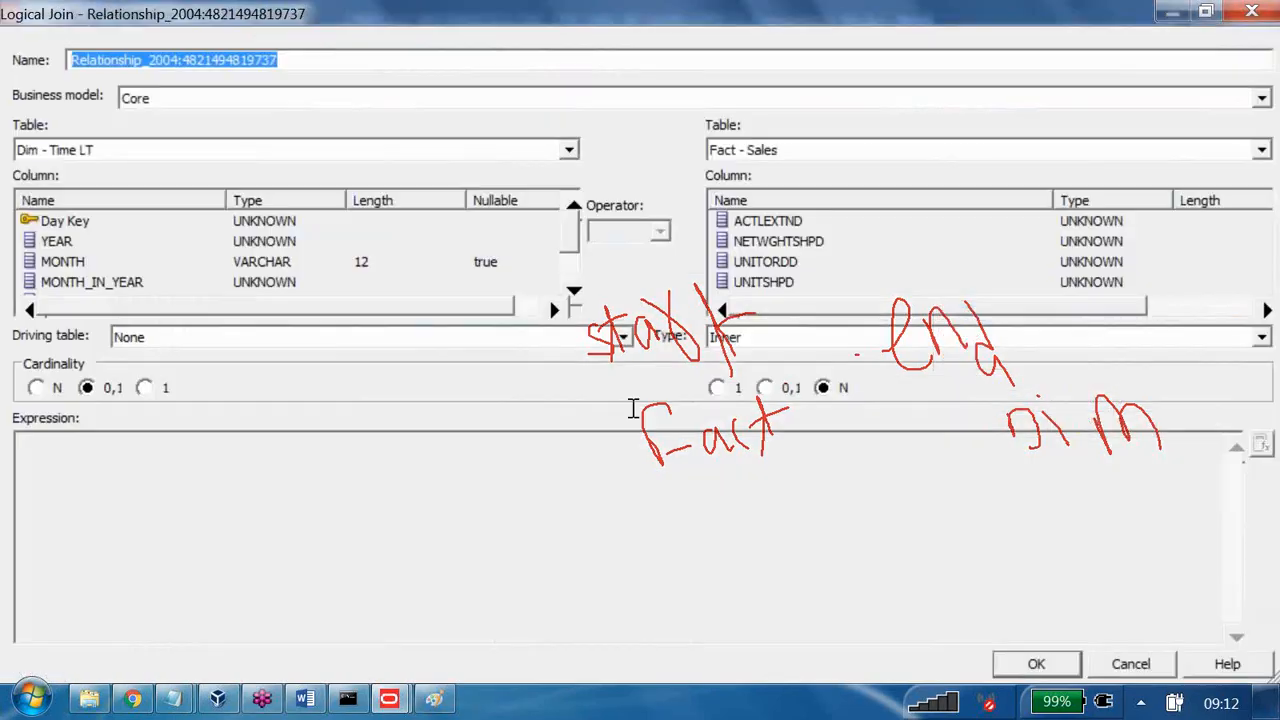
key("Return")
left_click(340, 390)
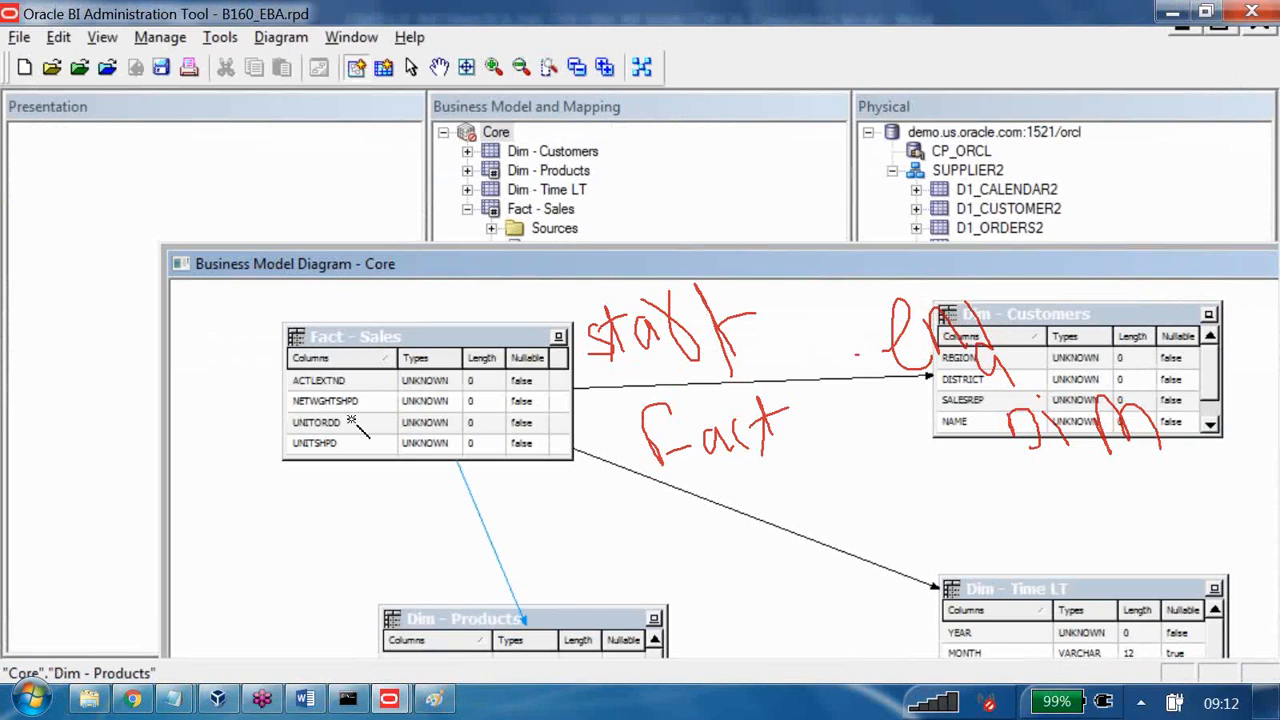
left_click(522, 622)
key("Return")
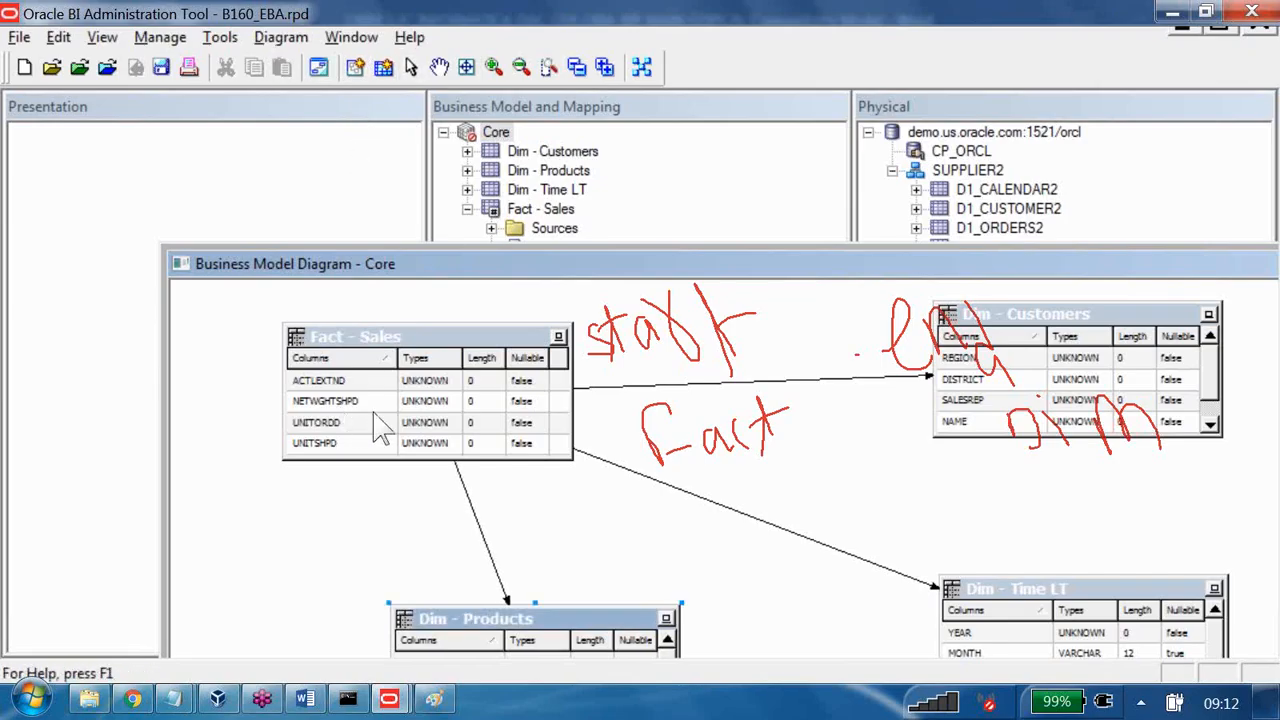
- Move Dim - Products beside the other dimension tables and delete all three logical joins from Fact - Sales
left_click_drag(460, 618, 1010, 551)
left_click_drag(790, 300, 686, 514)
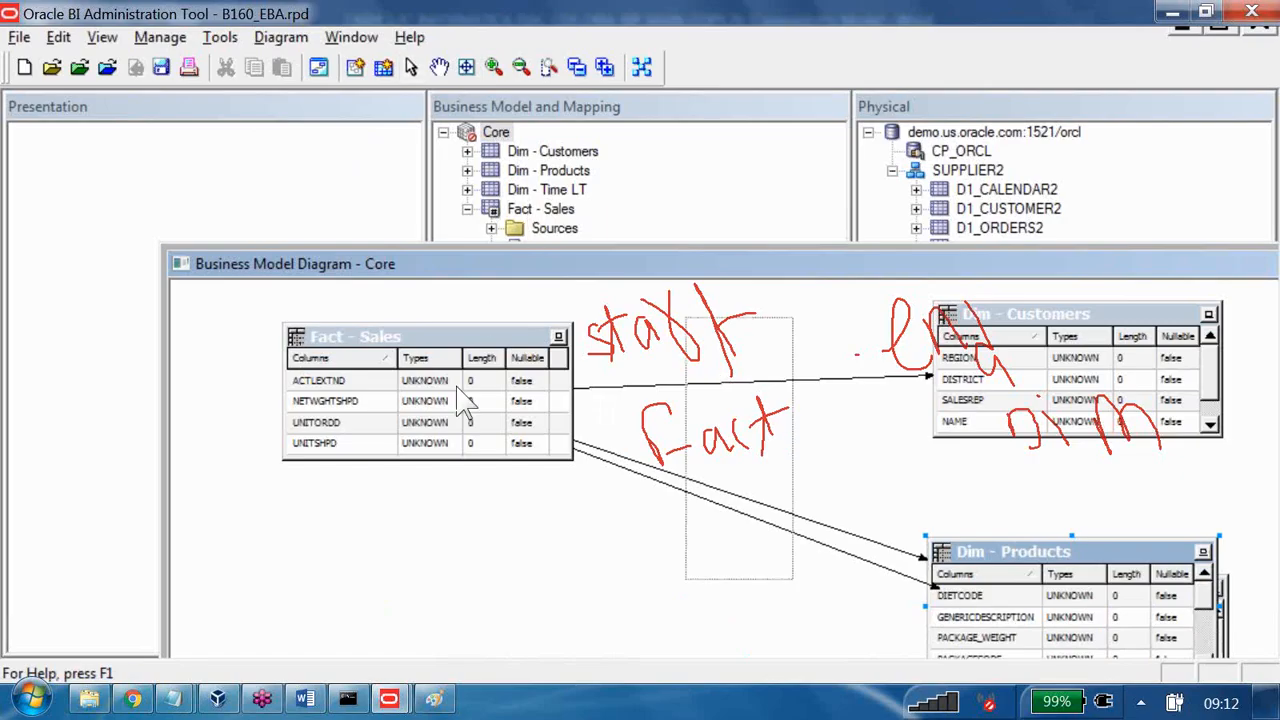
key("Delete")
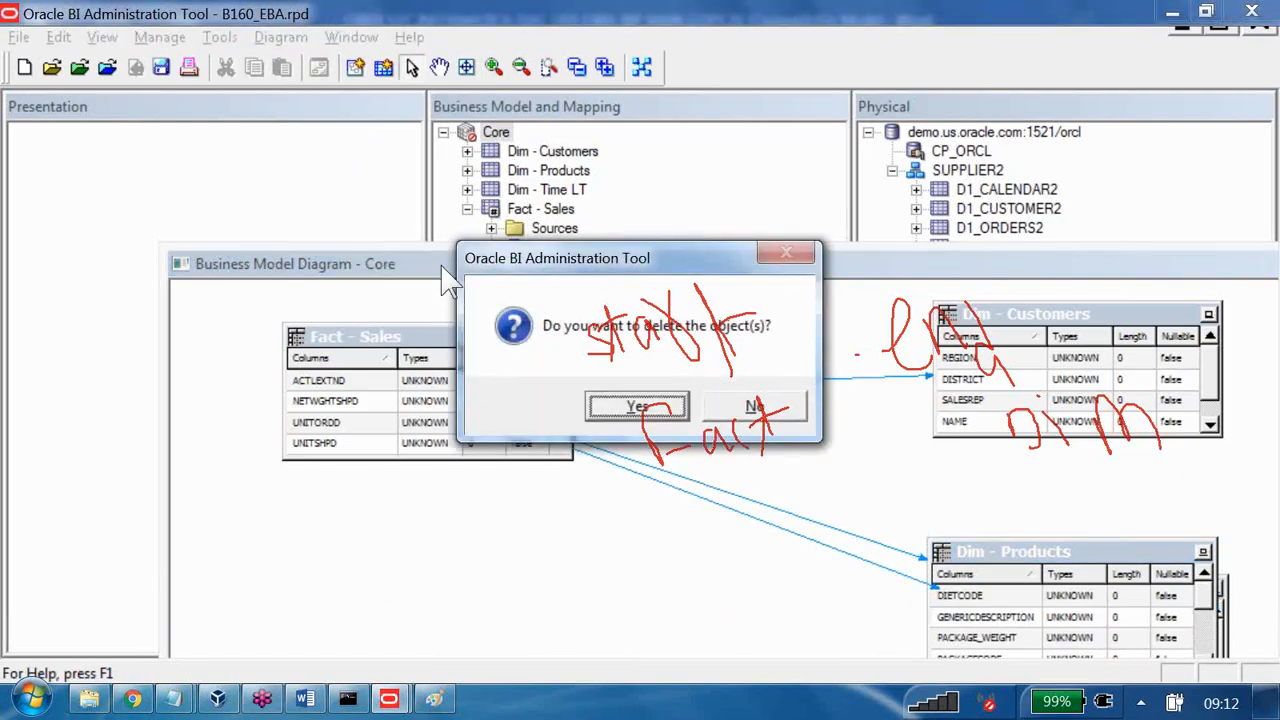
key("Return")
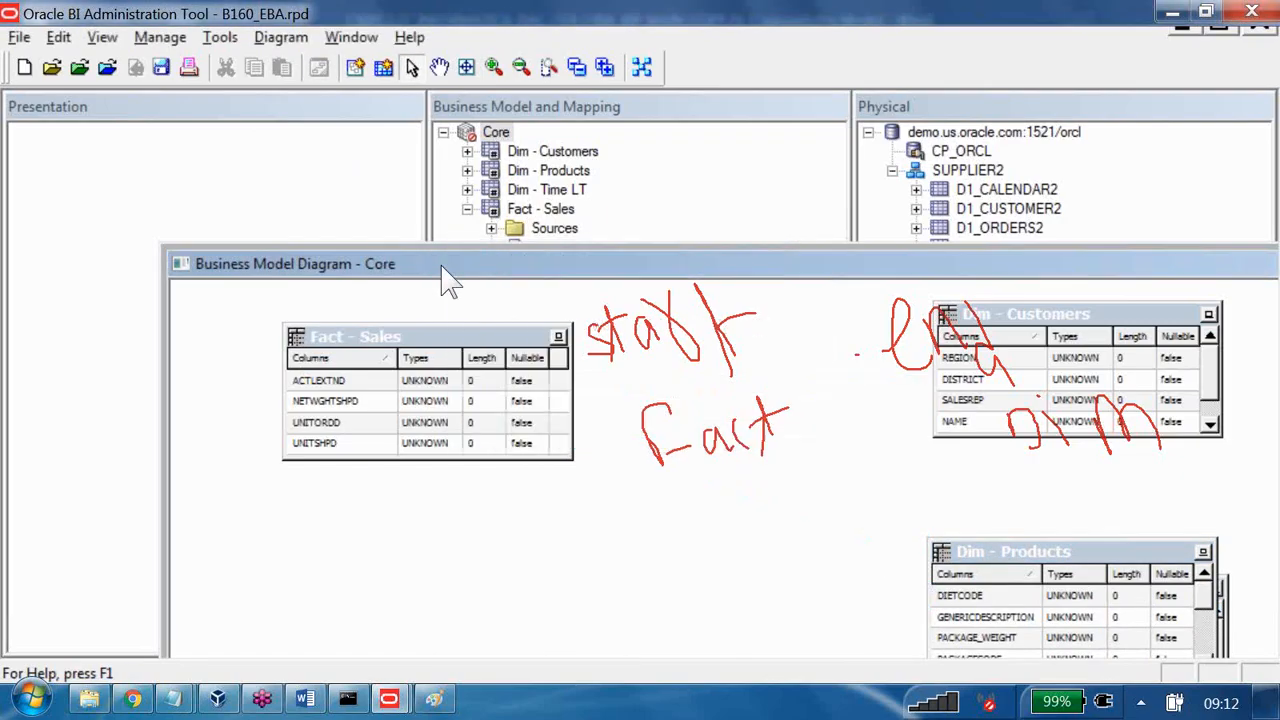
- Place Dim - Products in the middle of the diagram and create a logical join from it to Fact - Sales with default settings
left_click(842, 212)
left_click(743, 306)
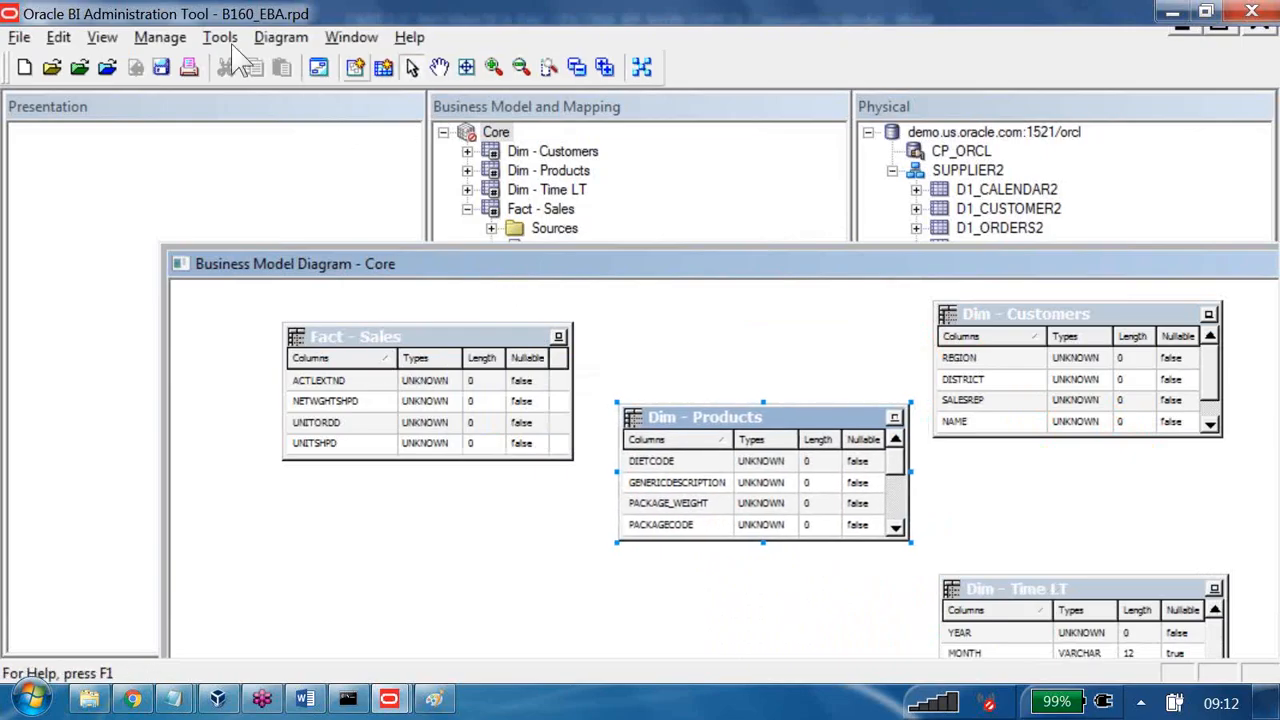
left_click(355, 67)
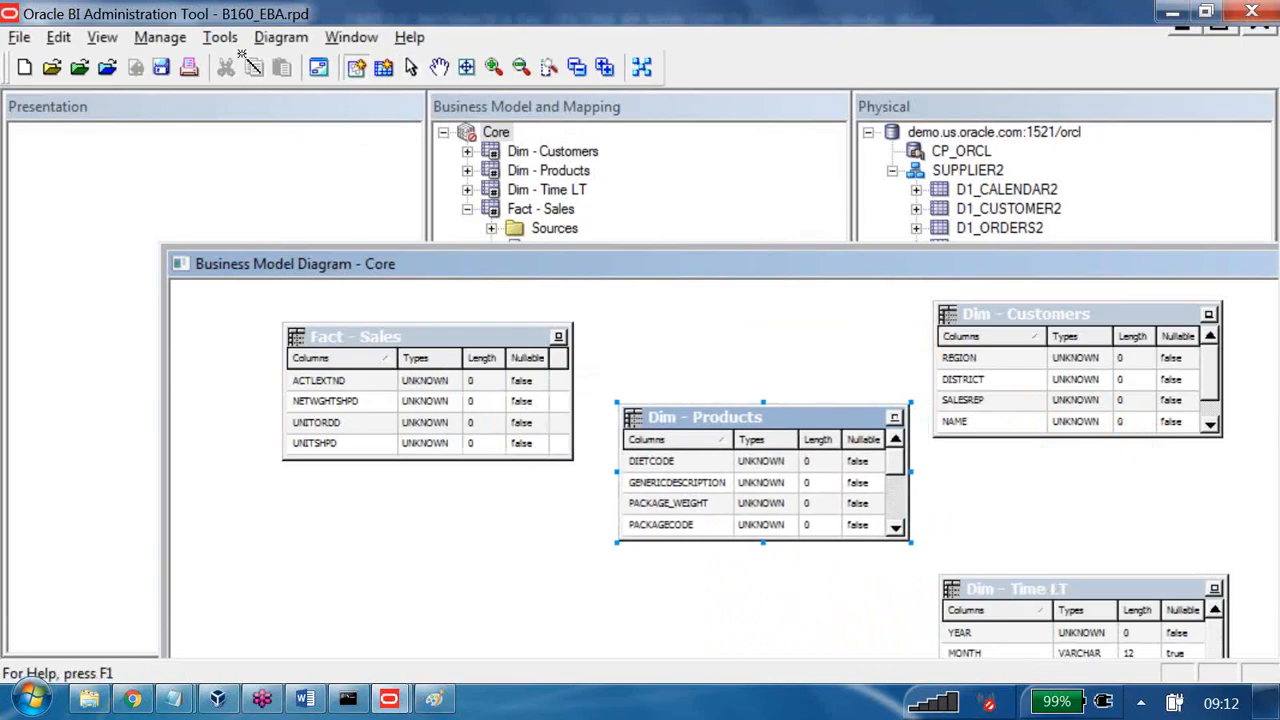
left_click(640, 428)
left_click(505, 400)
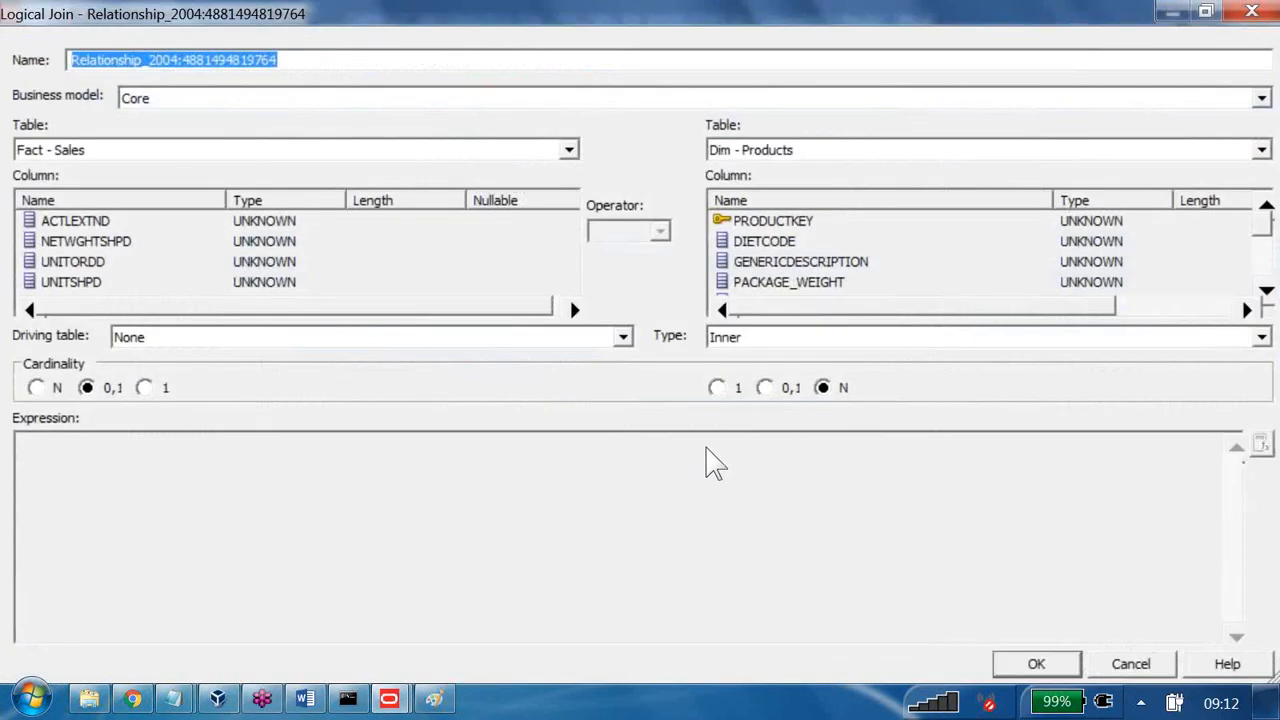
key("Return")
- Create logical joins from Dim - Products to Dim - Customers and to Dim - Time LT with default settings
left_click(958, 358)
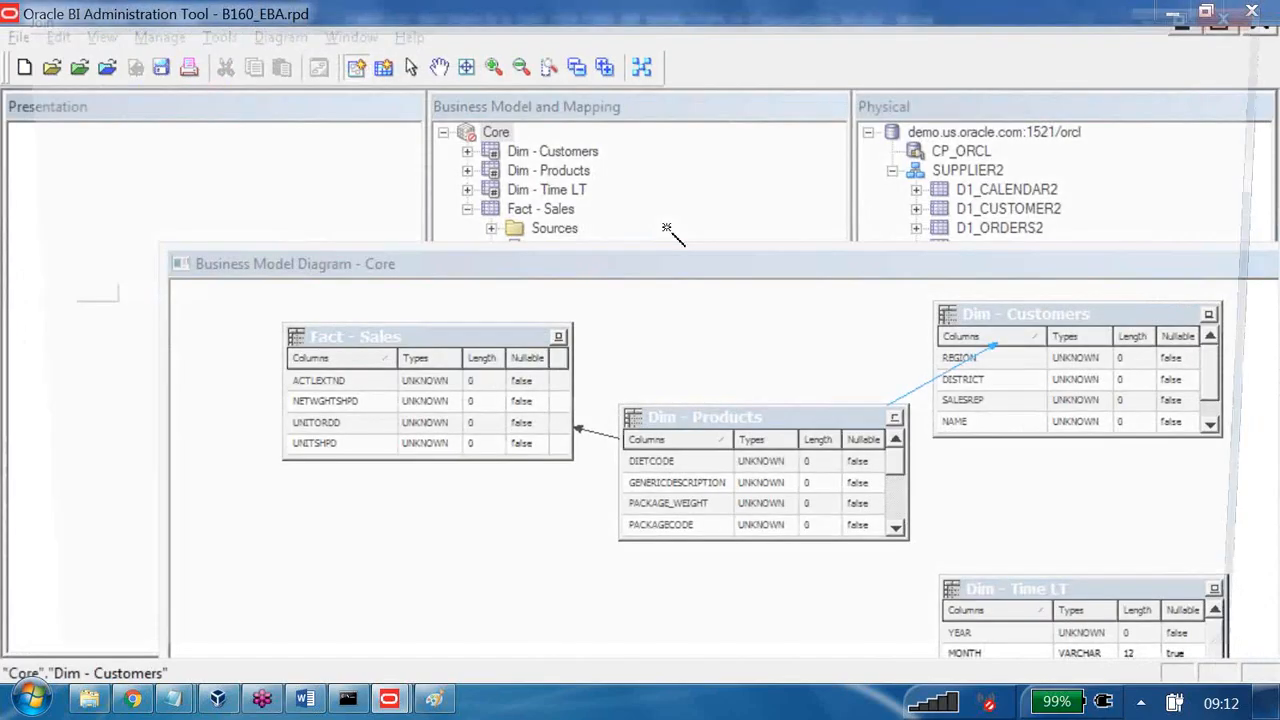
key("Return")
left_click(994, 588)
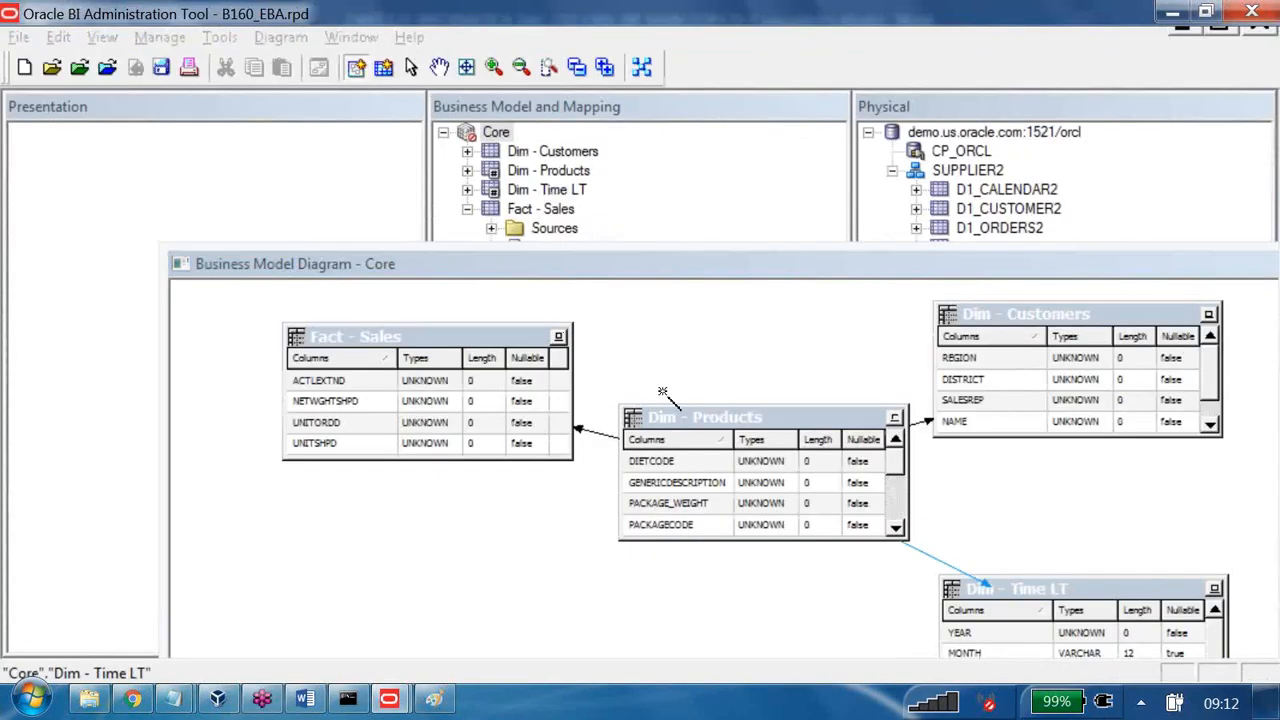
left_click(1060, 664)
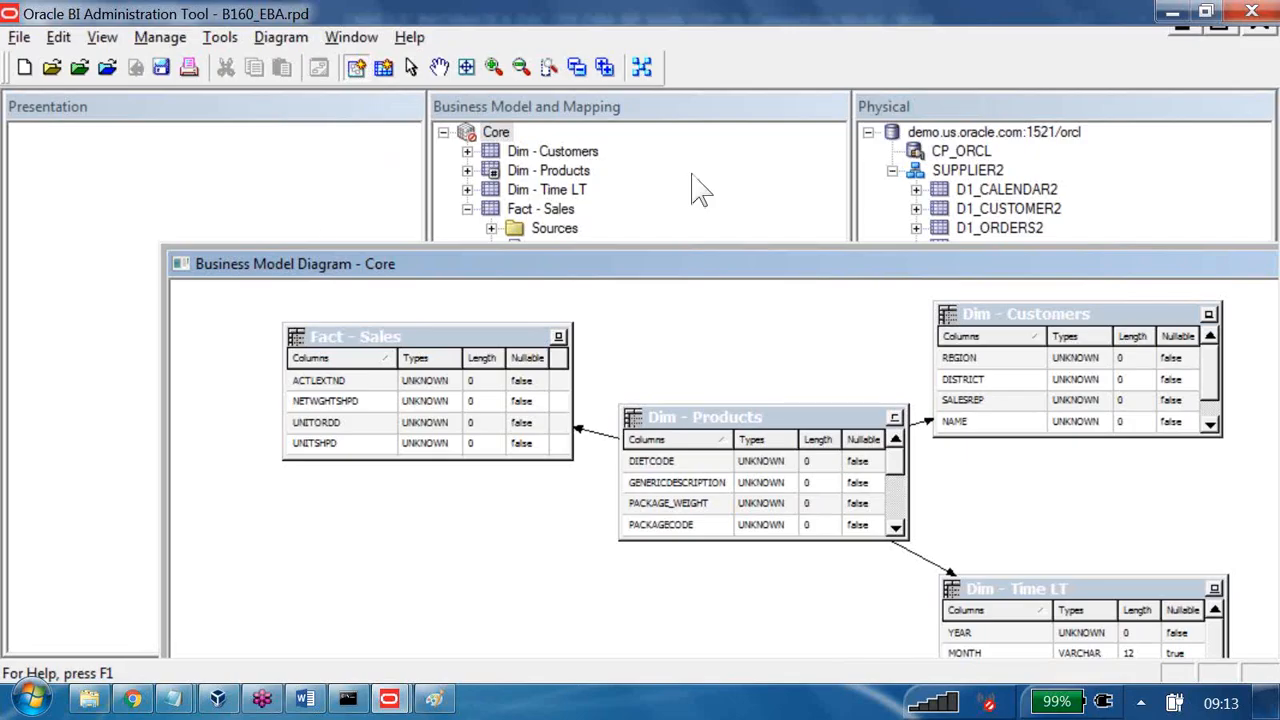
- Bring the whole diagram window into view, move Dim - Products below Fact - Sales, and shift Fact - Sales over to Dim - Customers
left_click_drag(1040, 264, 920, 238)
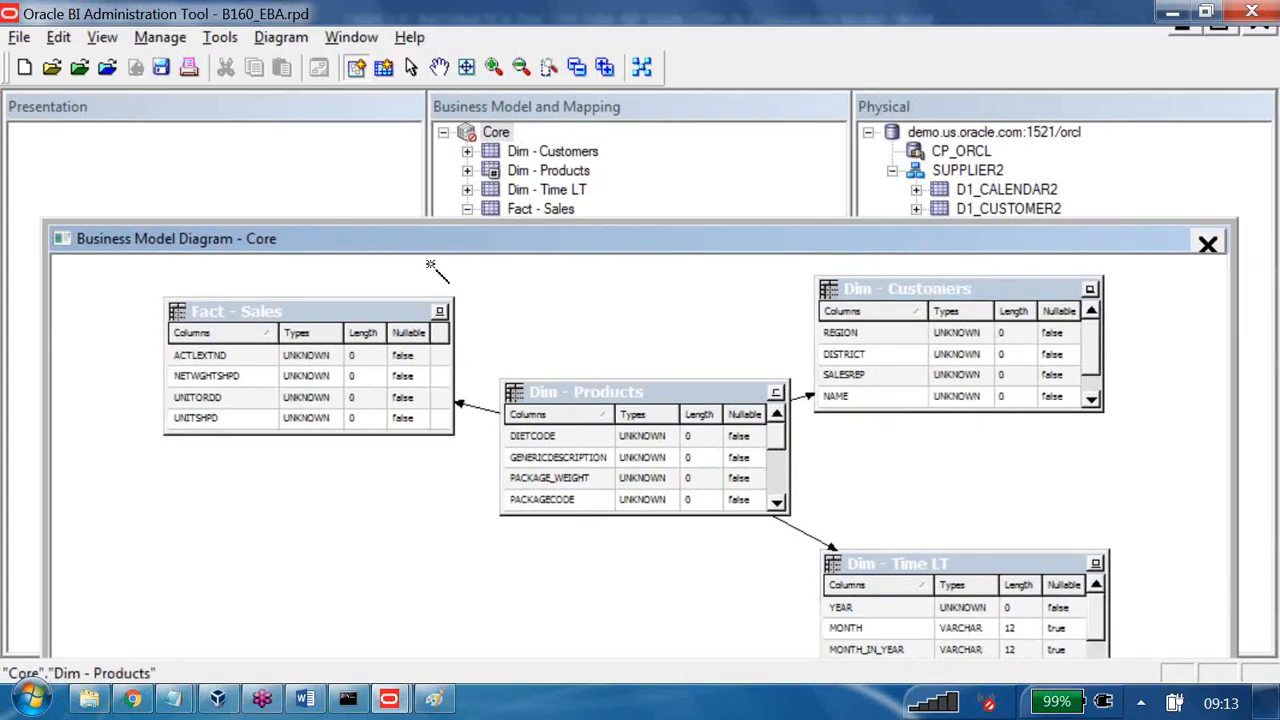
left_click(411, 67)
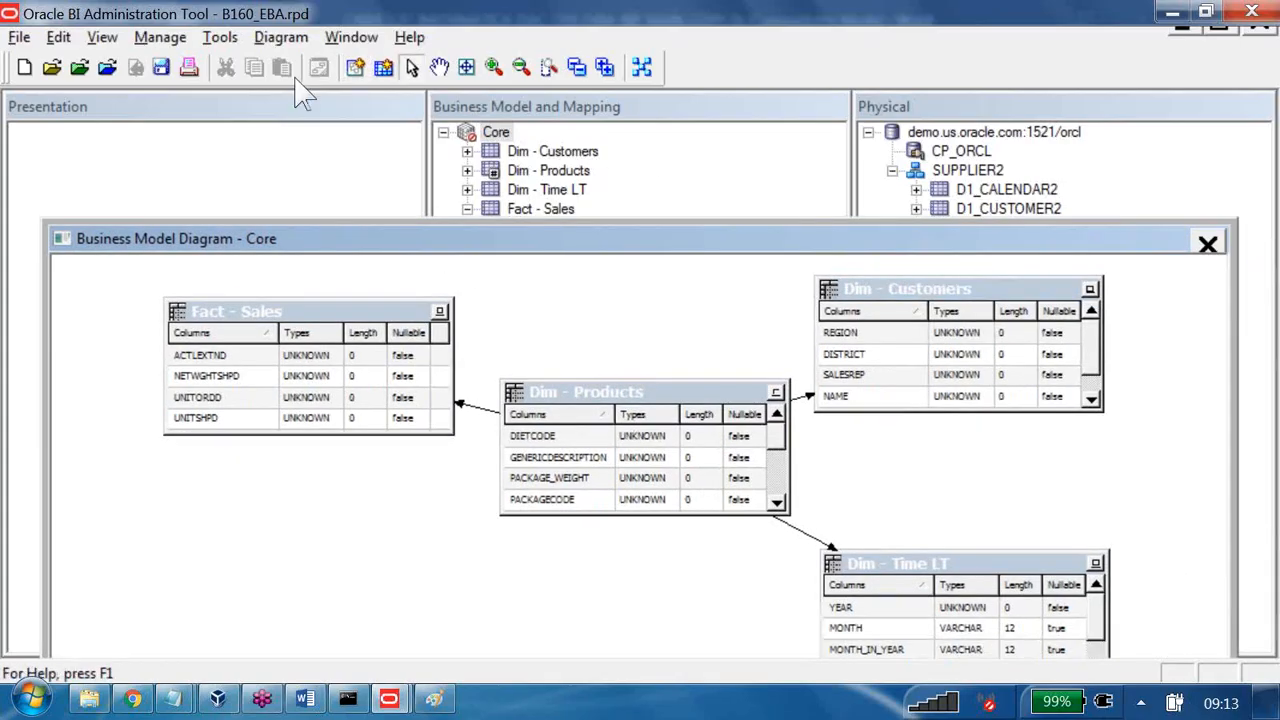
left_click_drag(622, 390, 280, 599)
left_click_drag(278, 495, 423, 503)
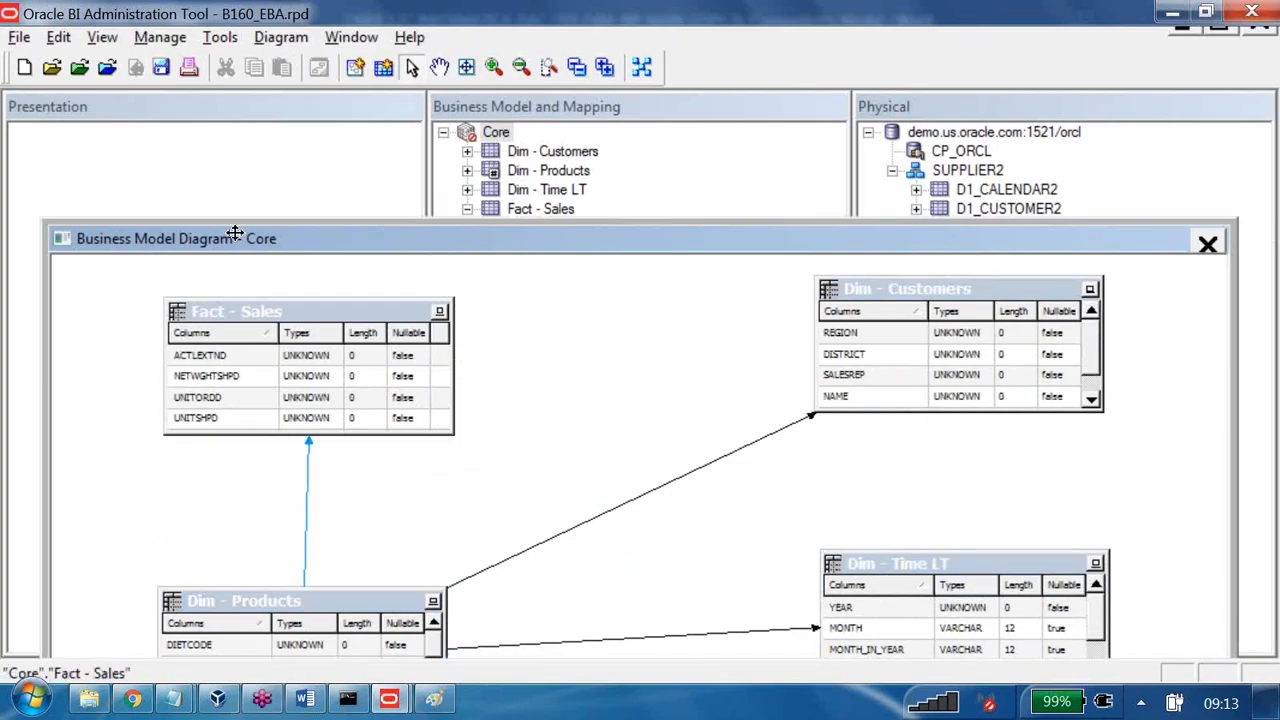
left_click_drag(345, 314, 1004, 338)
- Select all three logical joins leaving Dim - Products and delete them
left_click_drag(640, 427, 663, 657)
key("Delete")
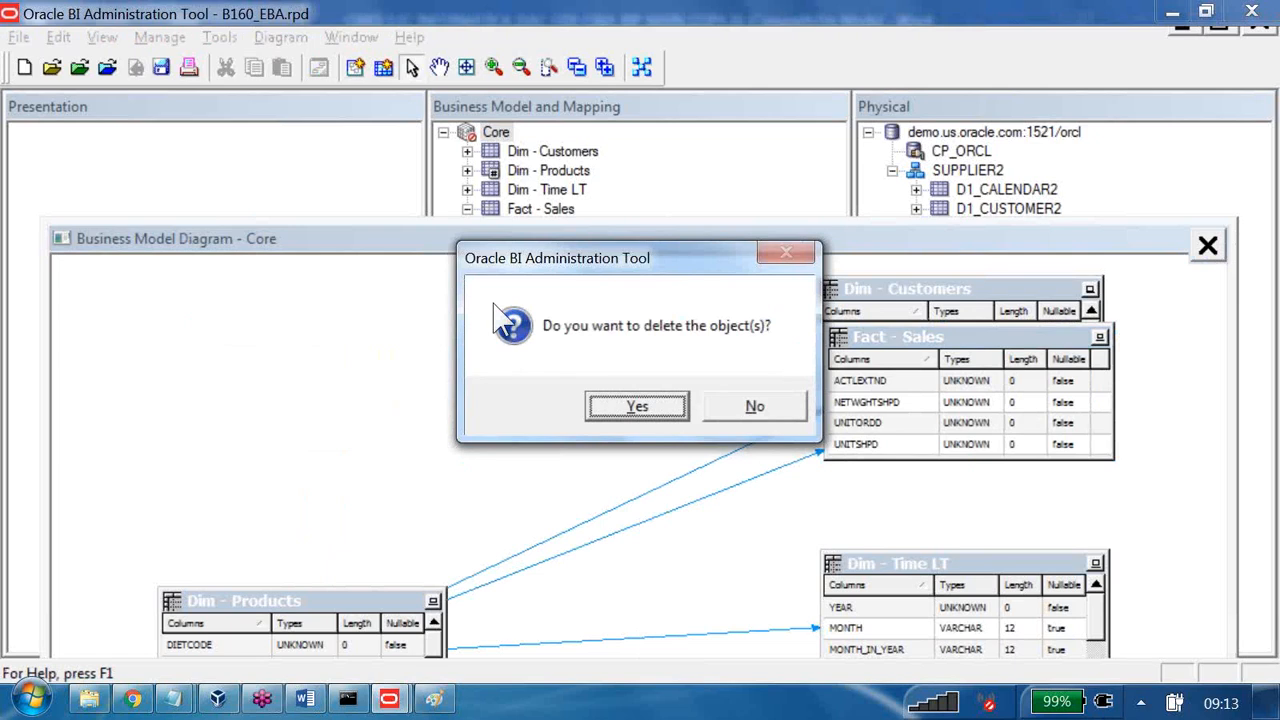
key("Return")
- Move Dim - Products to the upper part of the diagram and place Fact - Sales centrally among the dimension tables
left_click_drag(290, 600, 391, 249)
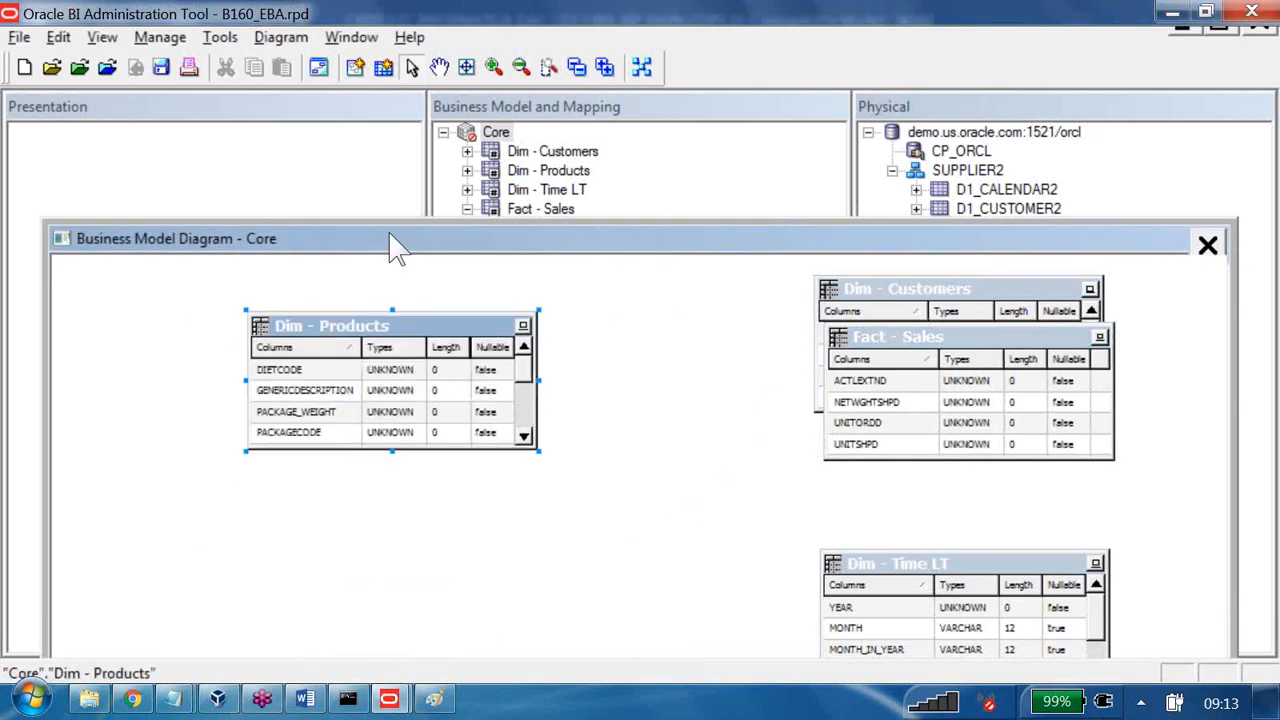
left_click_drag(900, 337, 632, 438)
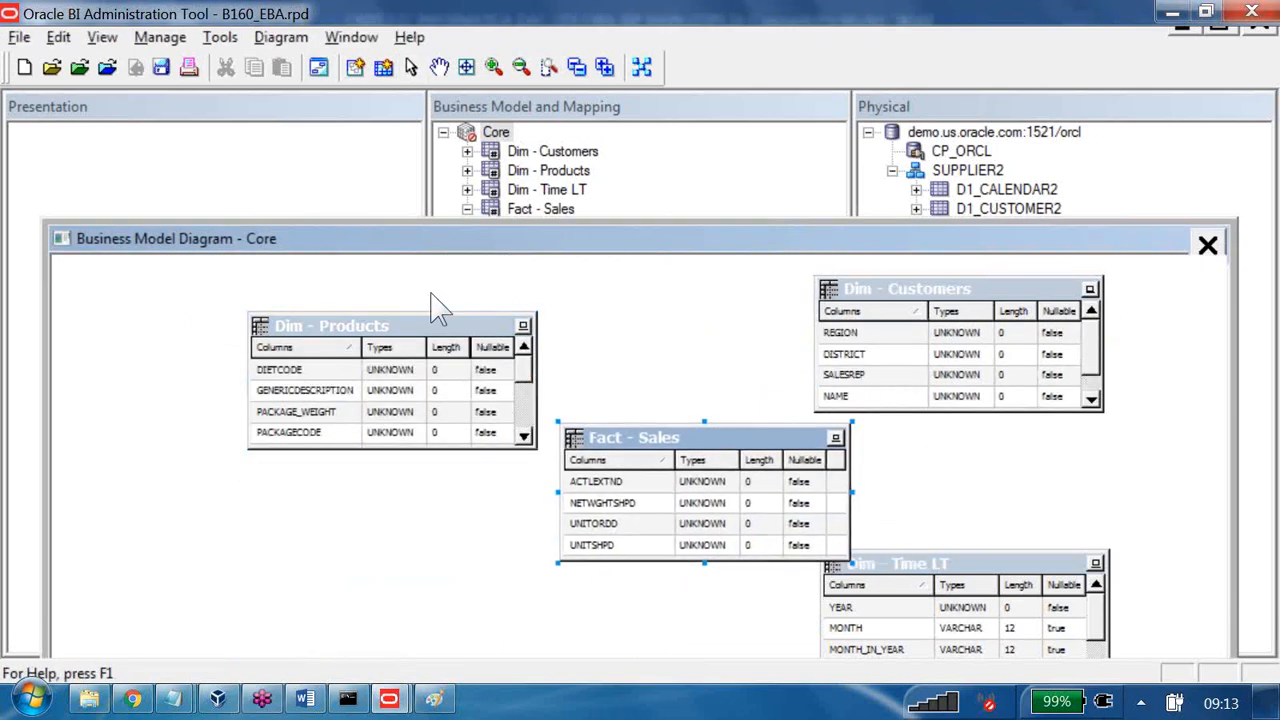
- Create logical joins from Fact - Sales to Dim - Products, Dim - Customers and Dim - Time LT with default settings, and close the diagram
left_click(355, 67)
left_click(634, 438)
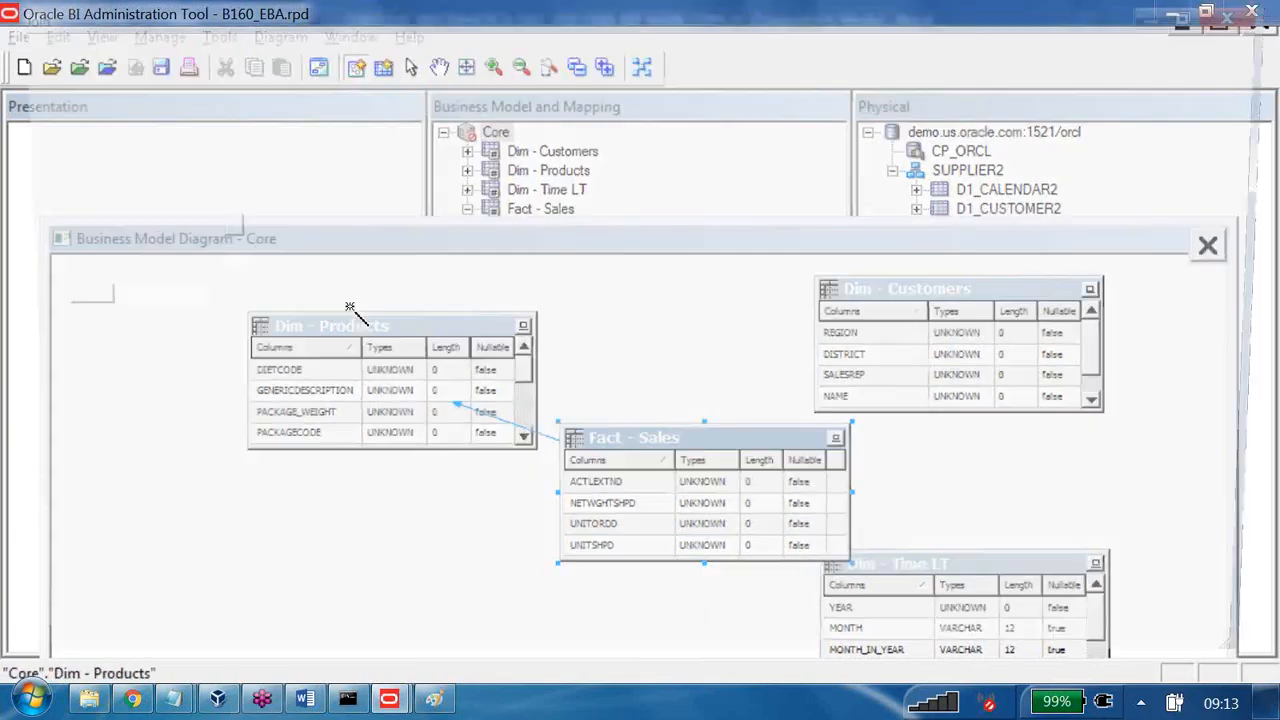
left_click(360, 326)
key("Return")
left_click(688, 442)
left_click(850, 358)
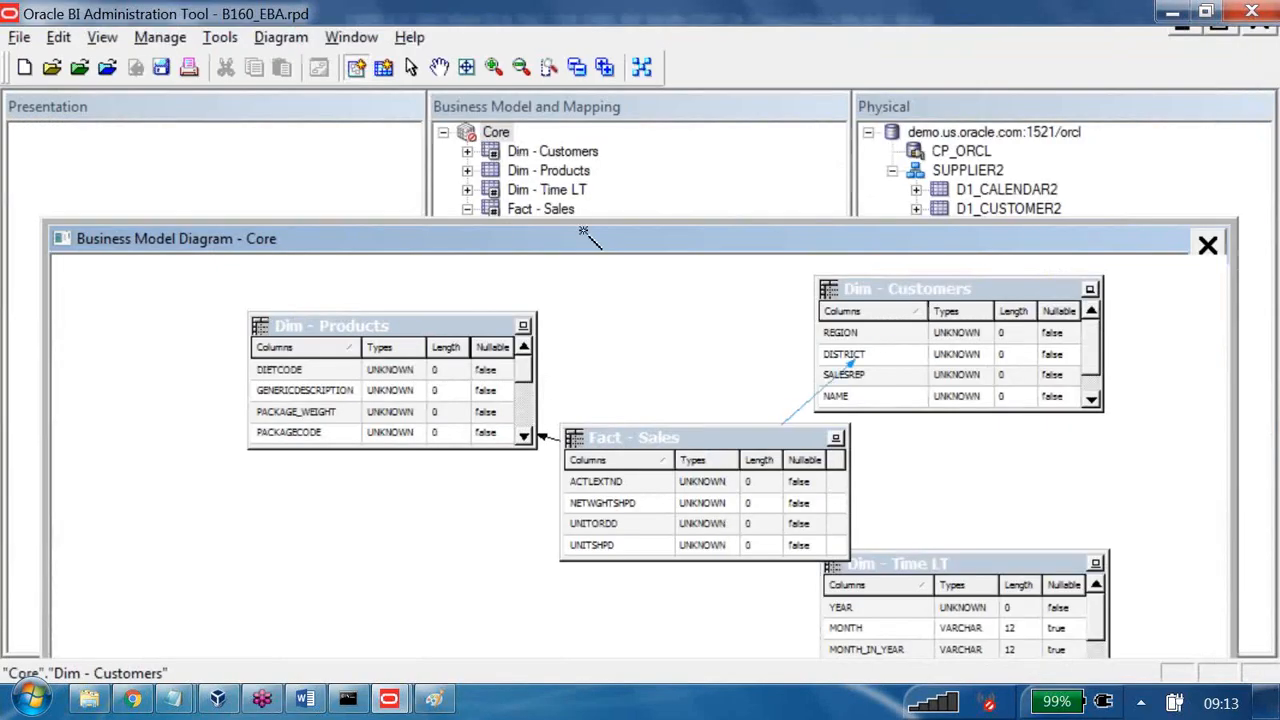
left_click(1050, 664)
left_click(784, 500)
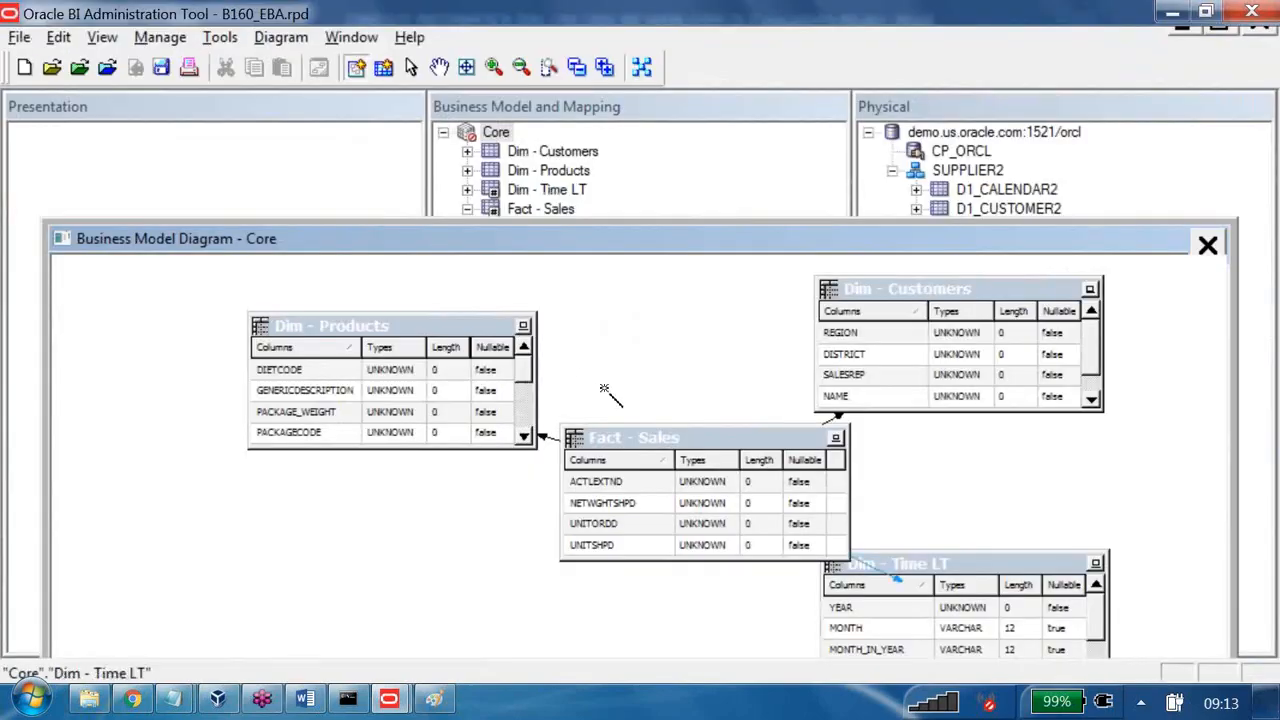
left_click(908, 582)
key("Return")
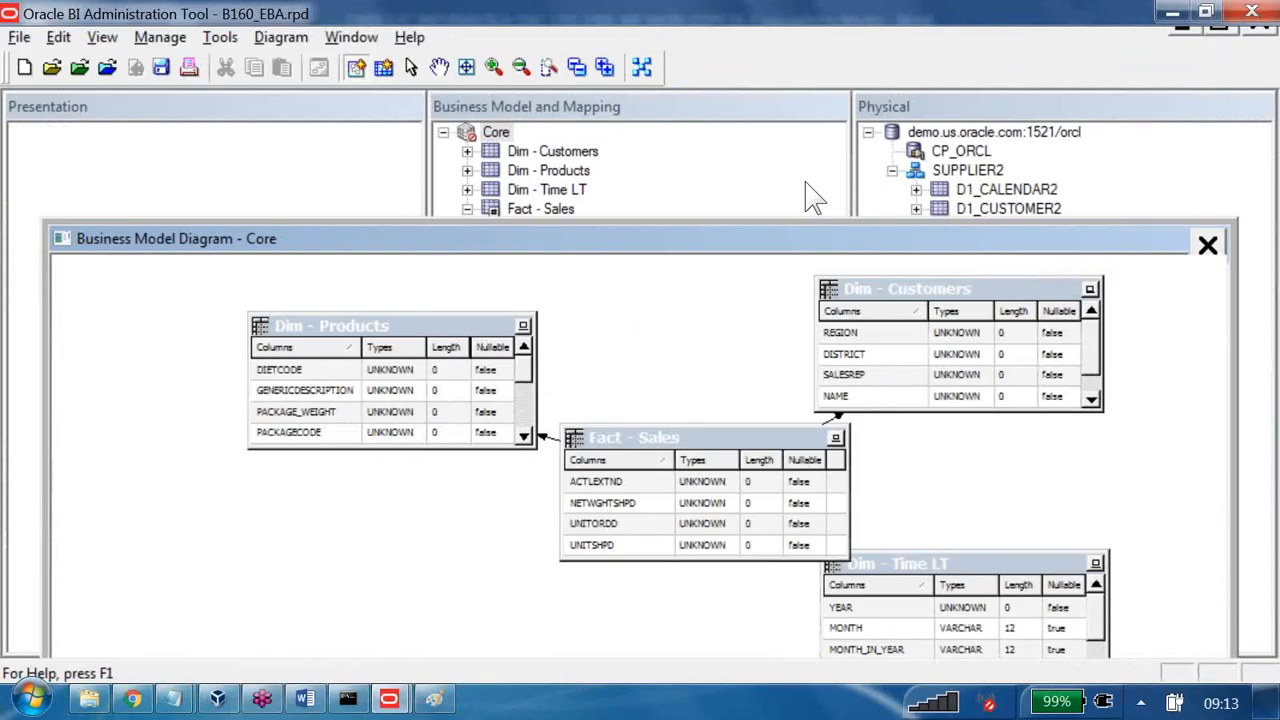
key("ctrl+F4")
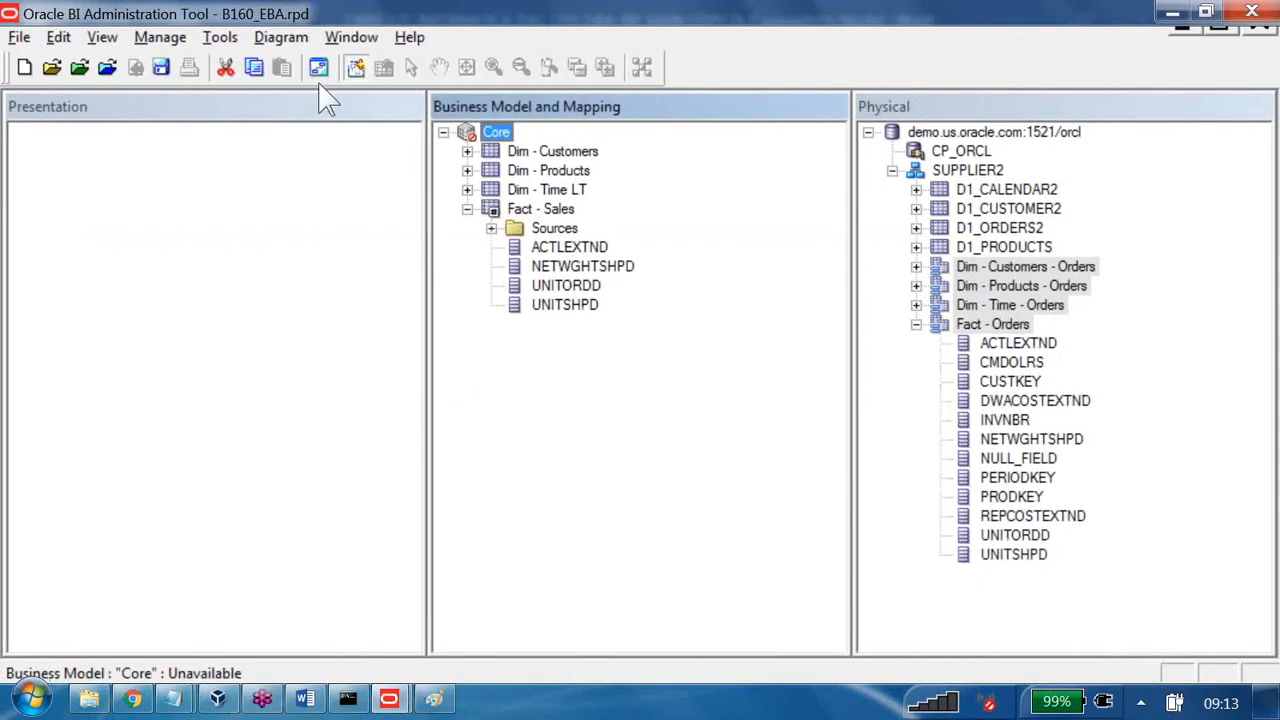
- Review the Core logical tables from Fact - Sales up to Dim - Customers to distinguish fact from dimension tables
left_click(540, 207)
key("Up")
key("Up")
key("Up")
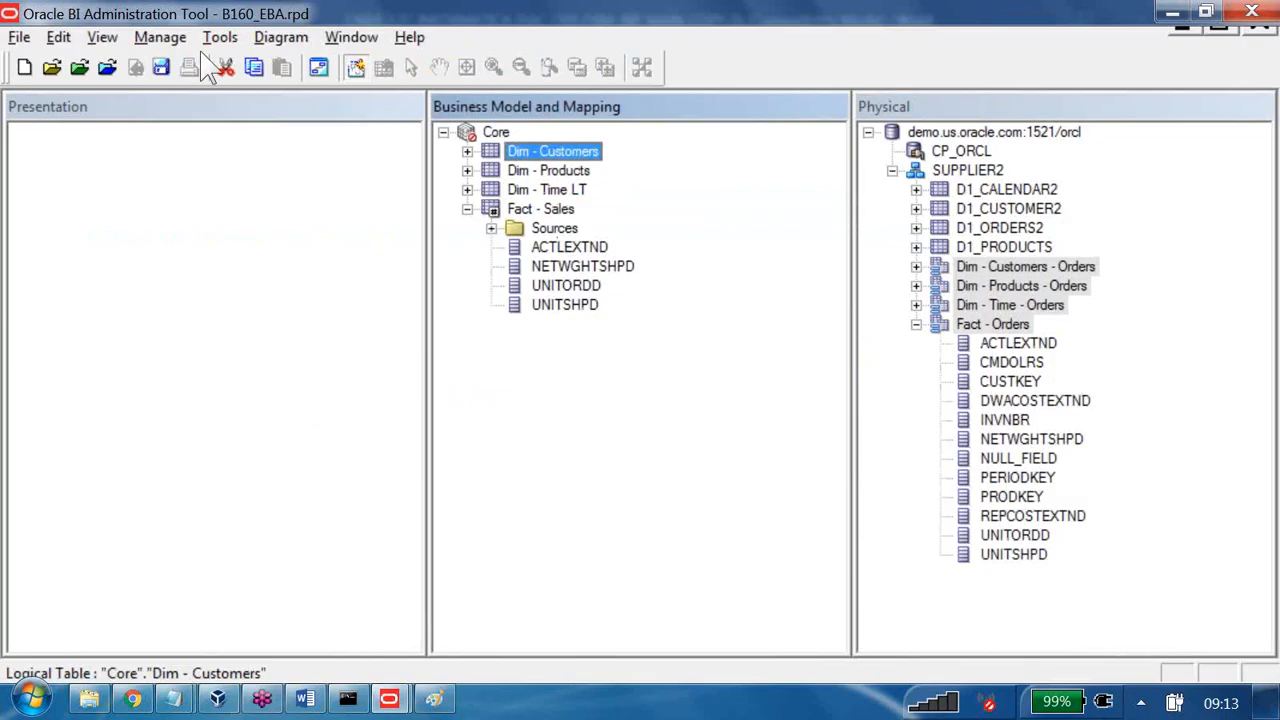
- Switch to the Word notes and highlight the fifth point on logical joins and the Renaming Columns heading of Step 4
left_click(305, 700)
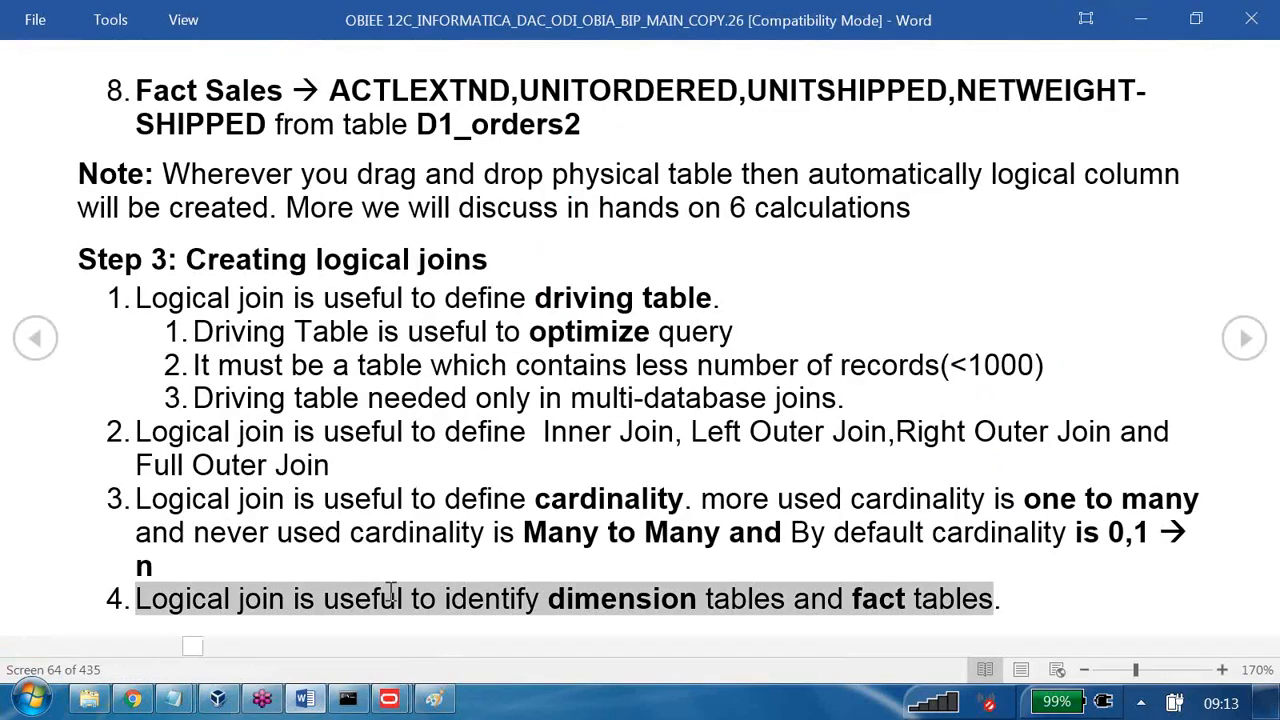
scroll(330, 578, "down", 1)
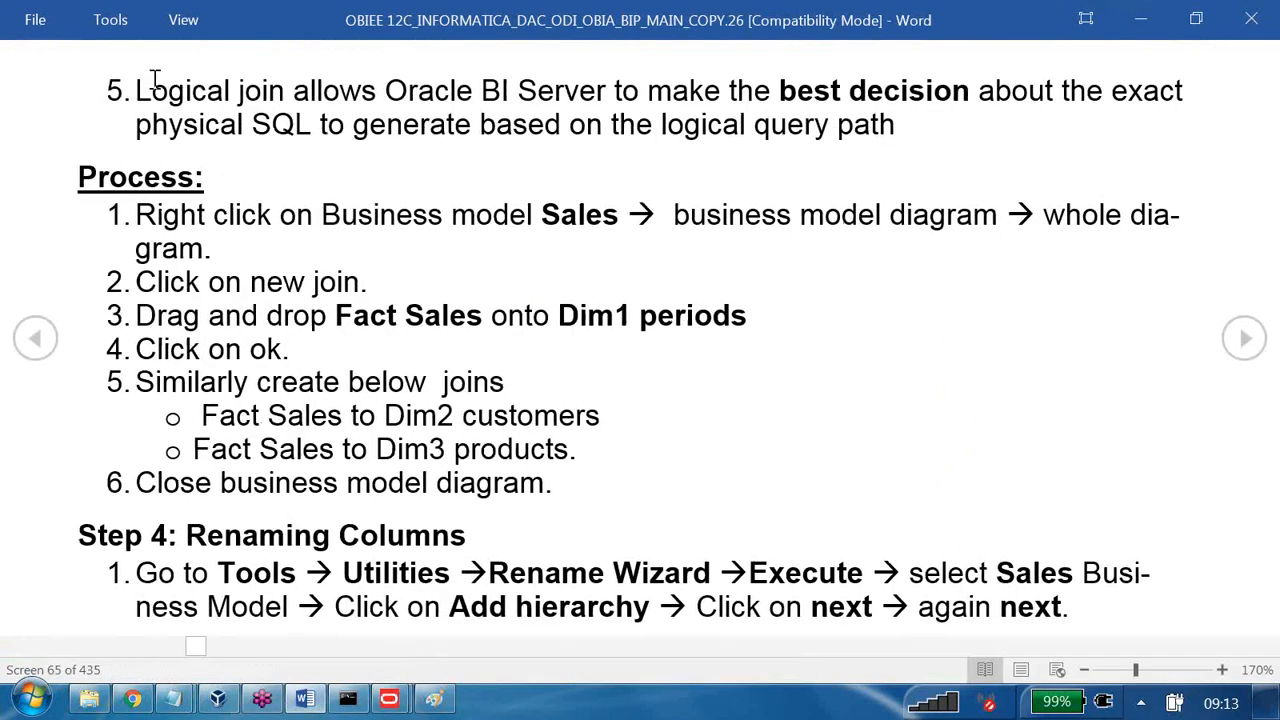
left_click_drag(622, 124, 903, 148)
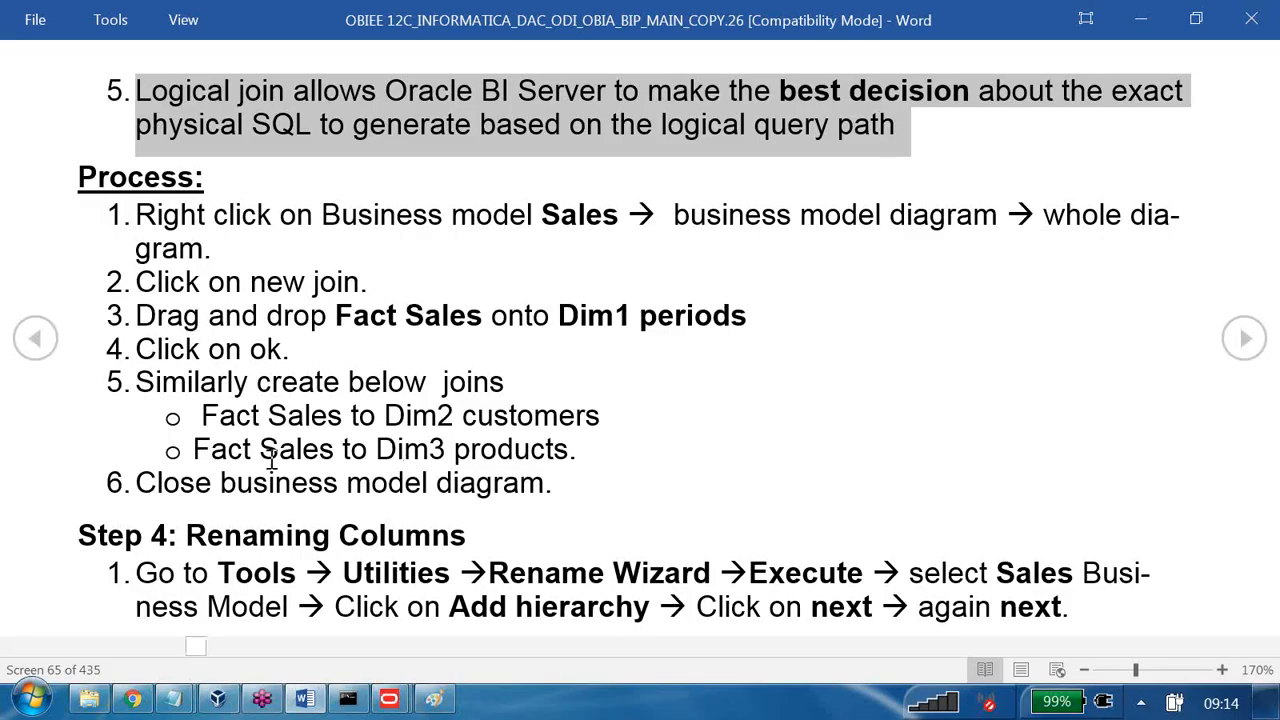
left_click_drag(190, 535, 484, 535)
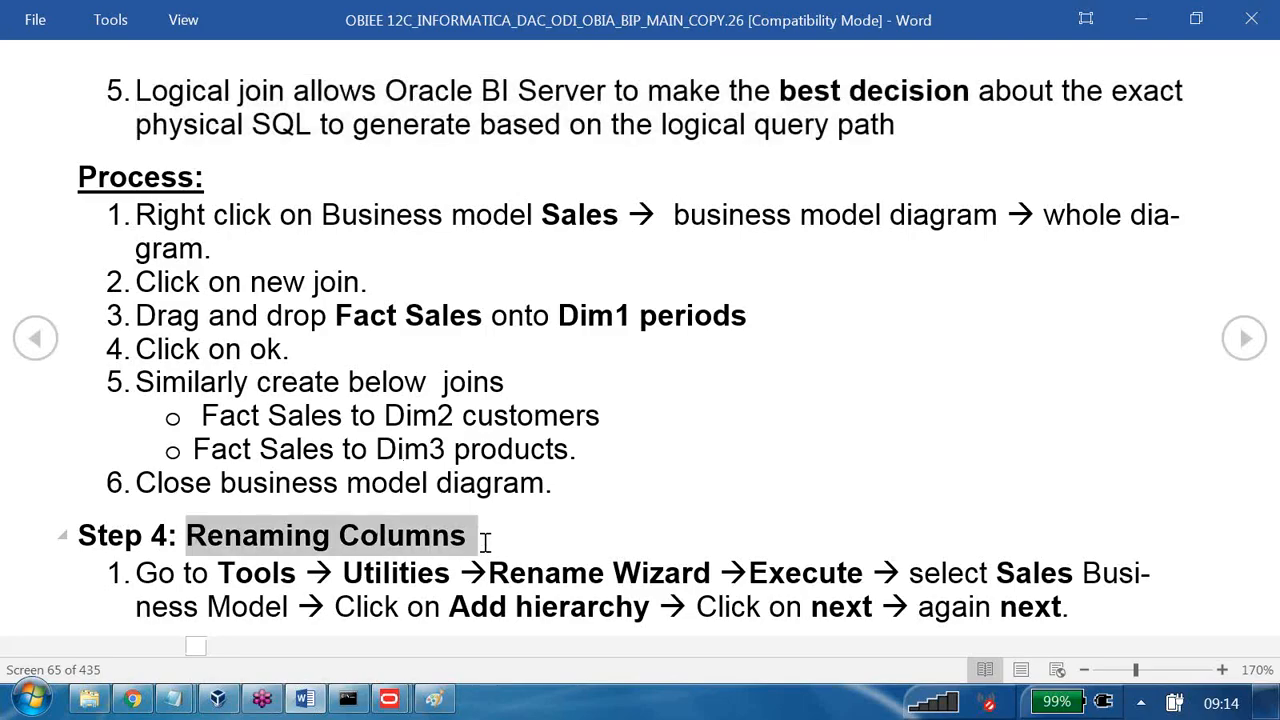
- Switch back to the Oracle BI Administration Tool and launch the Rename Wizard utility, moving its window fully into view
left_click(392, 701)
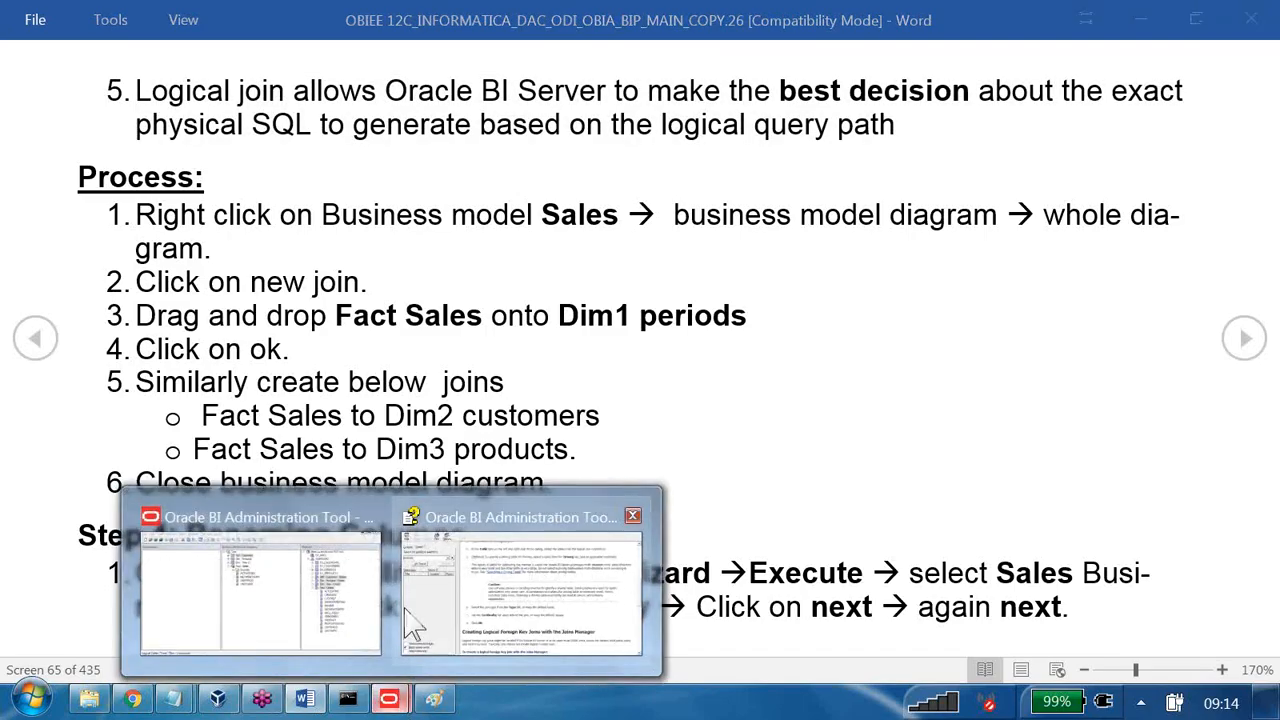
left_click(300, 614)
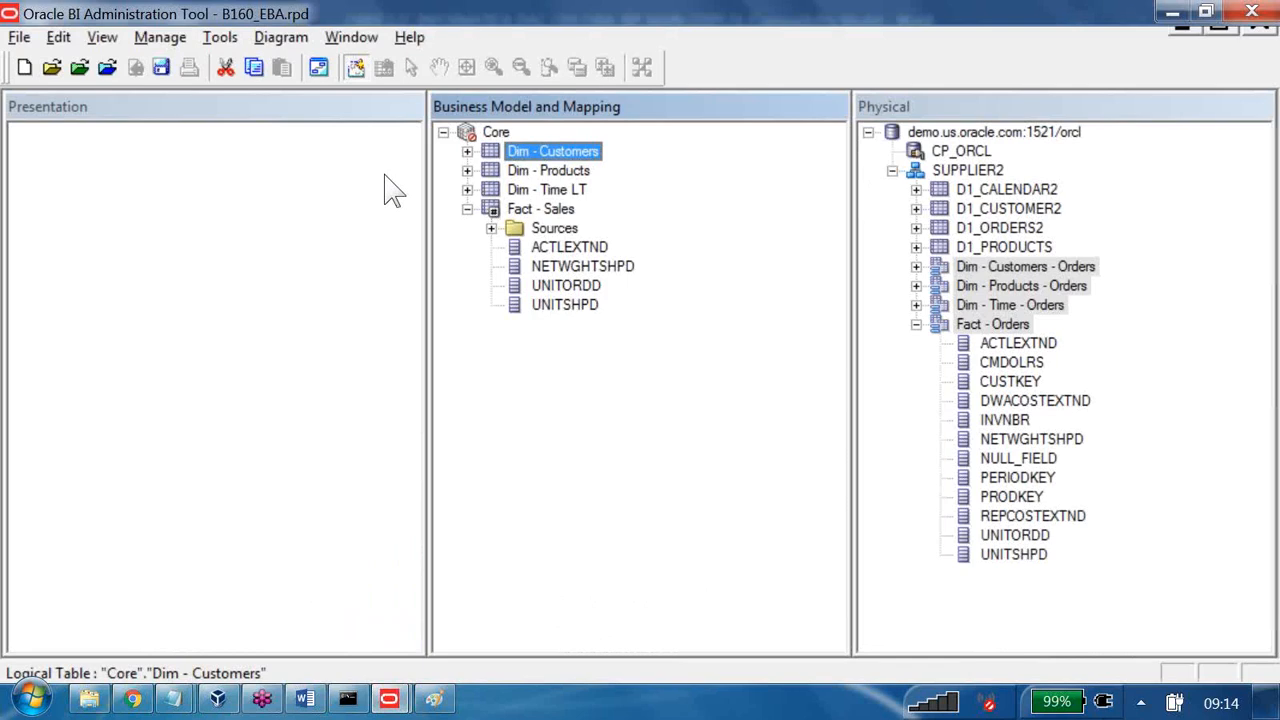
right_click(576, 246)
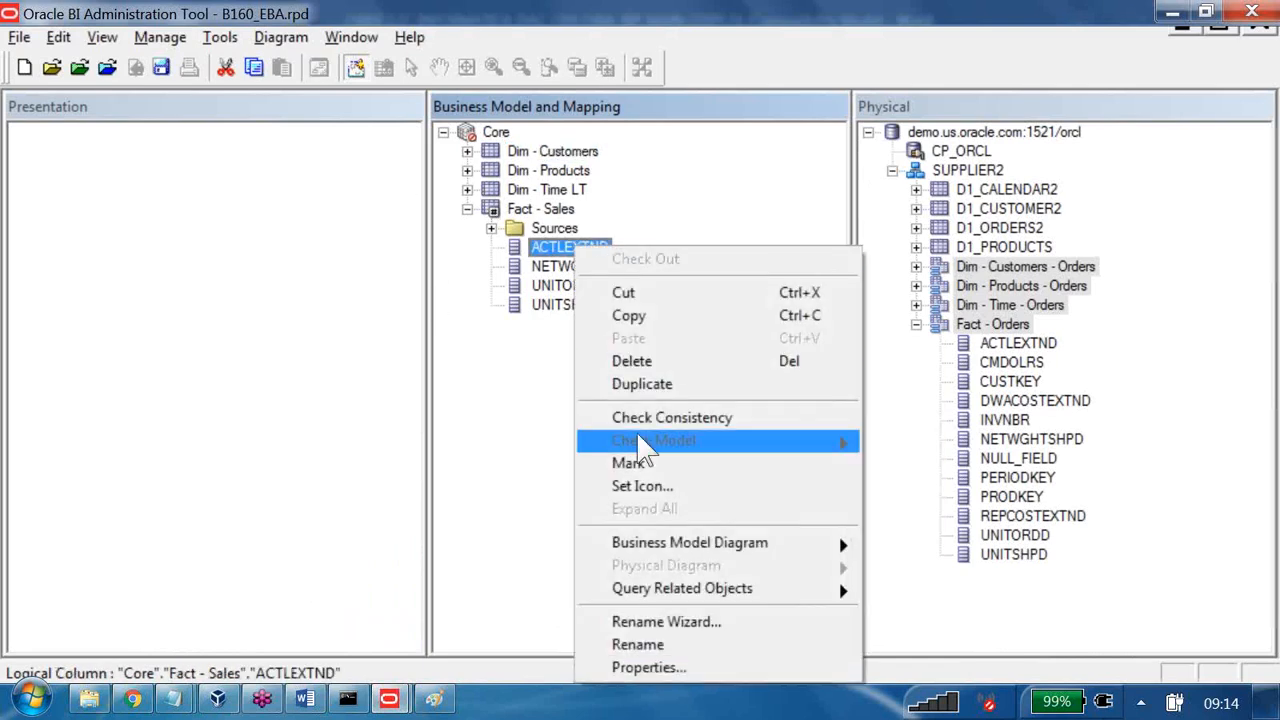
left_click(358, 300)
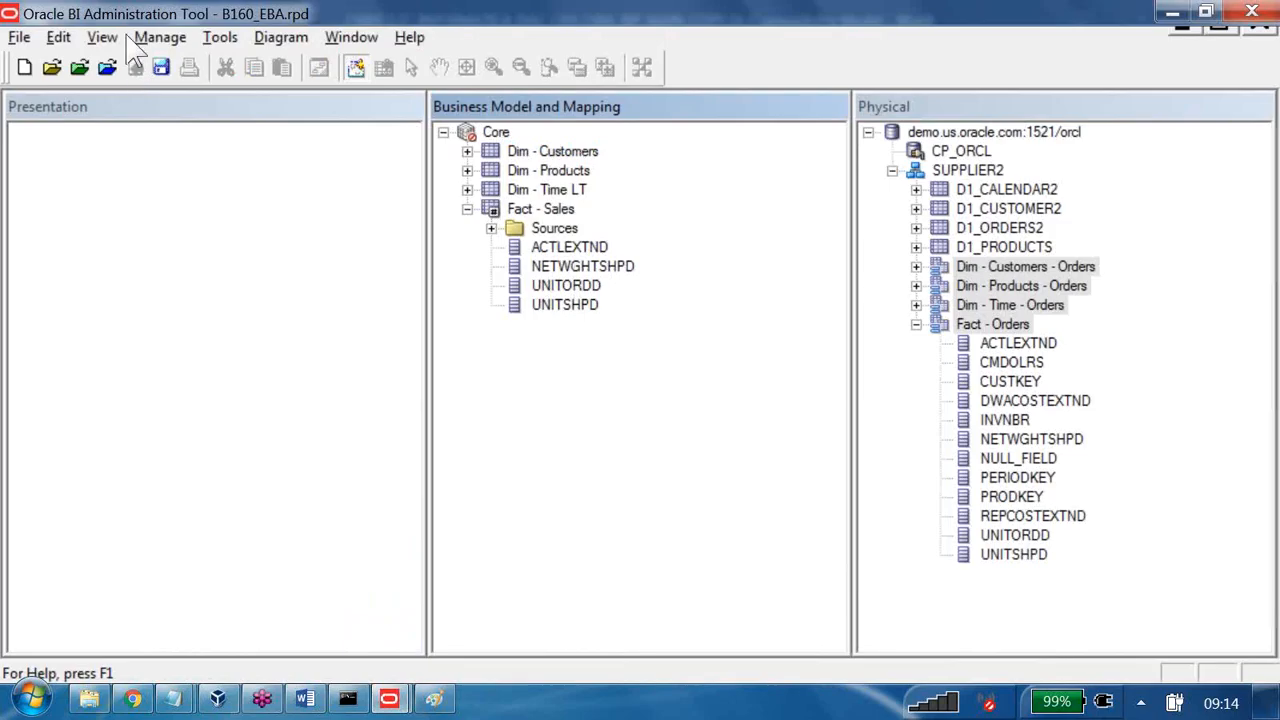
key("alt+t")
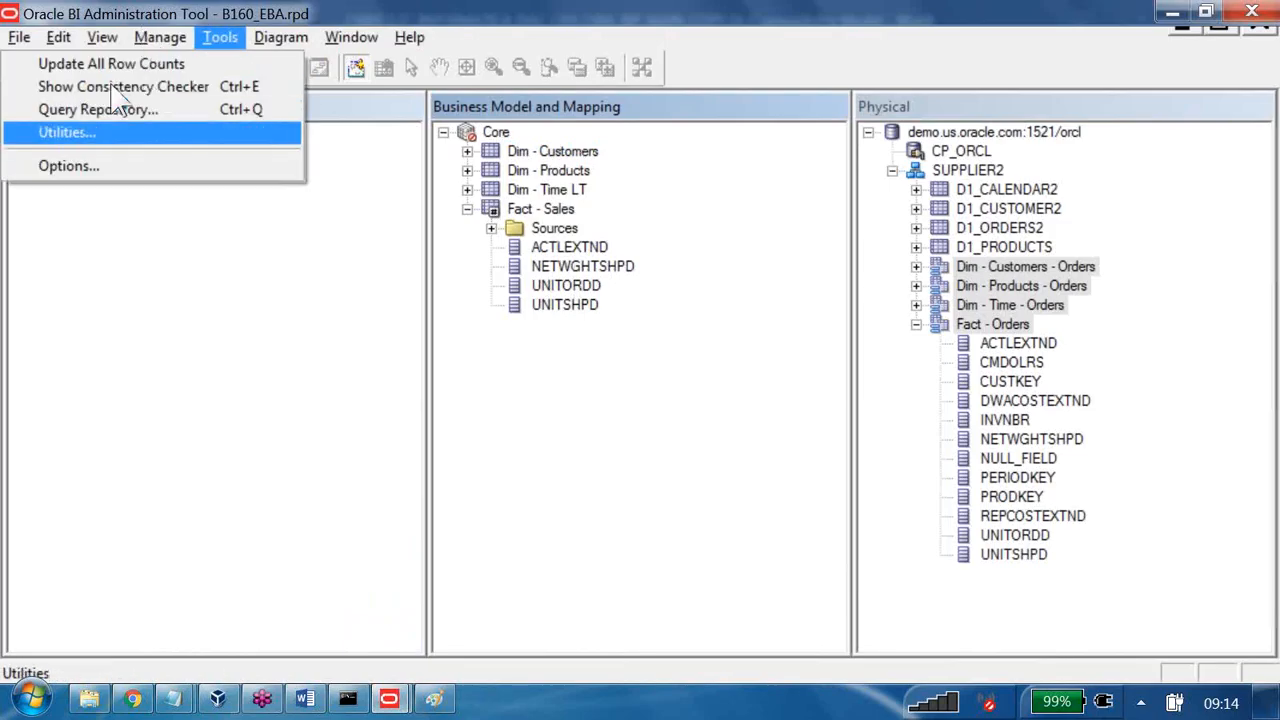
left_click(160, 132)
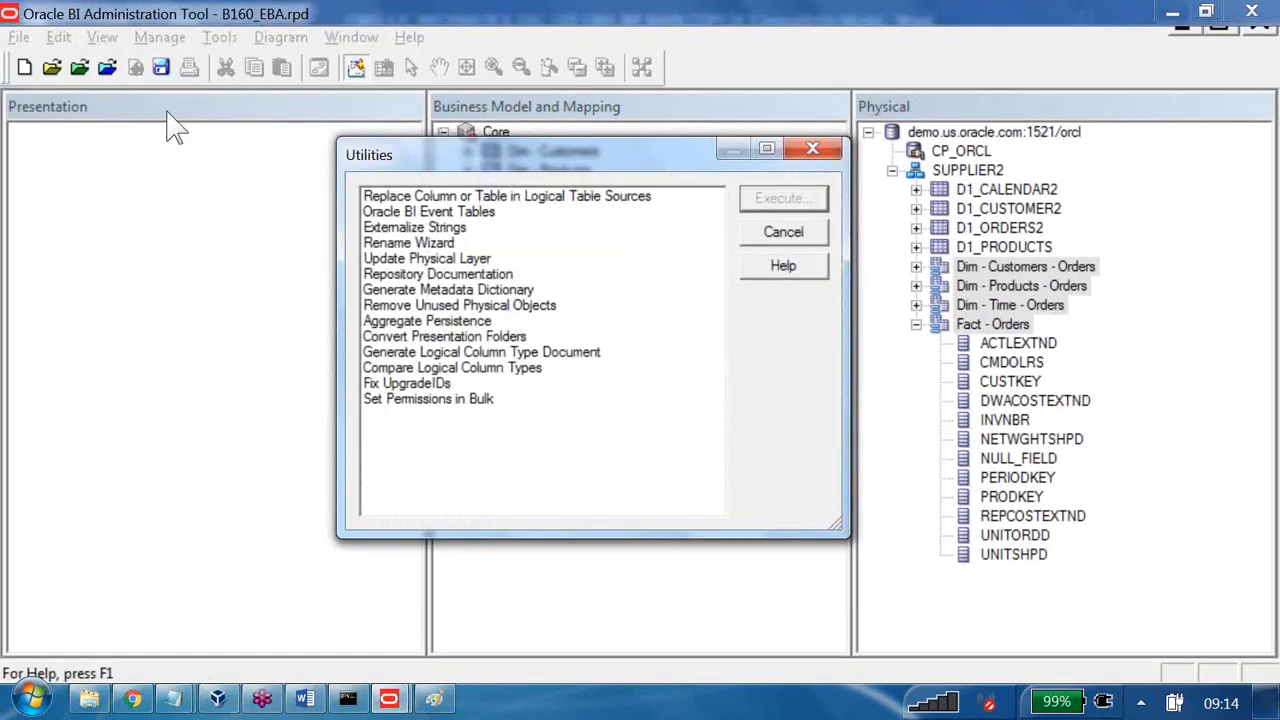
left_click(367, 242)
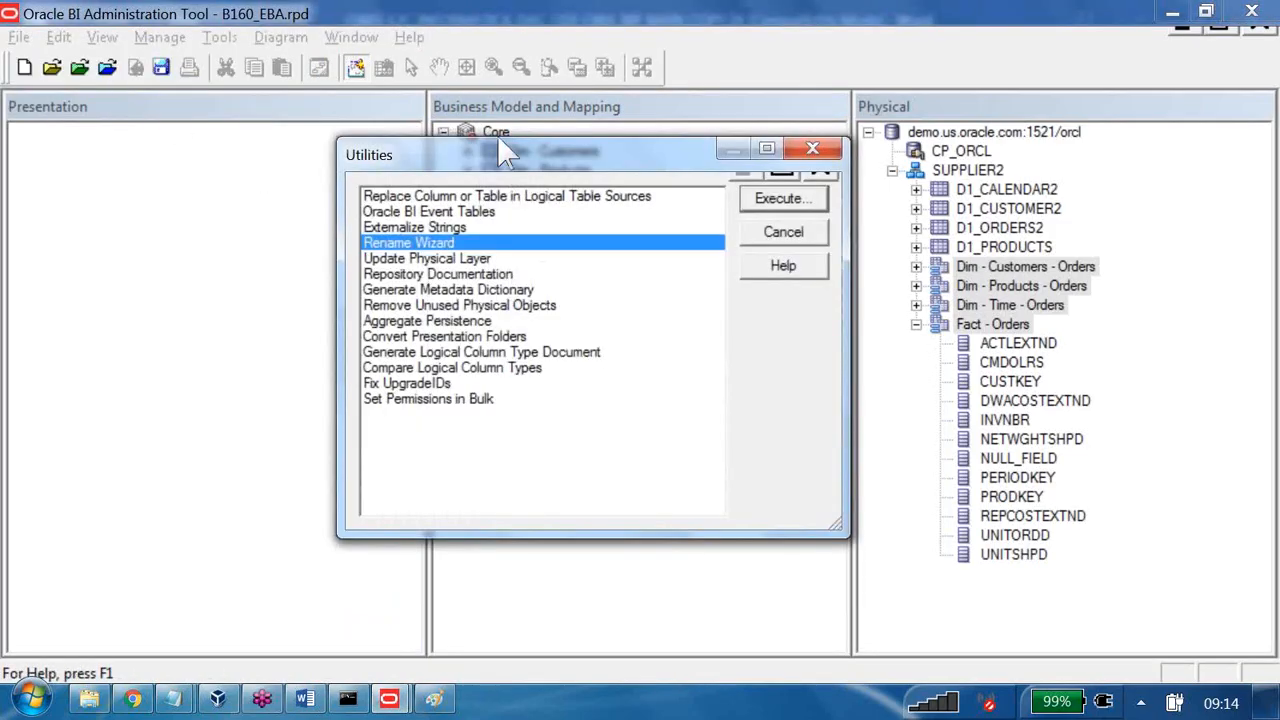
left_click(775, 200)
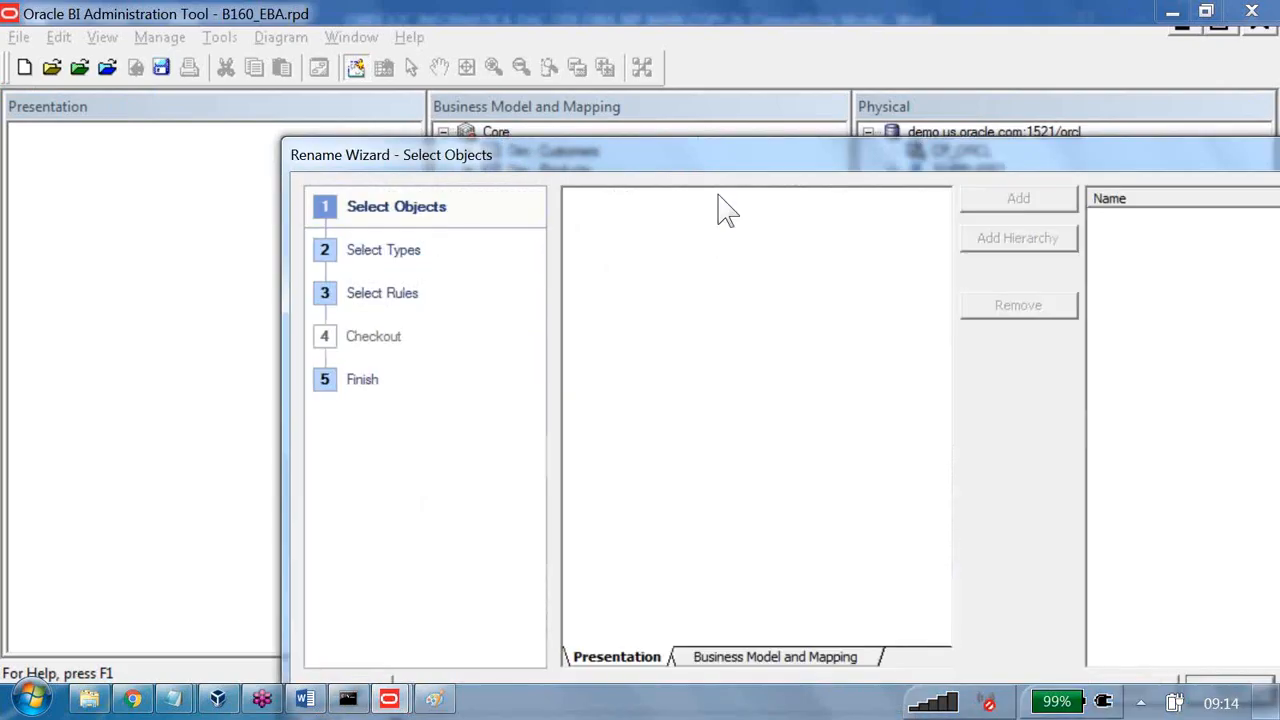
left_click_drag(469, 132, 385, 29)
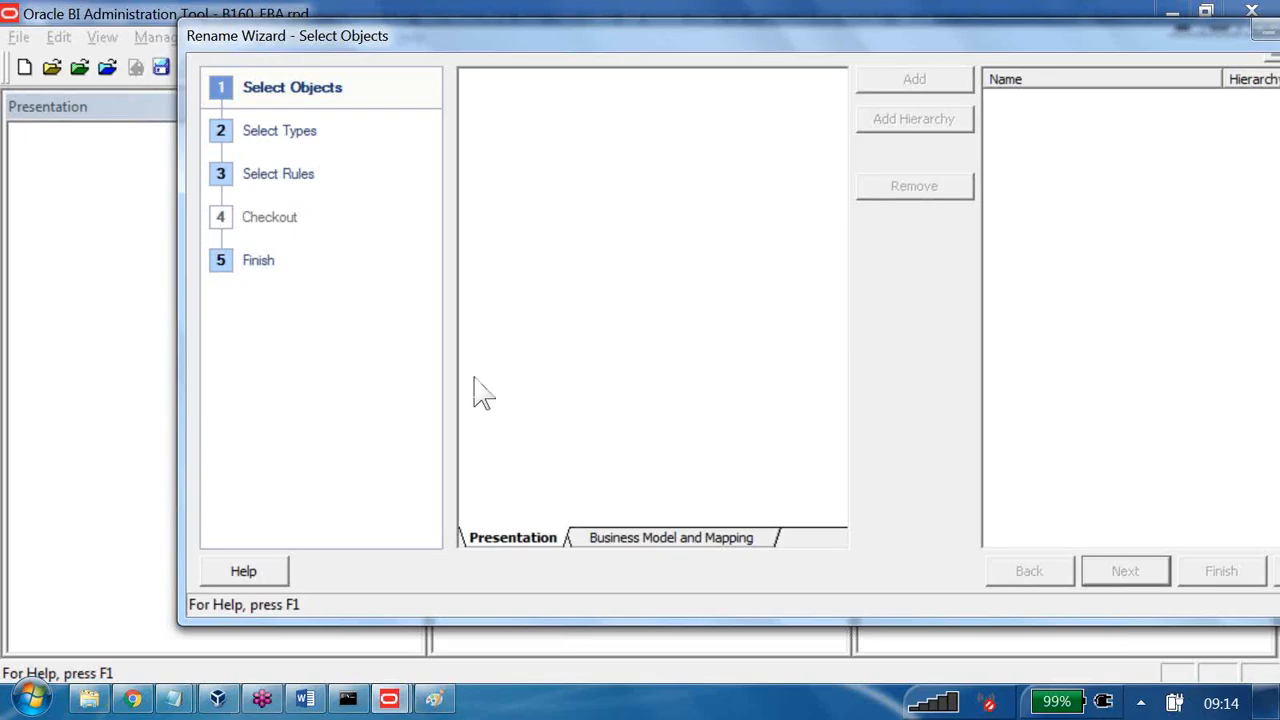
- Add the Core business model with its hierarchy as the object to rename and proceed to type selection
left_click(674, 540)
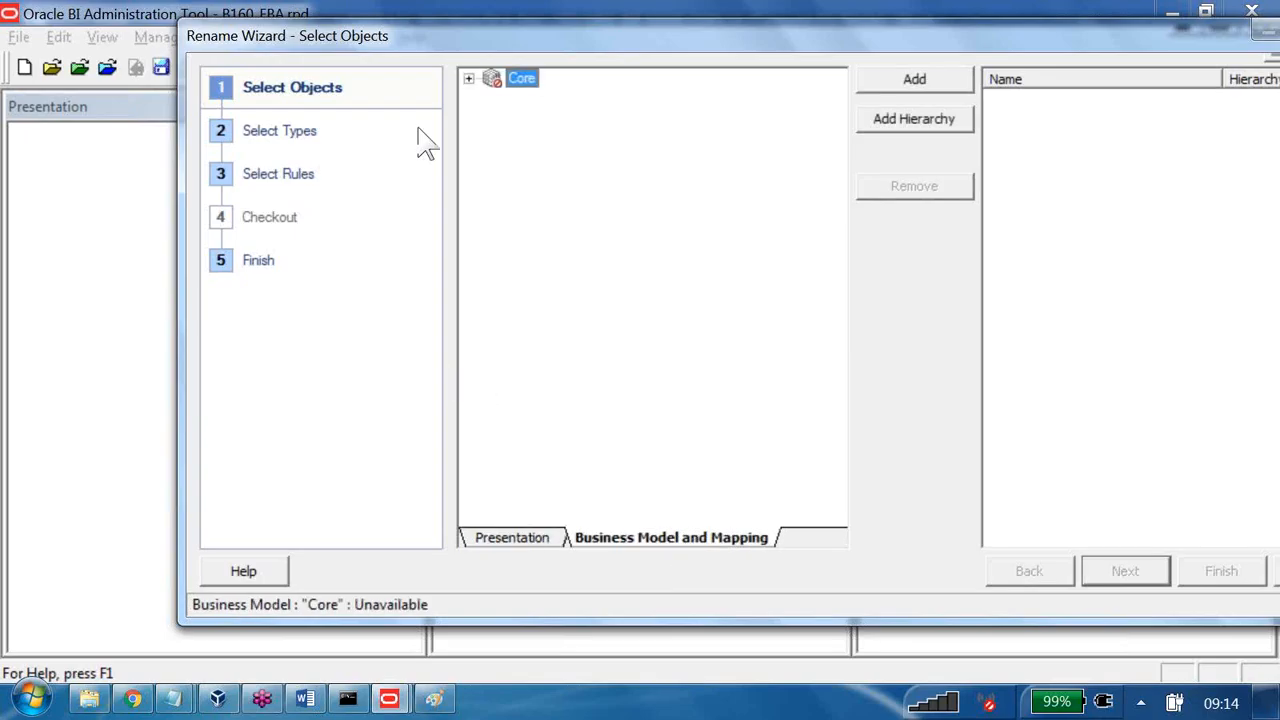
key("Right")
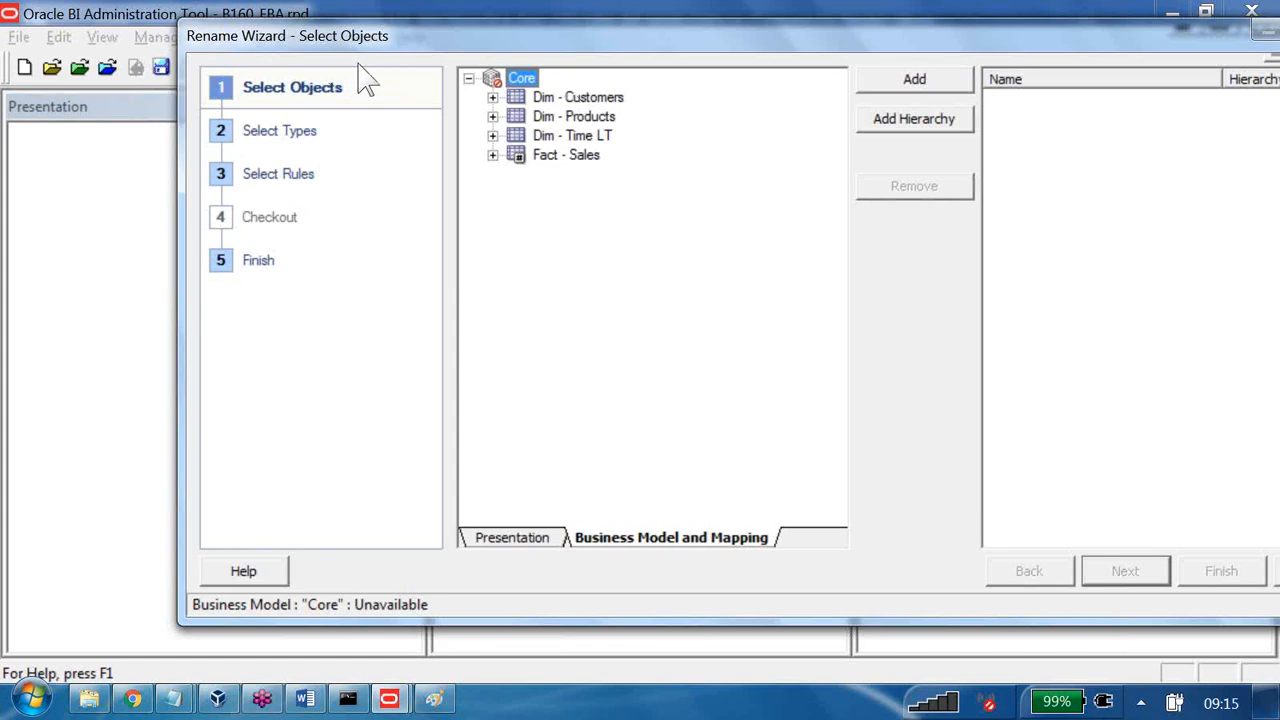
key("Down")
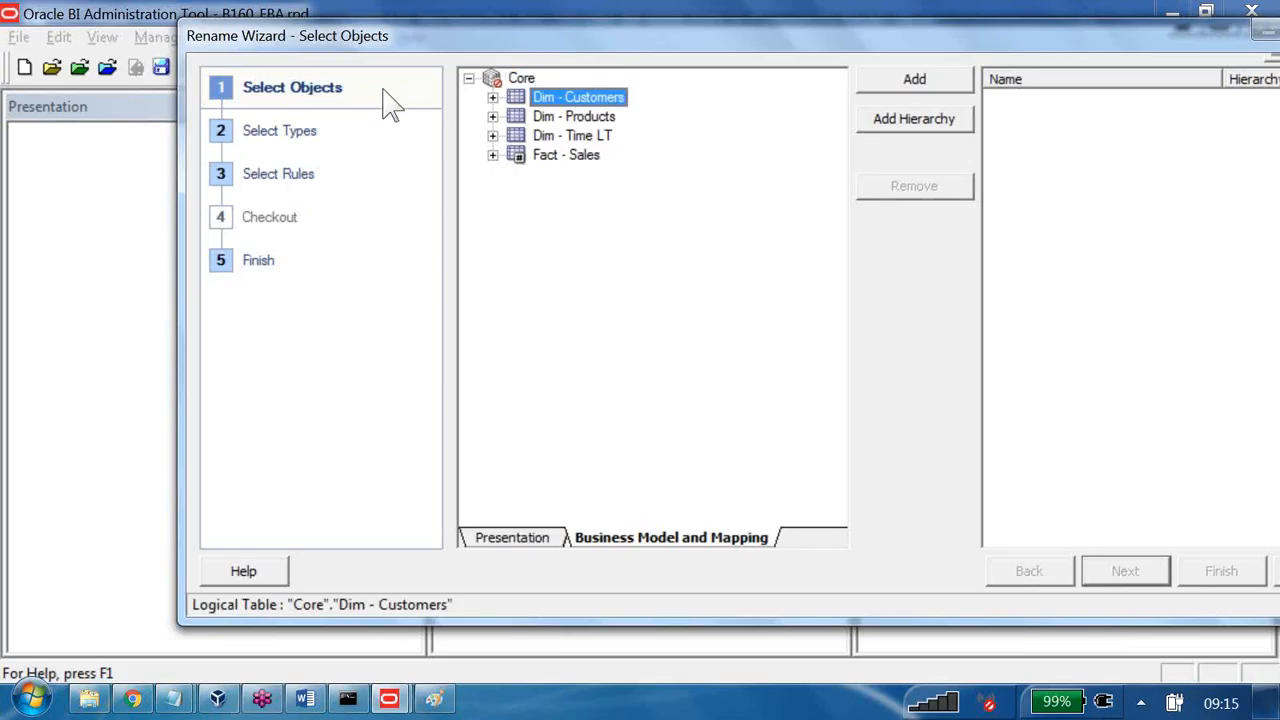
key("Up")
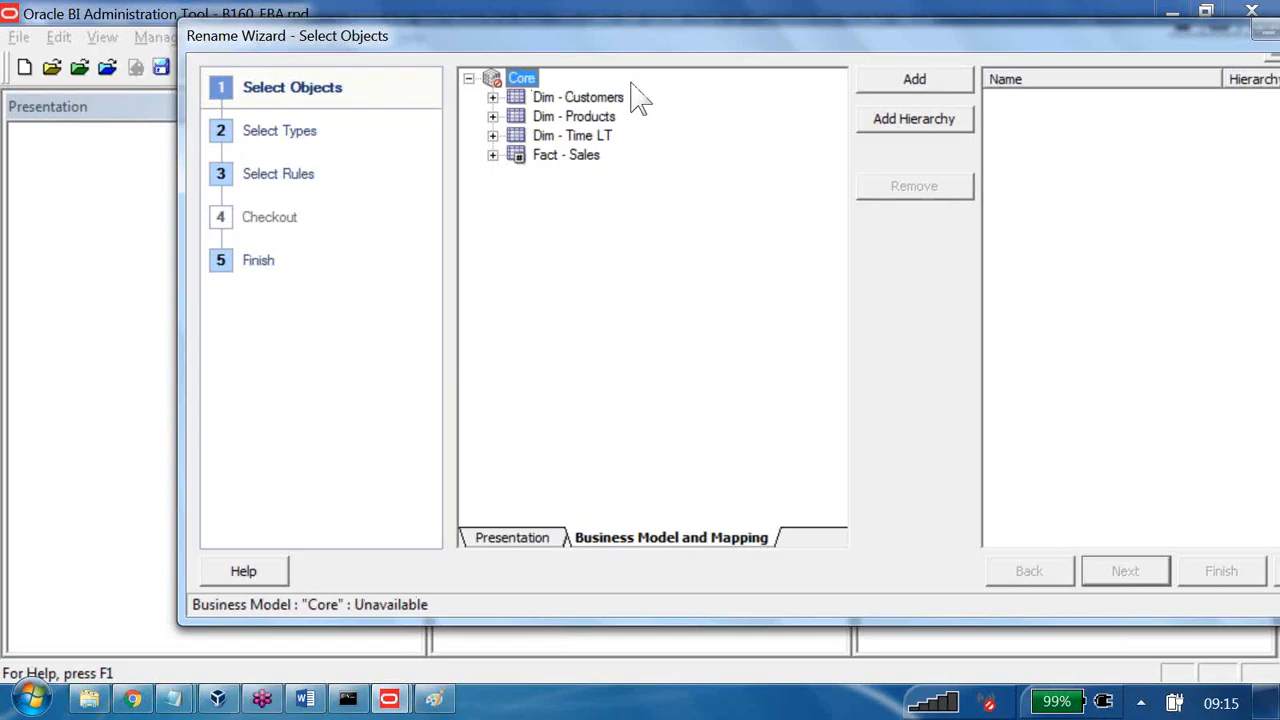
left_click(946, 123)
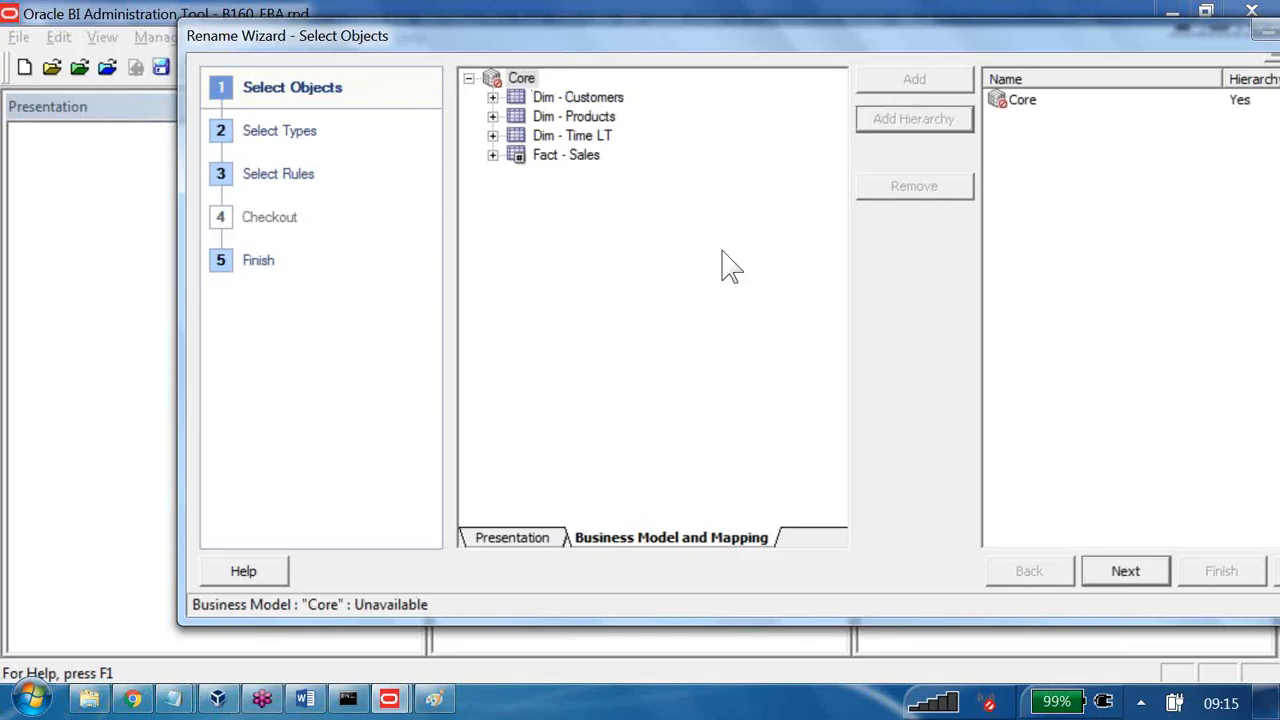
left_click(1132, 568)
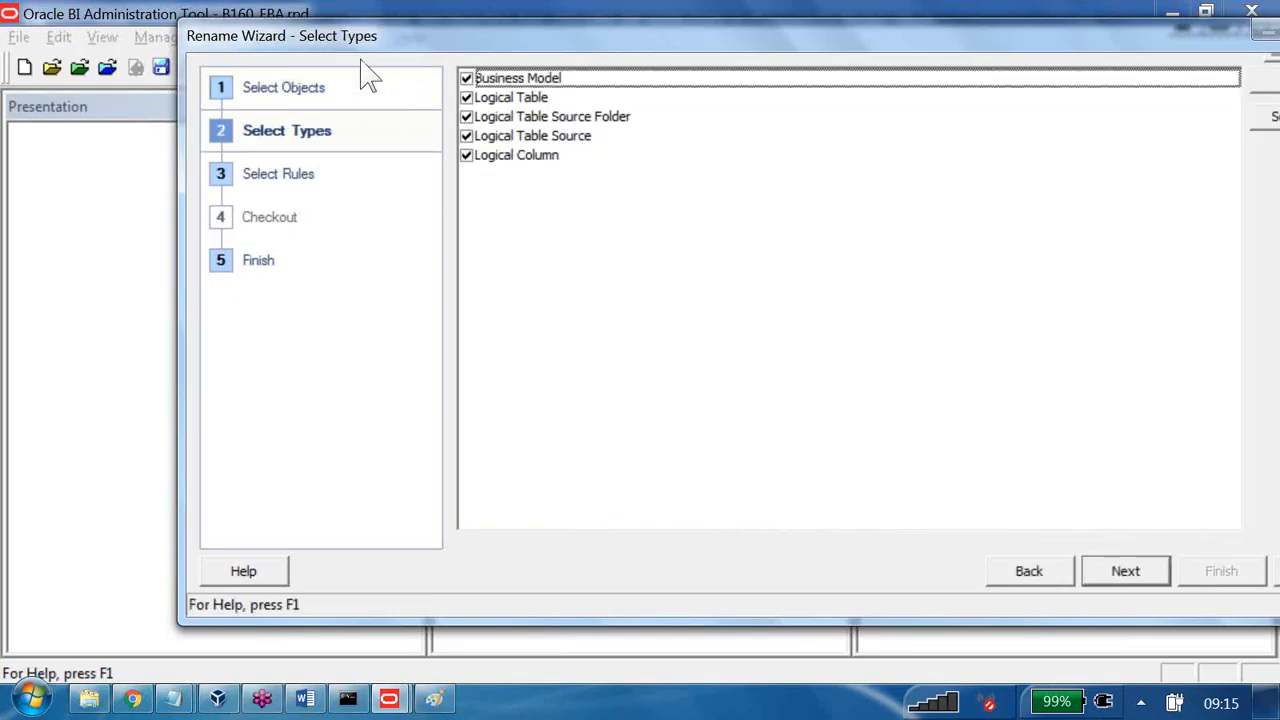
- Go through the object types down to Logical Column, keep all of them selected, and proceed to rule selection
key("Down")
key("Down")
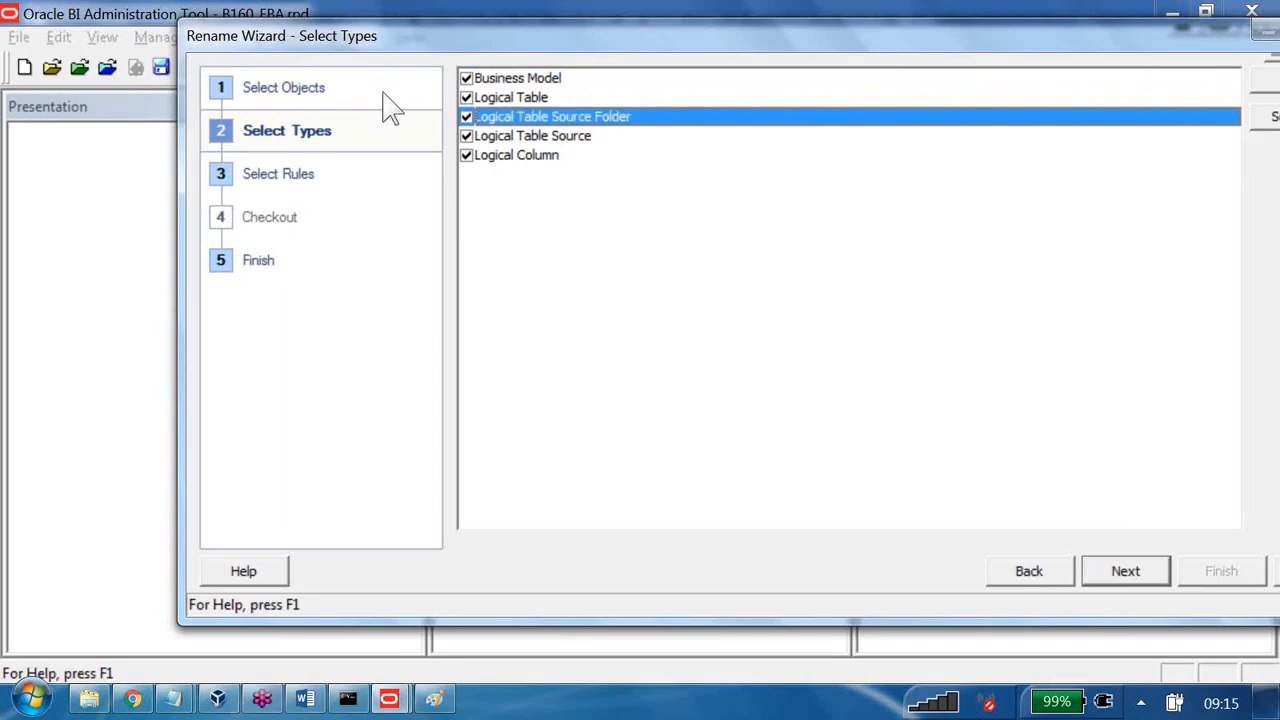
key("Down")
key("Down")
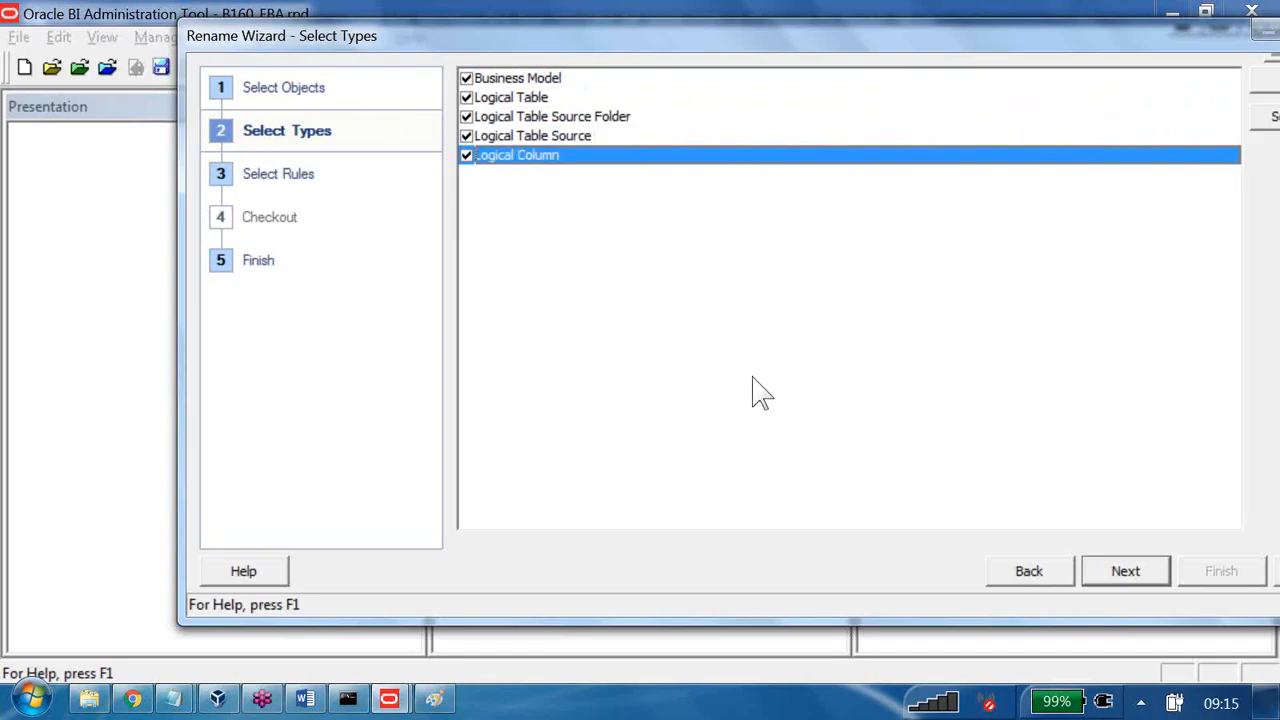
key("Return")
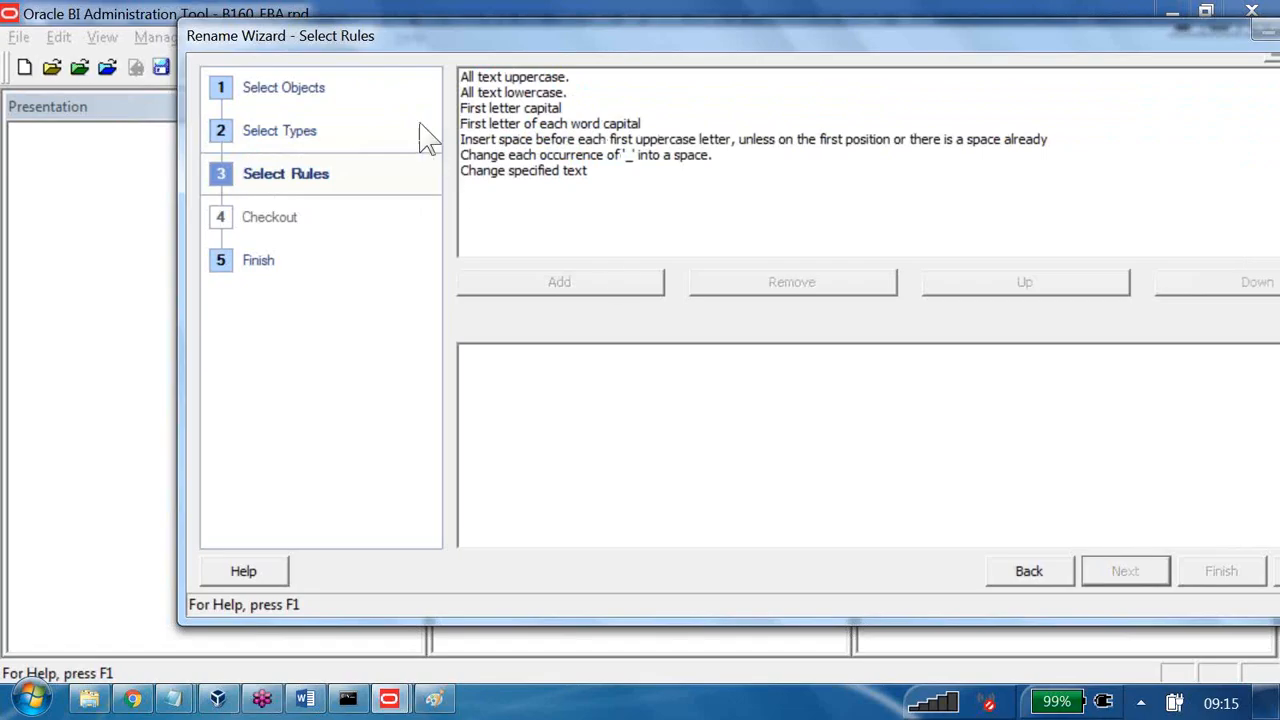
- Add the rename rules that change each '_' into a space and make the first letter capital
left_click(618, 156)
left_click(635, 282)
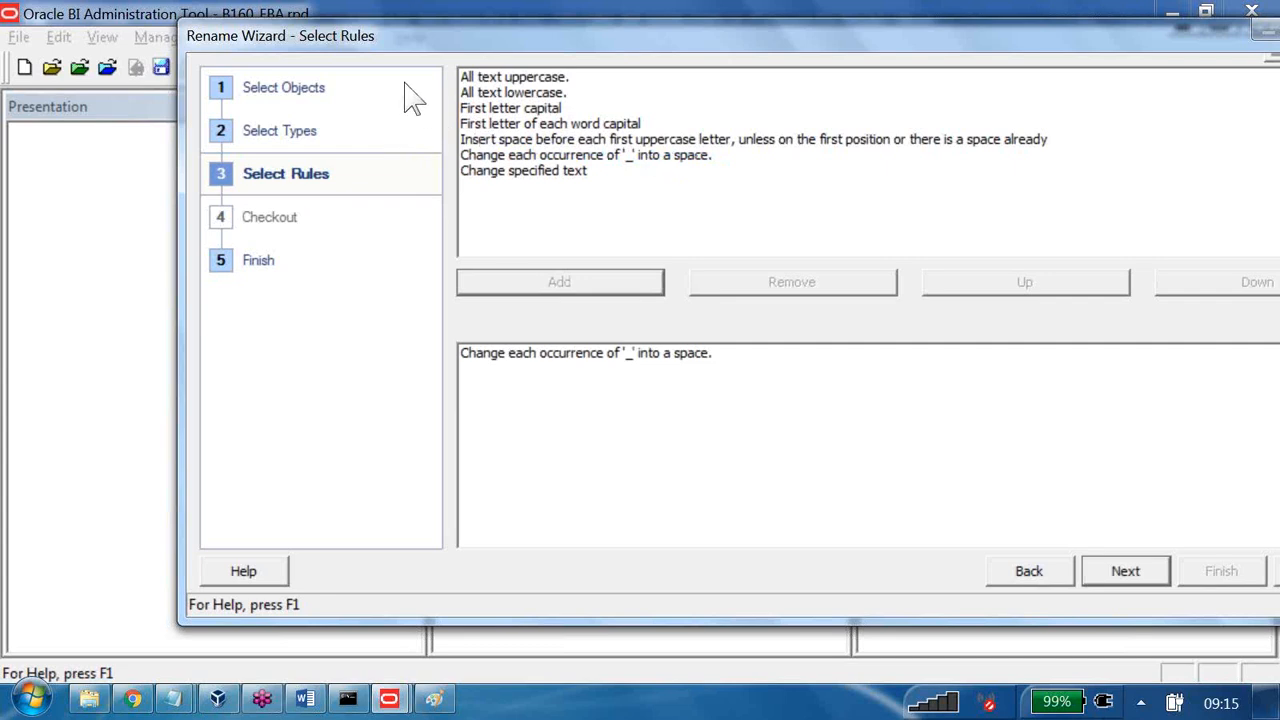
left_click(510, 108)
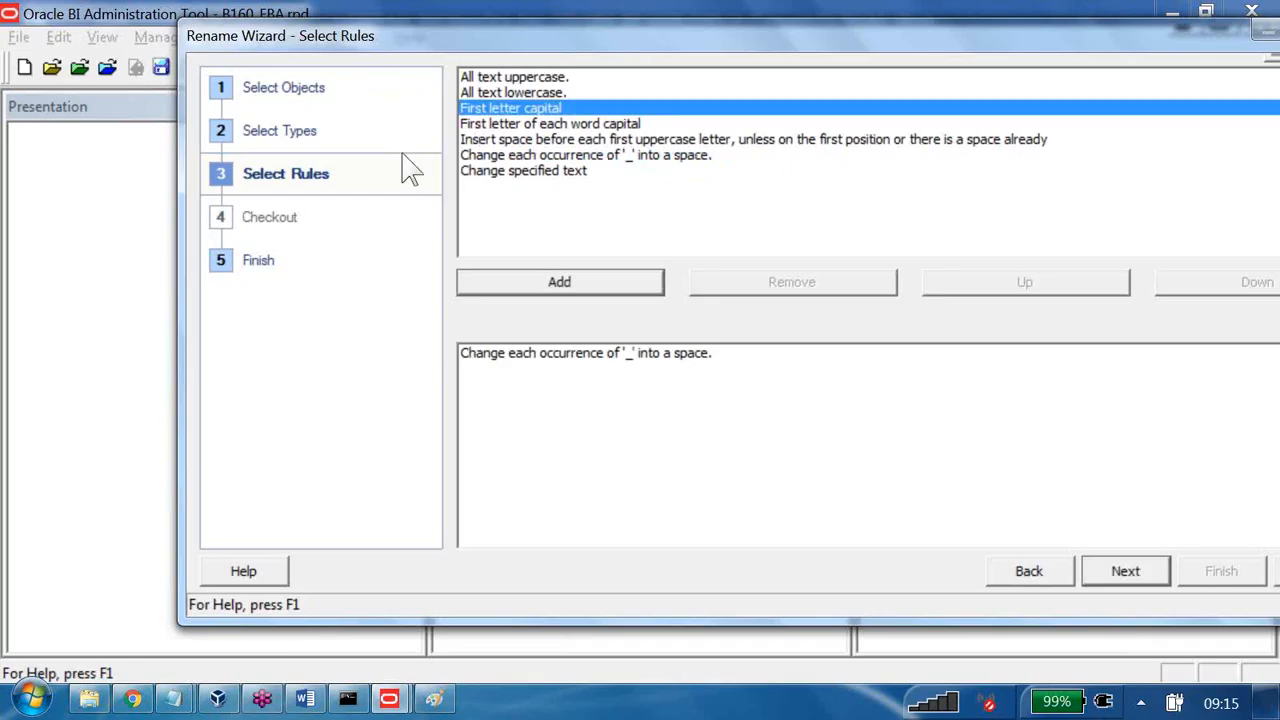
left_click(617, 283)
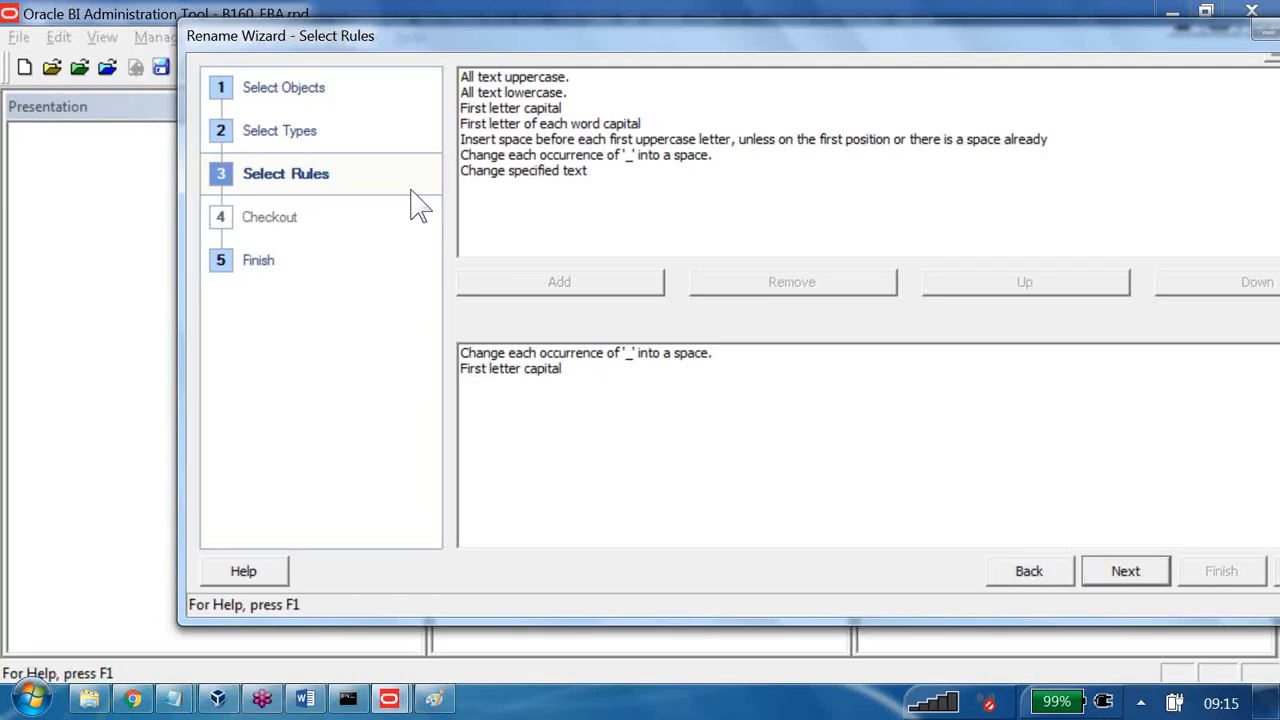
- Add a Change specified text rule that replaces ACTLEXTND with DOLLARS
left_click(570, 175)
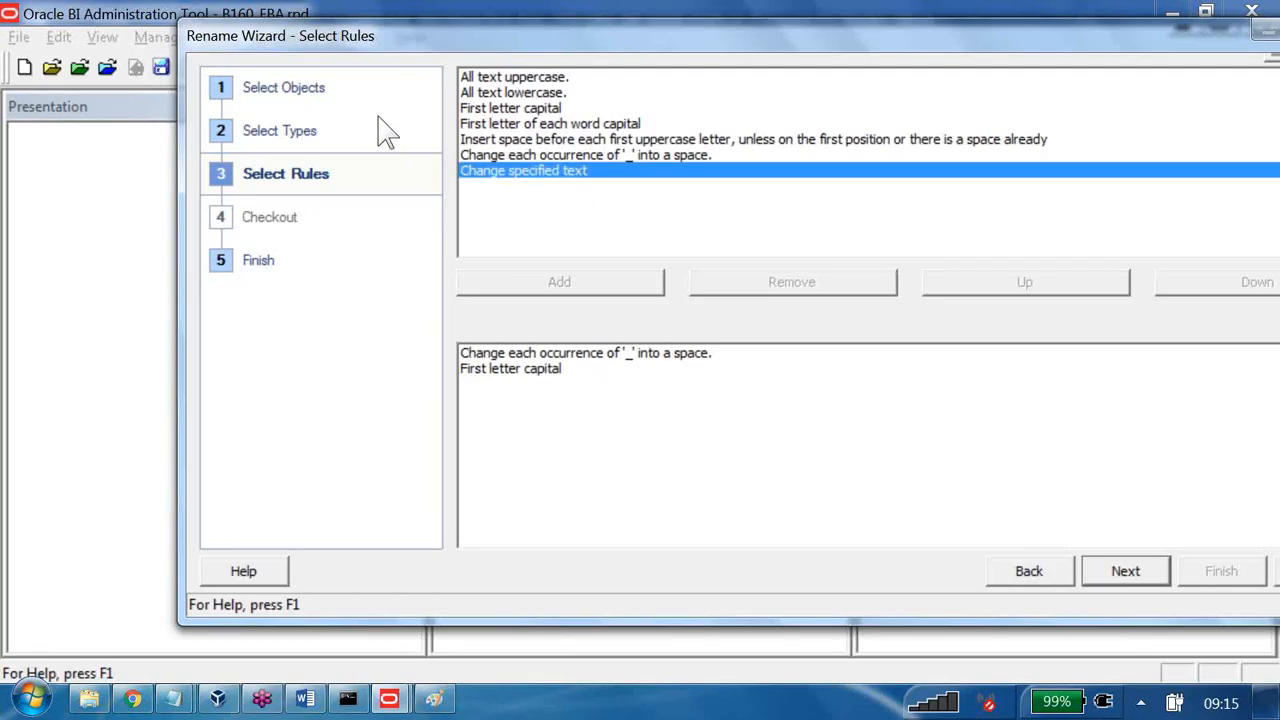
type("A")
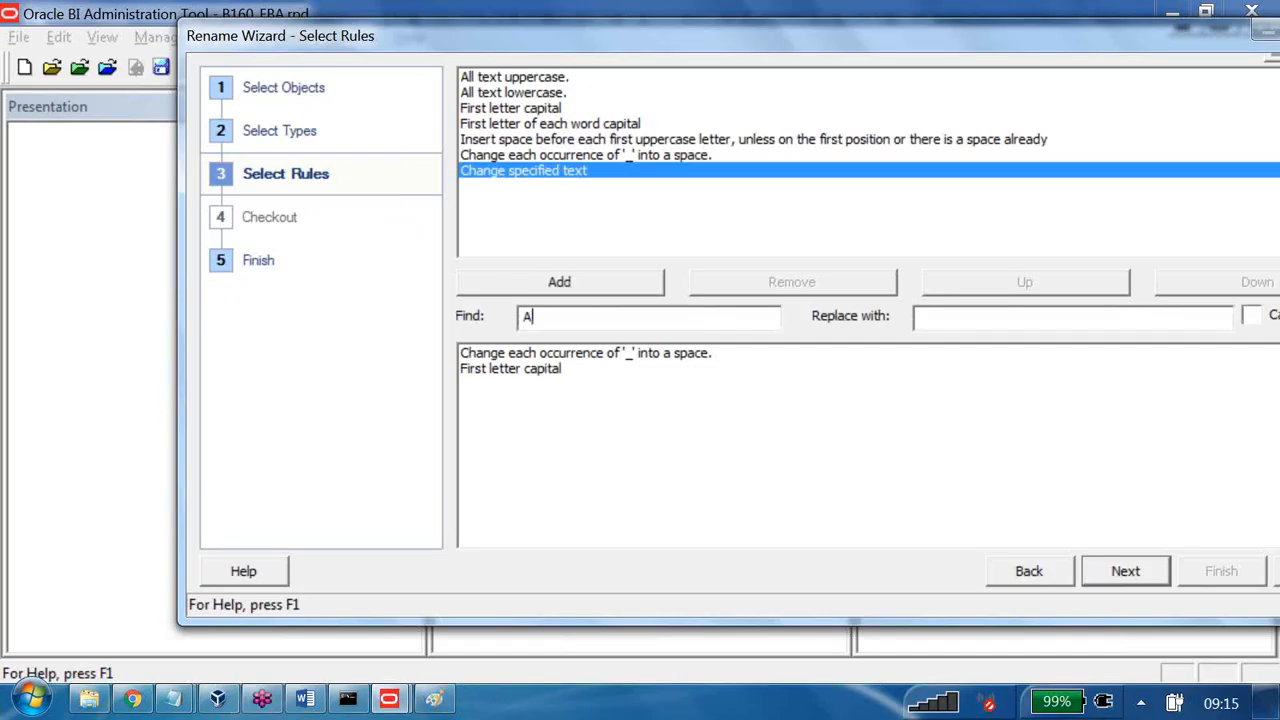
type("CTLEXTND")
key("Tab")
type("DOLLARS")
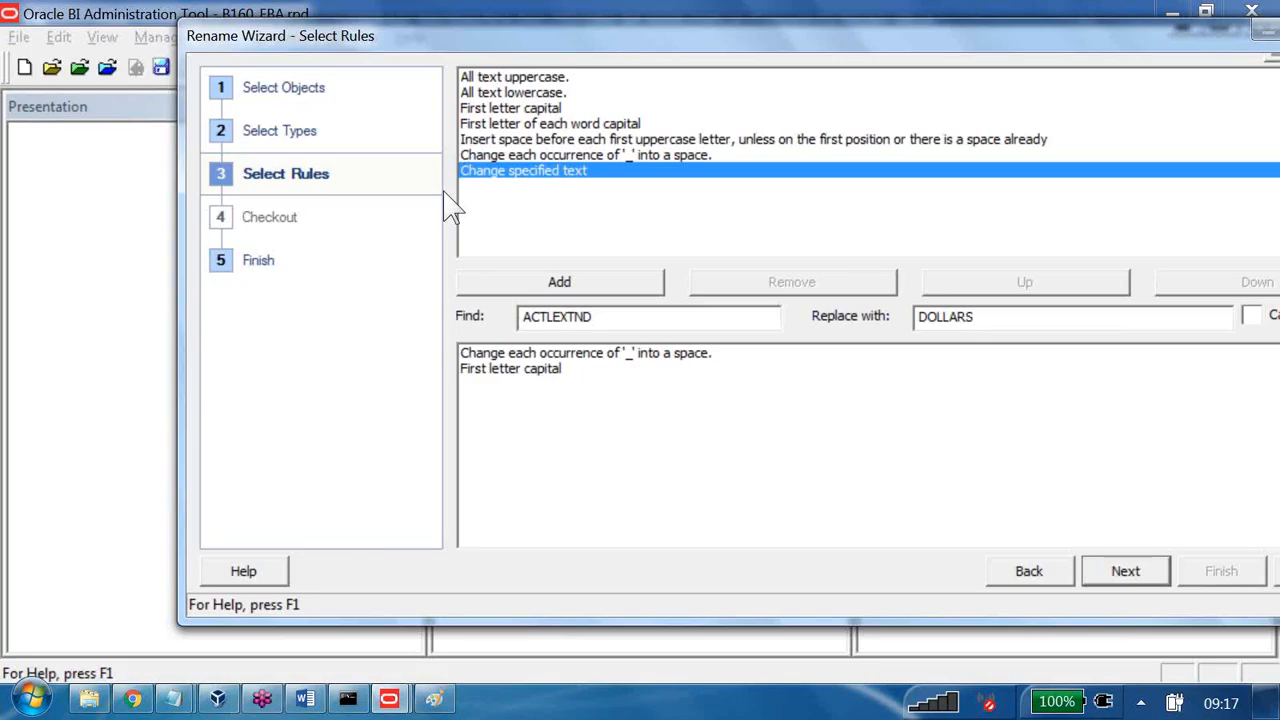
key("Return")
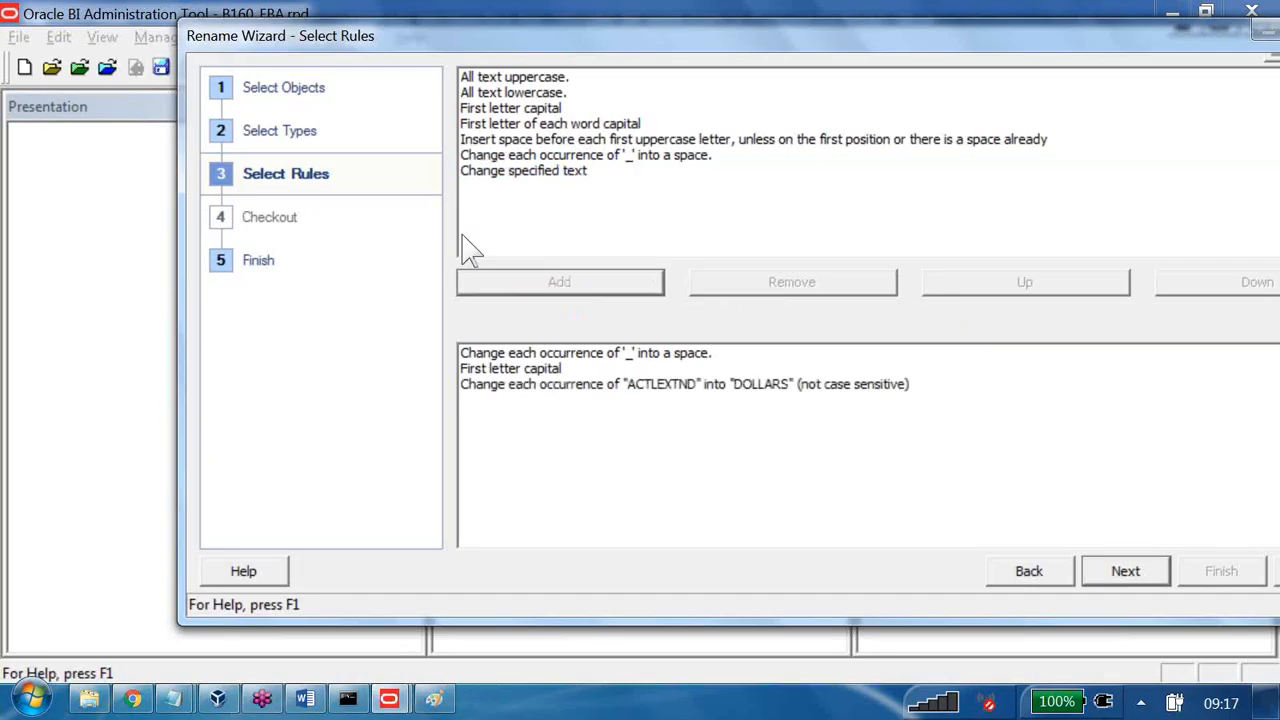
- Review the planned renames, including MONTH_IN_YEAR and DIETCODE, and finish the Rename Wizard
key("Return")
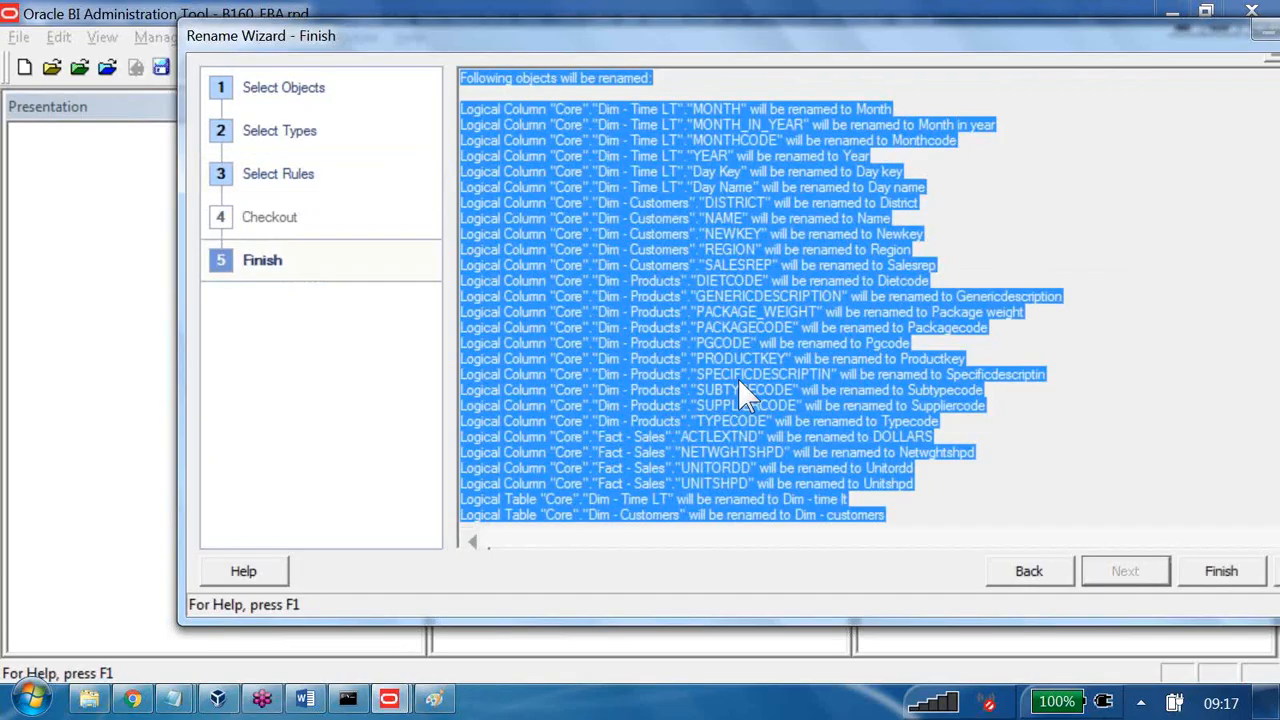
left_click(488, 200)
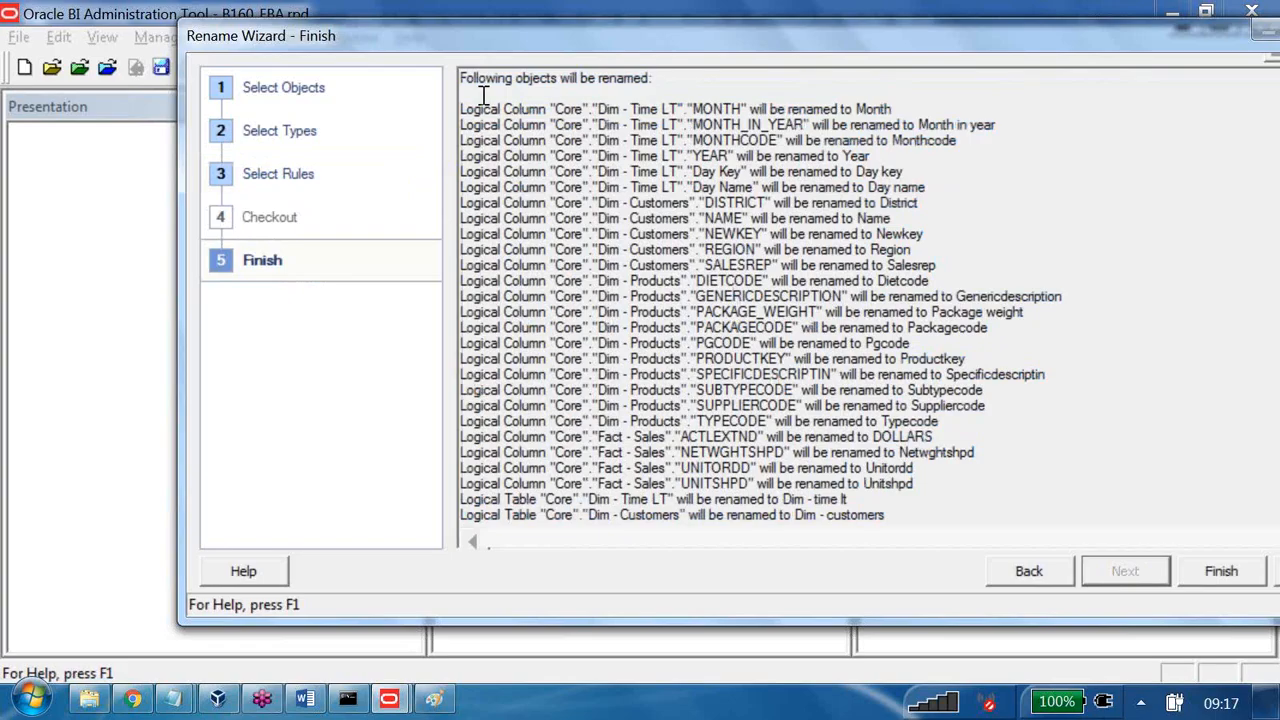
left_click_drag(693, 125, 810, 125)
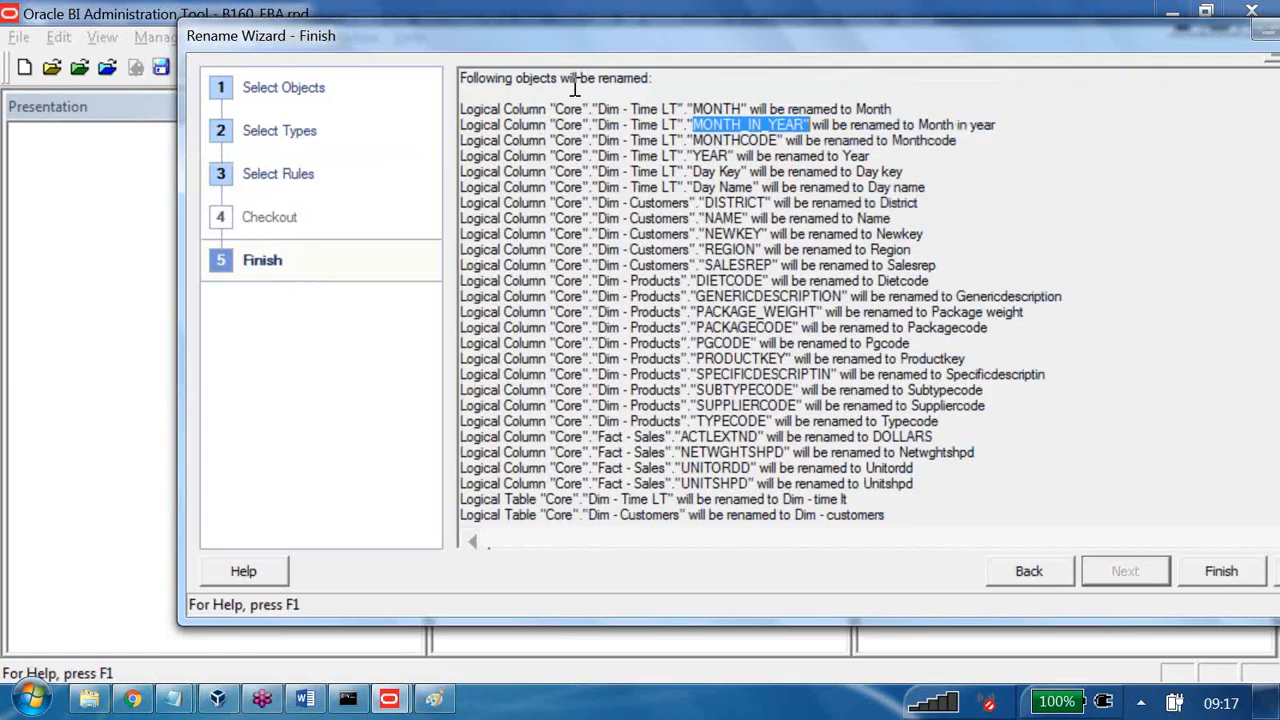
left_click(918, 125)
left_click_drag(918, 125, 997, 125)
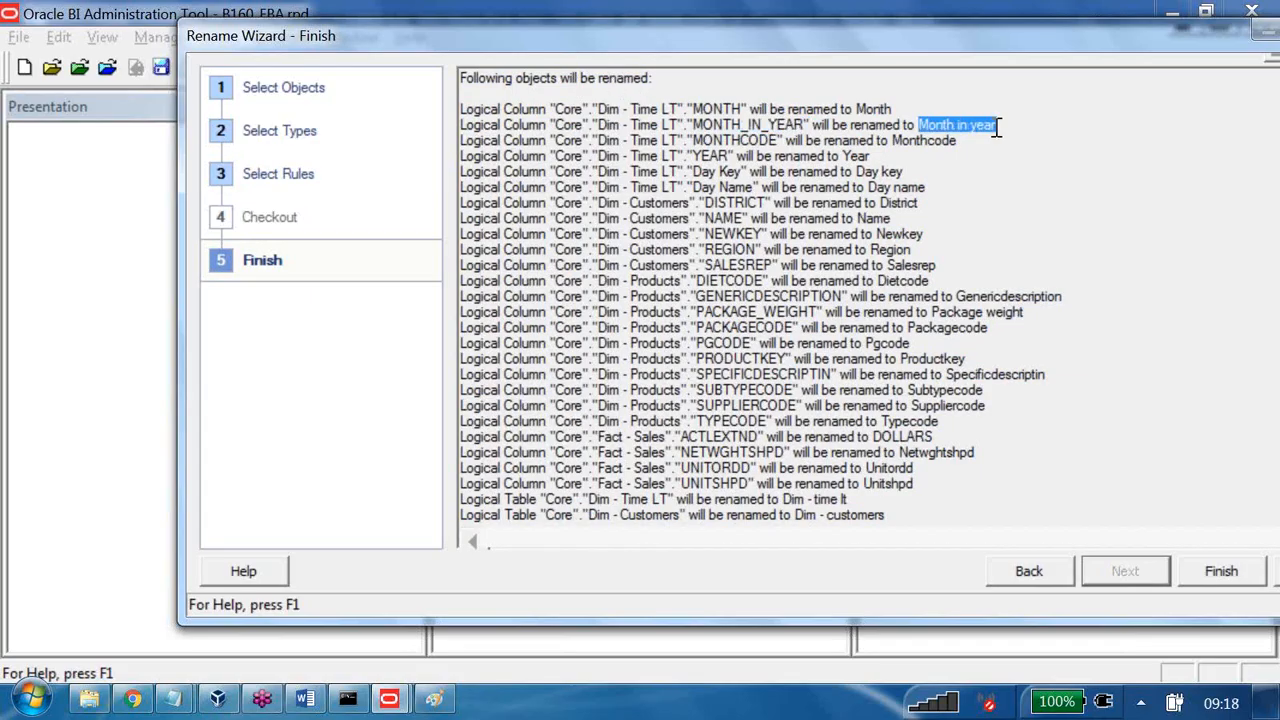
left_click_drag(696, 281, 764, 281)
left_click_drag(878, 281, 929, 281)
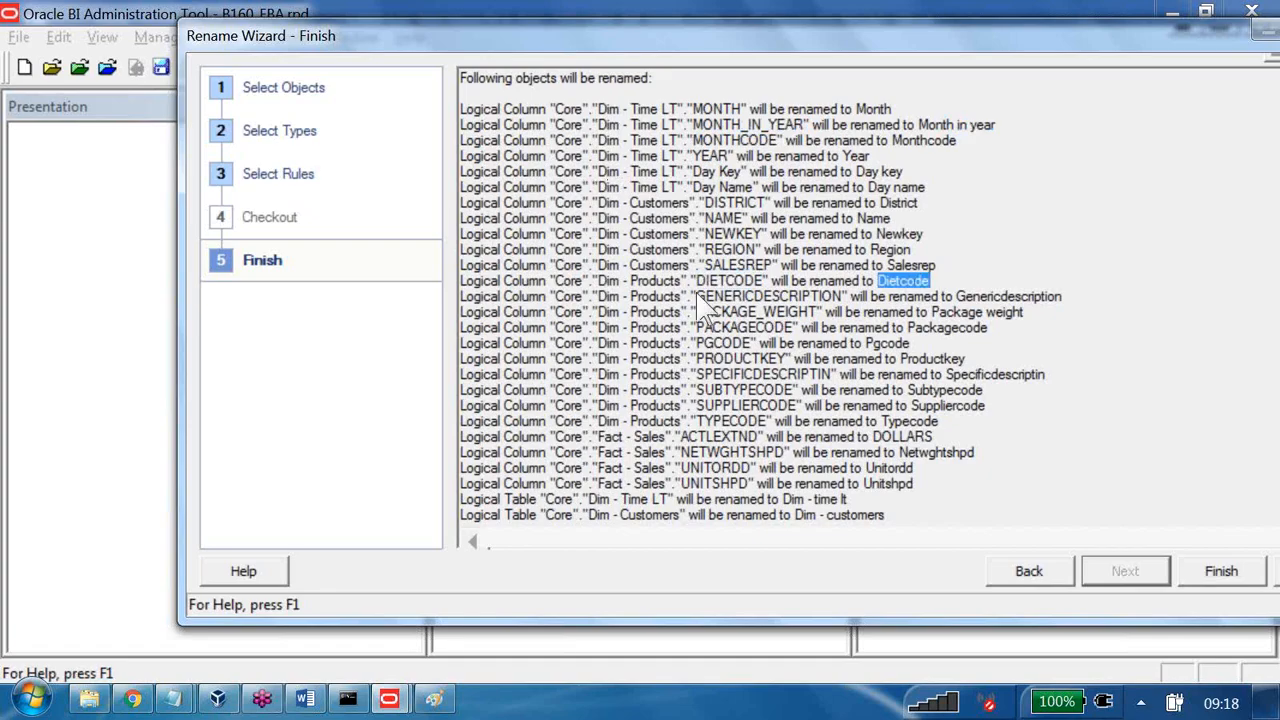
key("Return")
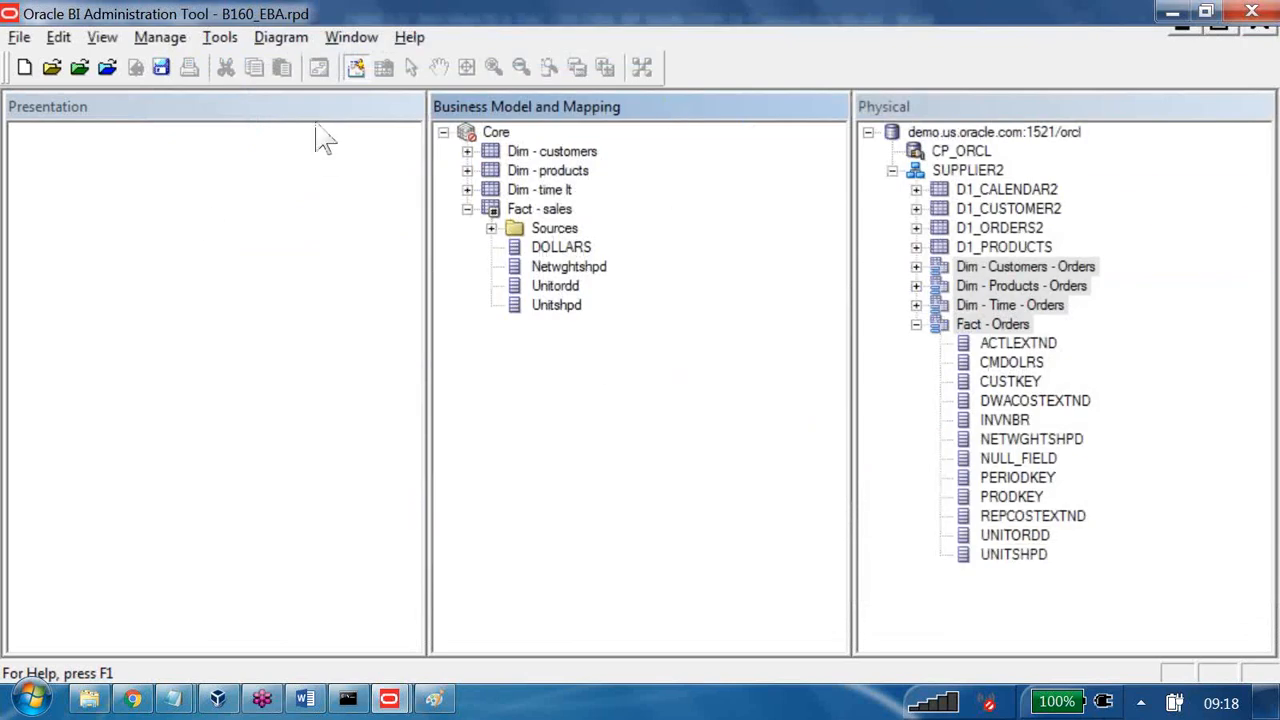
- Check the renamed columns of Dim - products and rename the DOLLARS column of Fact - sales to Dollars
key("Right")
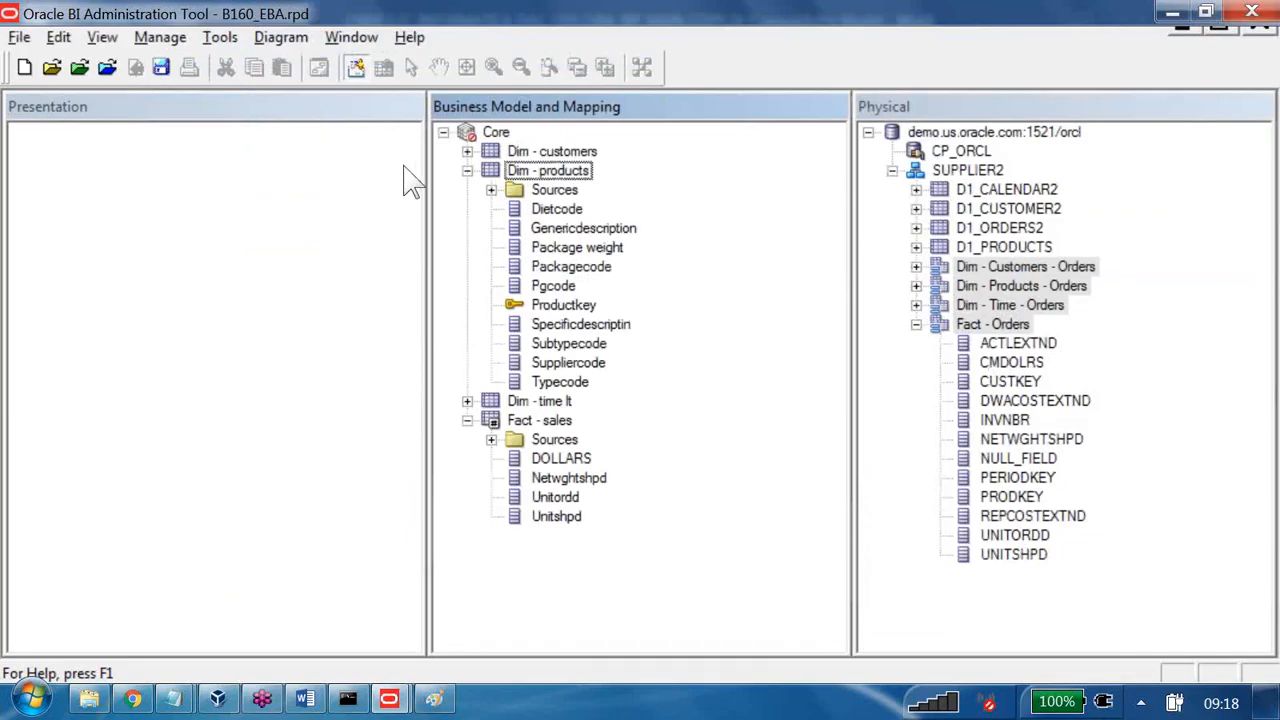
left_click(578, 252)
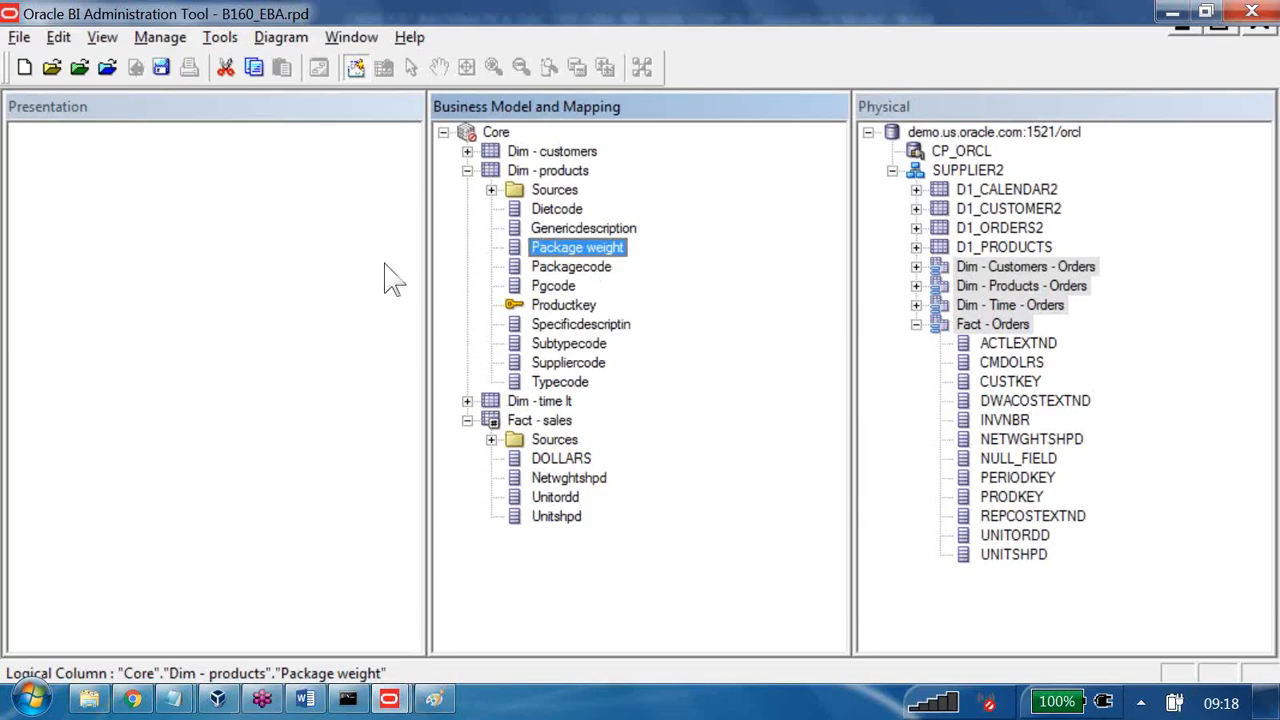
left_click(565, 465)
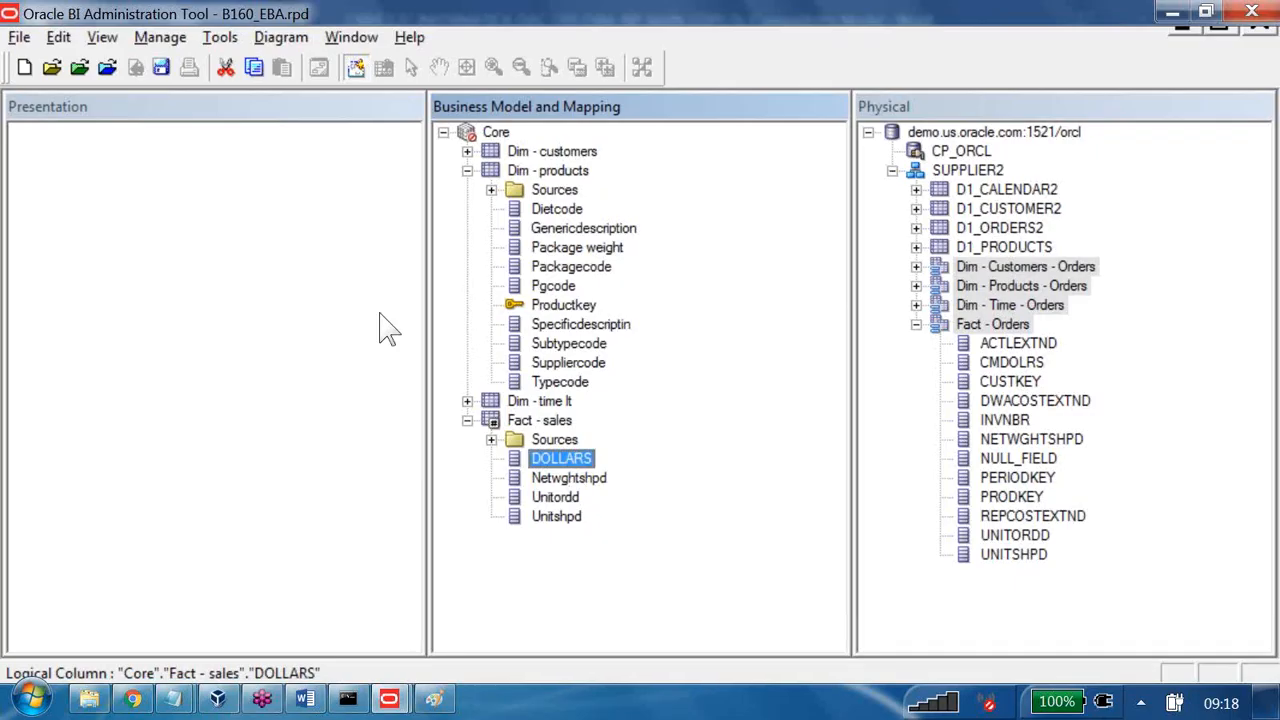
right_click(568, 465)
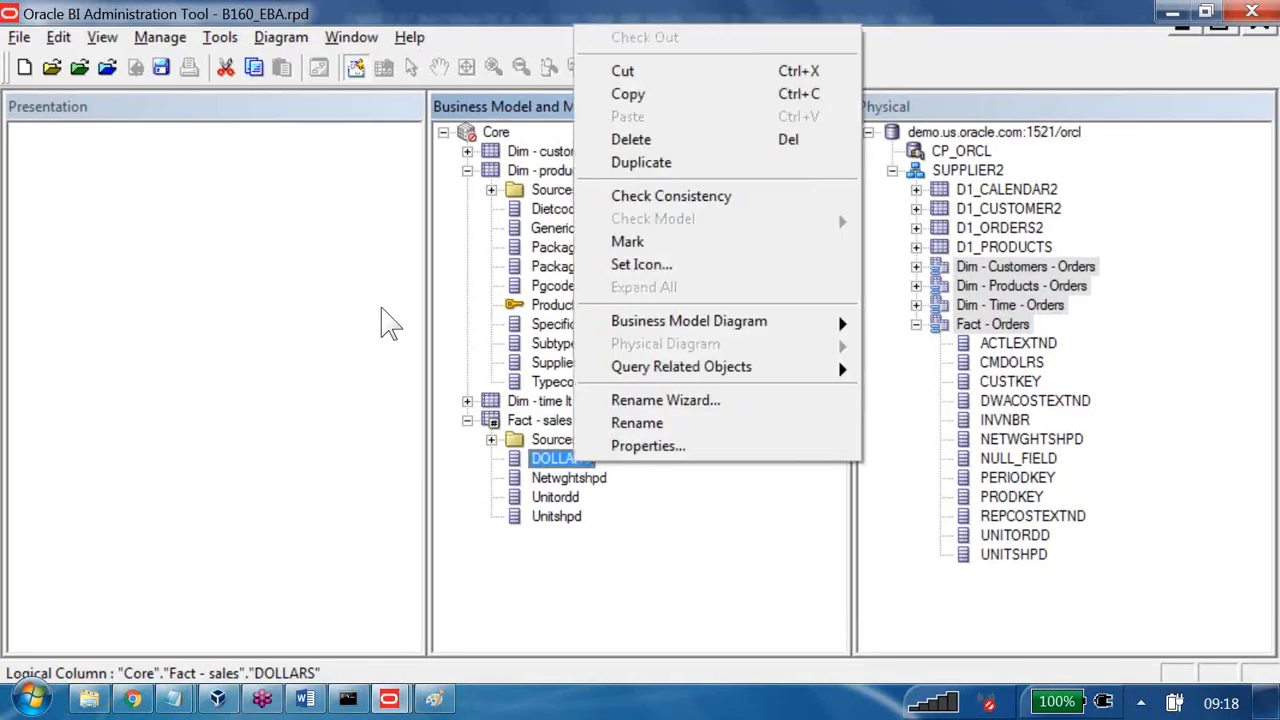
left_click(668, 424)
type("D")
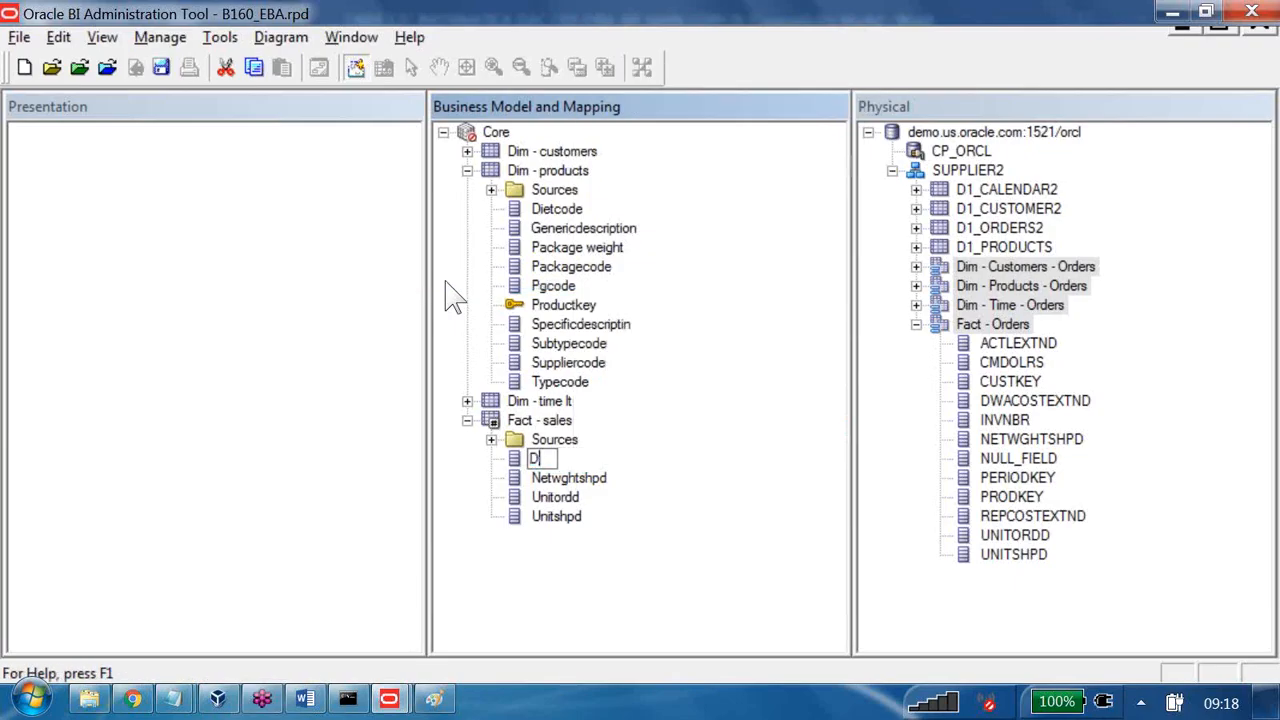
type("ollars")
key("Return")
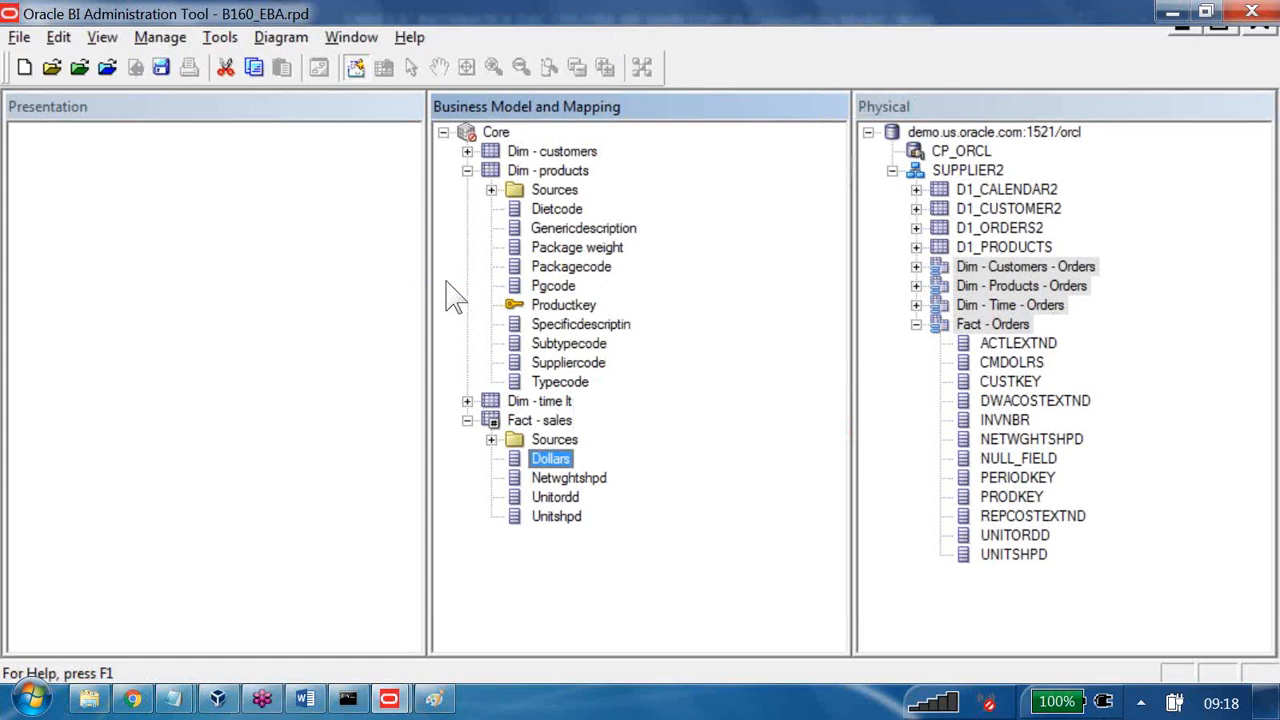
- Switch to the Word notes and go to the heading Step 5: Defining measures
key("alt+Tab")
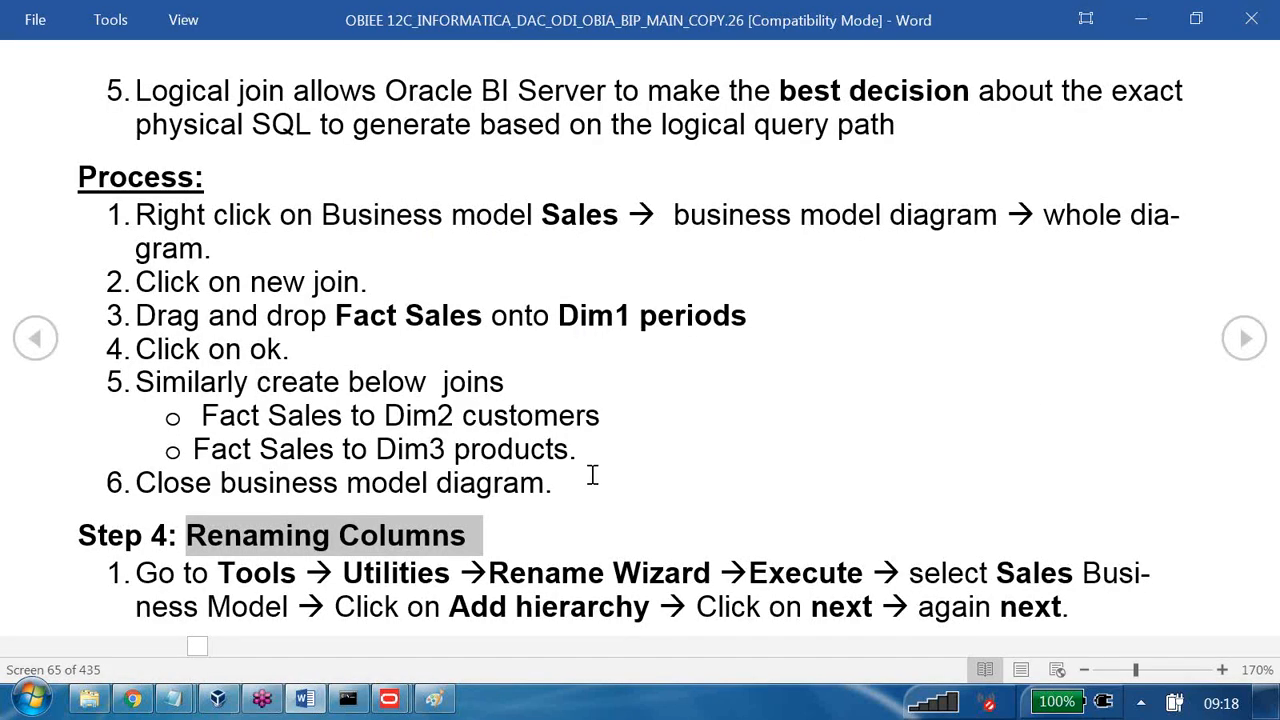
scroll(592, 474, "down", 1)
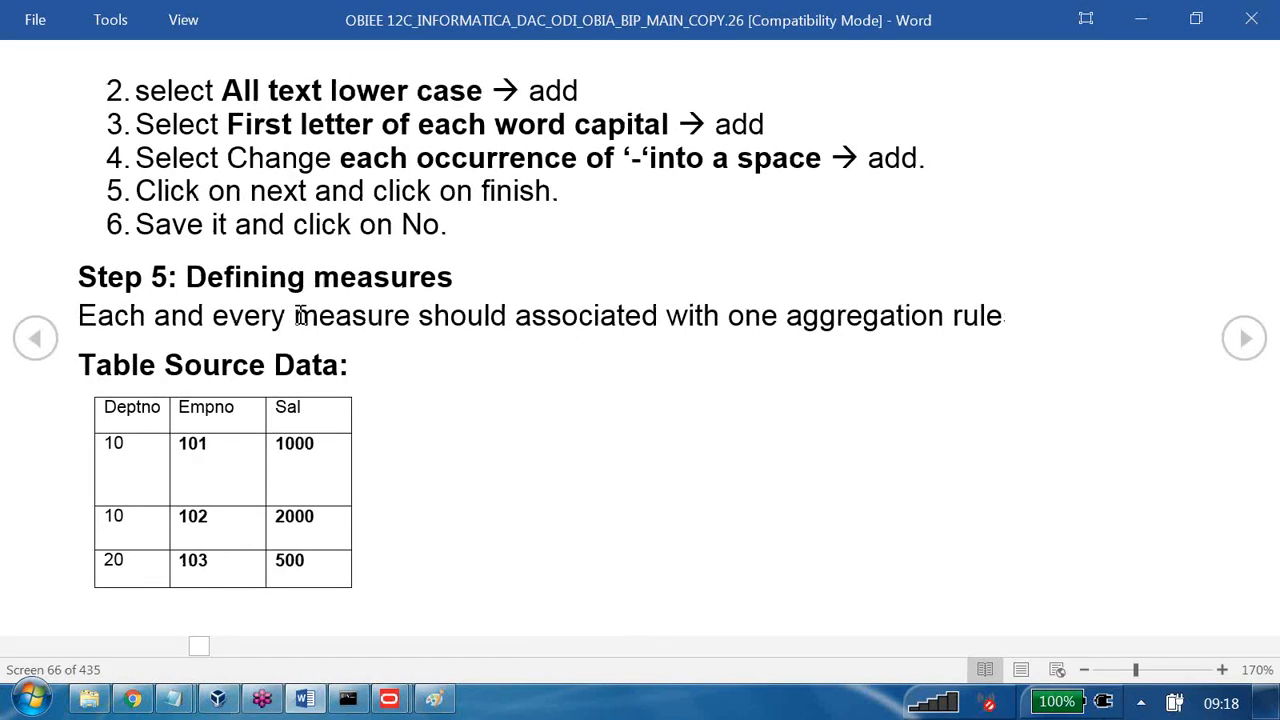
double_click(492, 283)
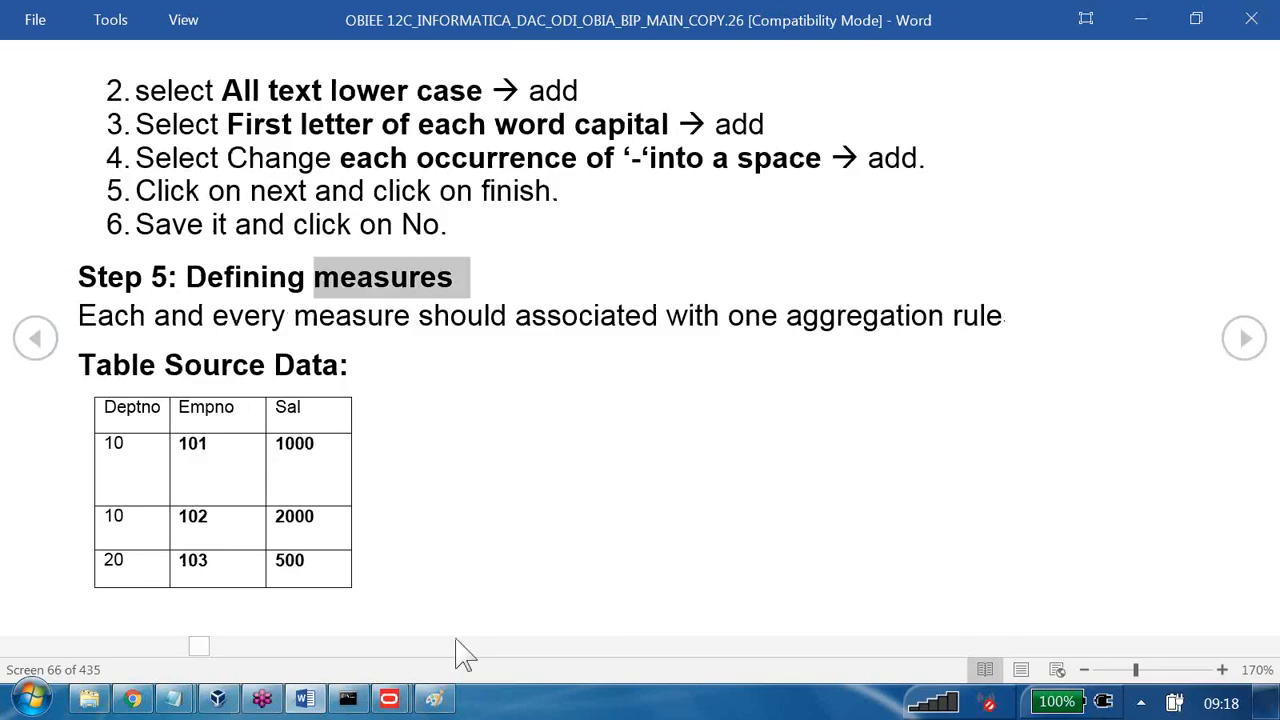
- Switch to Oracle BI in Chrome and create a new analysis on the Supplier Sales Rep subject area
left_click(132, 698)
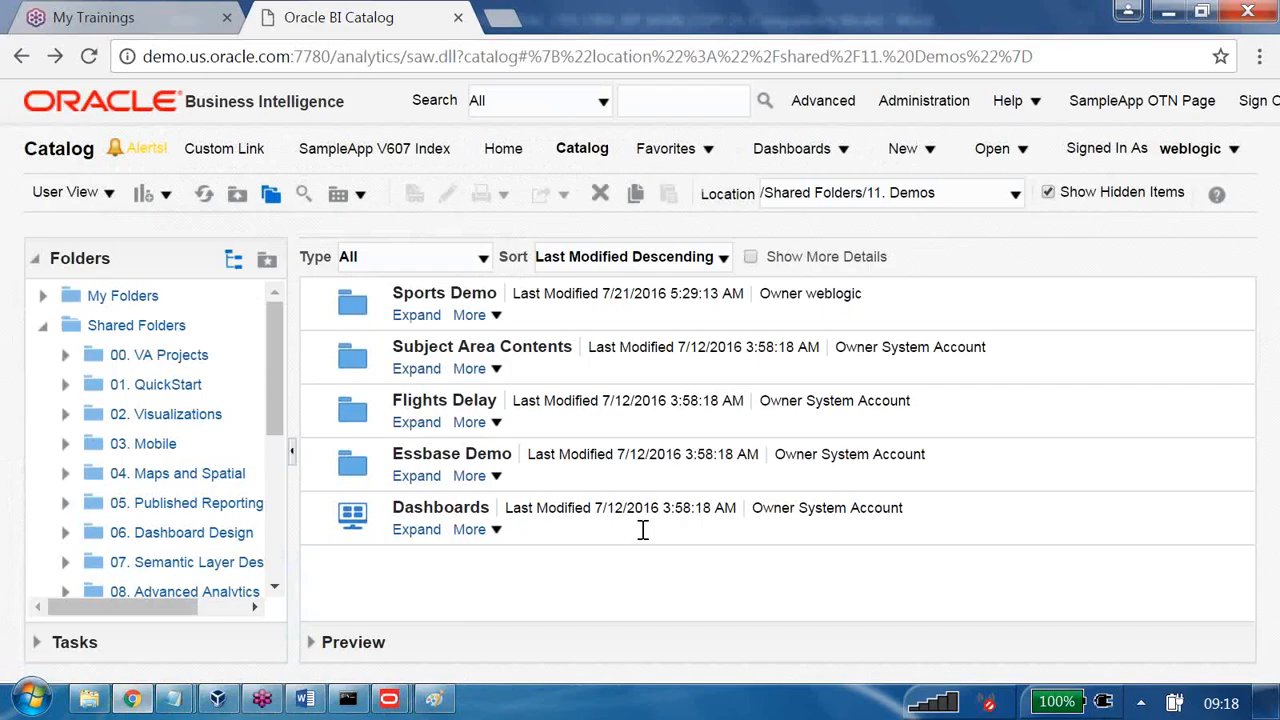
left_click(930, 152)
left_click(940, 302)
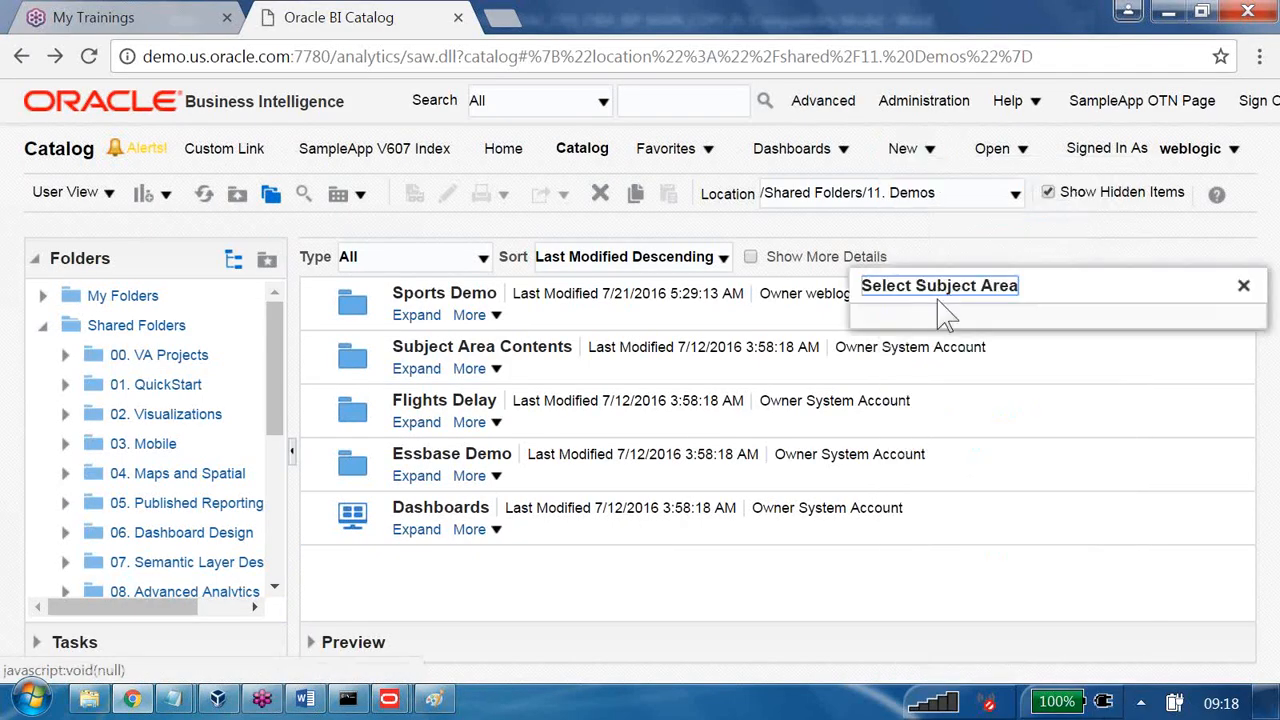
left_click(978, 367)
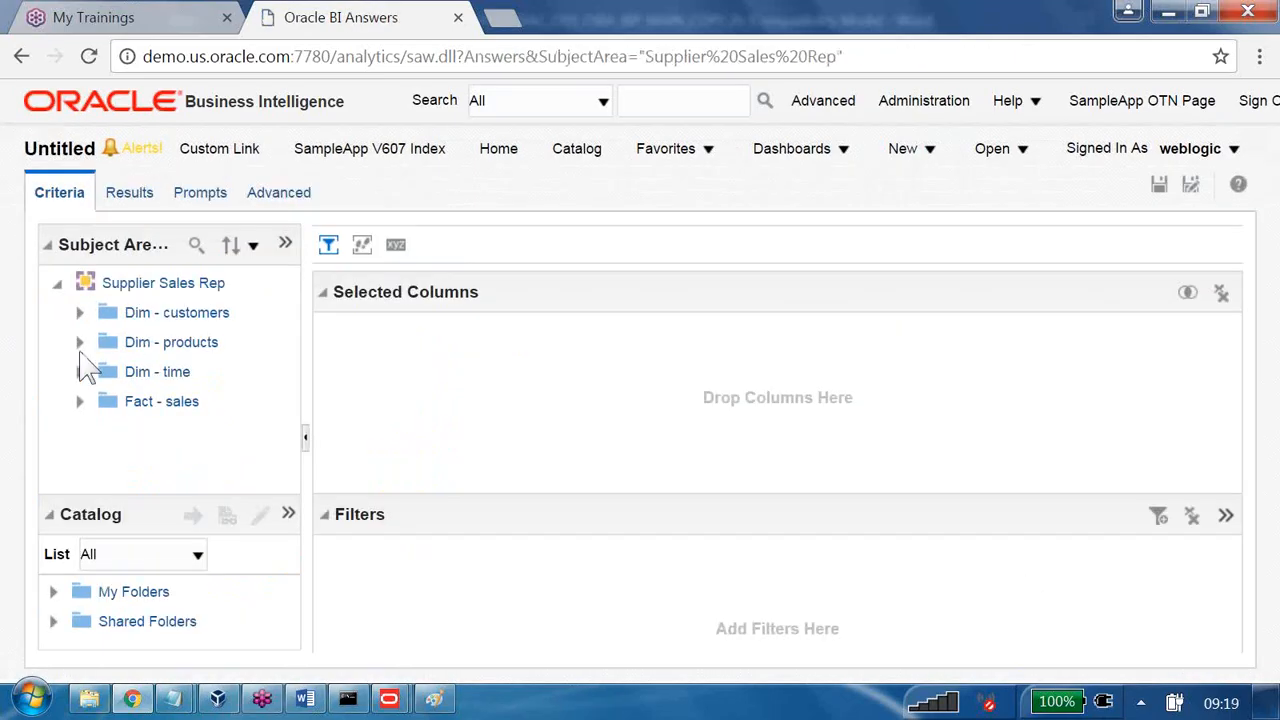
- Add Year from Dim - time and Dollars from the Fact - sales database columns to the analysis and show its results
left_click(79, 371)
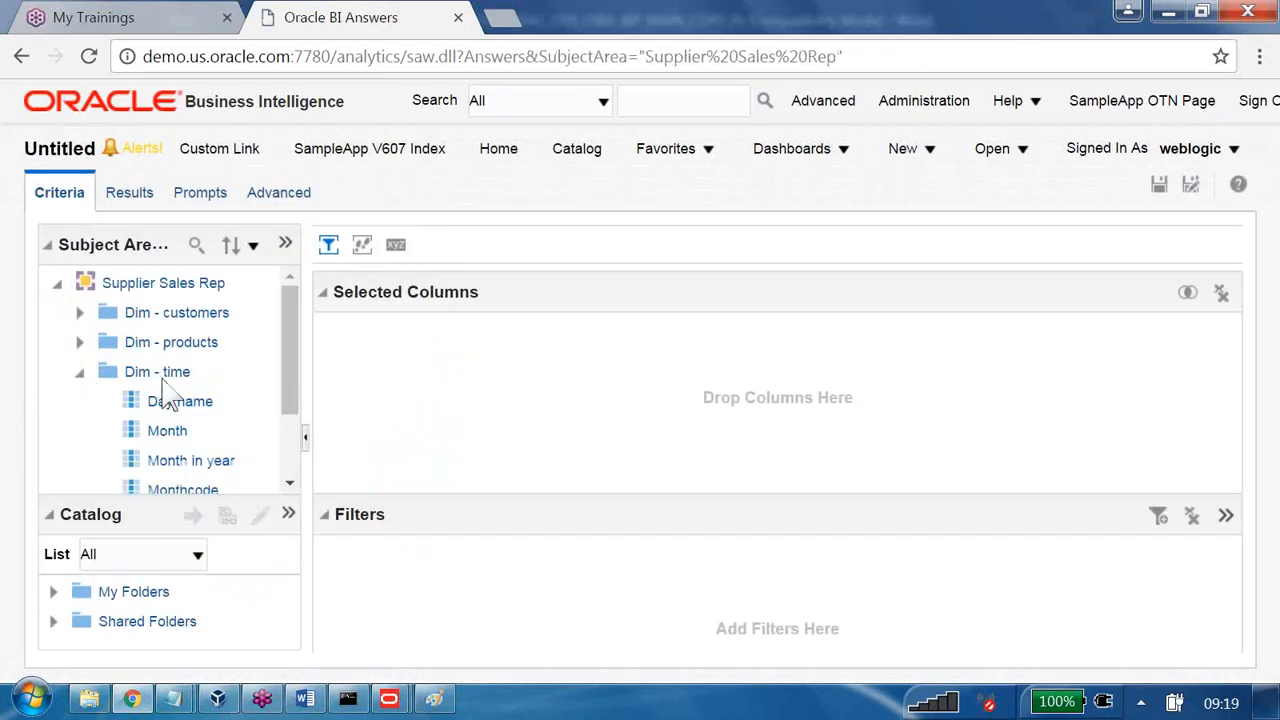
scroll(200, 432, "down", 2)
double_click(162, 415)
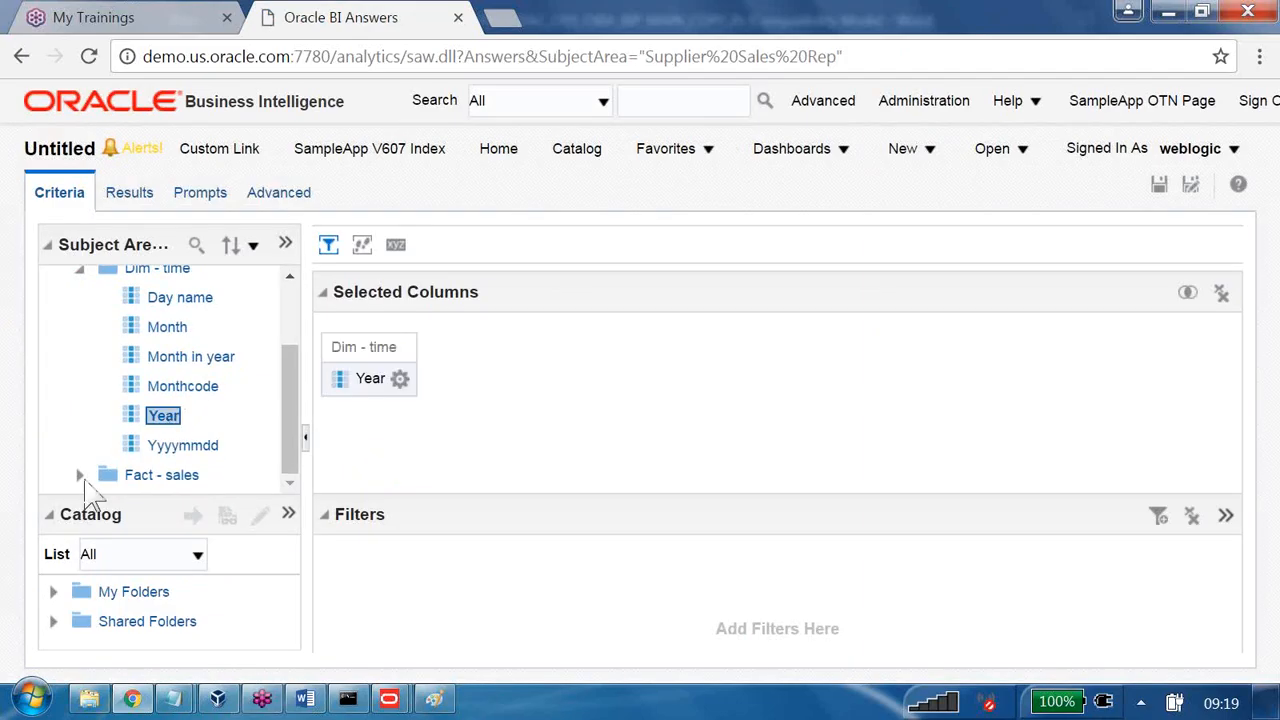
left_click(80, 475)
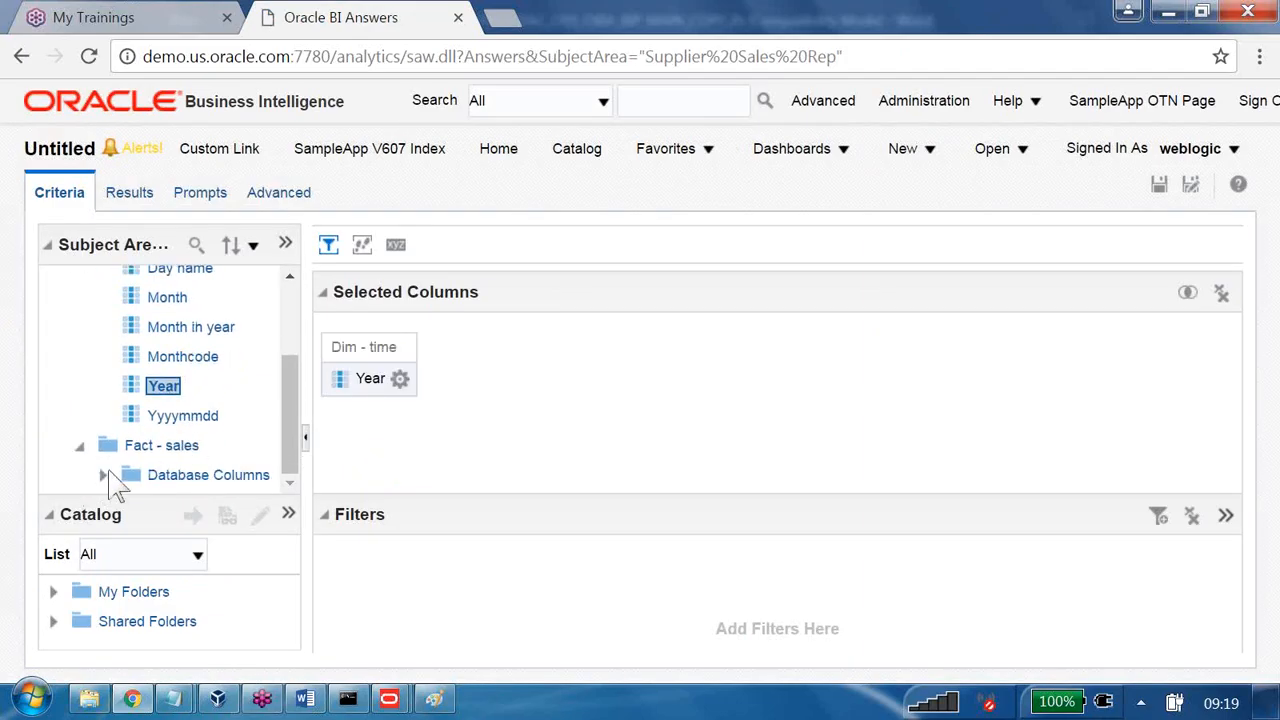
left_click(103, 476)
double_click(205, 358)
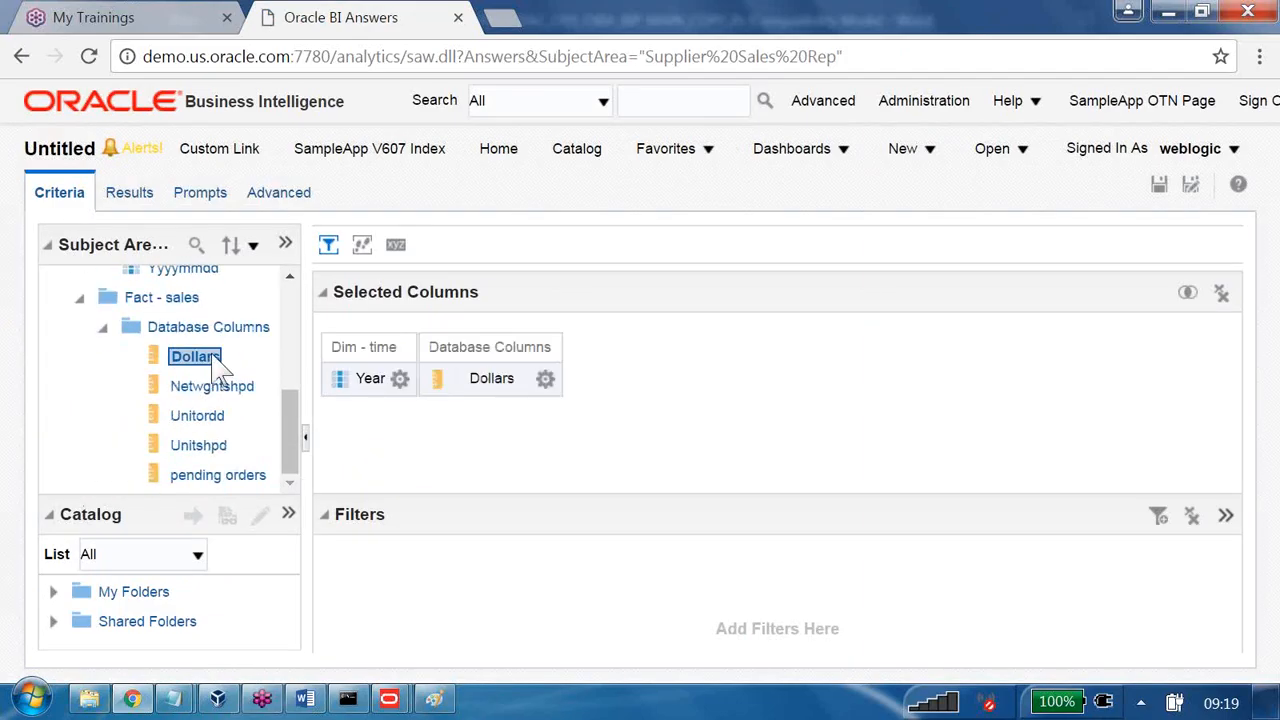
left_click(130, 195)
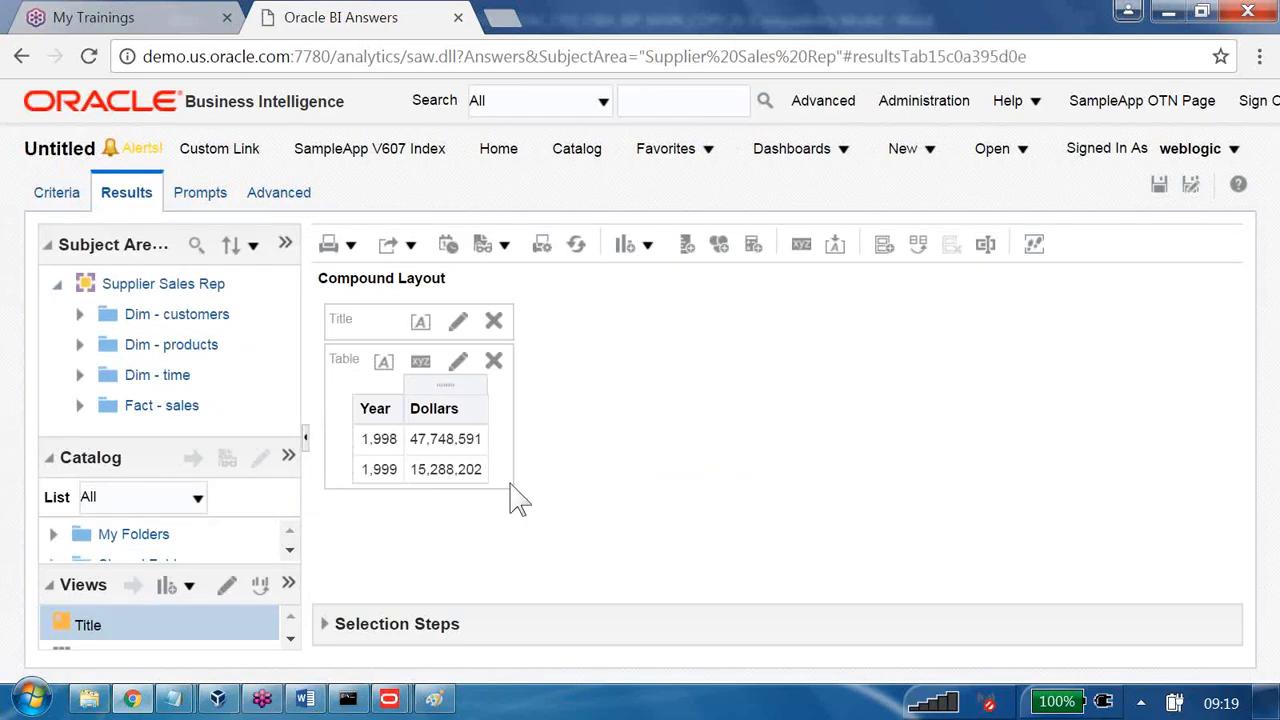
- Add Monthcode from Dim - time to the results table between Year and Dollars
left_click(80, 376)
scroll(218, 362, "down", 3)
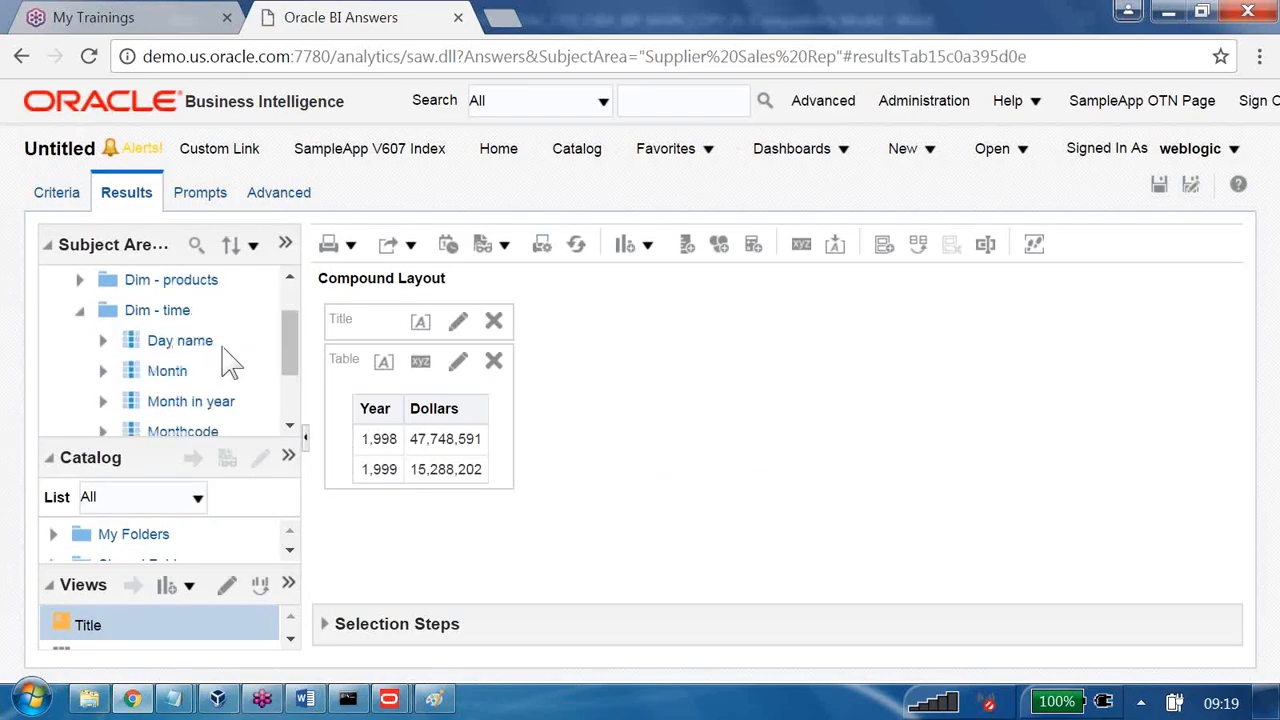
scroll(172, 405, "down", 1)
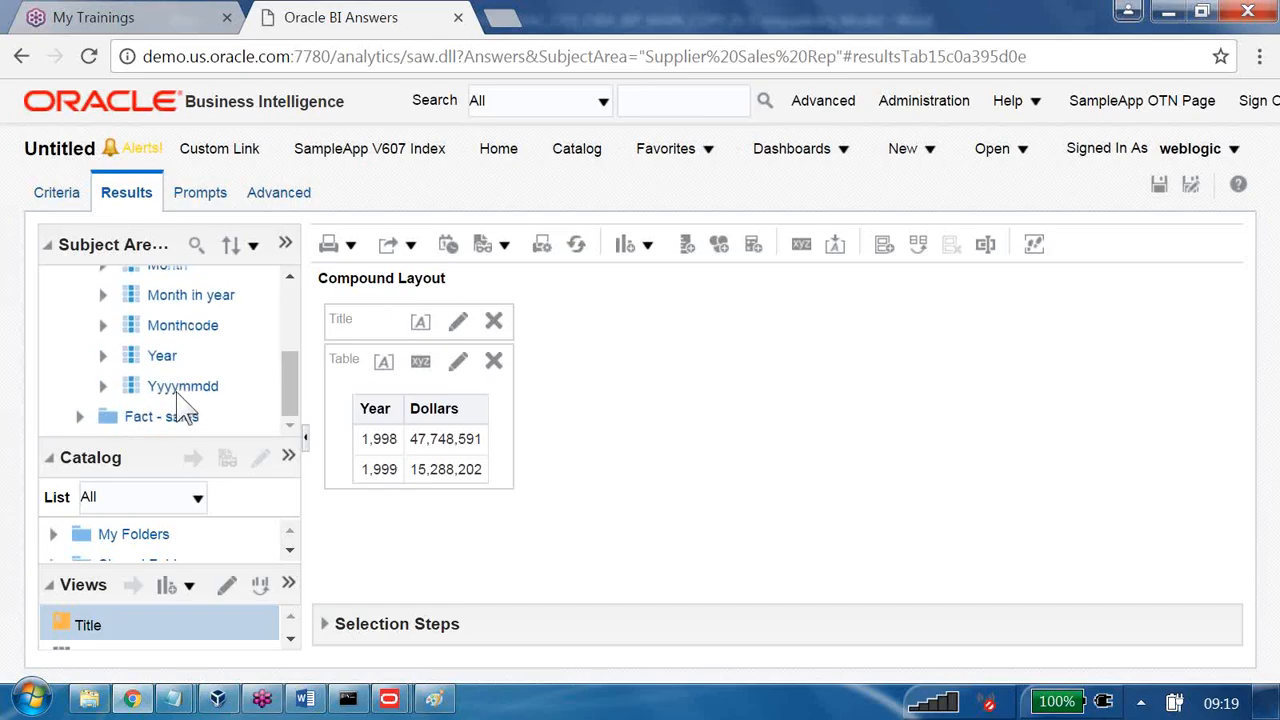
scroll(175, 392, "up", 1)
scroll(209, 358, "down", 1)
scroll(221, 398, "up", 1)
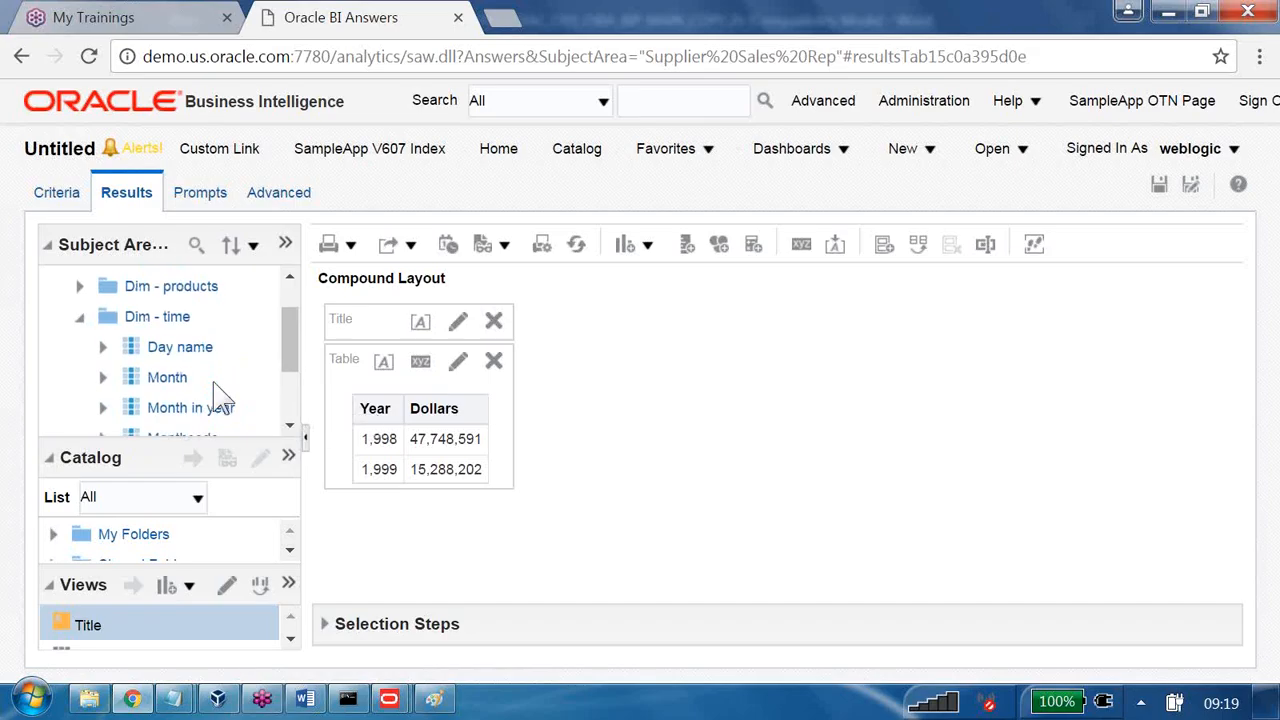
scroll(217, 392, "down", 1)
left_click_drag(210, 330, 400, 445)
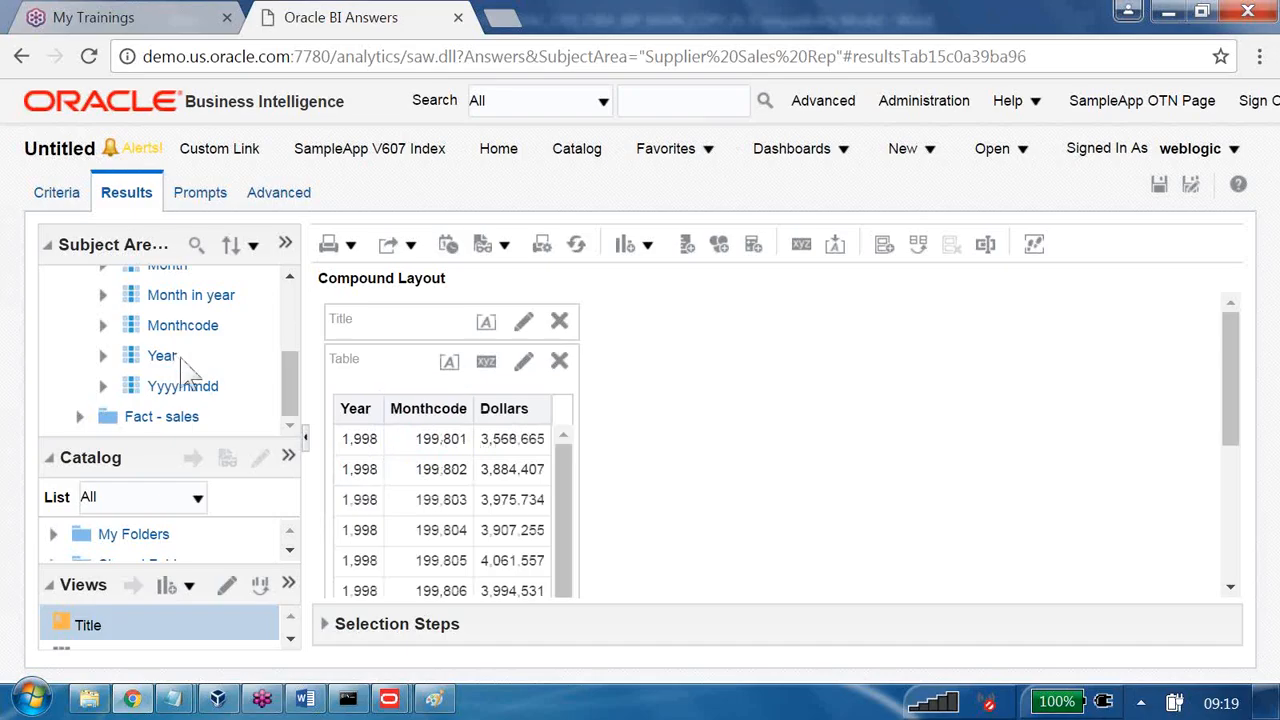
- Add Day name from Dim - time after Monthcode, and Region from Dim - customers just before Dollars, in the results table
scroll(190, 375, "up", 1)
left_click_drag(188, 356, 468, 479)
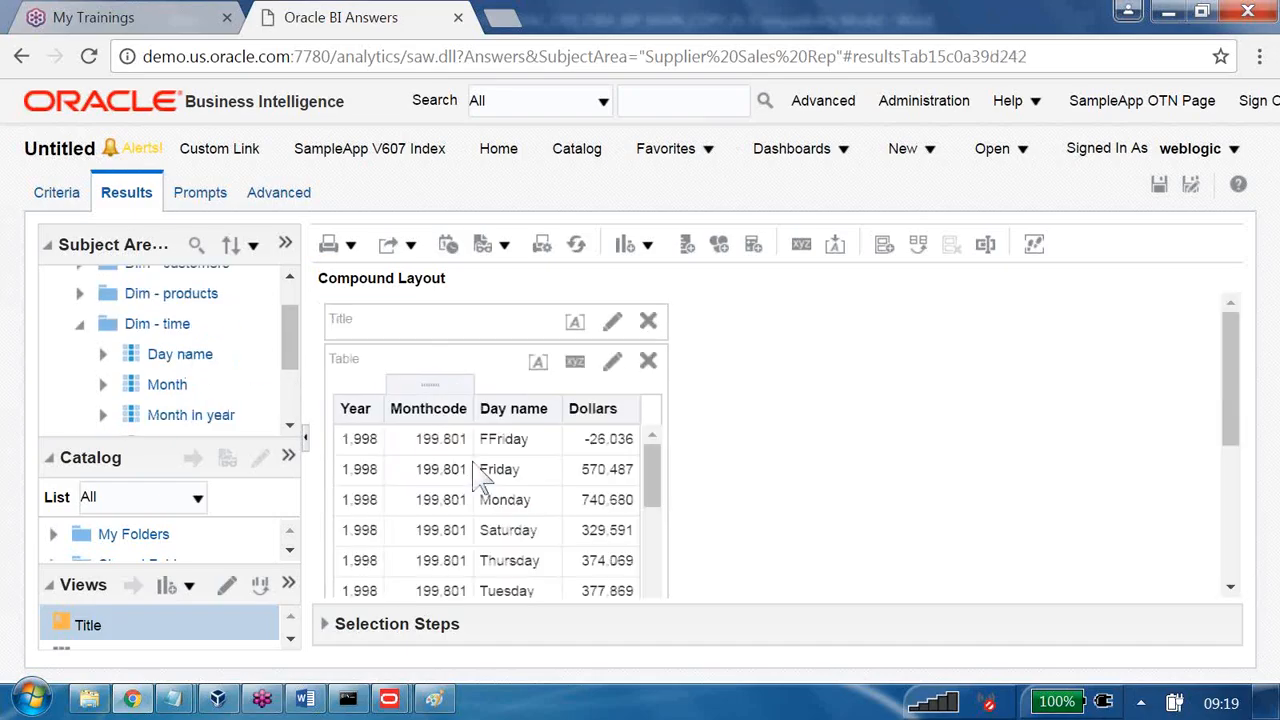
scroll(220, 355, "up", 1)
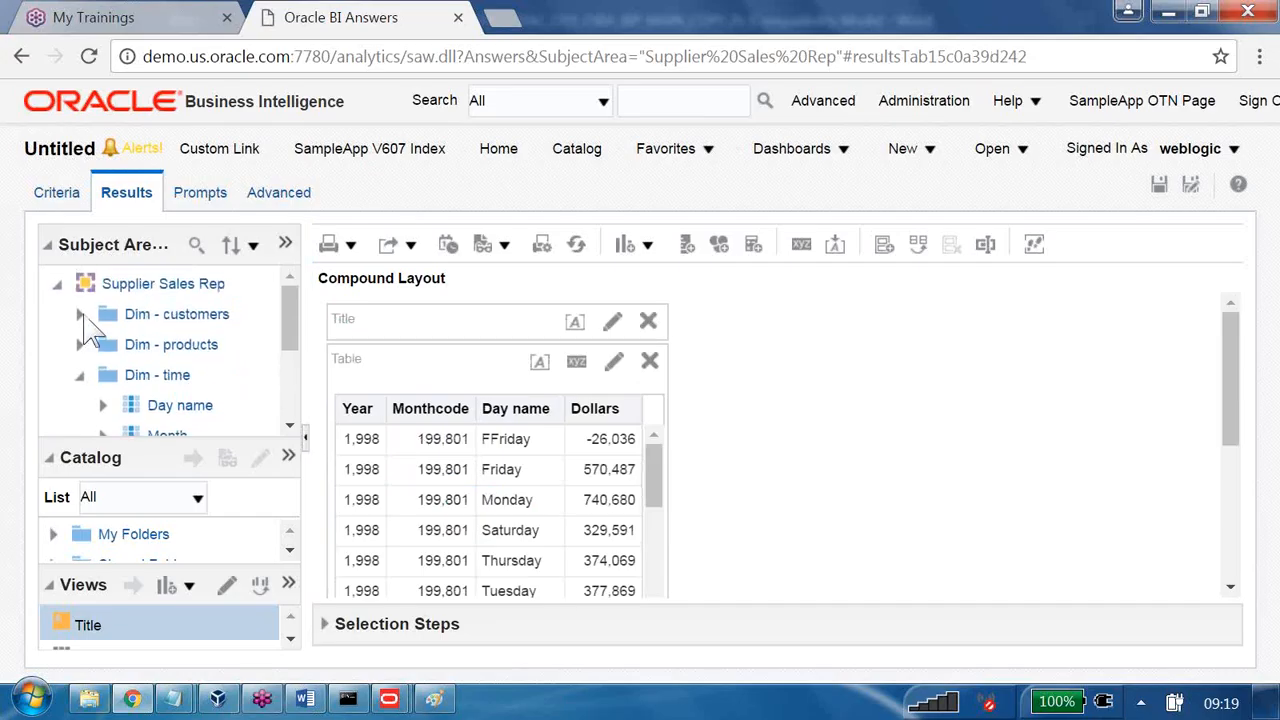
left_click(80, 314)
scroll(189, 371, "down", 2)
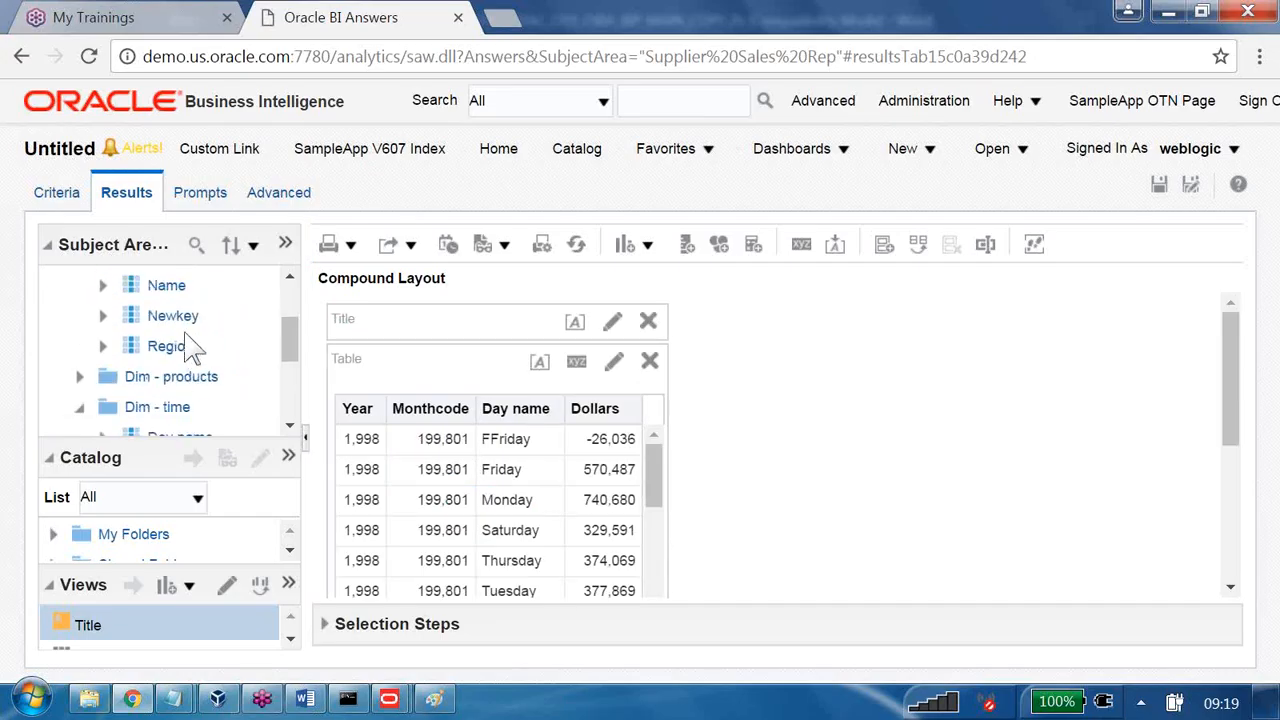
left_click_drag(193, 347, 543, 486)
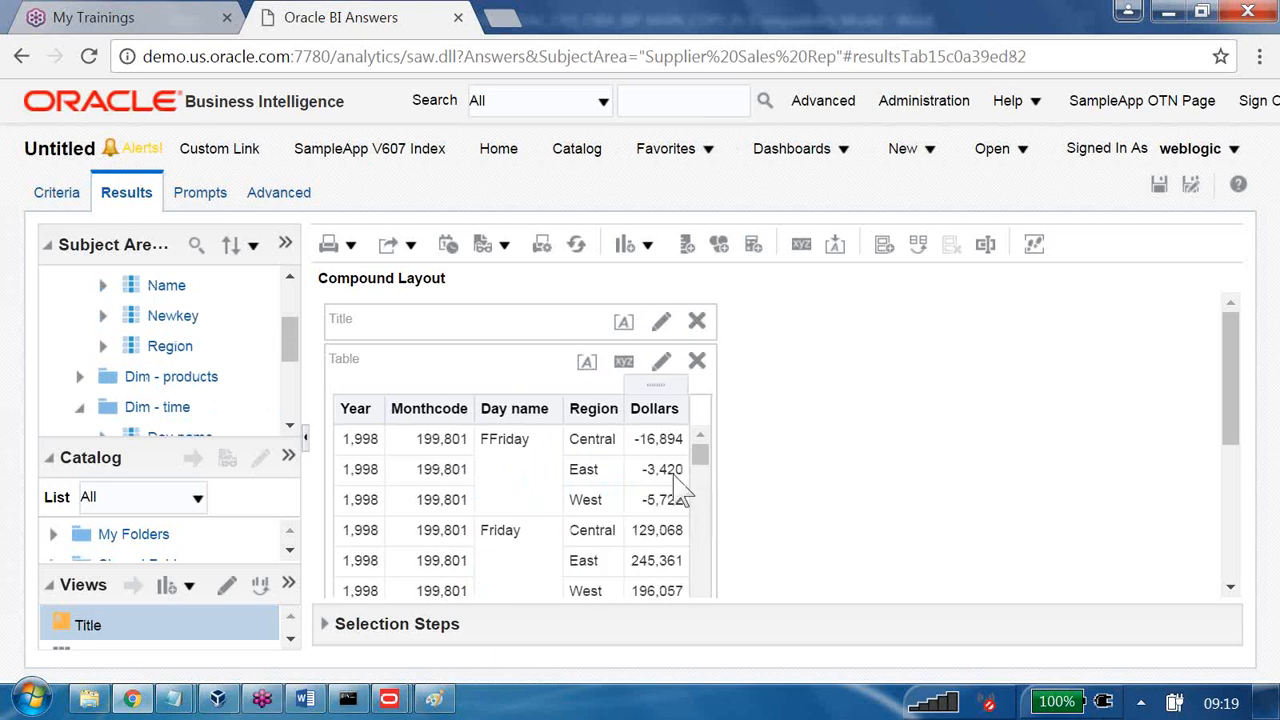
- Add Genericdescription from Dim - products between Region and Dollars and look through the resulting rows
scroll(568, 441, "down", 1)
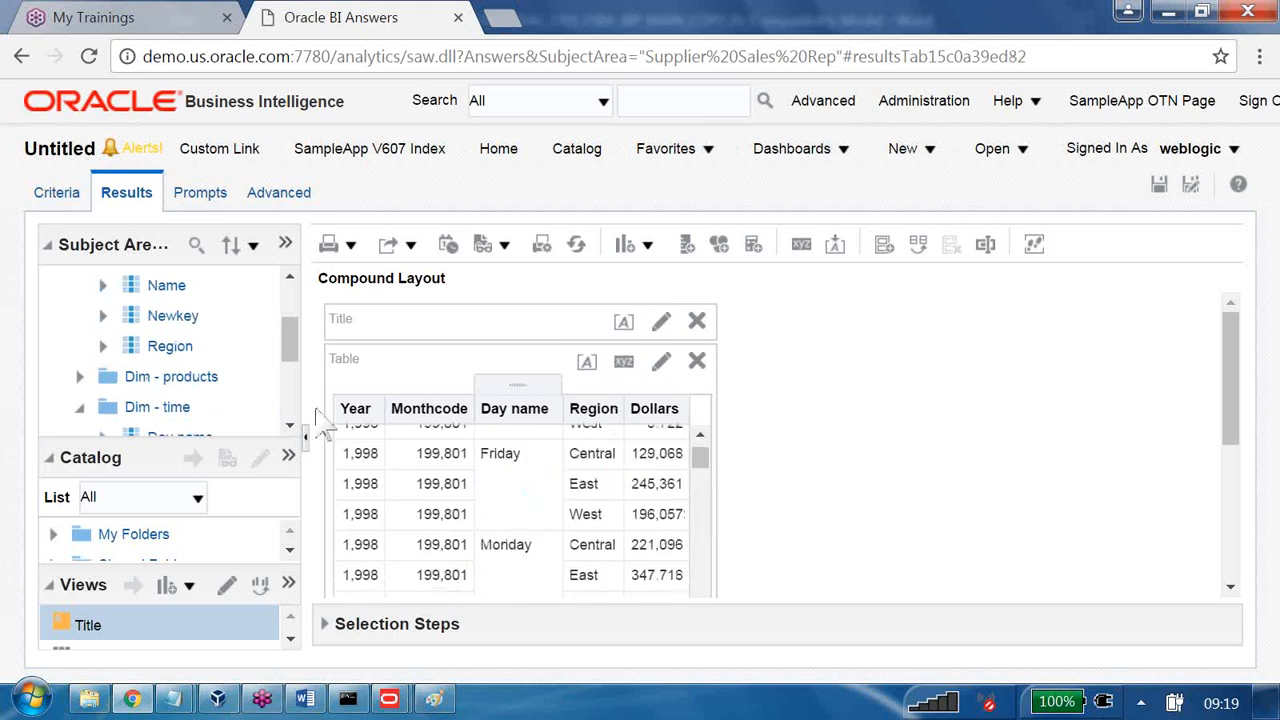
left_click(80, 377)
scroll(180, 380, "down", 5)
scroll(180, 380, "up", 2)
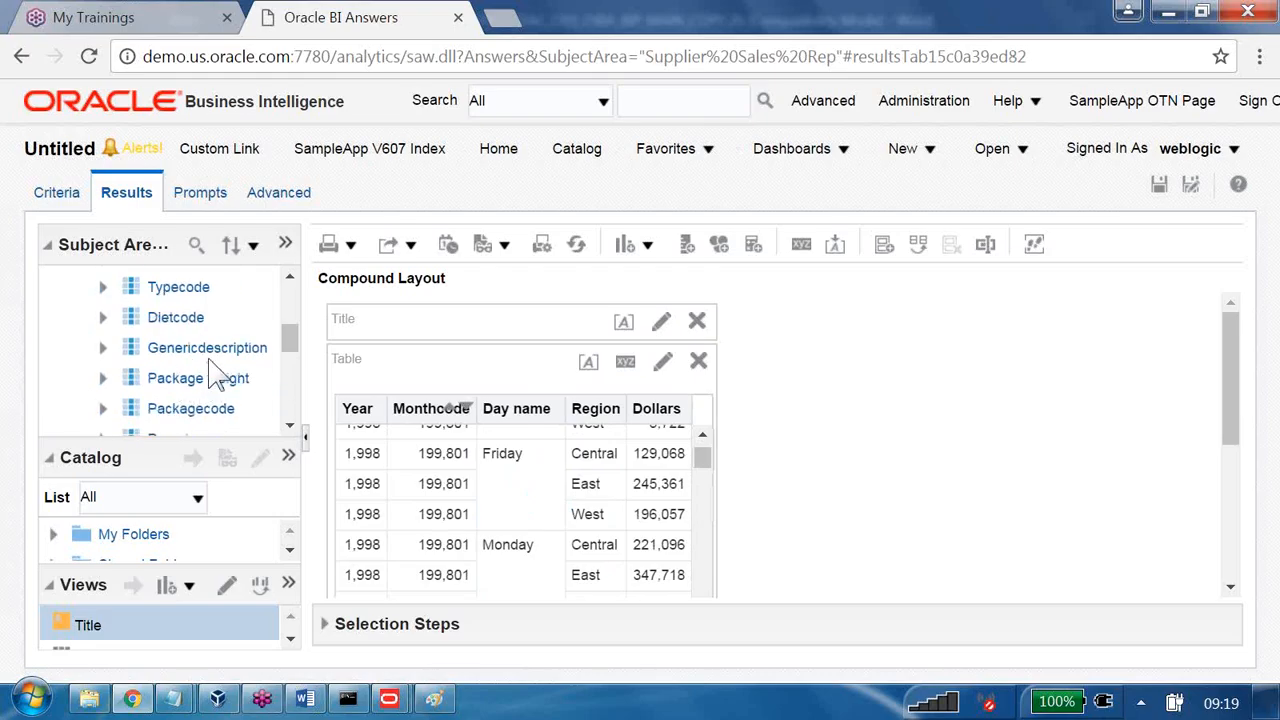
left_click_drag(214, 360, 623, 482)
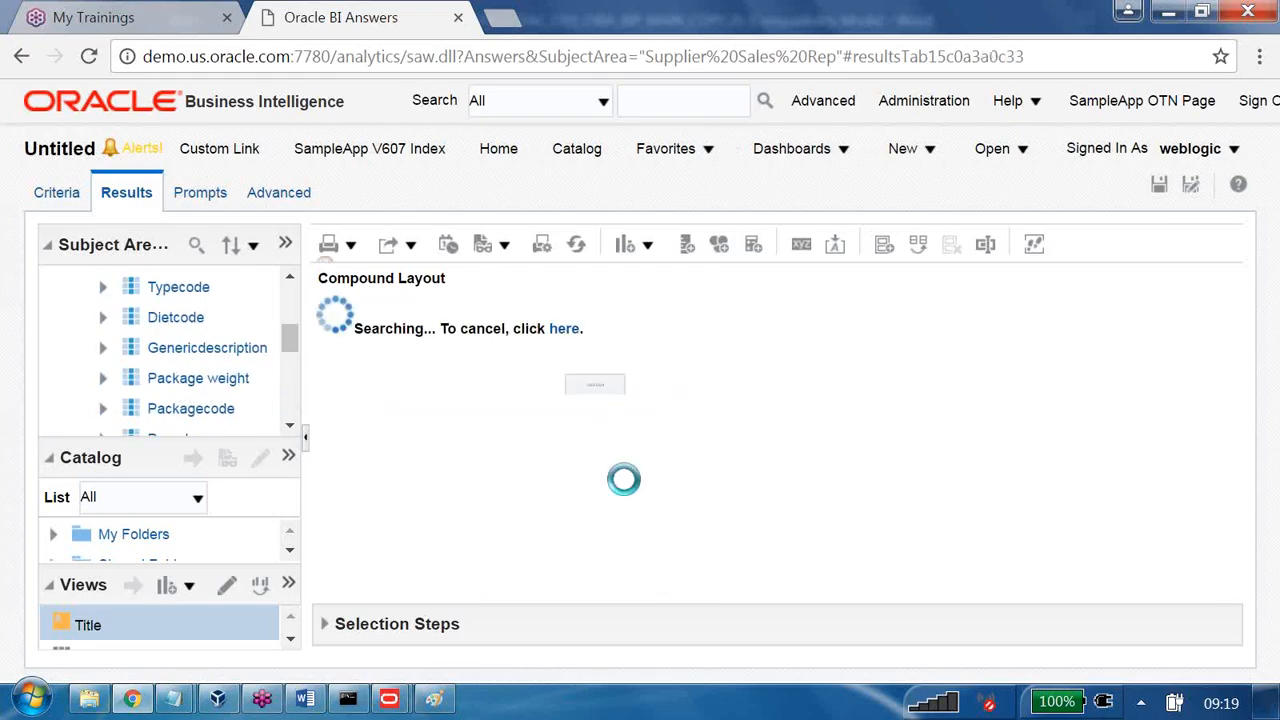
scroll(808, 472, "down", 4)
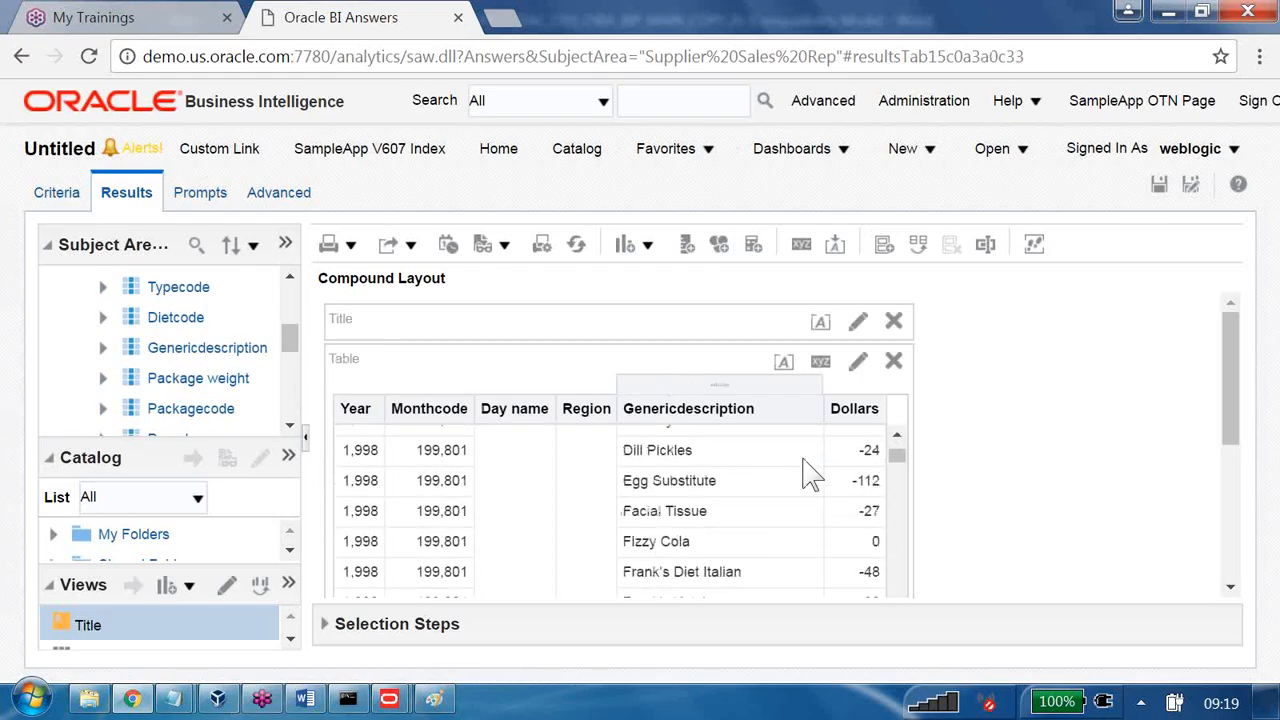
- Examine the results table rows to see how Dollars breaks down by Day name, Region and Genericdescription
scroll(808, 472, "down", 10)
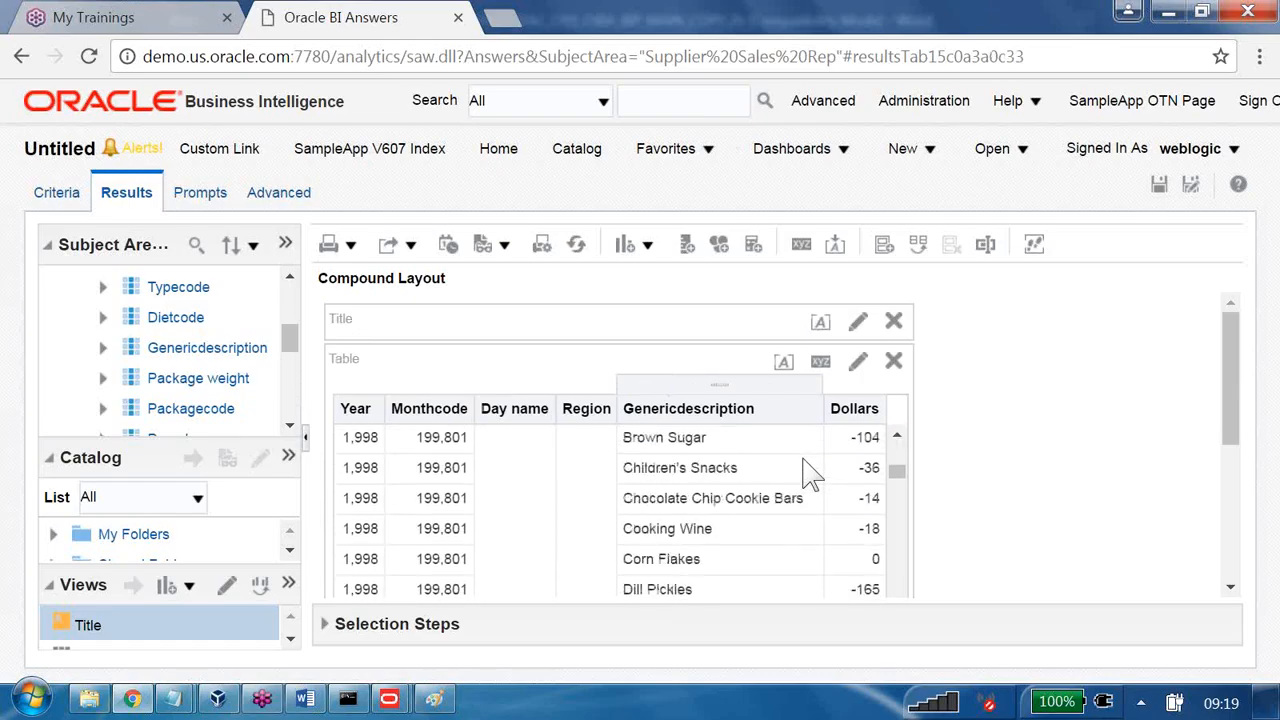
scroll(808, 472, "down", 12)
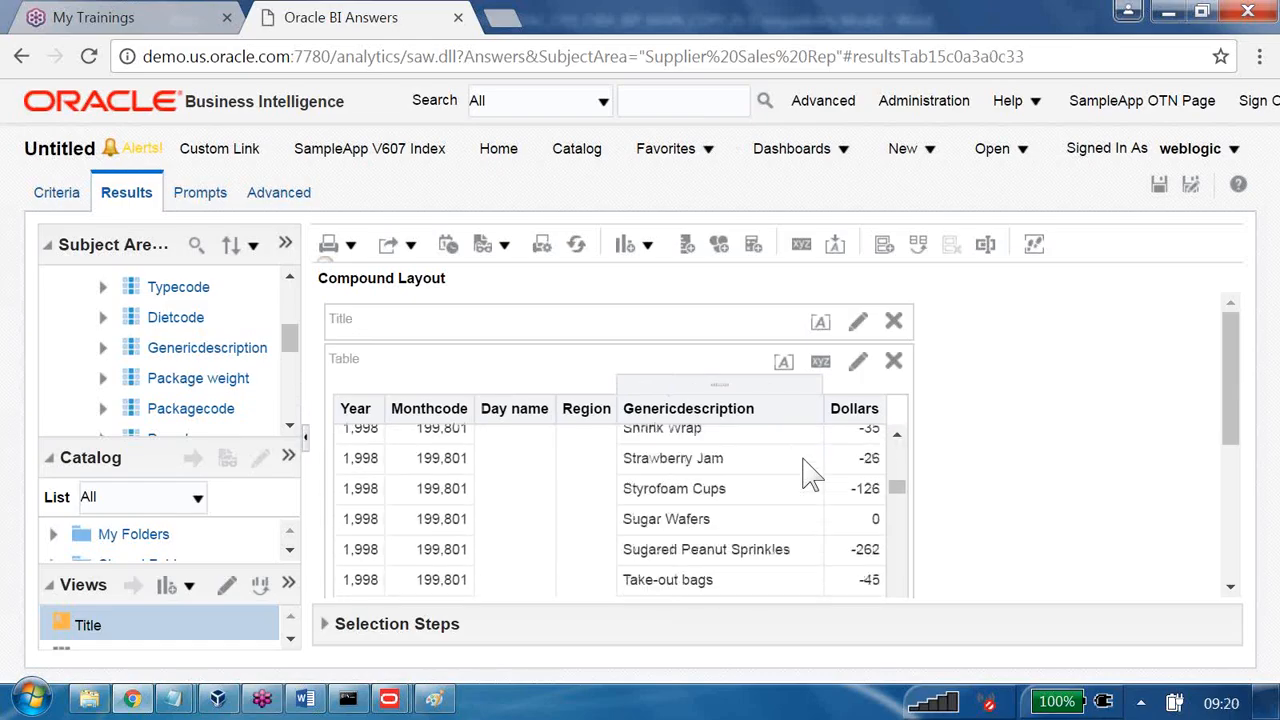
scroll(808, 480, "down", 10)
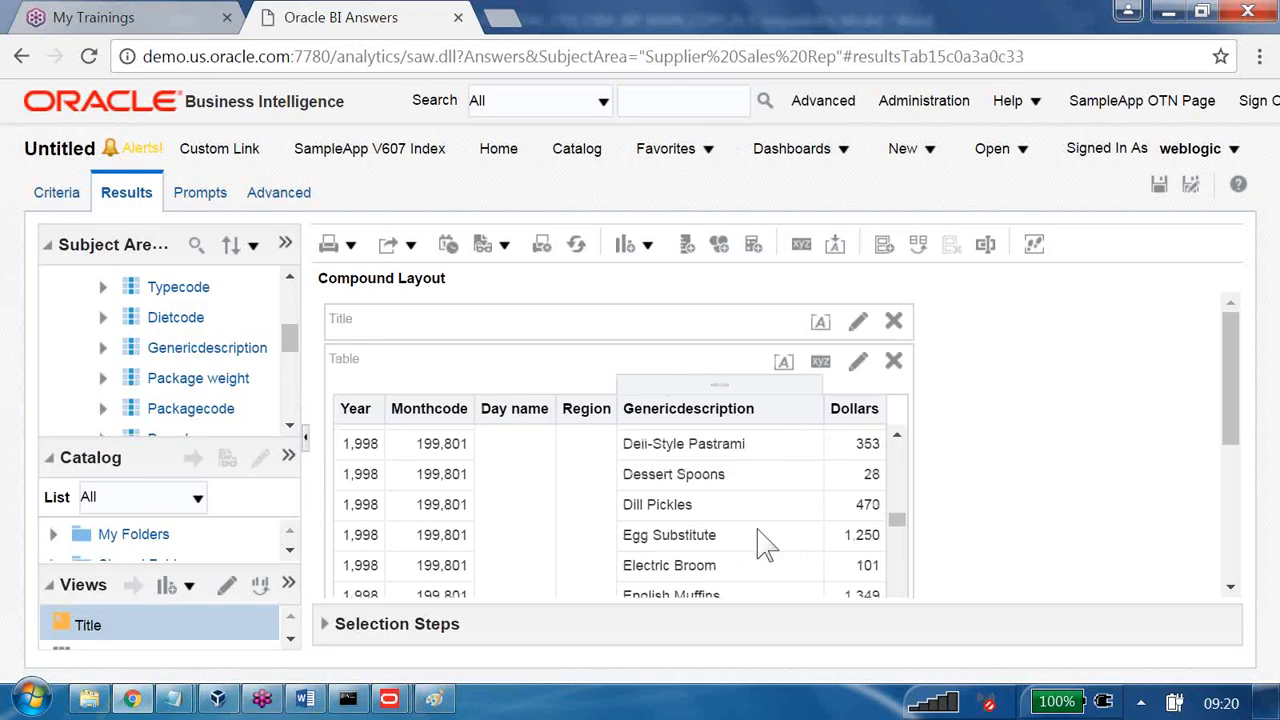
scroll(720, 555, "down", 2)
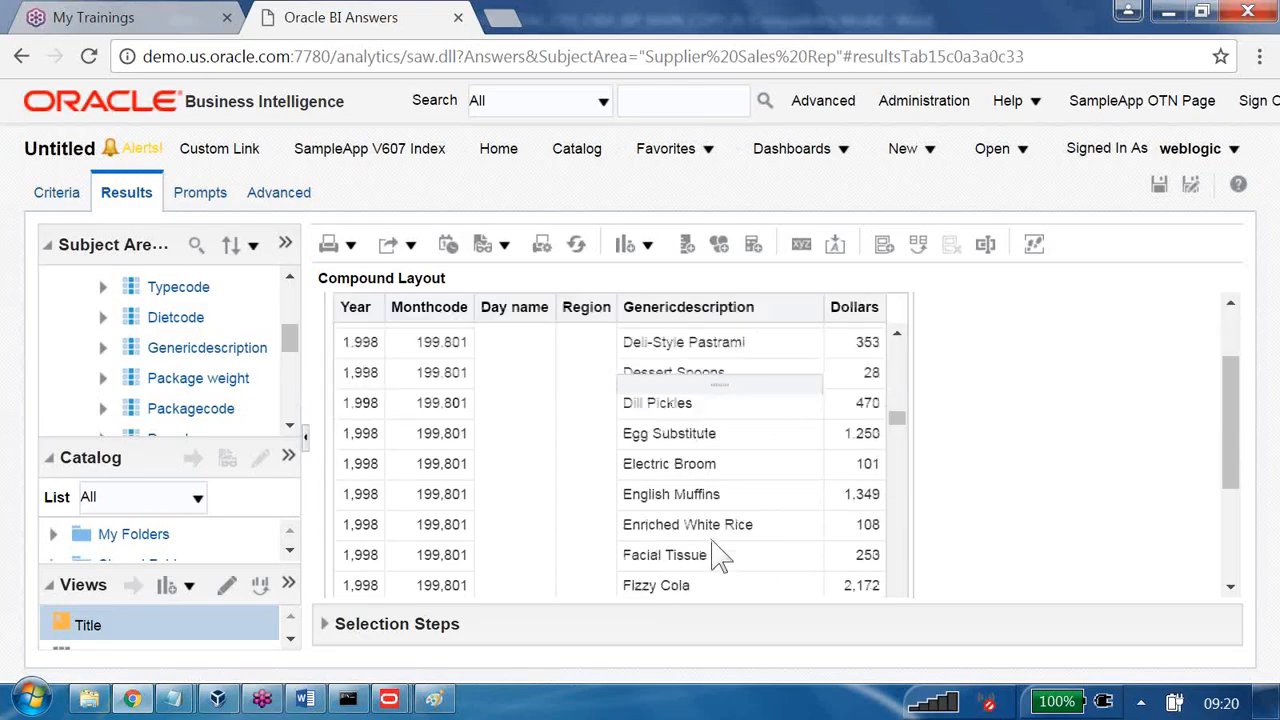
left_click(736, 441)
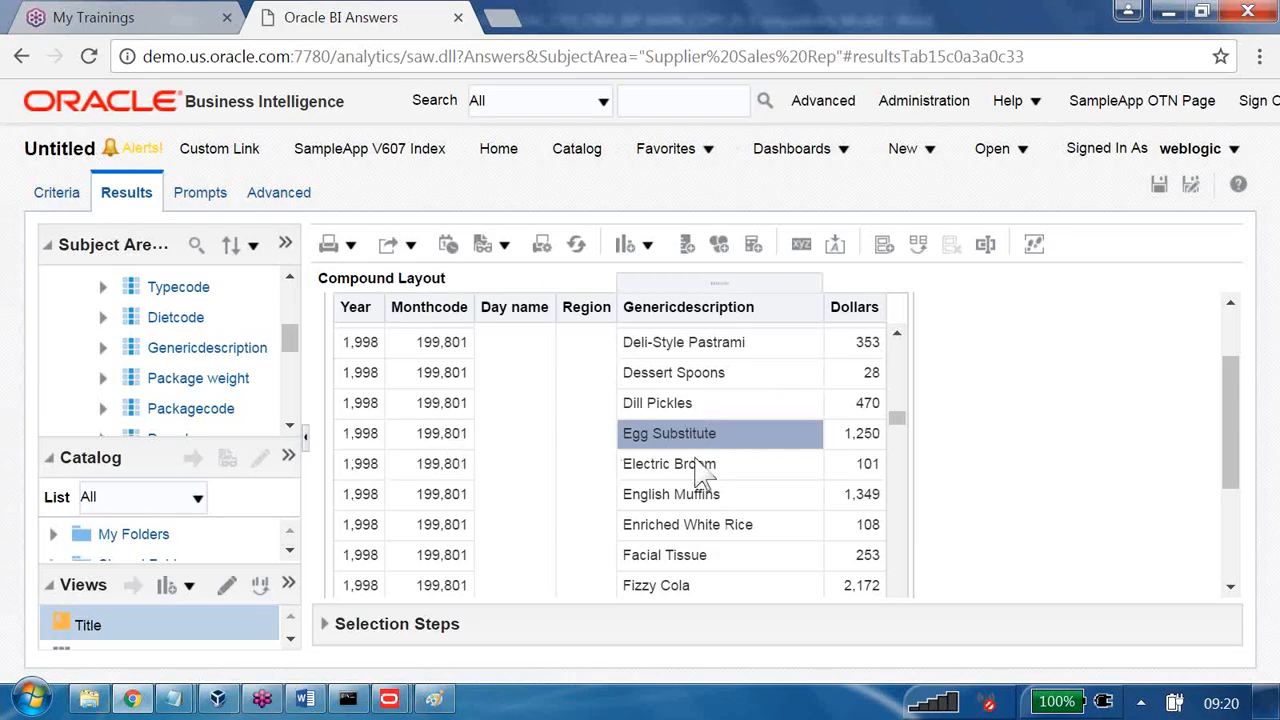
scroll(530, 393, "up", 10)
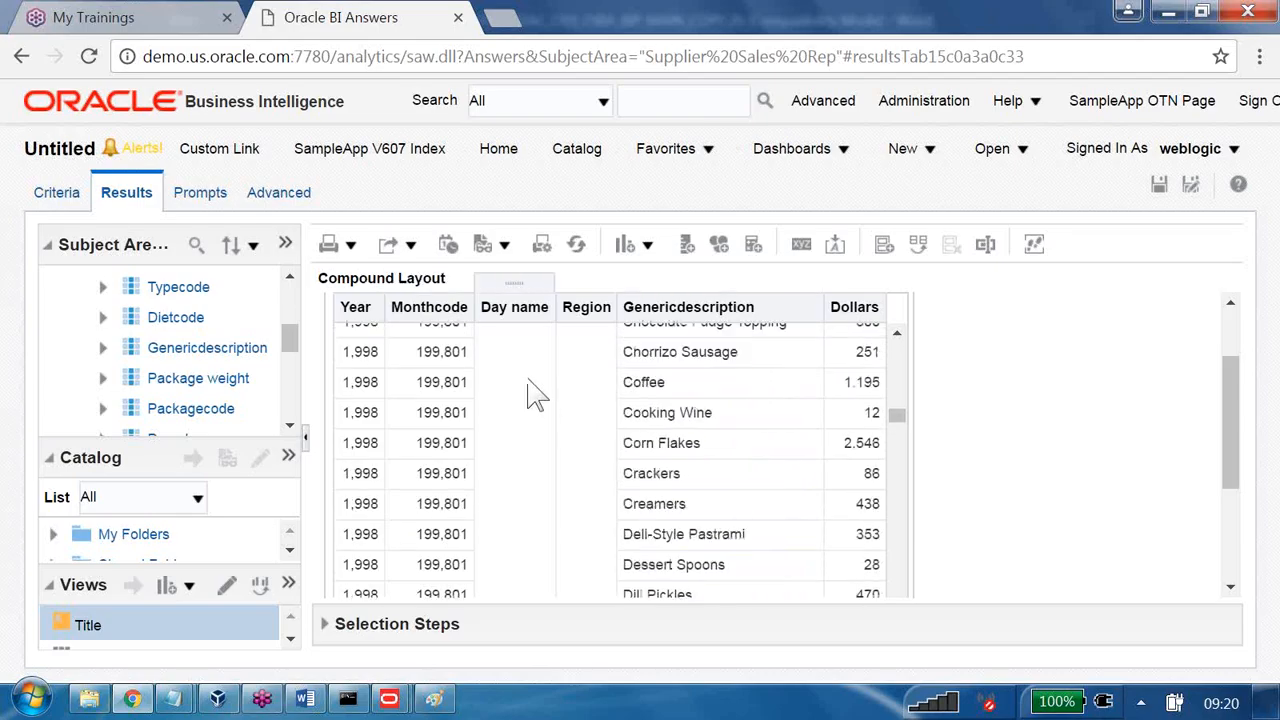
scroll(530, 393, "up", 4)
scroll(530, 394, "down", 5)
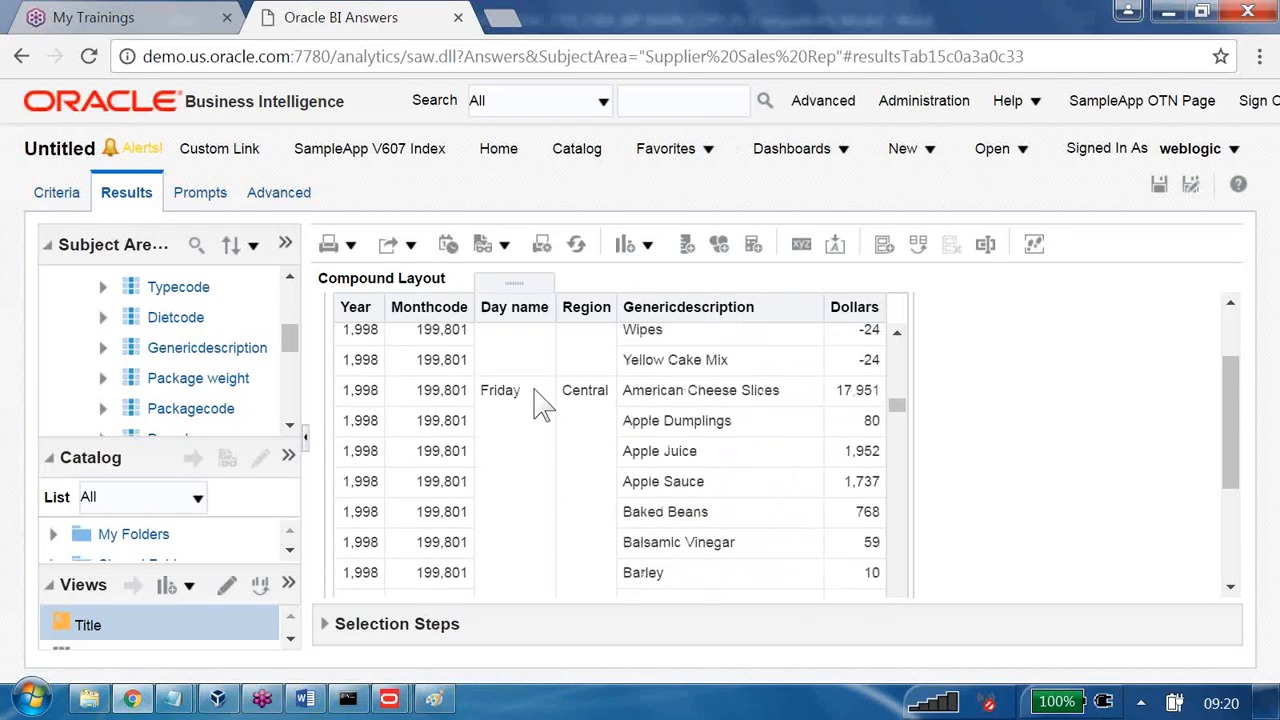
scroll(706, 420, "down", 7)
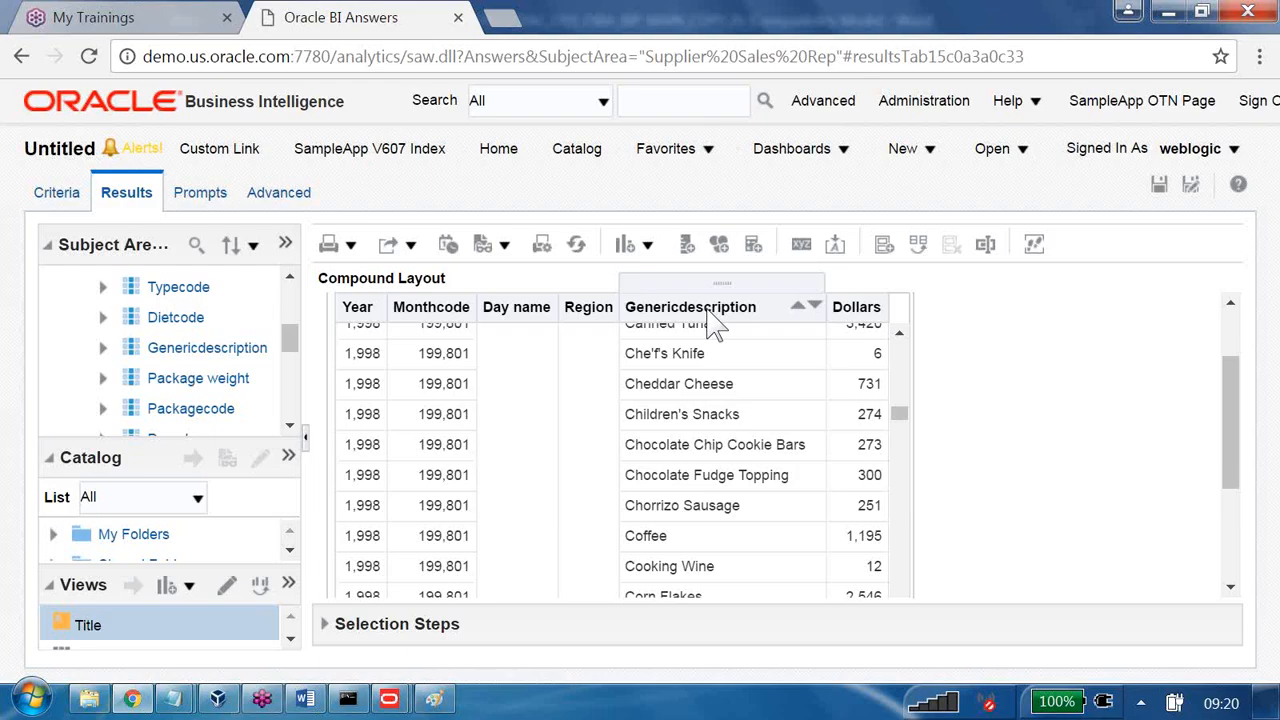
- Switch to the Oracle BI Administration Tool and set the default aggregation rule of the Dollars column in Fact - sales to Sum
key("alt+Tab")
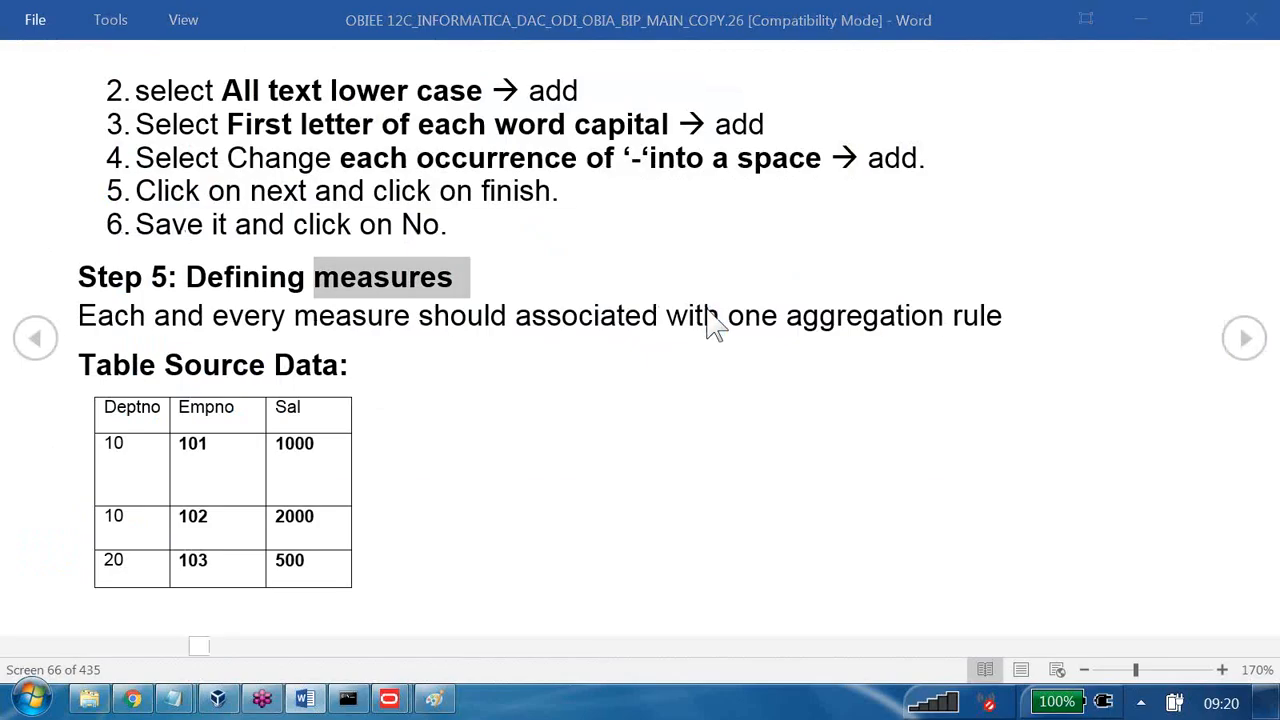
key("alt+Tab")
key("Tab")
double_click(549, 457)
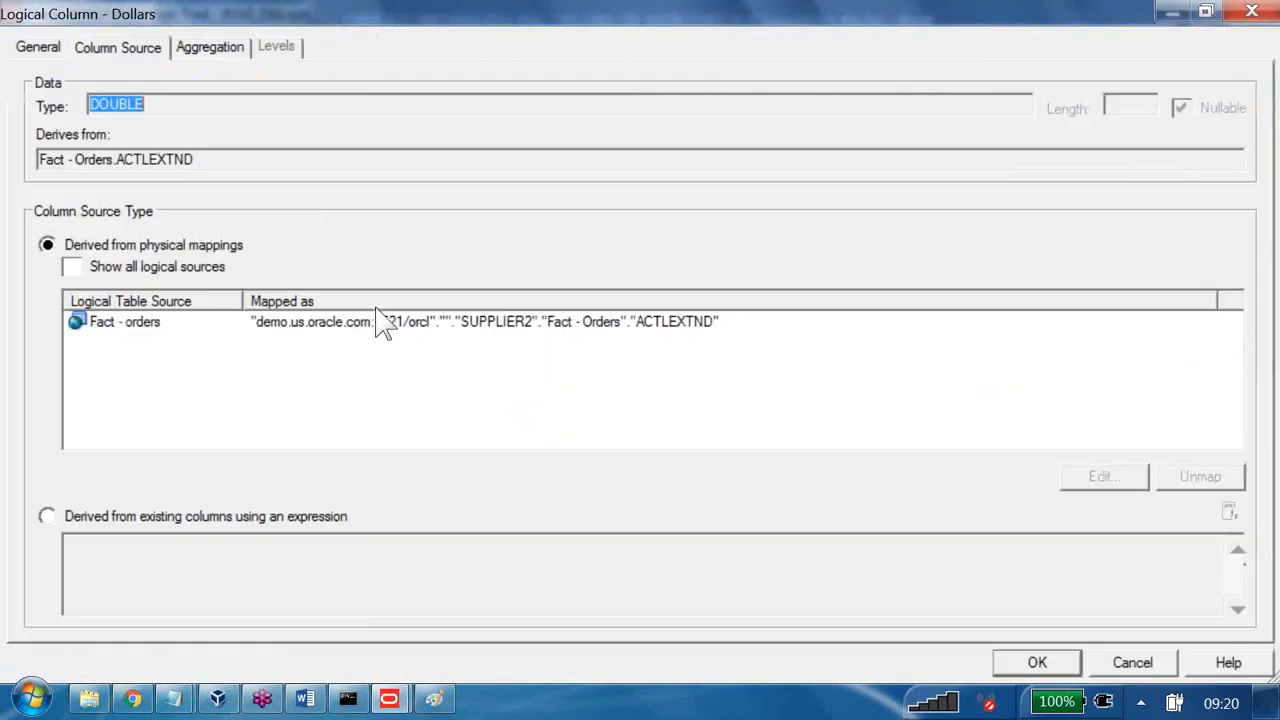
left_click(184, 48)
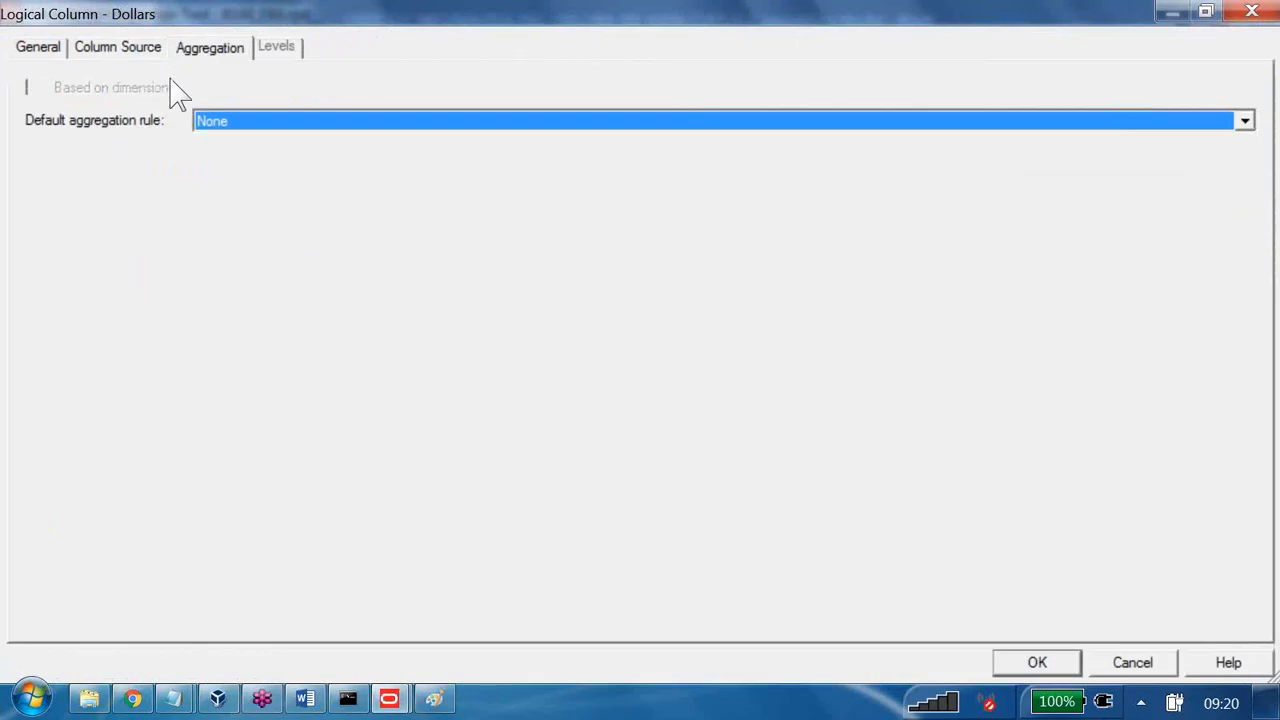
left_click(202, 120)
key("Down")
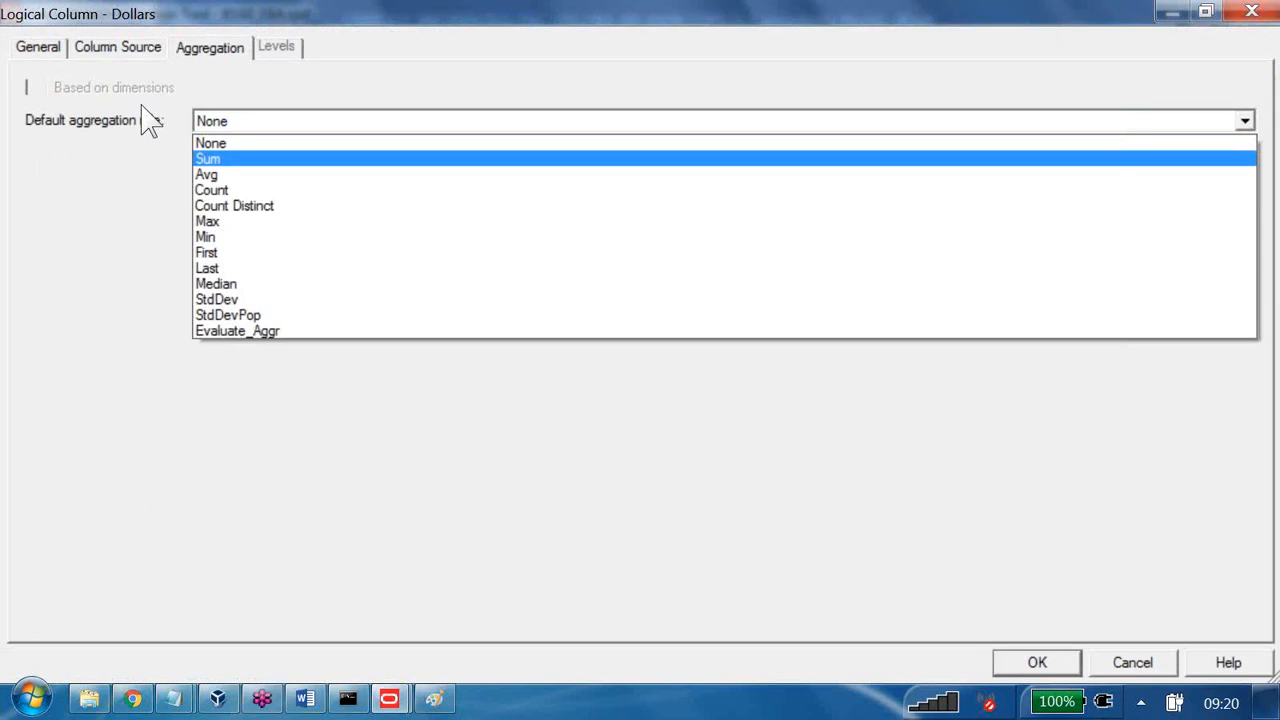
key("Up")
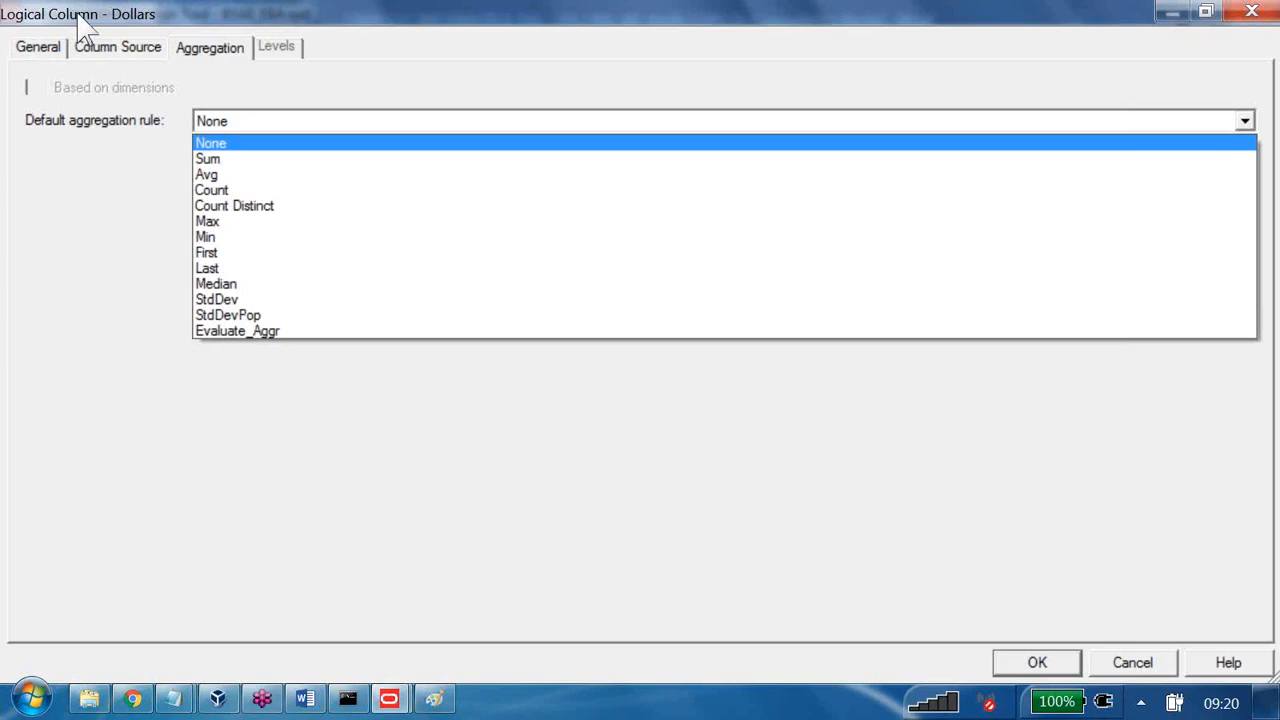
key("Down")
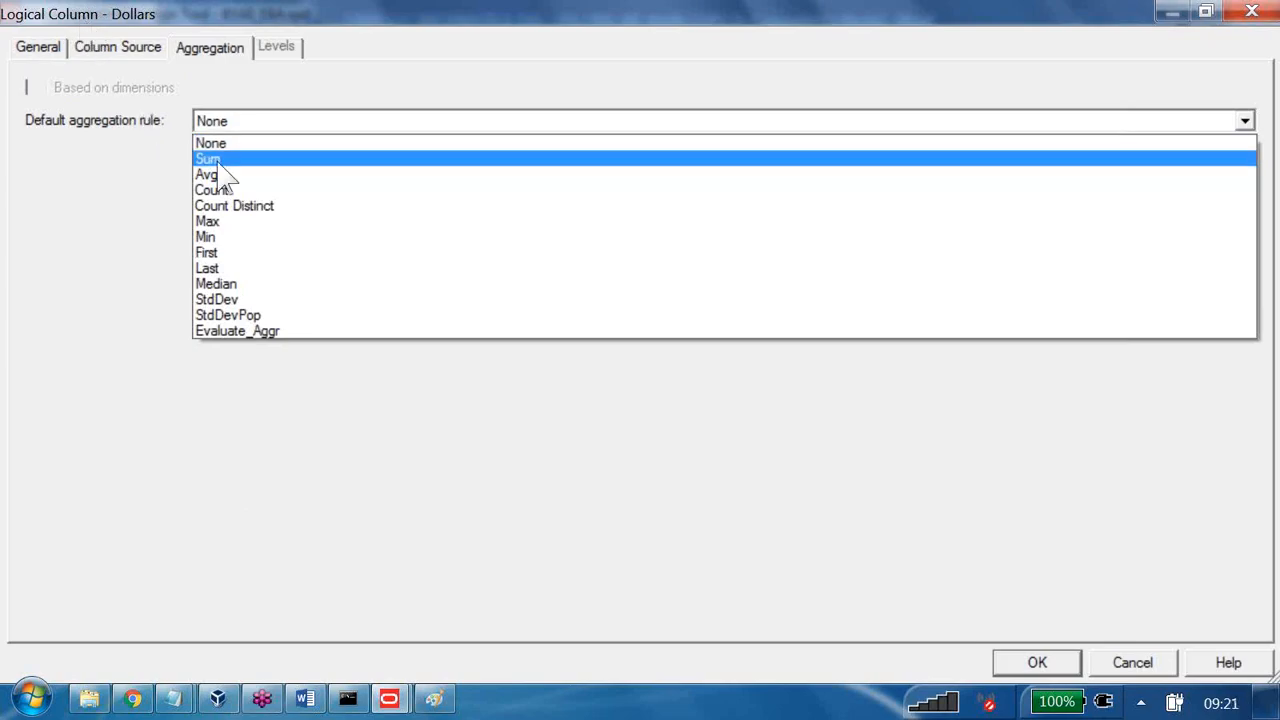
key("Return")
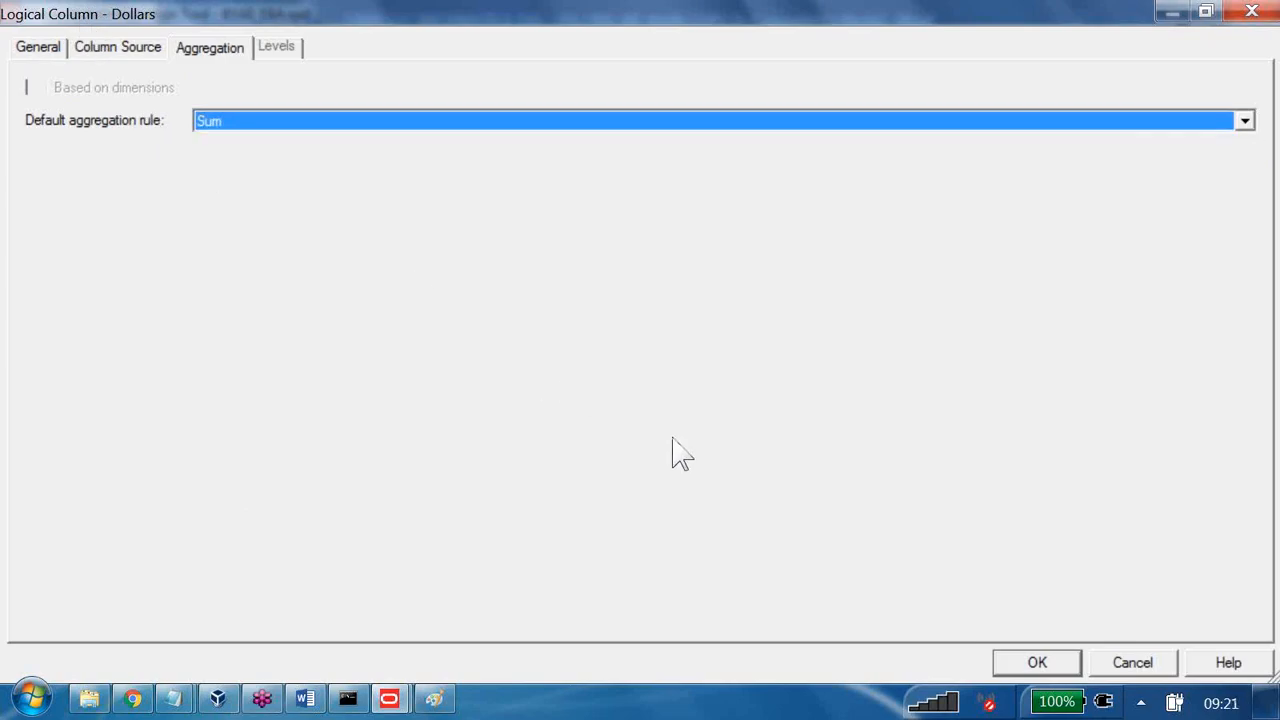
key("Return")
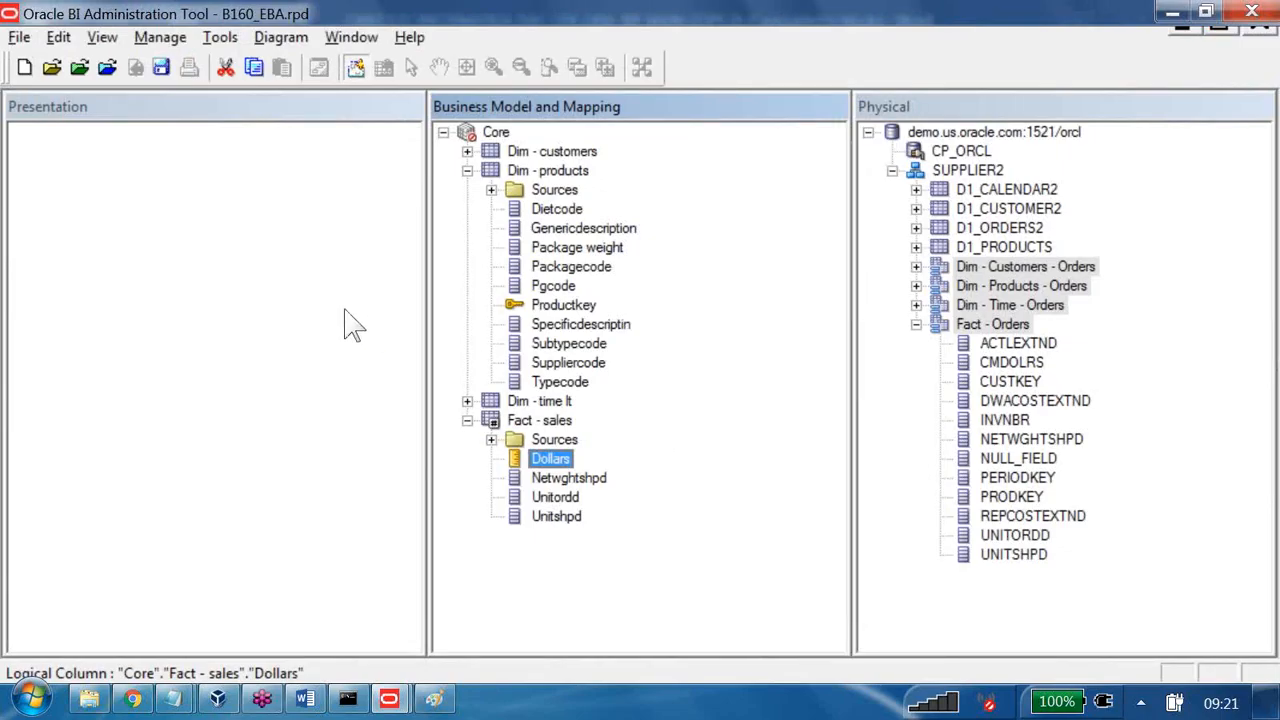
- Set the default aggregation of Netwghtshpd, Unitordd and Unitshpd in Fact - sales to Sum together, using the same rule for all columns
key("Down")
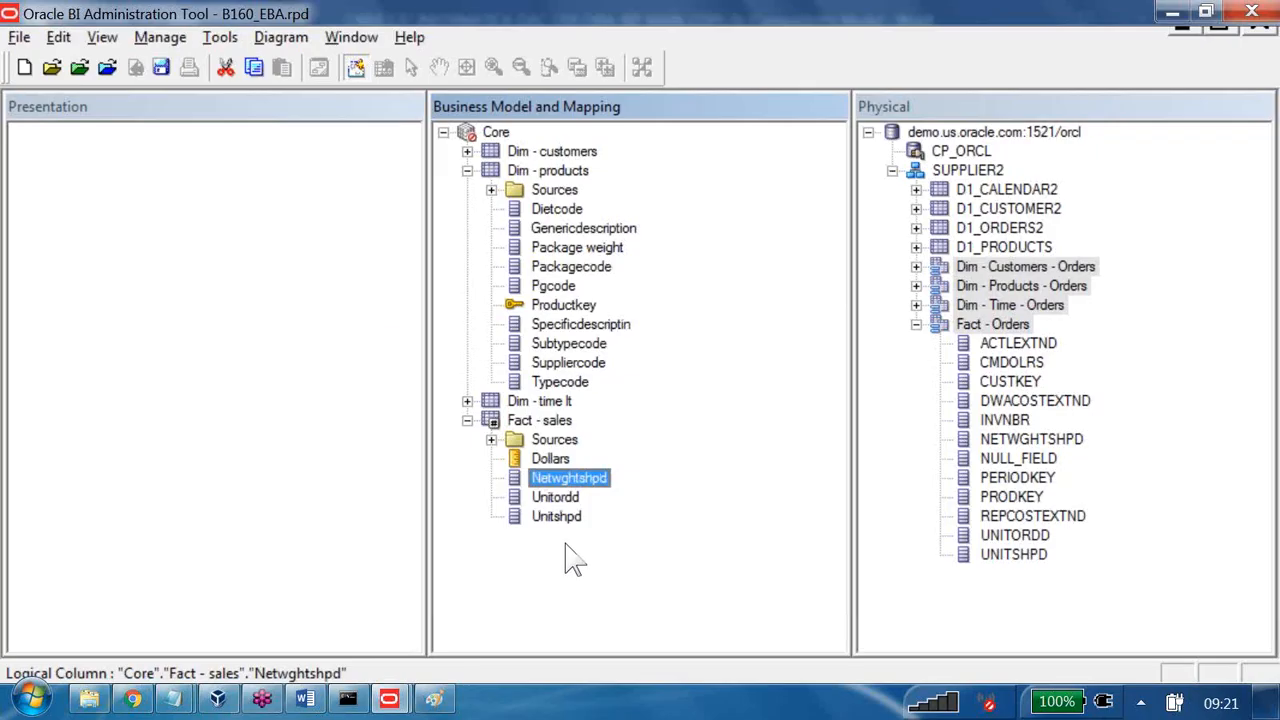
key("shift+Down")
key("shift+Down")
key("Menu")
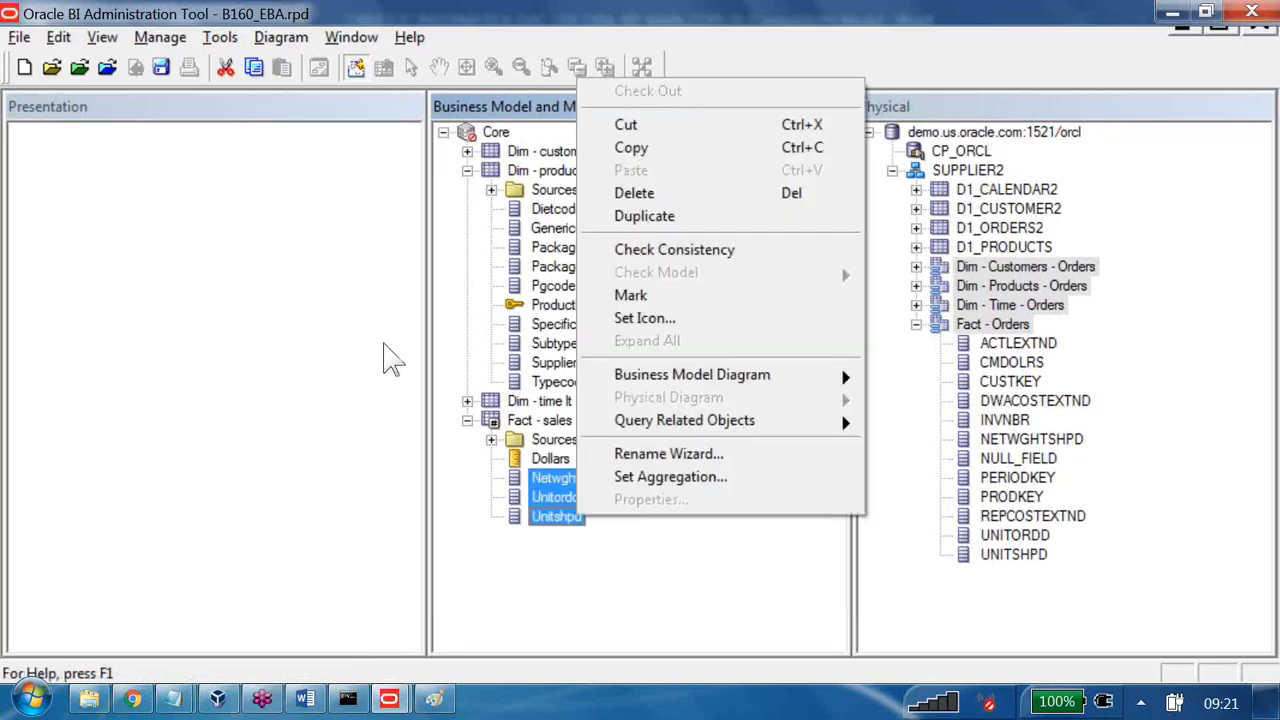
key("Up")
key("Up")
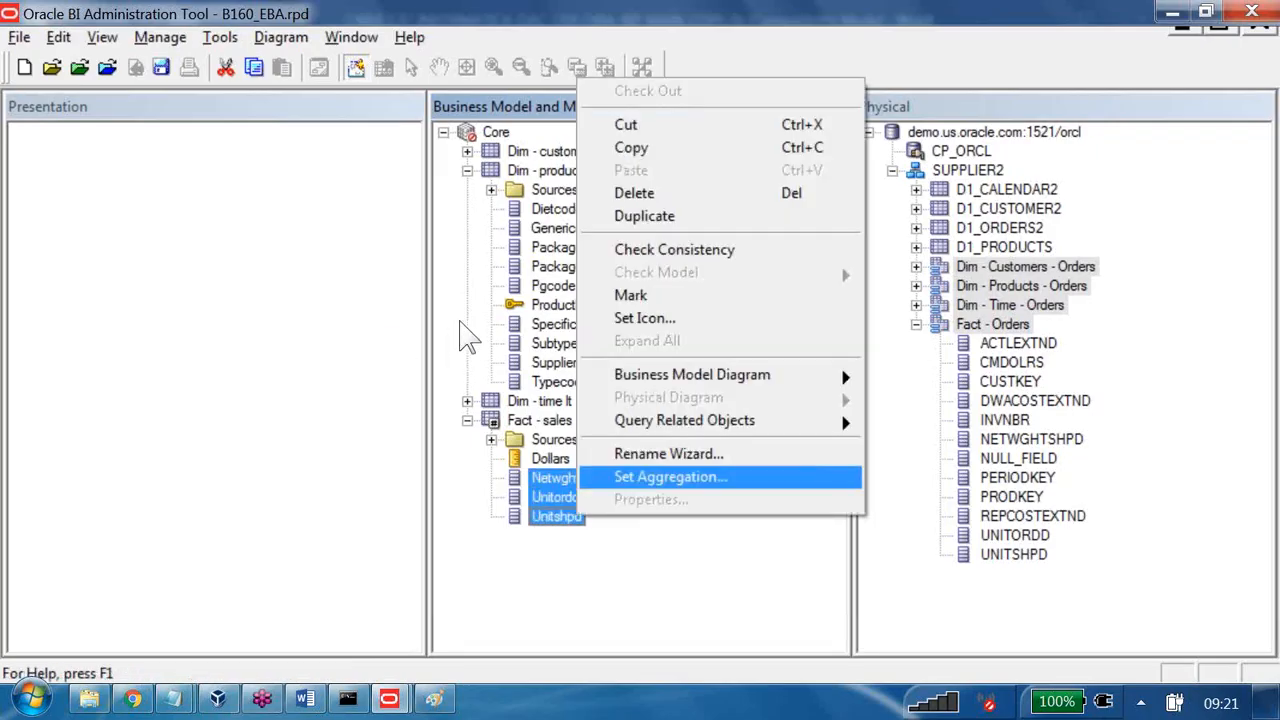
left_click(690, 478)
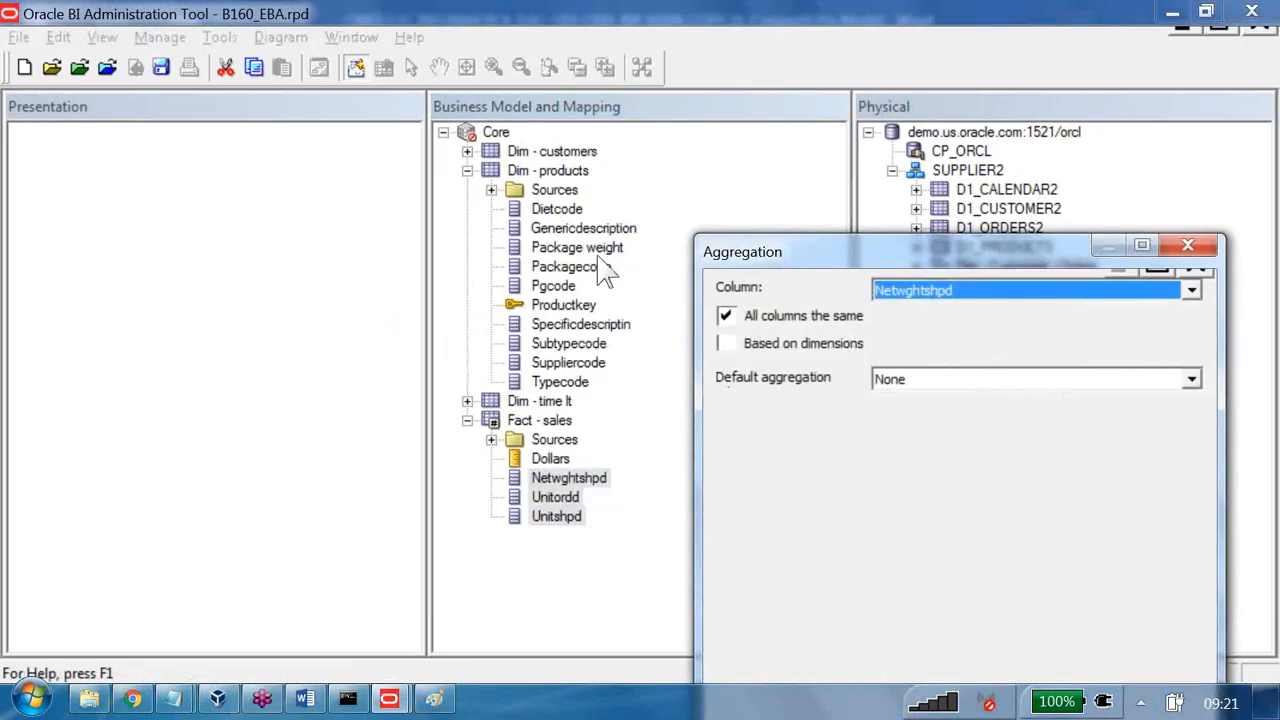
left_click(896, 380)
key("Down")
key("Down")
key("Down")
key("Up")
key("Up")
key("Return")
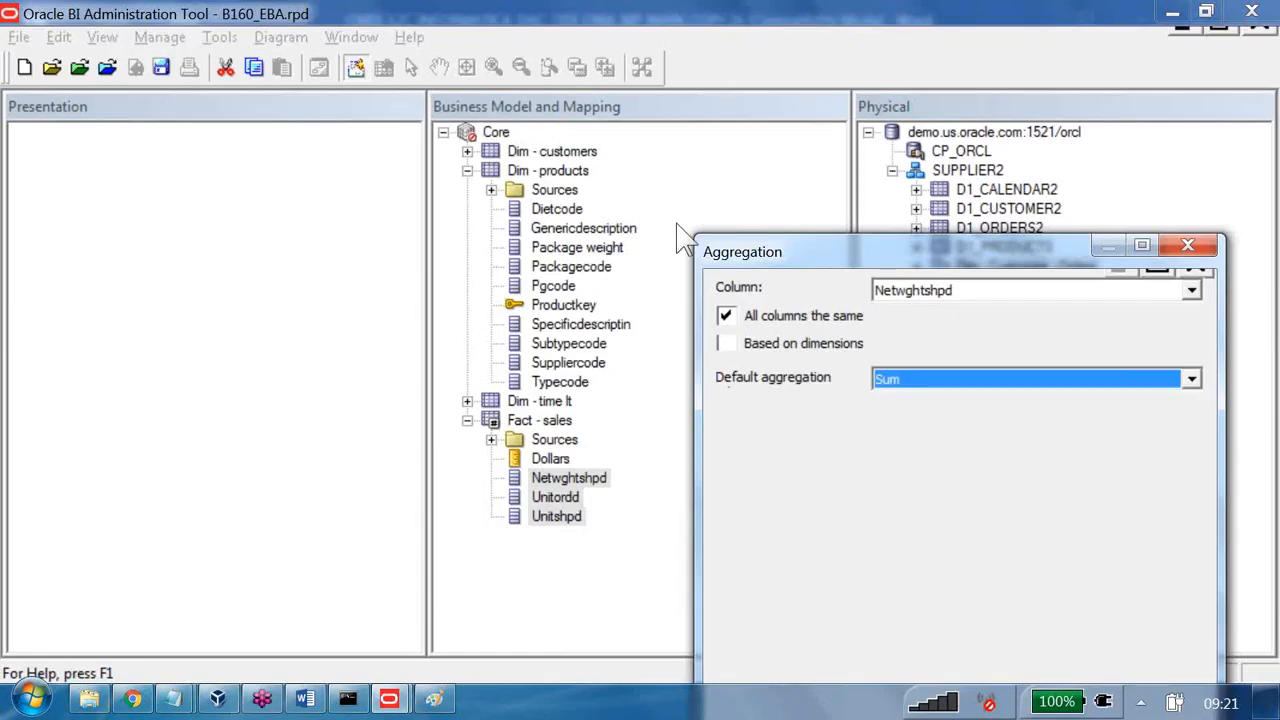
left_click_drag(994, 252, 748, 2)
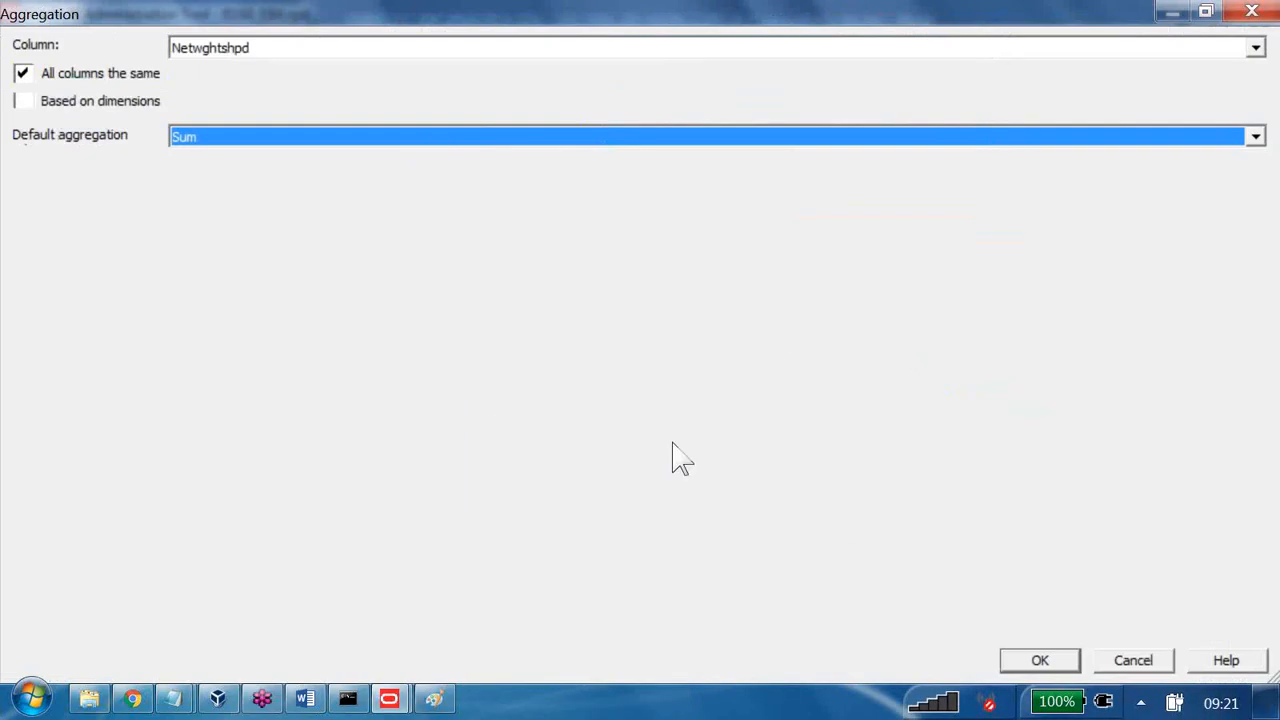
left_click(1036, 657)
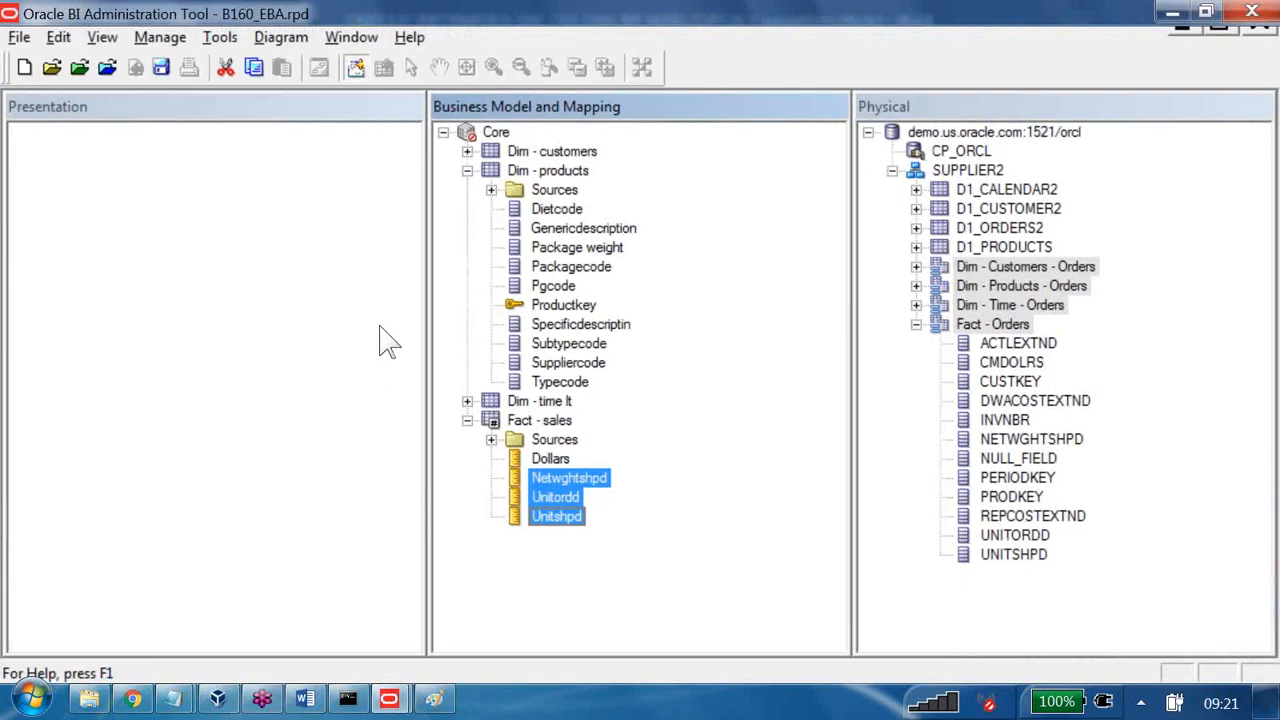
- Save the repository with a global consistency check, accept saving despite any errors, and close the Consistency Check Manager
left_click(160, 67)
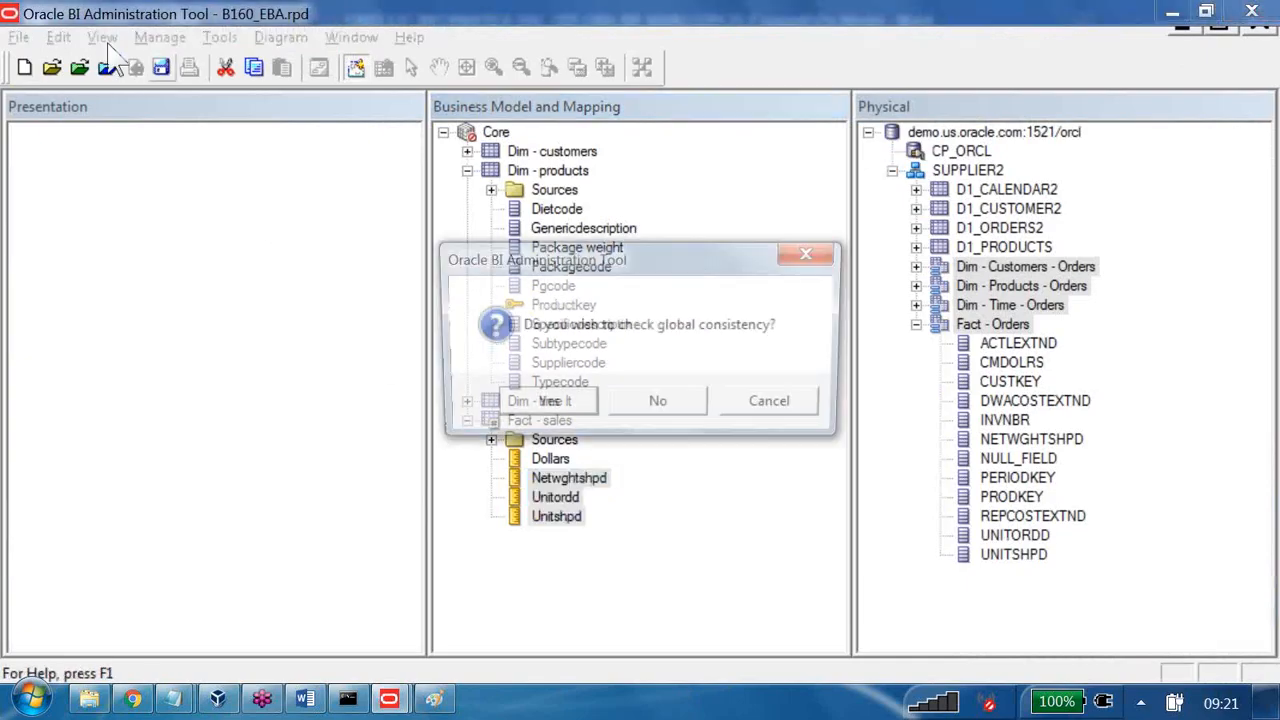
key("Return")
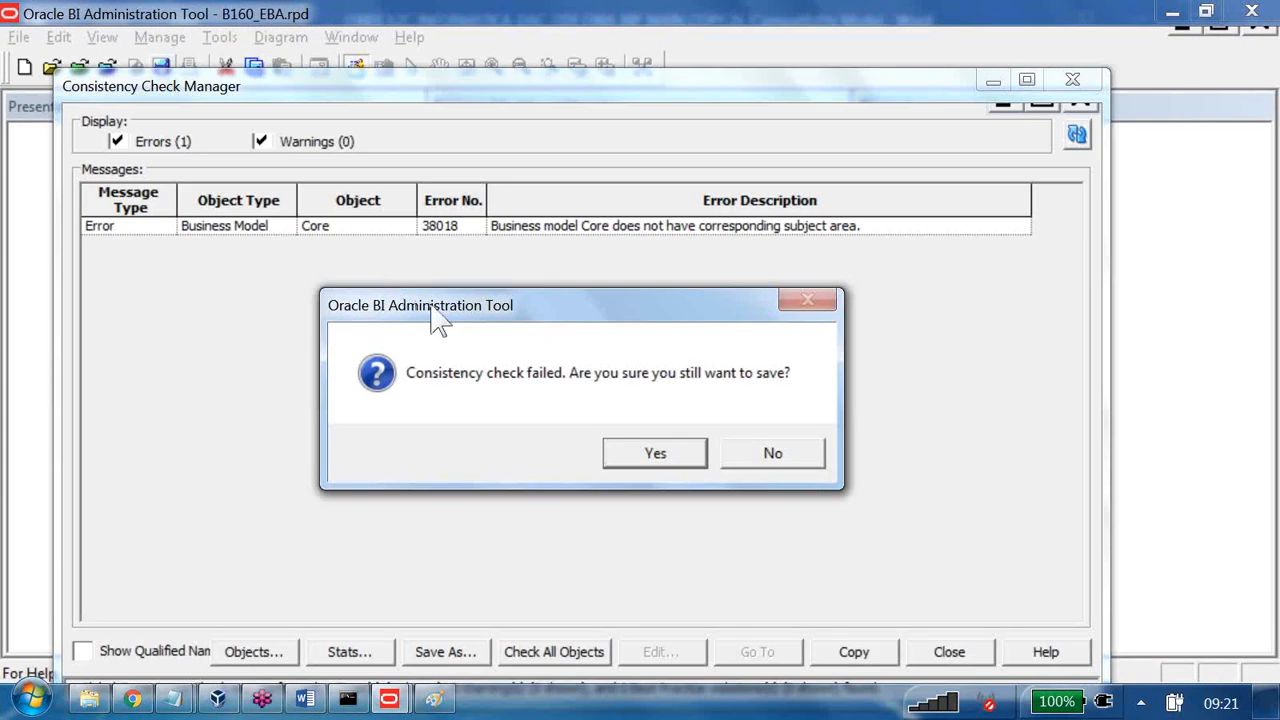
key("Return")
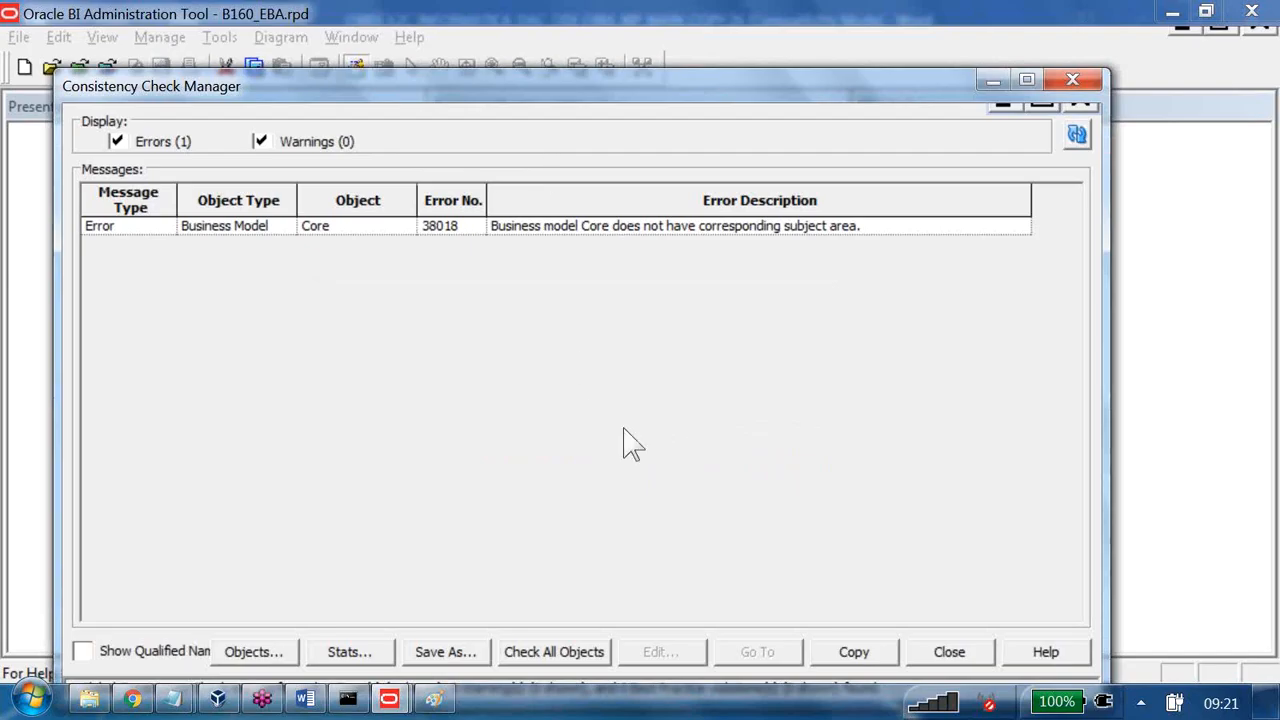
left_click(949, 652)
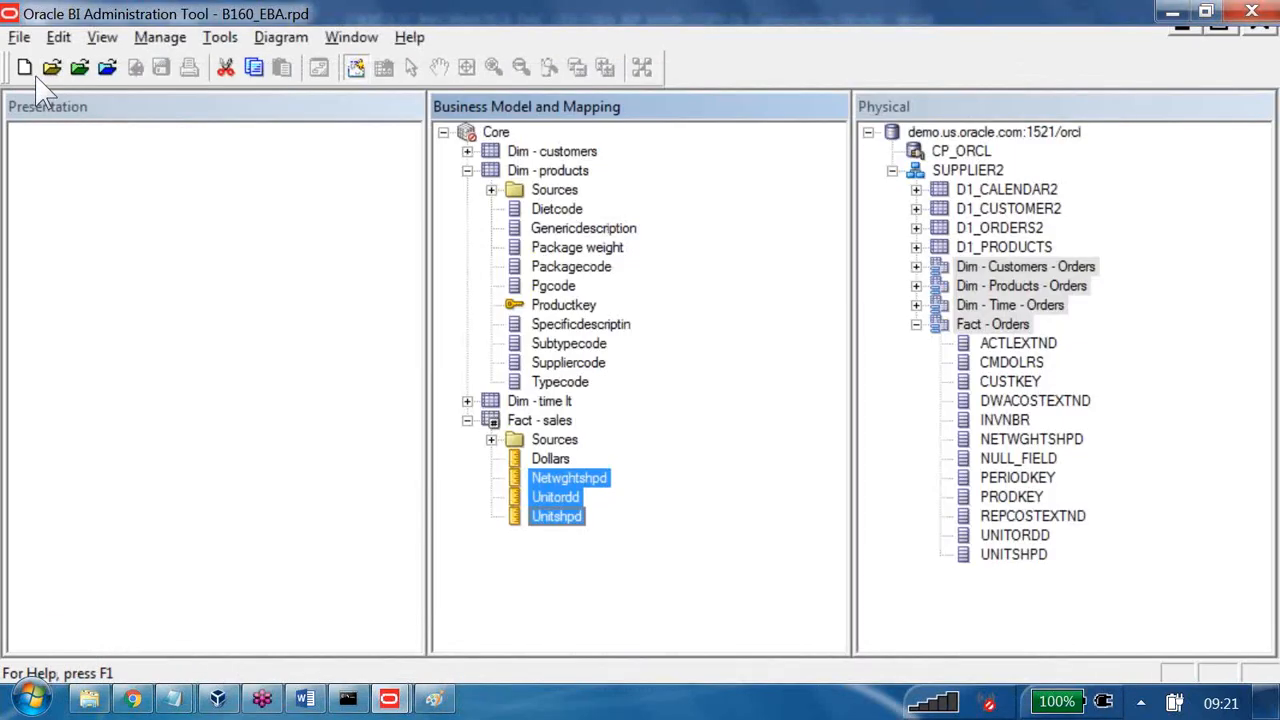
- Create a subject area in the Presentation layer from the Core business model
right_click(97, 145)
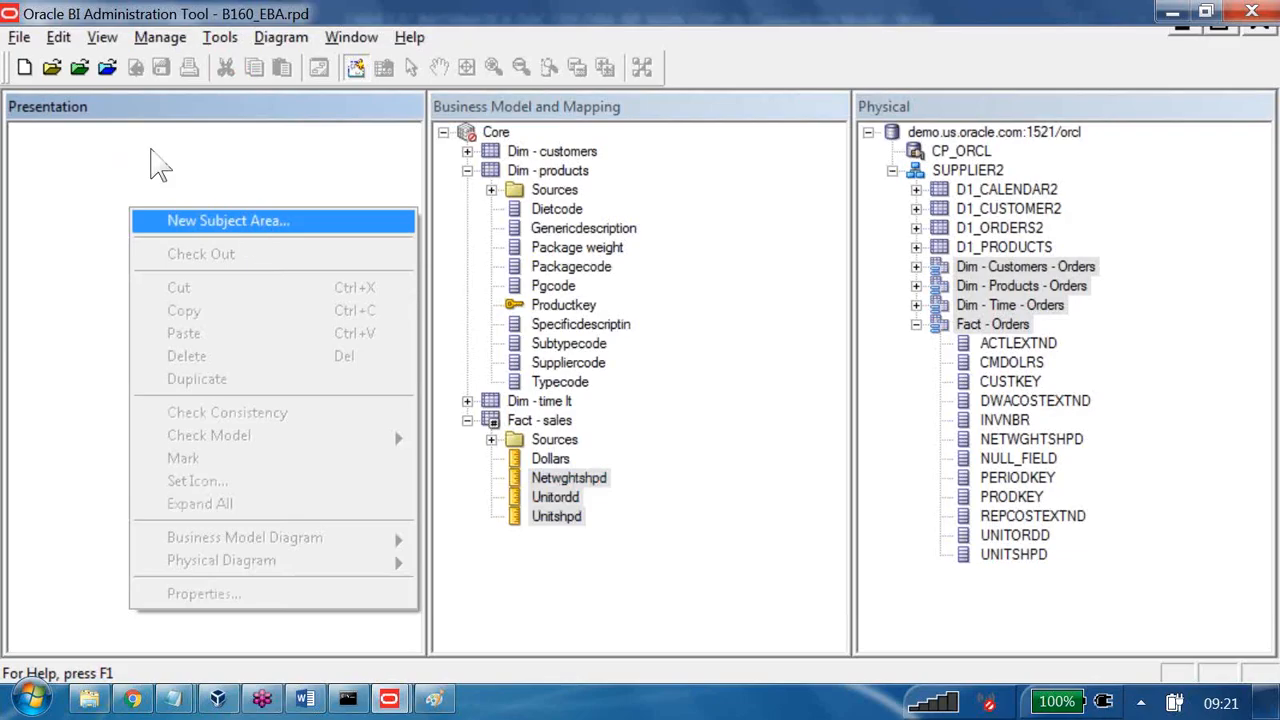
left_click(192, 126)
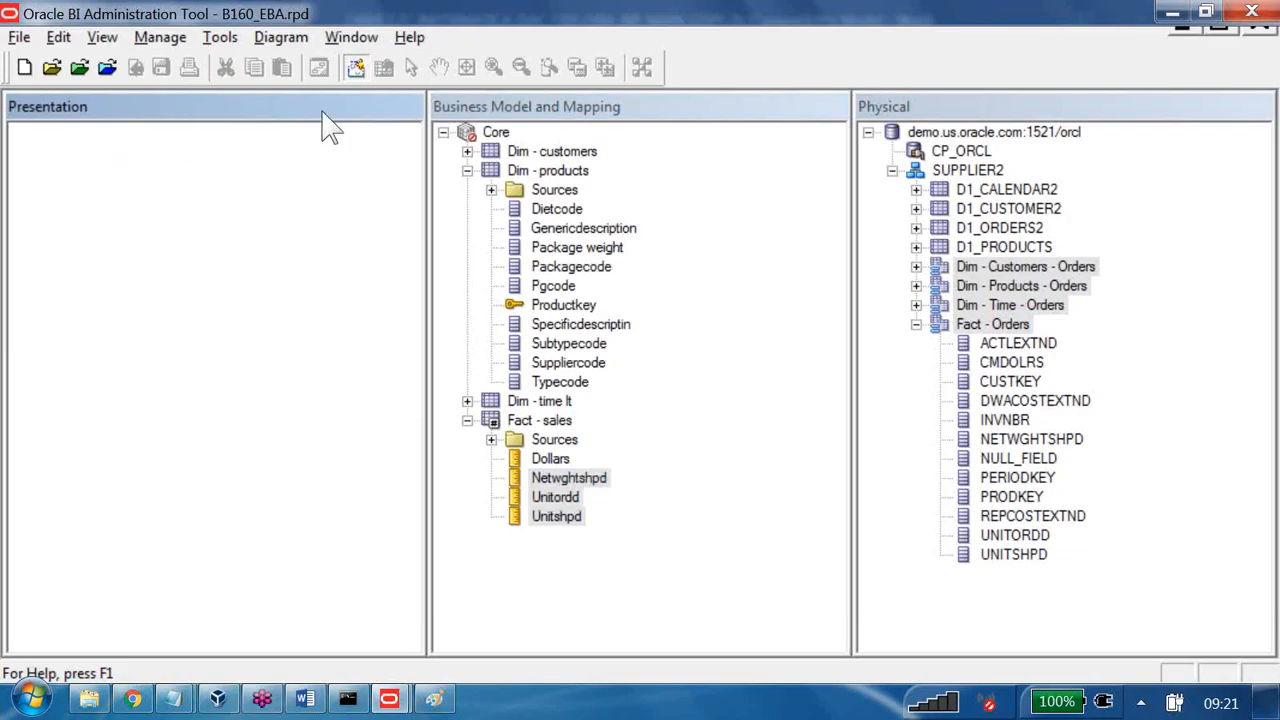
left_click_drag(496, 131, 80, 130)
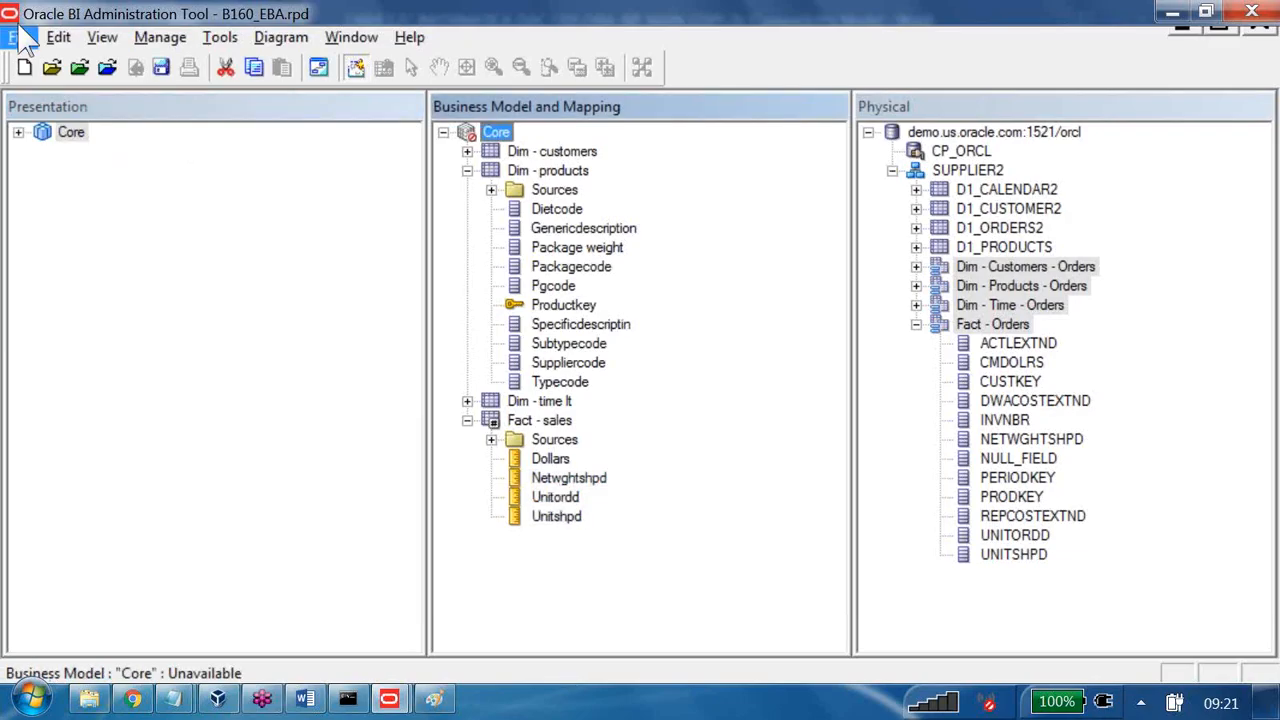
- Check the repository's global consistency and mark the Core business model as available for queries
left_click(19, 37)
key("Down")
key("Return")
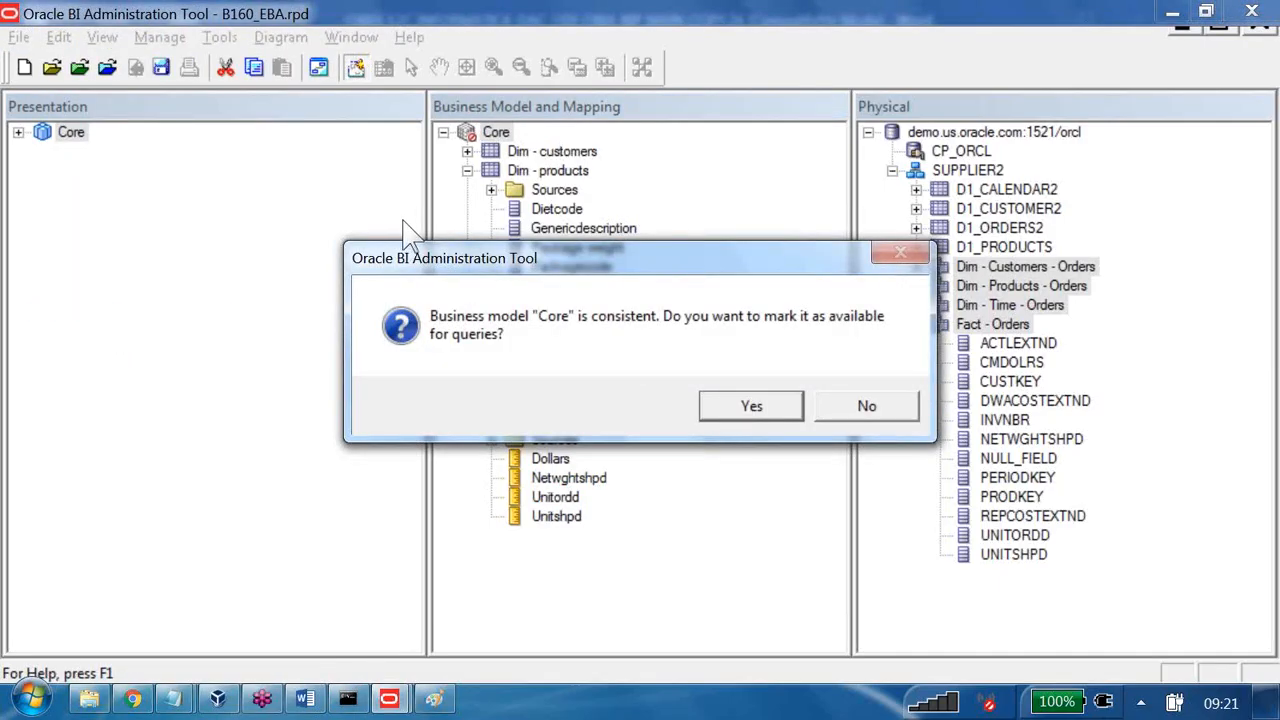
key("Return")
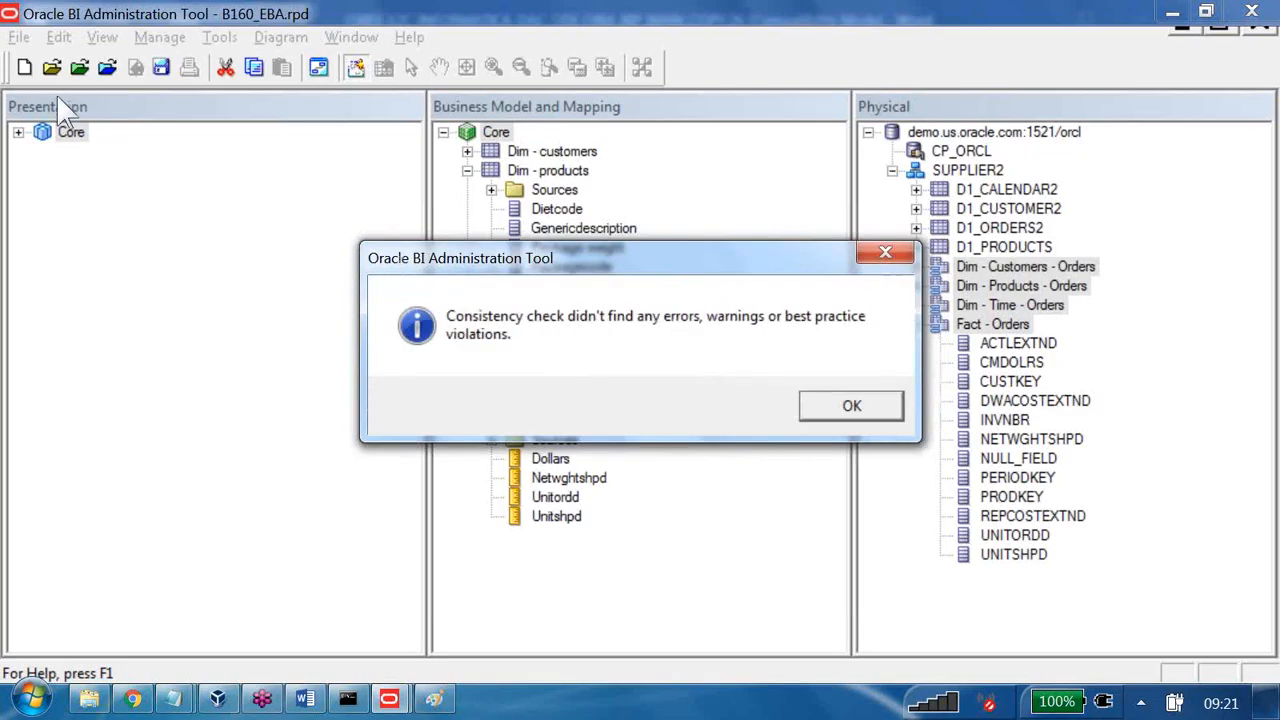
key("Return")
- Delete the Core subject area from the Presentation layer
left_click(55, 105)
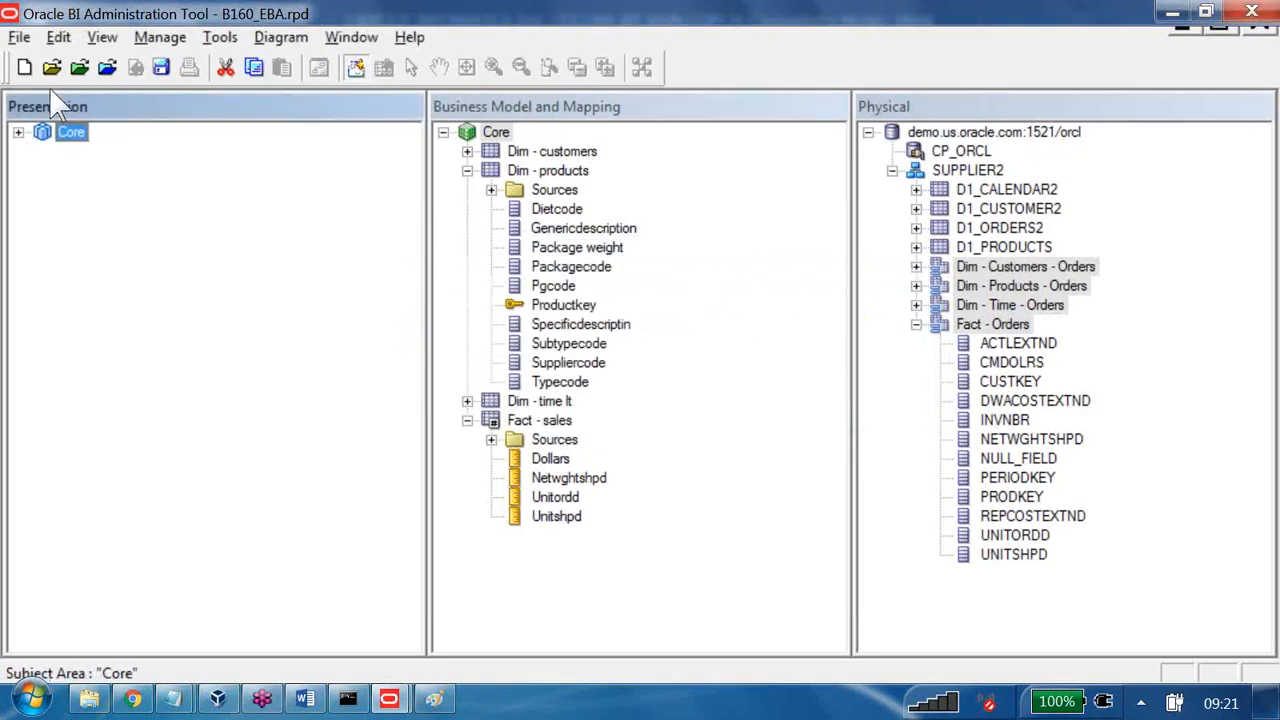
key("Delete")
key("Return")
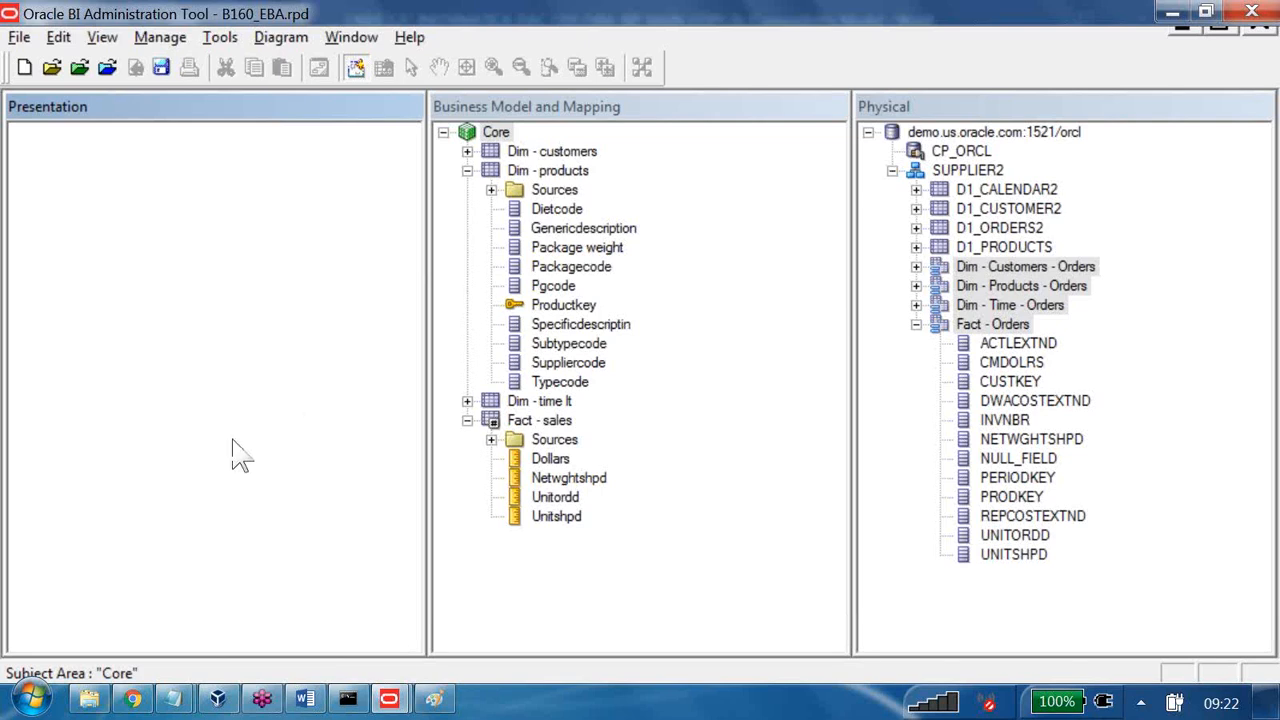
- Switch to the OBIEE 12C course document in Word and look through its table of contents from the beginning to the Hands on sections
left_click(305, 700)
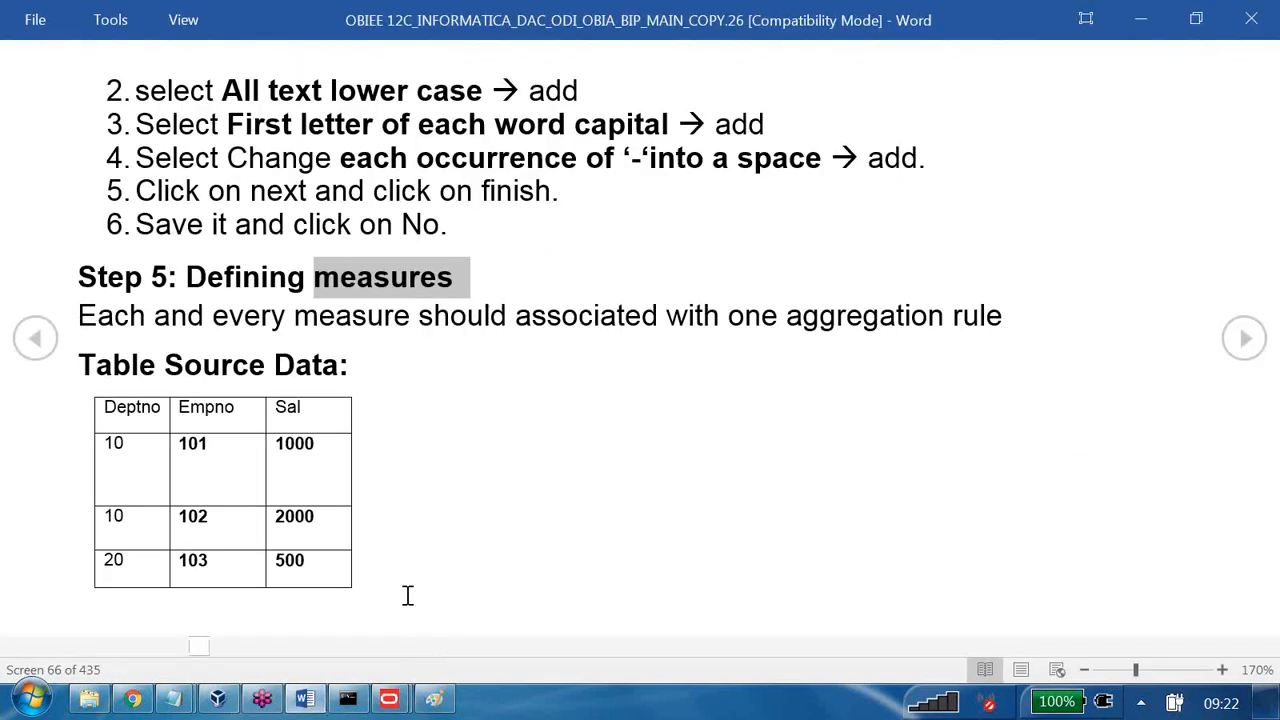
key("ctrl+Home")
scroll(601, 525, "down", 1)
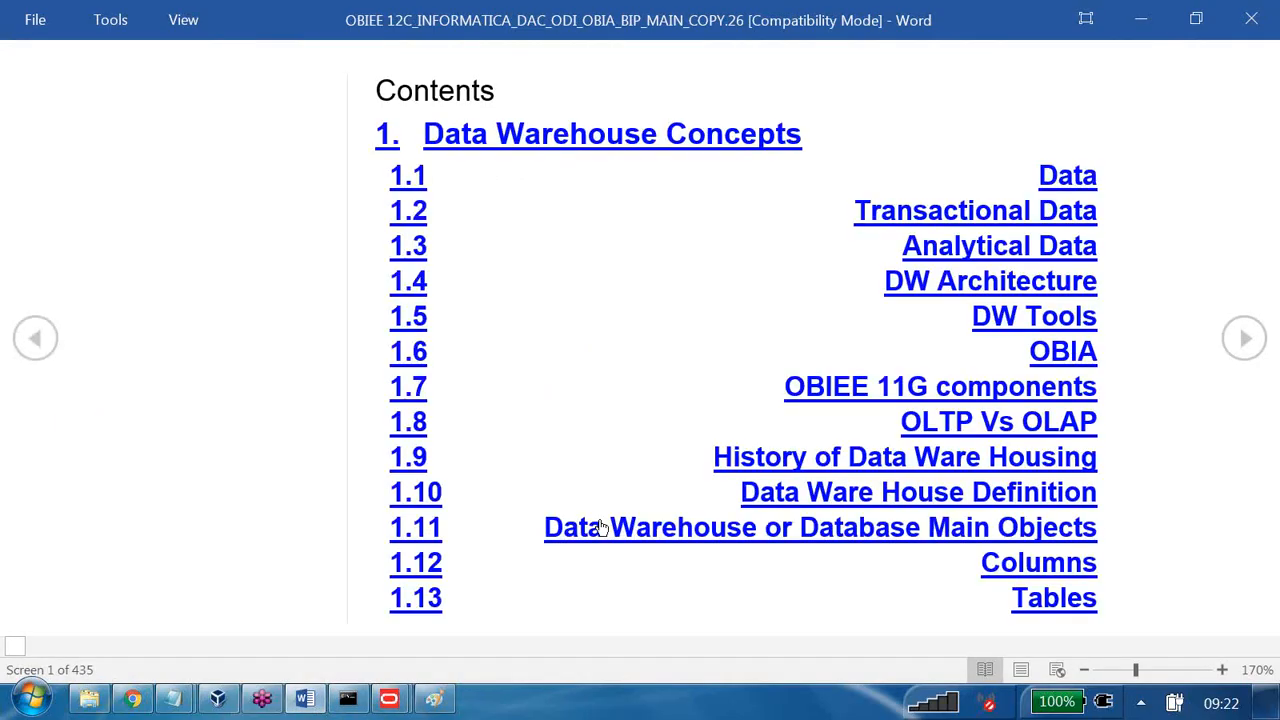
scroll(601, 525, "down", 3)
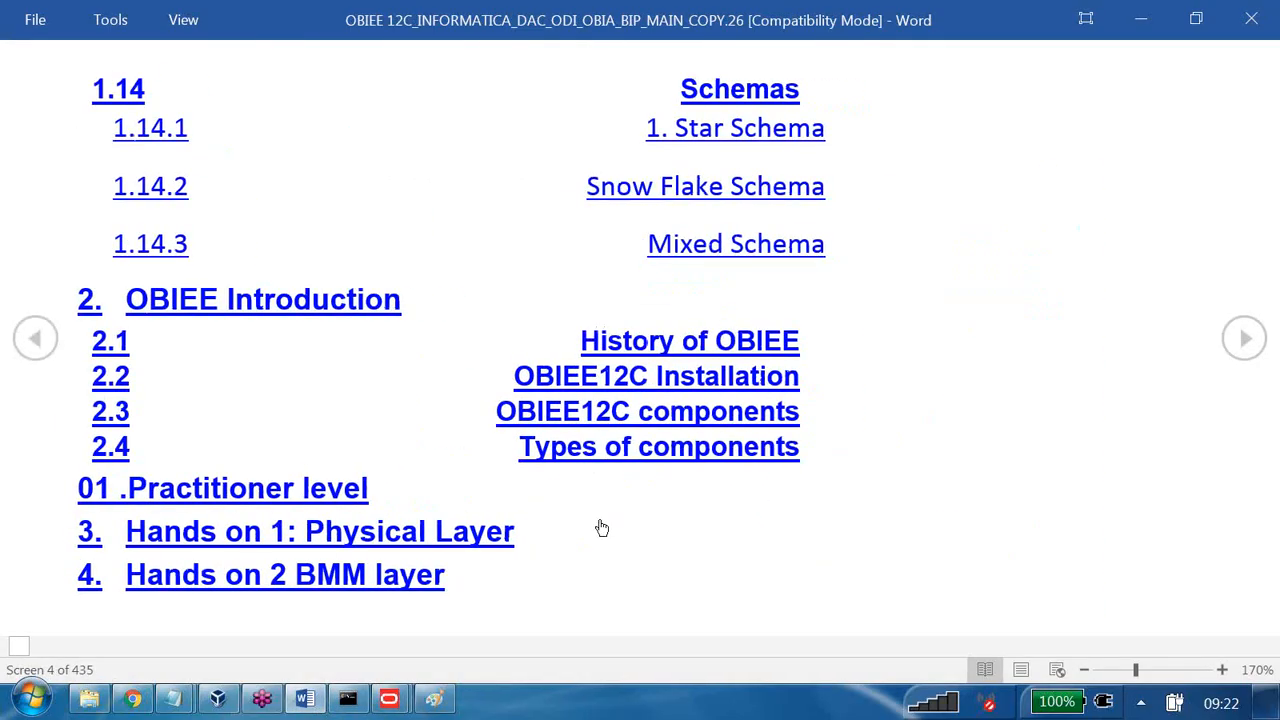
scroll(600, 525, "down", 3)
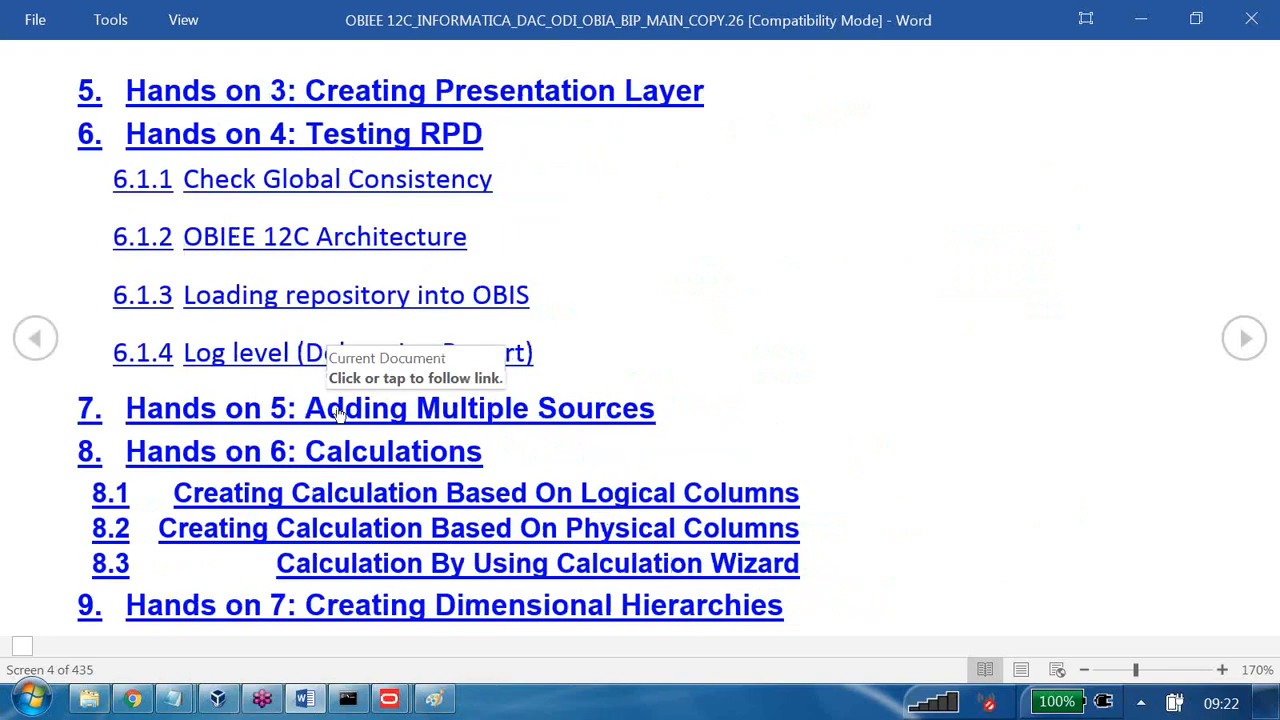